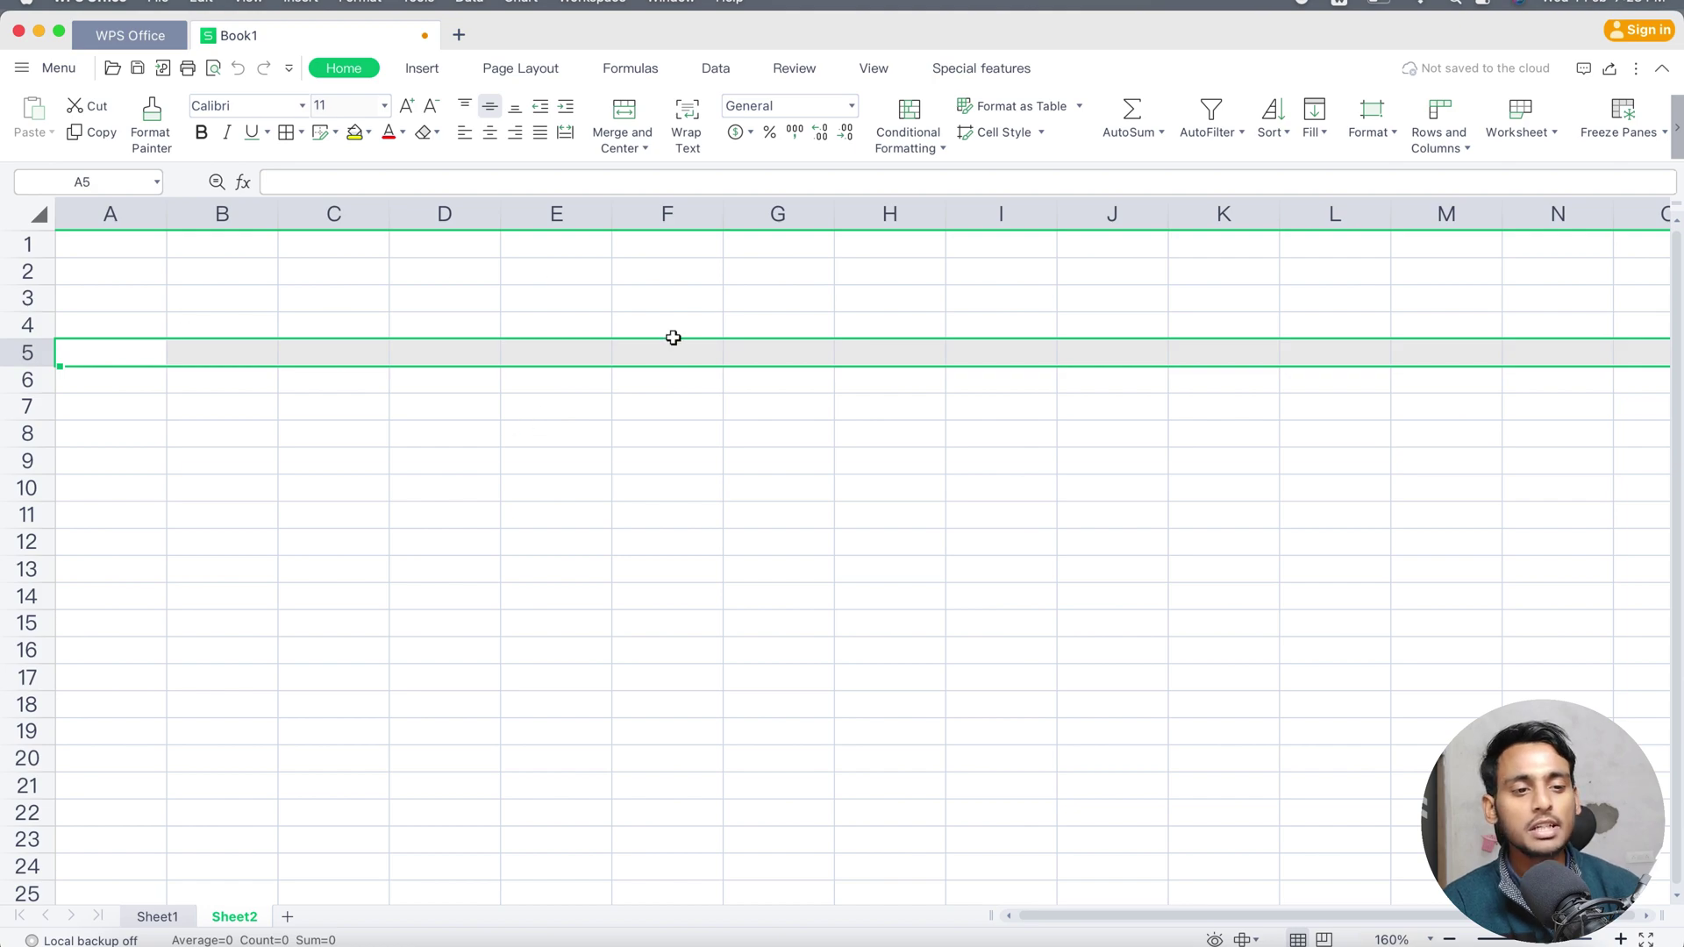
- Select column F, row 5 and the cell where they intersect, F5, to examine how a cell address is formed
click(854, 391)
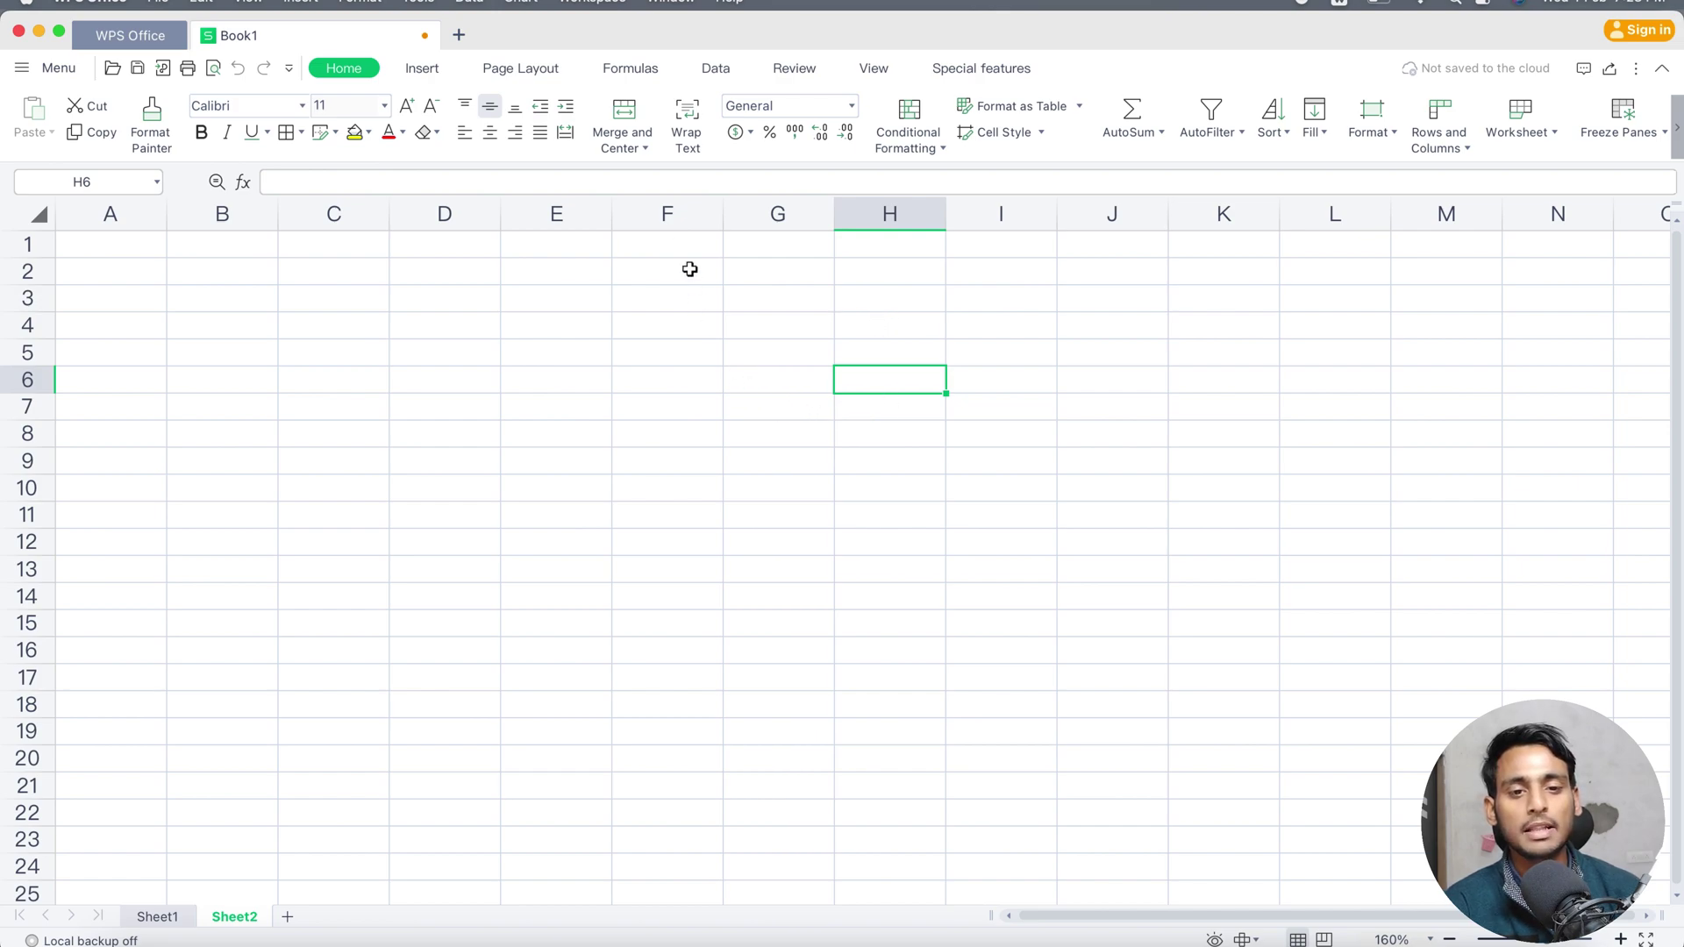
click(667, 215)
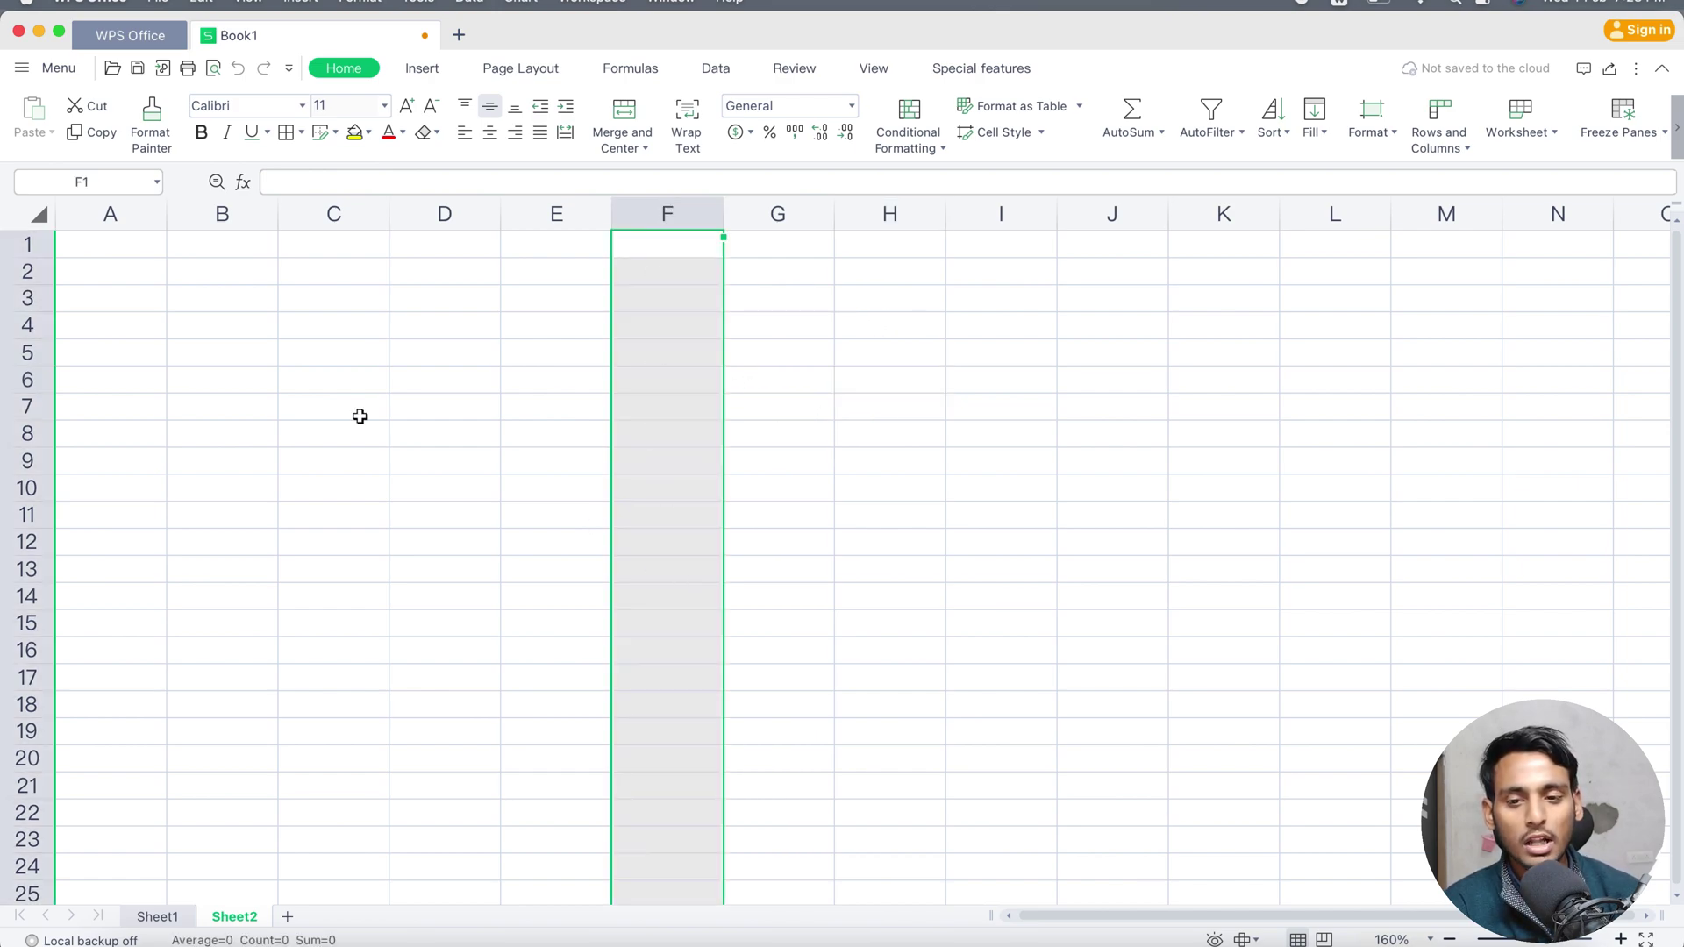
click(26, 352)
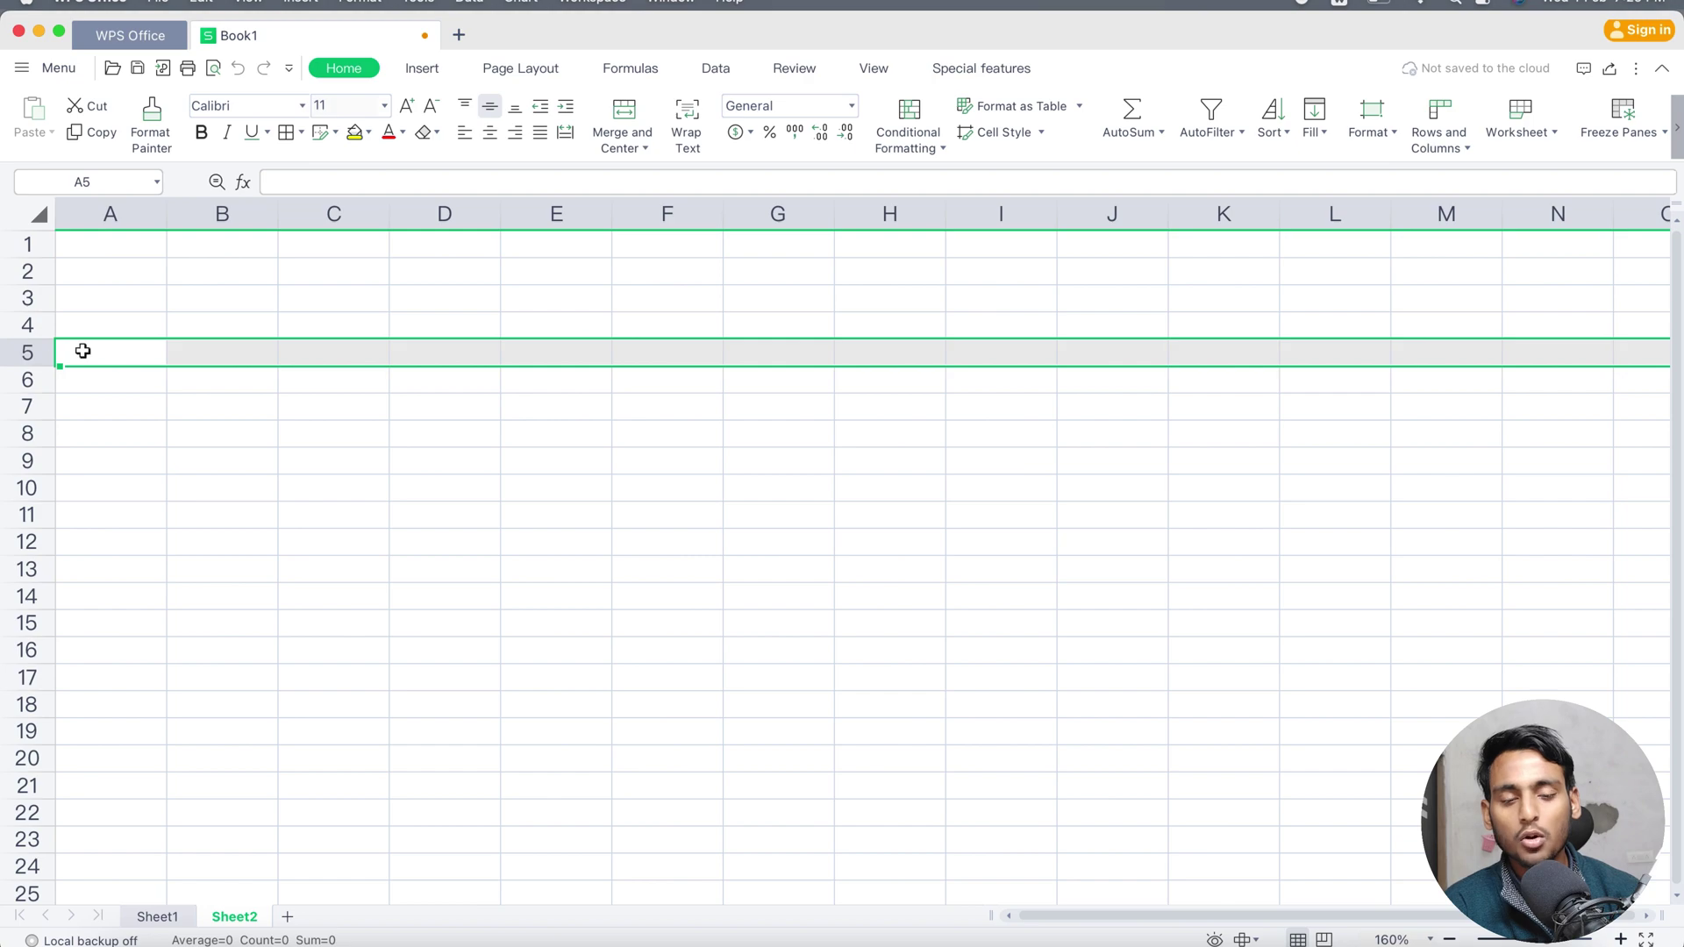
click(664, 351)
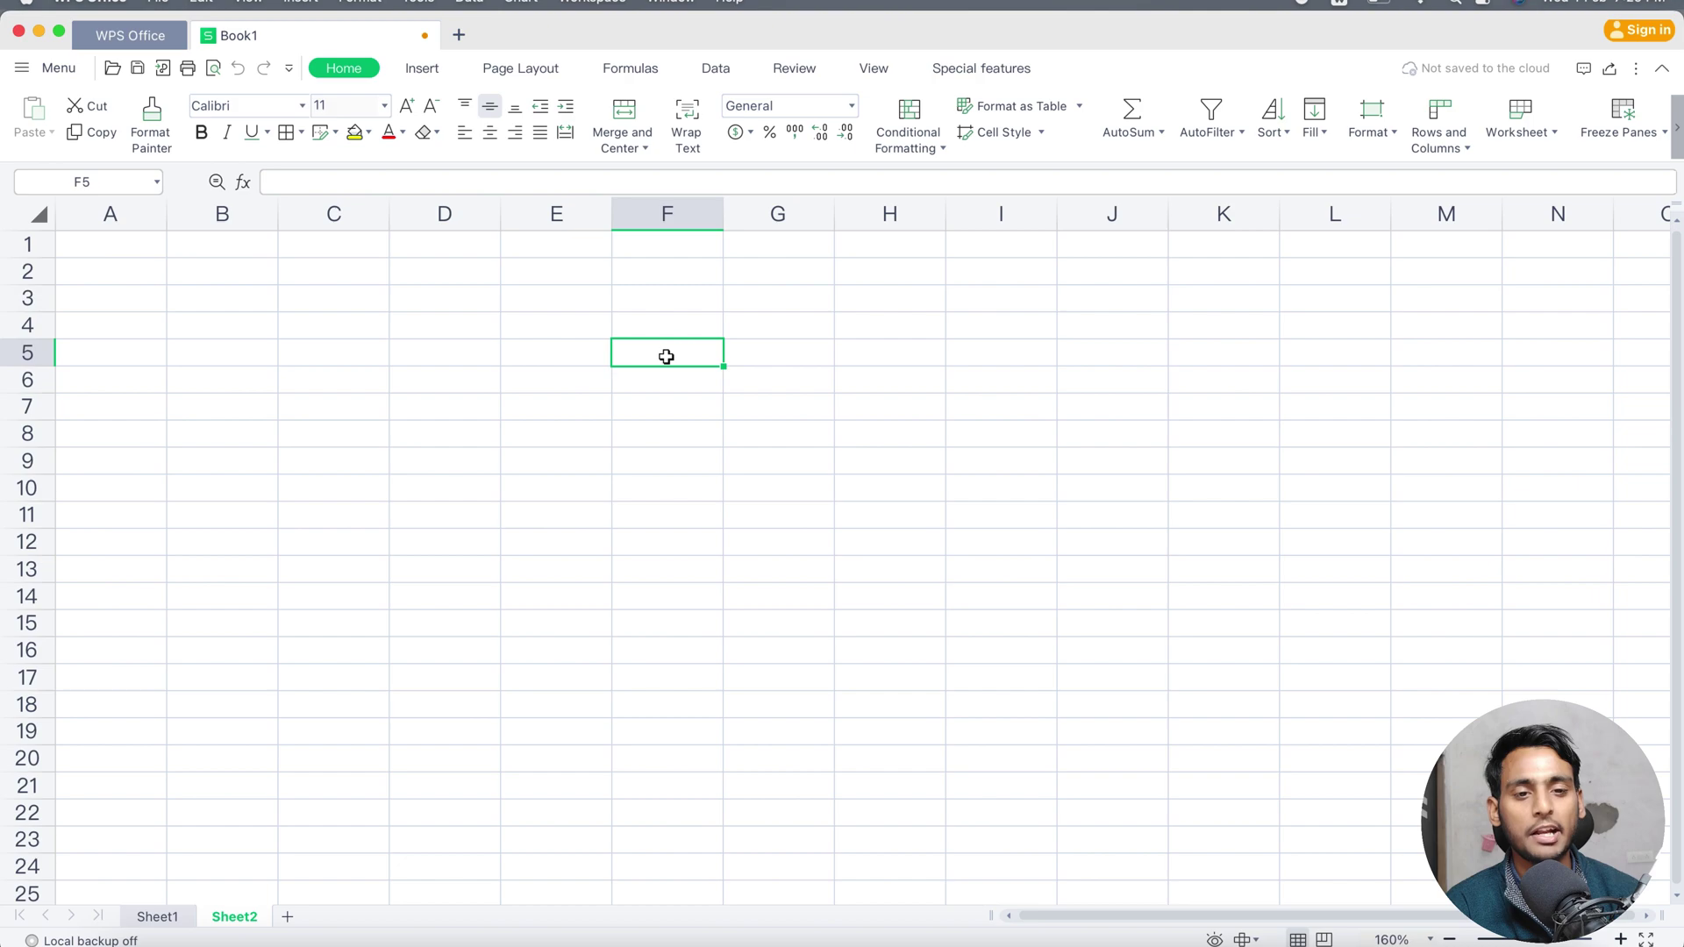
- Label three cells with their own addresses: I7 in cell I7, e13 in cell E13 and B2 in cell B2
click(1014, 418)
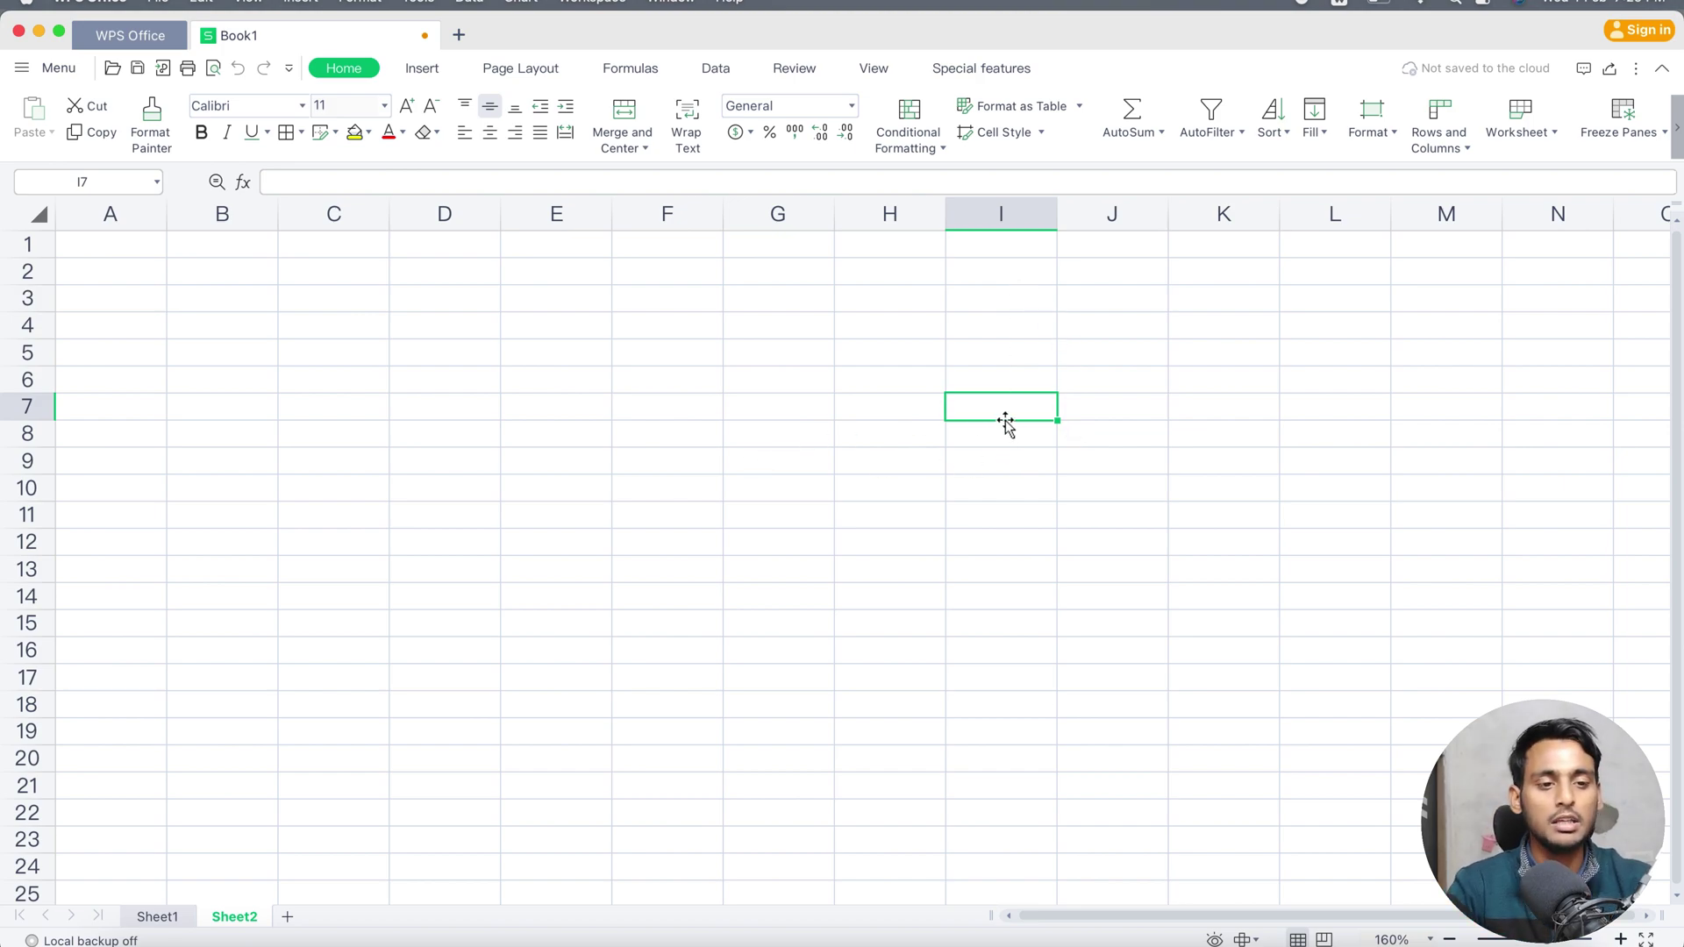
text(I7)
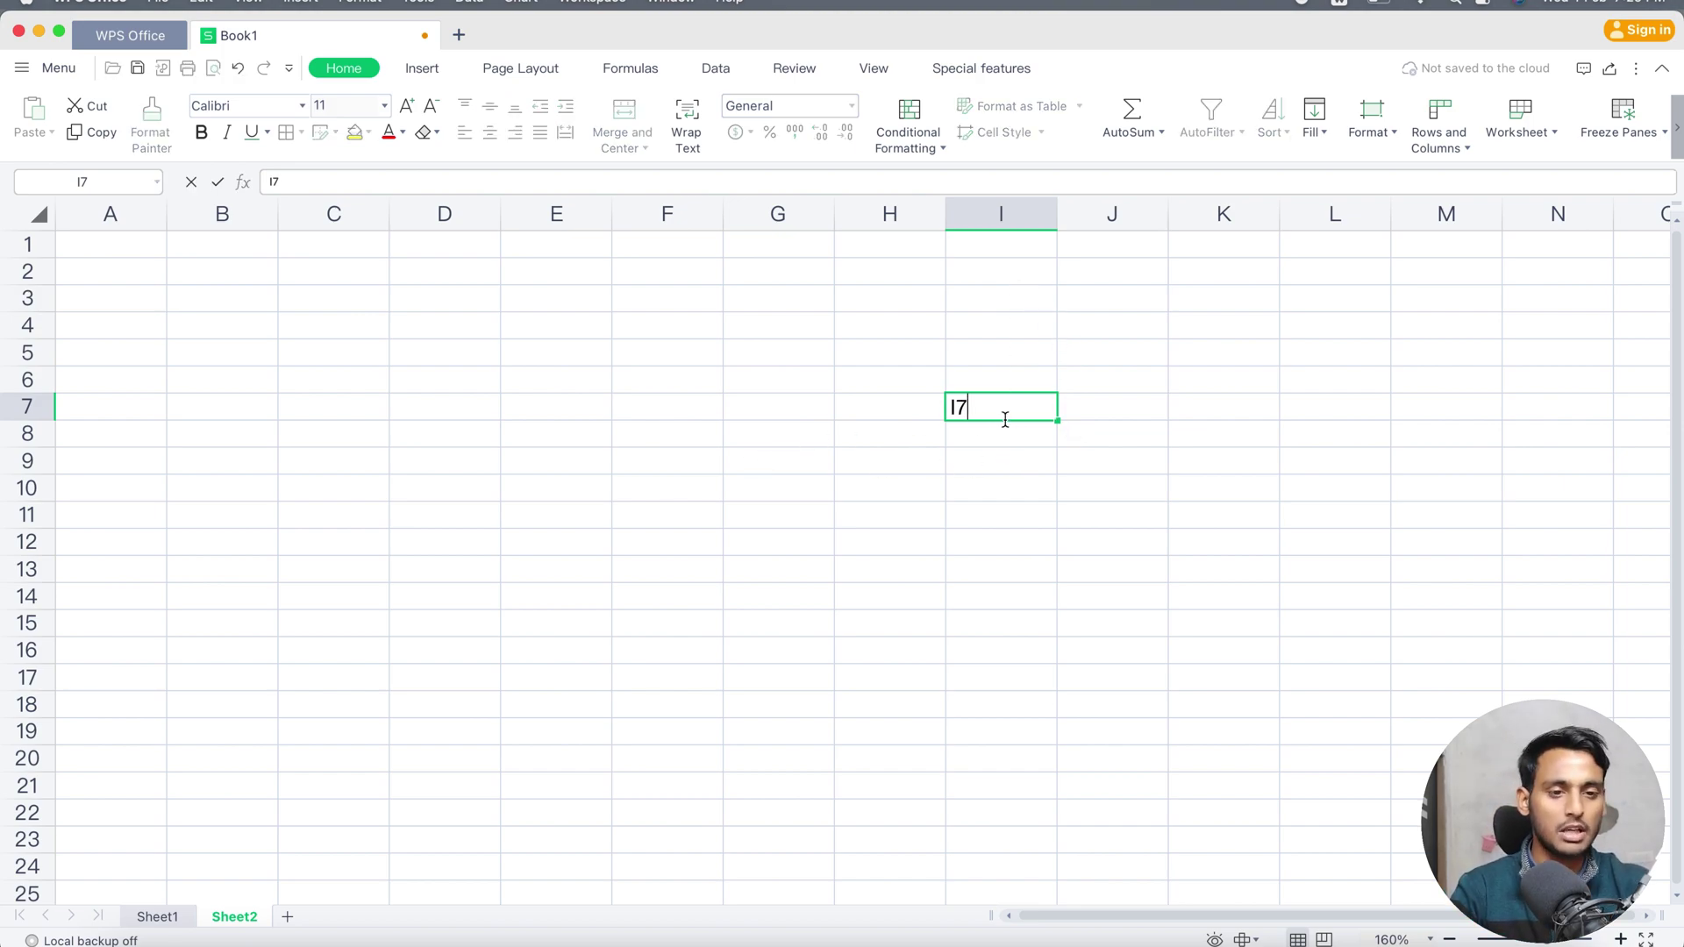
key(Return)
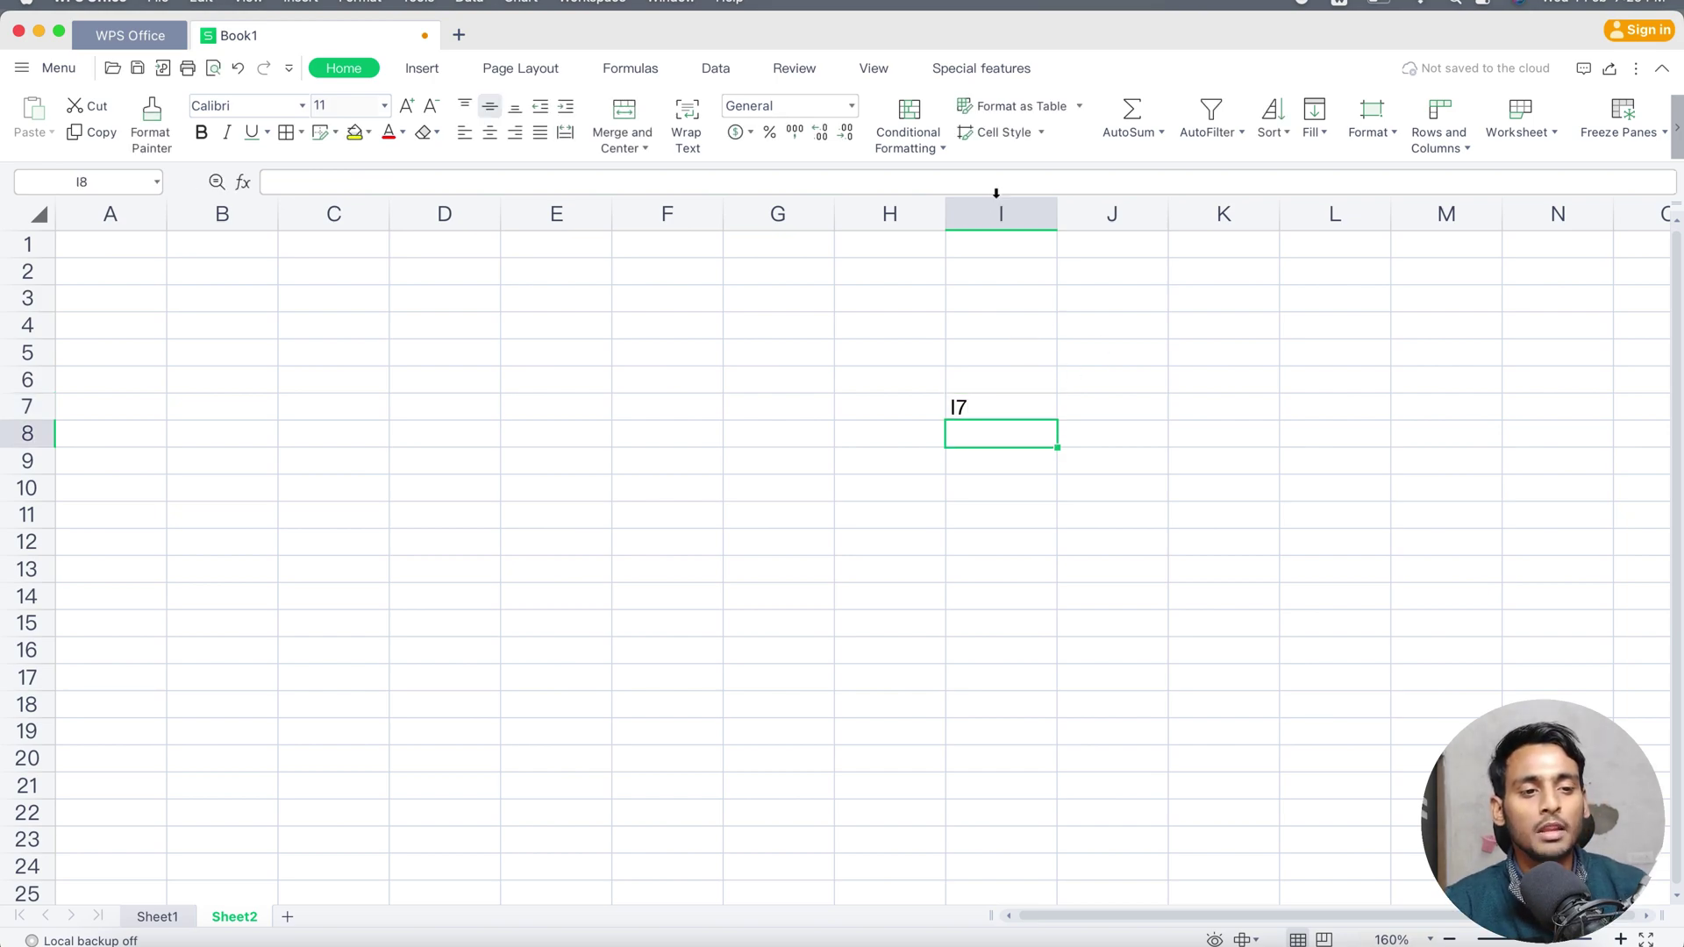
click(576, 575)
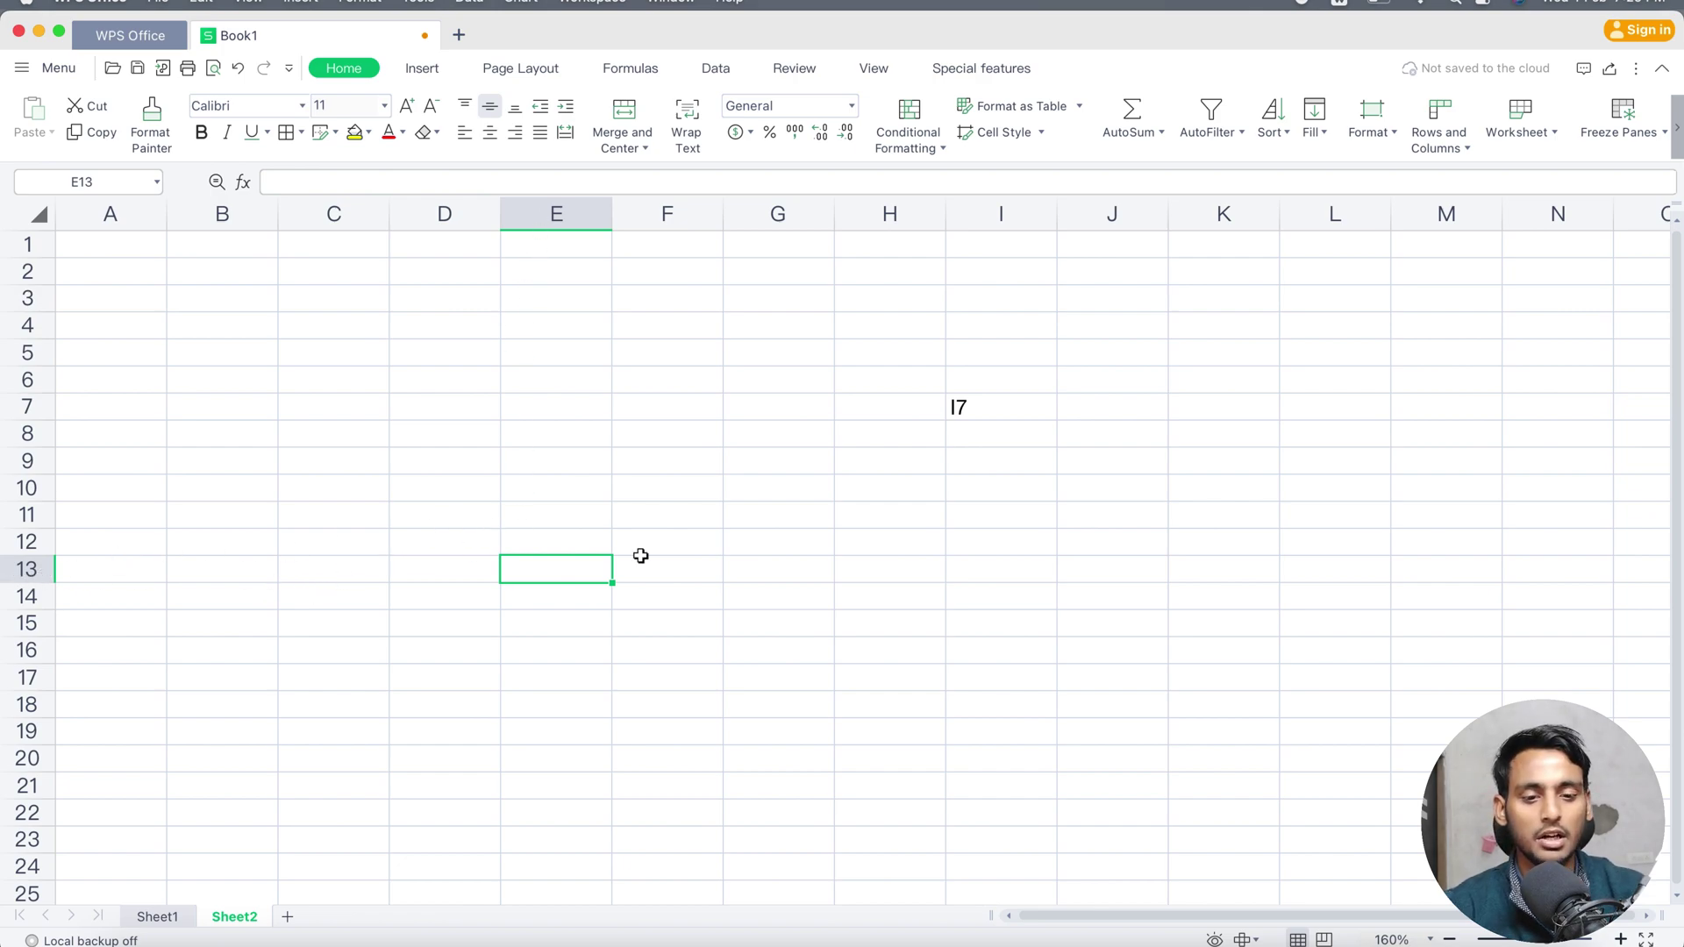
text(e13)
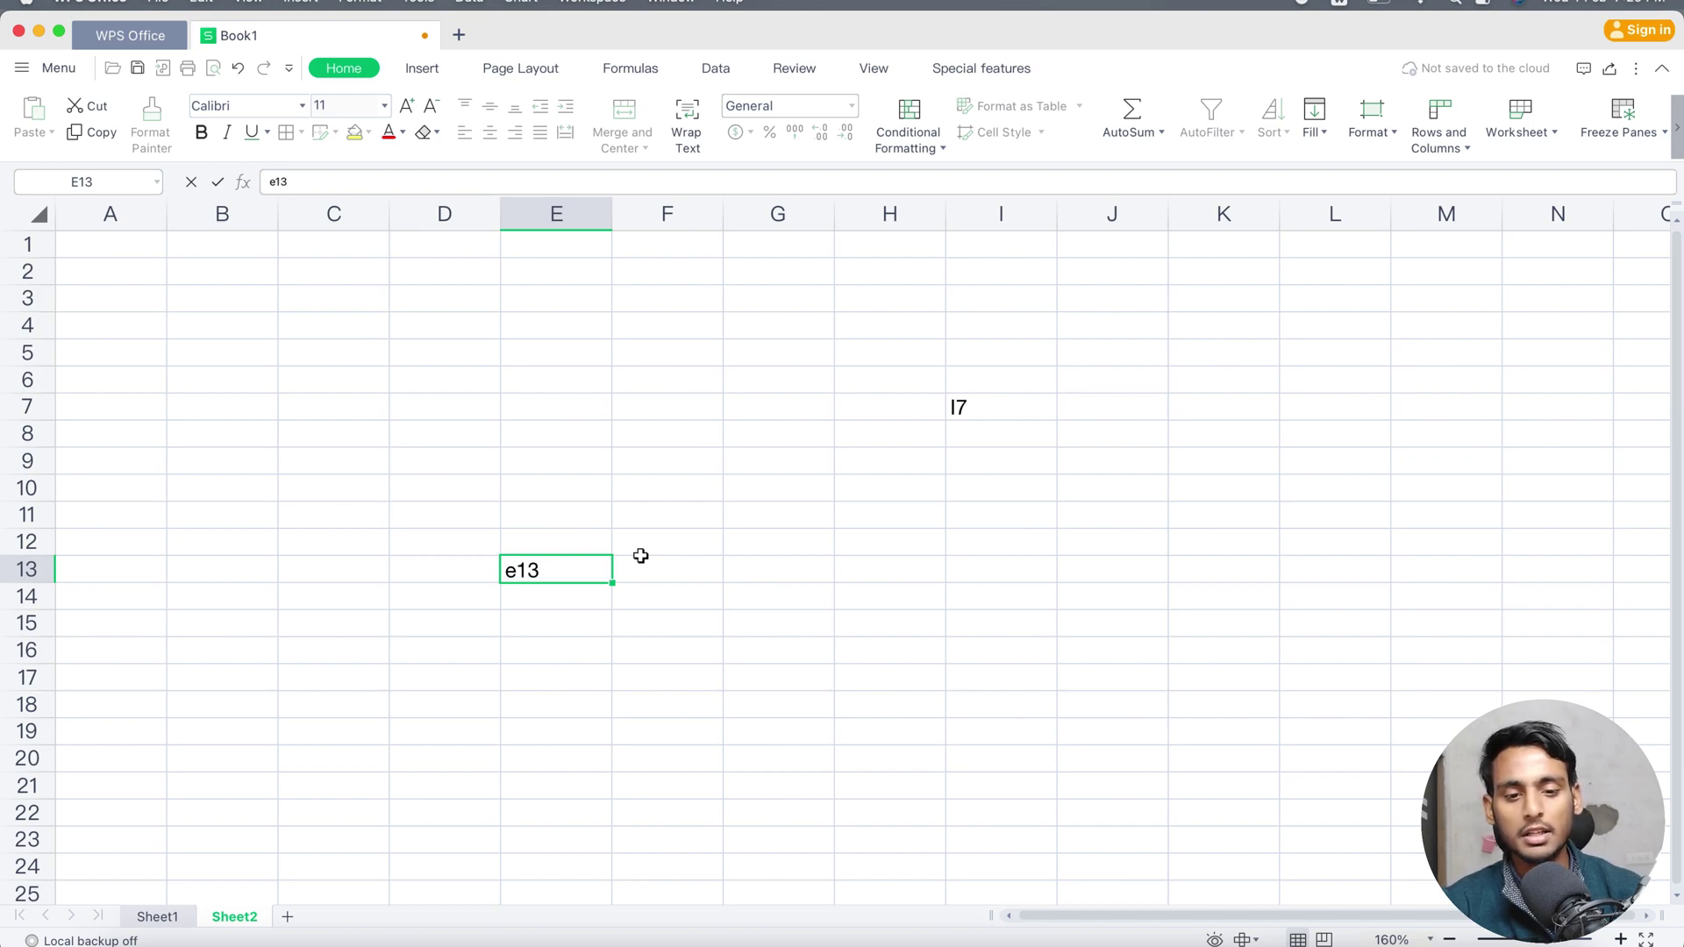
key(Return)
click(232, 272)
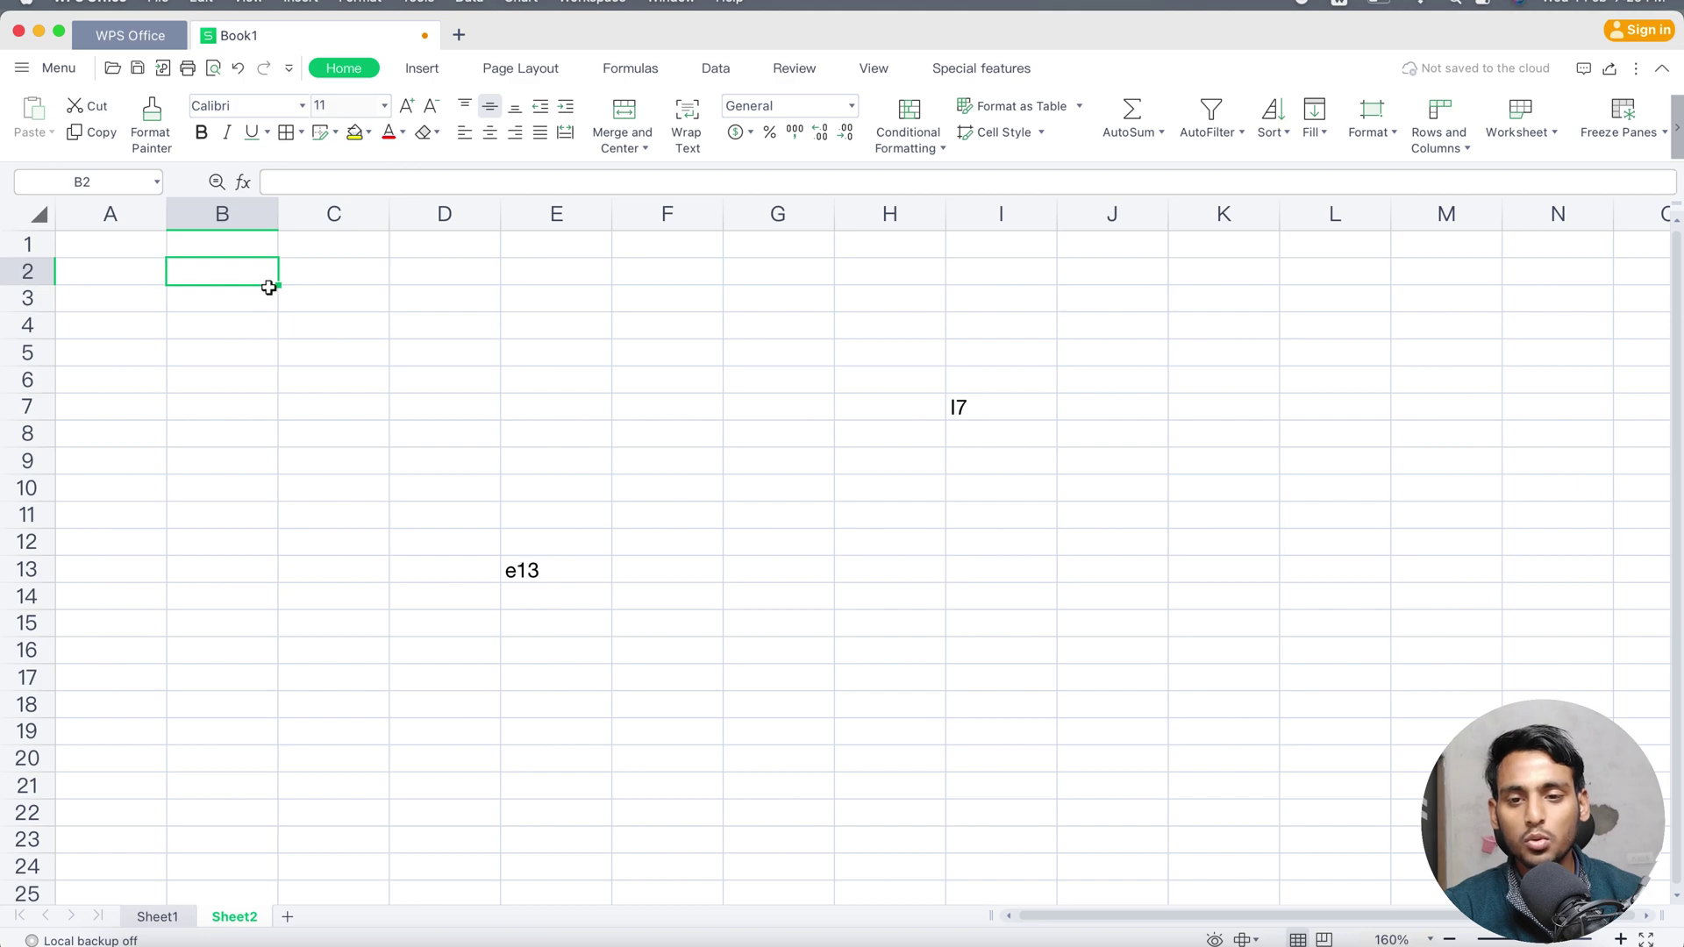
text(B2)
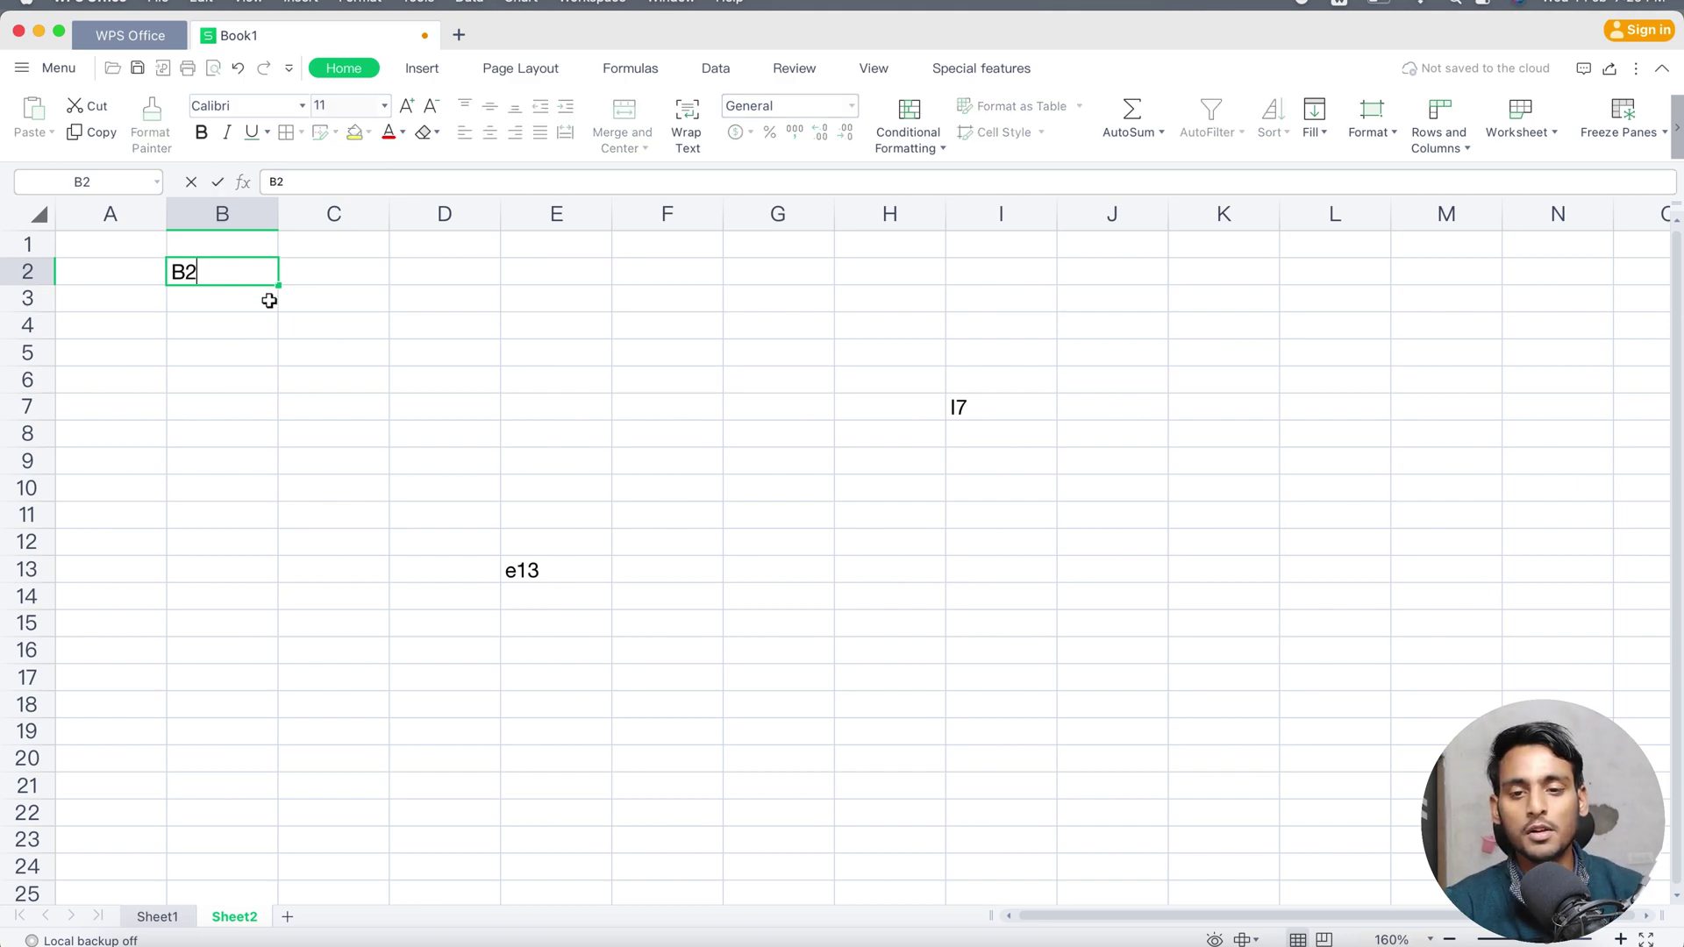
click(269, 300)
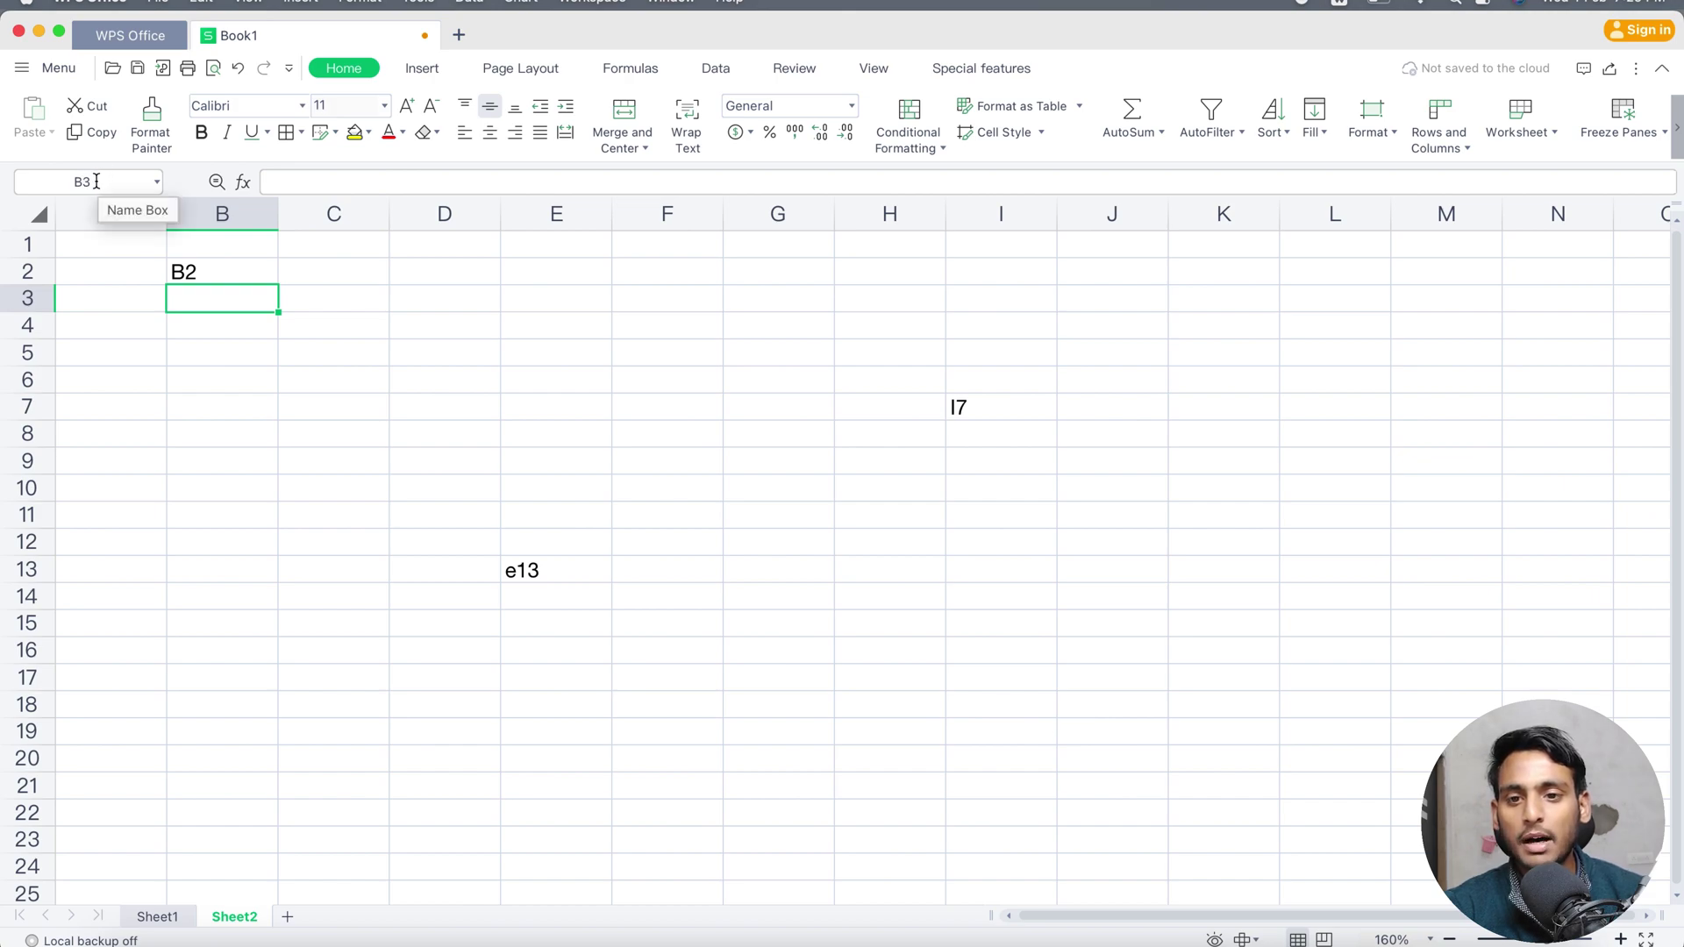
click(577, 415)
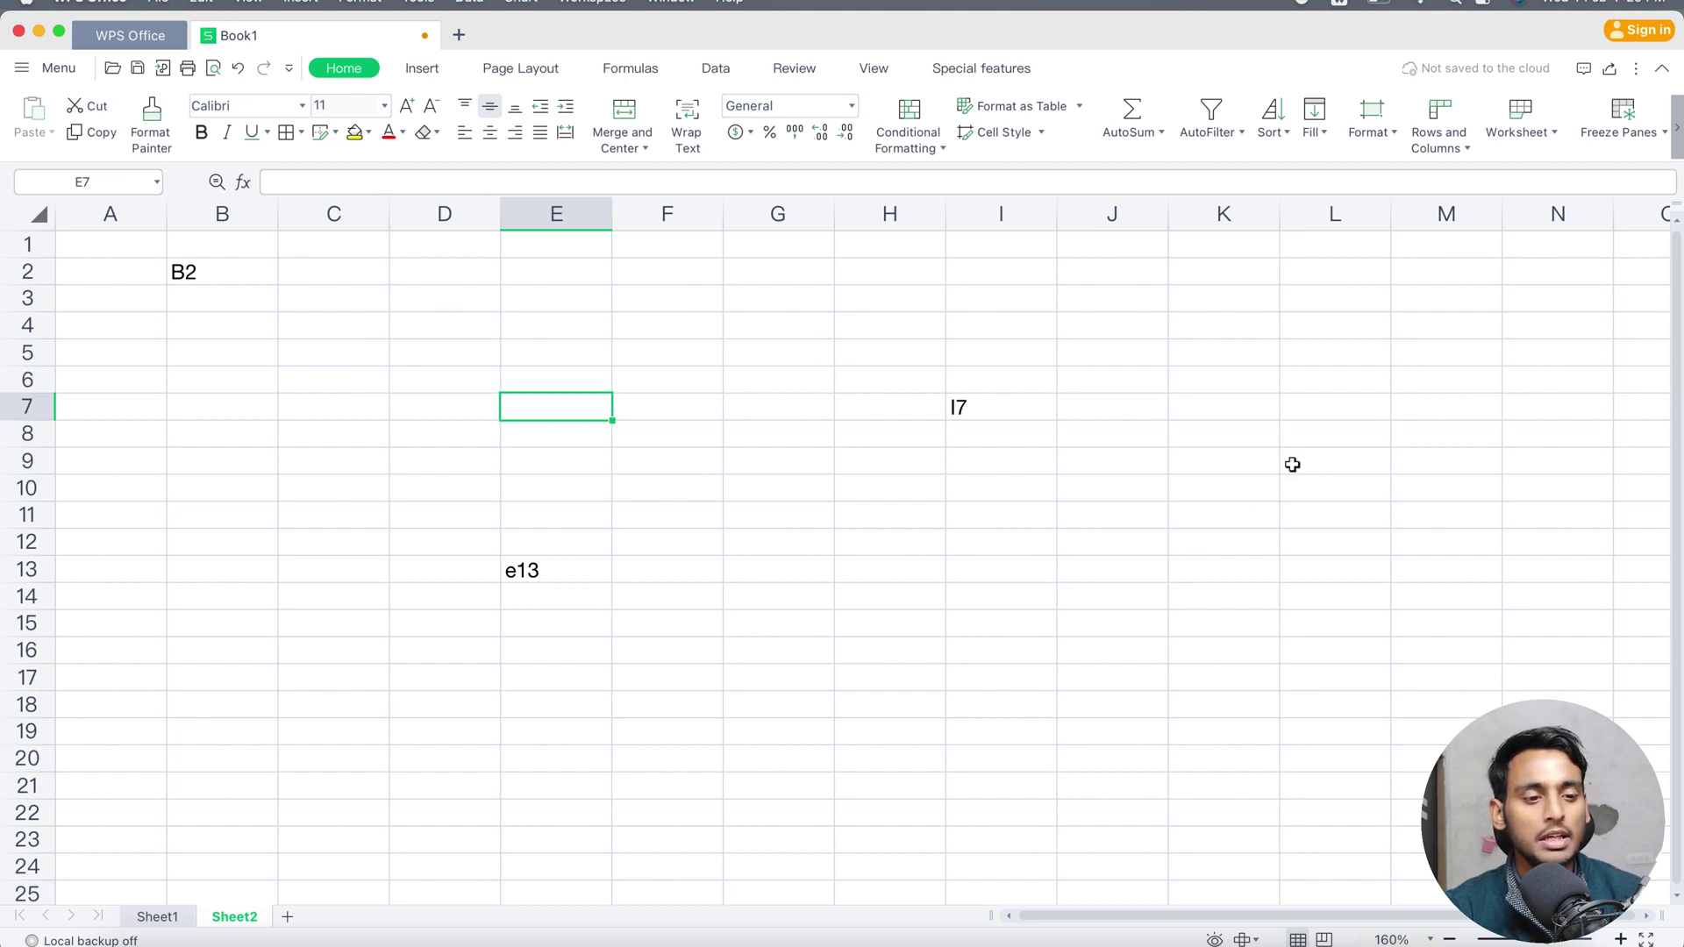
click(1305, 439)
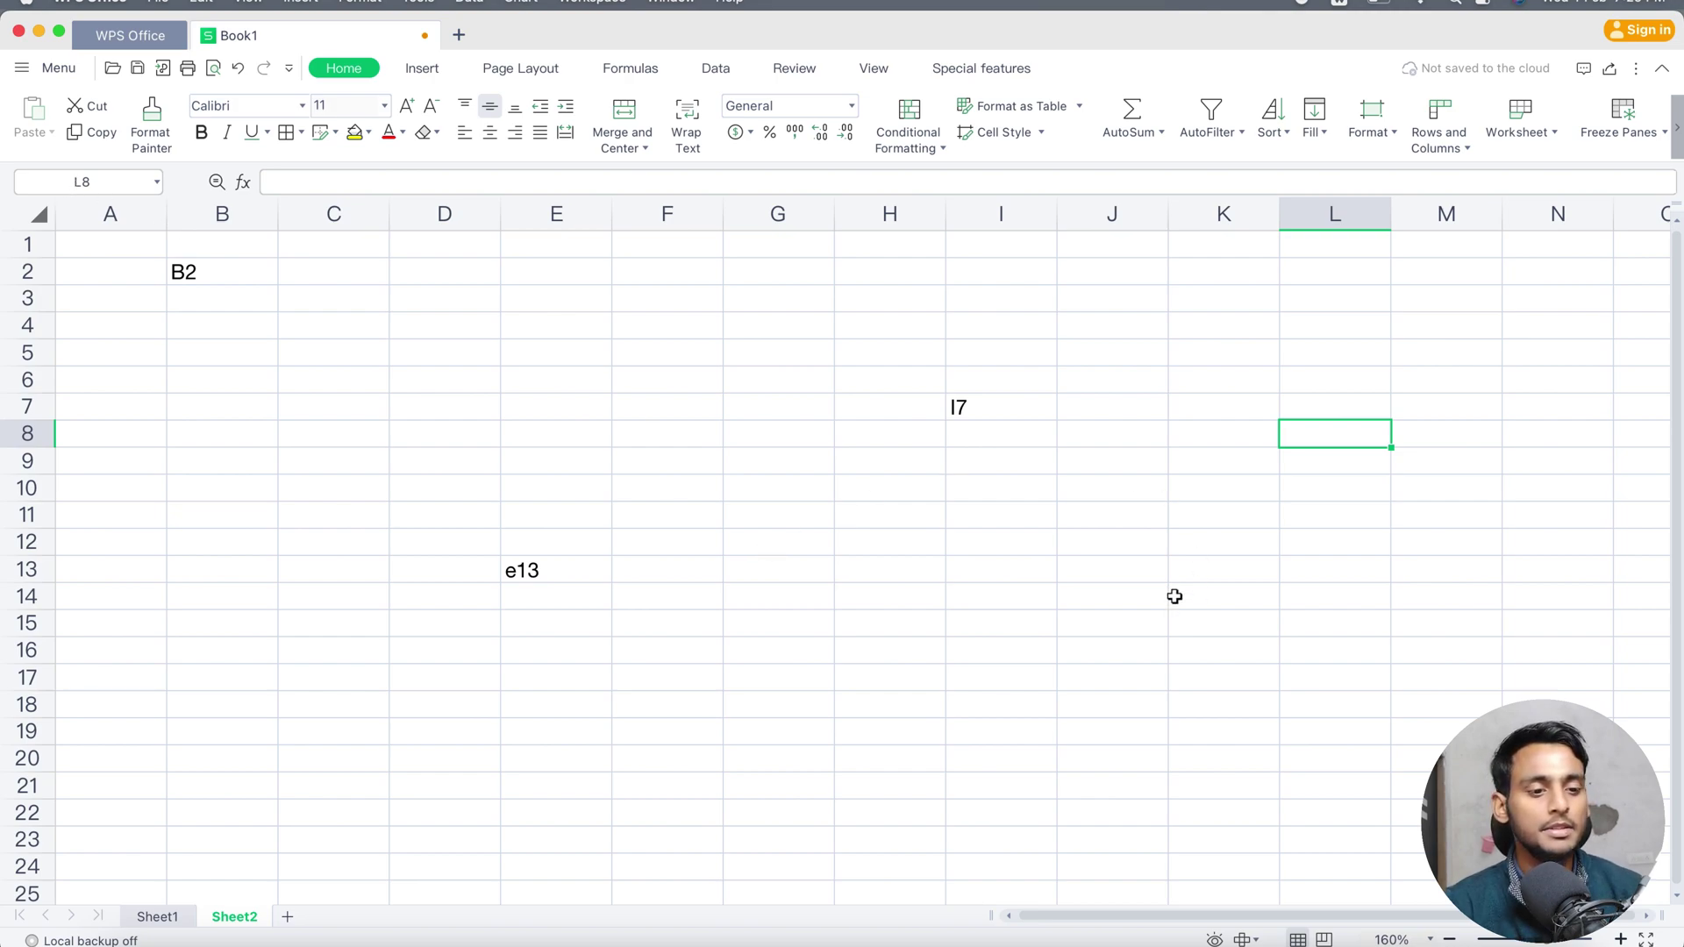
click(994, 550)
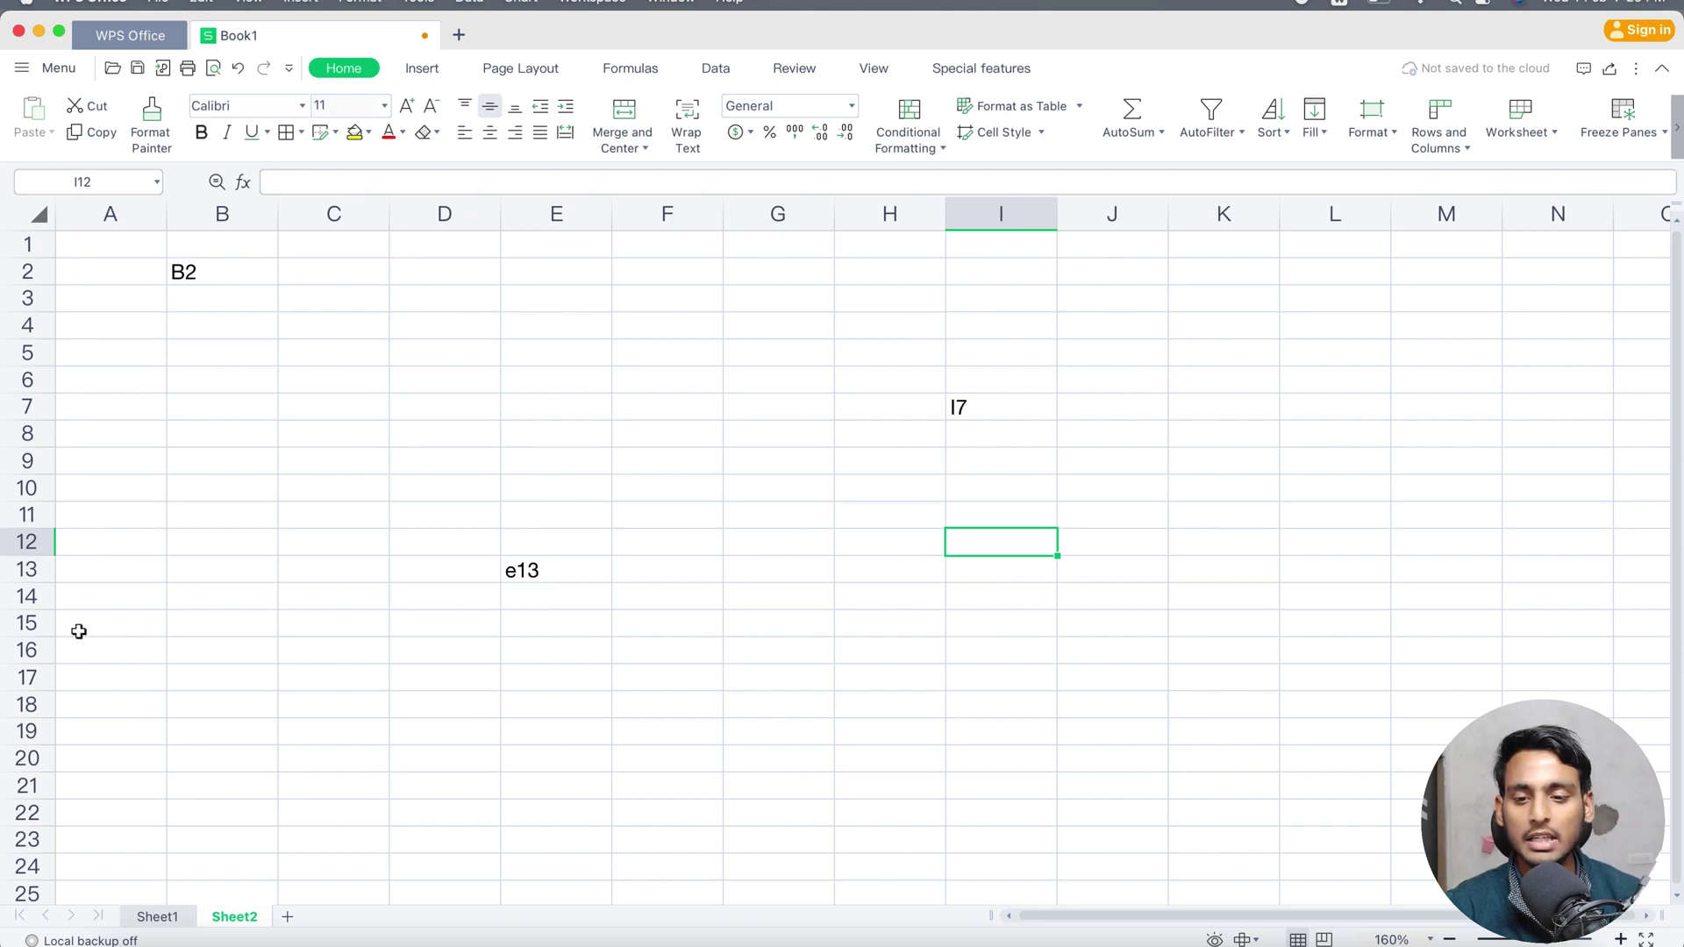
click(603, 337)
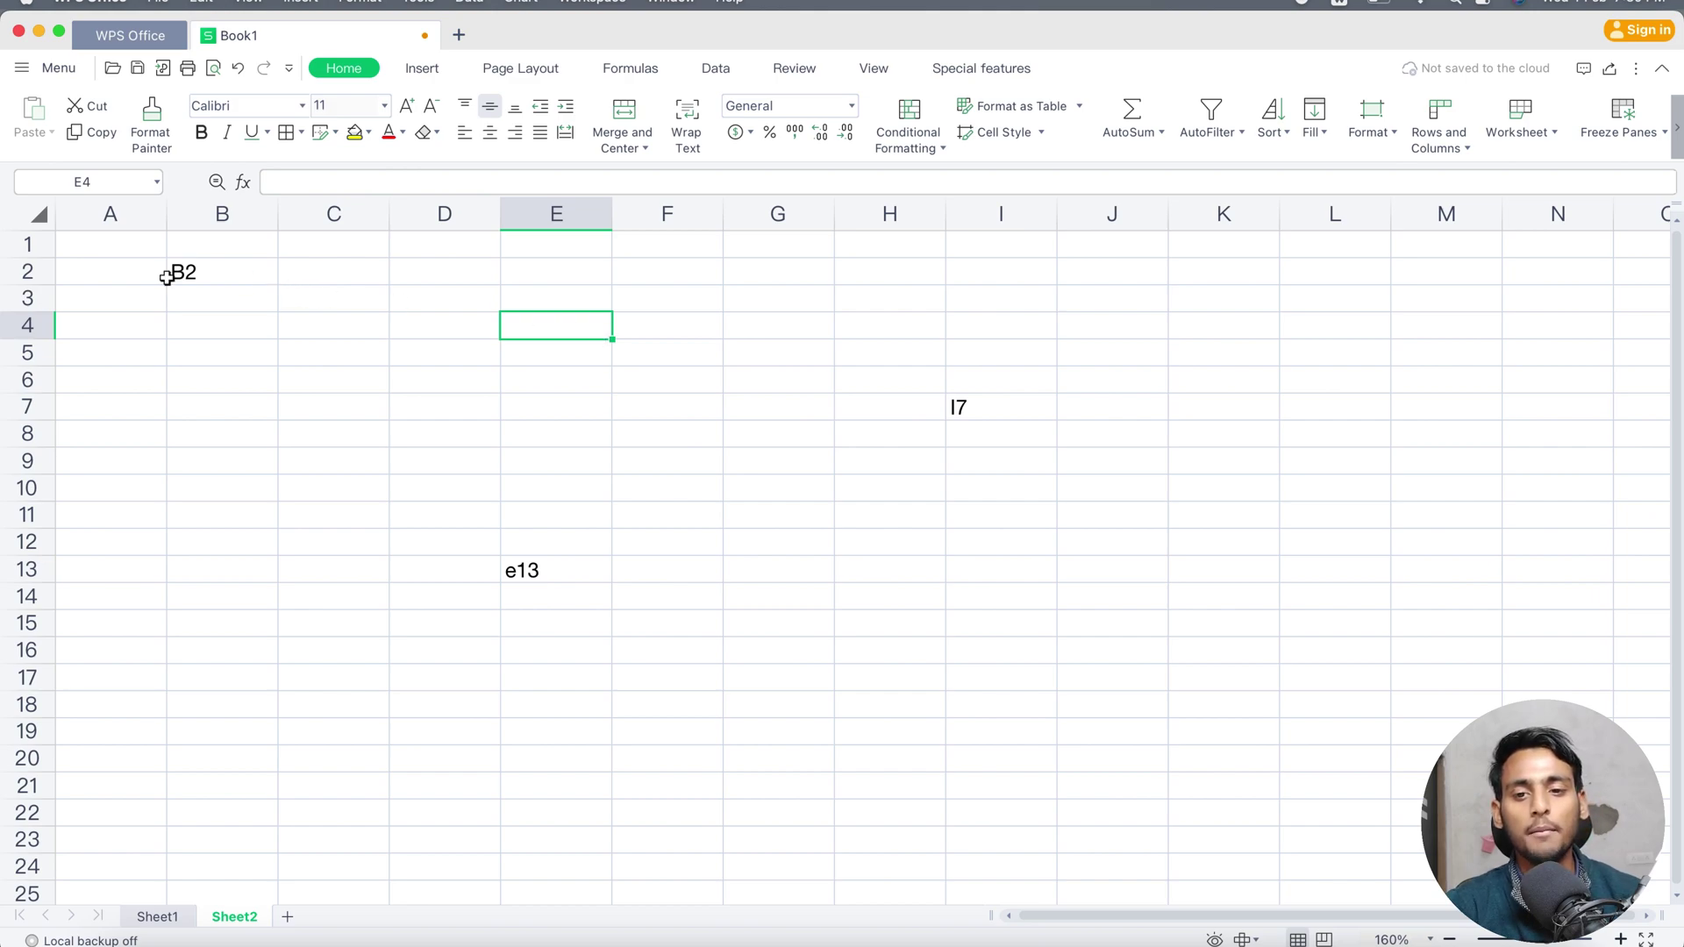
- Clear the contents of the range A2:I13
drag(159, 270, 997, 583)
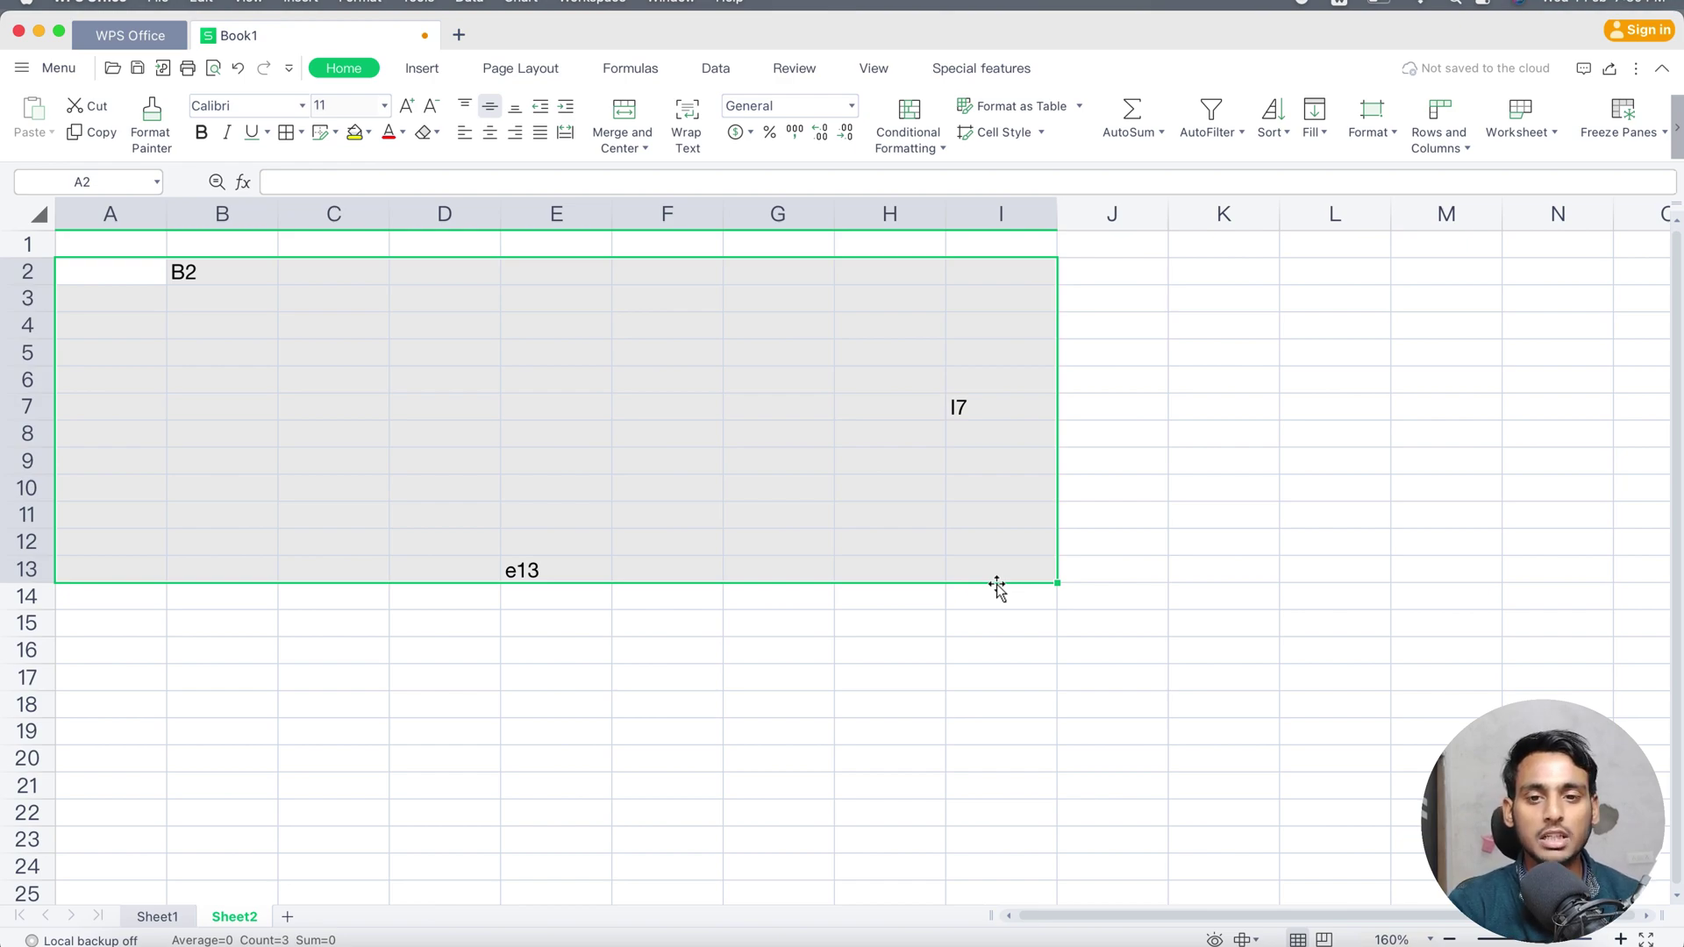
key(Delete)
- Enter the number 20 in cell A2 and 23 in cell D3
click(134, 272)
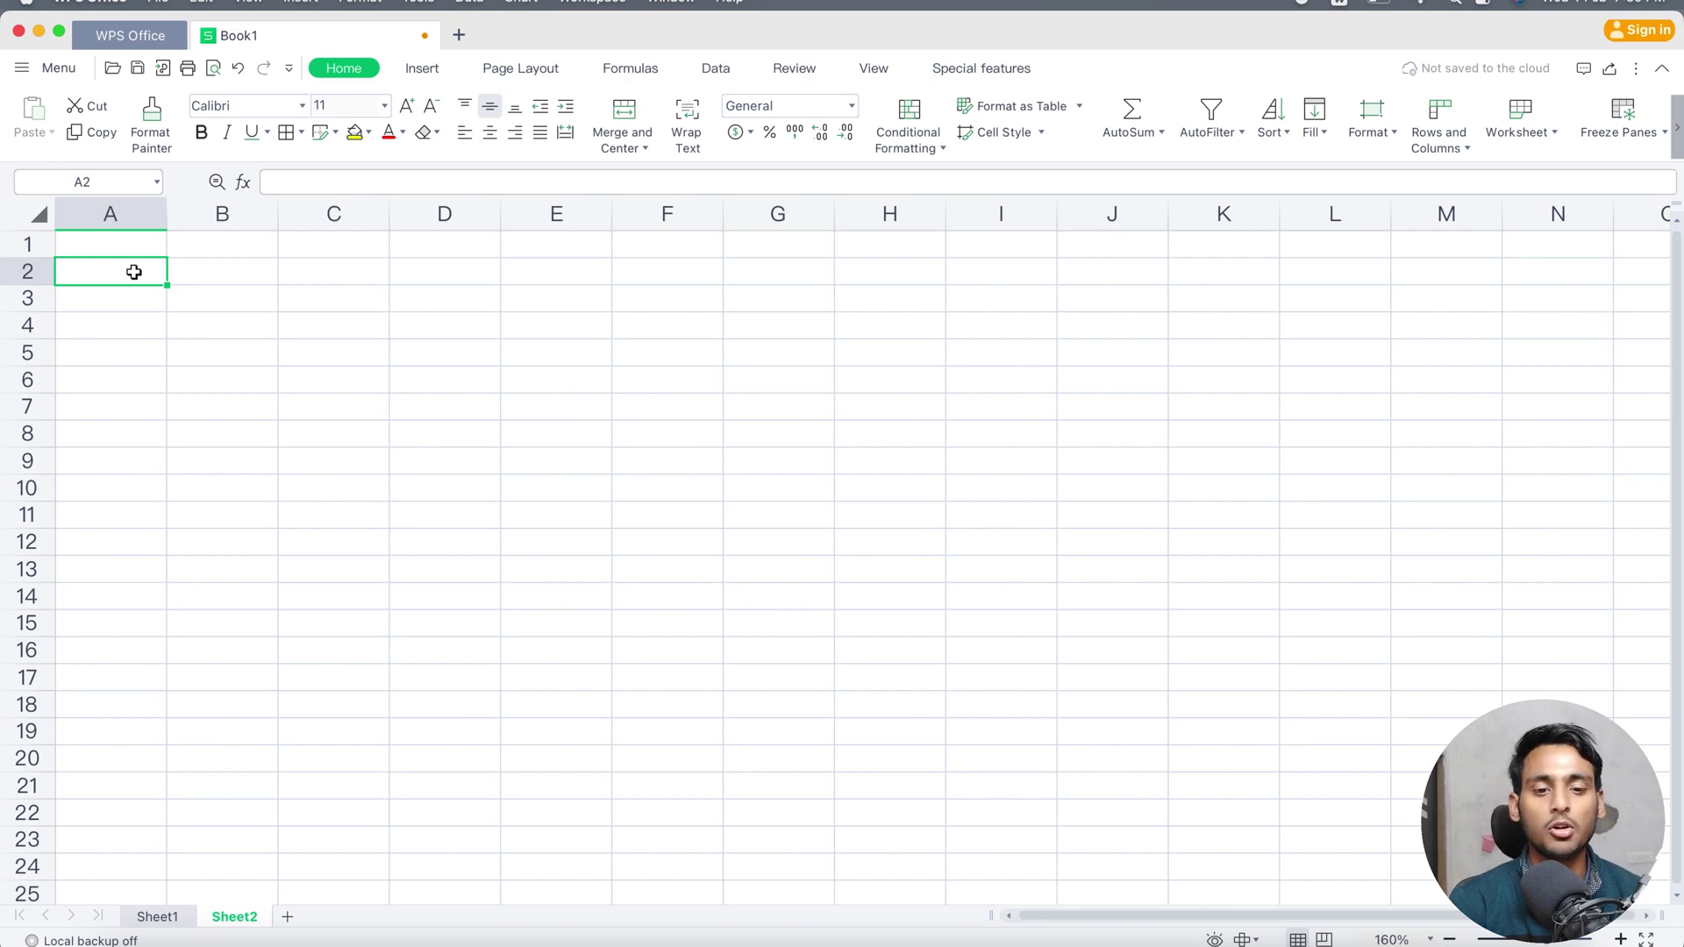
text(20)
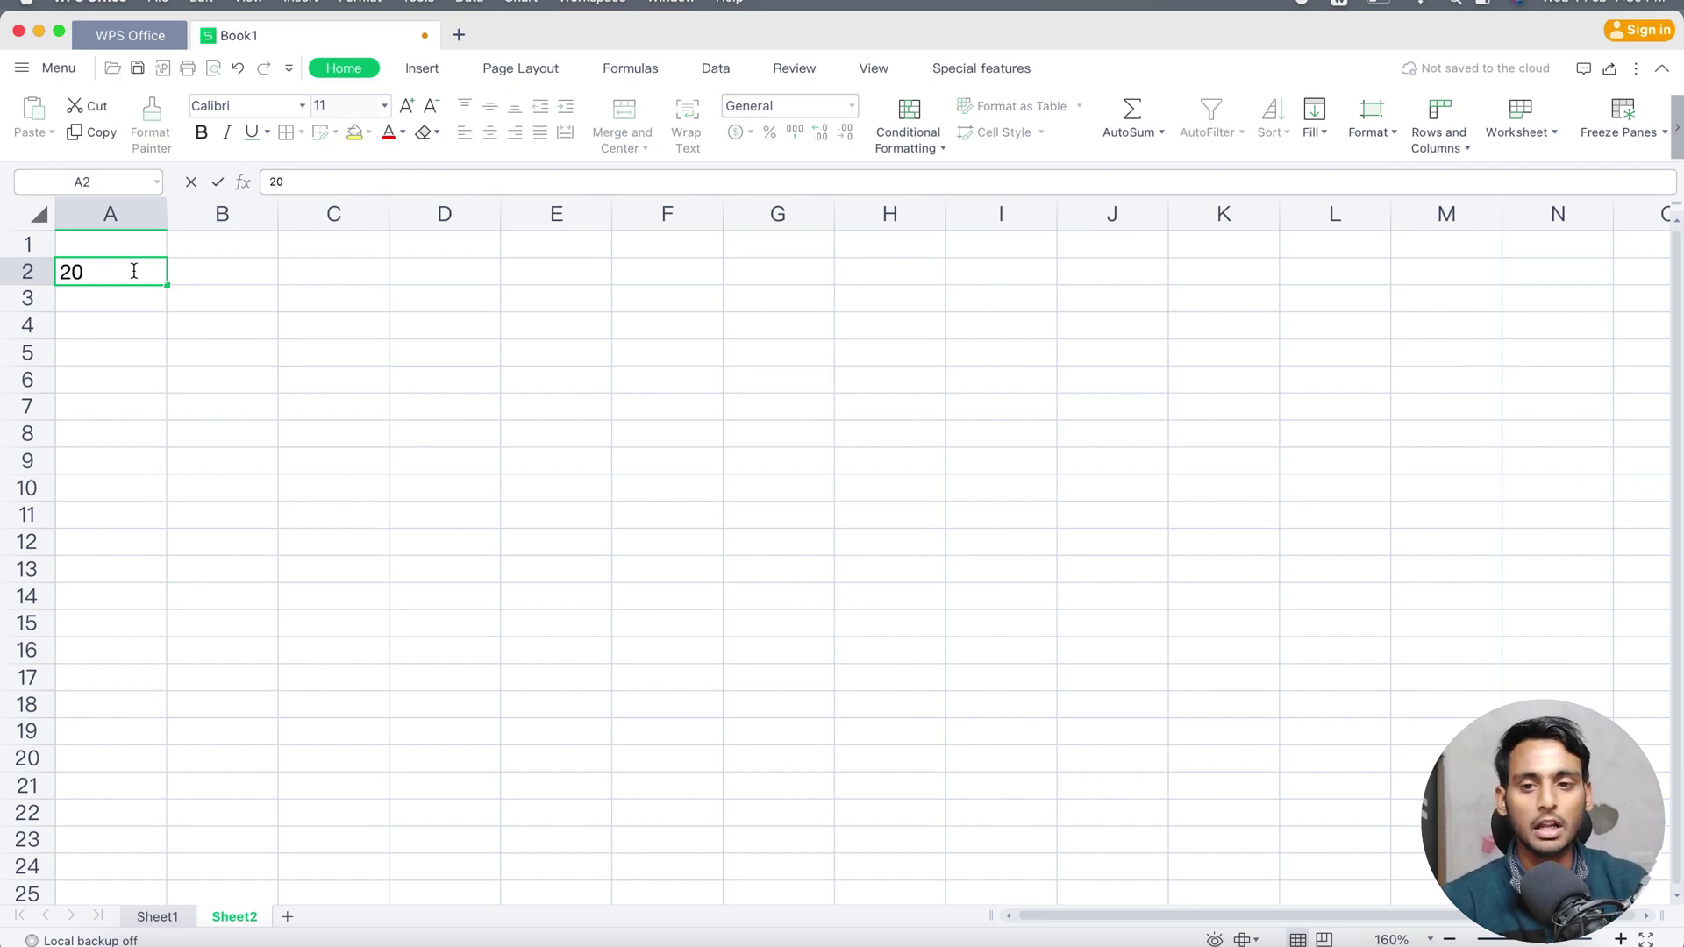
key(Return)
key(Right)
key(Right)
key(Right)
text(2)
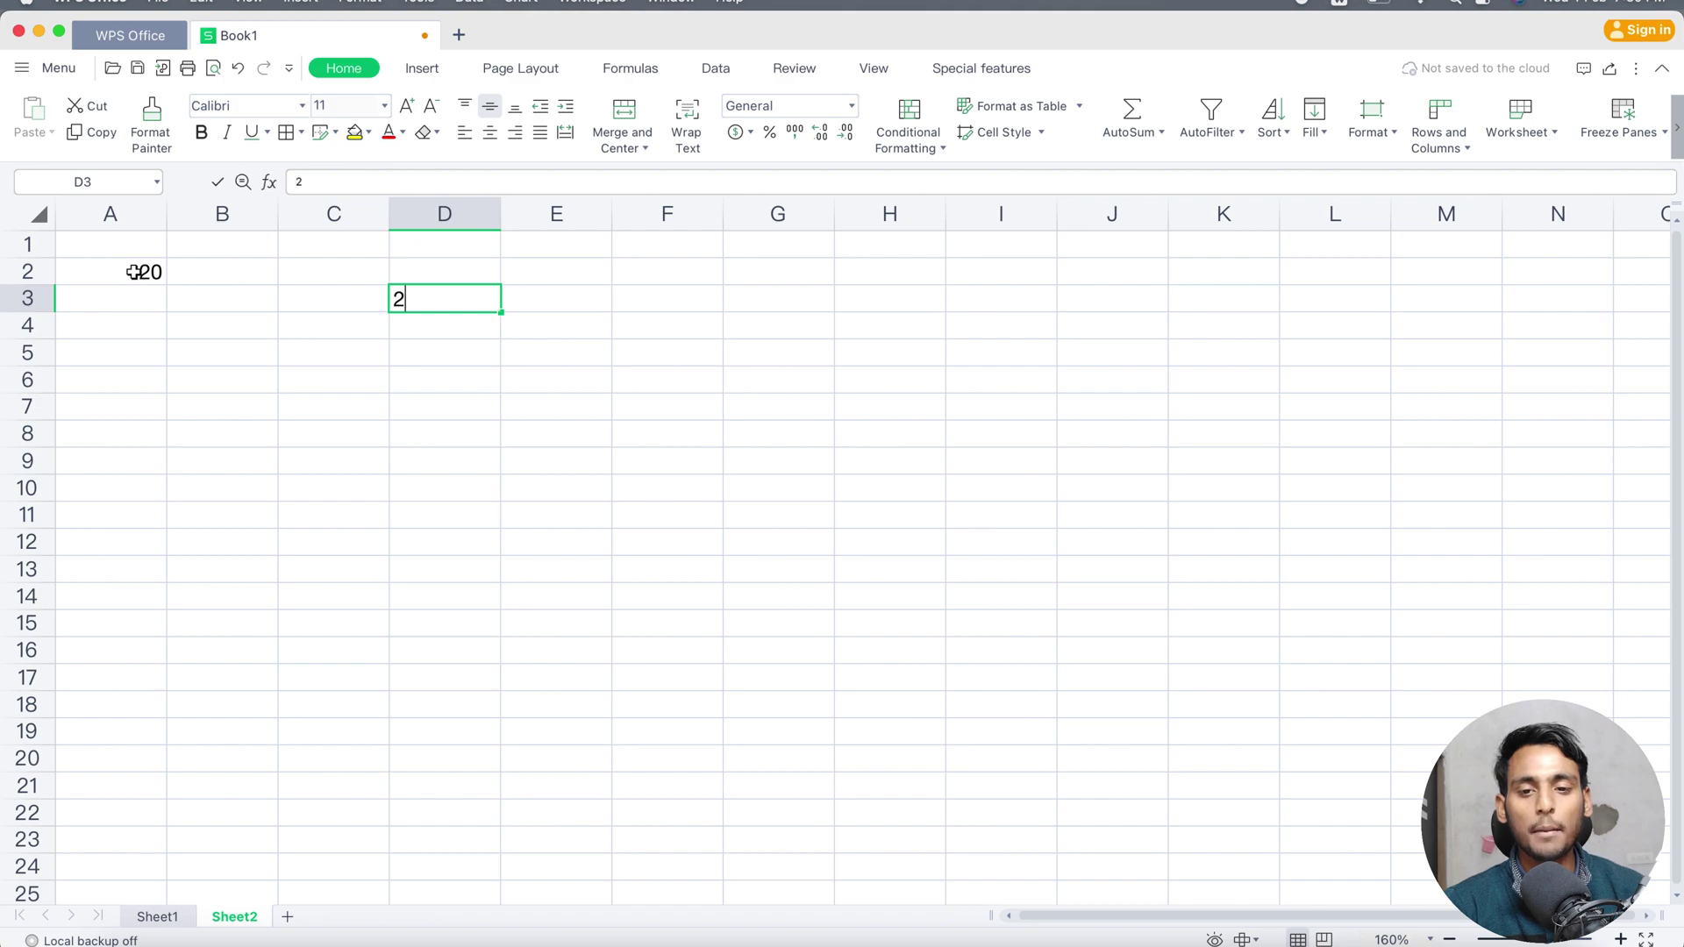
text(3)
key(Return)
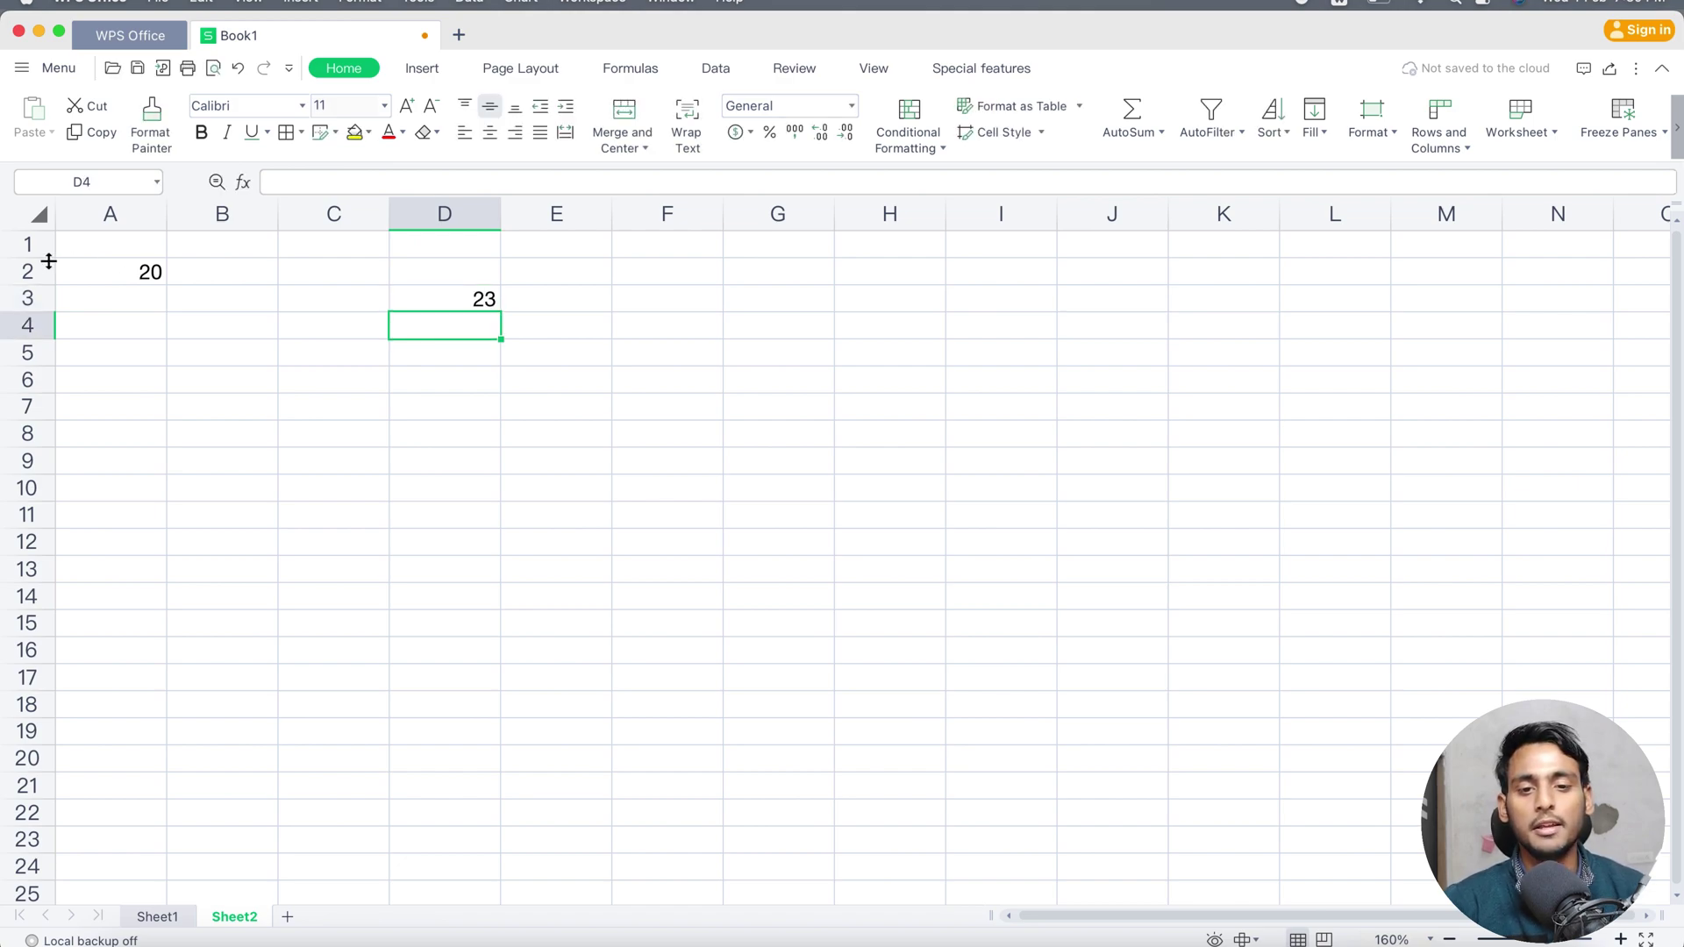
- Enter A2+D3 in cell F6 without an equals sign, referring to the two cells that hold numbers
click(129, 268)
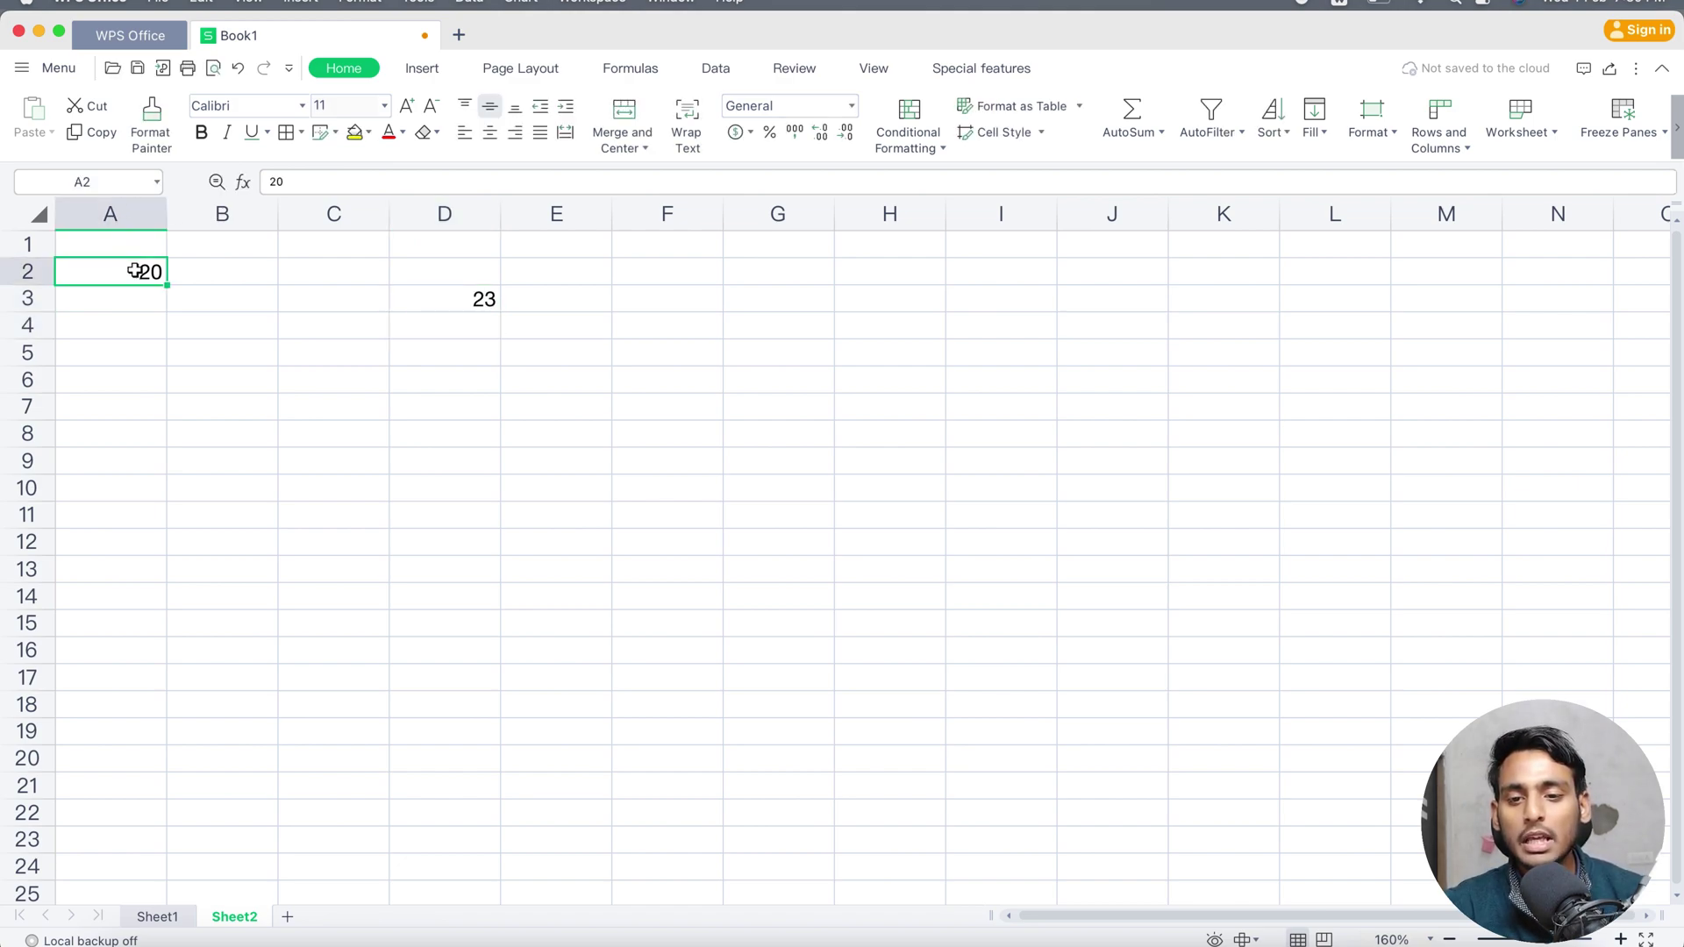
click(482, 297)
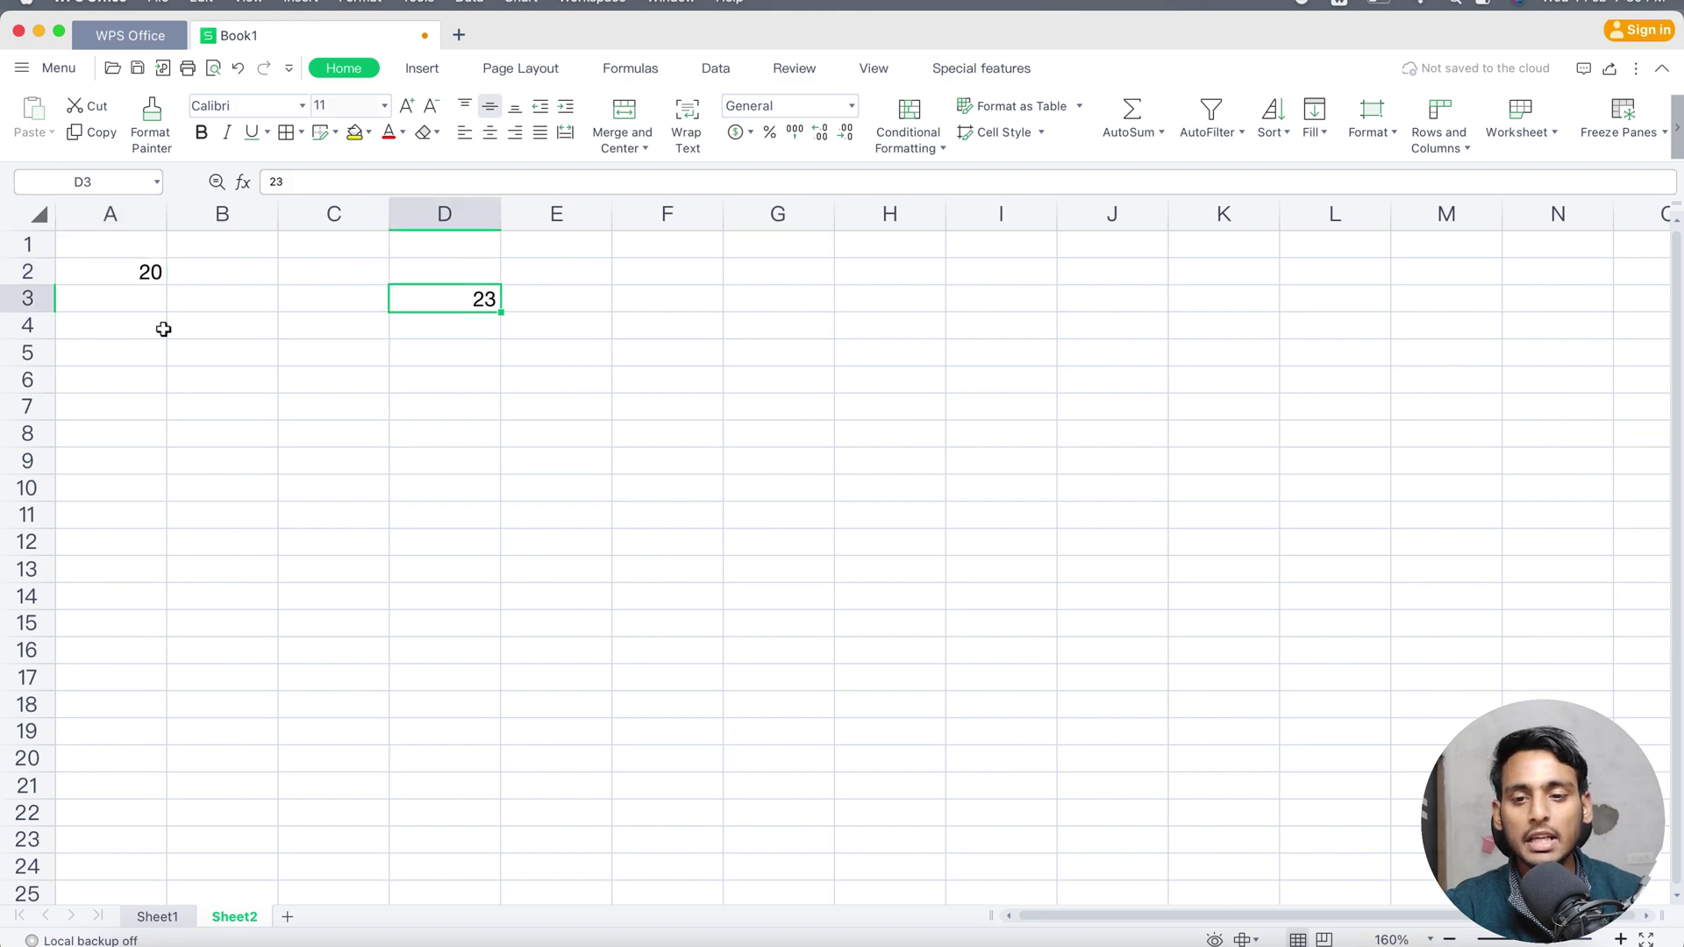
click(712, 368)
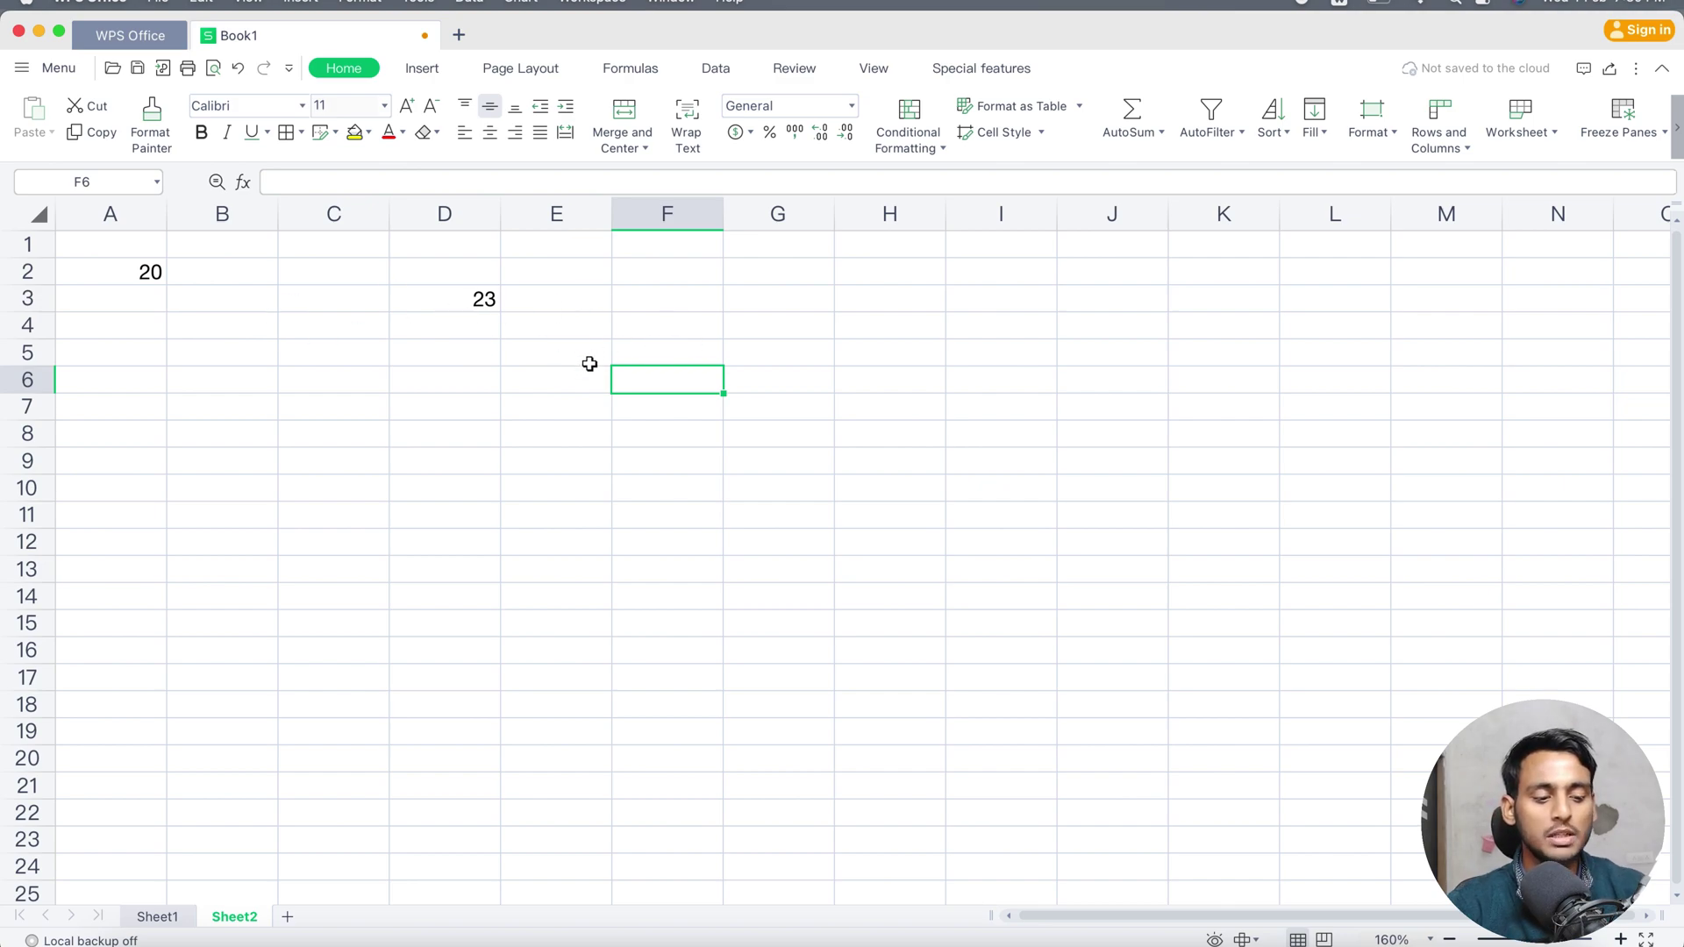
text(A2)
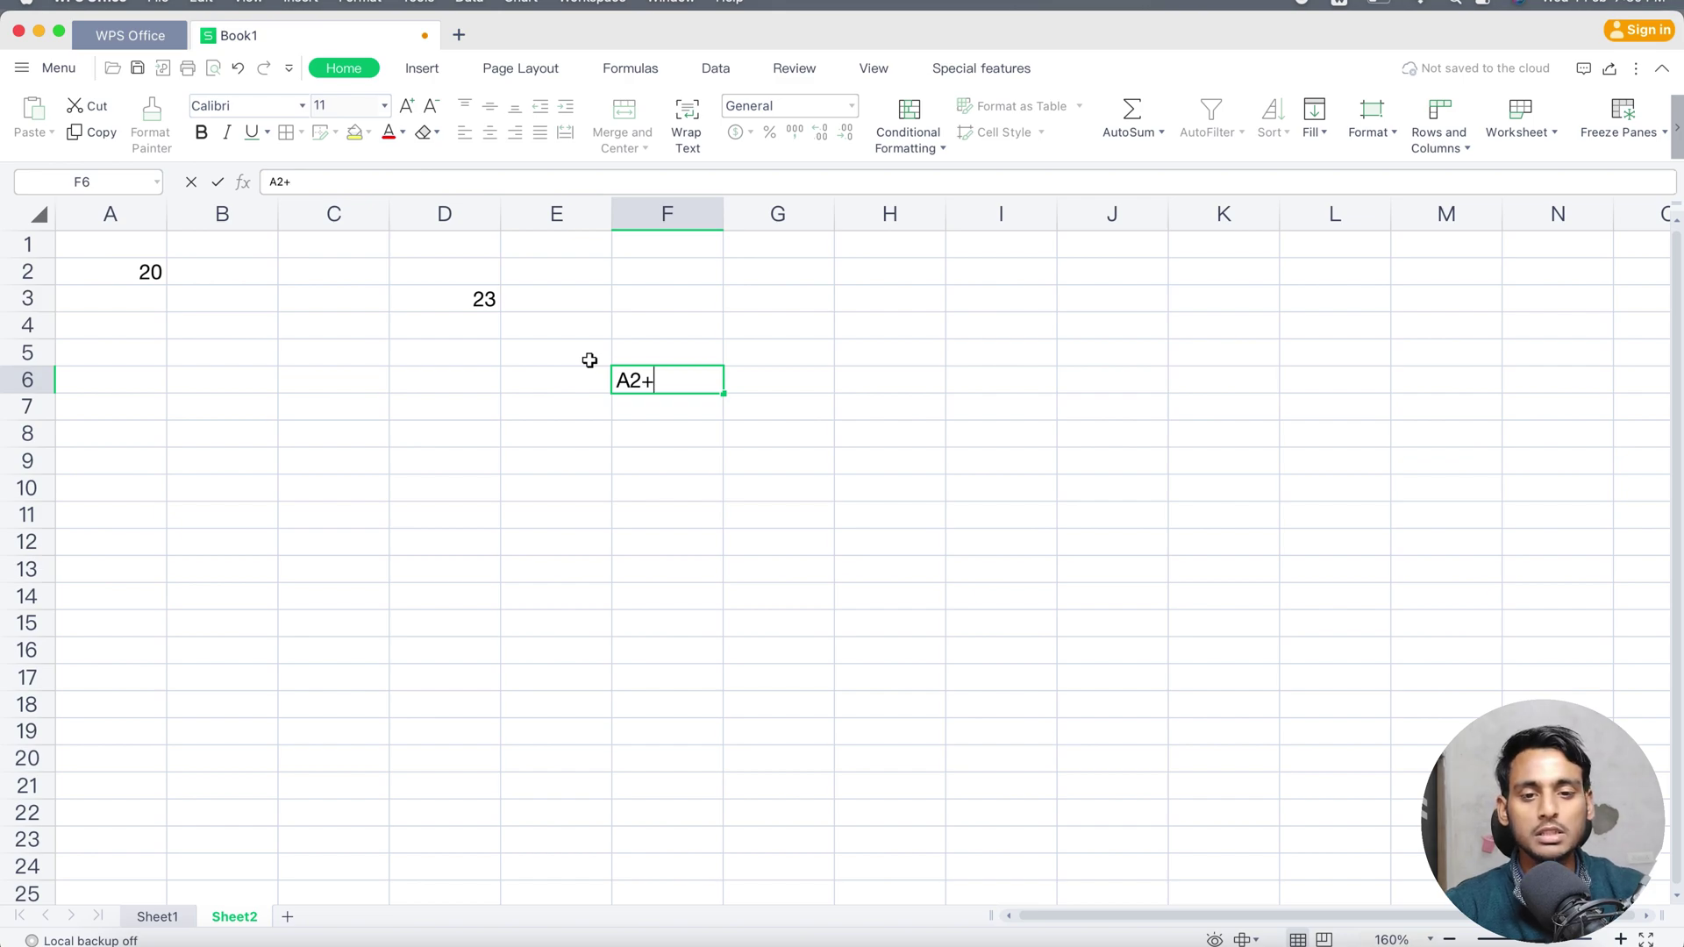
text(+D)
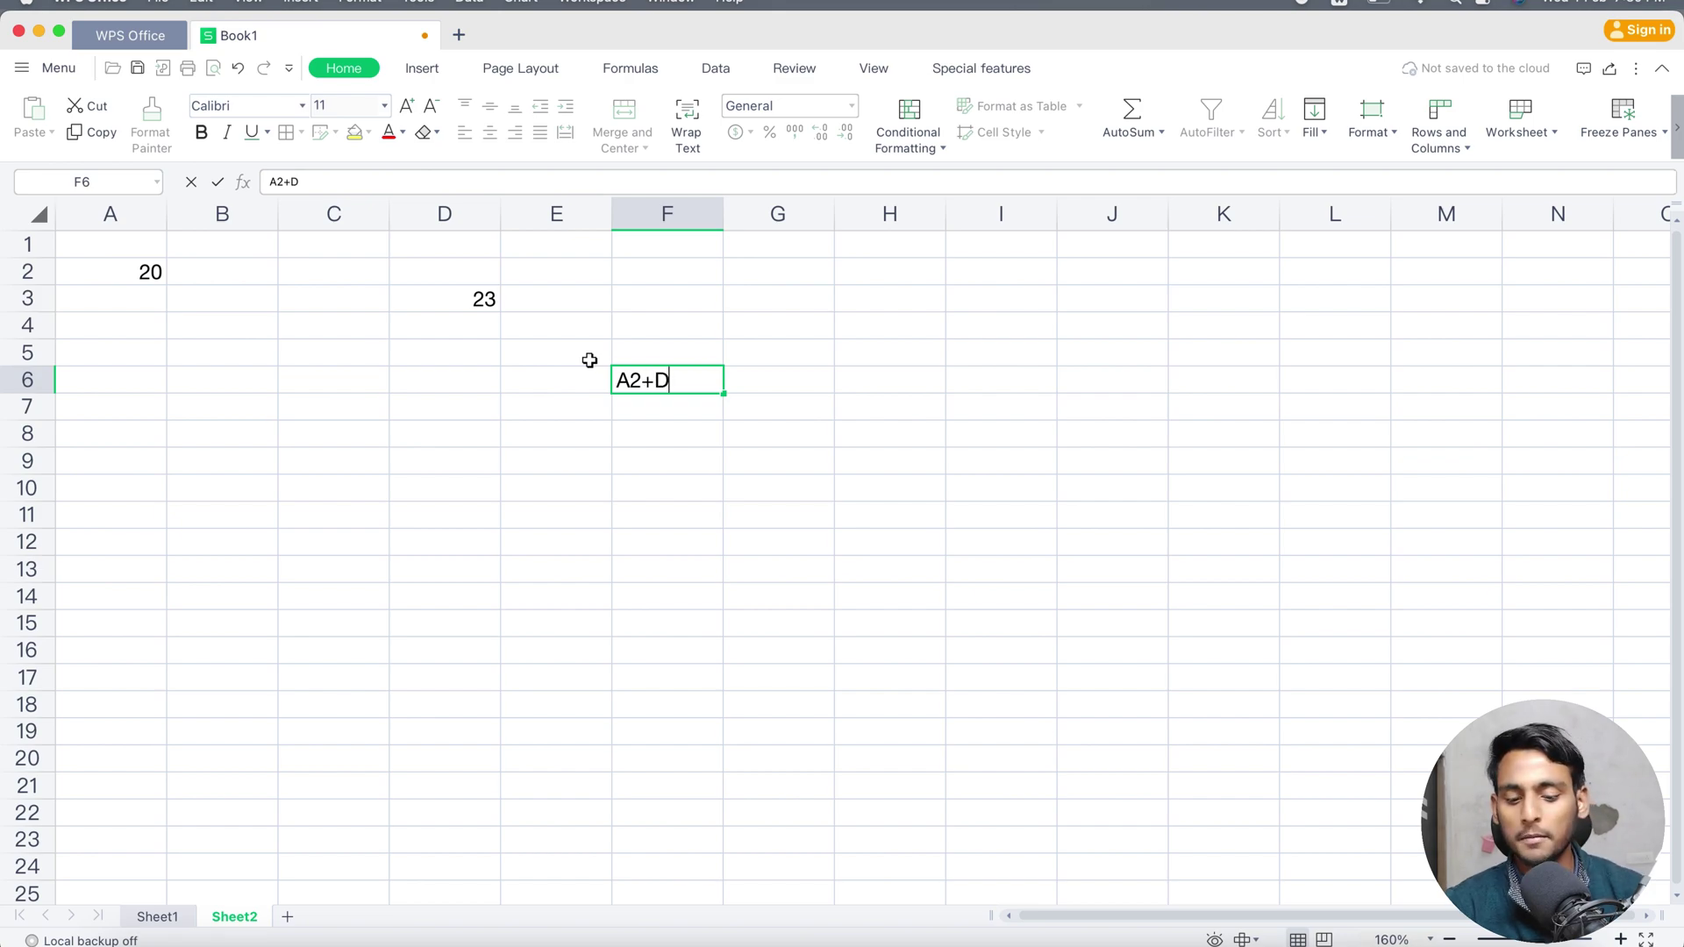
text(3)
key(Return)
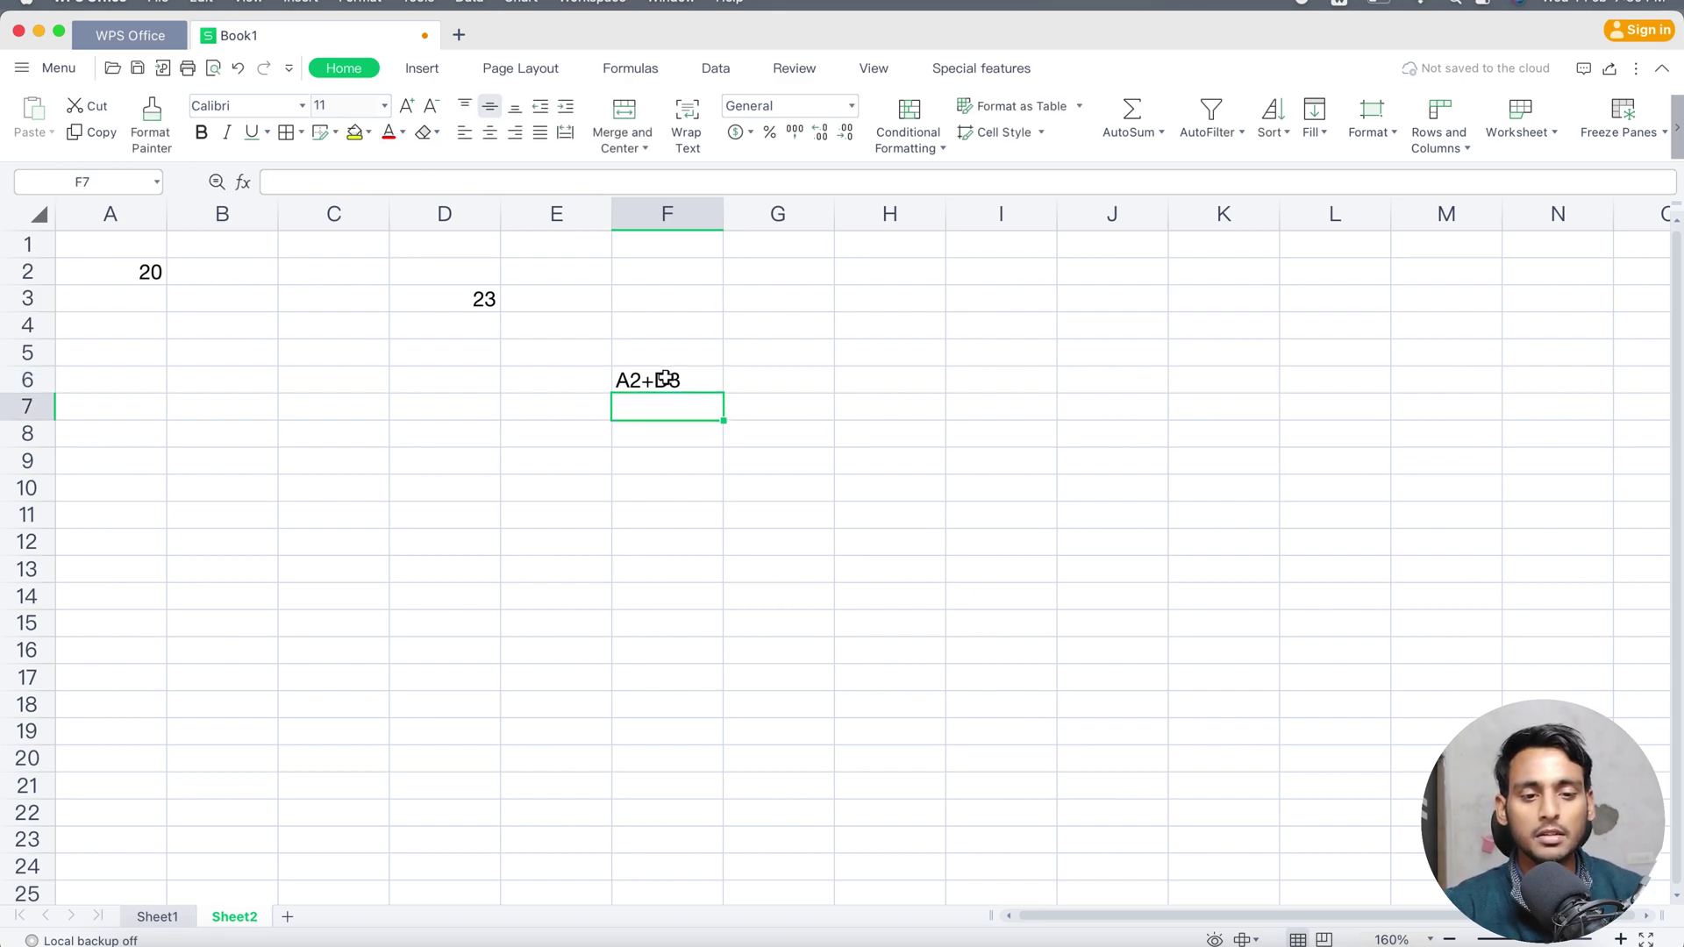
- Turn the entry in cell F6 into the formula =A2+D3
double_click(667, 379)
key(Home)
text(=)
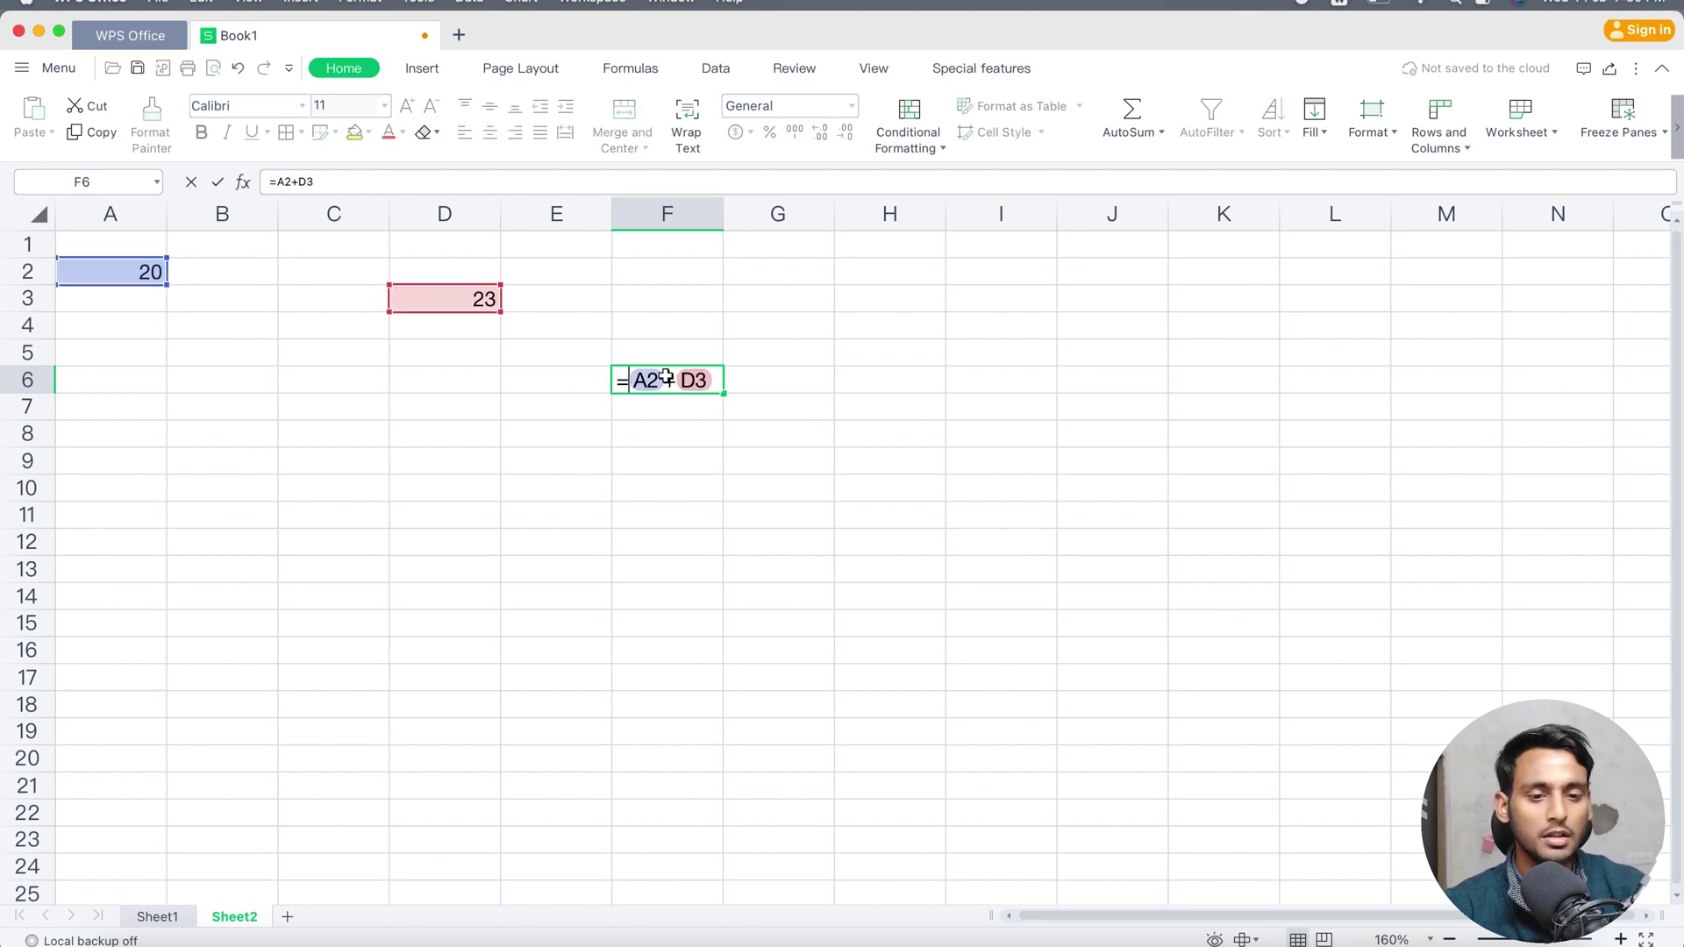
key(Return)
click(701, 383)
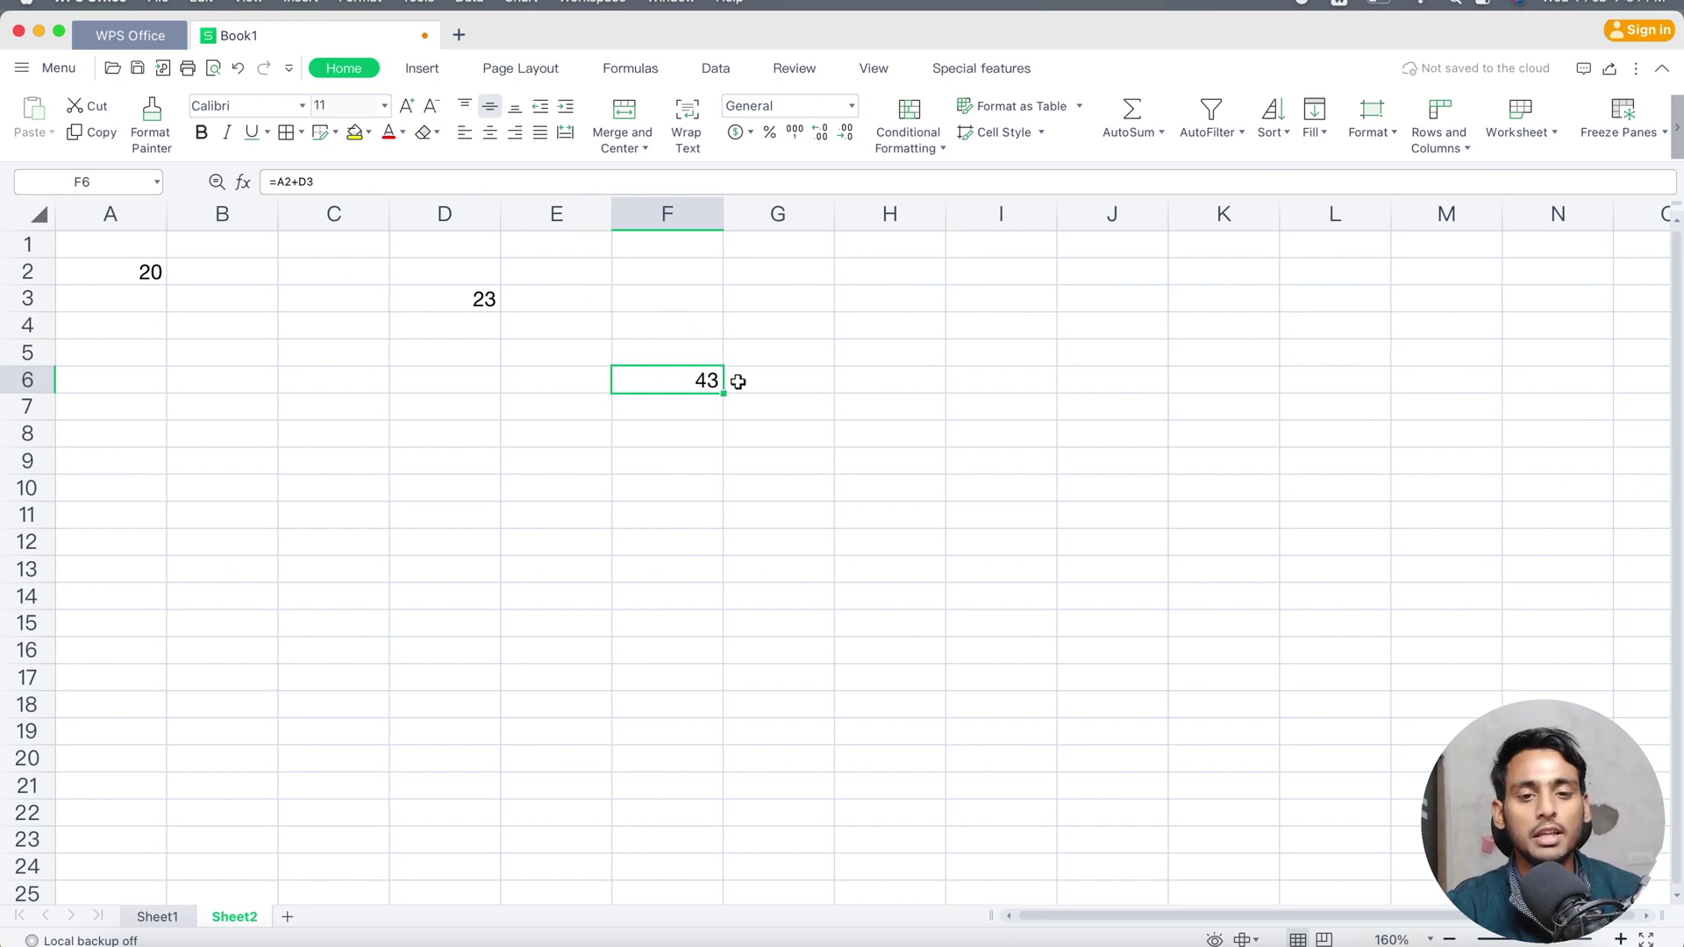
- Change the first reference of the sum in cell F6 so the formula reads =A4+D3
double_click(658, 377)
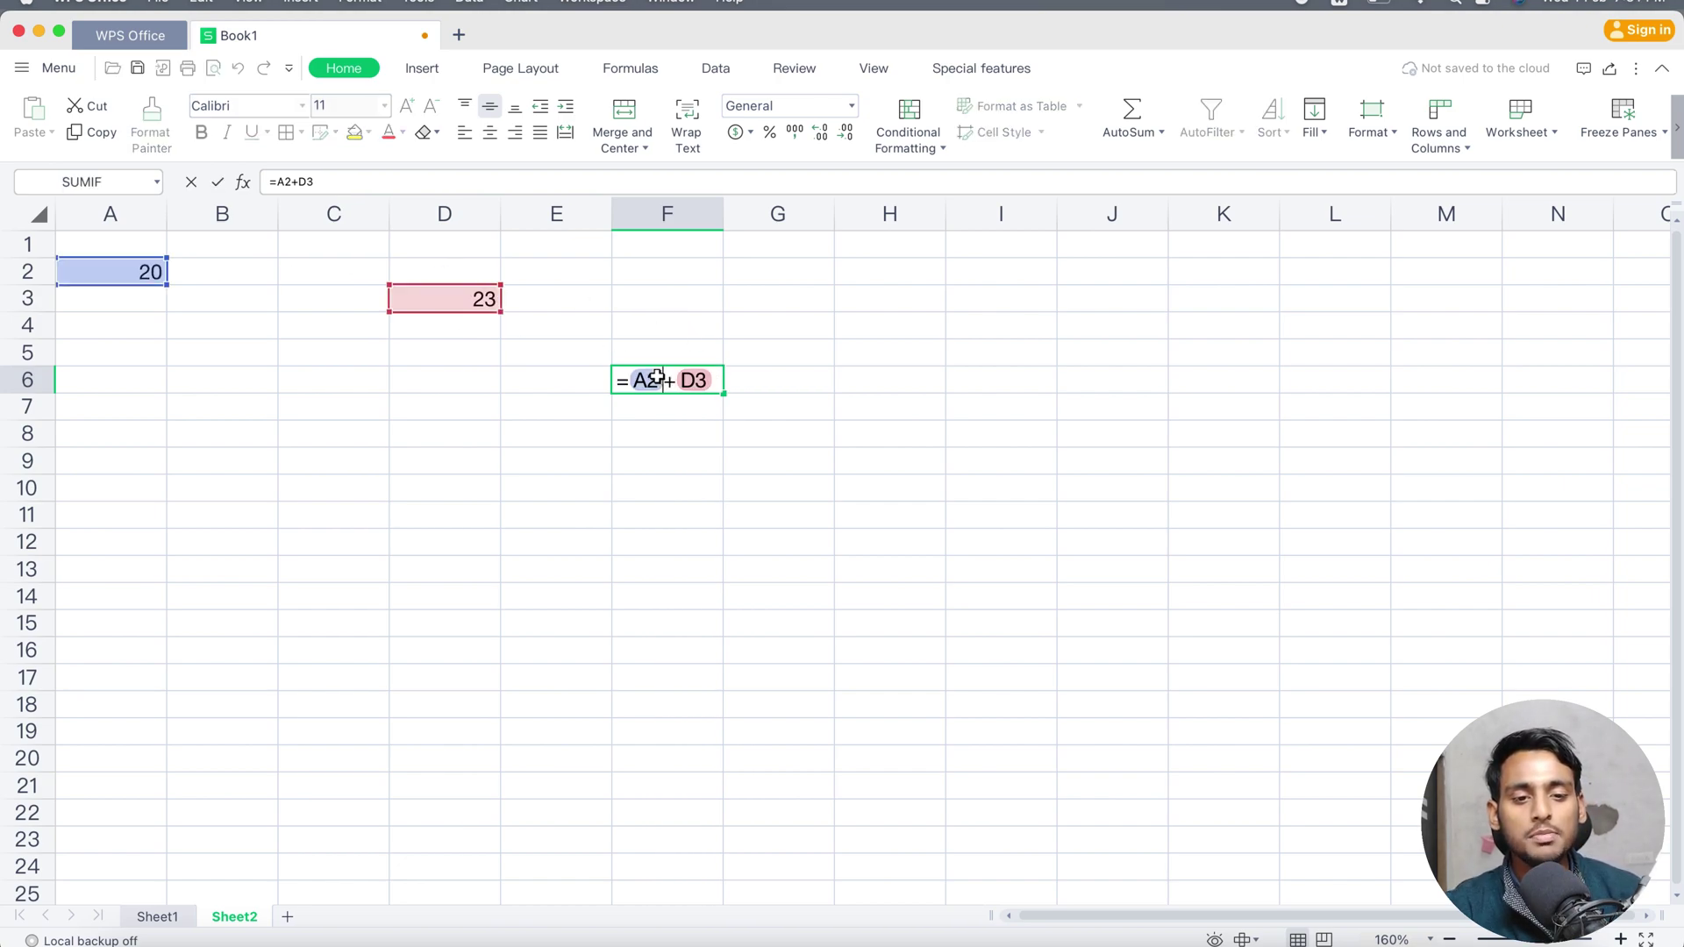
key(BackSpace)
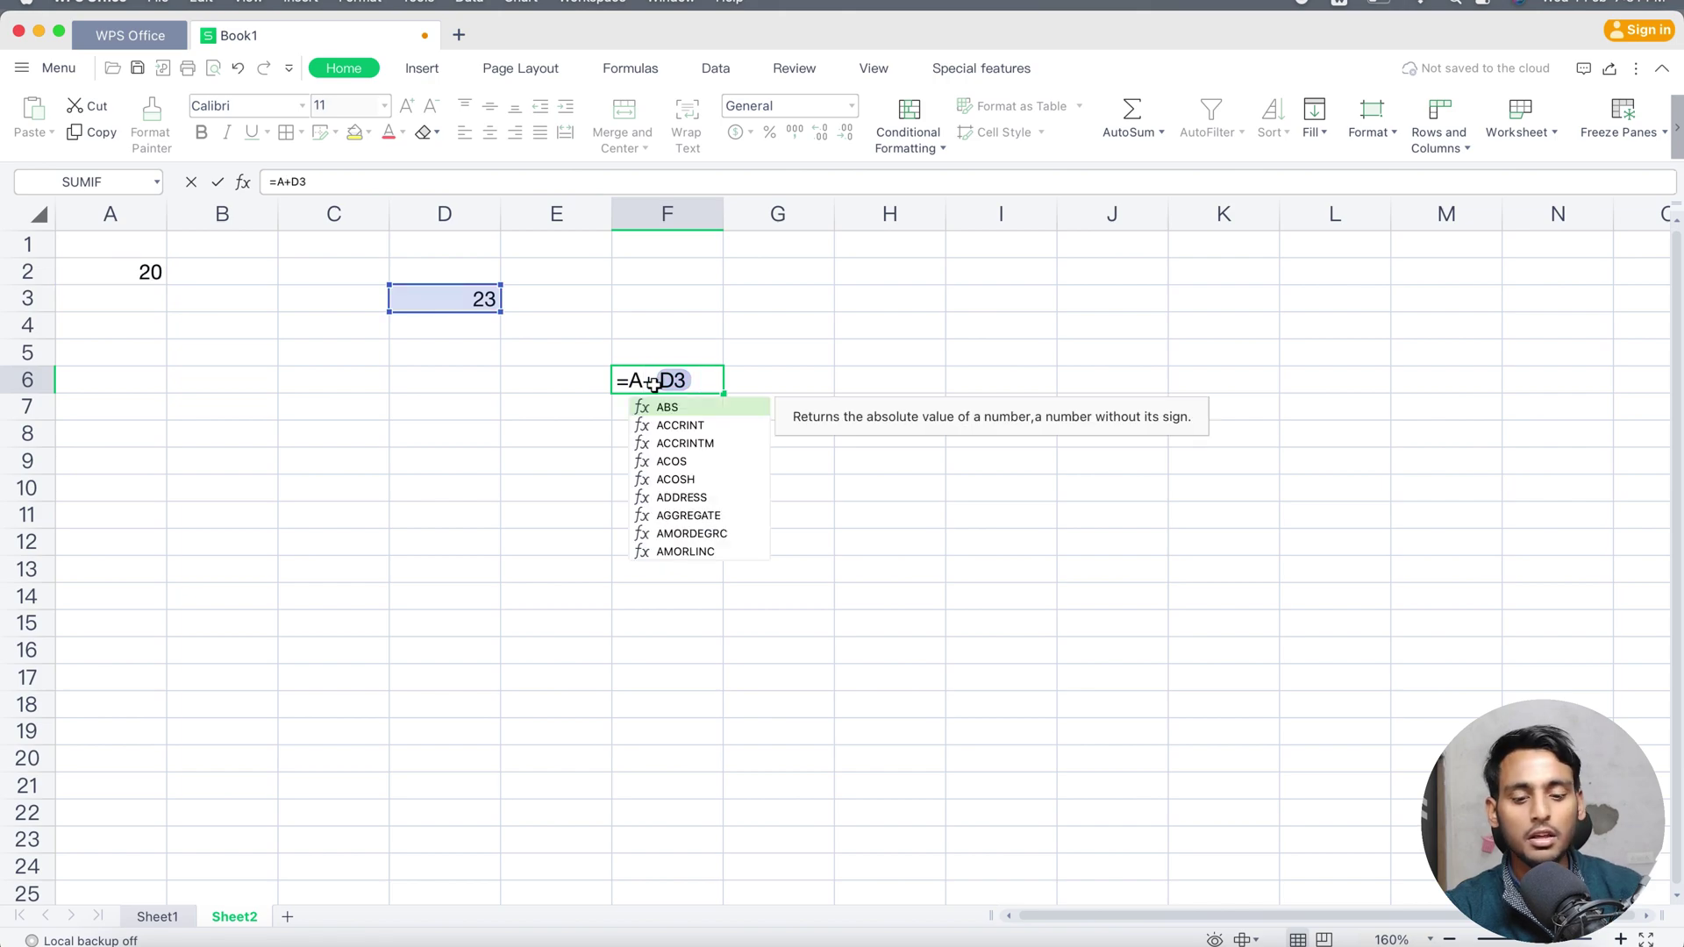
text(4)
key(Return)
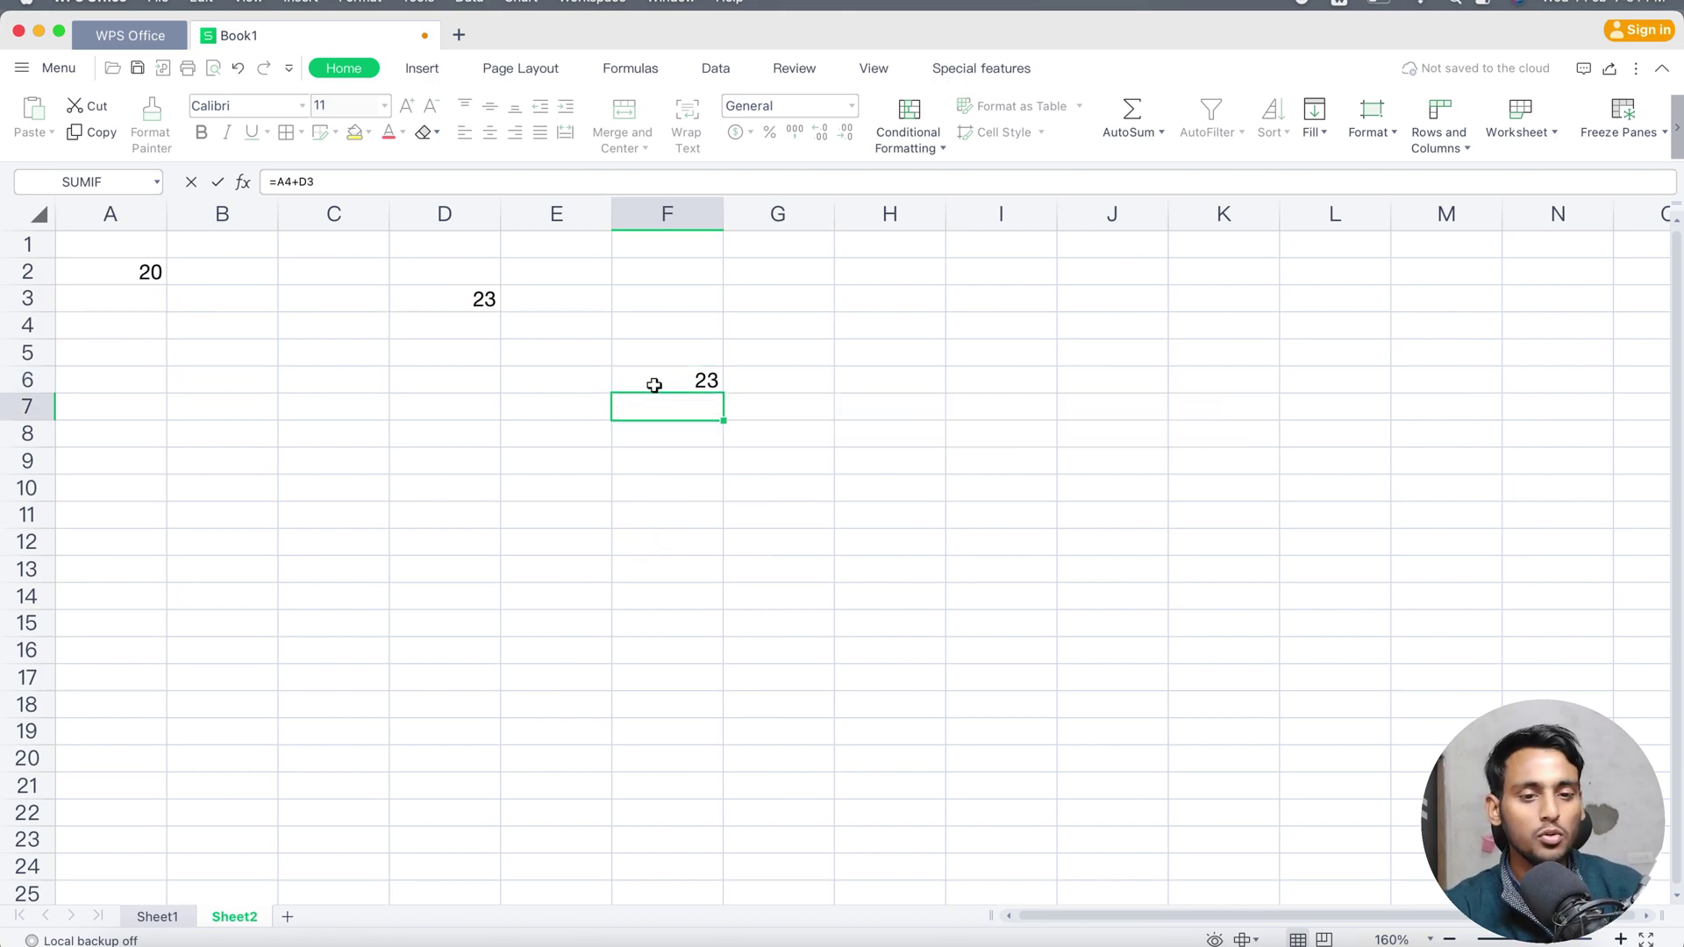
click(708, 375)
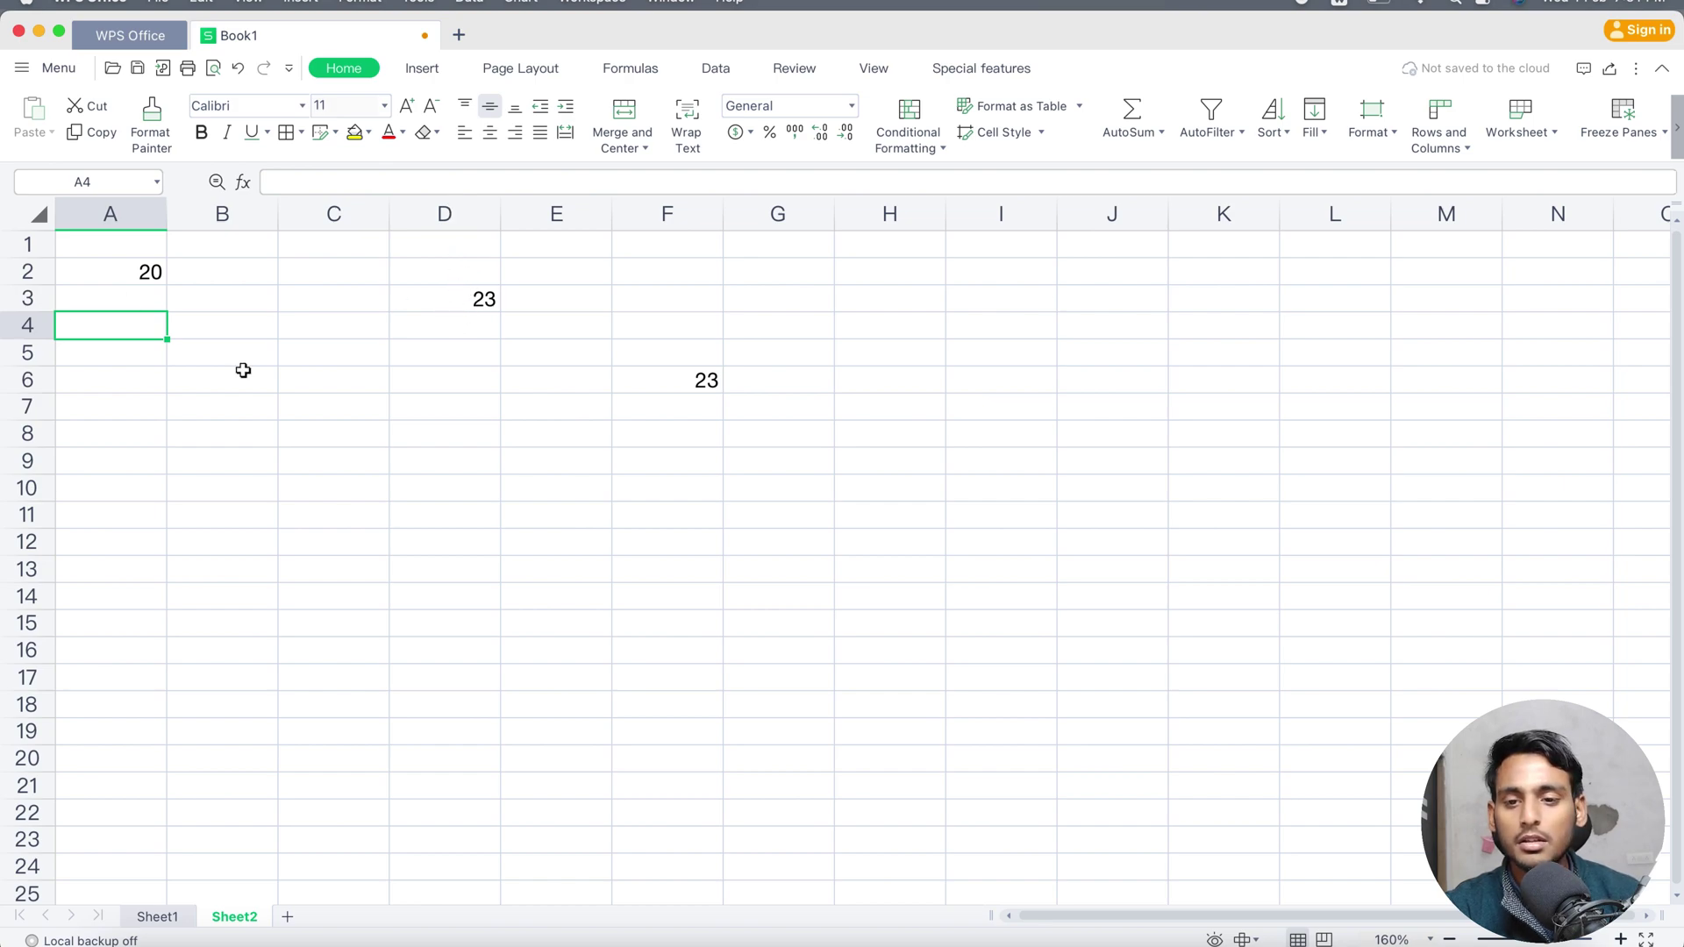
- Enter the number 4 in cell A4, the cell referenced first in the sum formula
double_click(114, 328)
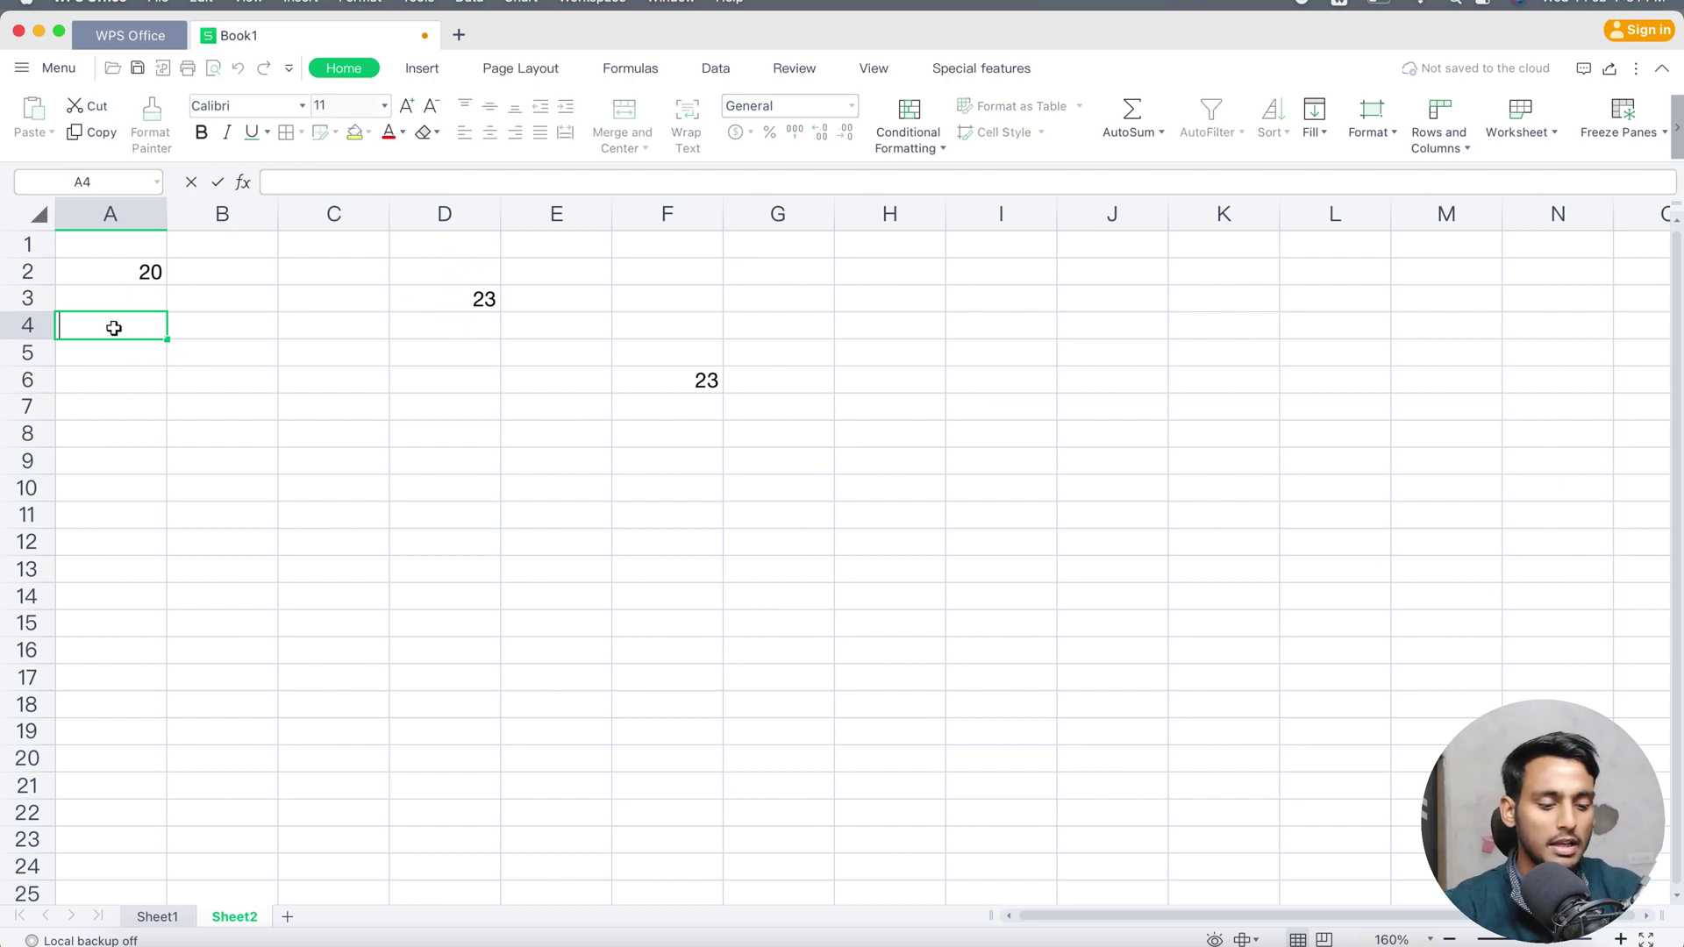
text(4)
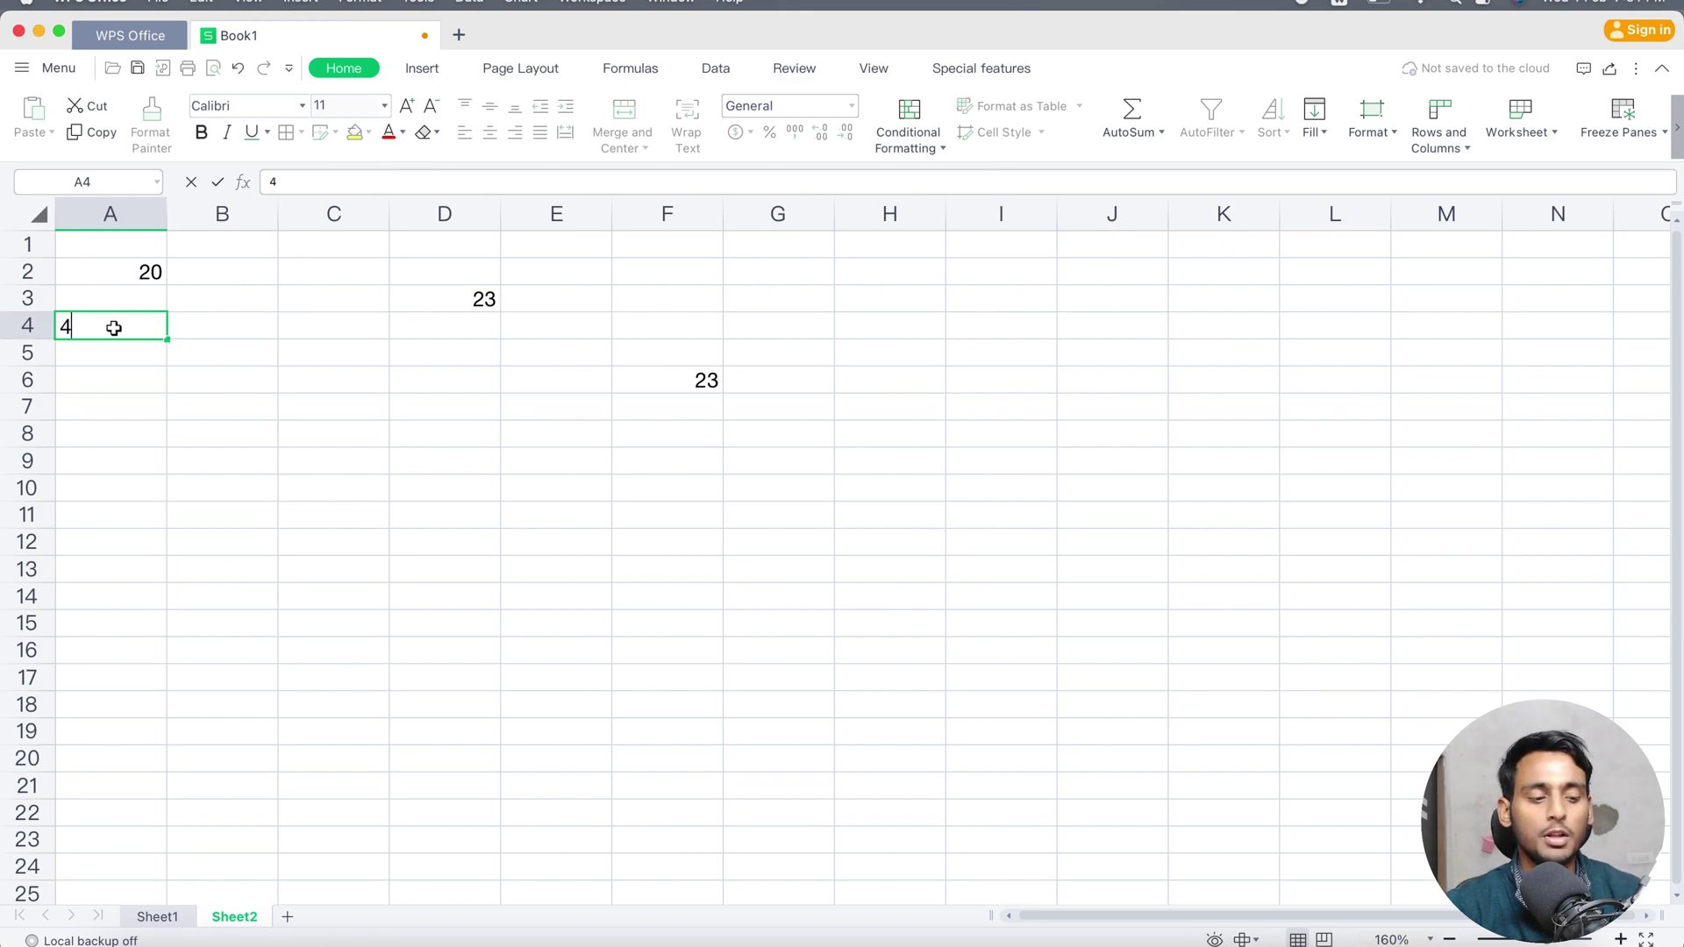
key(Return)
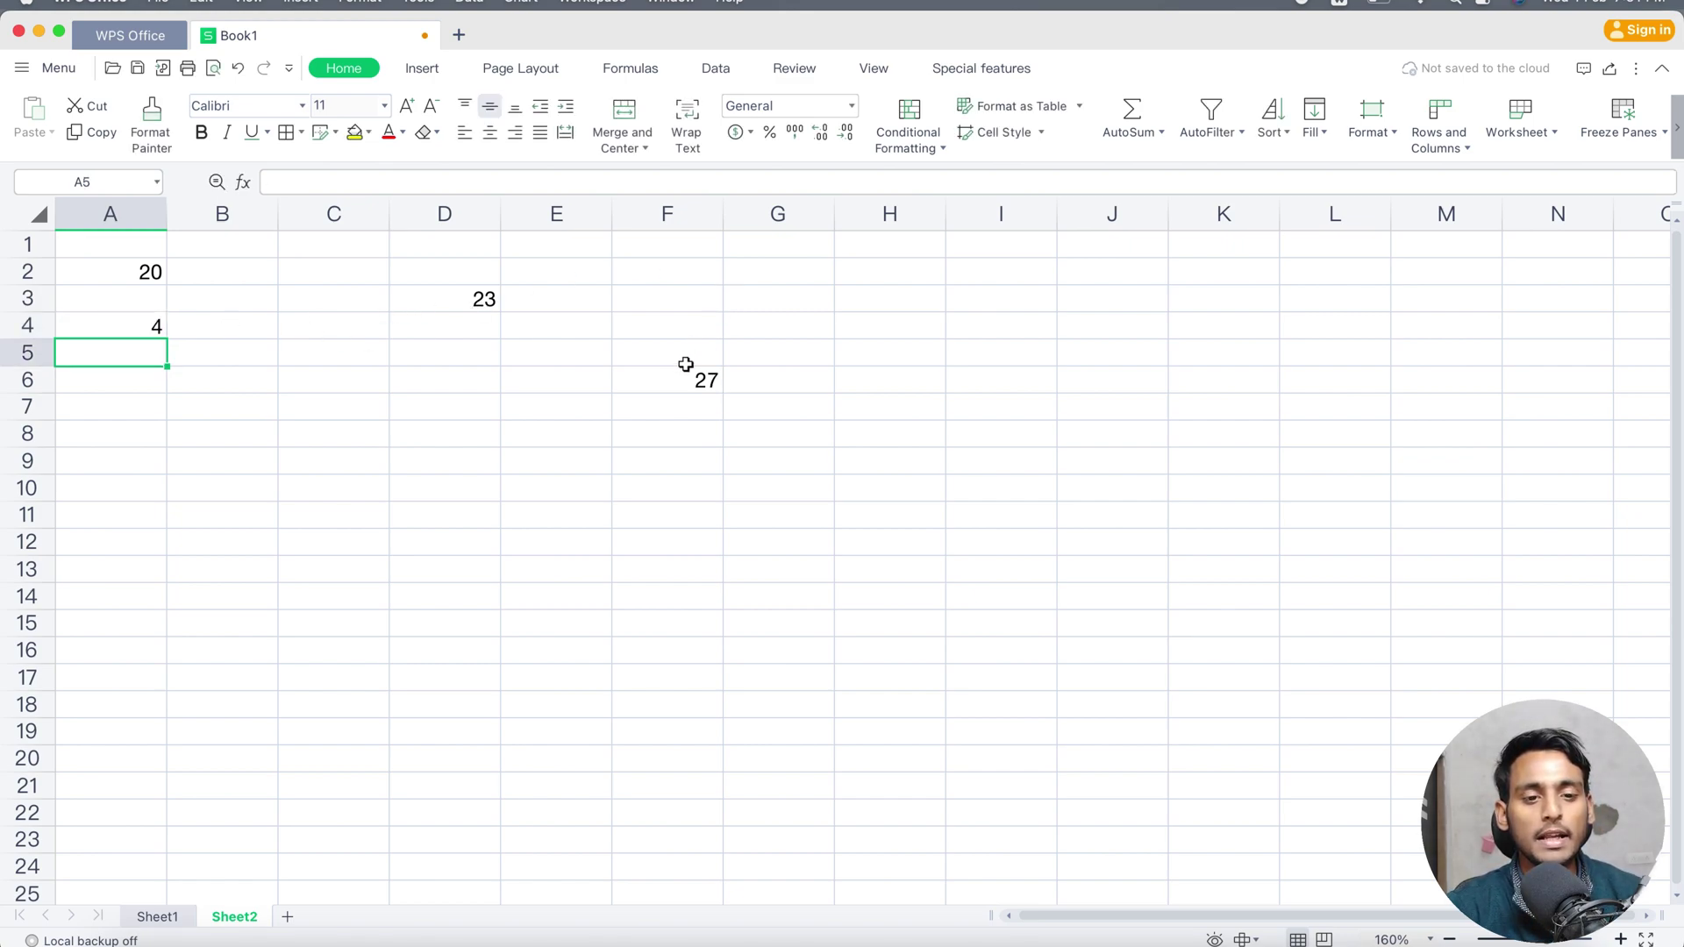
- Clear all contents from the range A1:F8 to leave the sheet empty
click(443, 300)
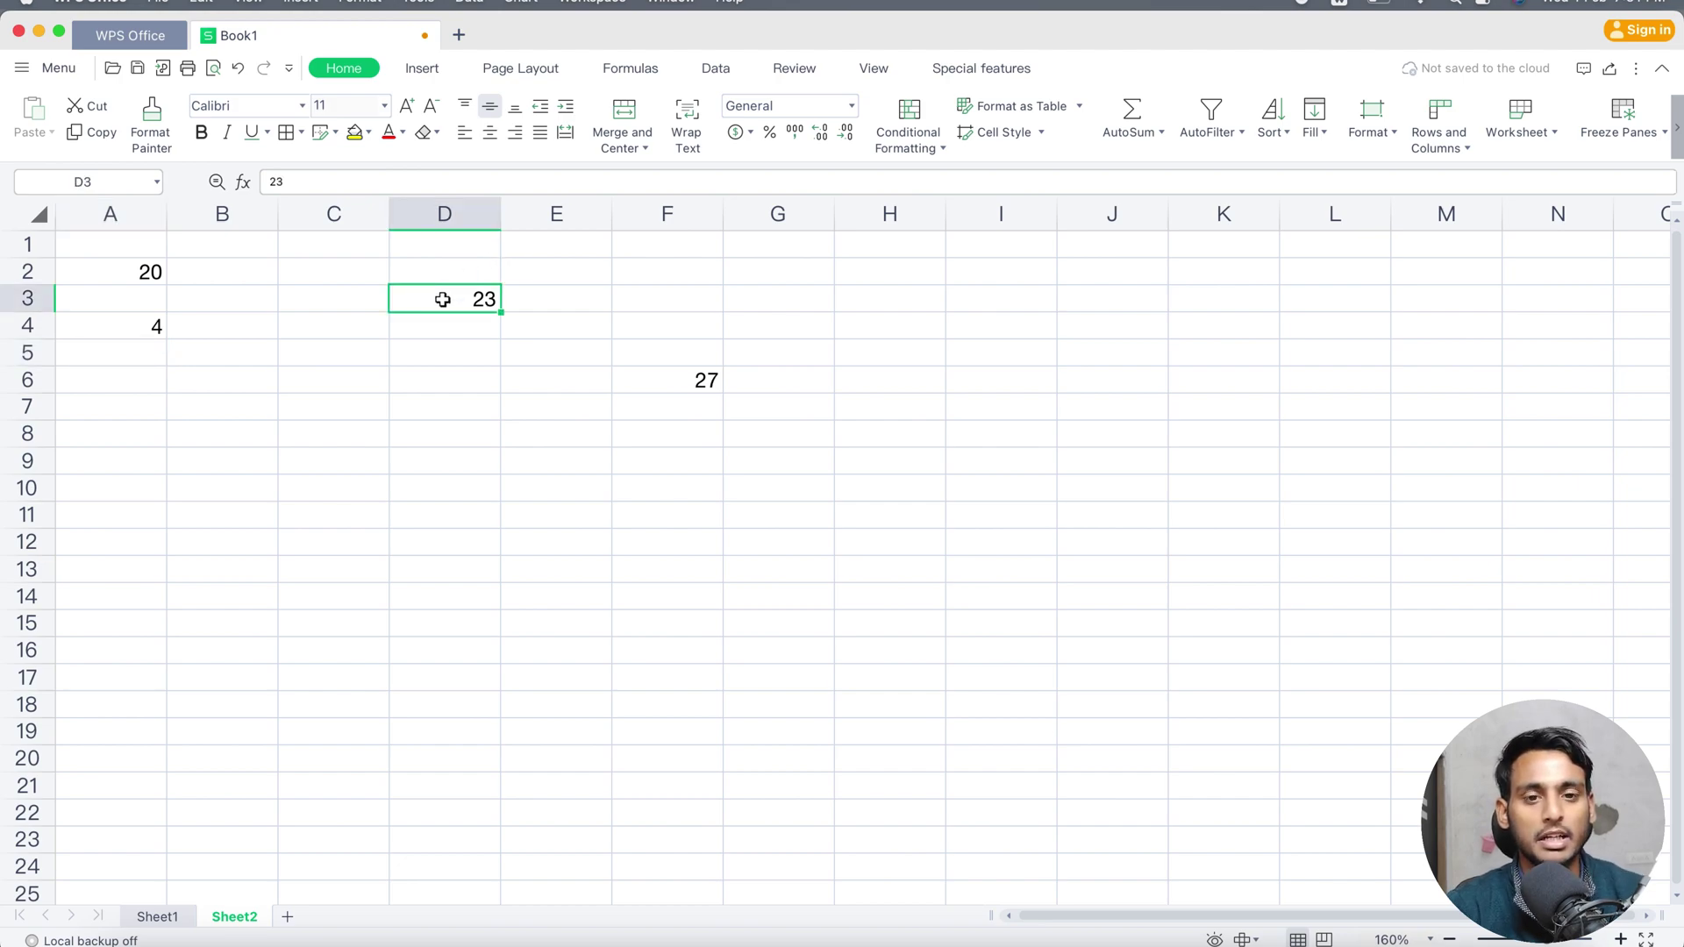
drag(660, 434, 118, 254)
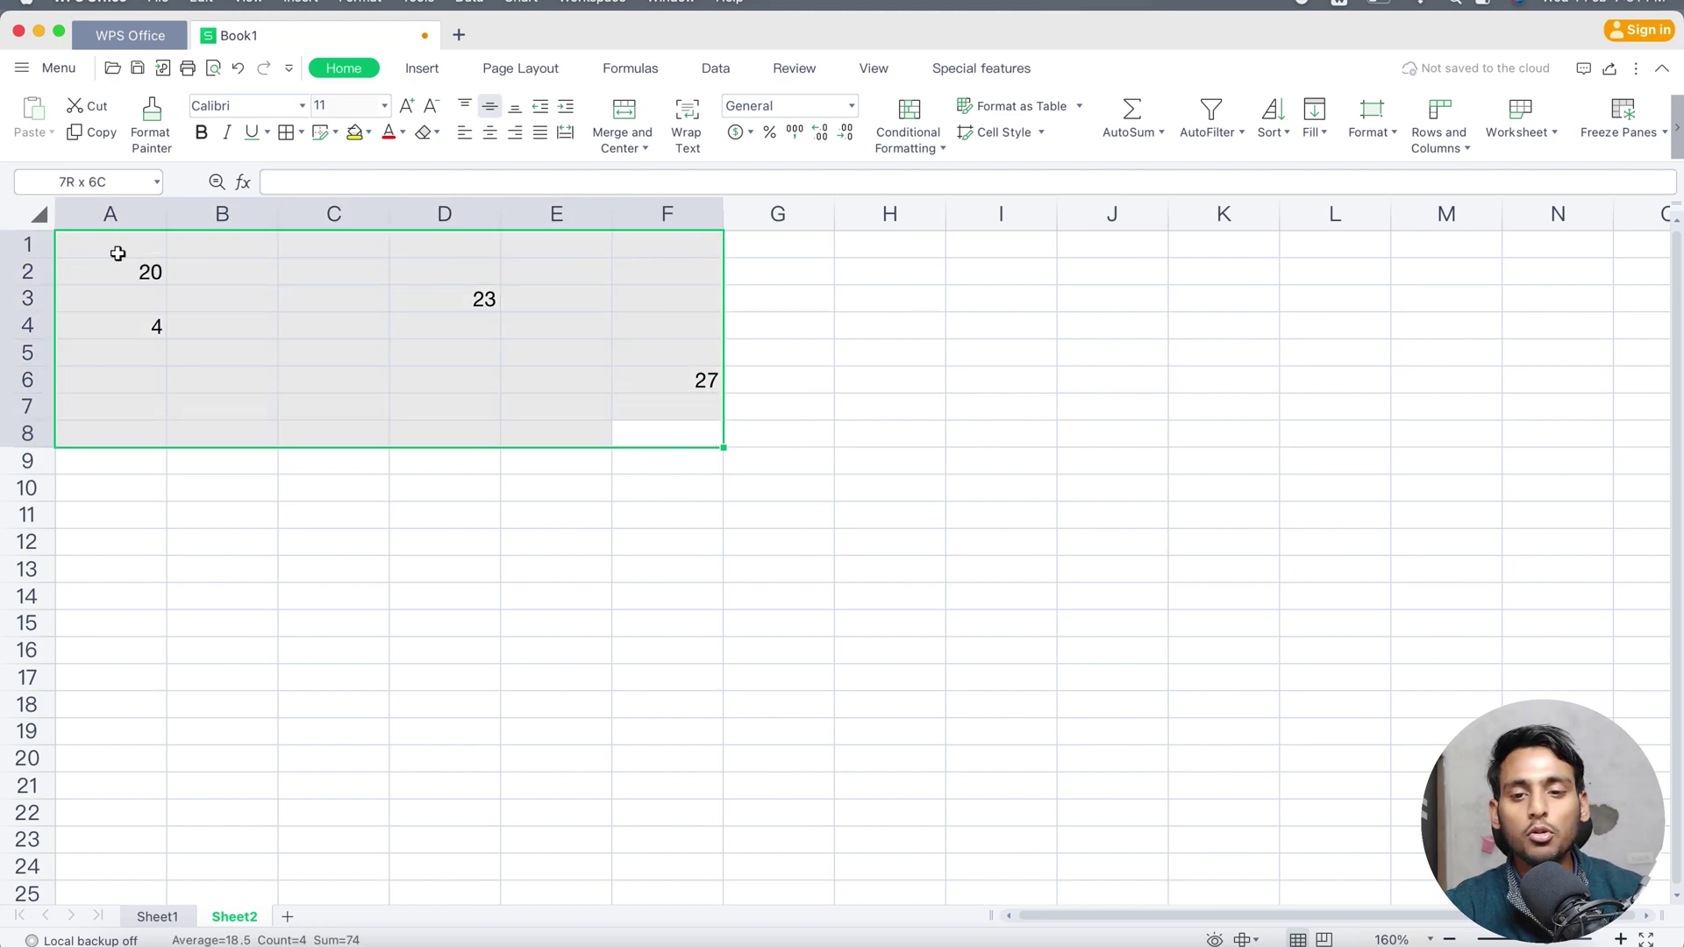
key(Delete)
click(692, 446)
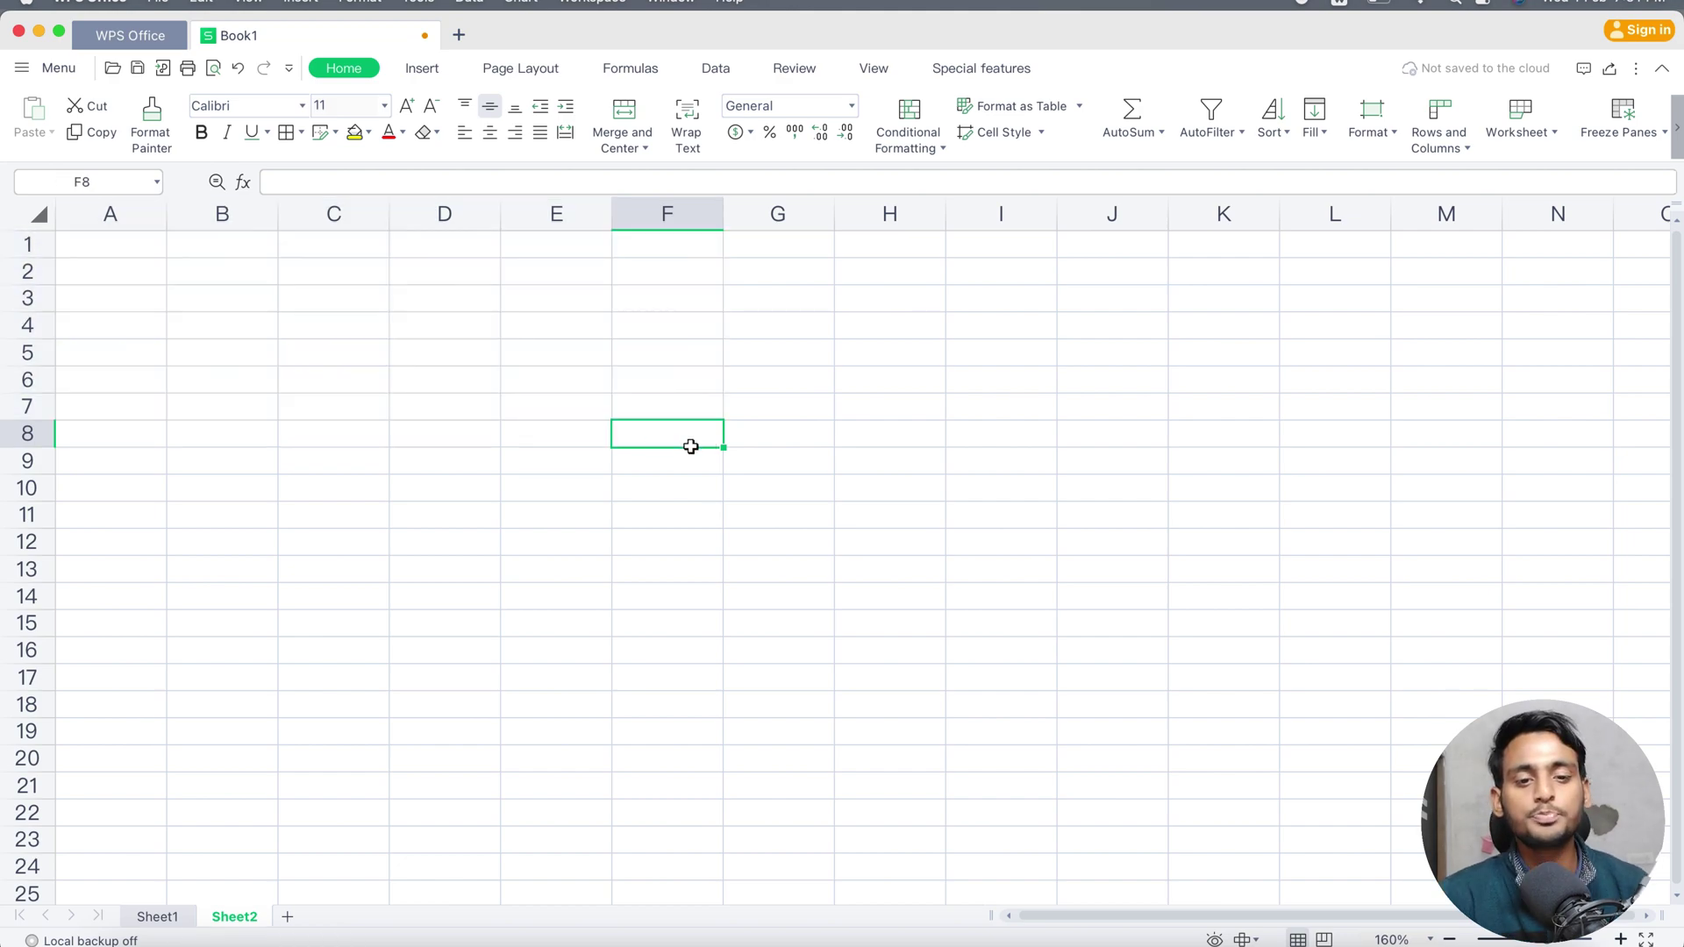
click(767, 535)
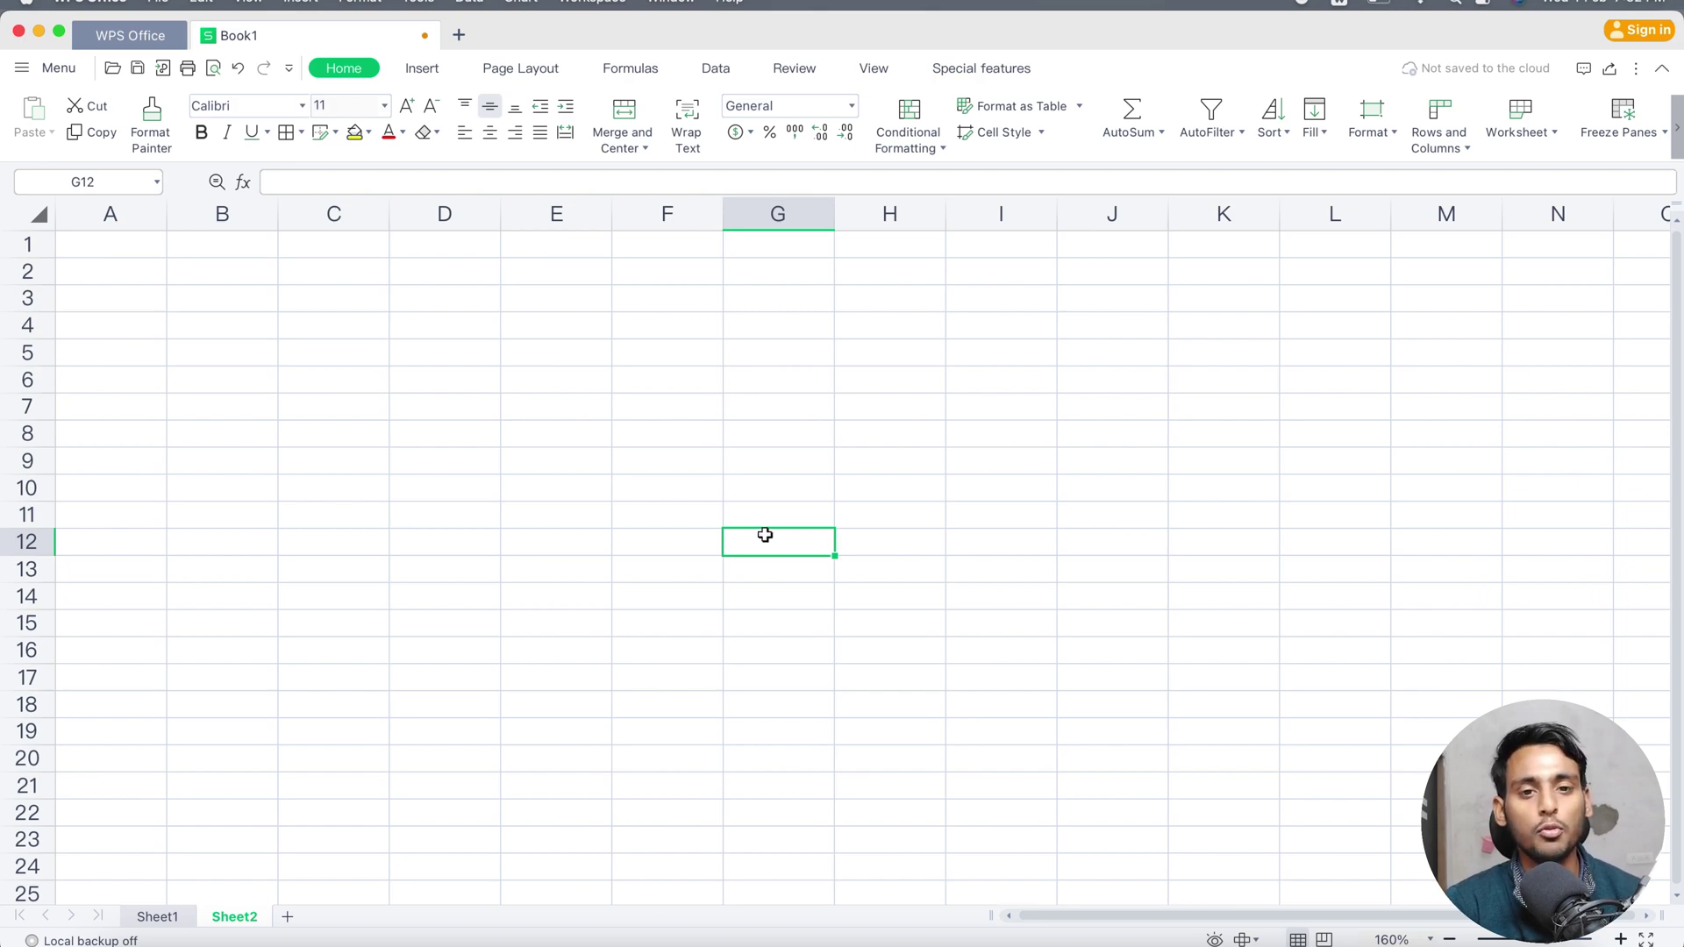
- Enter the header Name in cell A1 and the first student's name in cell A2
click(101, 244)
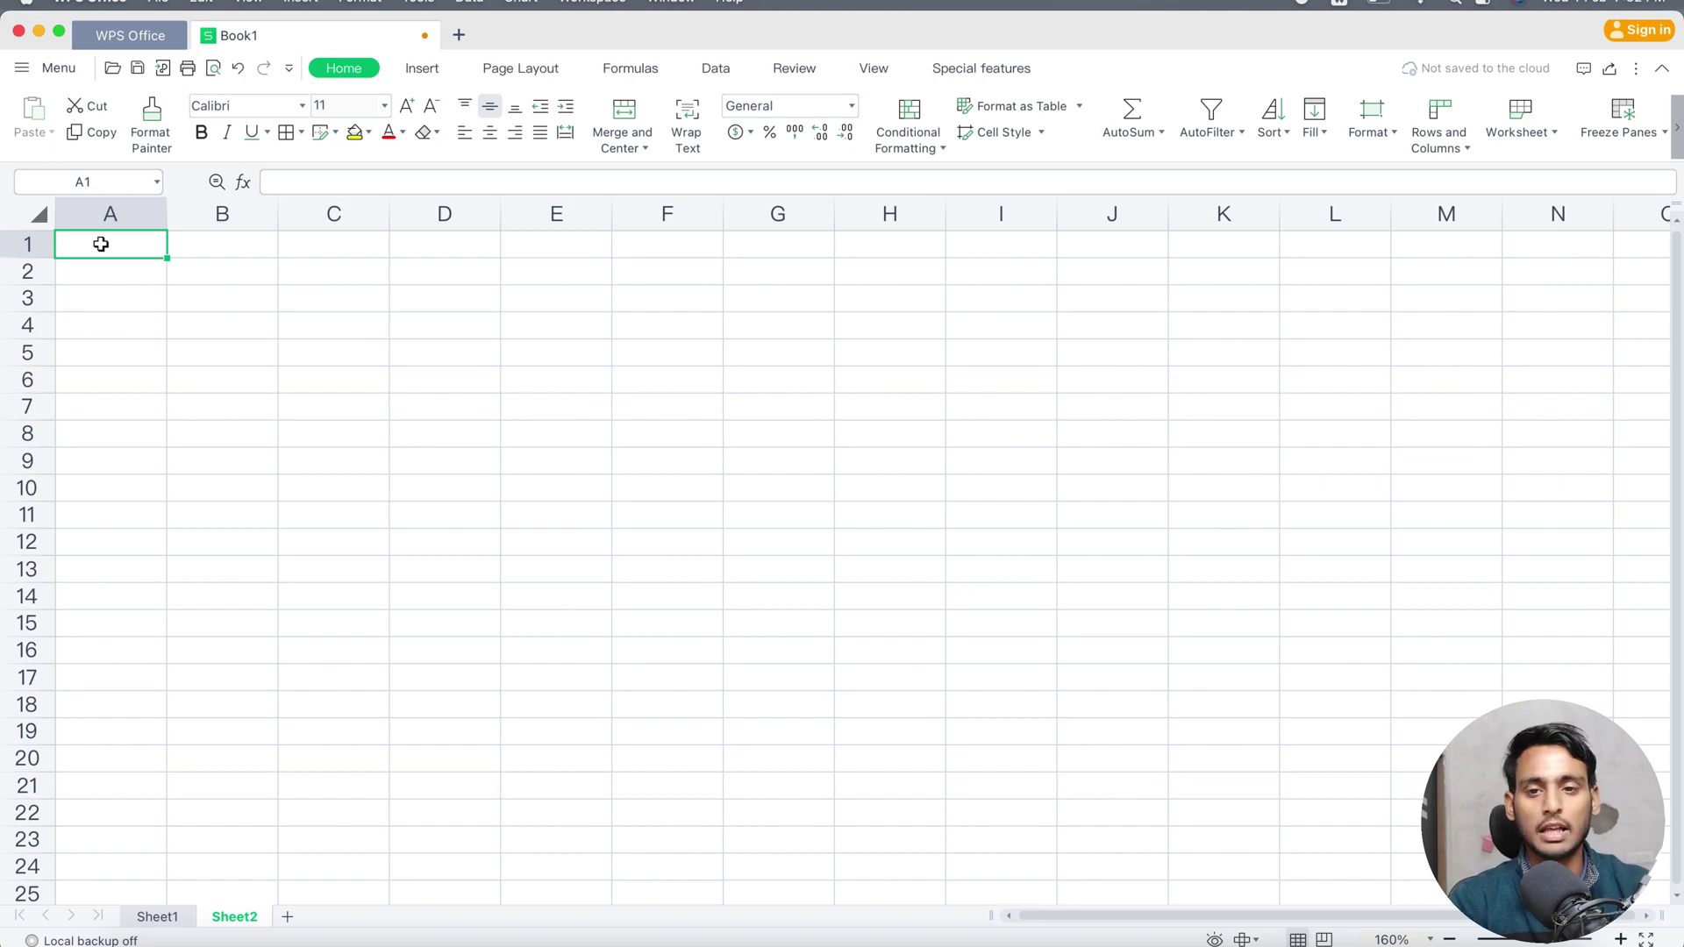
text(Name)
key(Return)
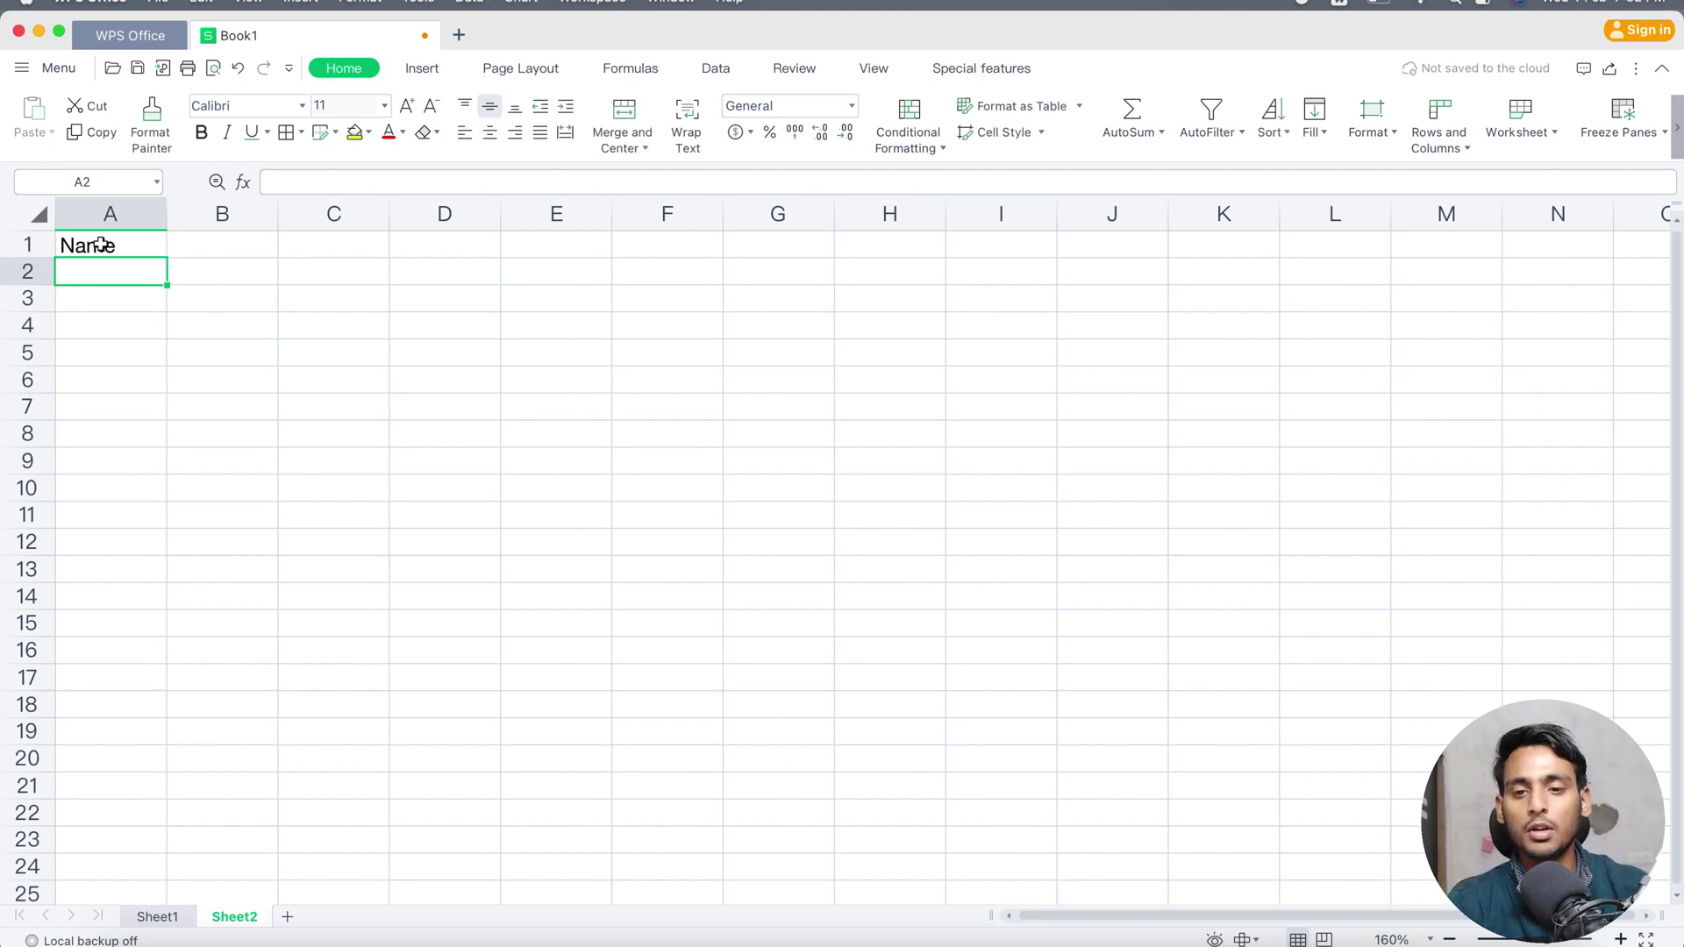
text(Aman)
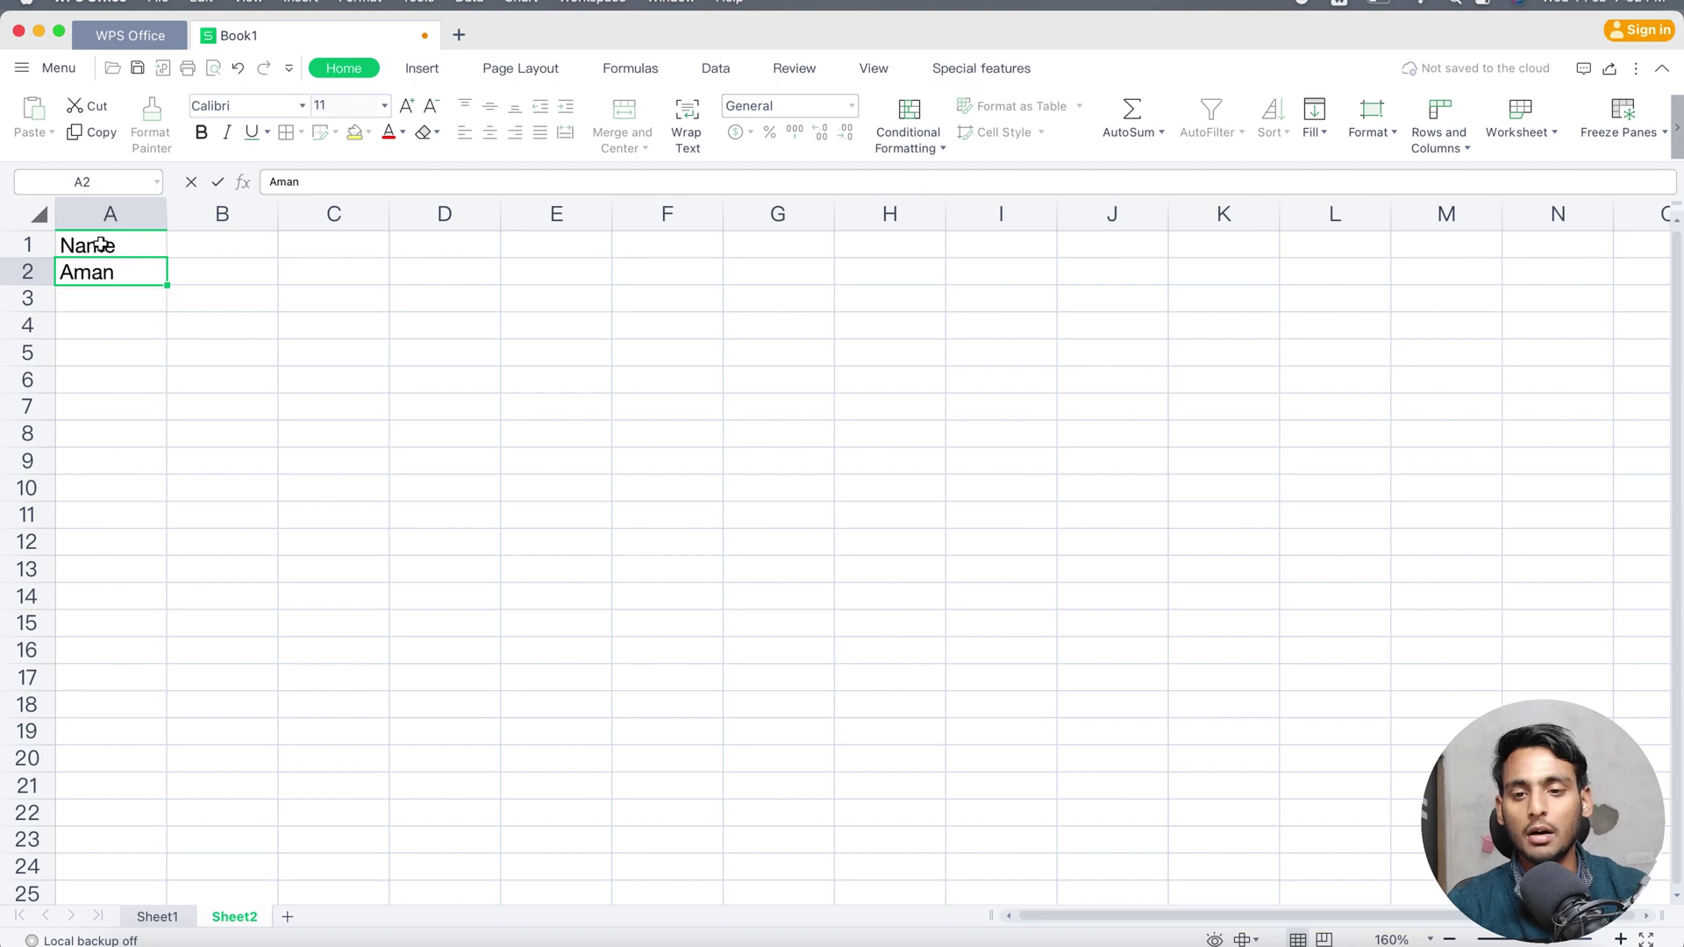
key(Return)
- Enter the second student's name in cell A3, capitalising only its first letter
text(RAdhav)
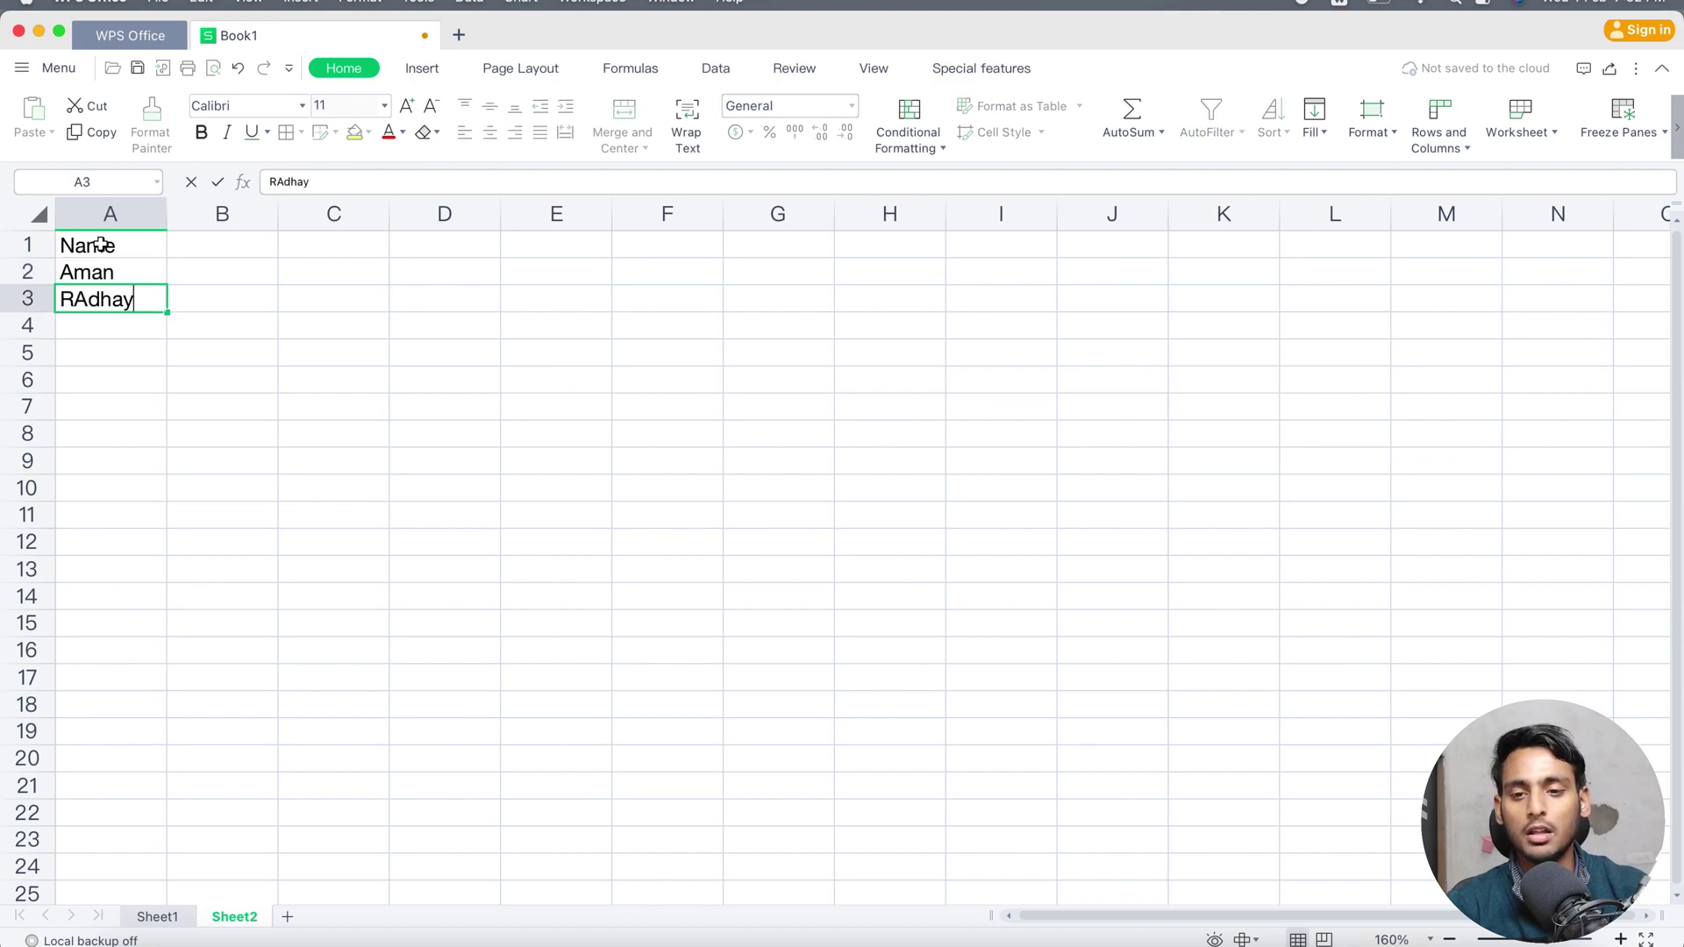
key(BackSpace)
key(BackSpace)
key(BackSpace)
key(BackSpace)
key(BackSpace)
text(adh)
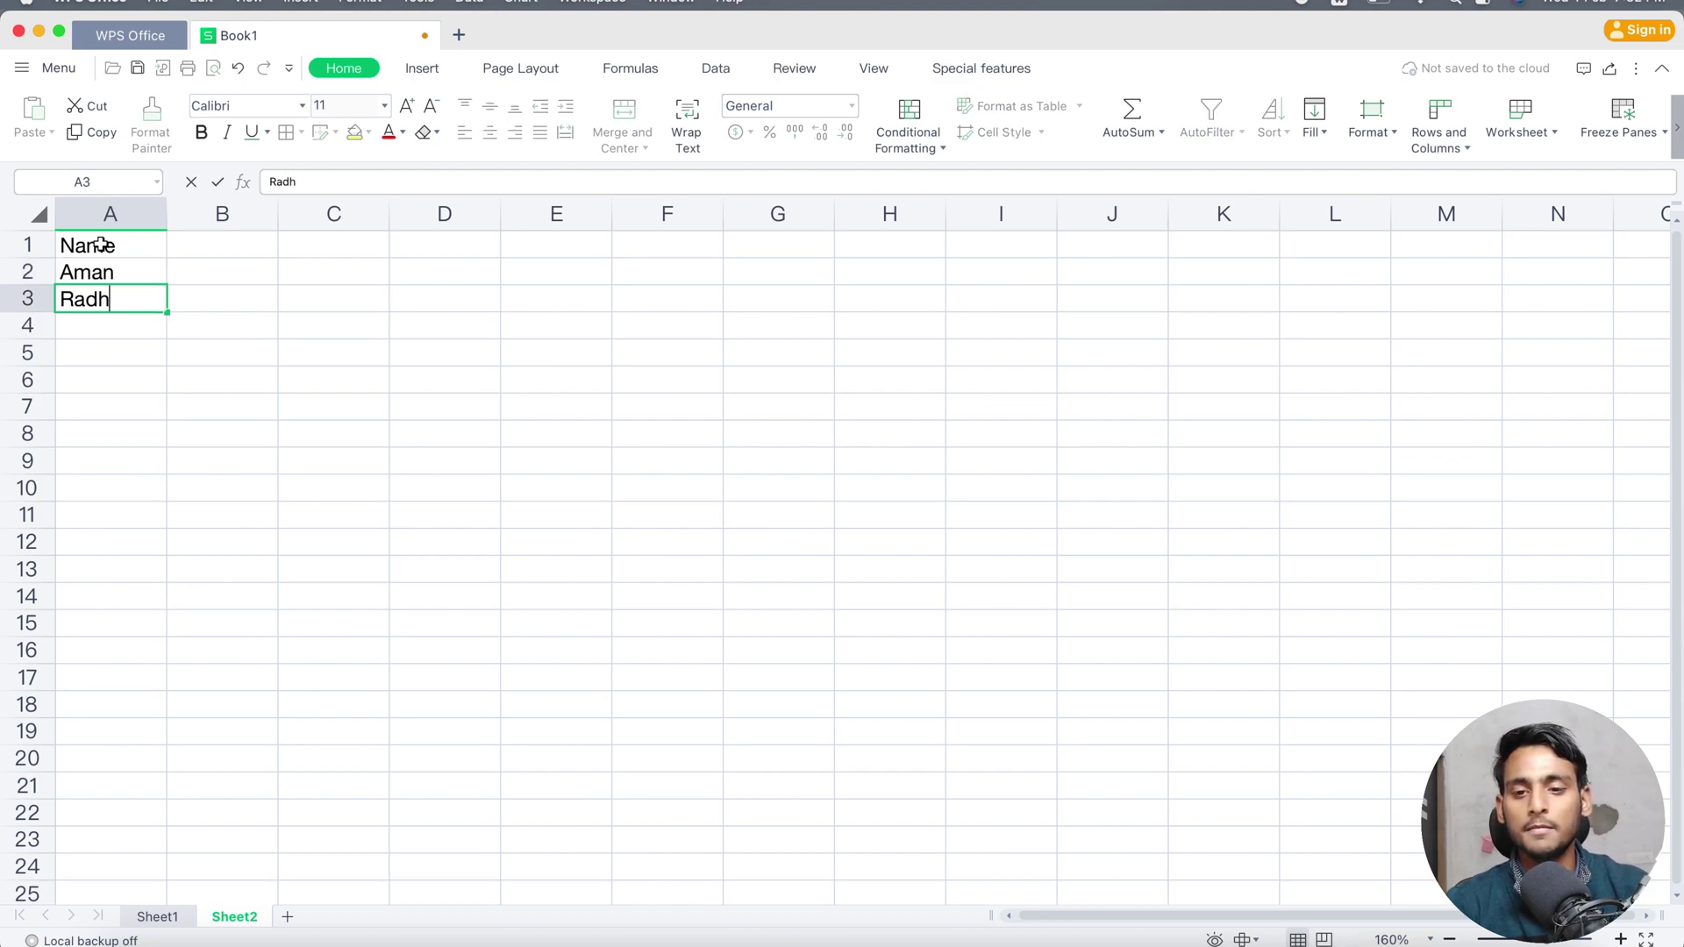
key(BackSpace)
text(hey)
key(Return)
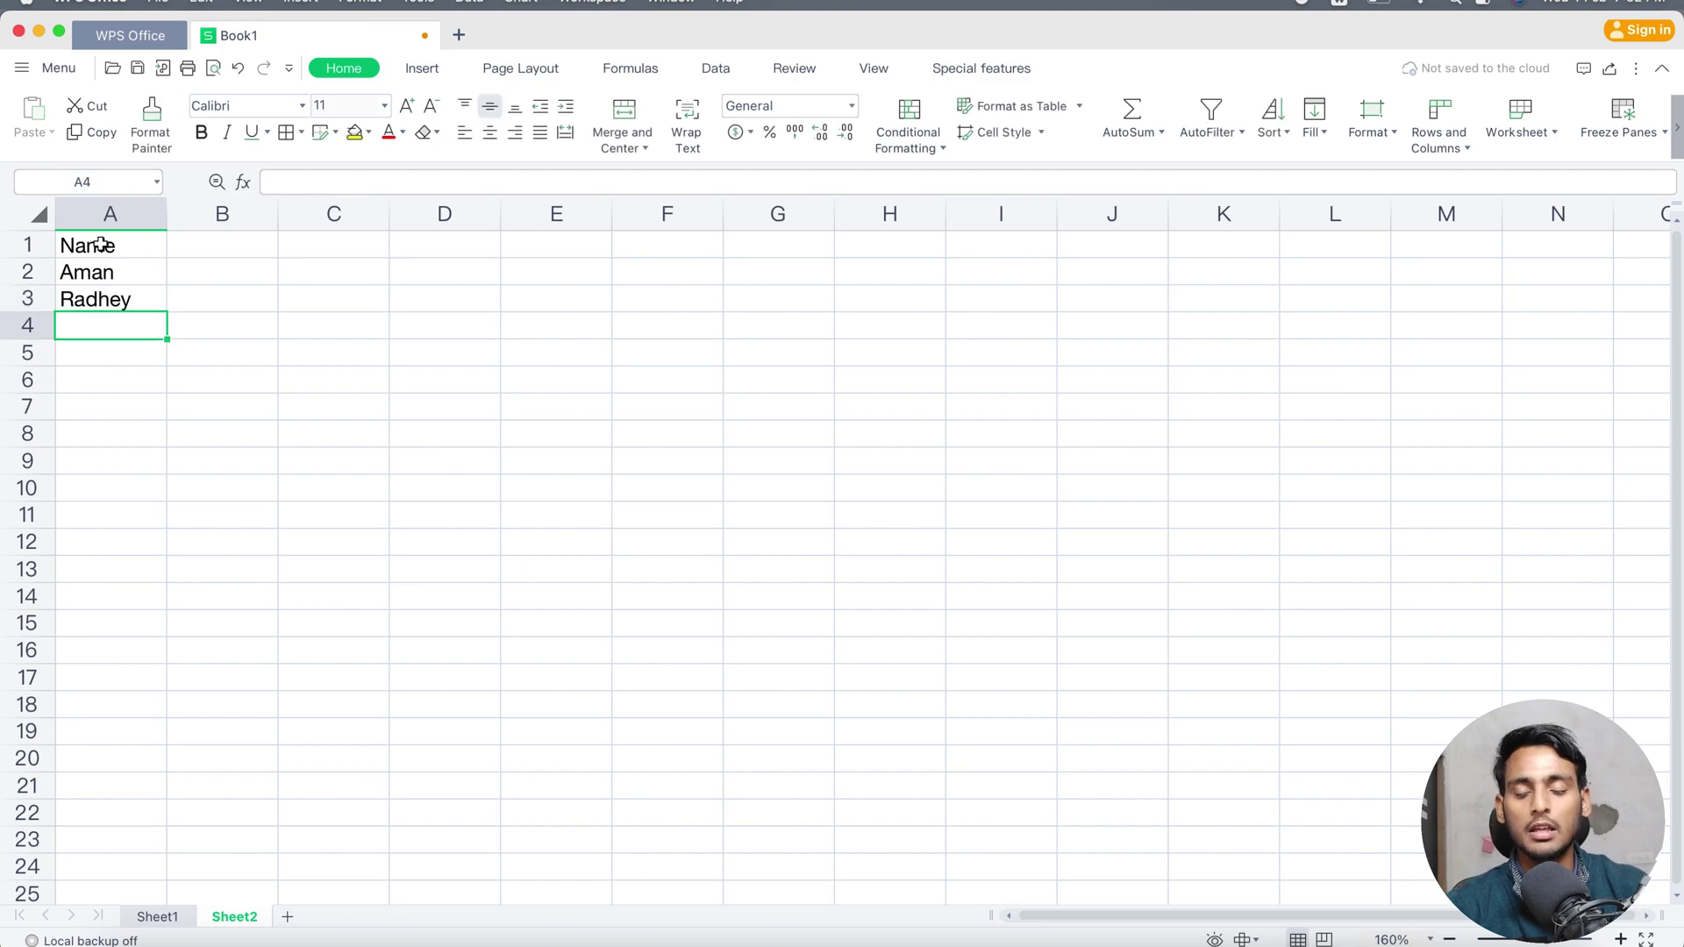
- Enter the third student's name in cell A4, capitalising only its first letter
text(NAd)
key(BackSpace)
key(BackSpace)
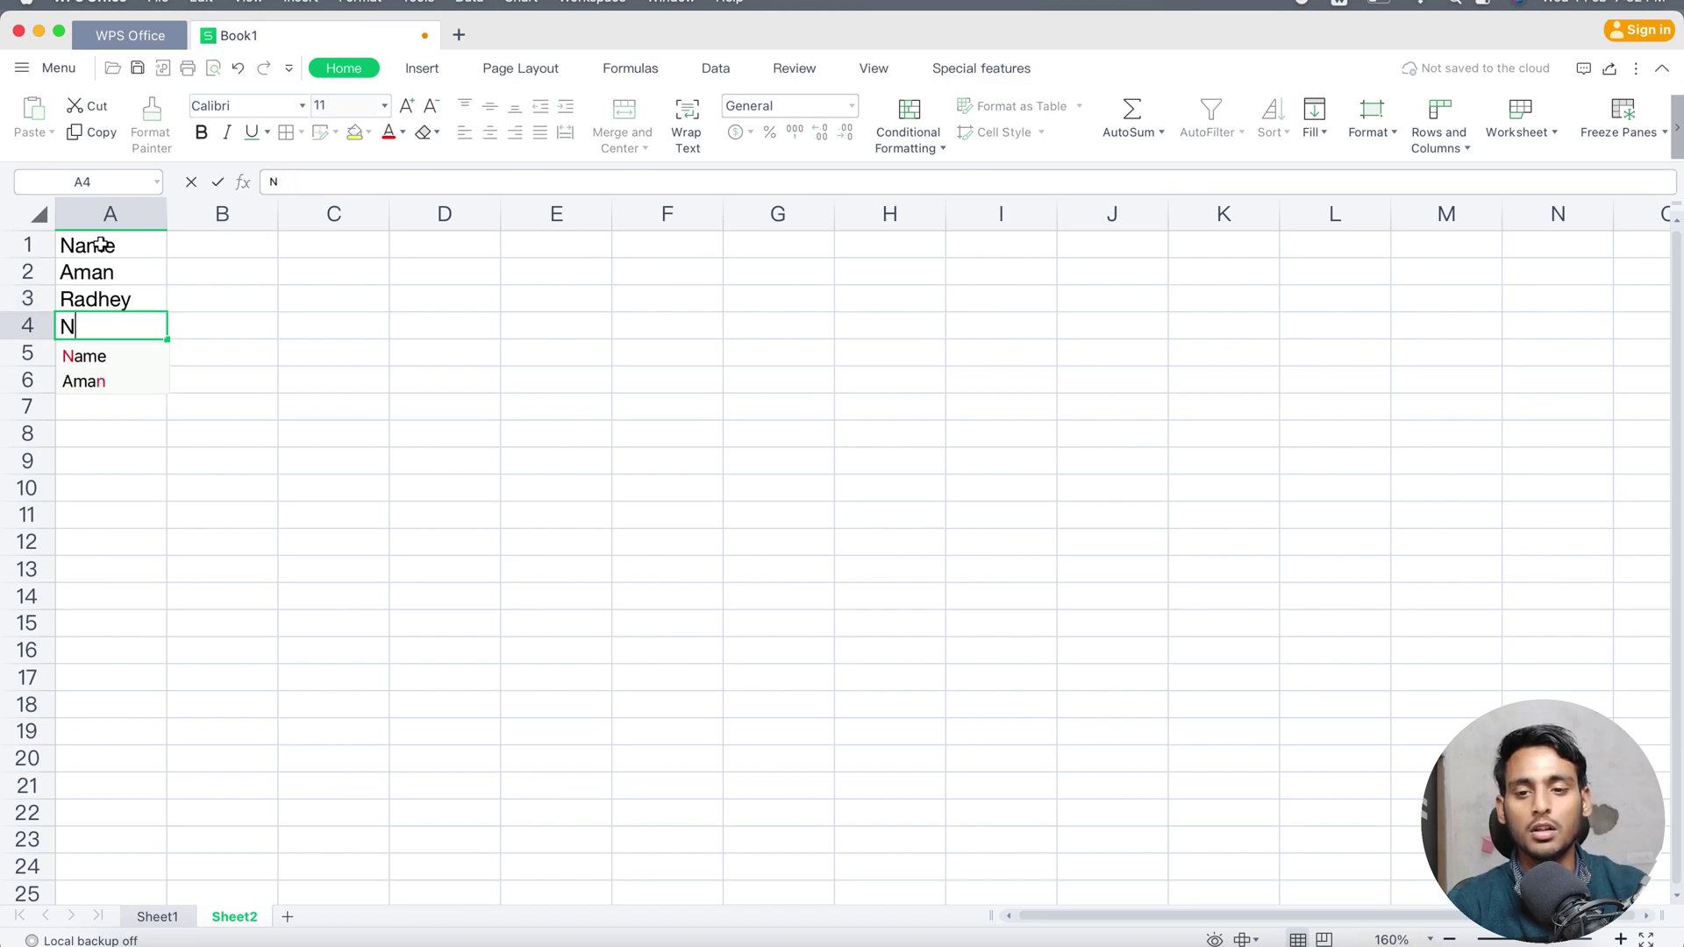
text(adeem)
key(Return)
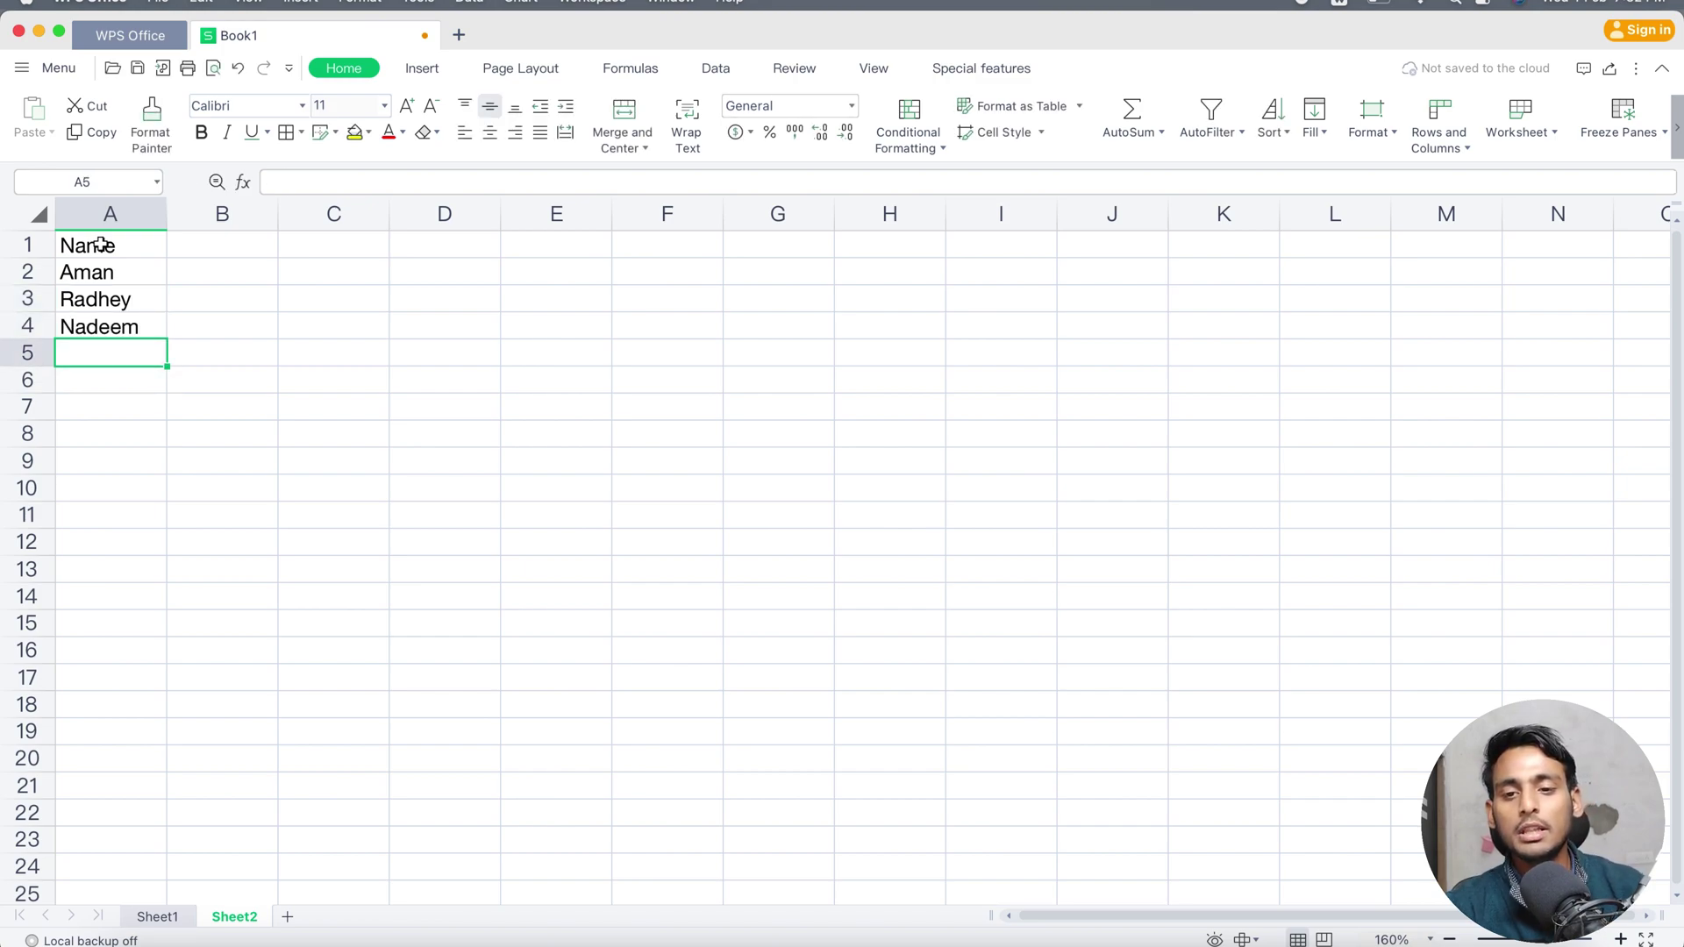
- Enter the subject header Hindi in cell B1, beside the Name header
key(Up)
key(Up)
key(Up)
key(Up)
key(Right)
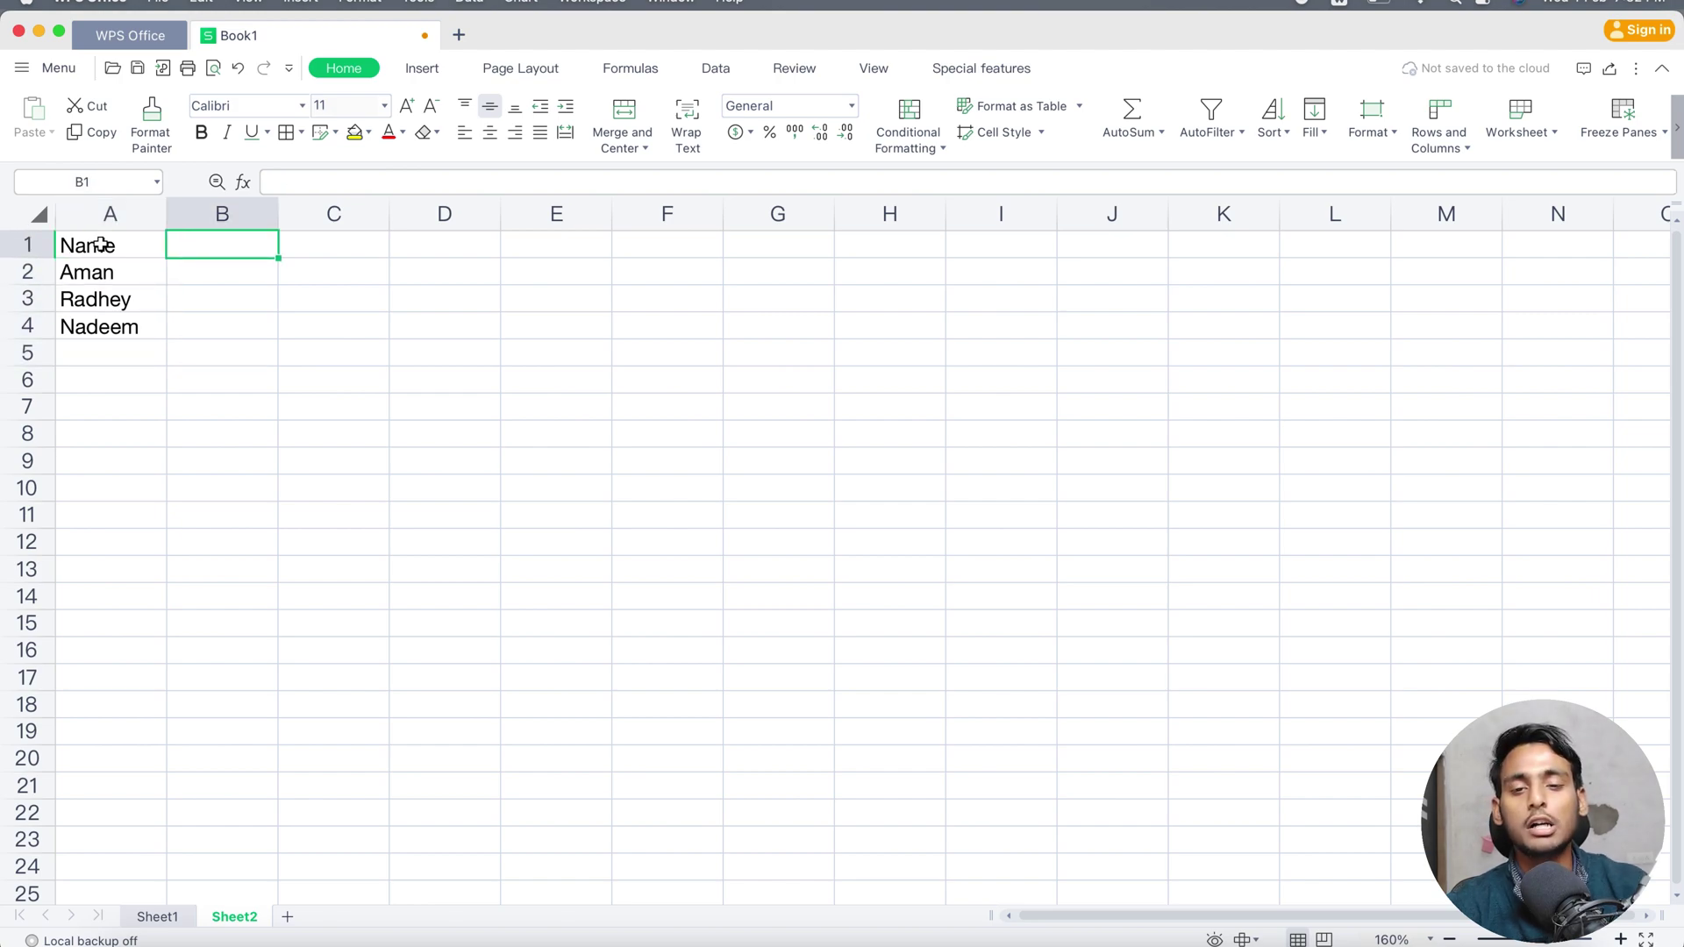
text(Hindi)
key(Return)
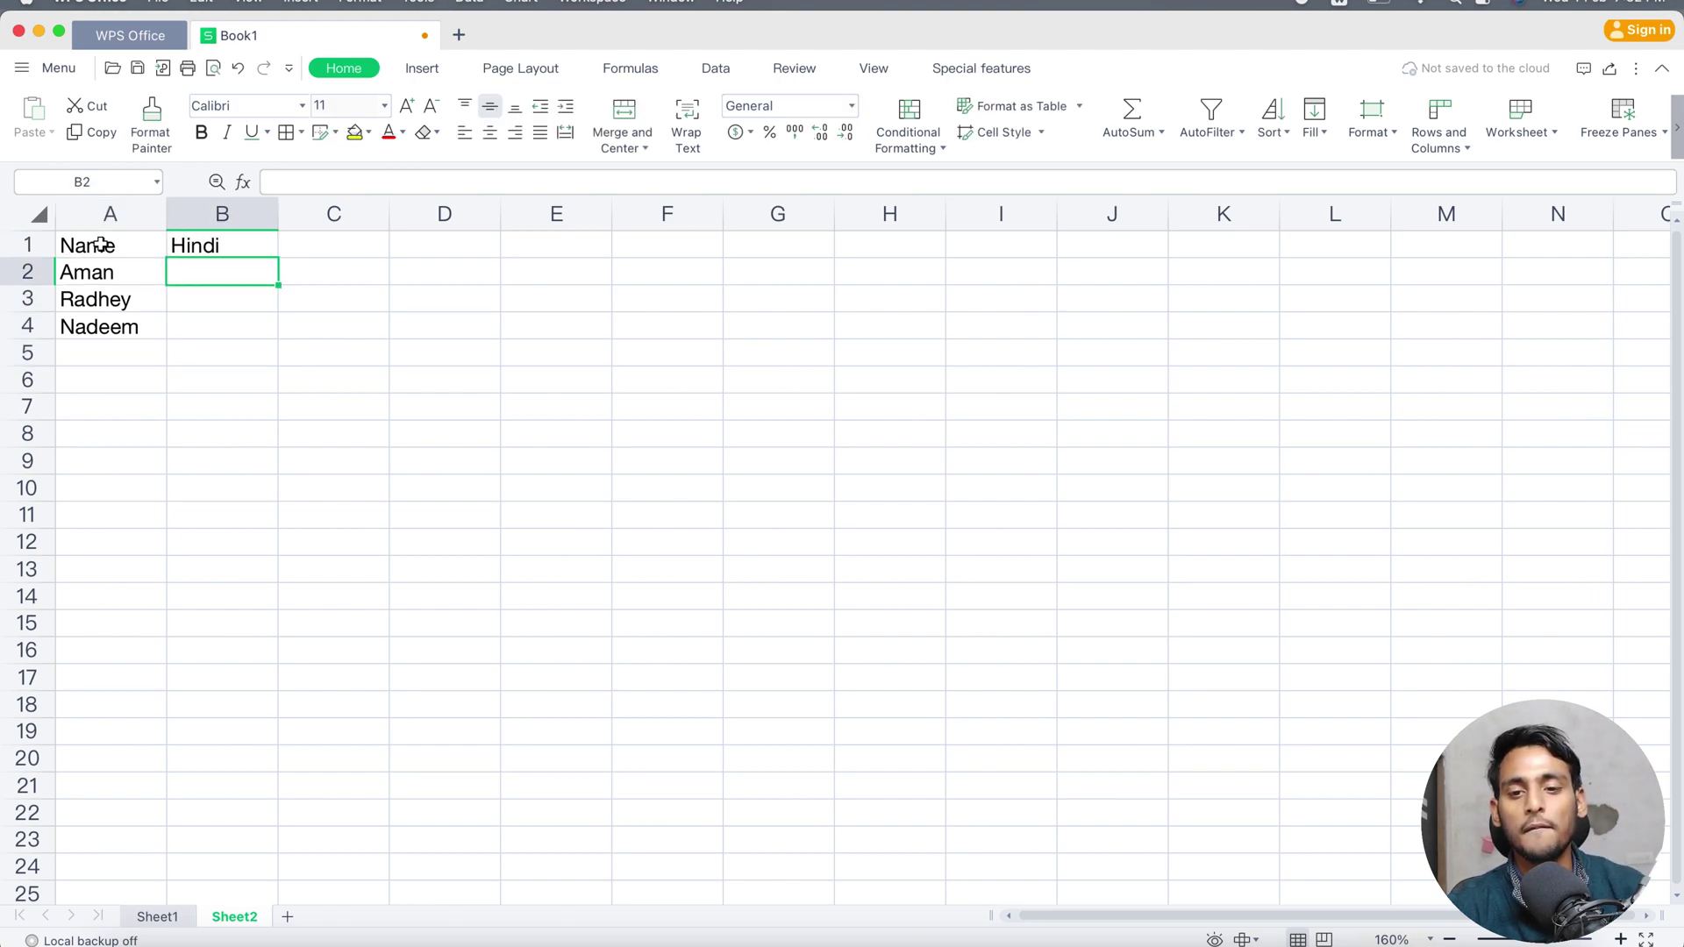
- Enter the subject headers English in cell C1 and Math in cell D1
key(Up)
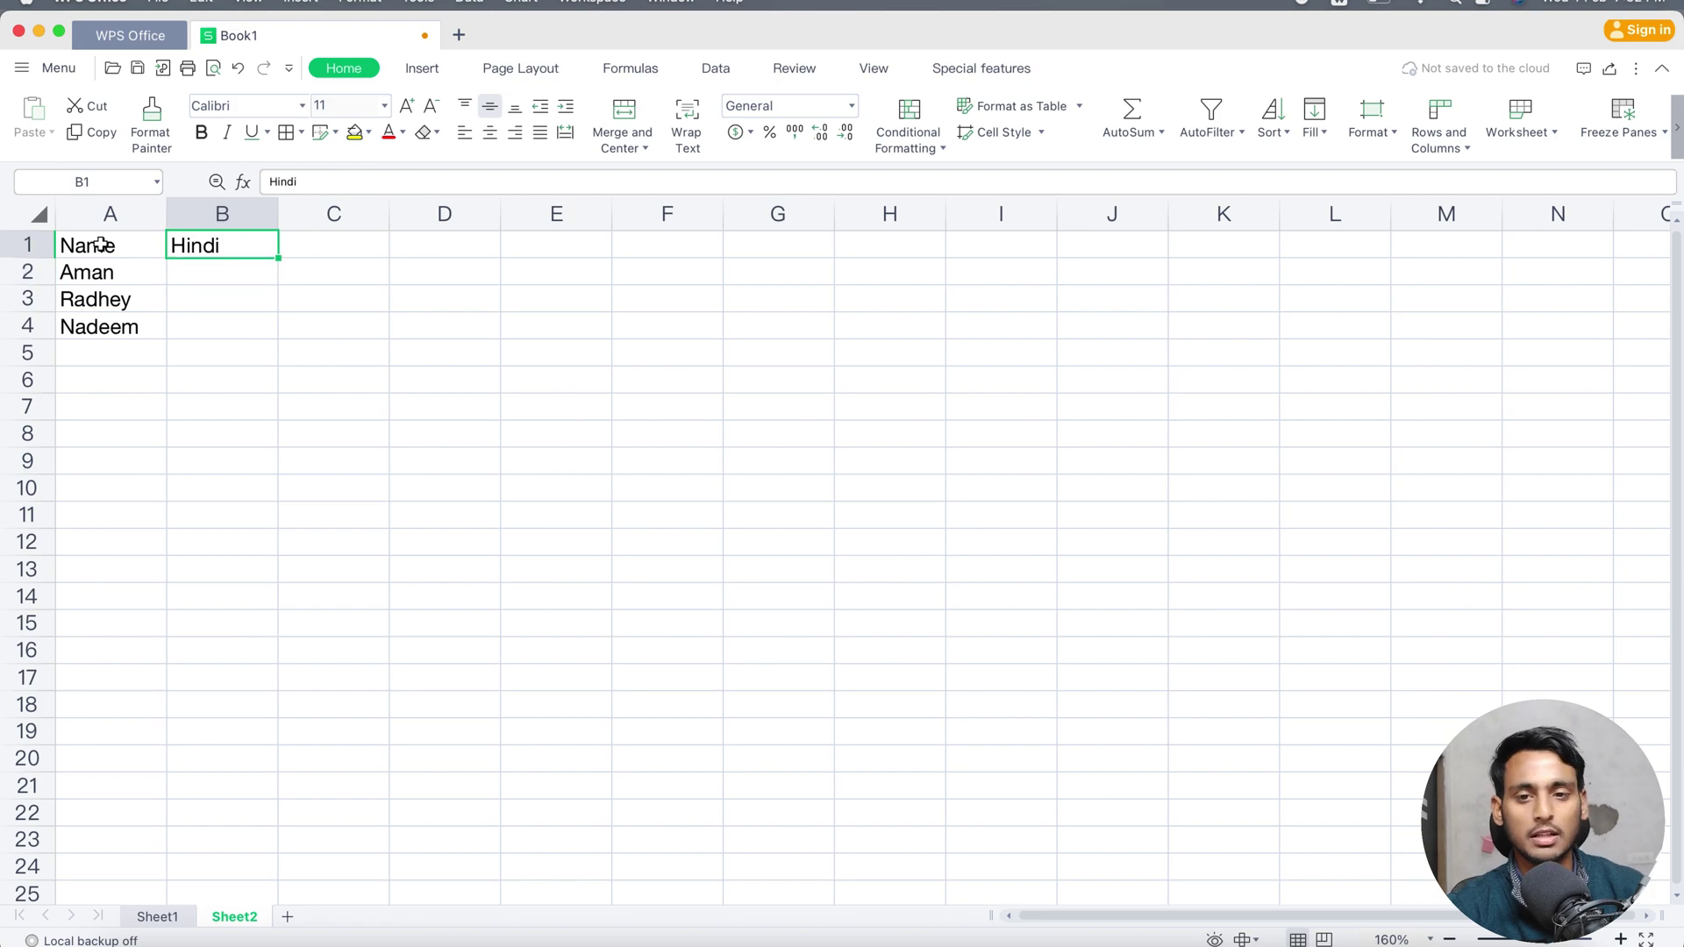
key(Right)
text(E)
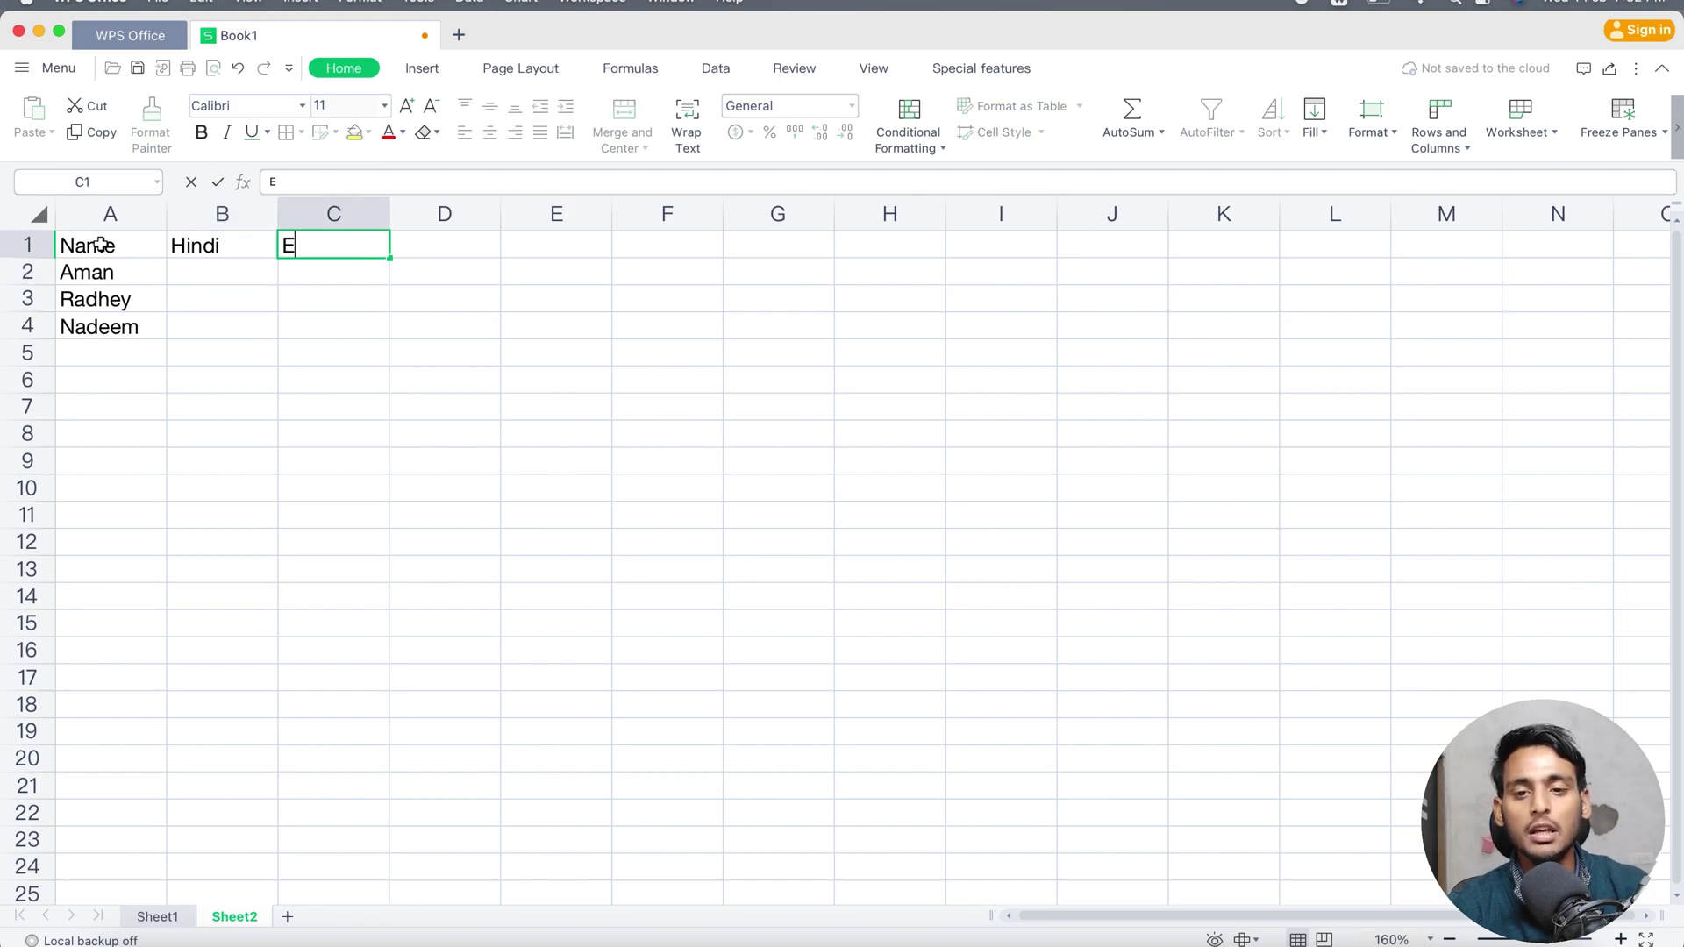
text(nglish)
key(Return)
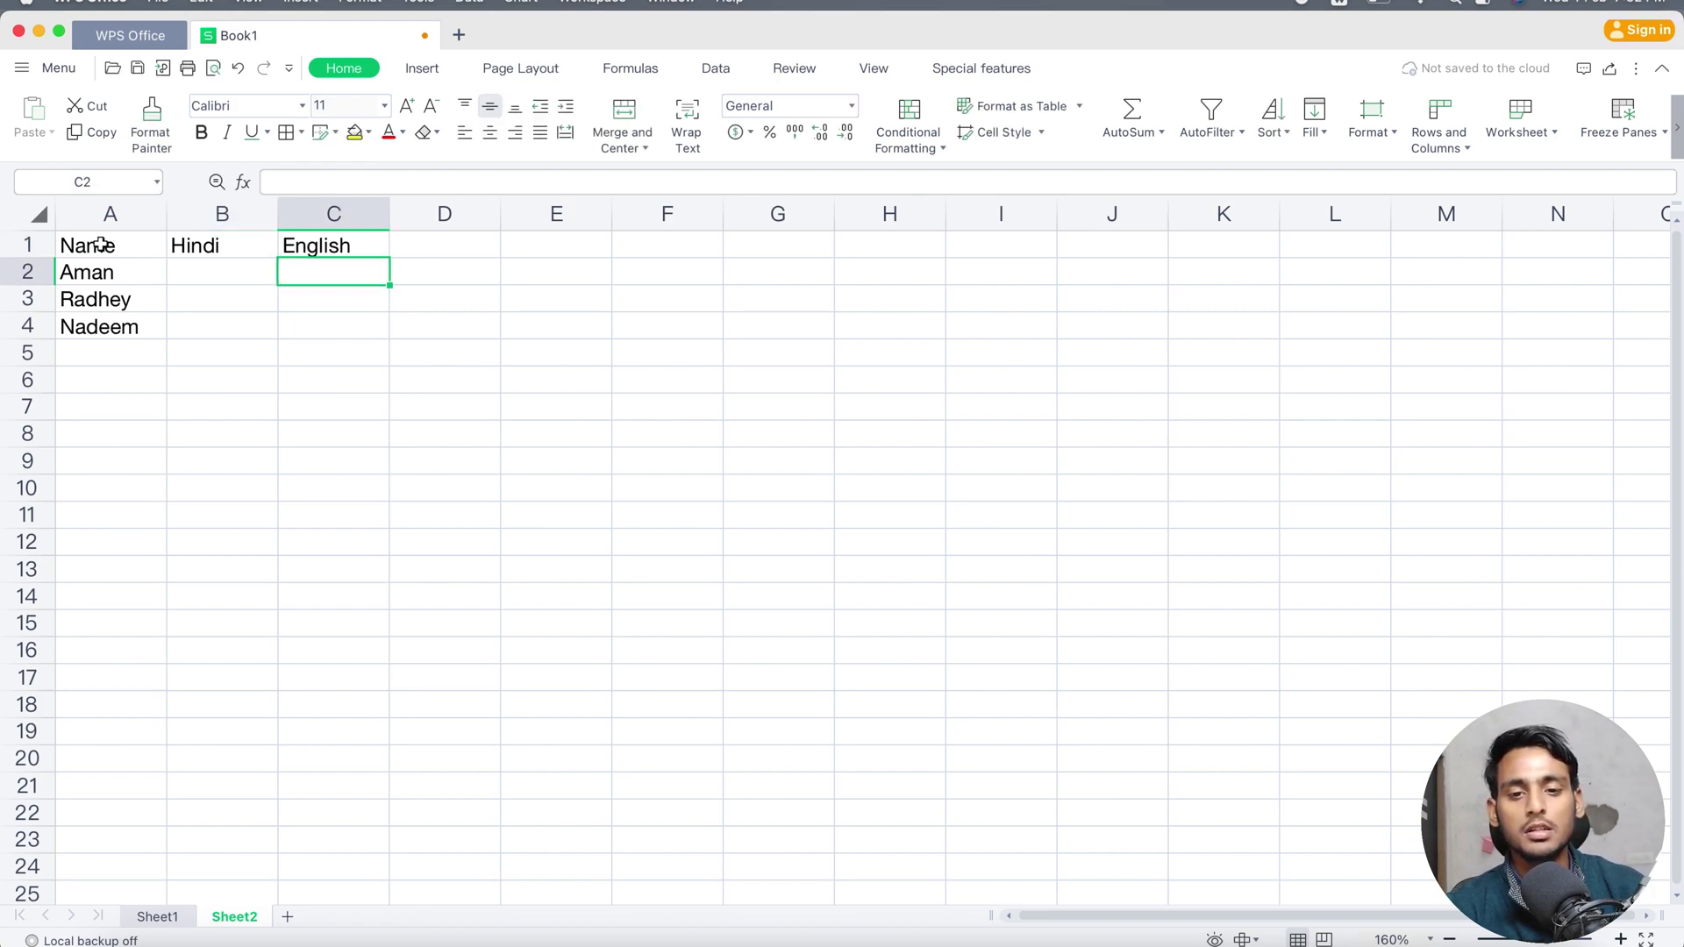
key(Up)
key(Right)
text(Math)
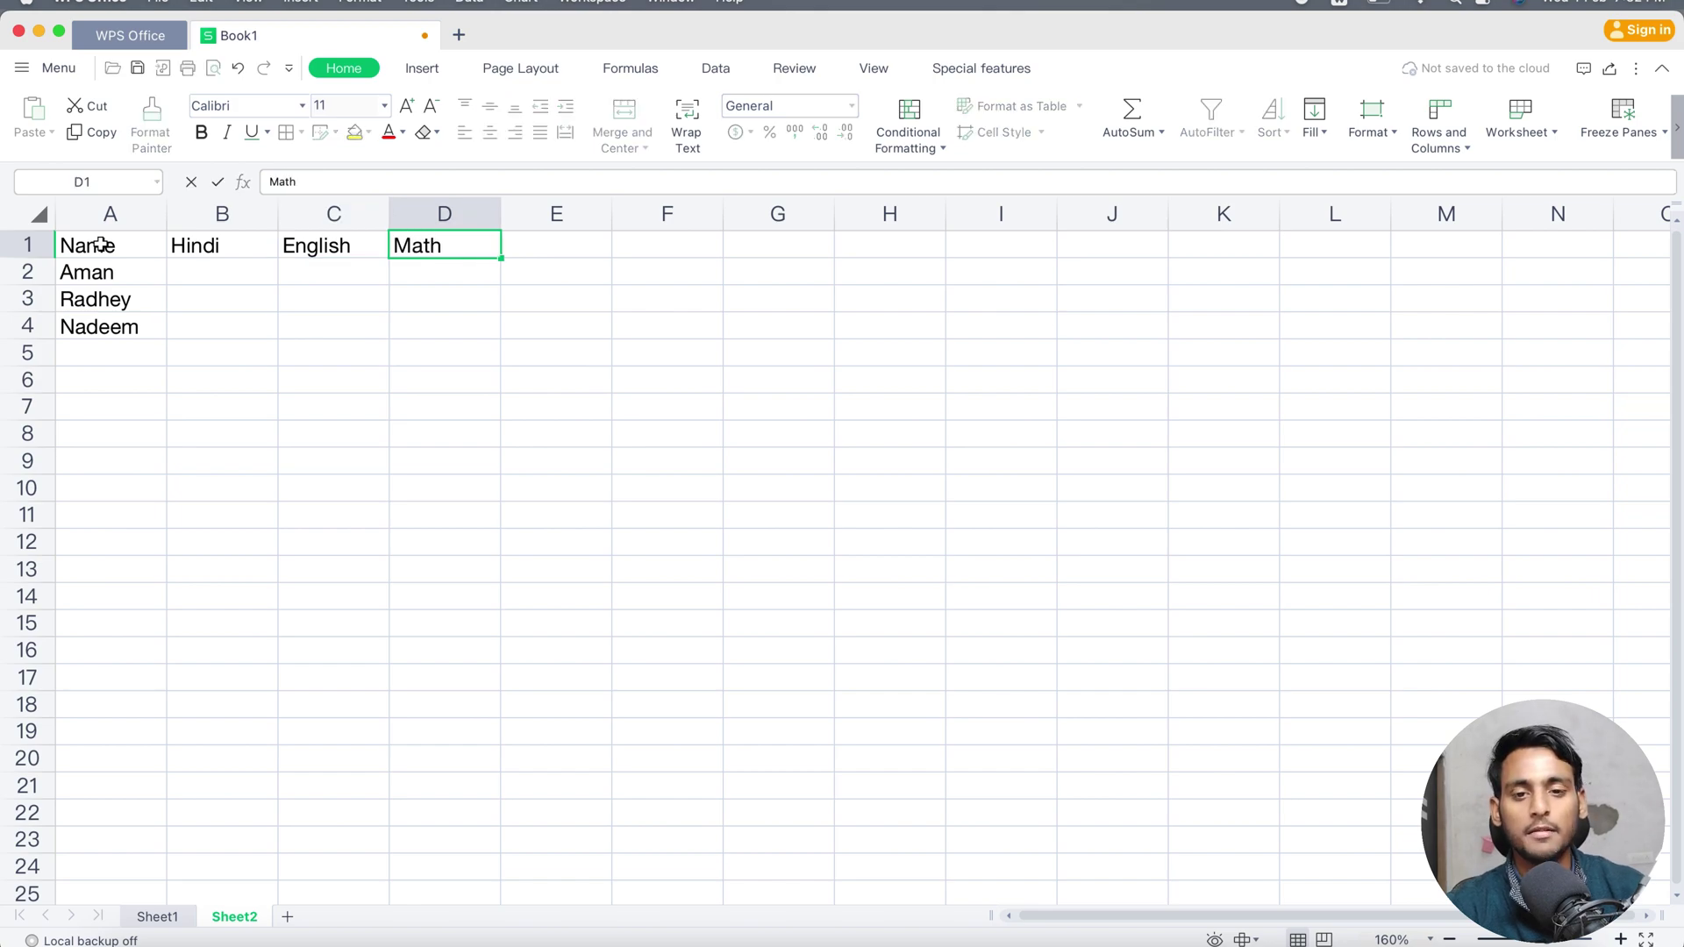
key(Tab)
- Enter the first student's marks in row 2: 45 for Hindi, 34 for English and 65 for Math
key(Return)
key(Left)
key(Left)
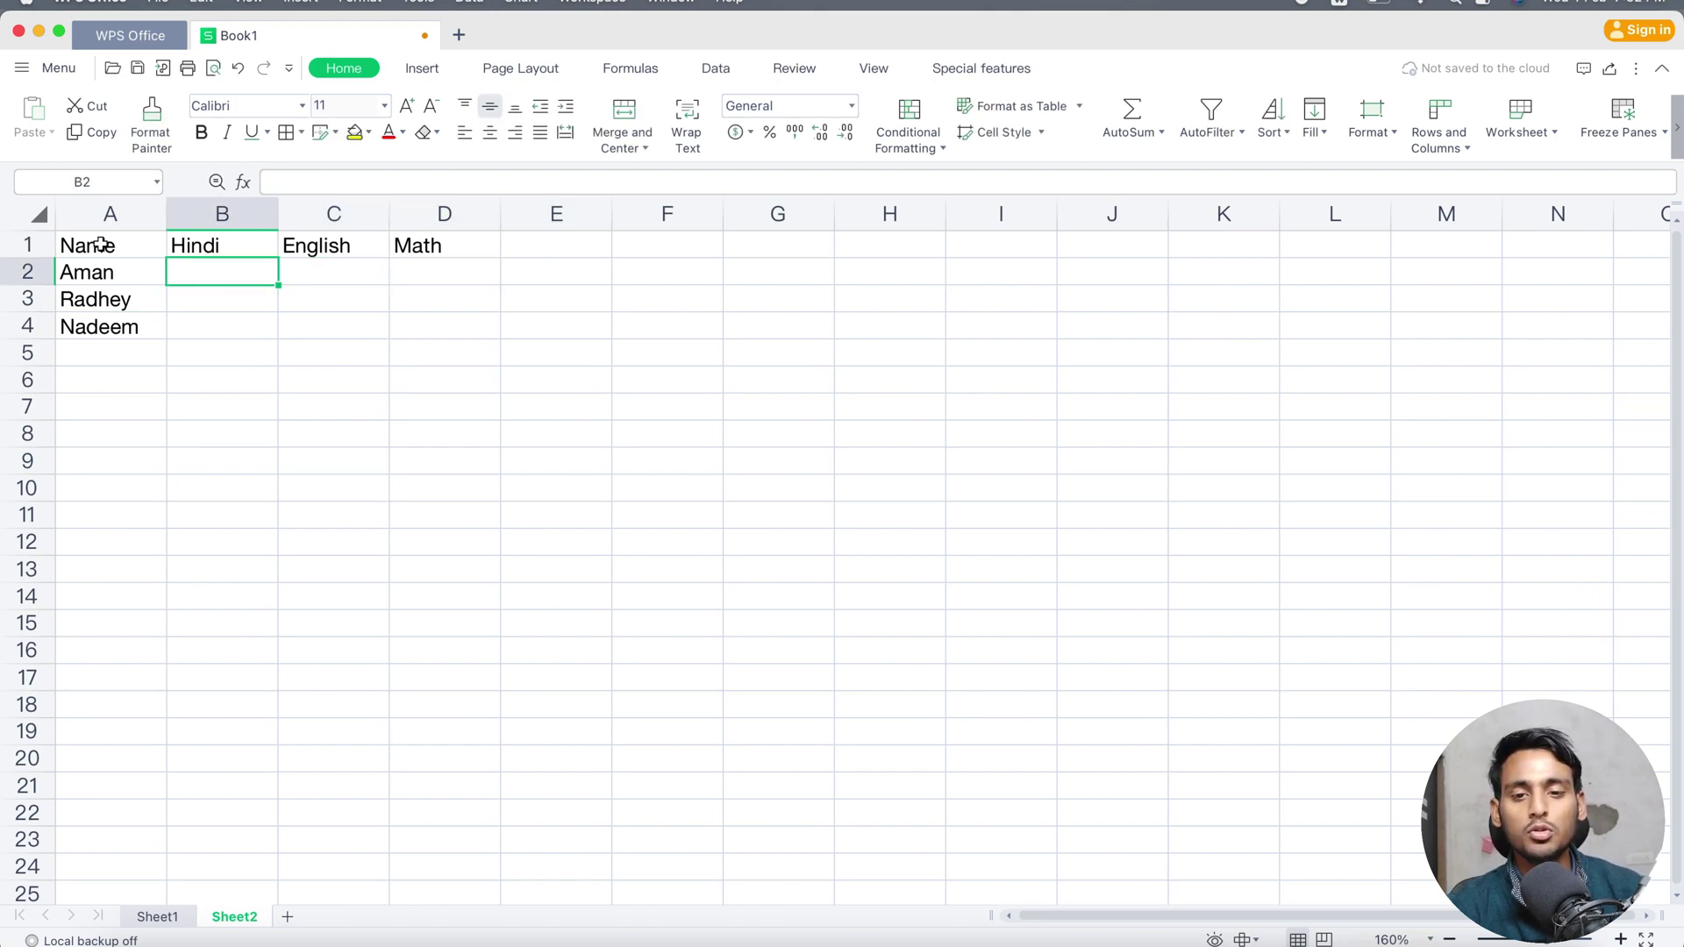
text(45)
key(Tab)
text(453)
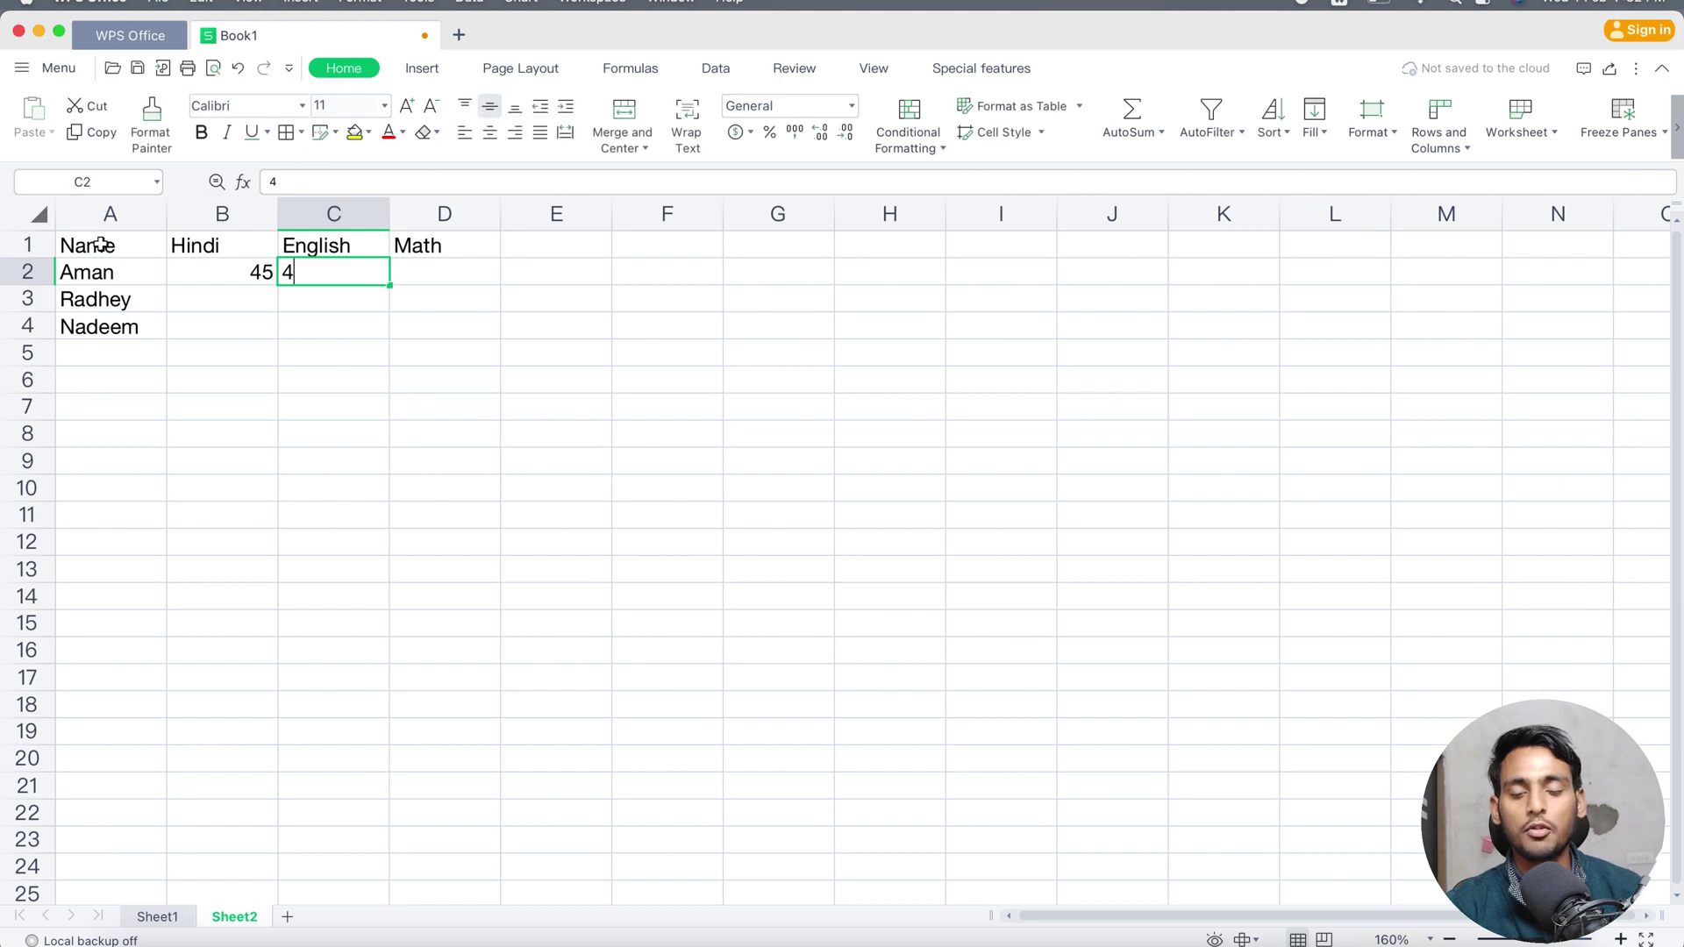
key(BackSpace)
key(BackSpace)
key(BackSpace)
text(34)
key(Tab)
key(Tab)
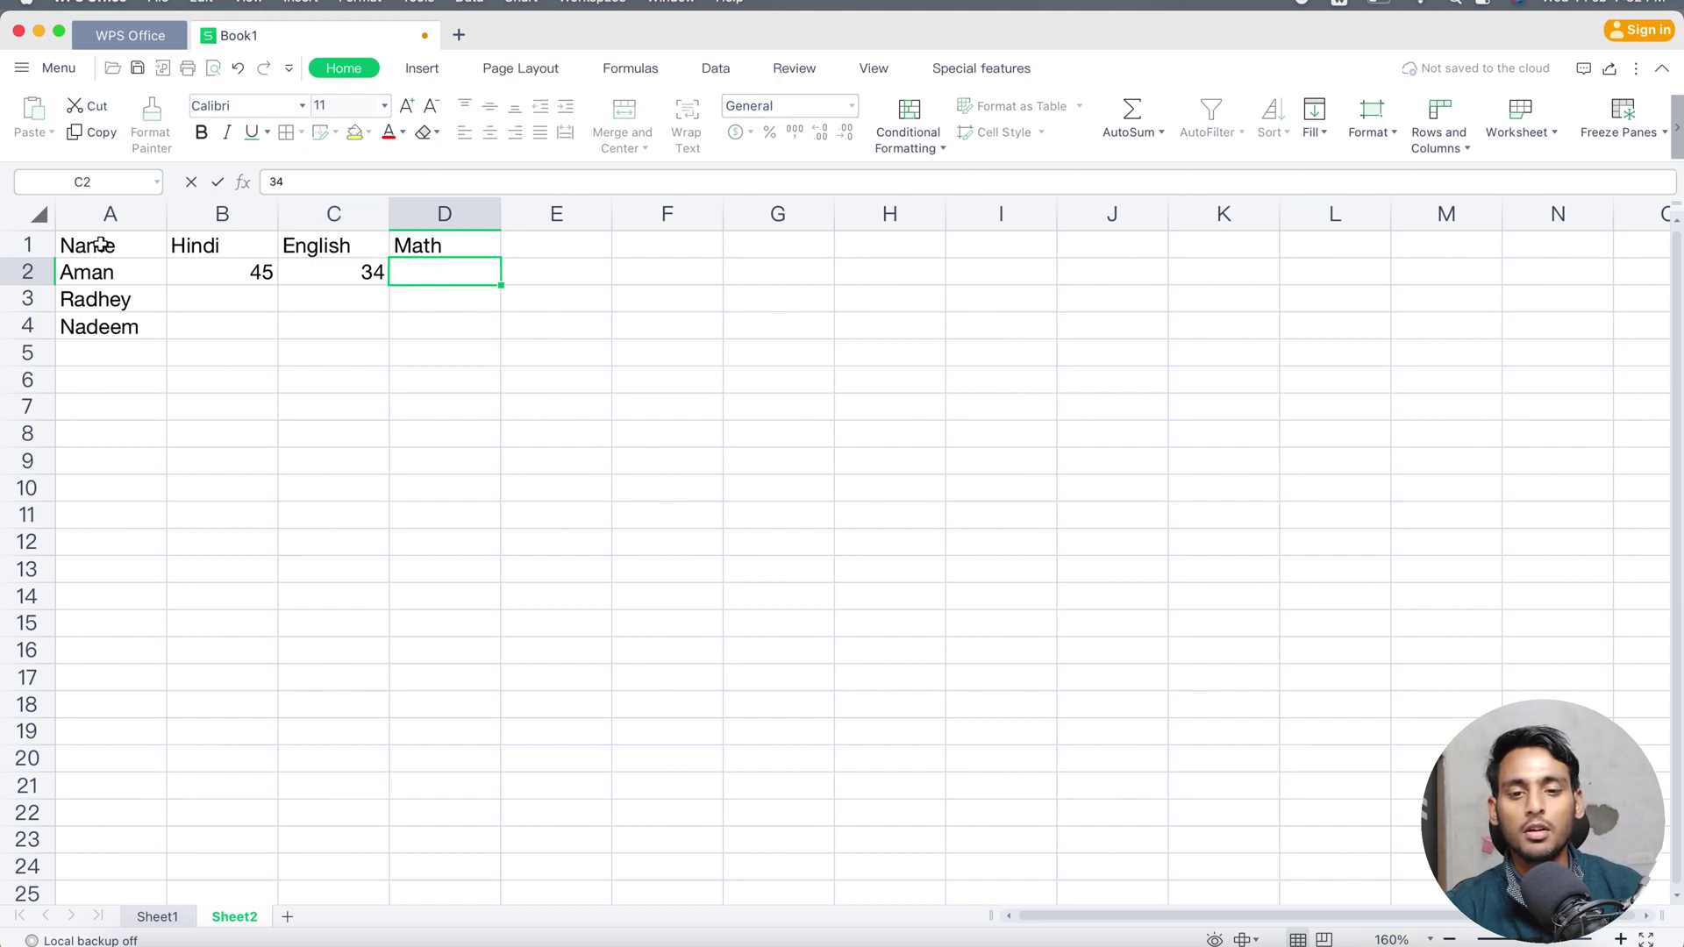
key(Left)
text(65)
key(Return)
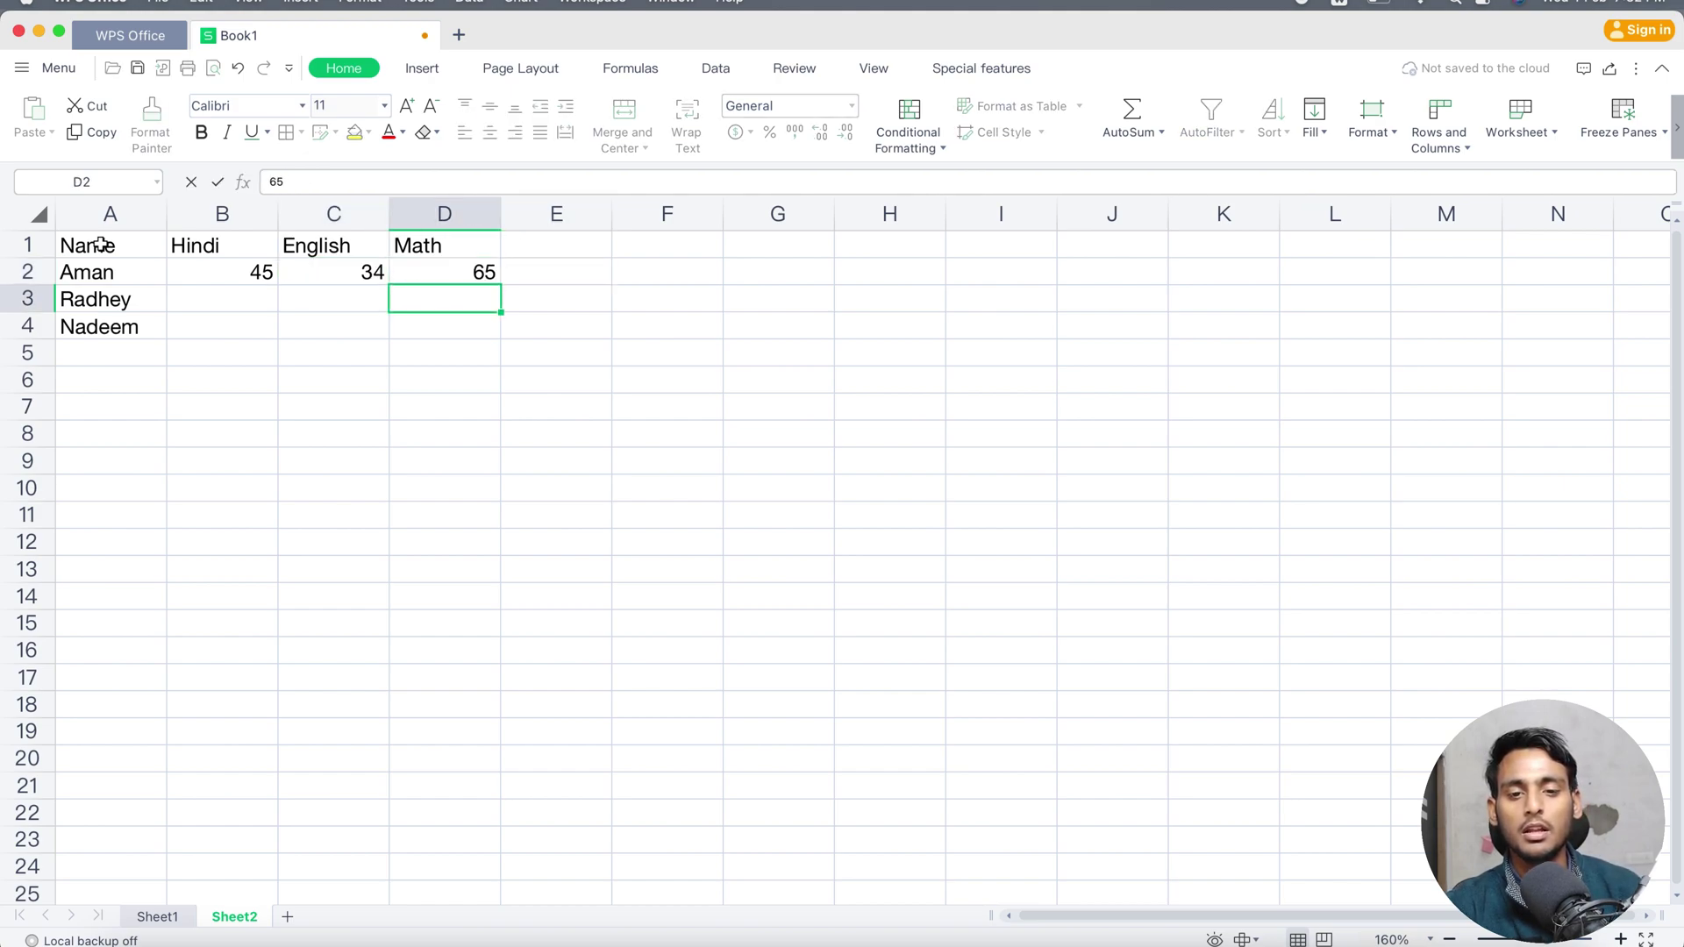
- Enter the second student's marks in row 3: 56 for Hindi, 45 for English and 76 for Math
key(Left)
key(Left)
text(56)
key(Tab)
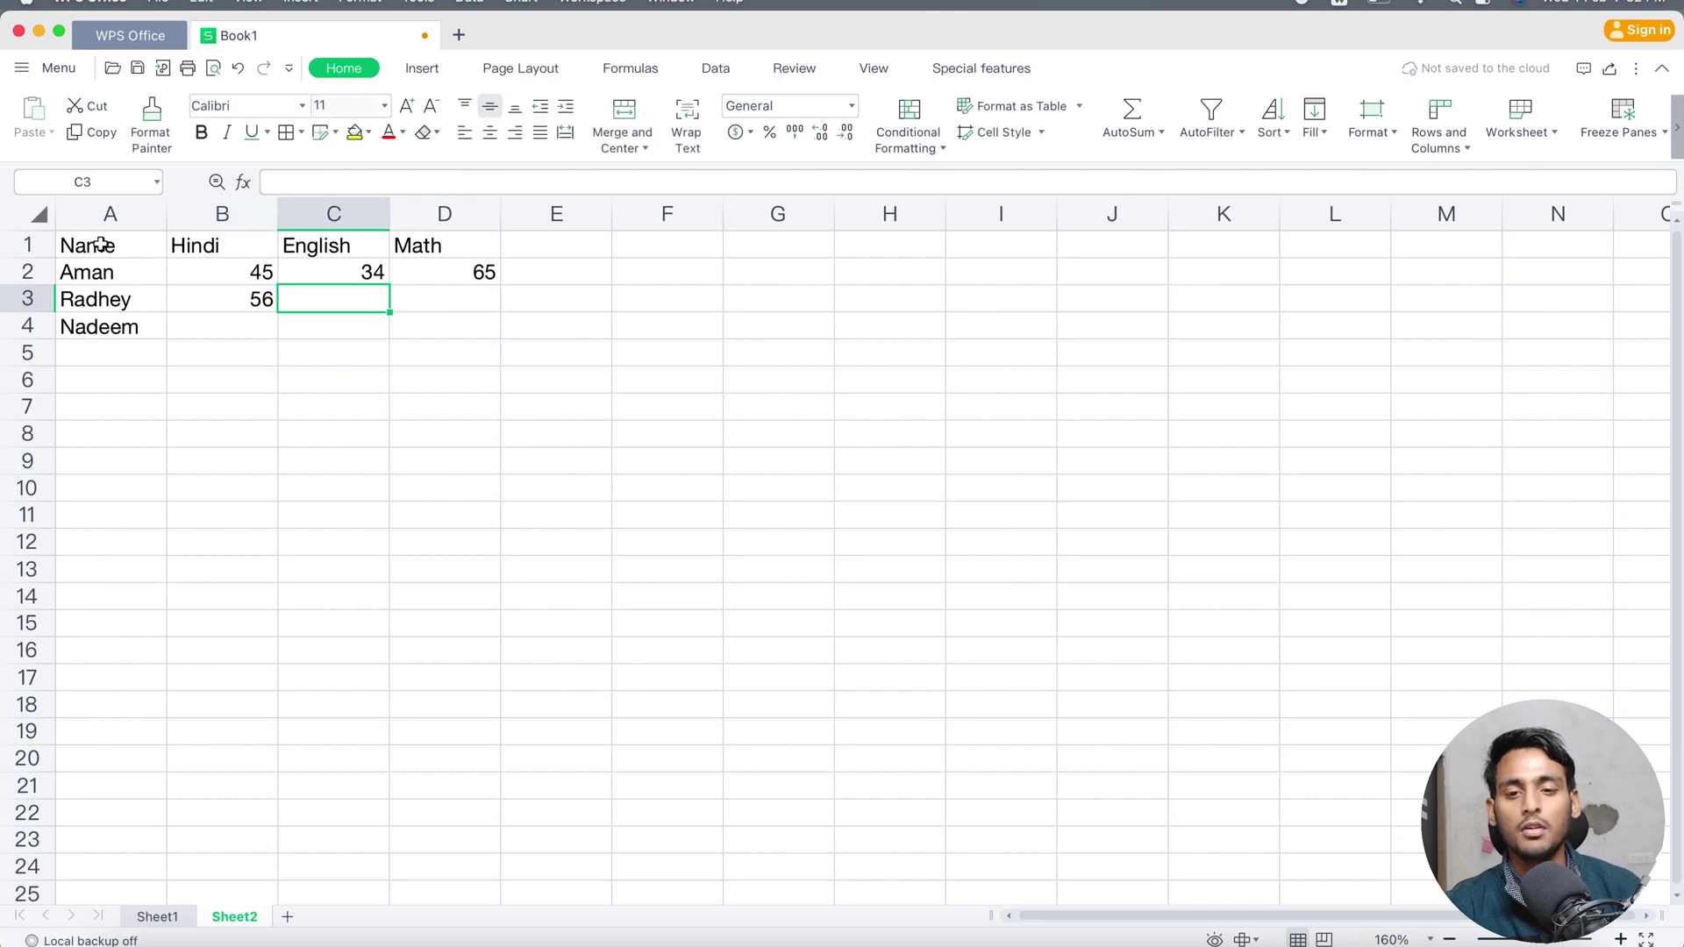
text(564)
key(BackSpace)
key(BackSpace)
key(BackSpace)
text(45)
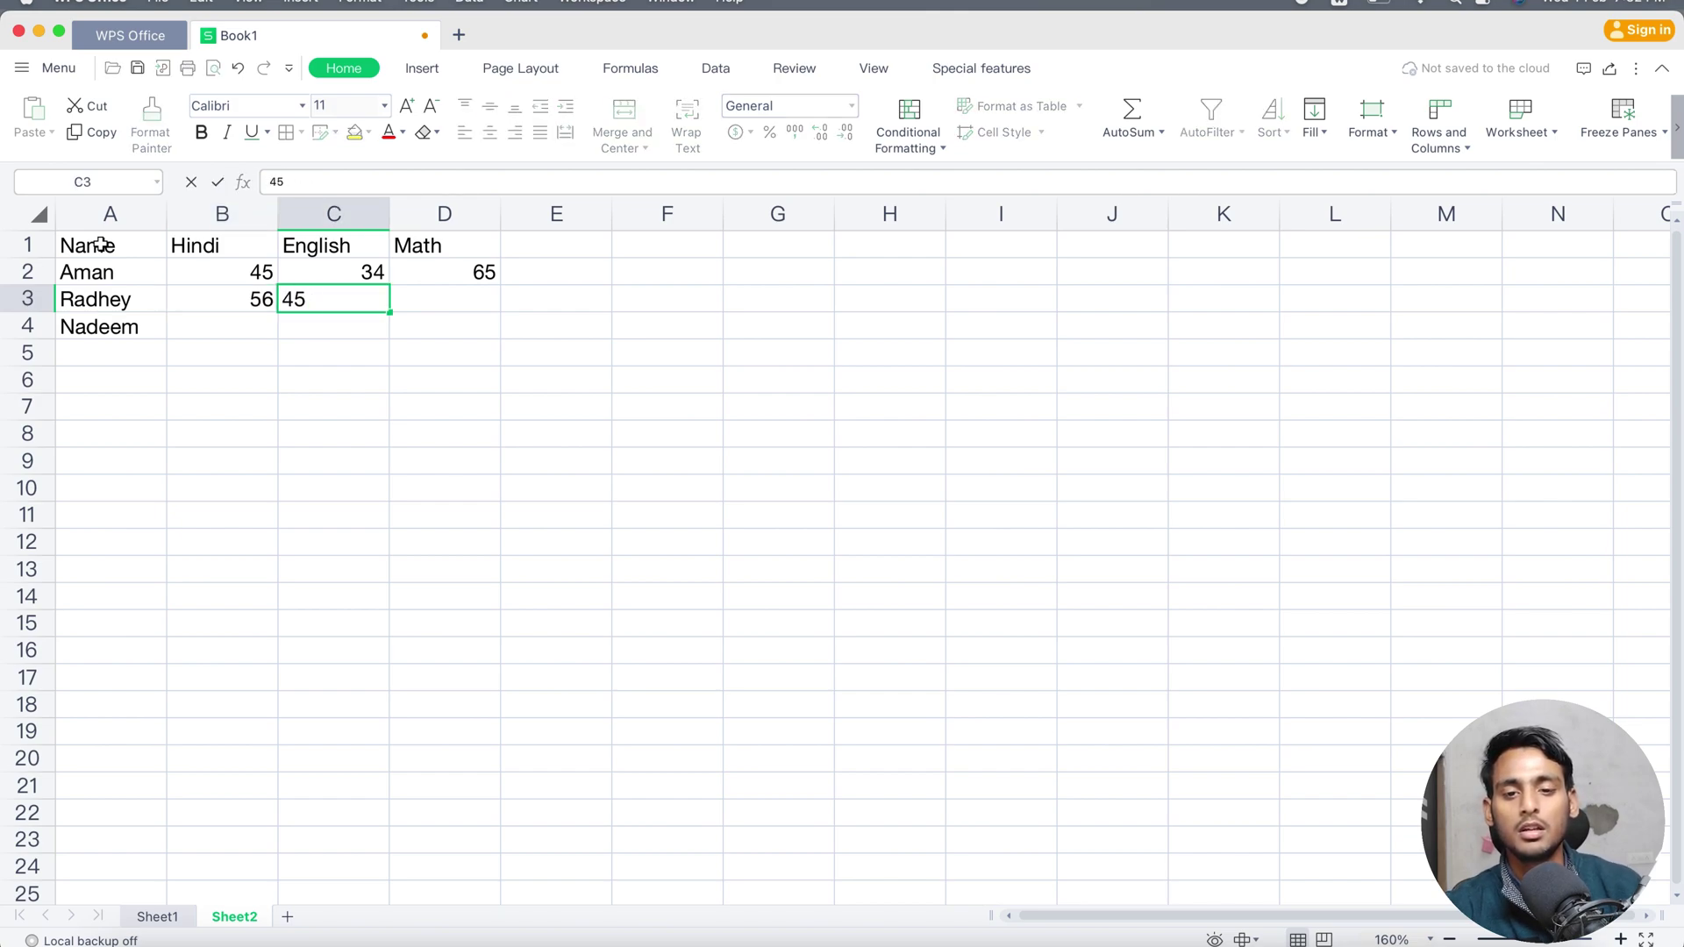
key(Tab)
text(76)
key(Return)
- Enter the third student's marks in row 4: 67 for Hindi, 76 for English and 56 for Math
key(Left)
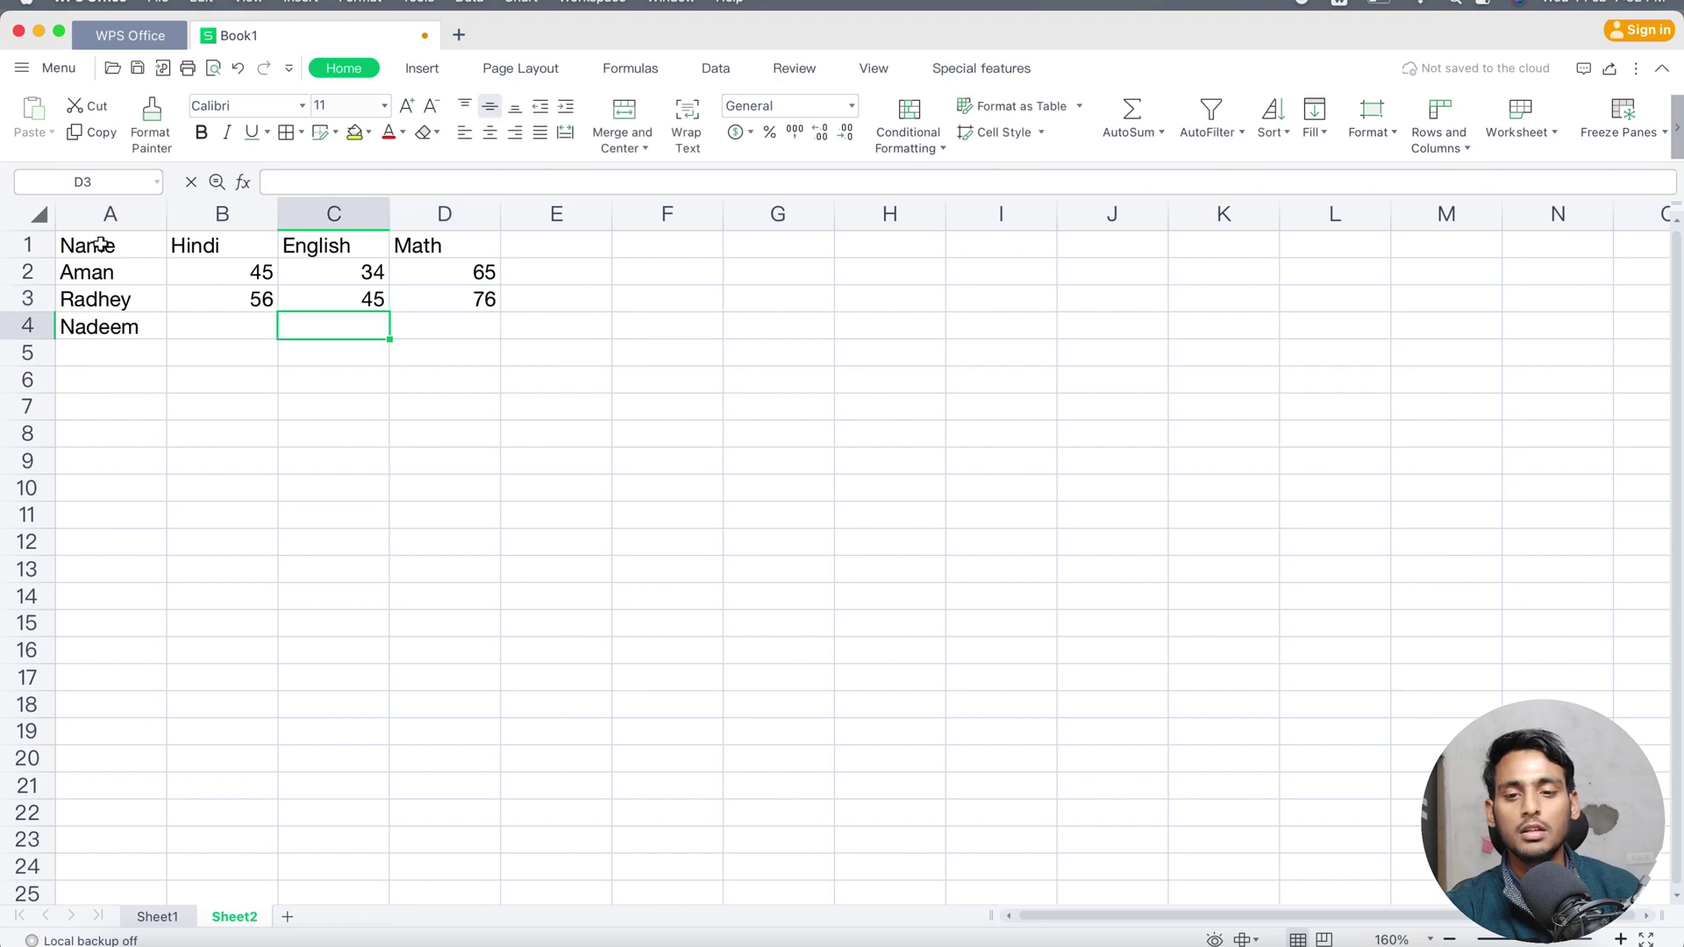
key(Left)
text(675)
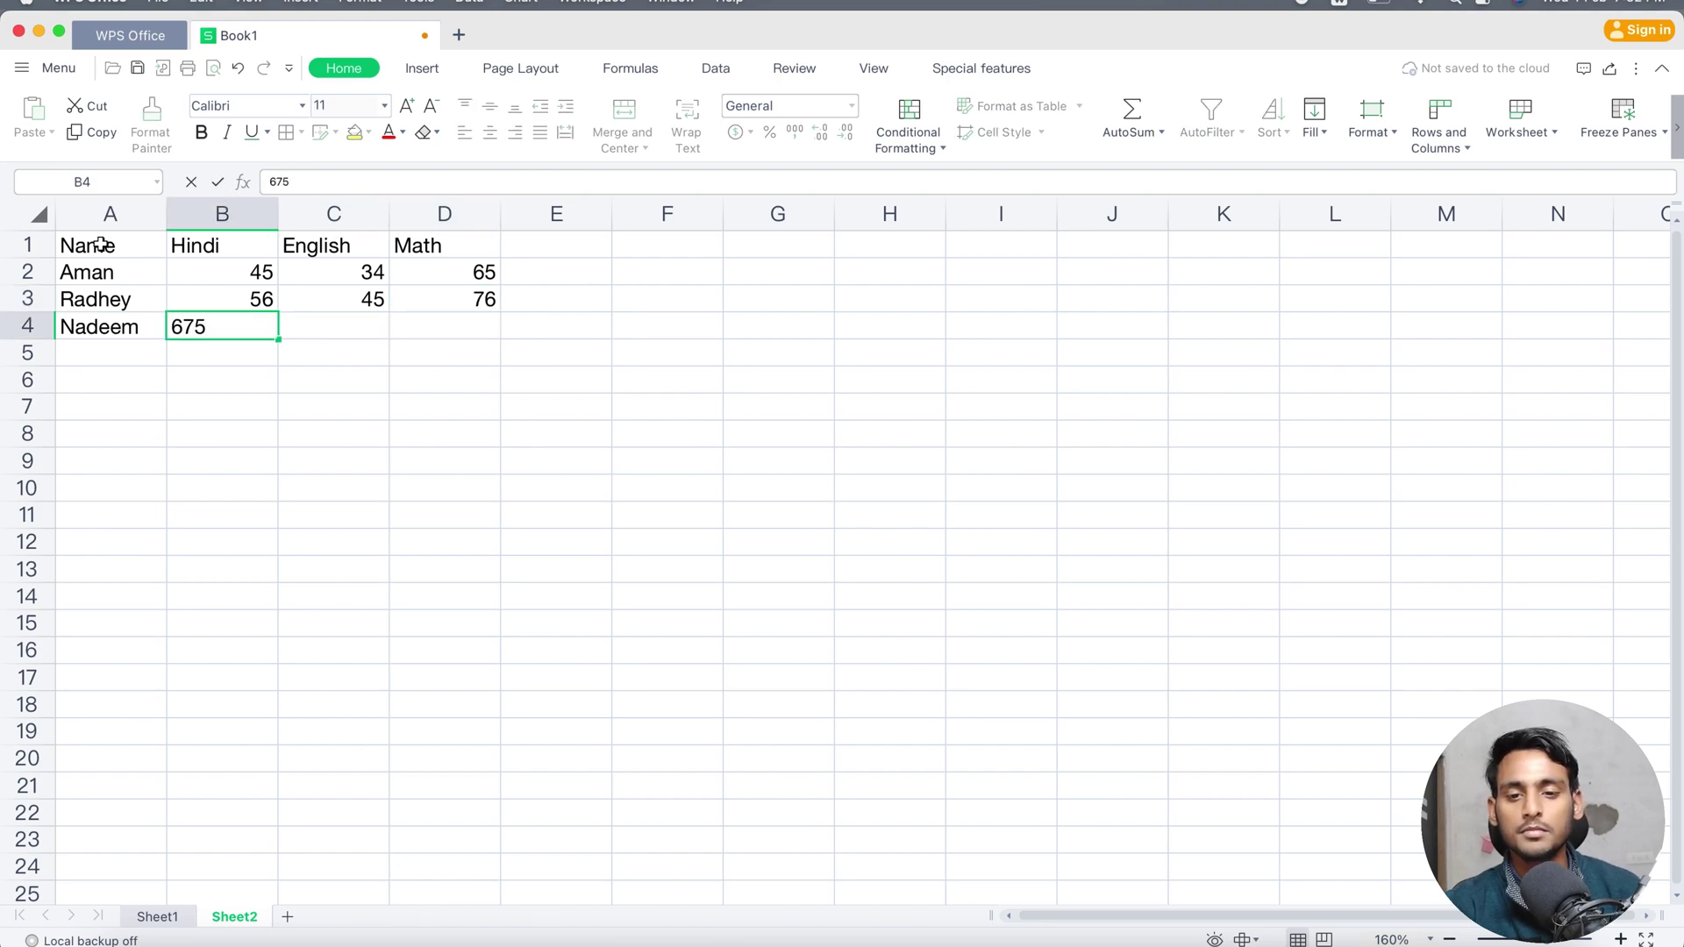
key(BackSpace)
key(Tab)
text(76)
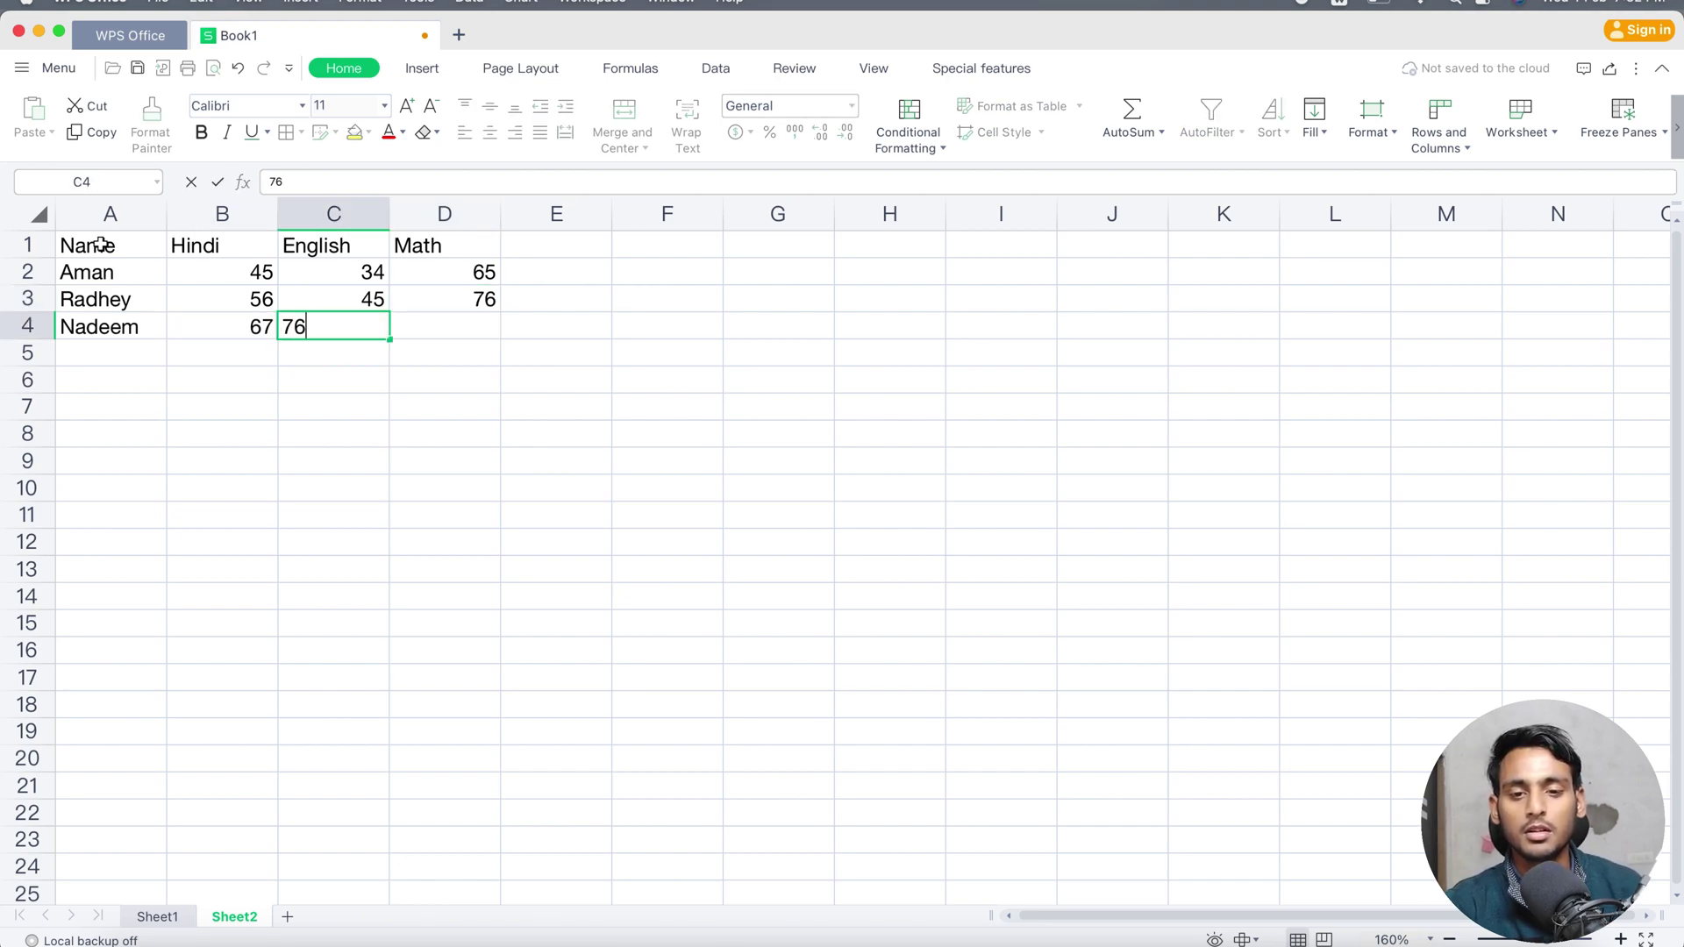
key(Tab)
text(56)
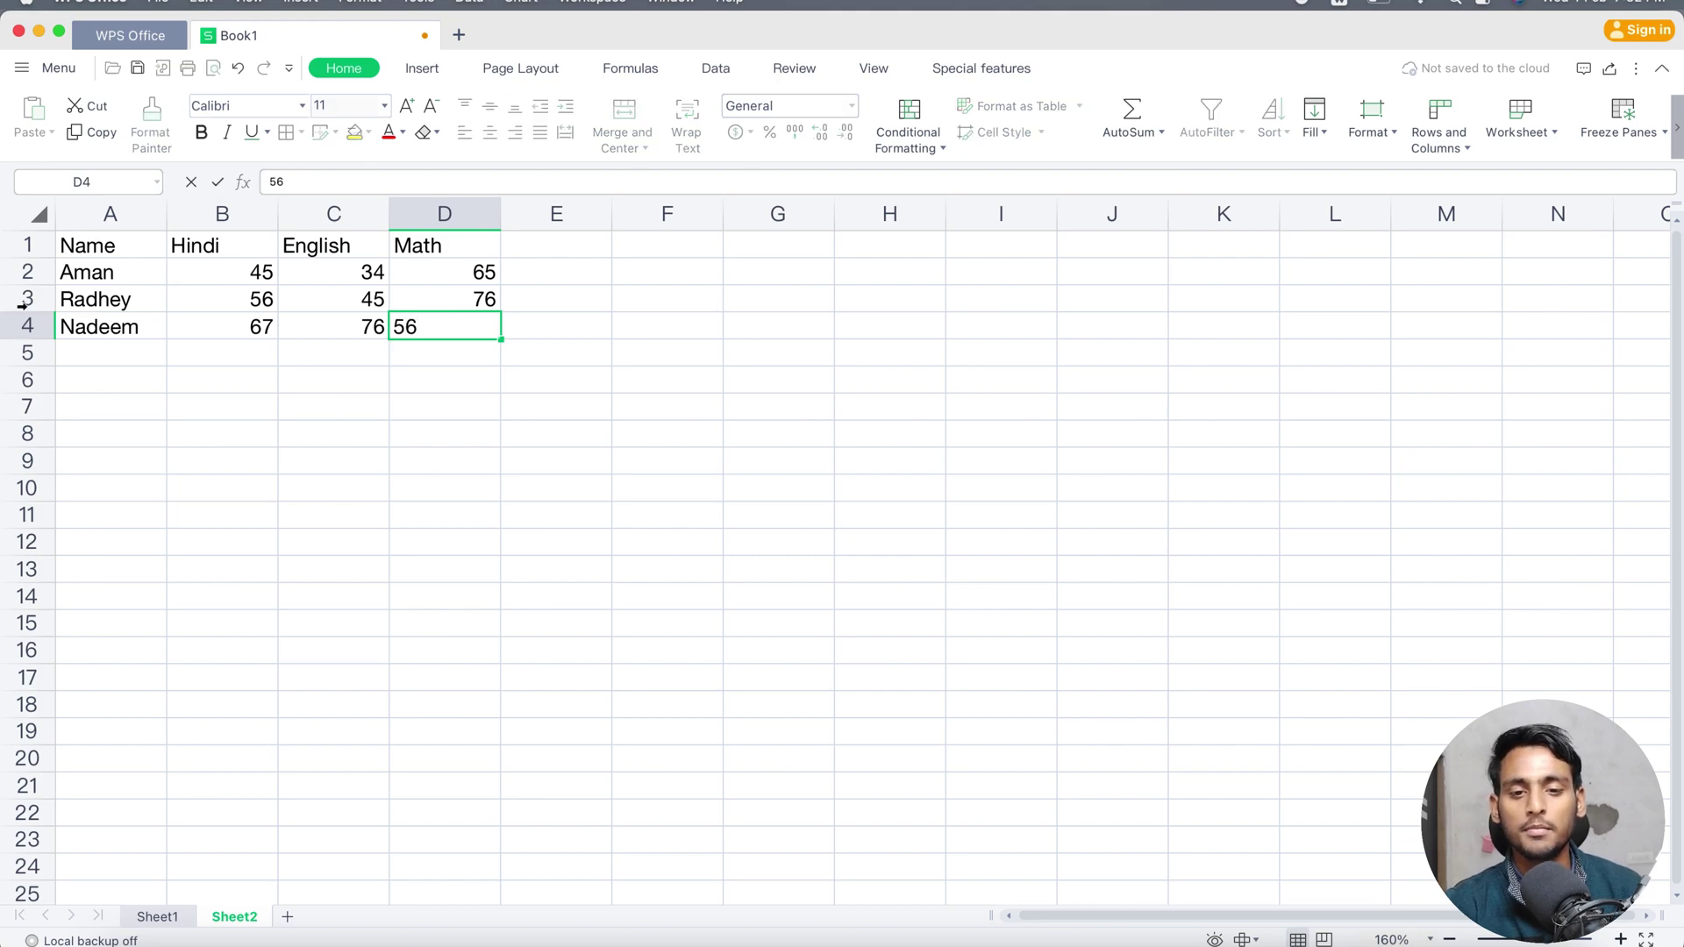
key(Return)
- Enter the header Grand Total in cell E1, after the Math column
key(Up)
key(Up)
key(Up)
key(Right)
key(Up)
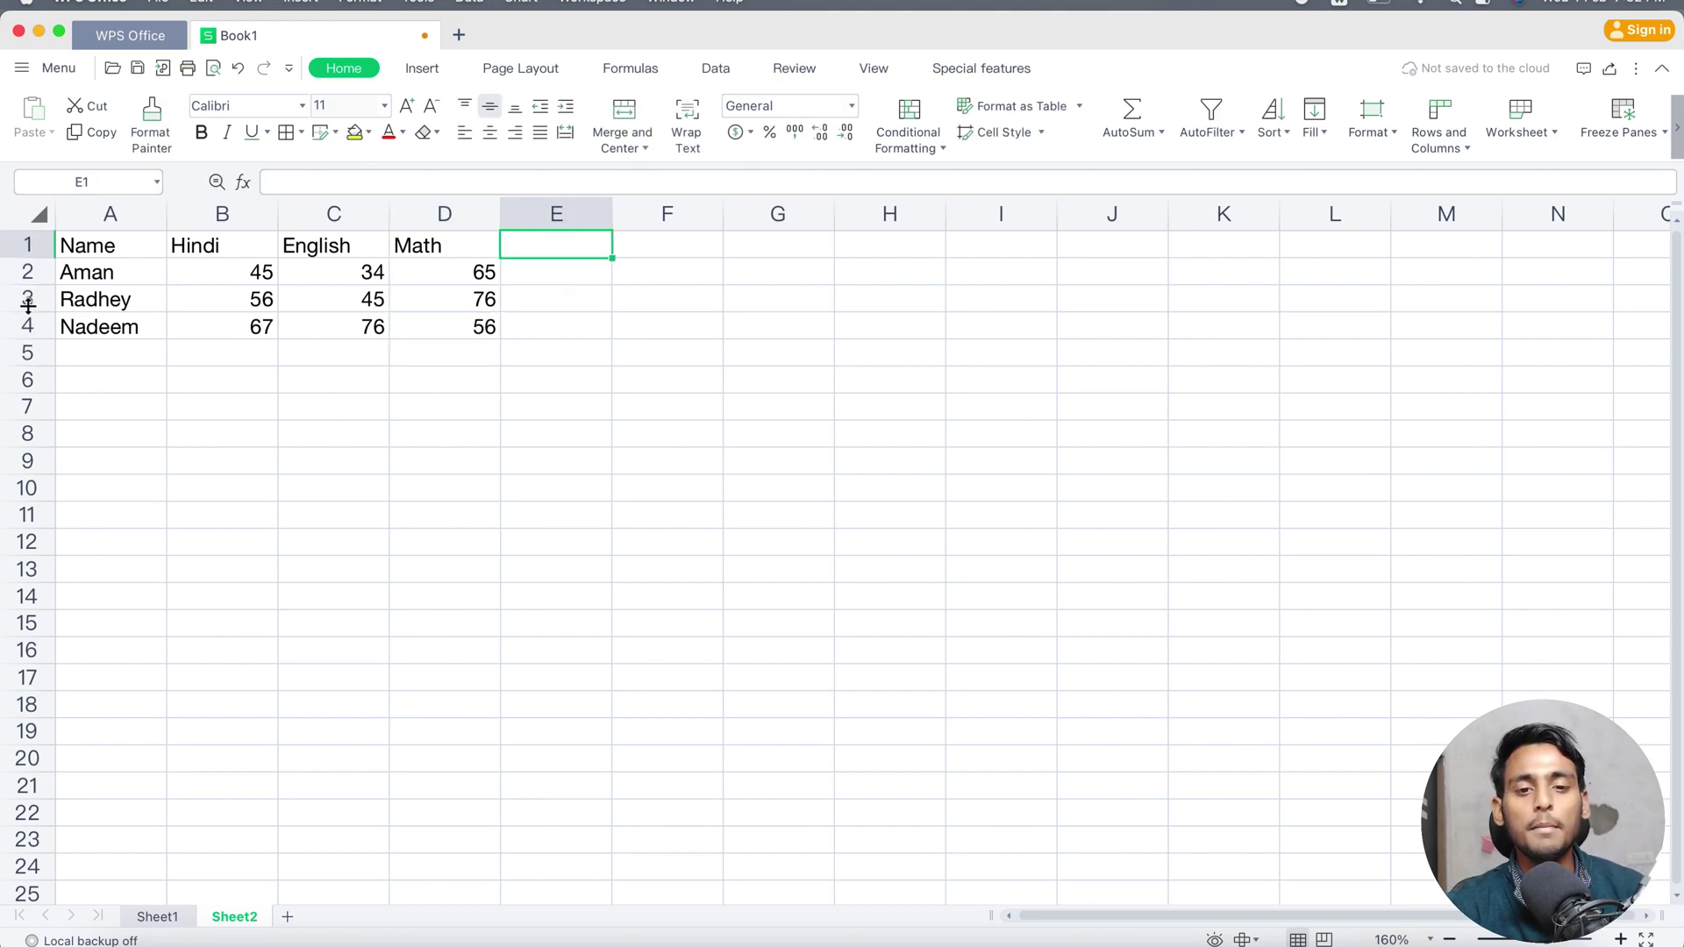
text(Grand )
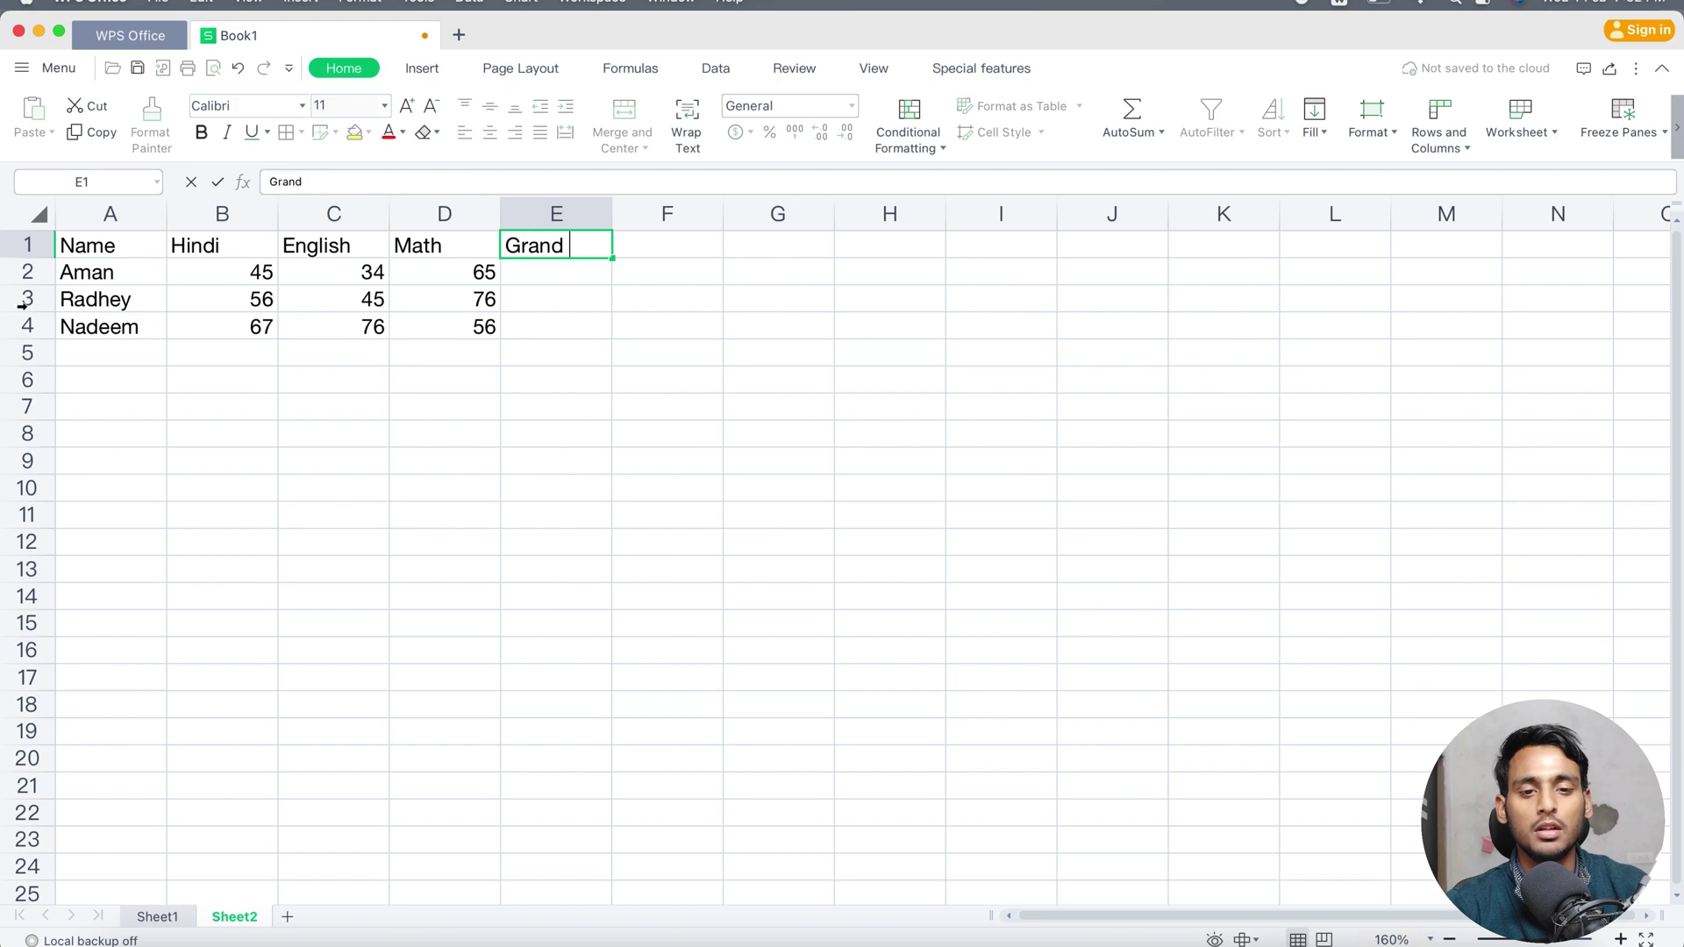
text(Total)
key(Return)
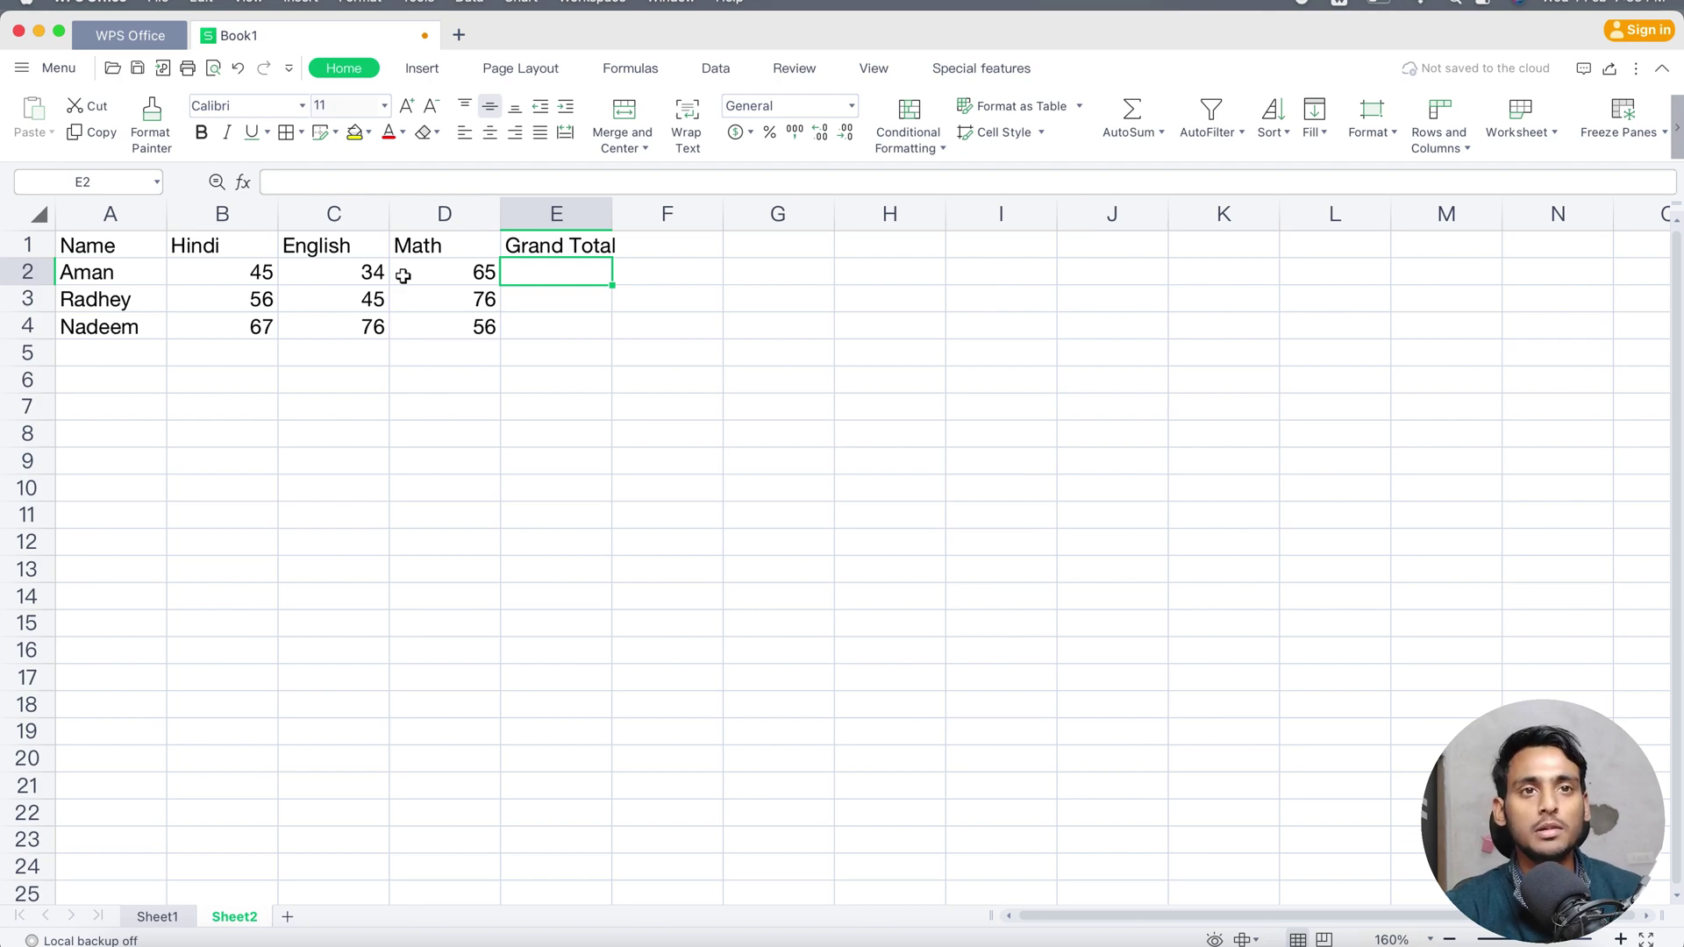
click(666, 293)
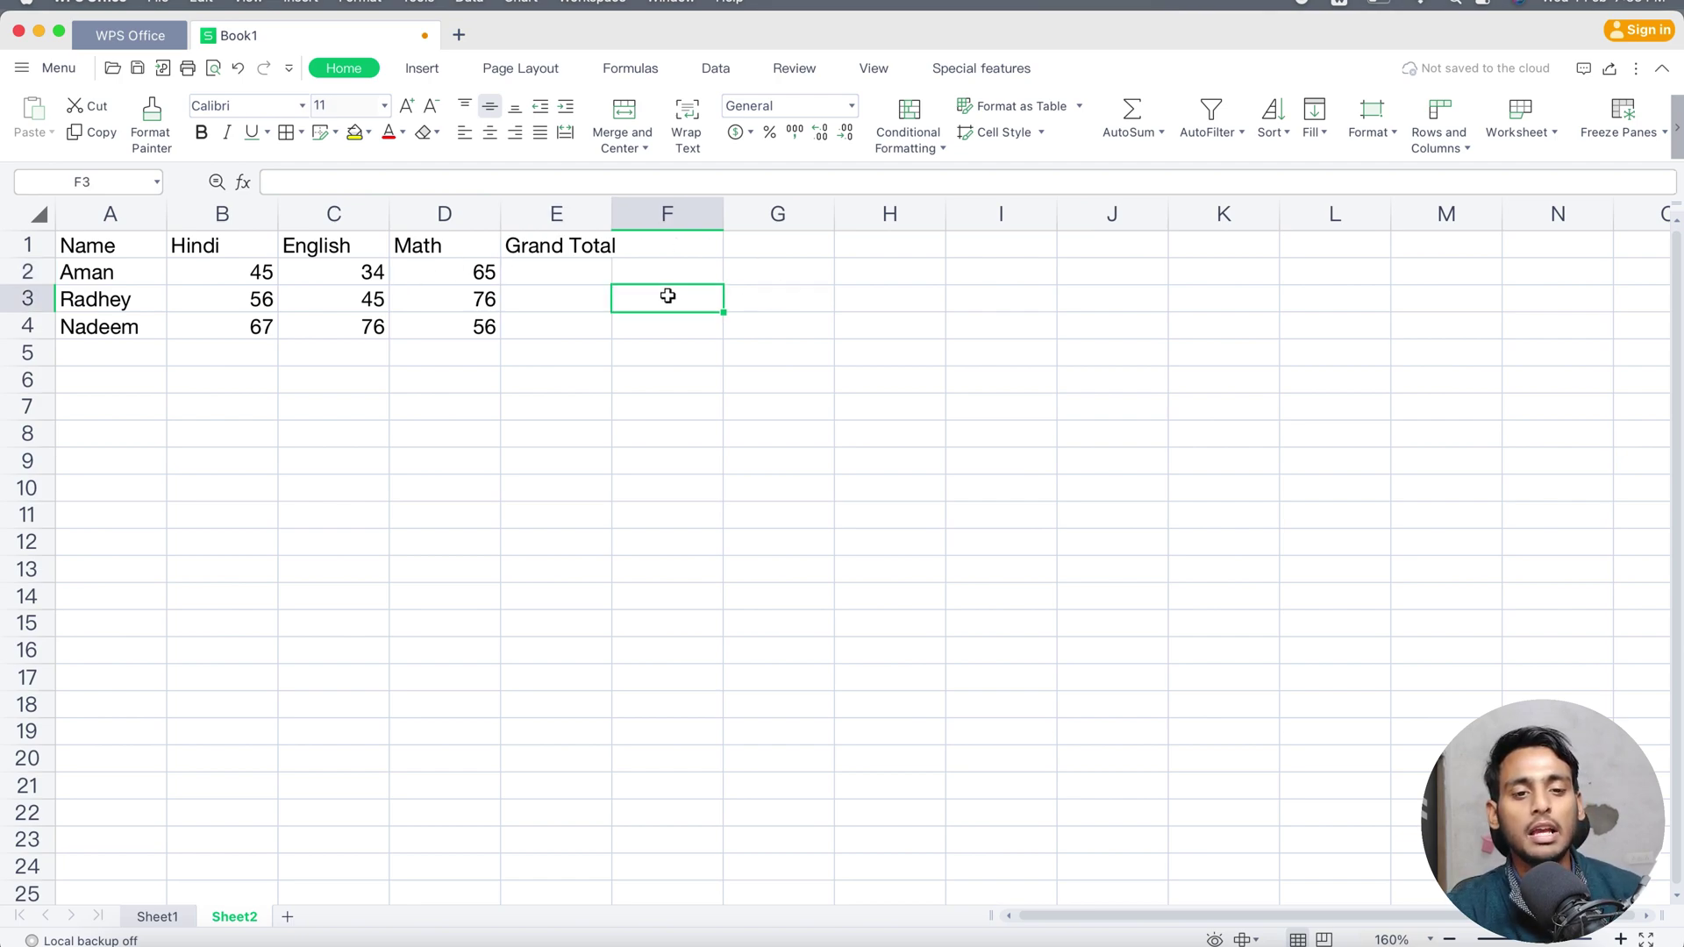
- Clear the Math header and all its marks from column D
click(459, 390)
drag(459, 389, 448, 244)
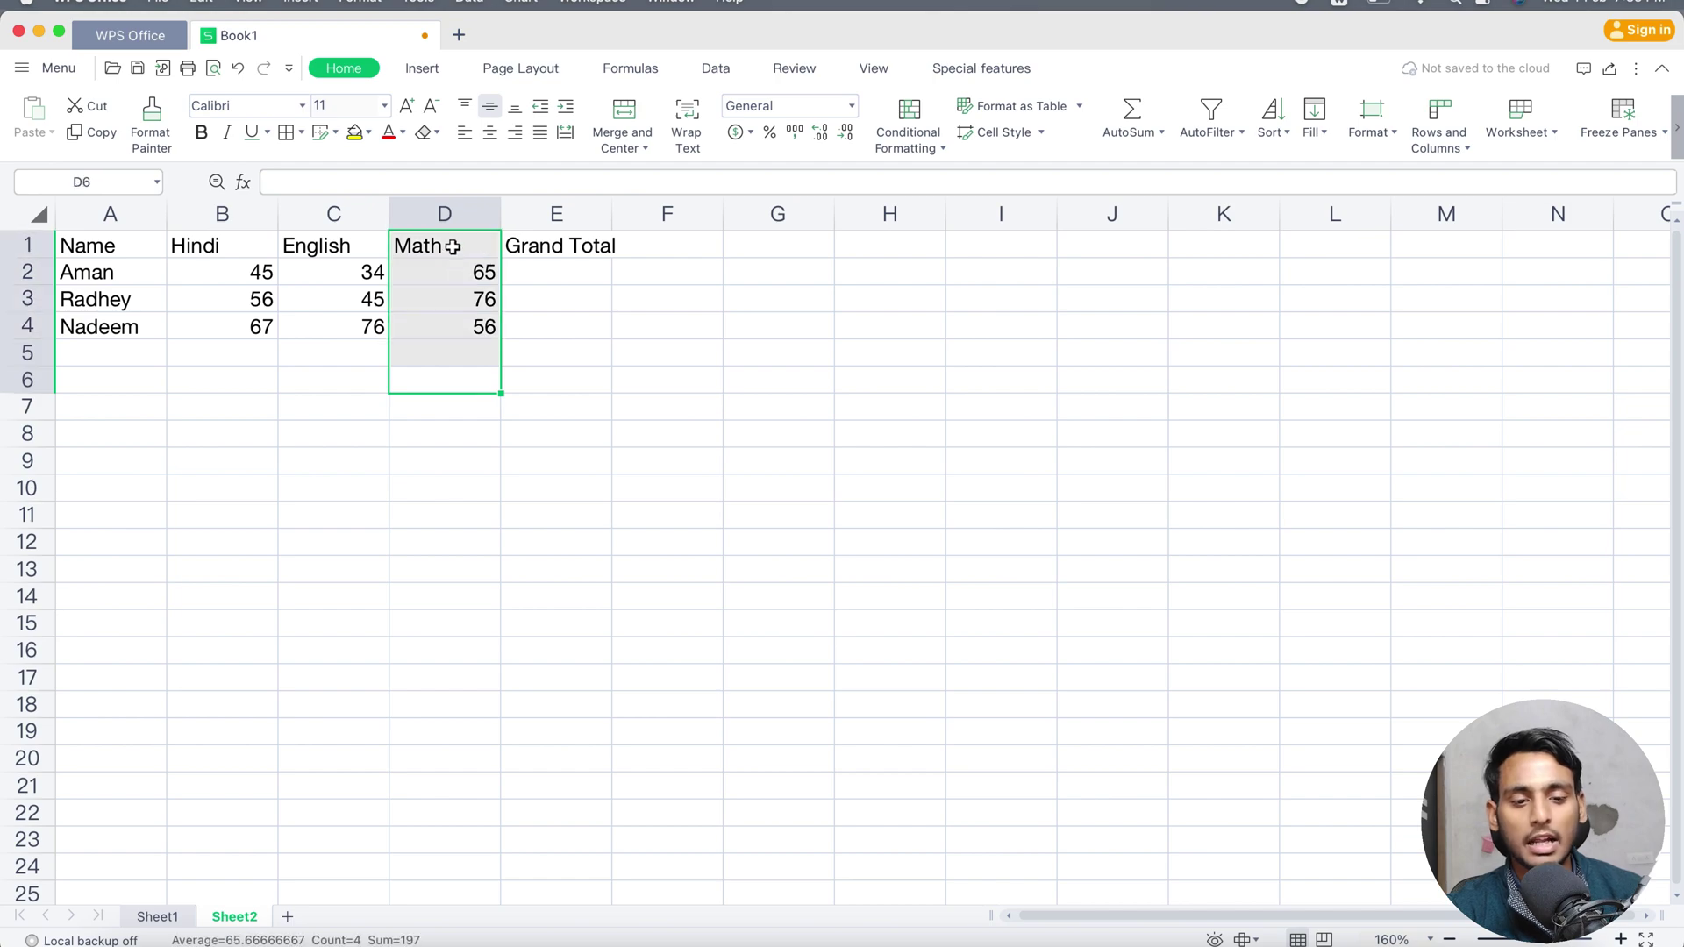
key(Delete)
- Enter the formula =B2+C2 in cell E2 to total the first student's Hindi and English marks
click(544, 284)
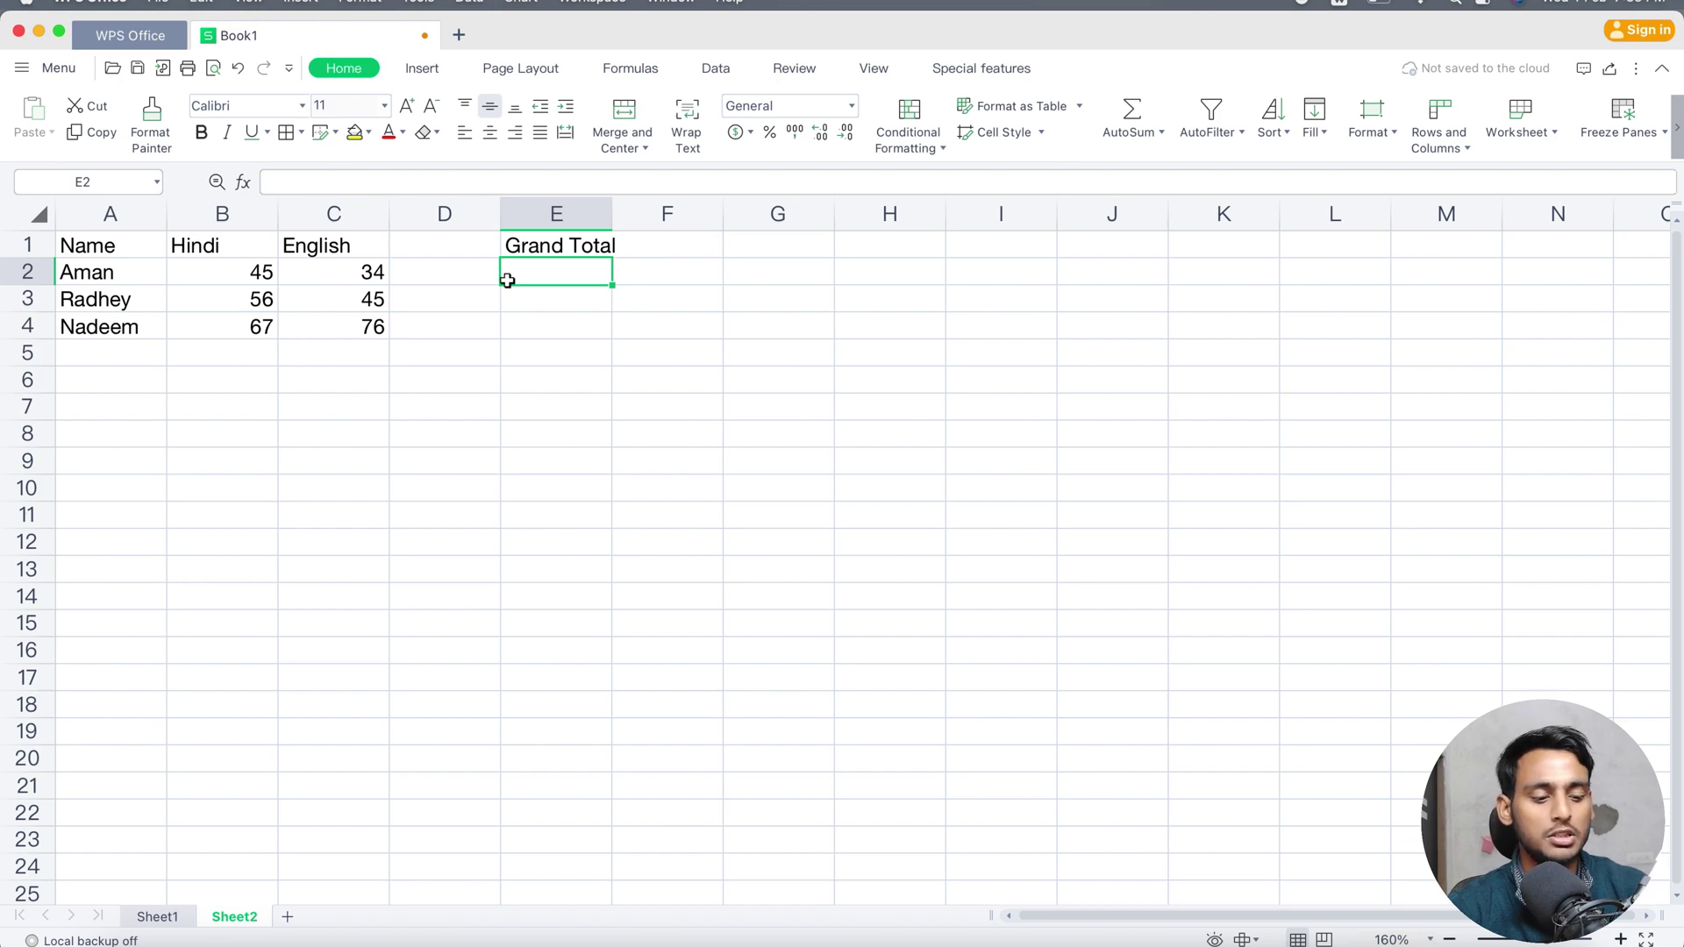
text(=)
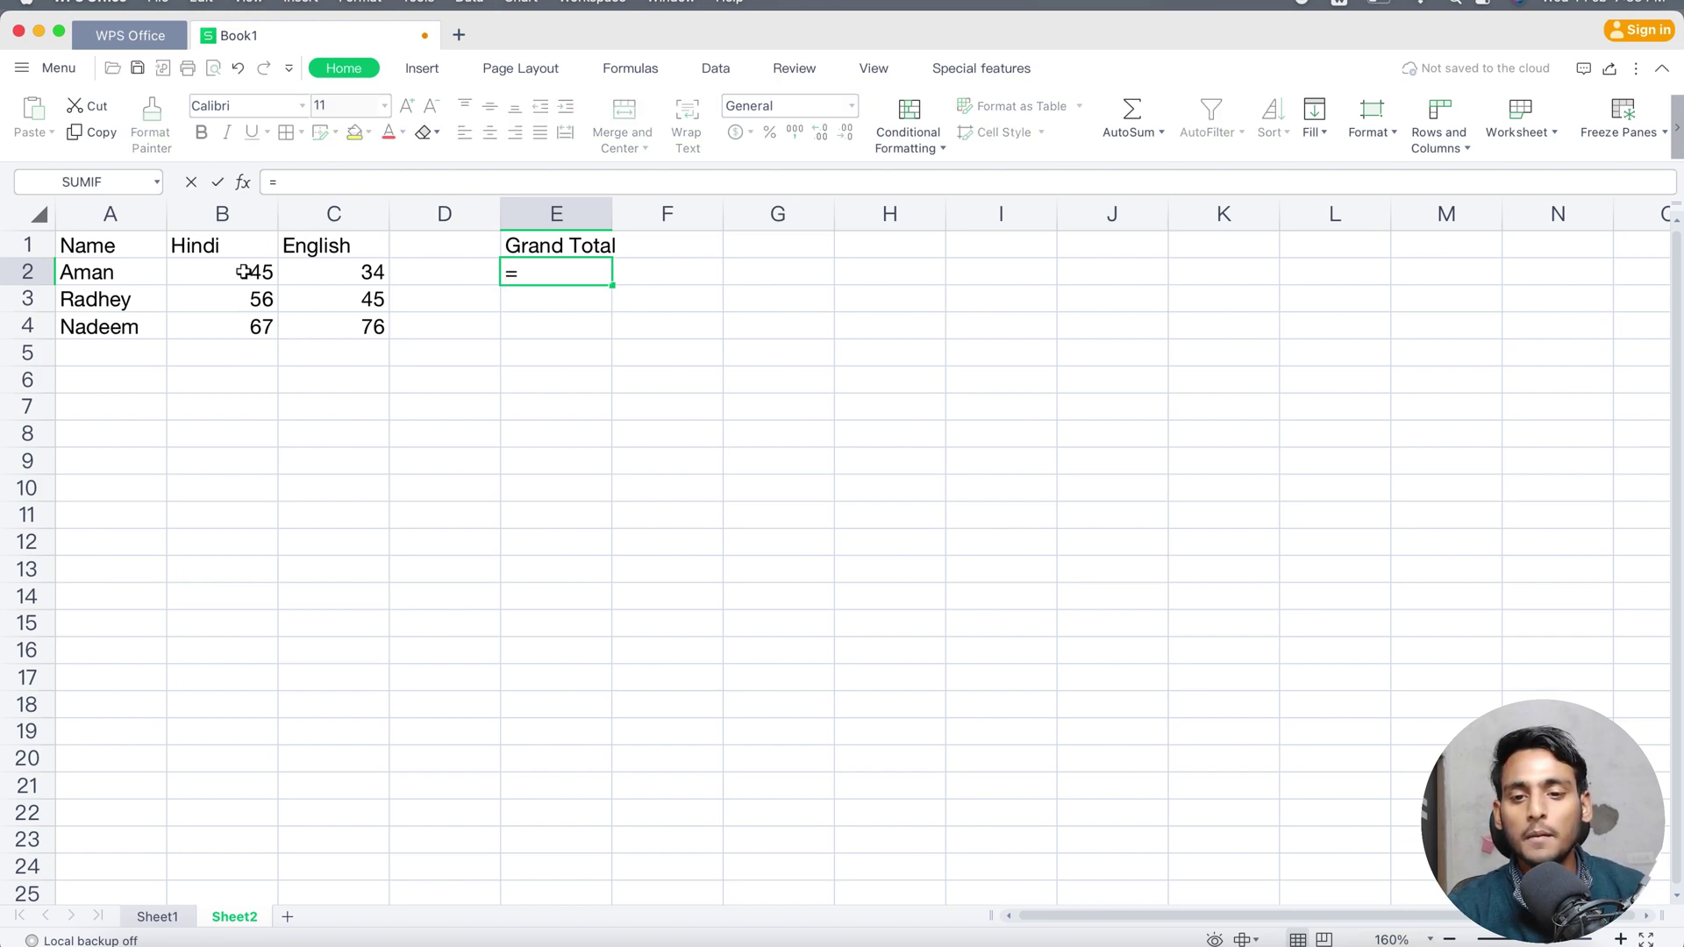
text(B)
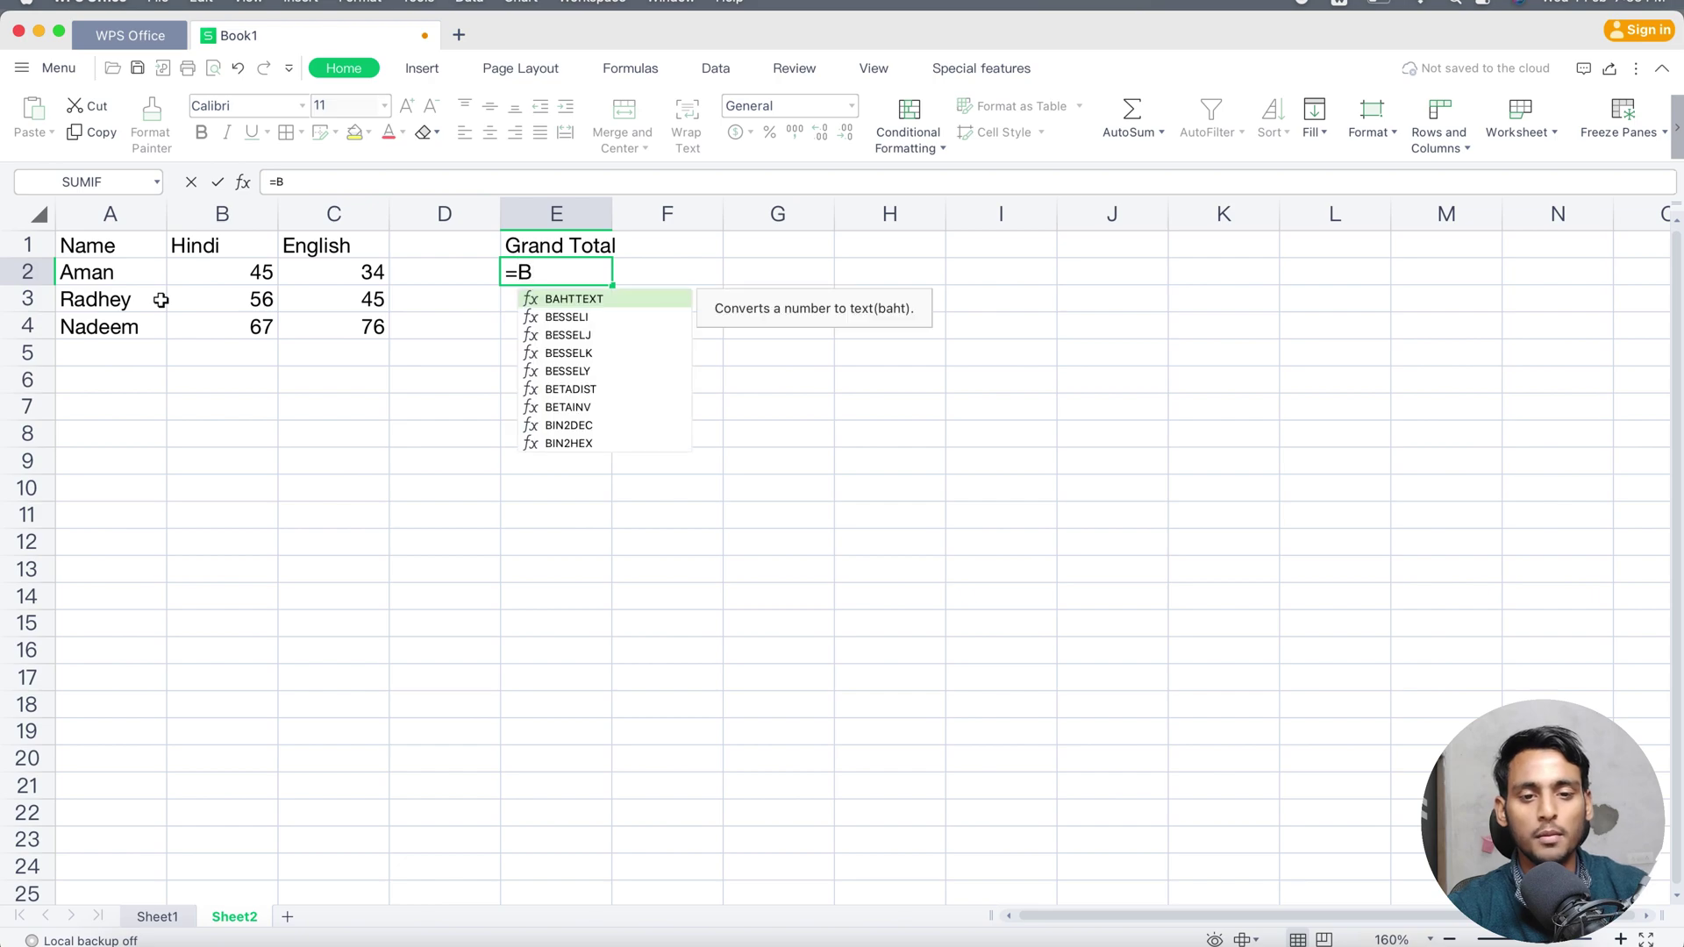
text(2+)
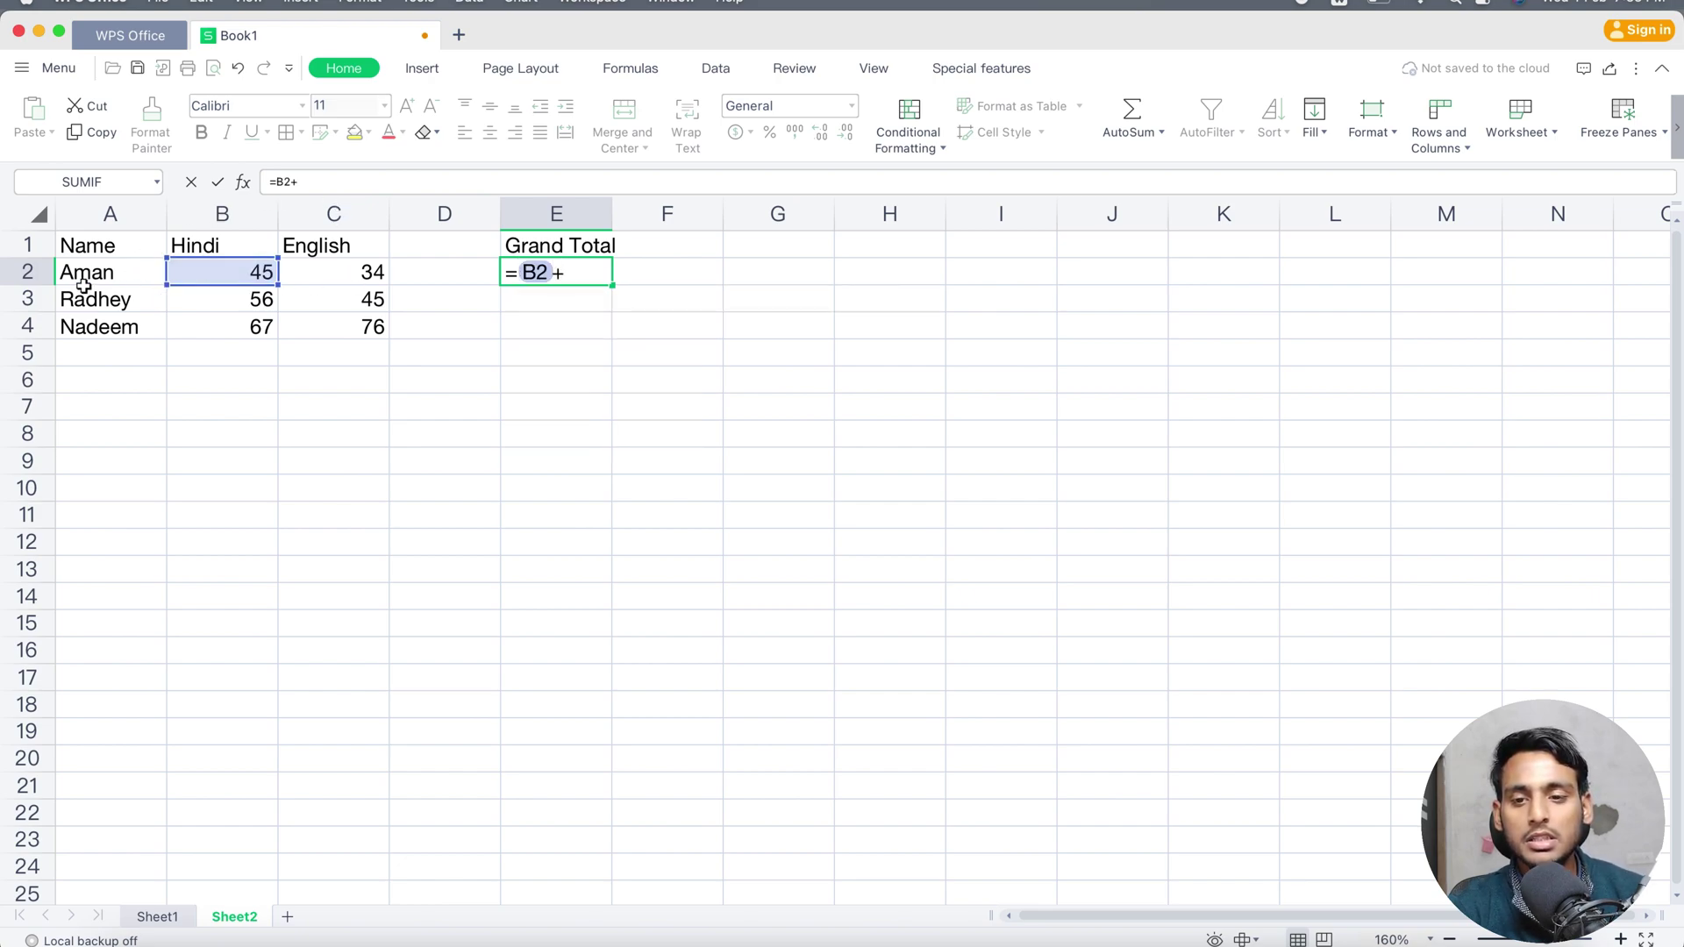
text(E1c)
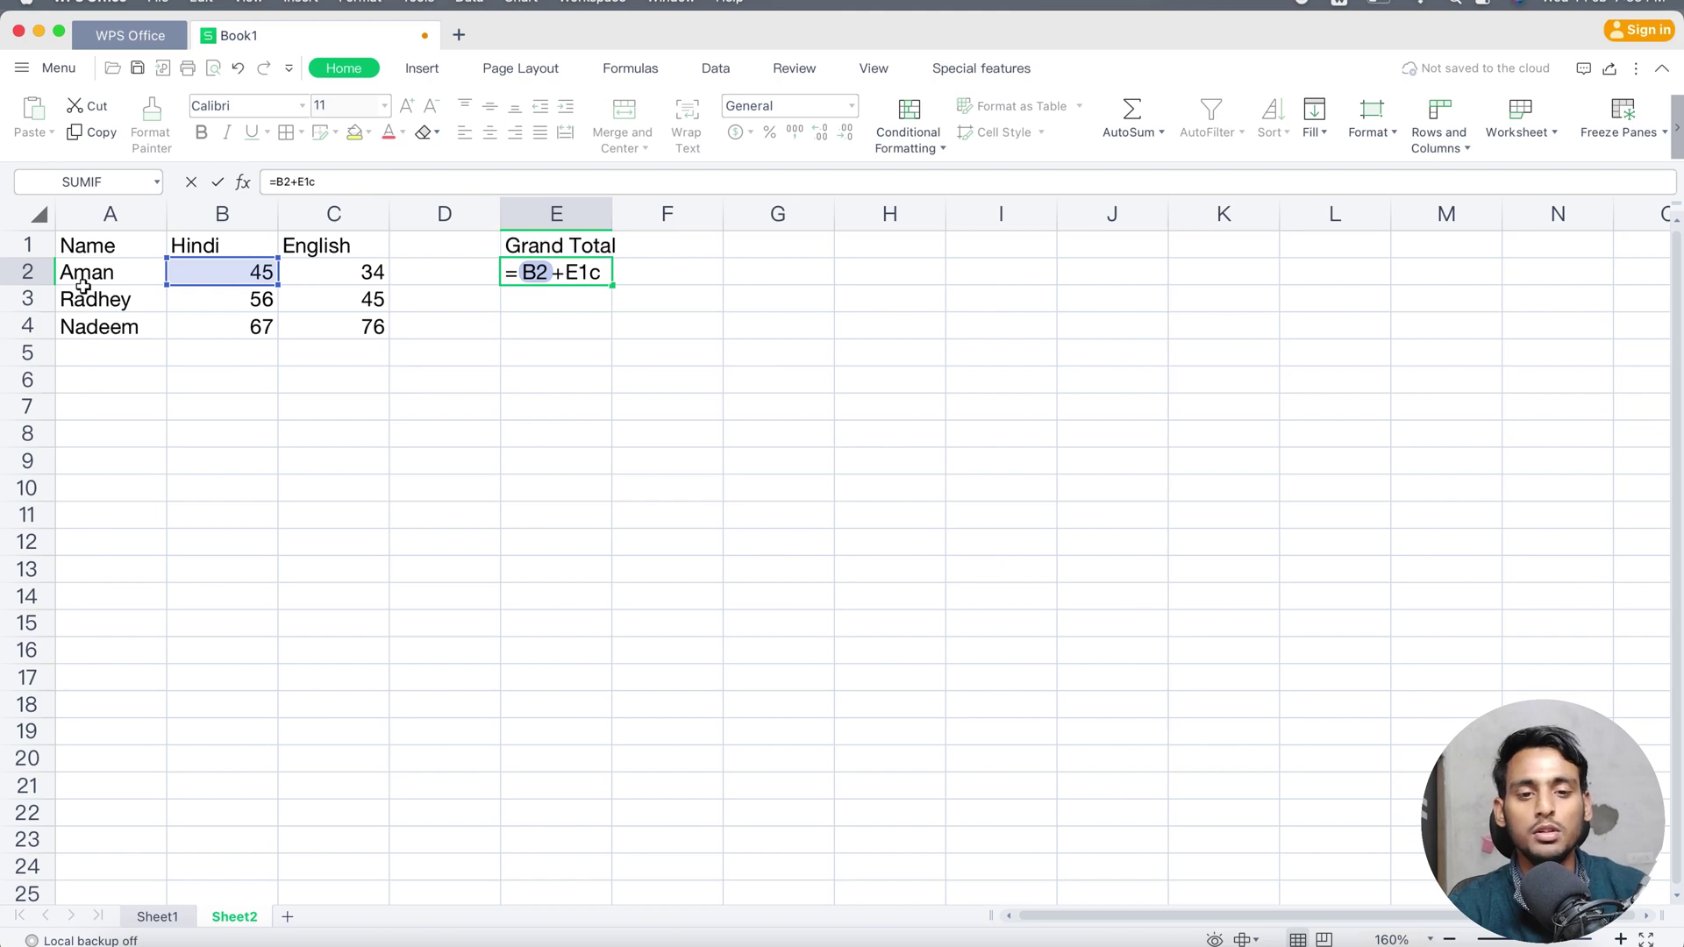
key(BackSpace)
key(BackSpace)
key(BackSpace)
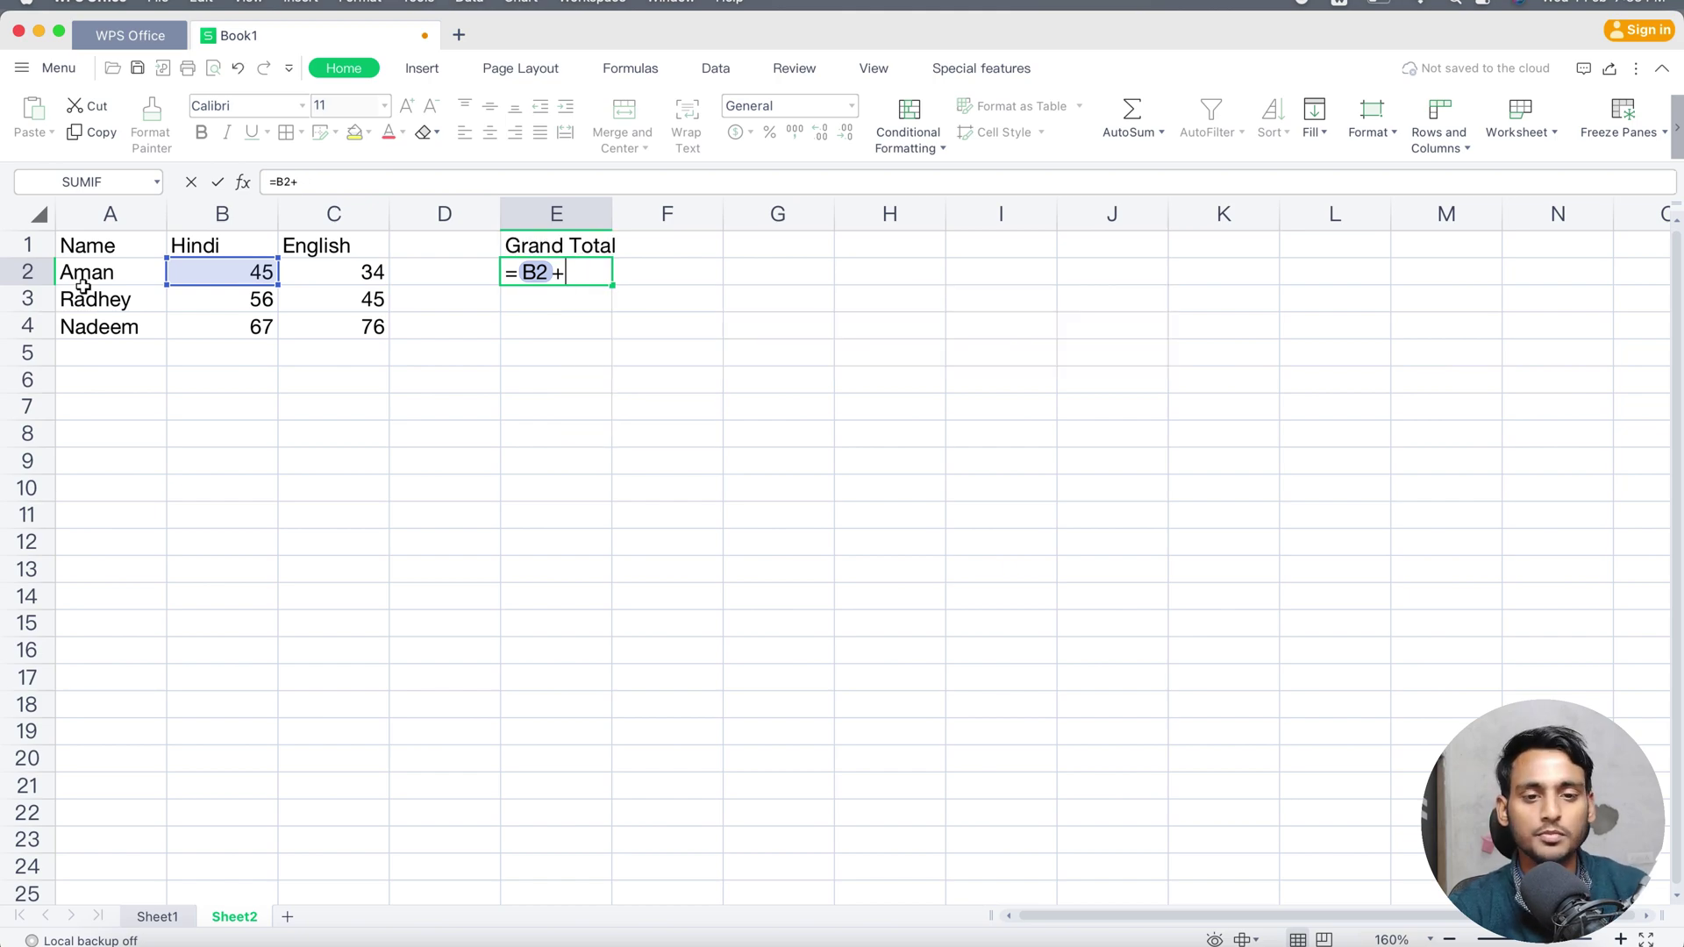
text(C2)
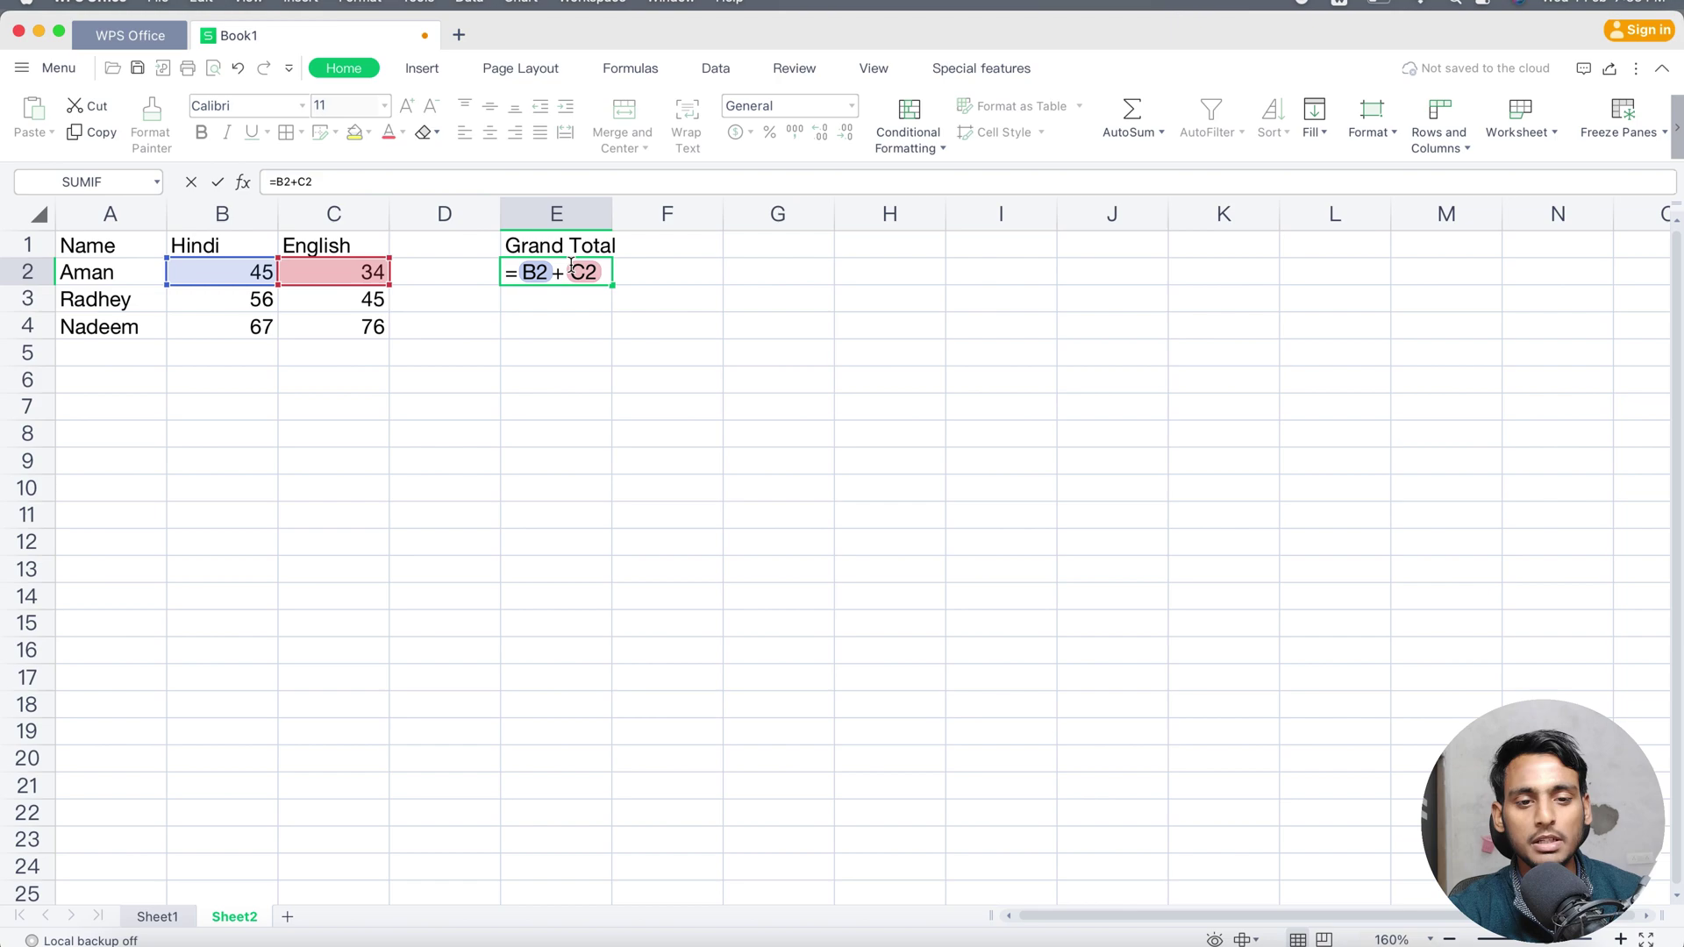
key(Return)
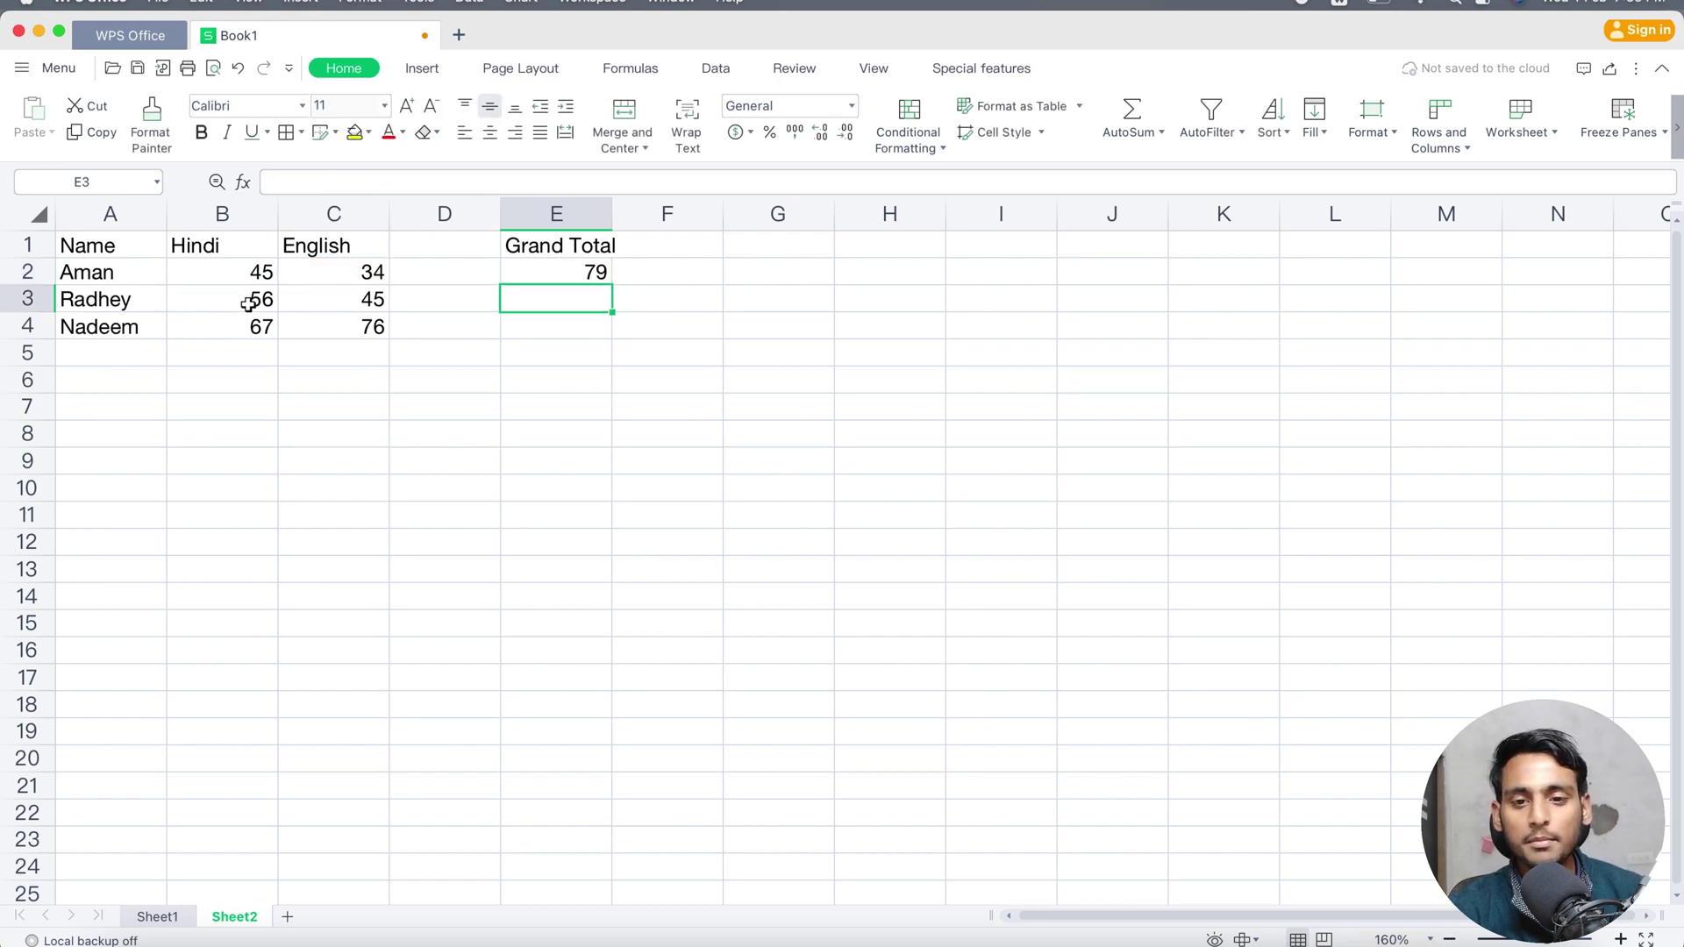
- Enter the formula =B3+C3 in cell E3 for the second student's Grand Total
text(=)
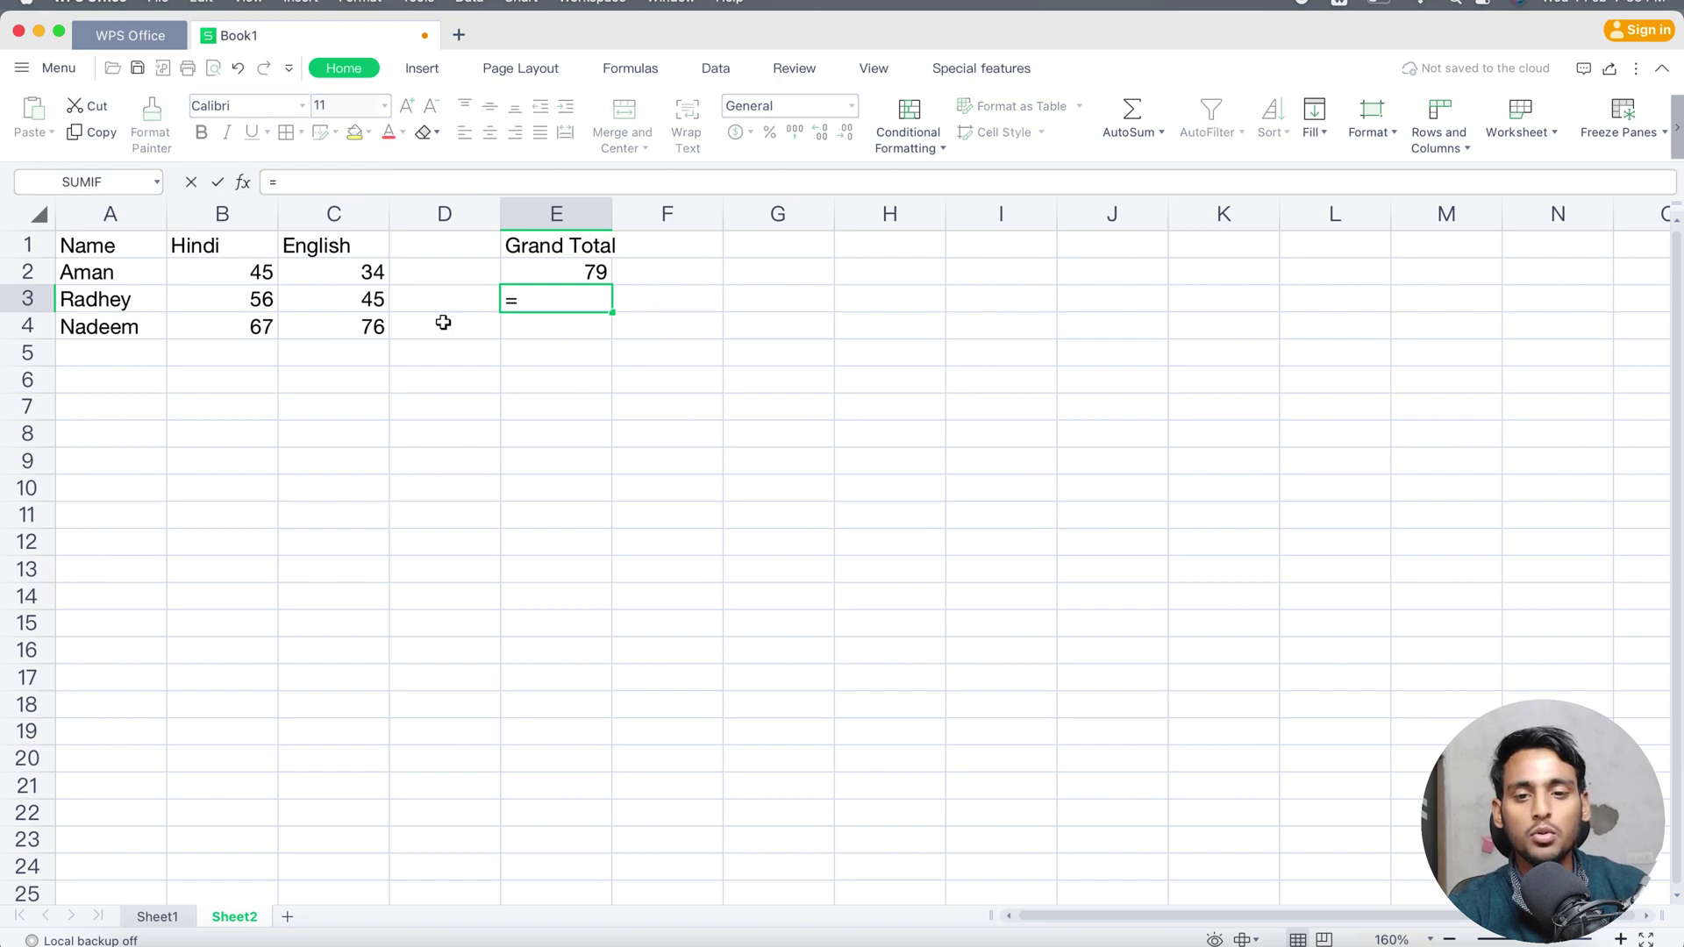
text(B)
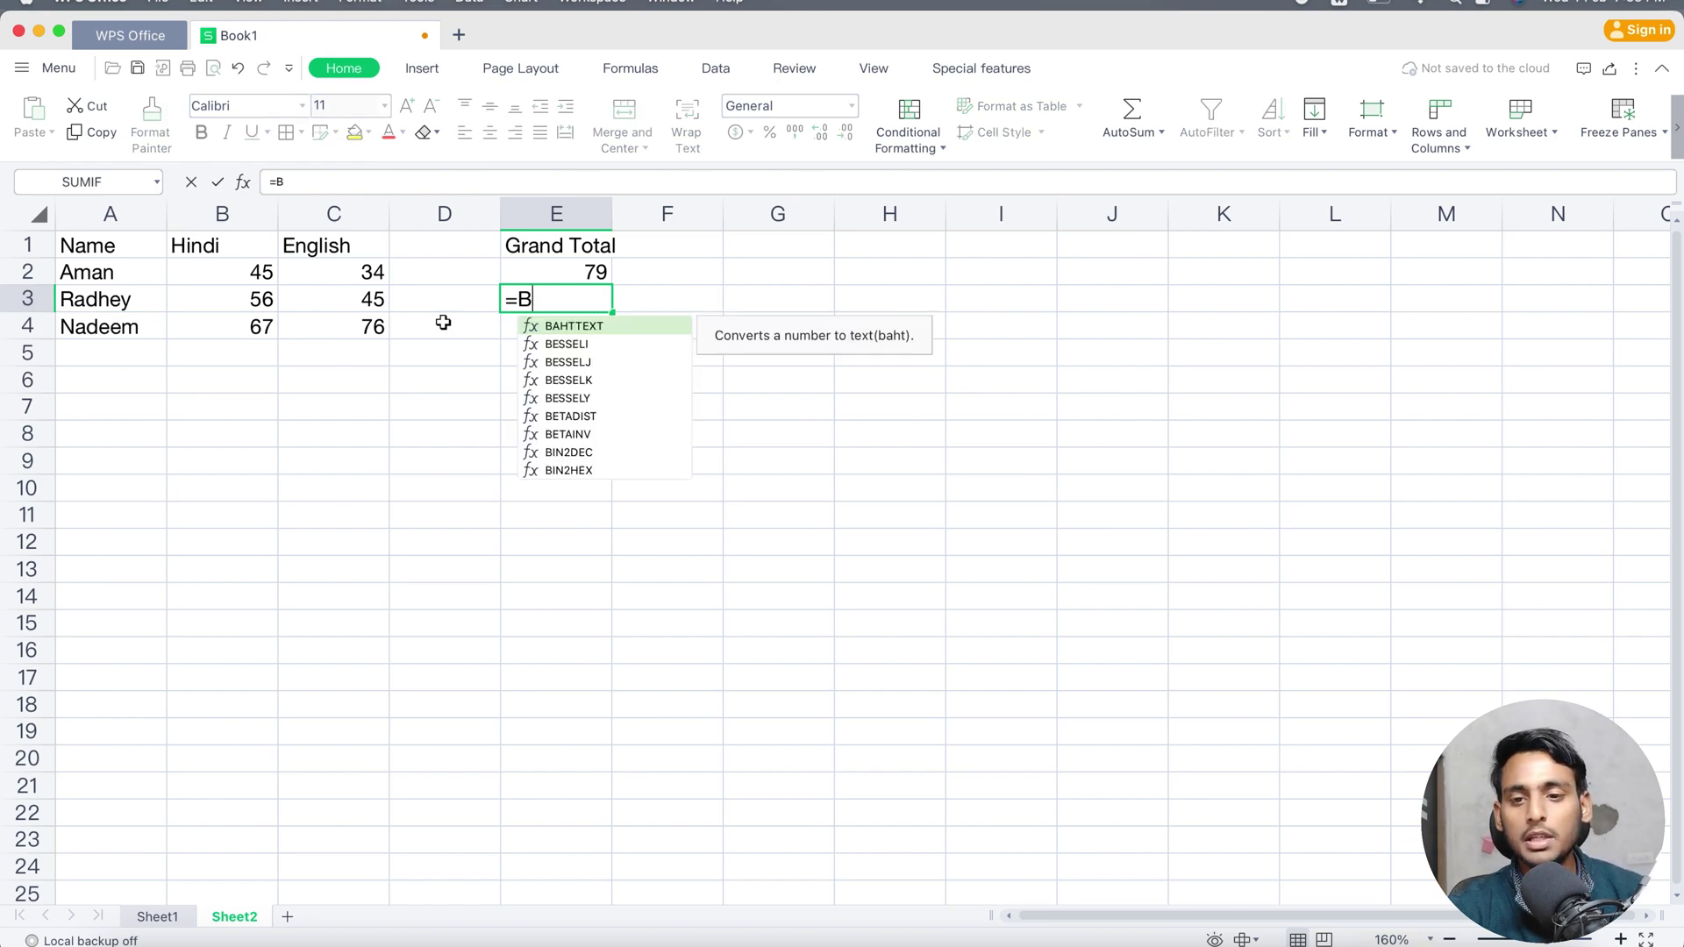
text(3+)
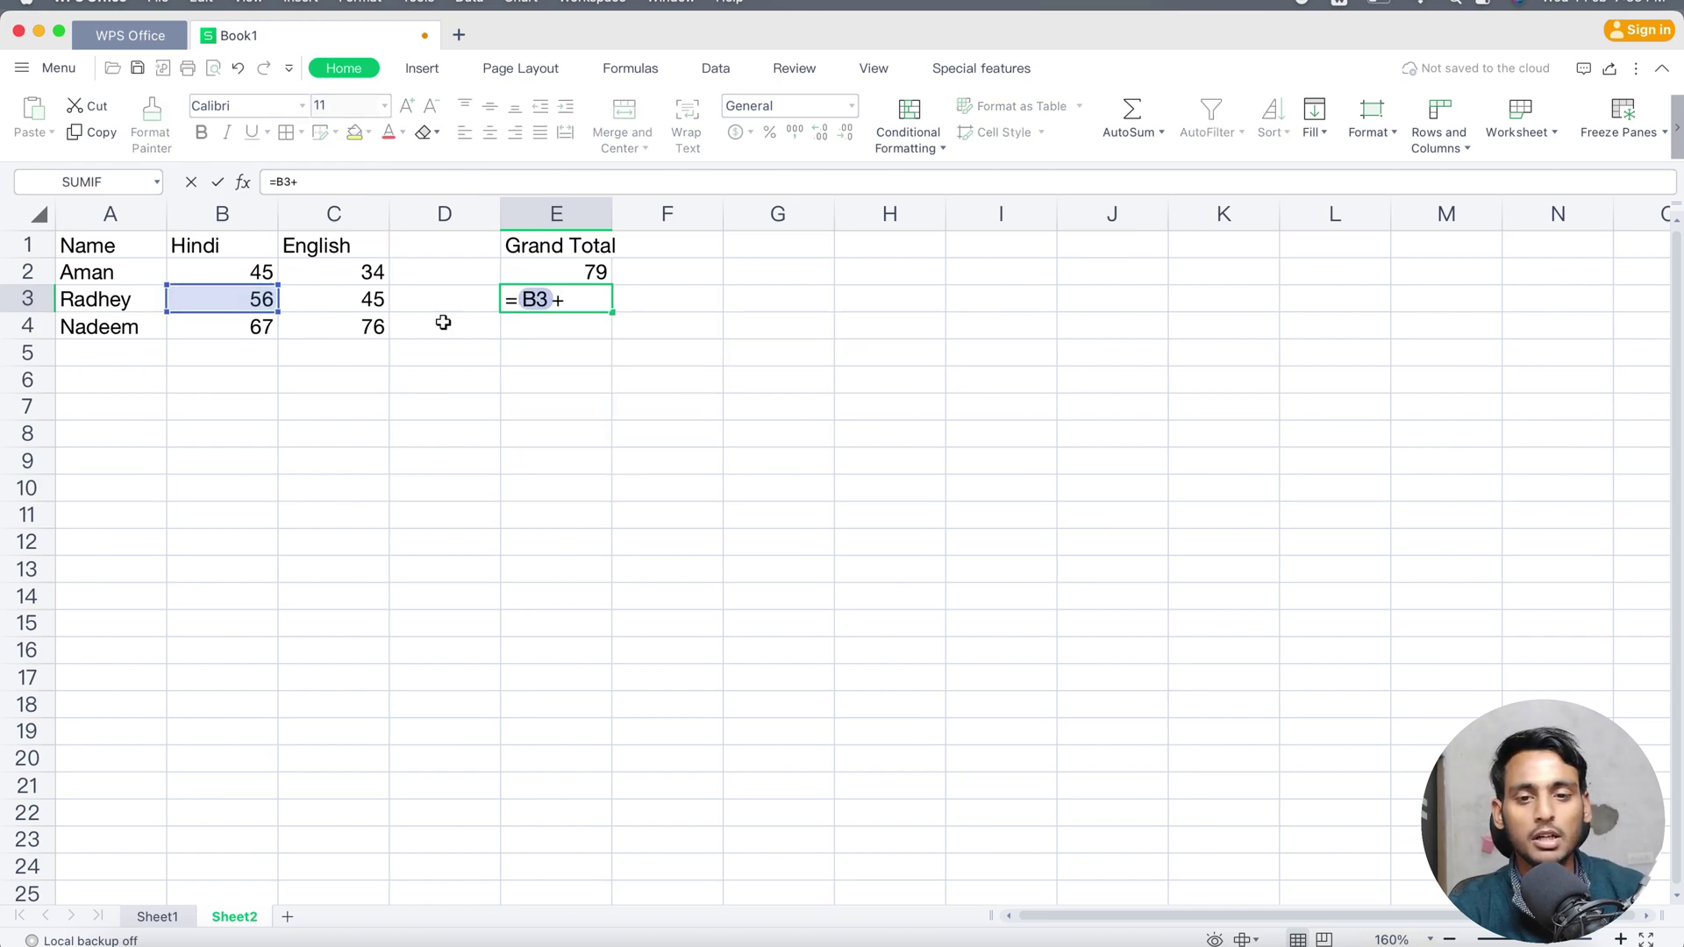
text(C3)
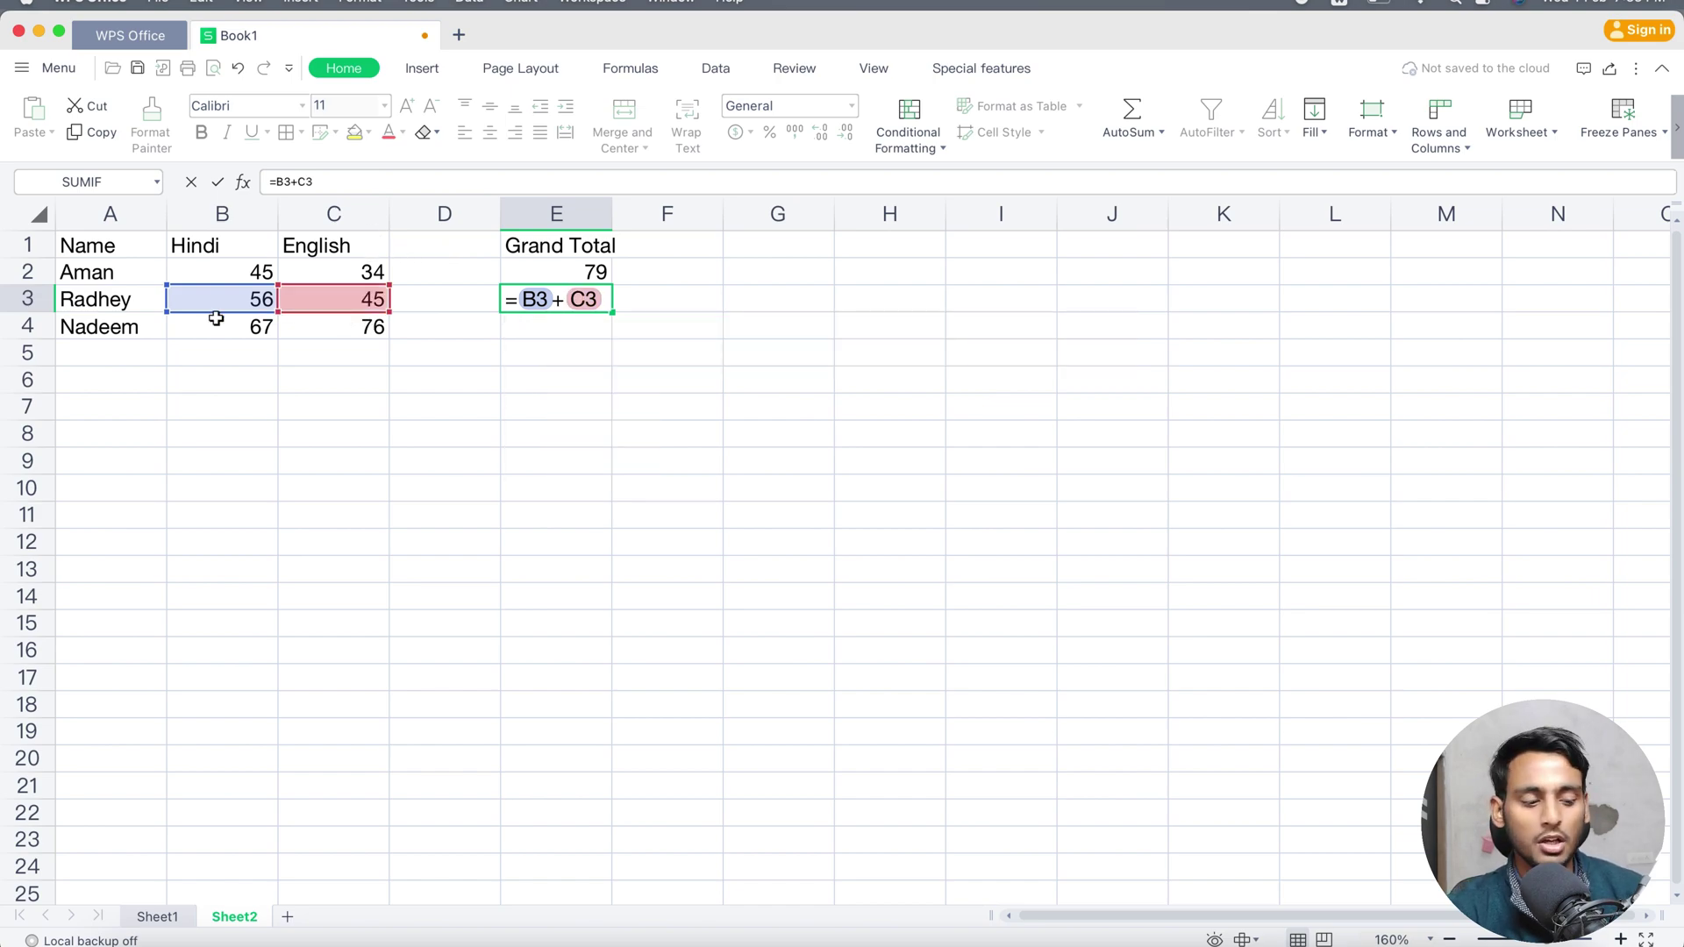
key(Return)
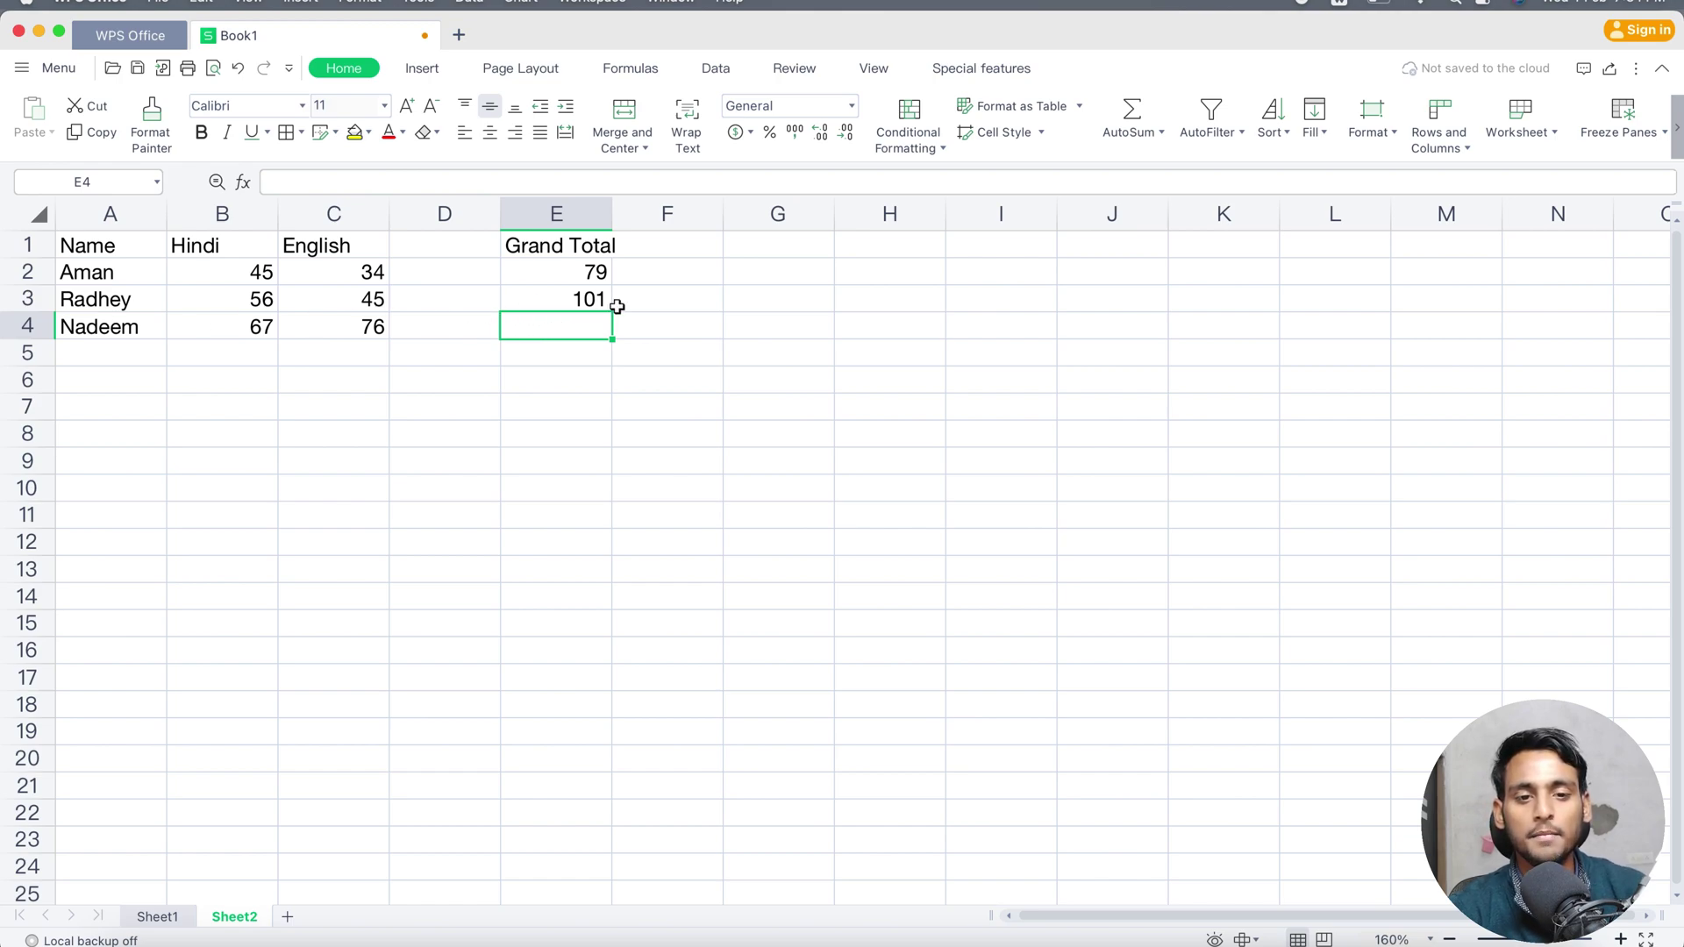
- Enter the formula =B4+C4 in cell E4 for the third student's Grand Total
text(B4)
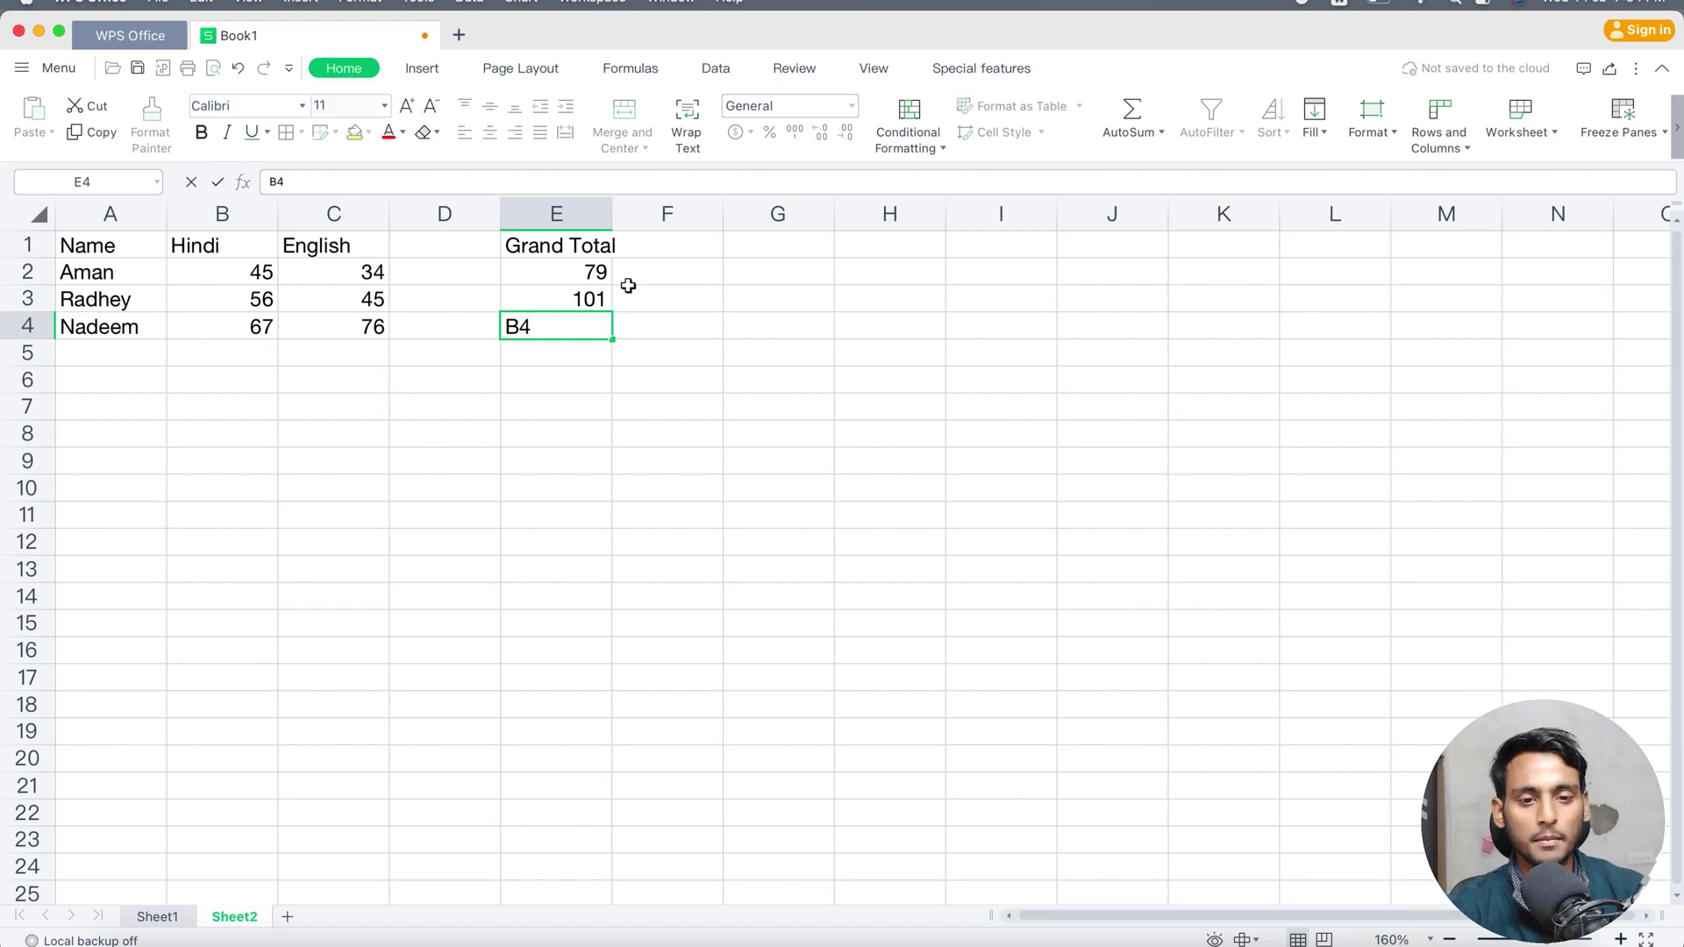
key(Escape)
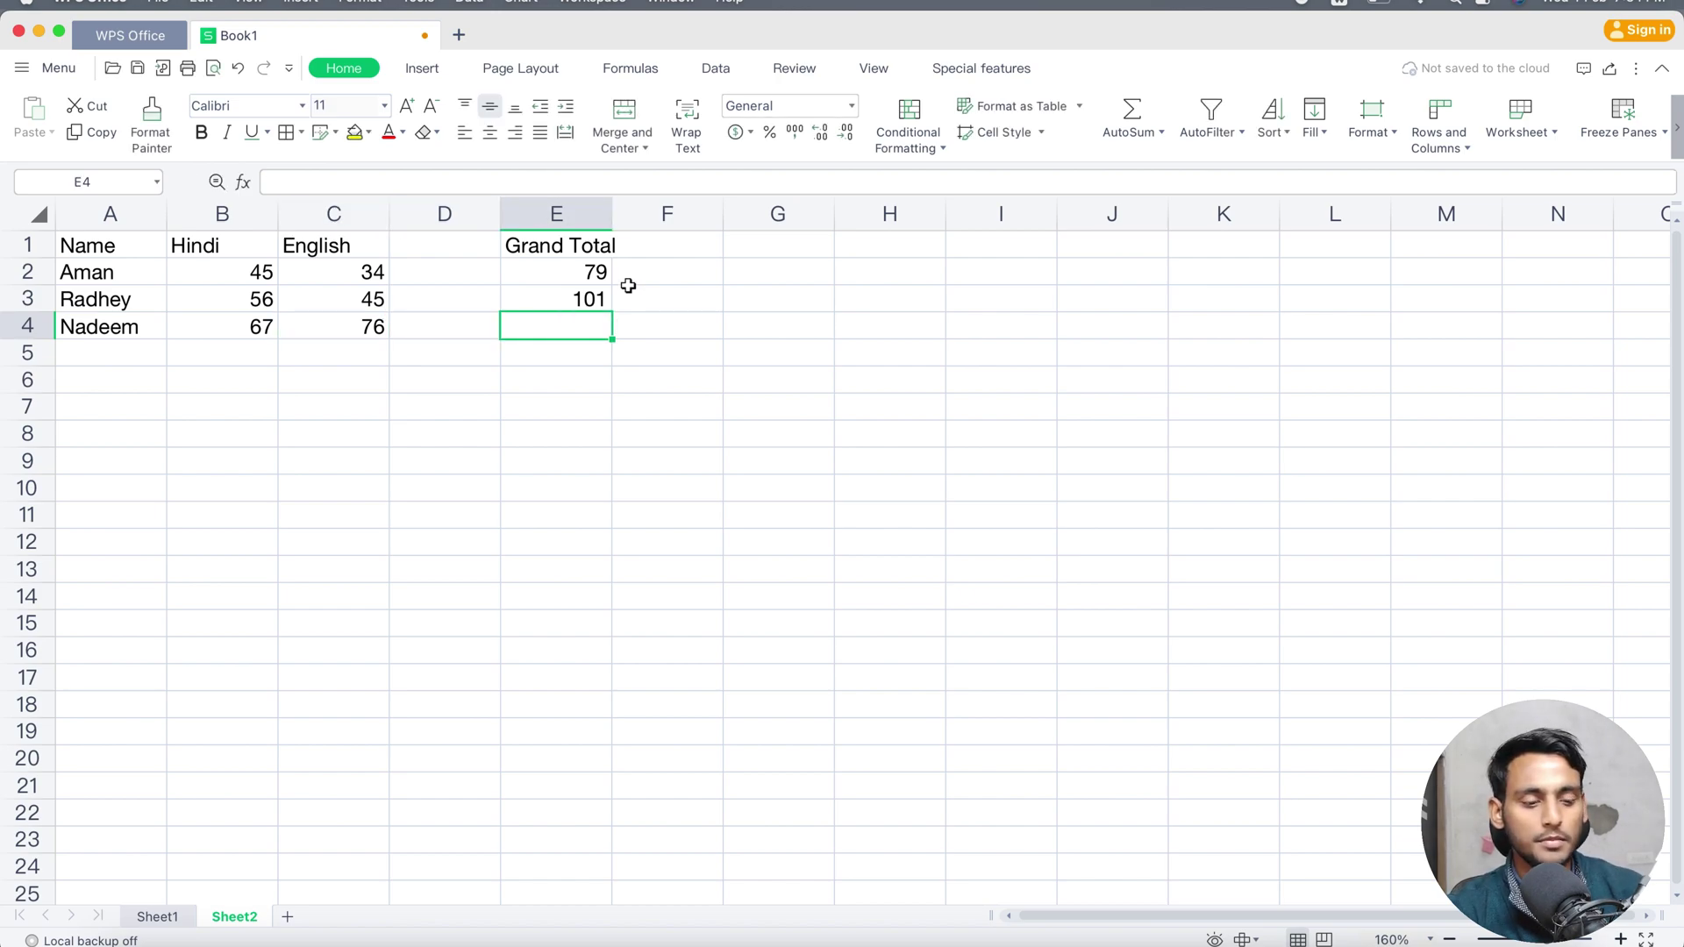
text(=B4)
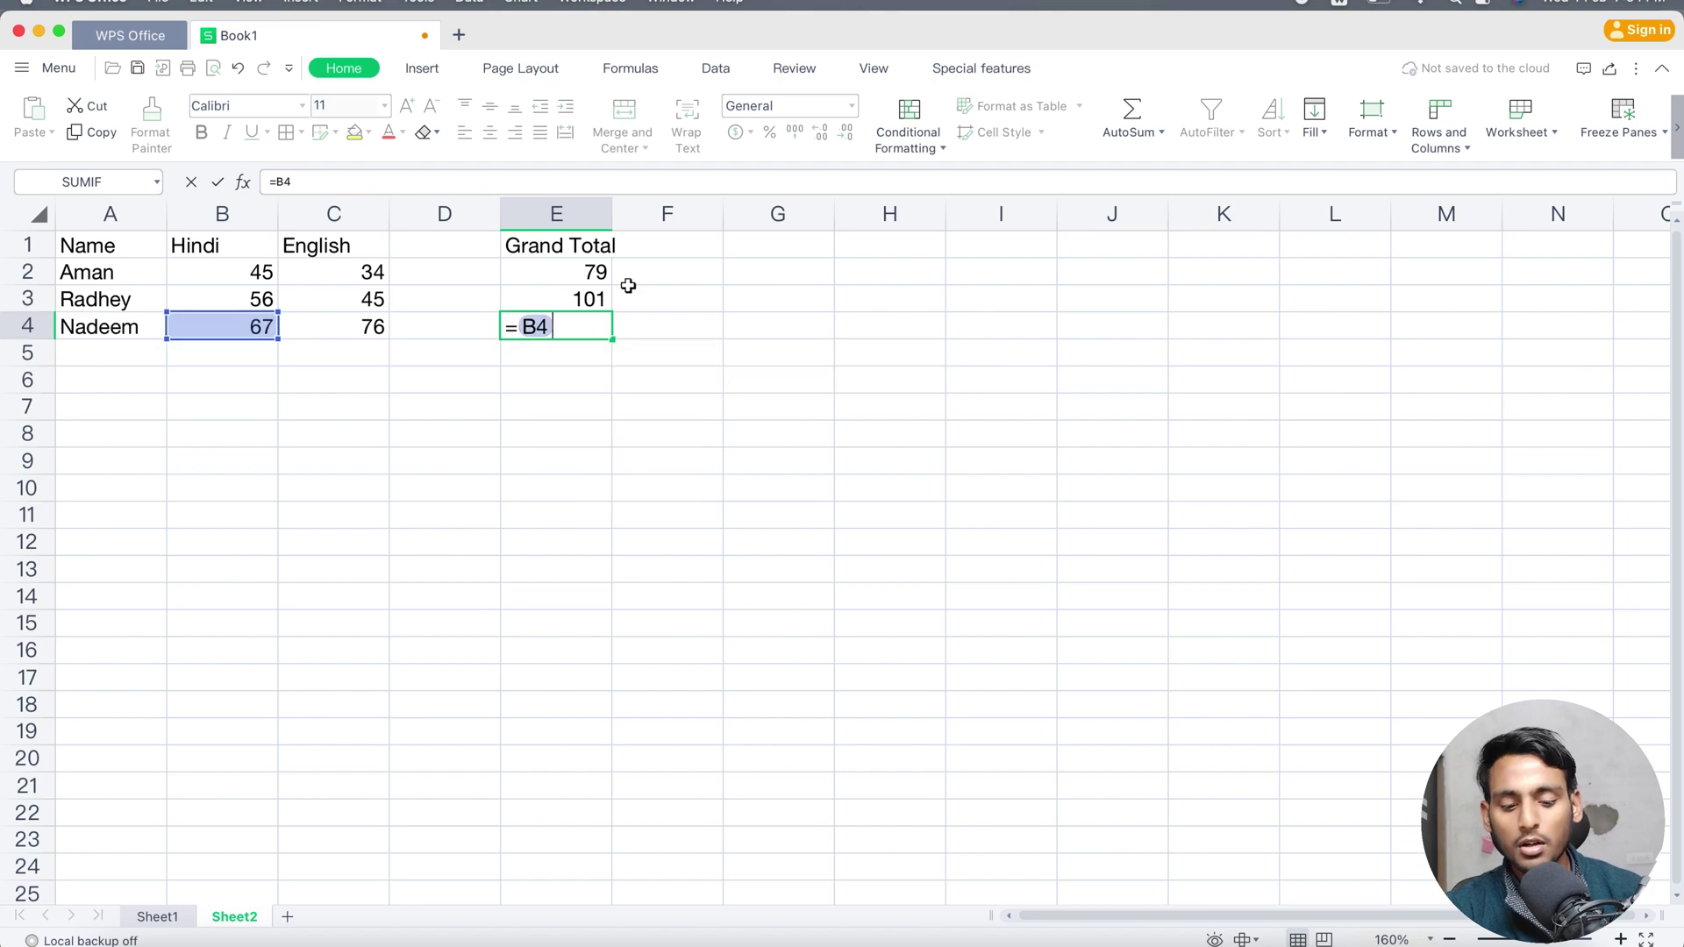
text(+)
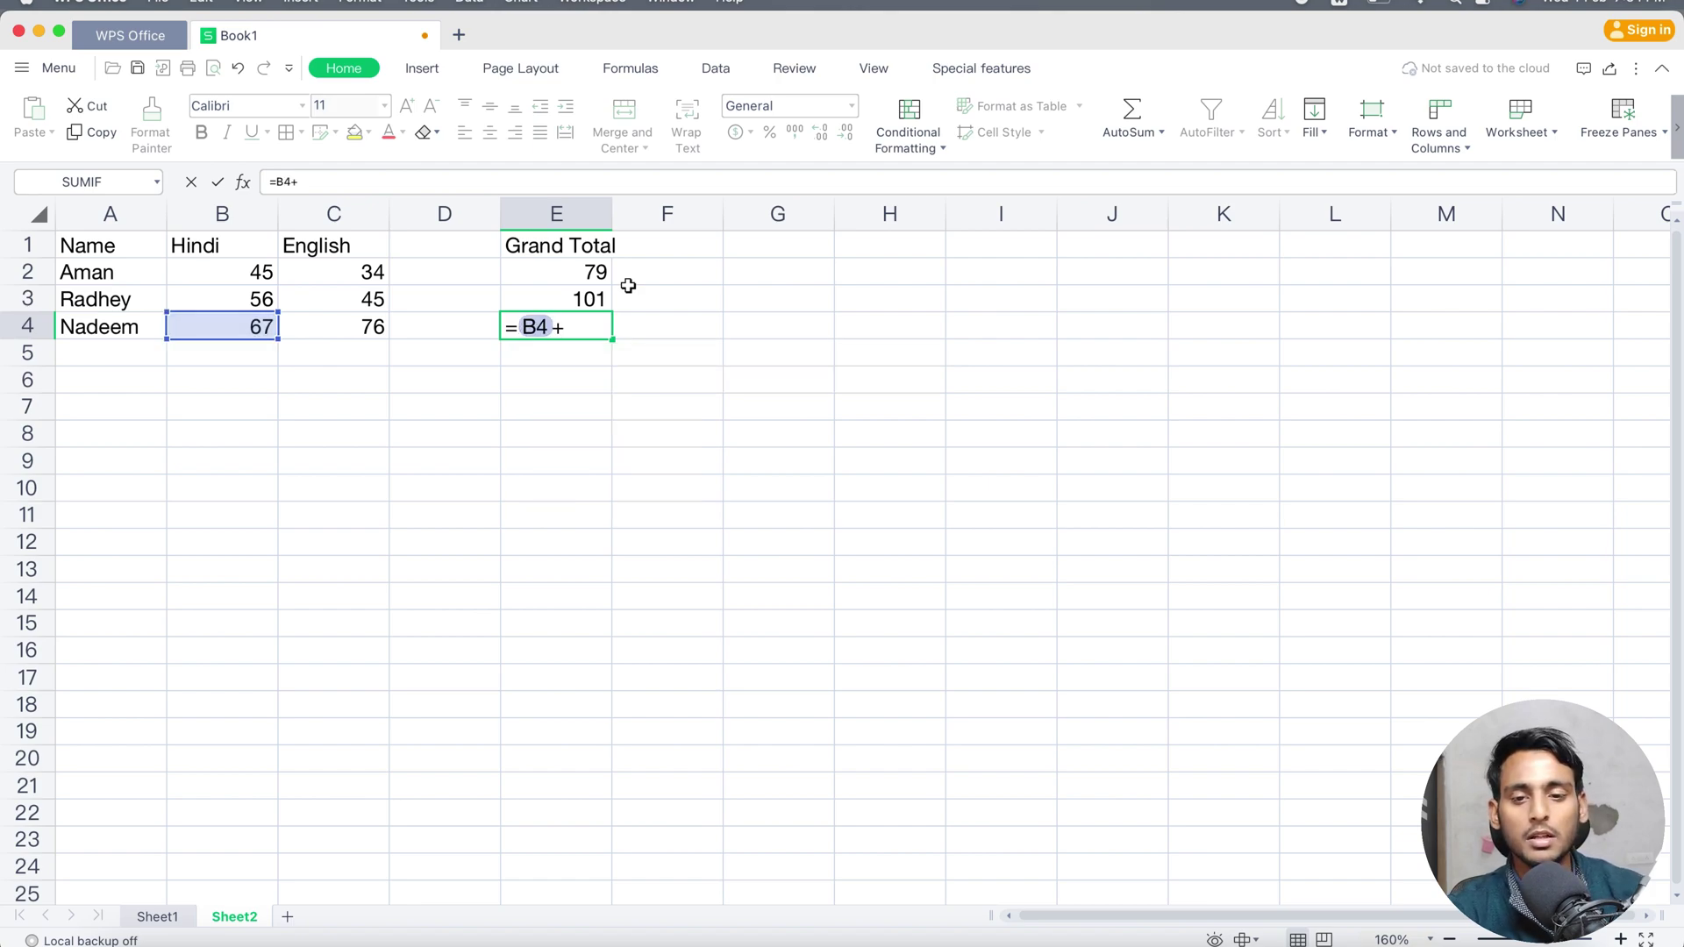
text(c)
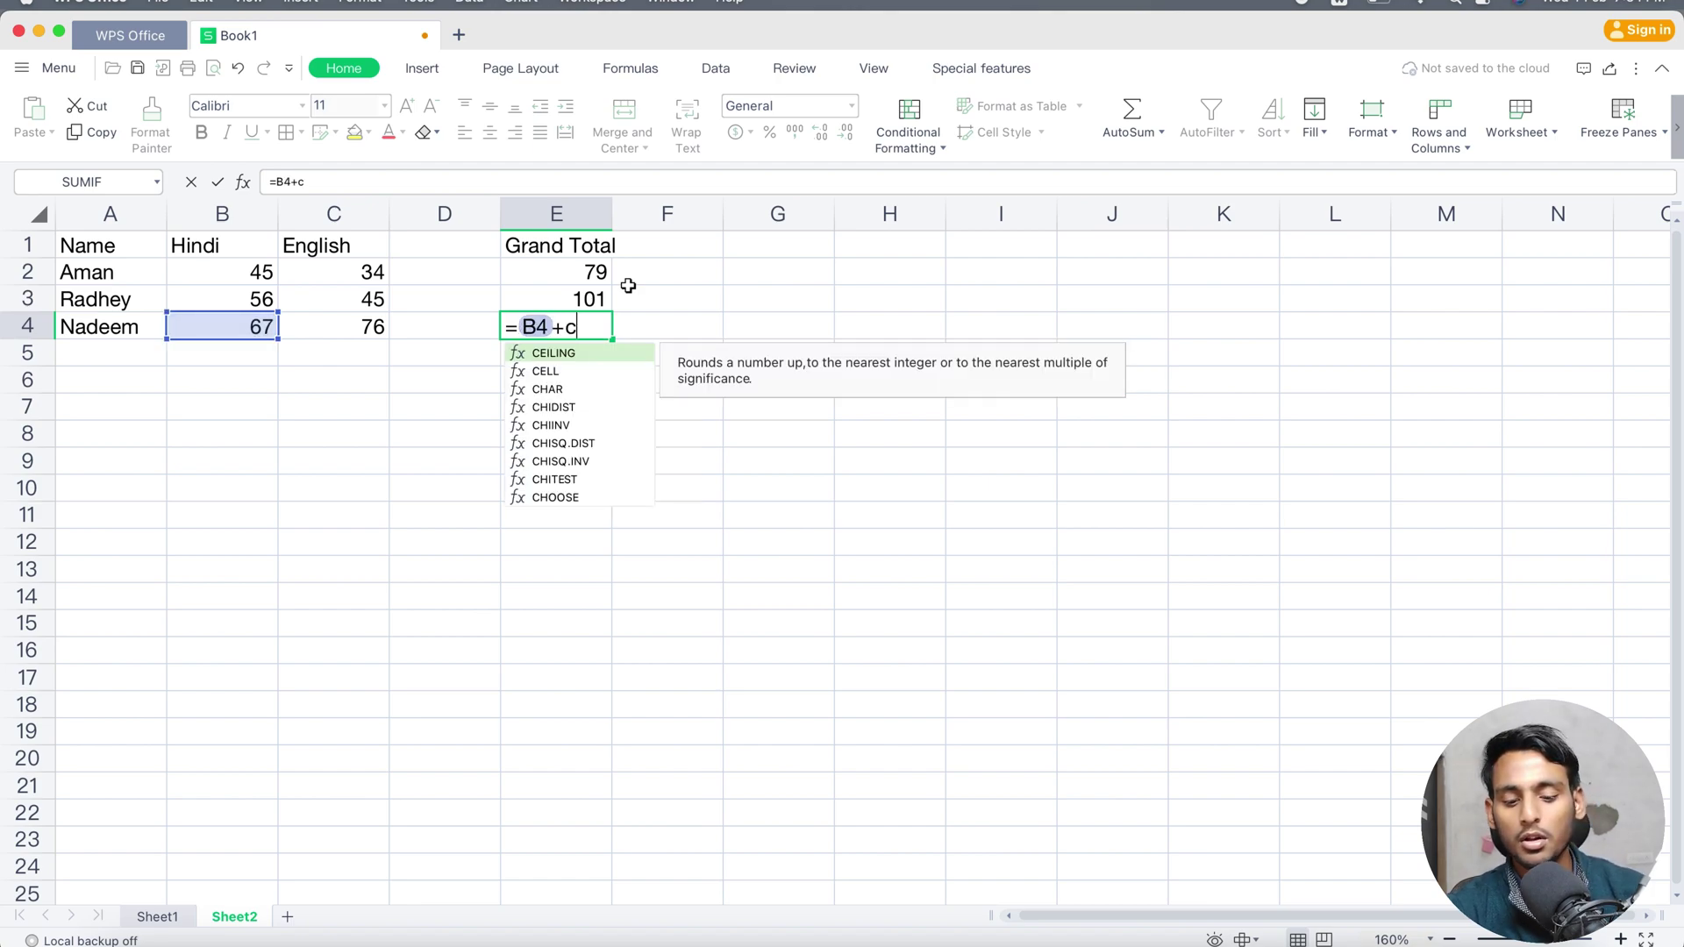
key(Up)
text($)
key(BackSpace)
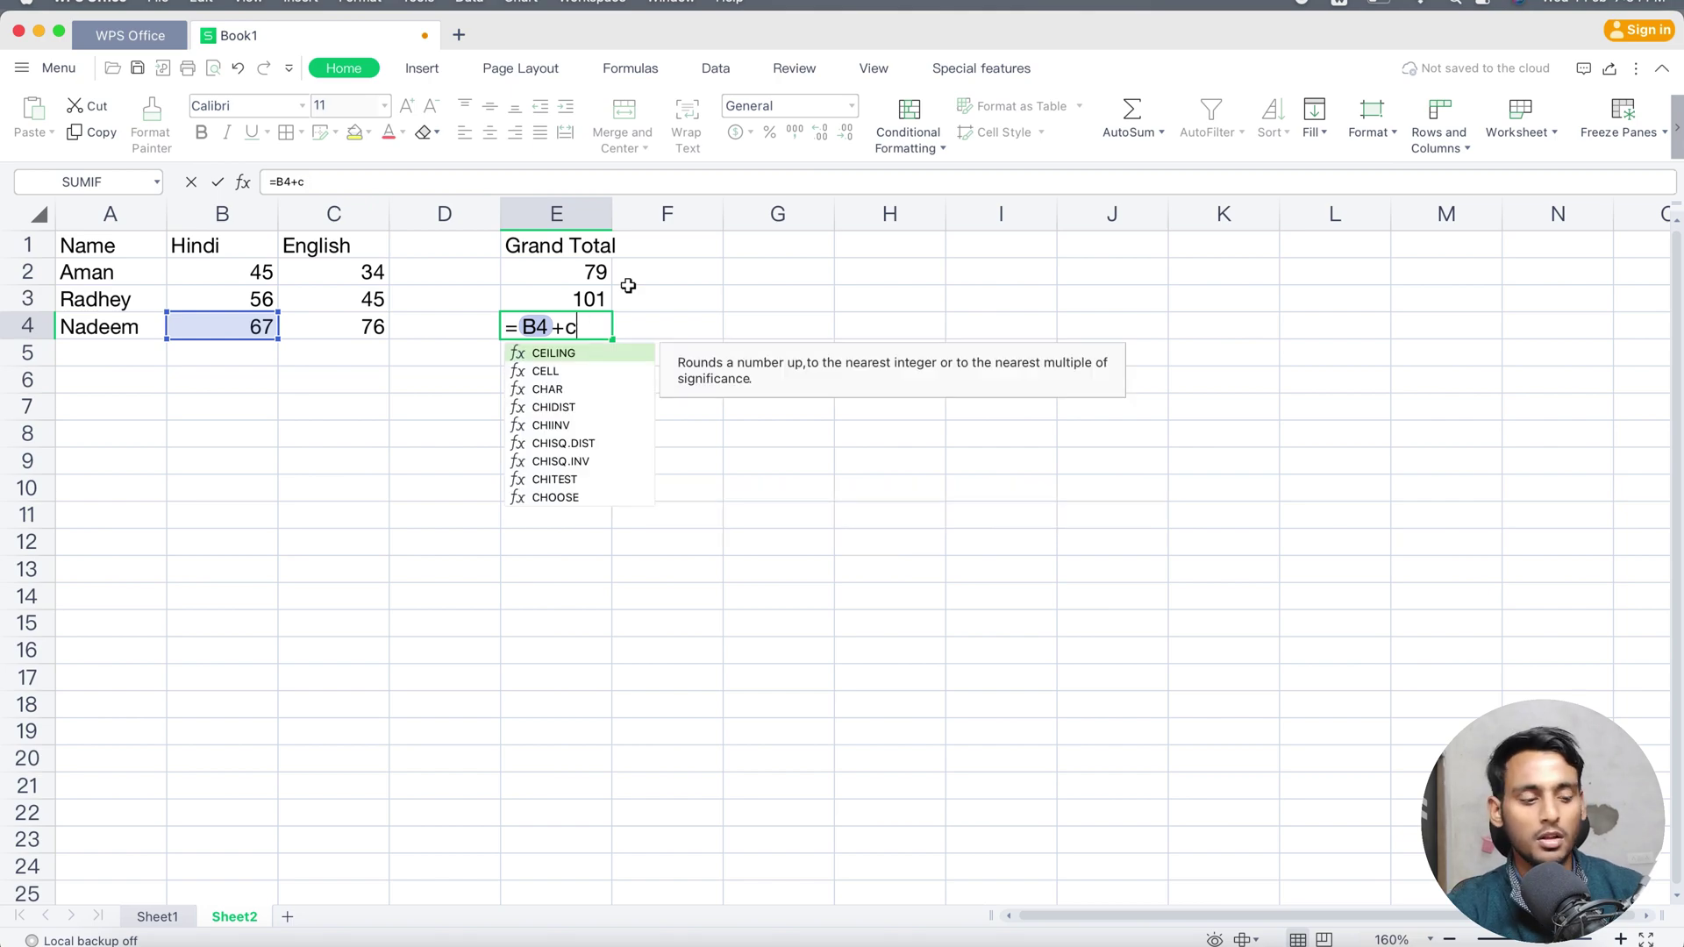
text(4)
key(Return)
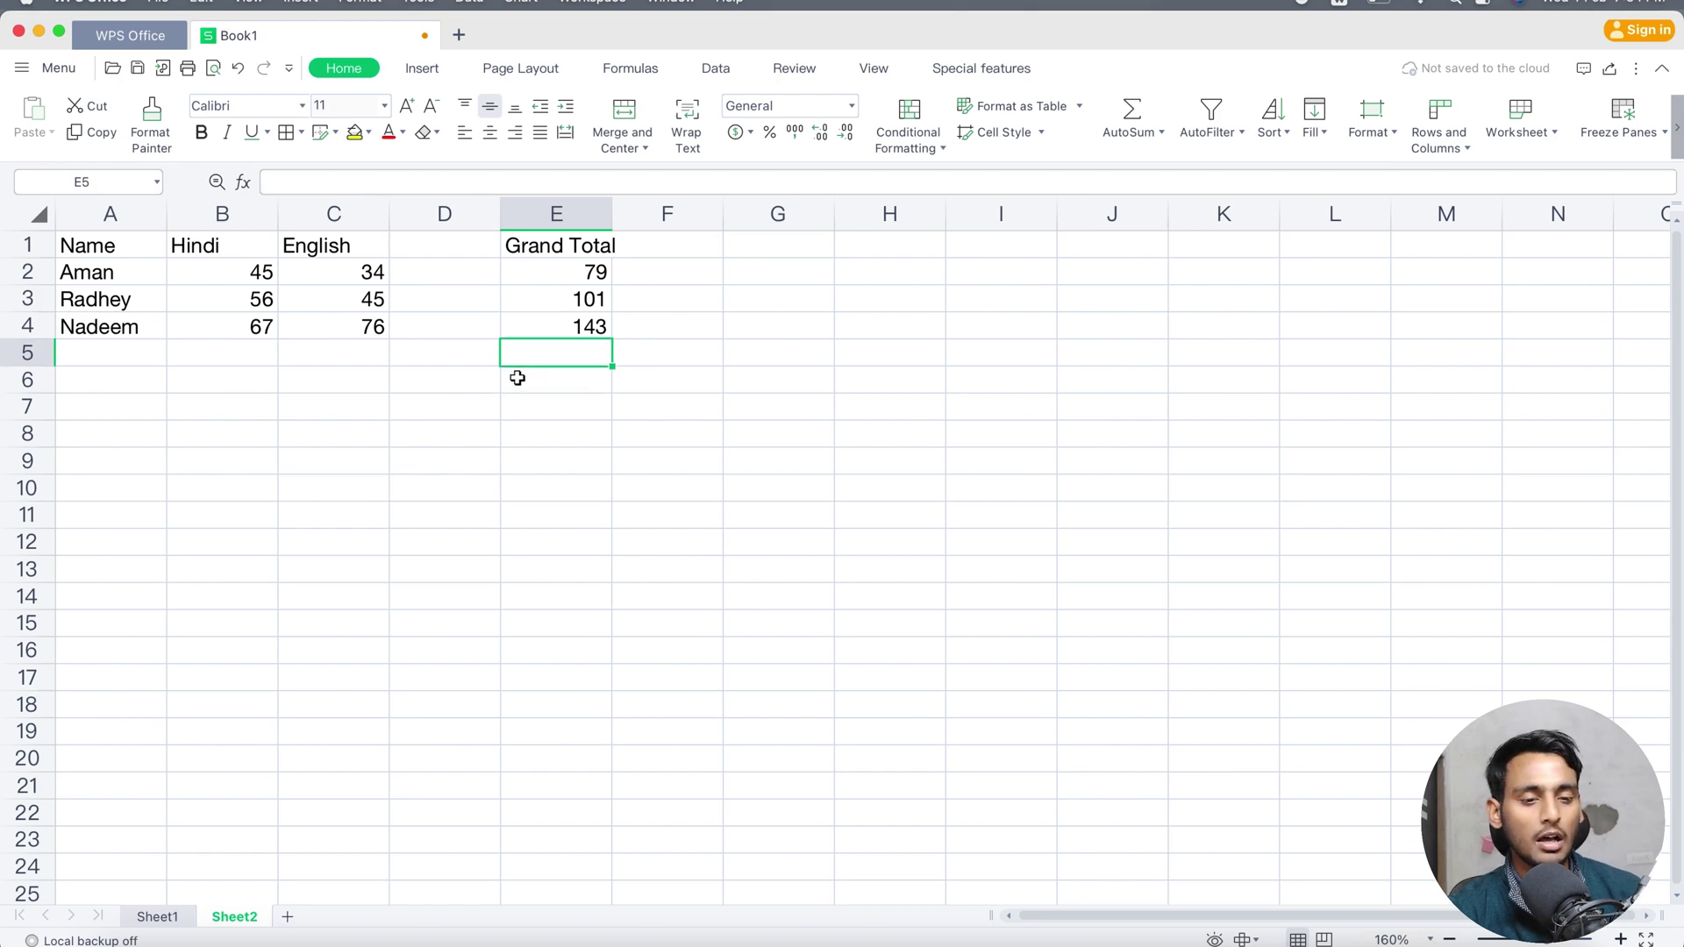
- Add the first student's marks with the SUM function by entering =sum(b2+c2) in cell C6
key(Left)
key(Left)
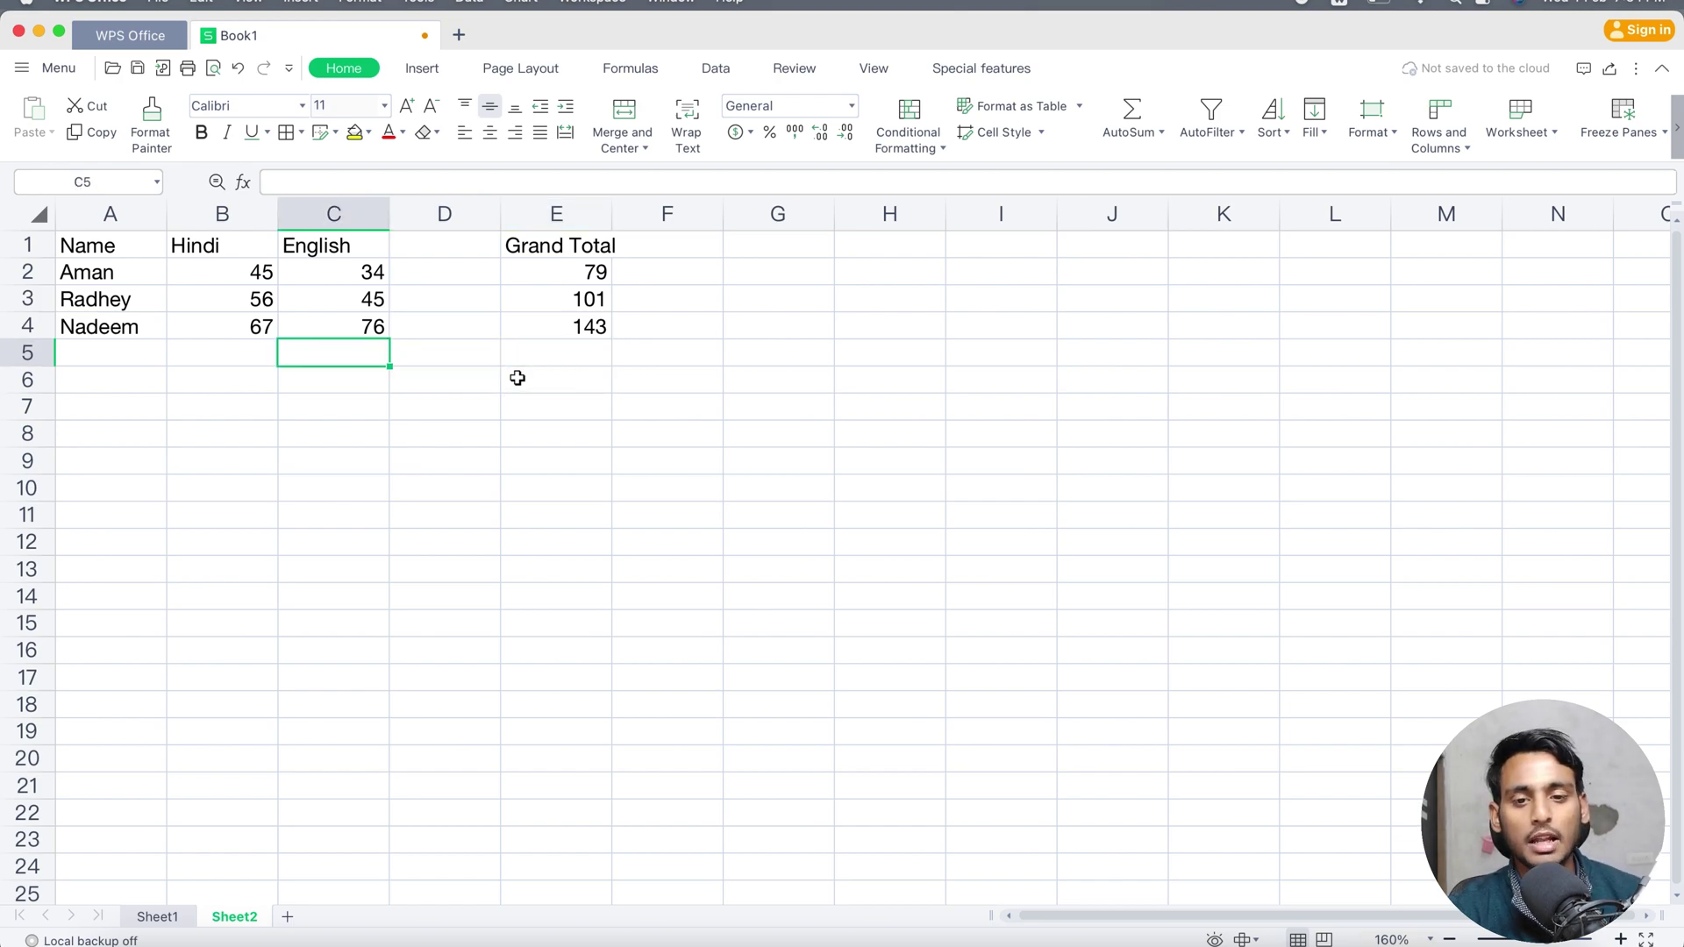
key(Down)
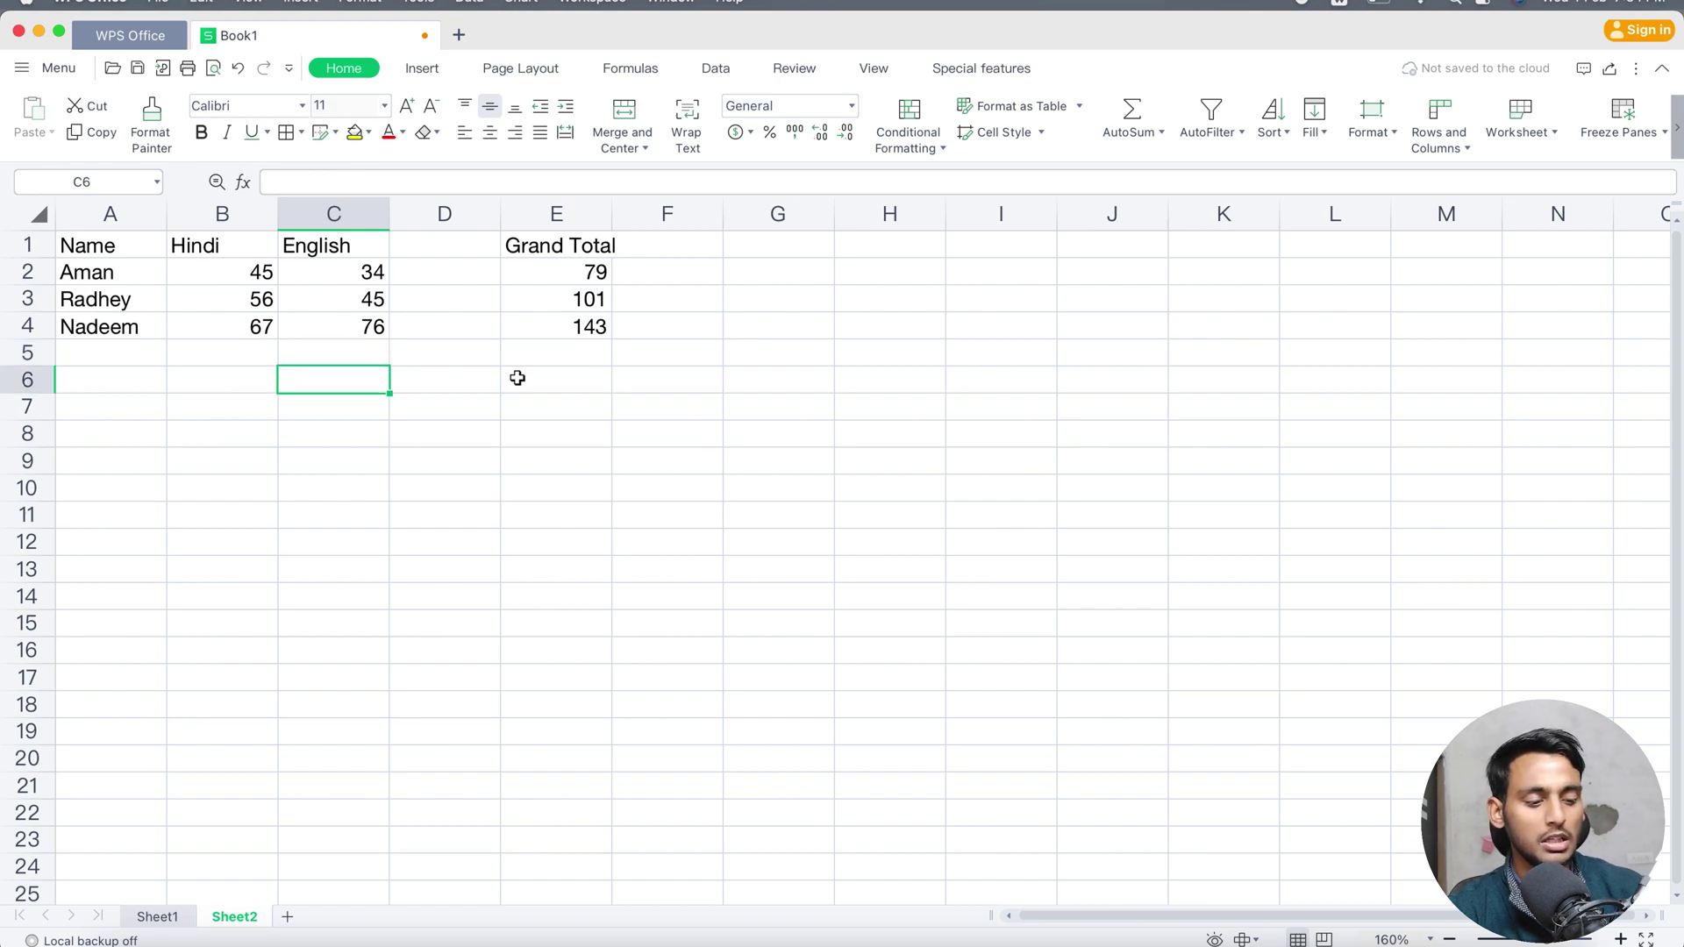
text(=sum)
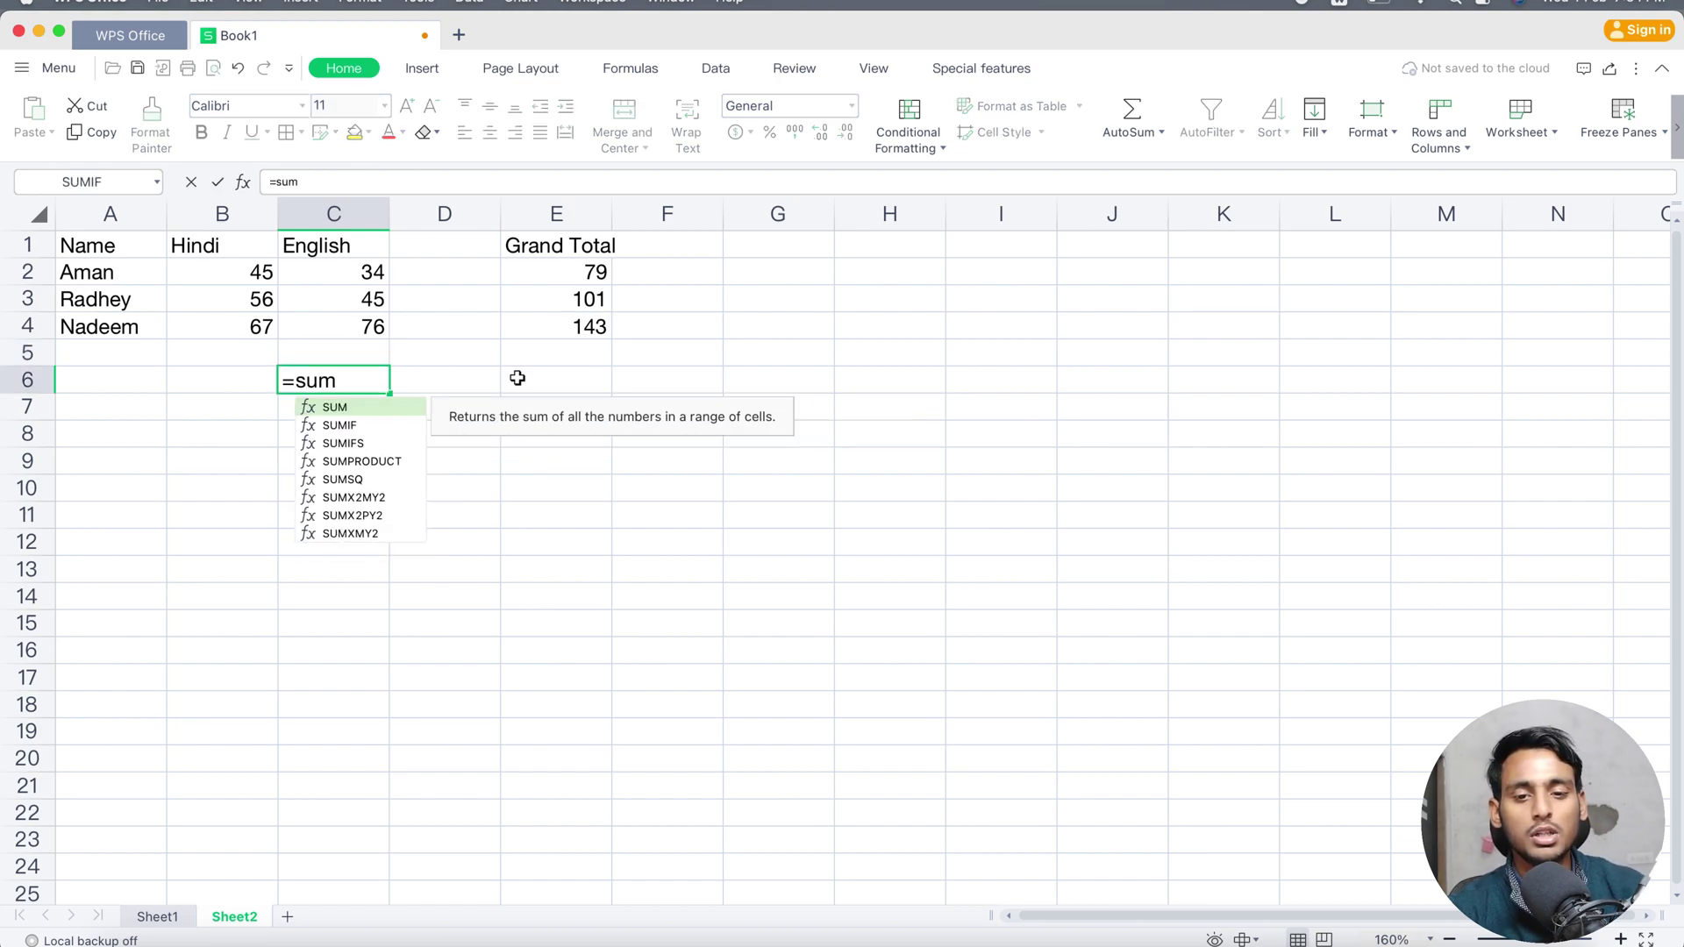
text(()
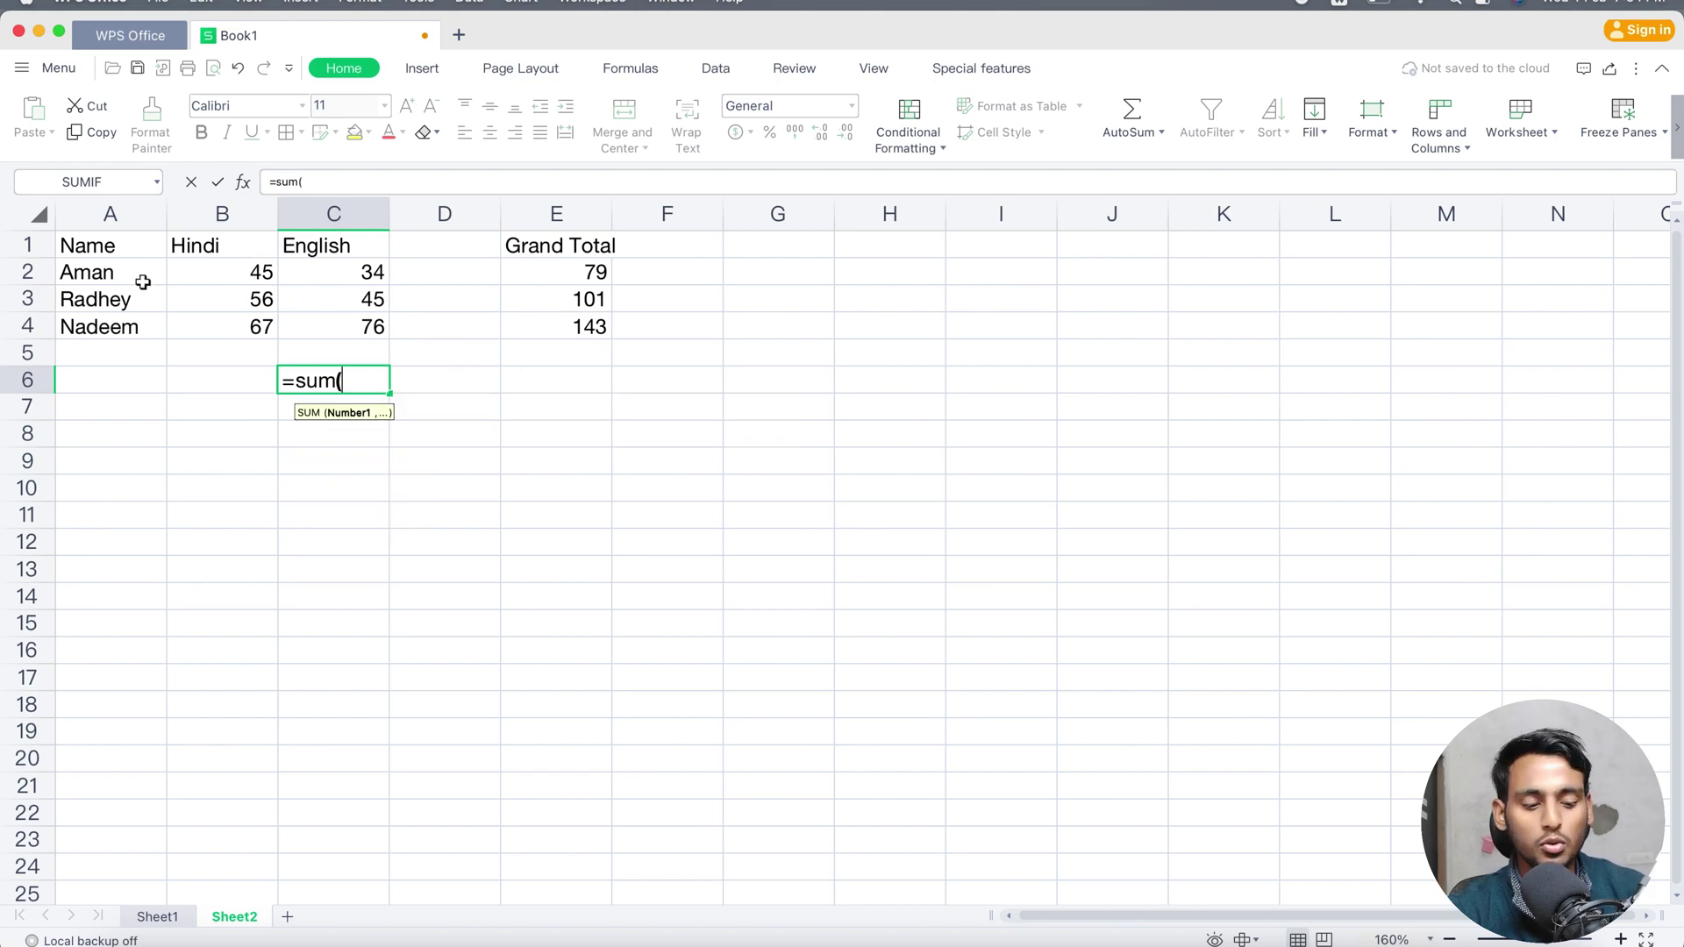
text(b2)
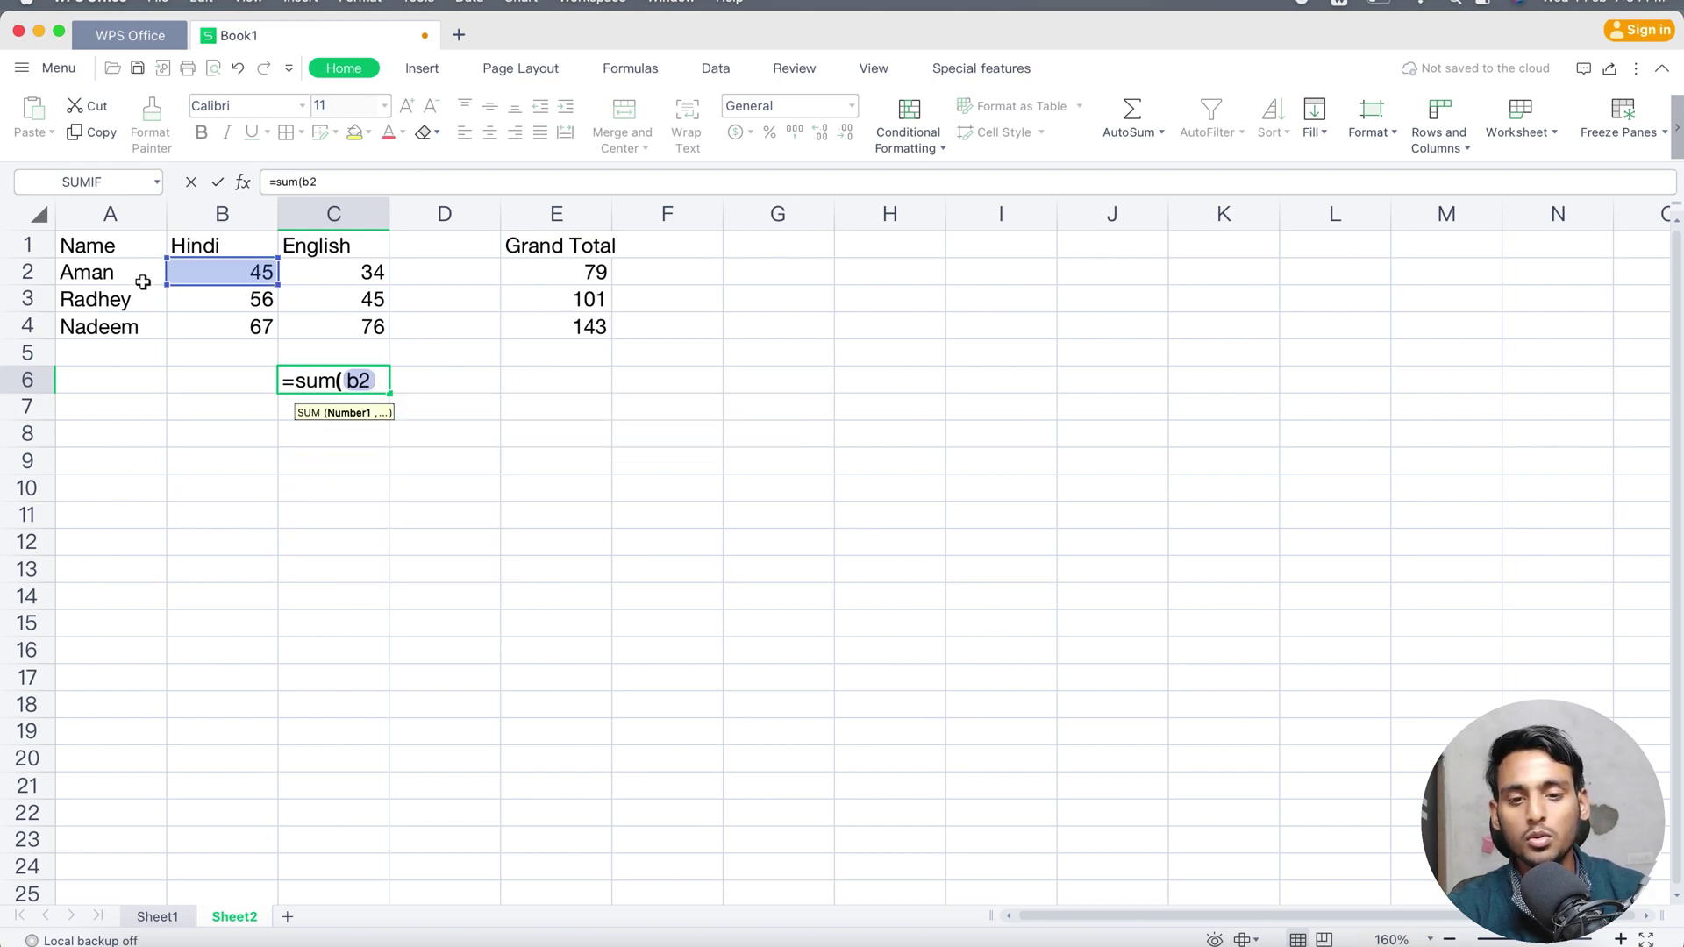
text(+)
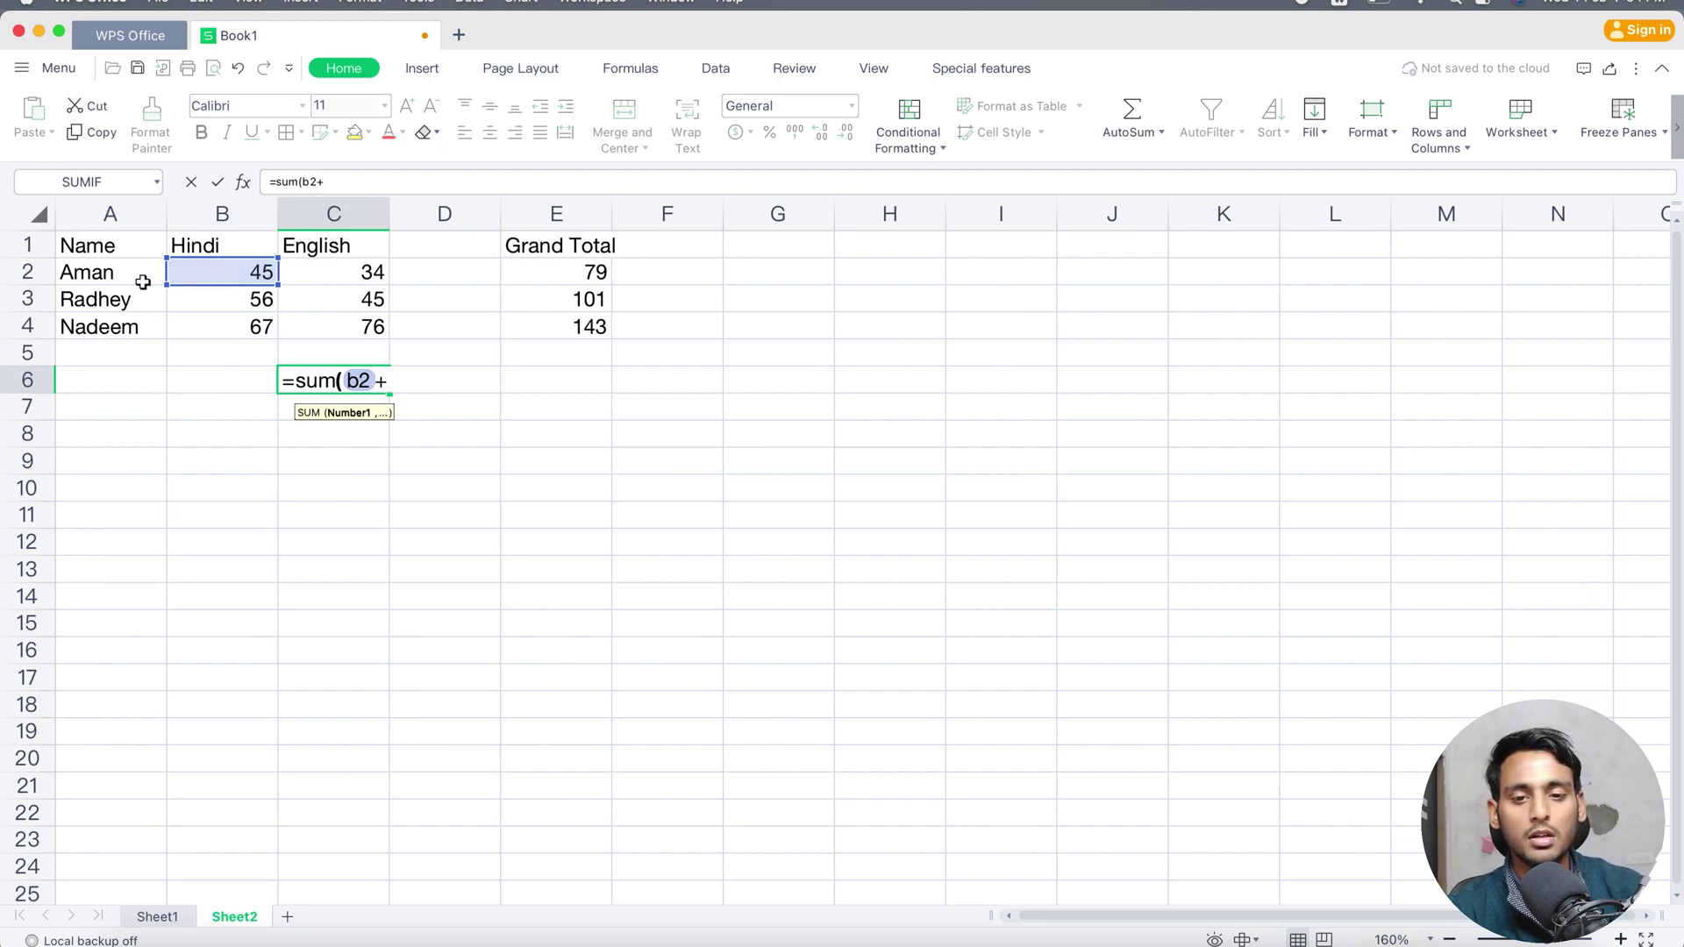
text(c2)
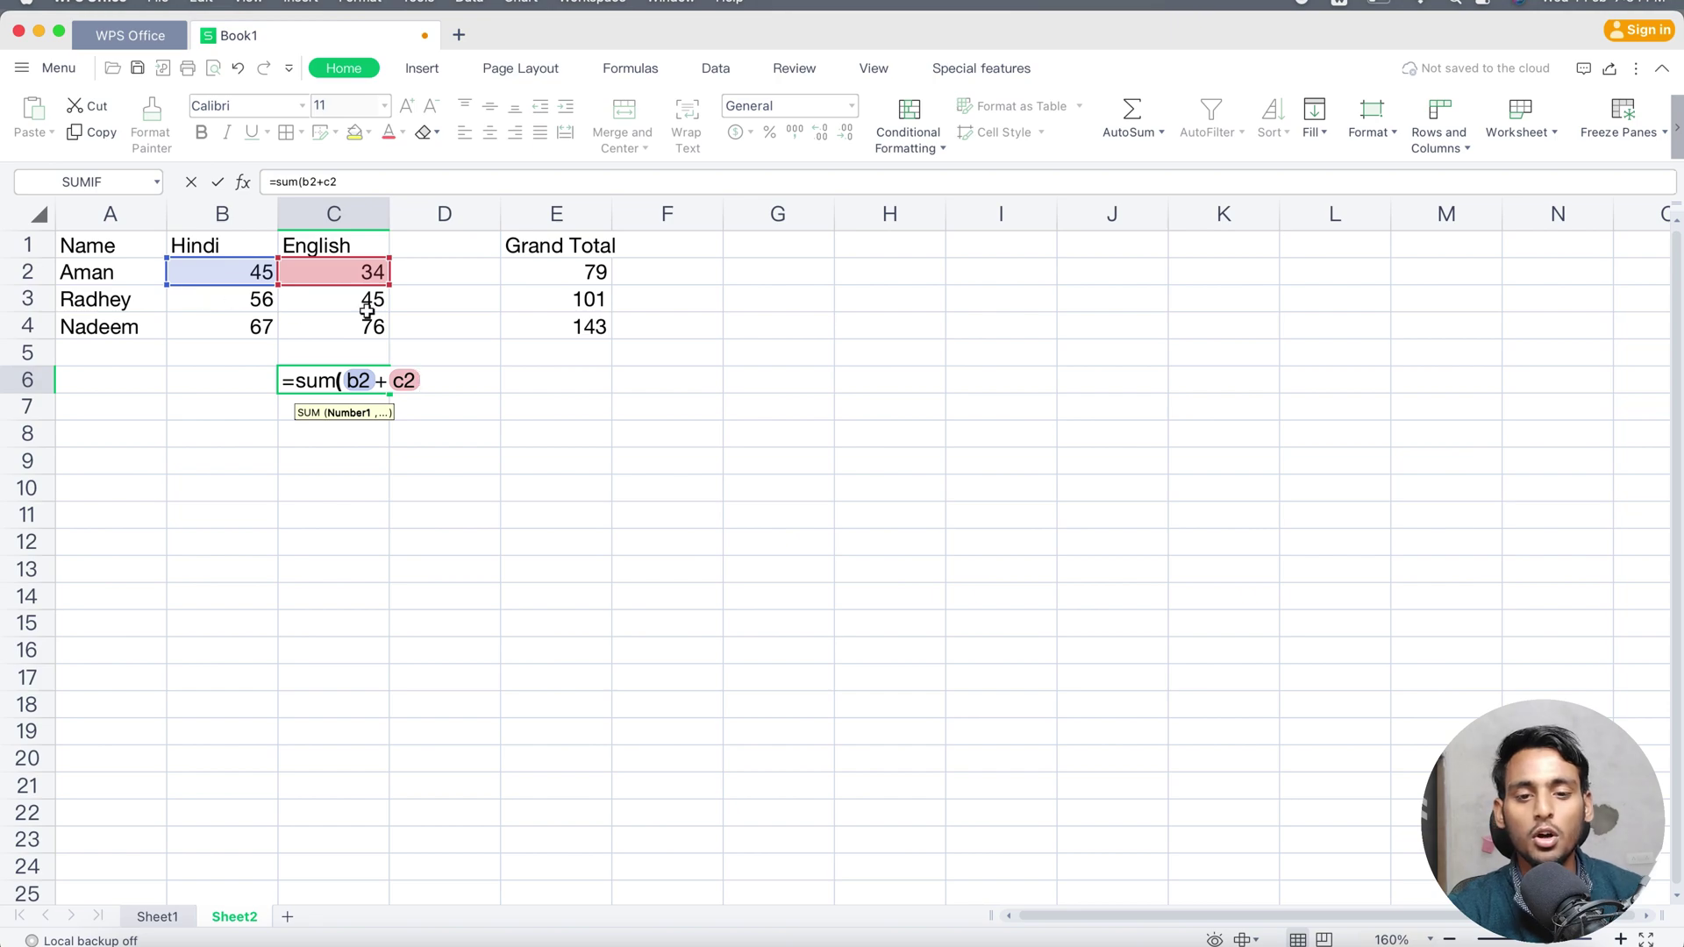
text())
key(Return)
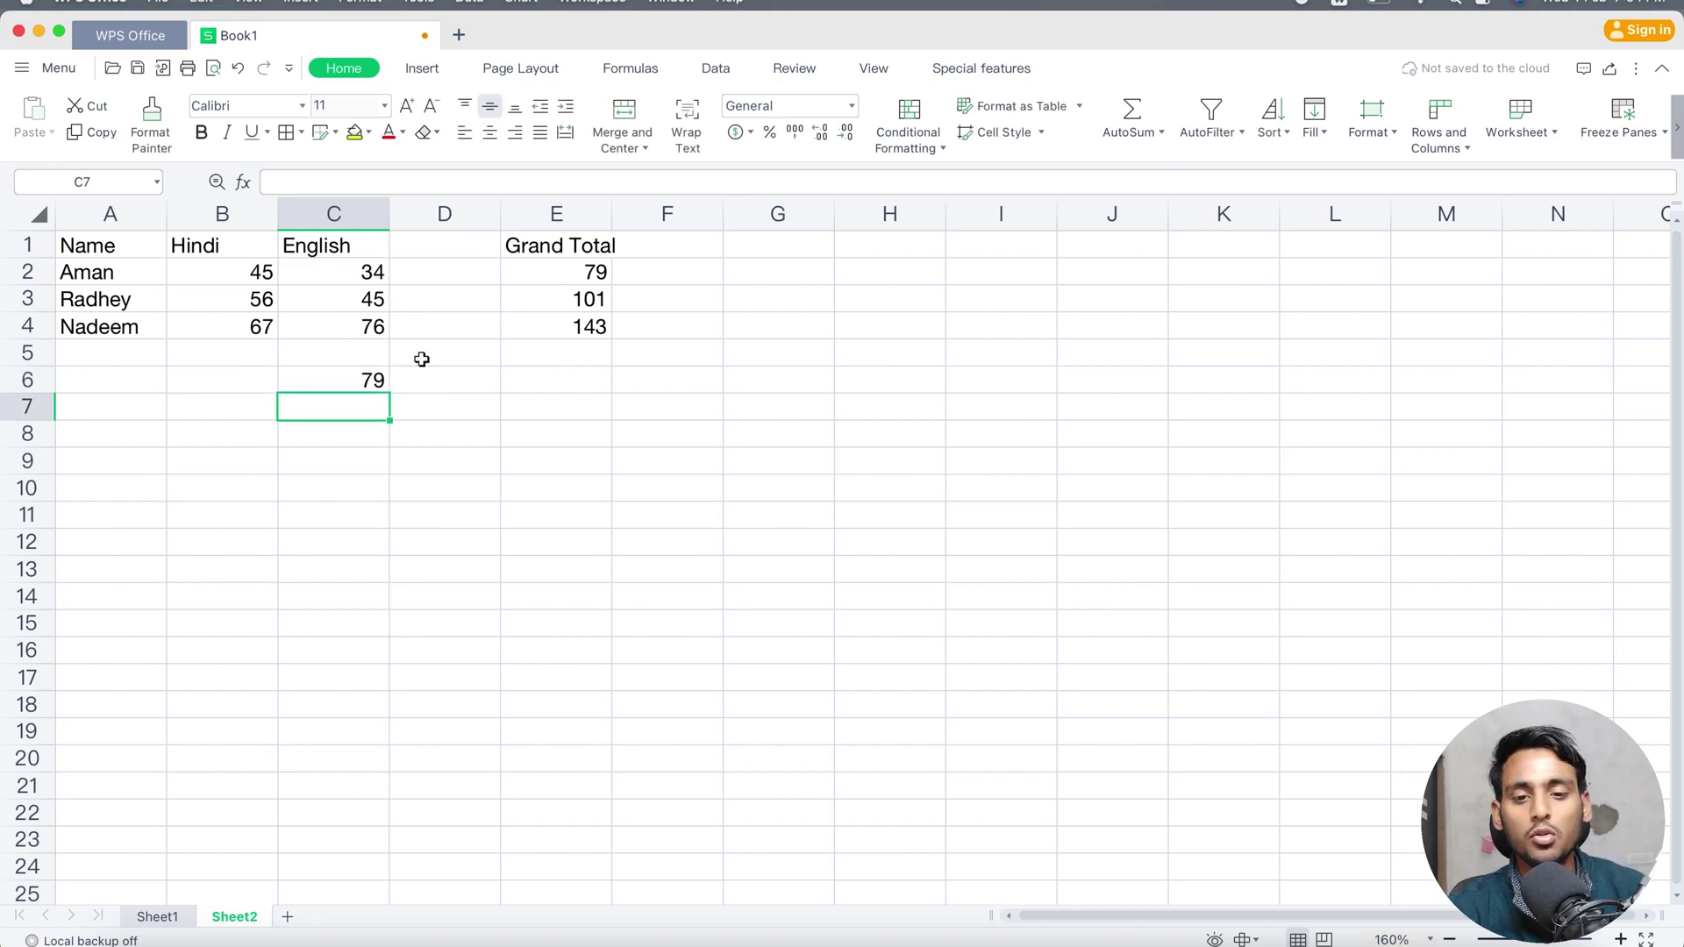
- Compare the SUM formula in cell C6 with the plain addition formula in cell E2
click(368, 382)
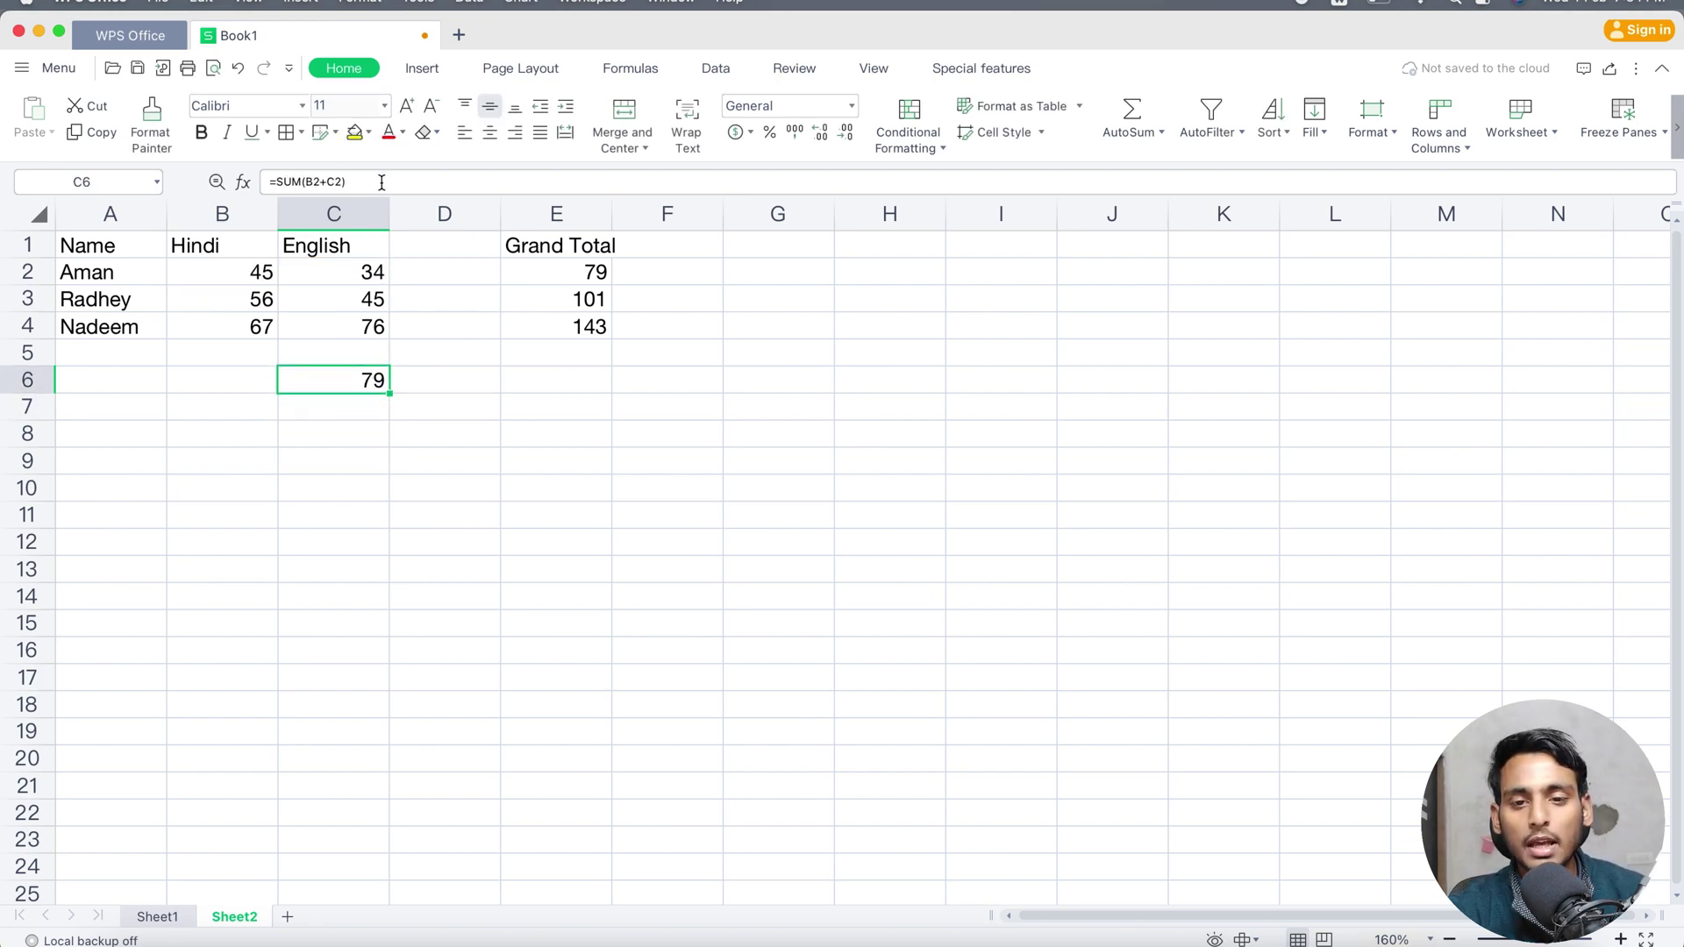
drag(380, 182, 268, 182)
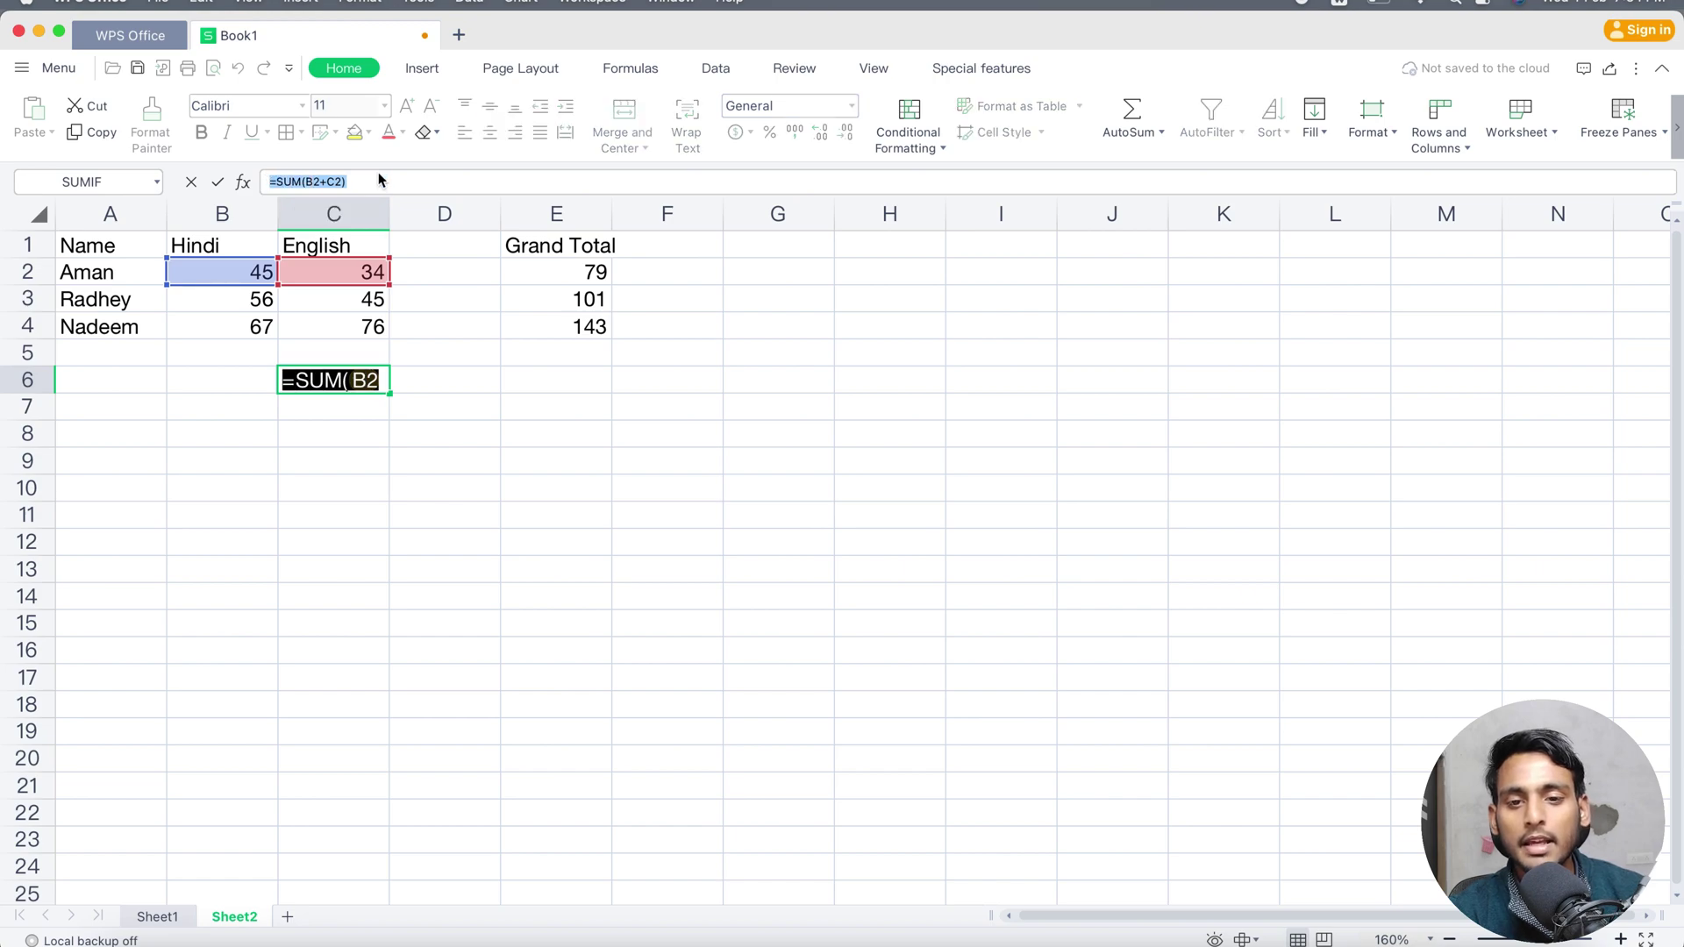
click(546, 276)
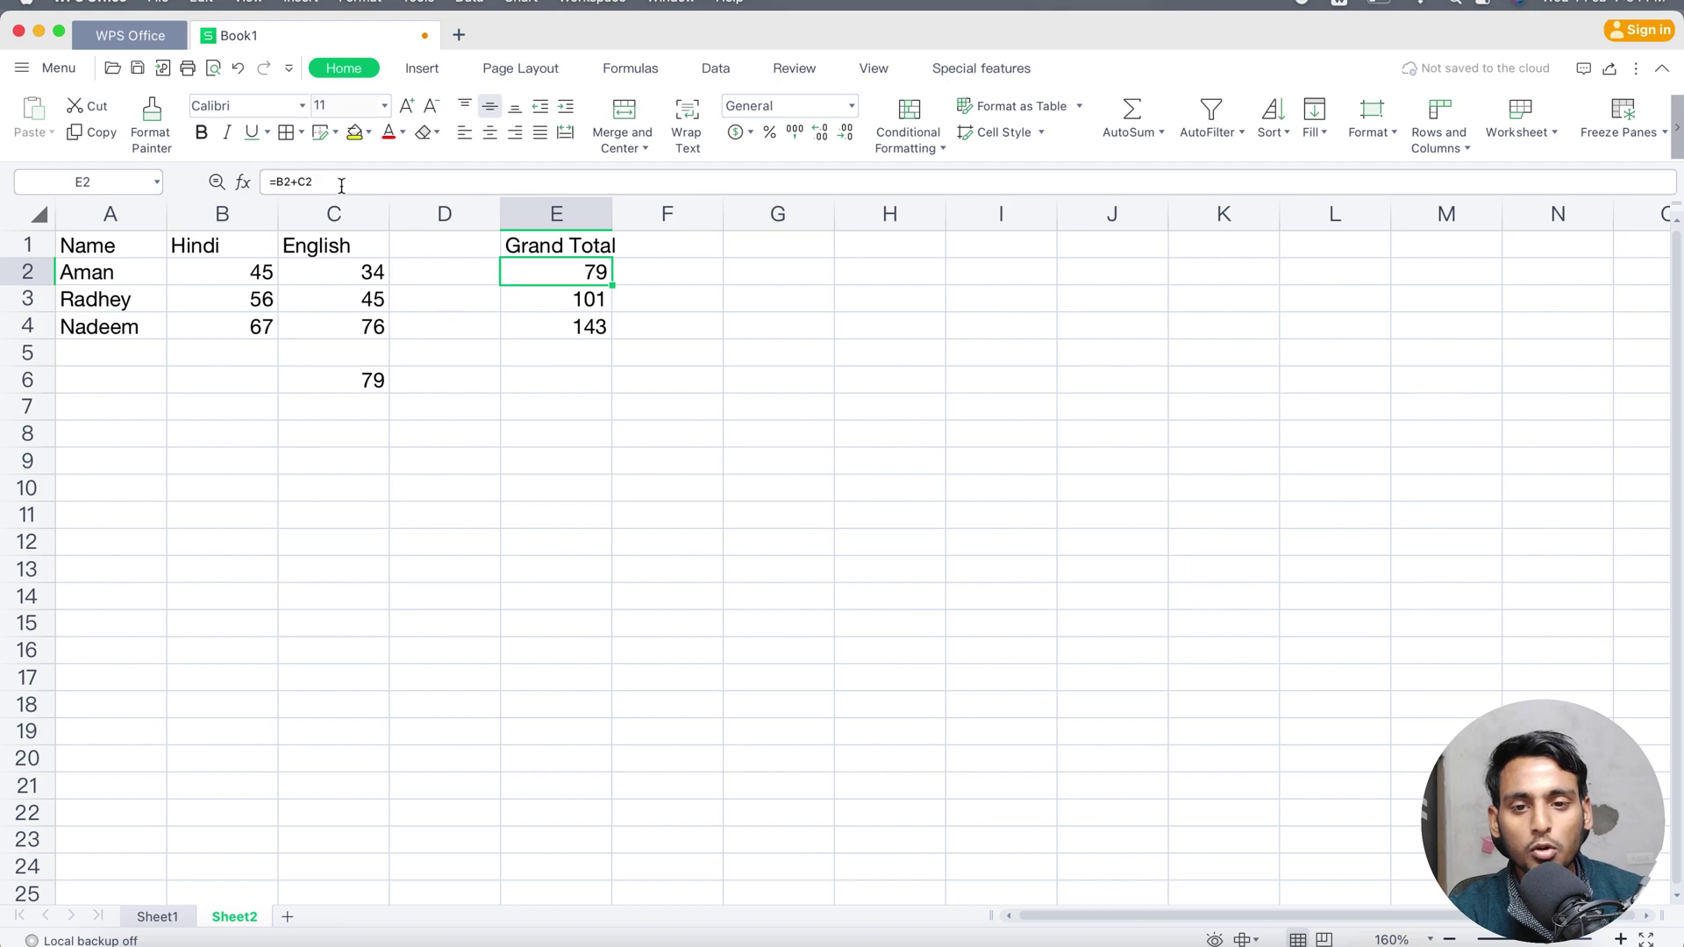
click(370, 386)
drag(354, 186, 253, 178)
click(597, 274)
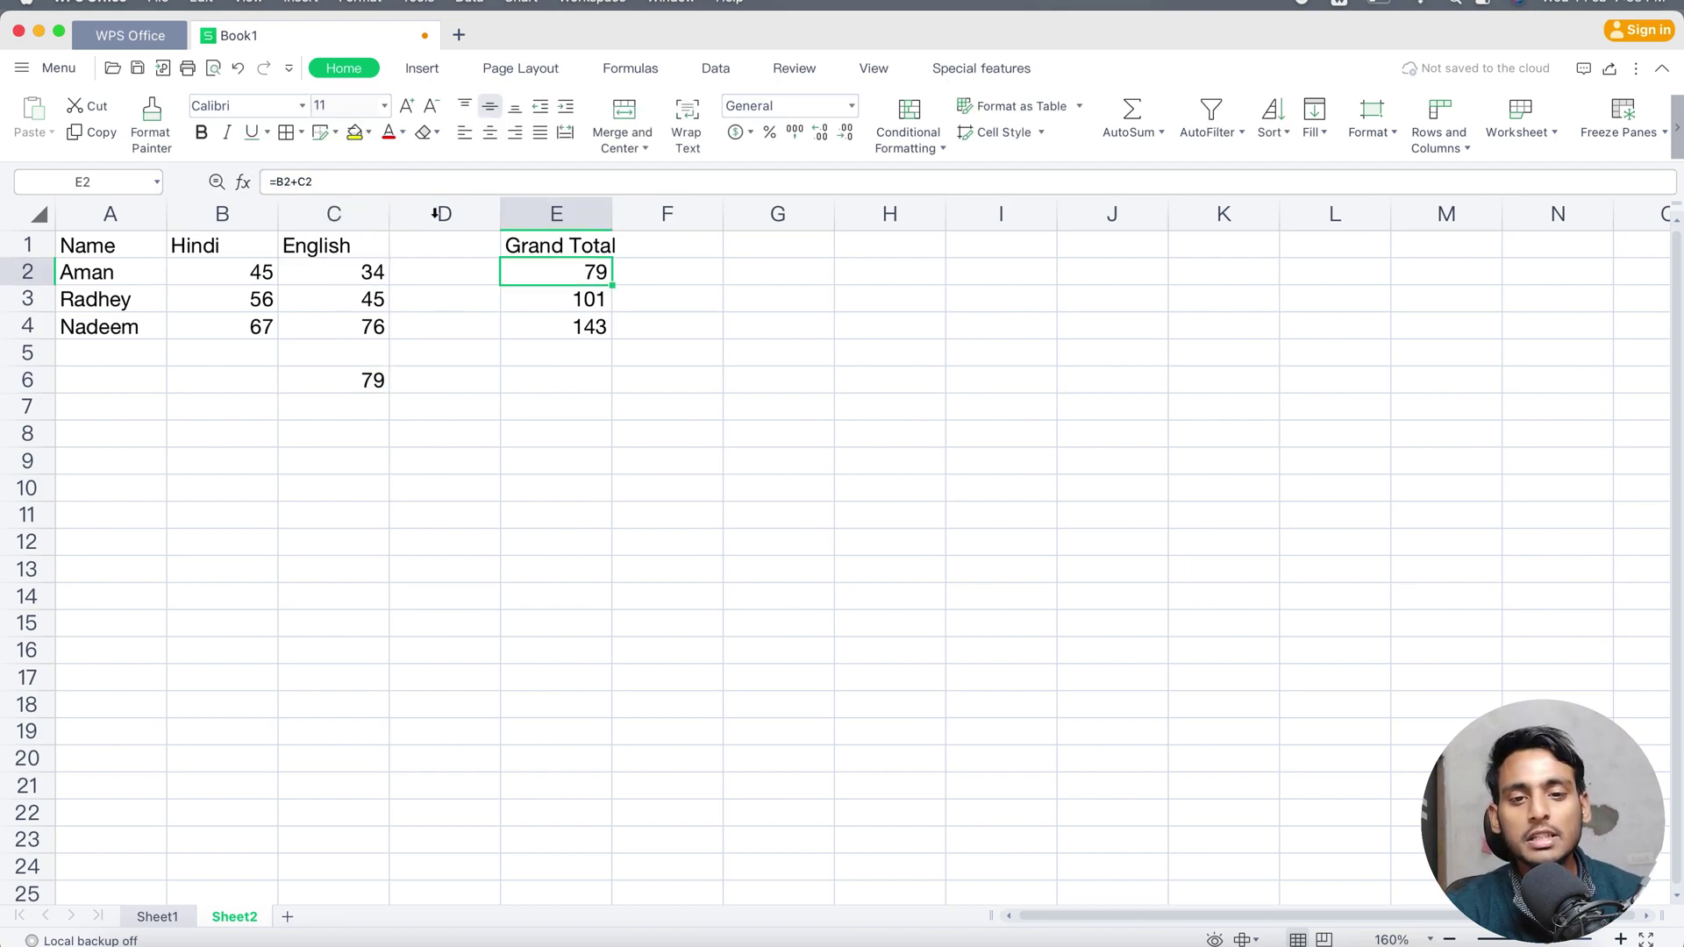
click(334, 177)
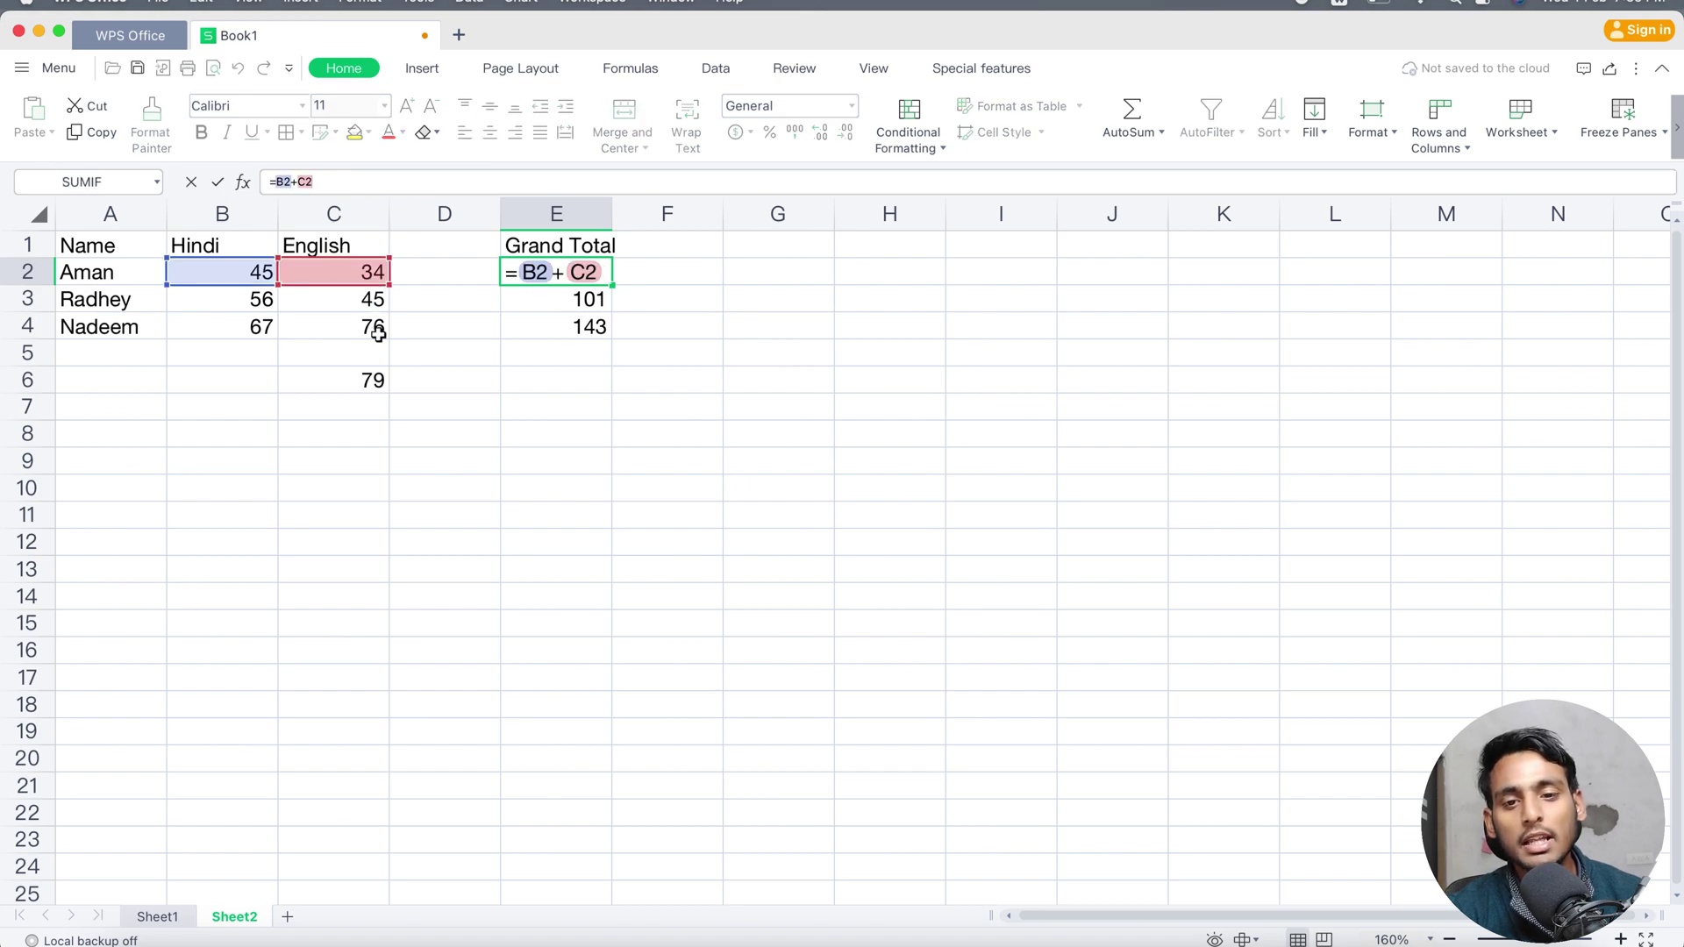
click(368, 379)
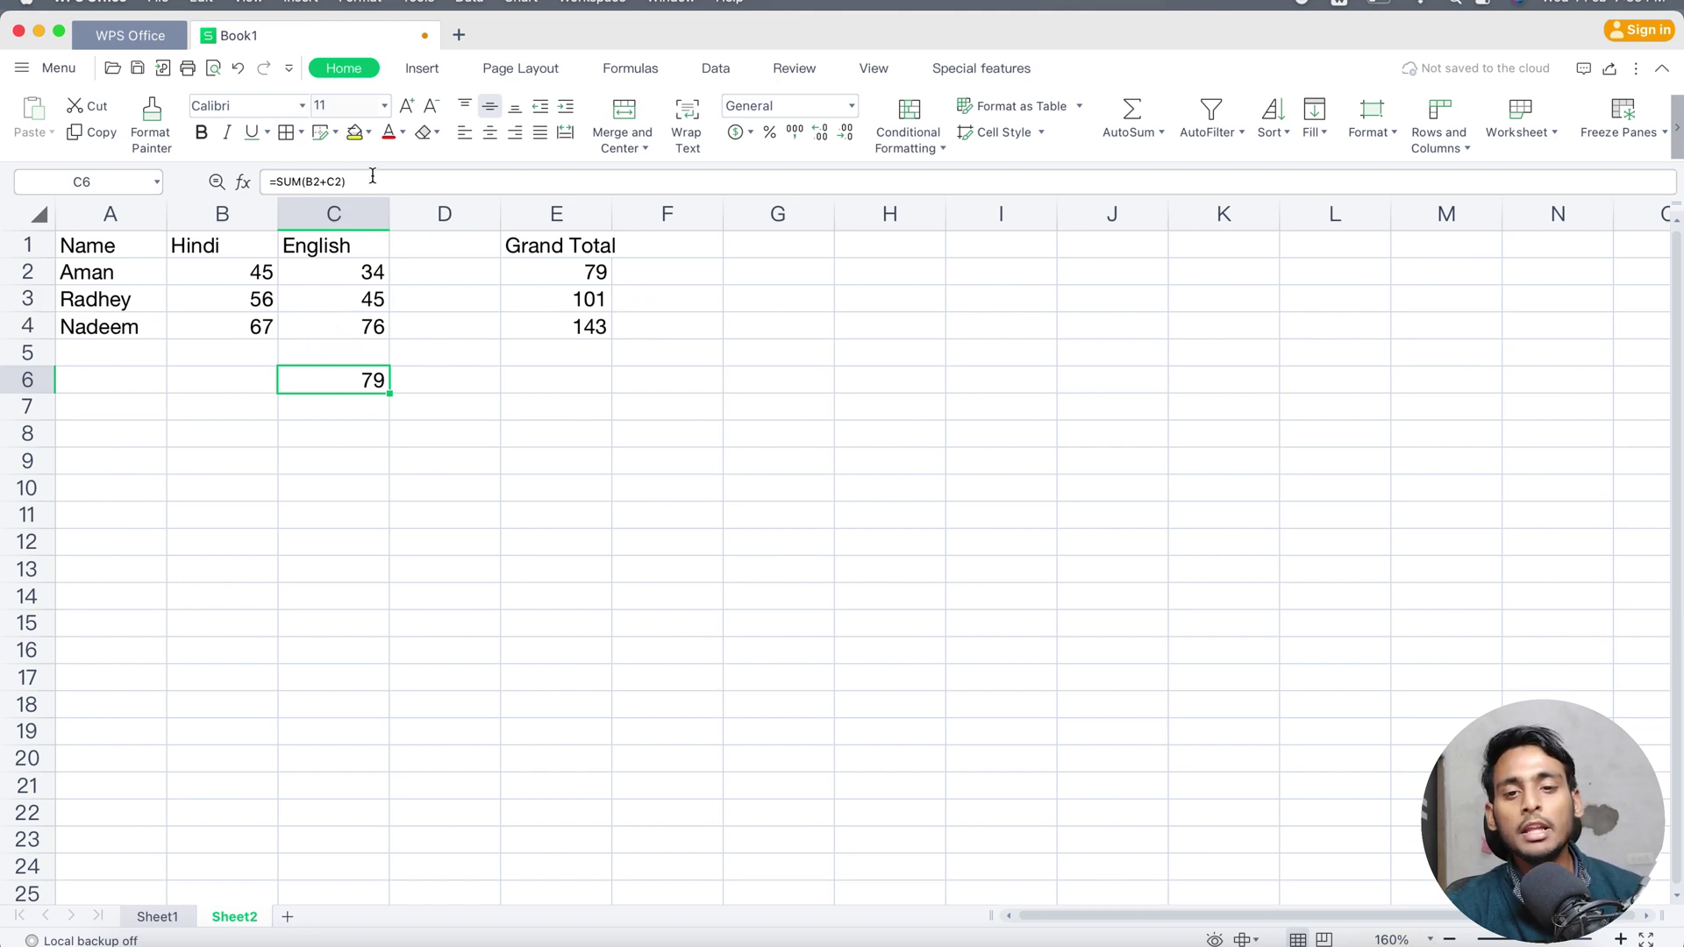
click(321, 183)
click(593, 378)
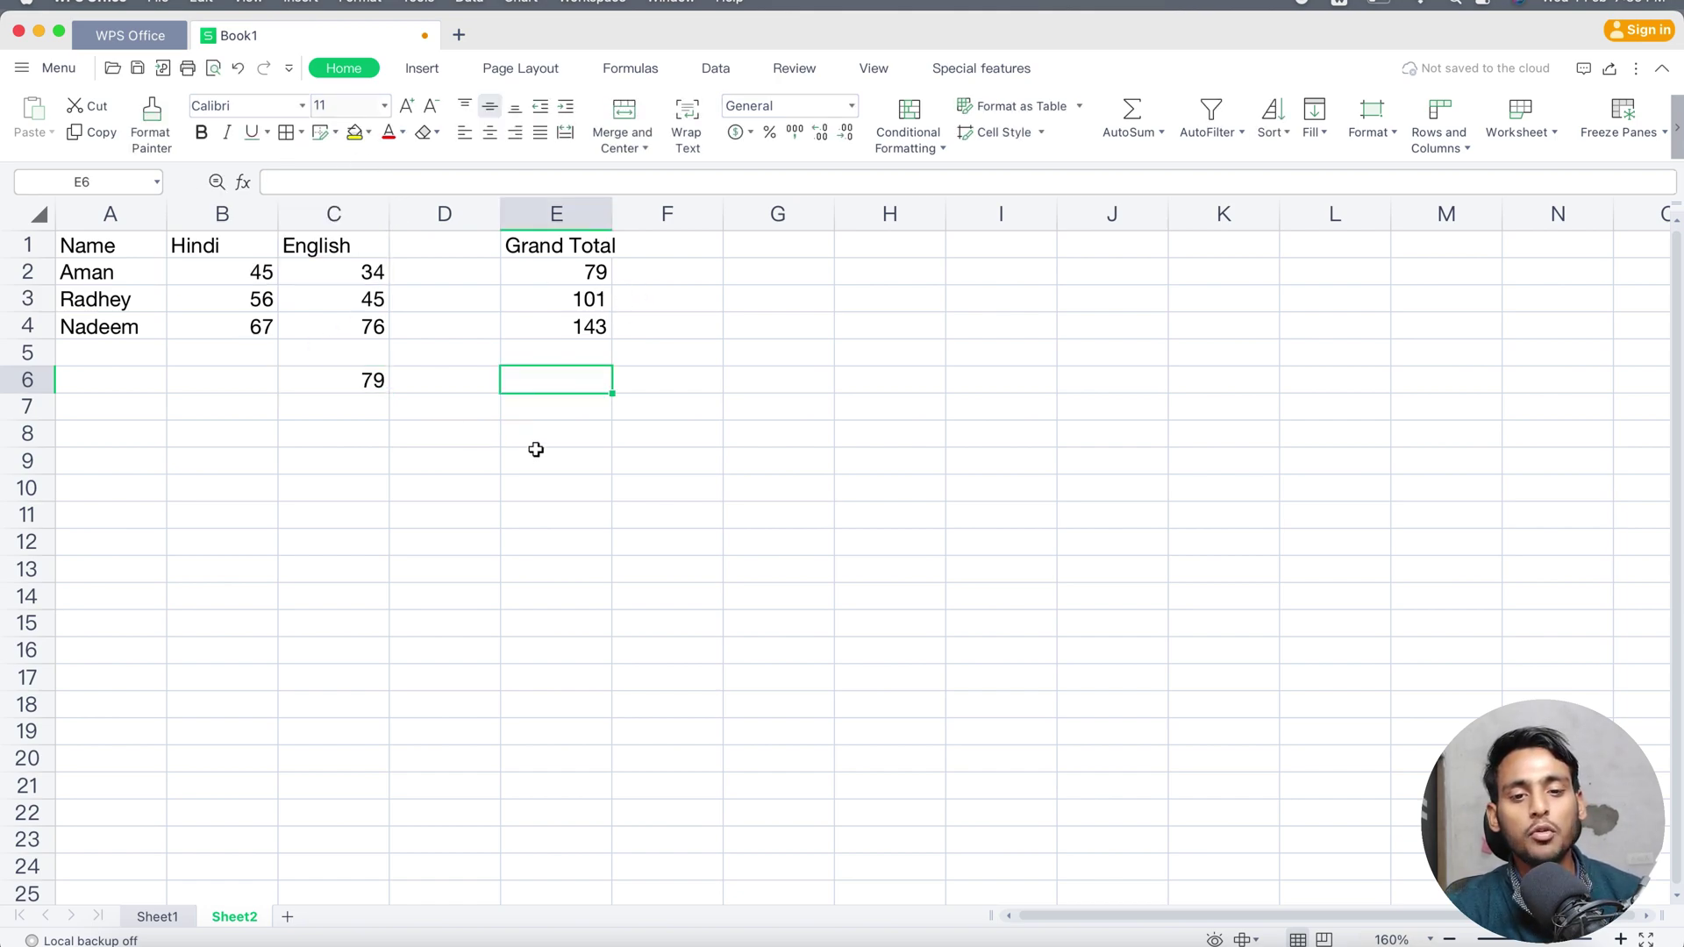
key(Up)
text(s)
key(BackSpace)
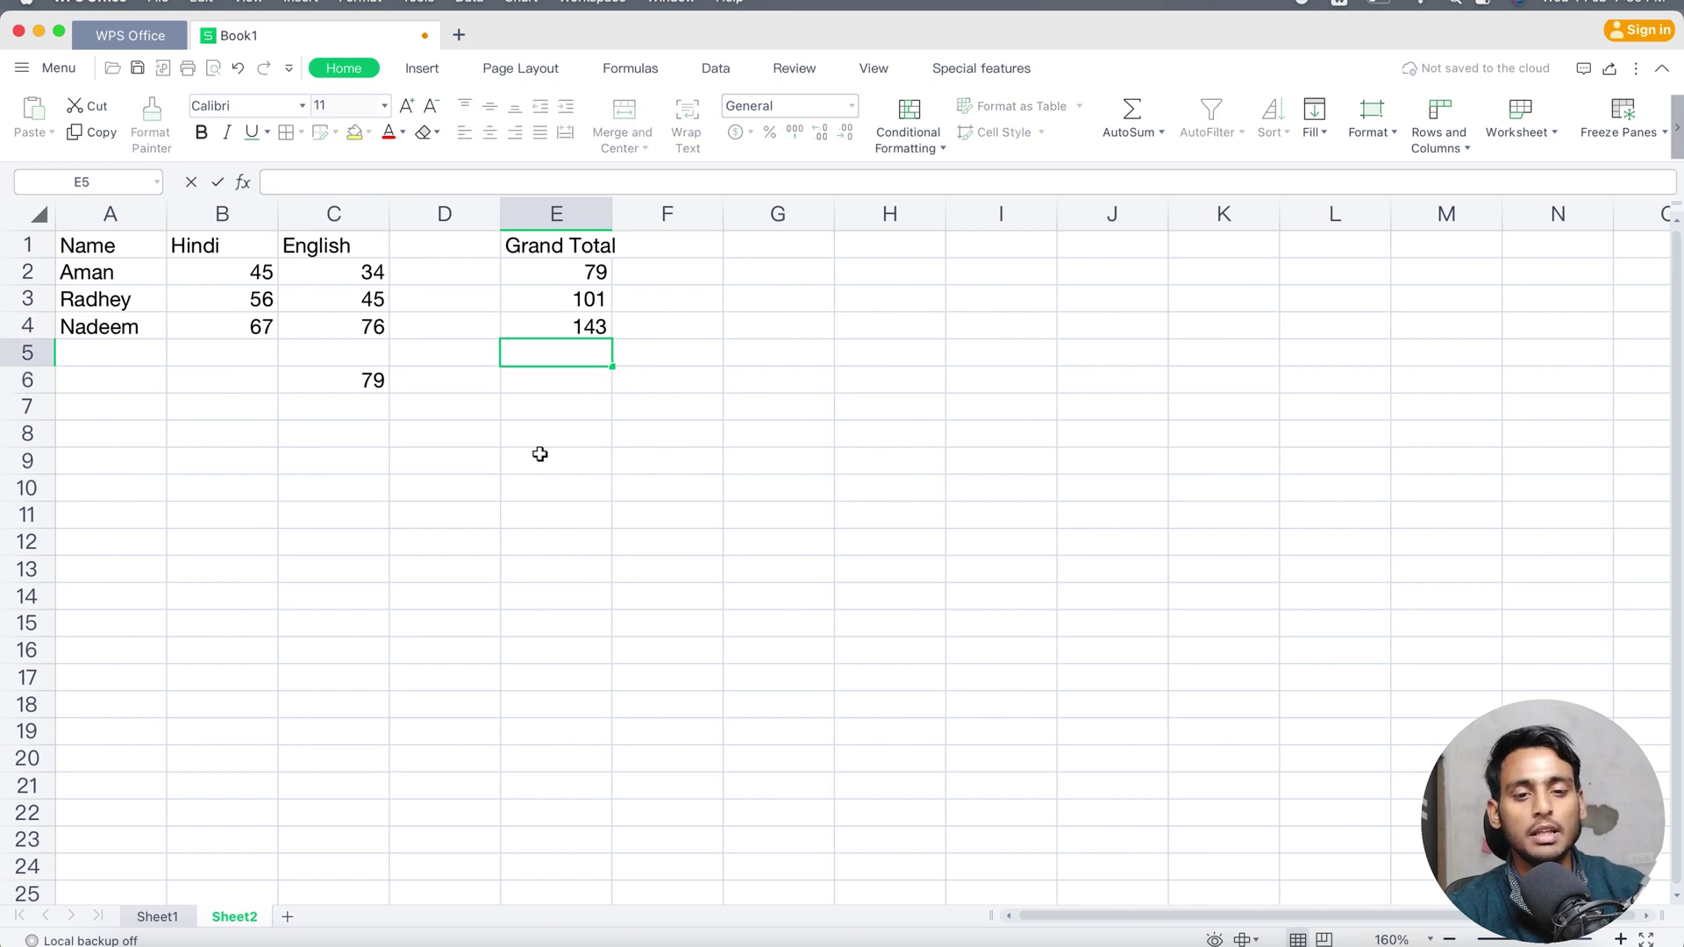
- Enter the heading "Formulas" in cell H1
click(903, 250)
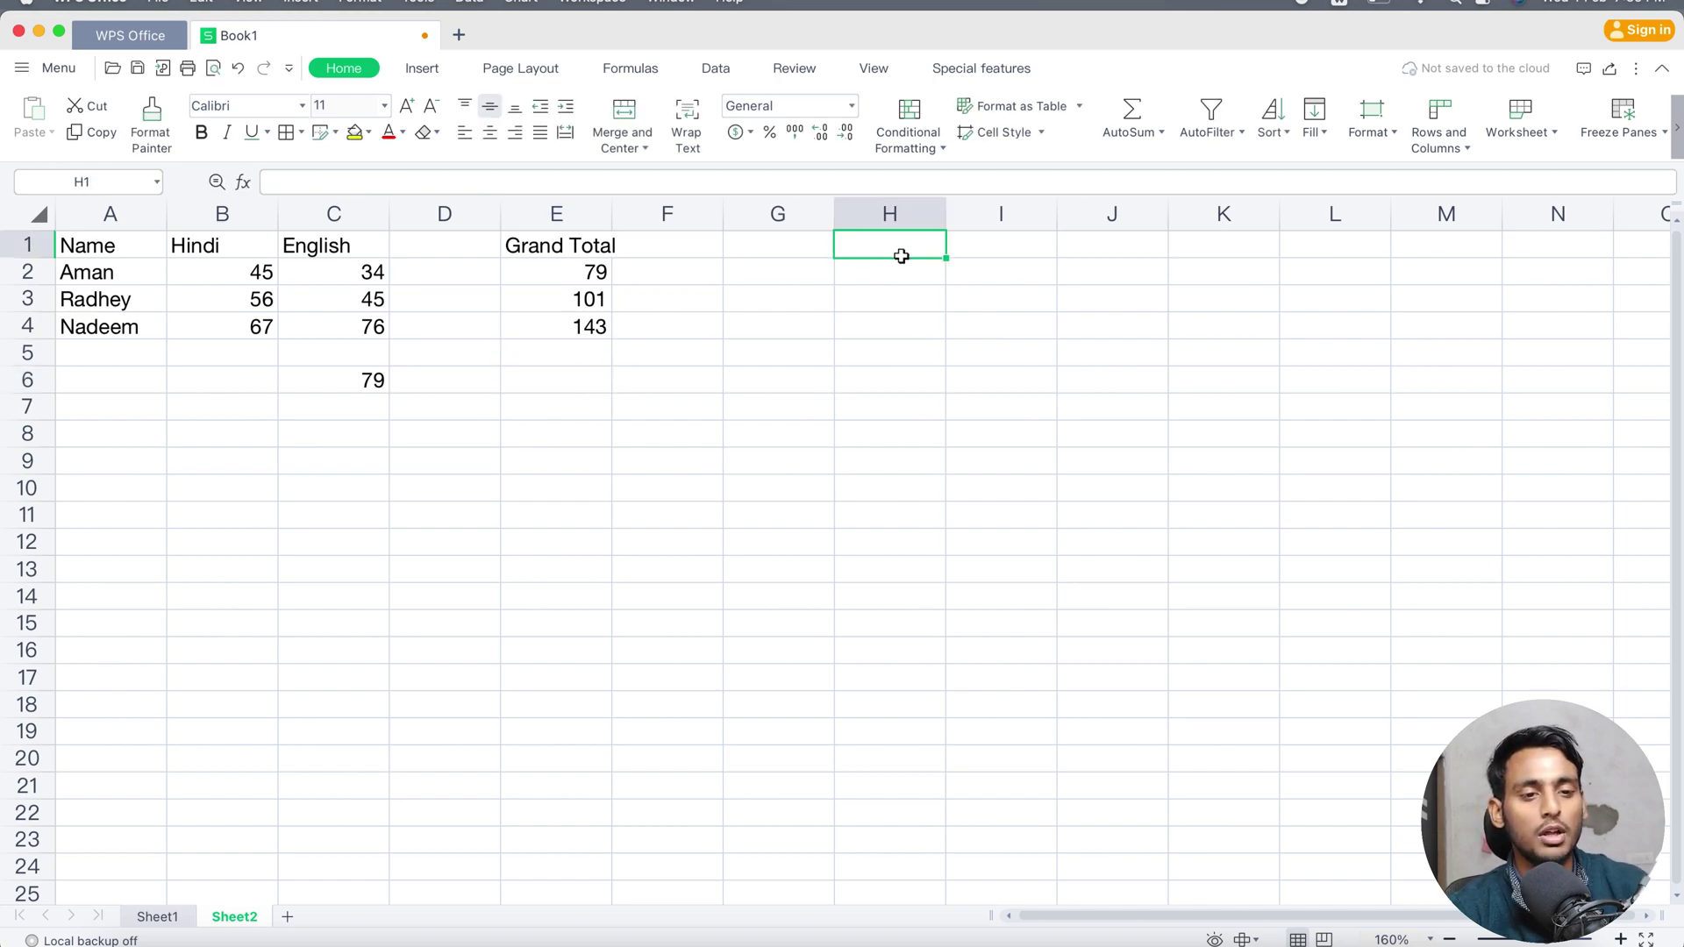
text(JF)
key(BackSpace)
key(BackSpace)
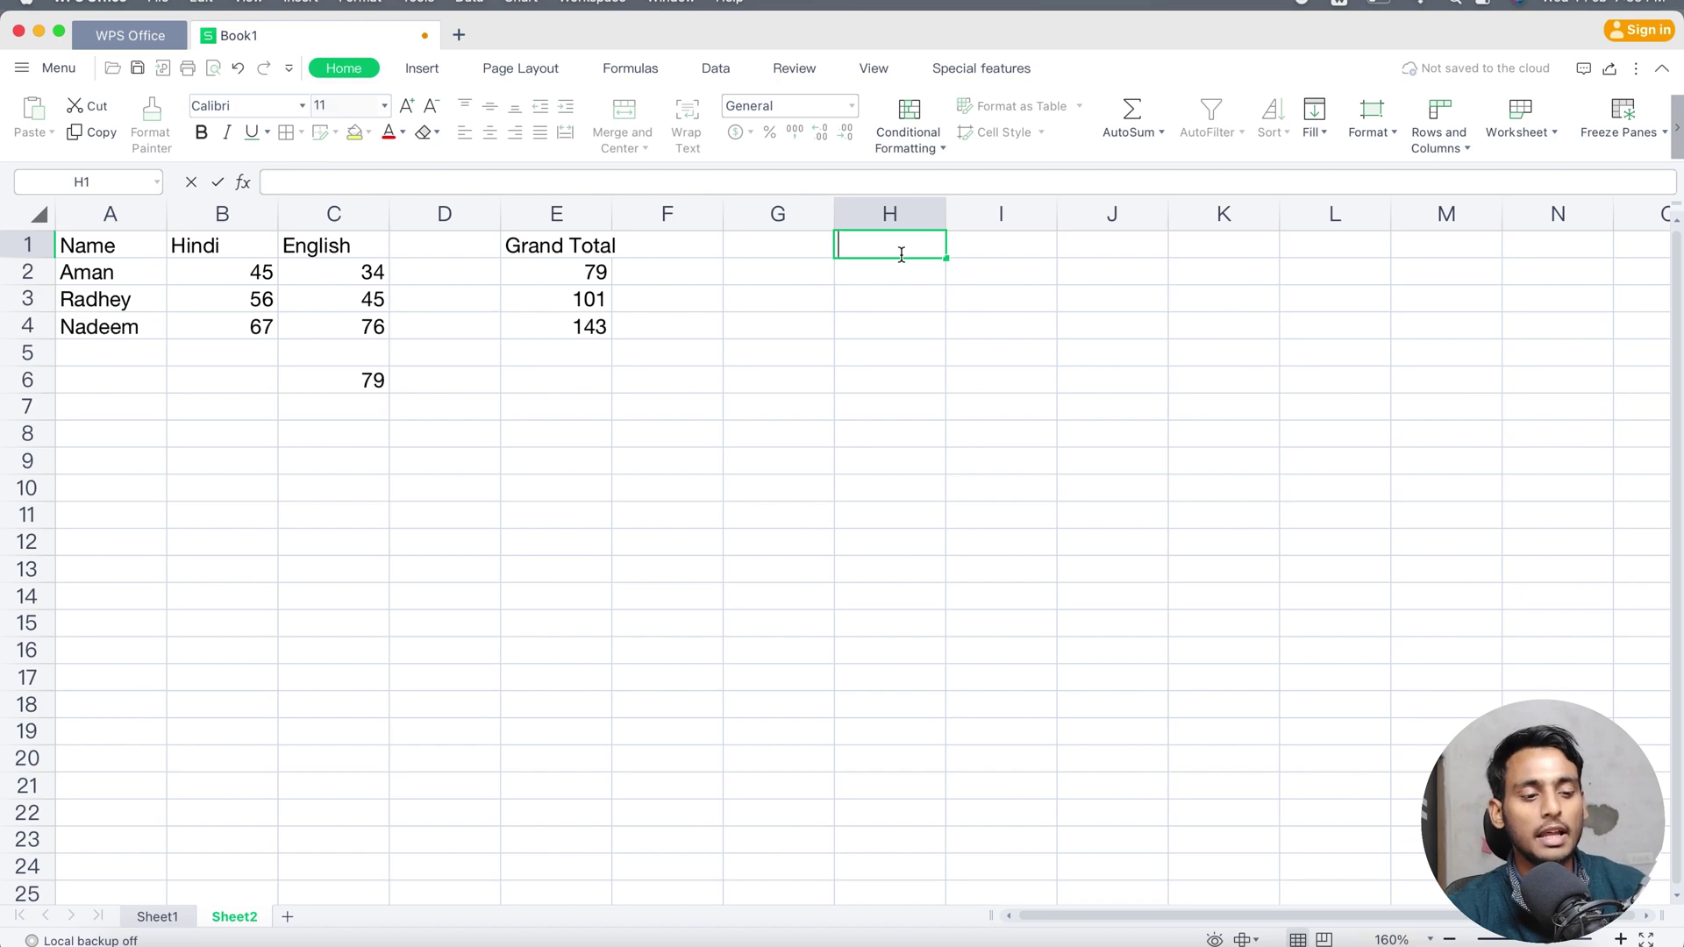
text(For)
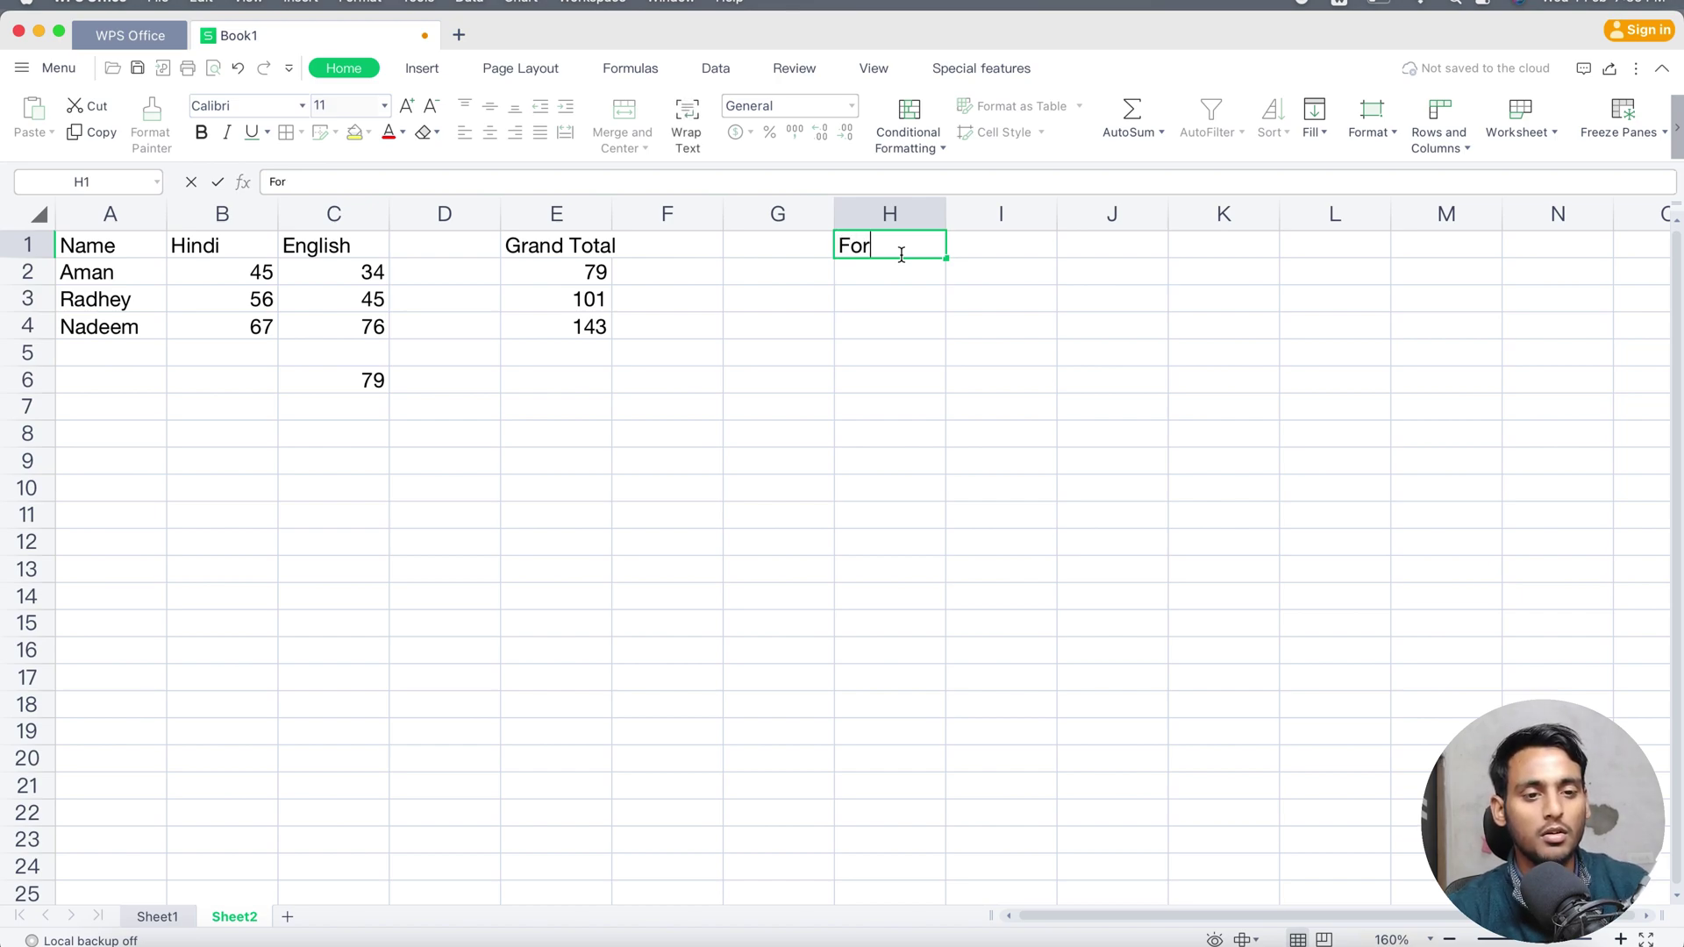
text(mulas)
key(Return)
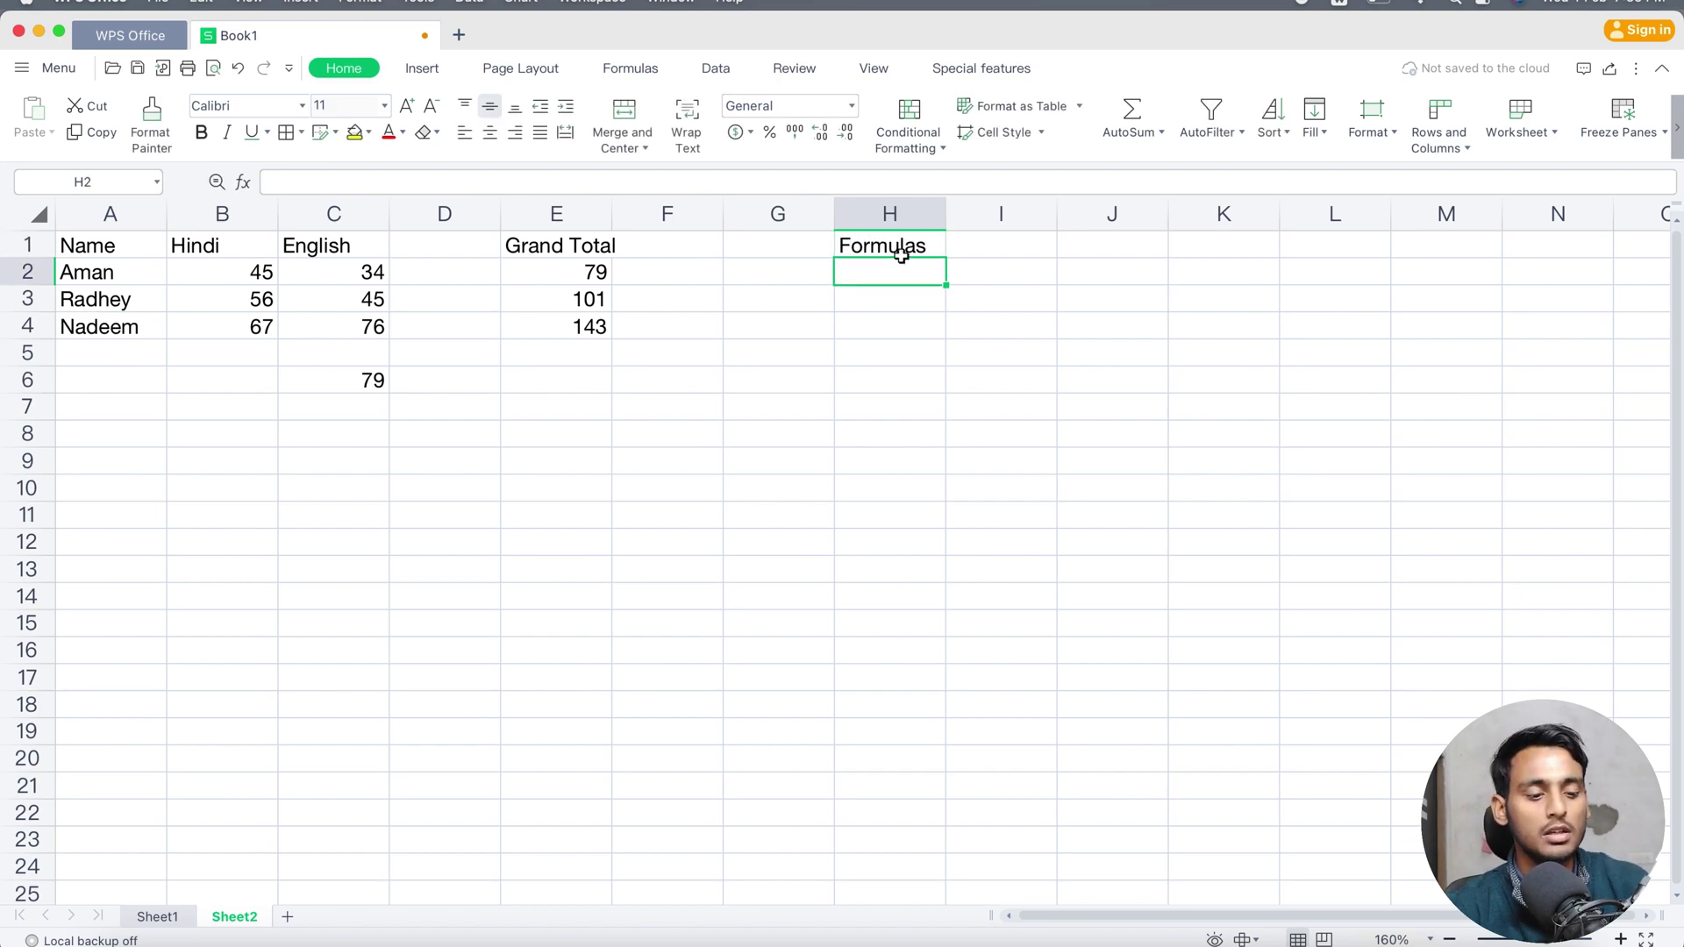
- List the addition formula as "Sum +" in cell H2 under the Formulas heading
text(=)
key(BackSpace)
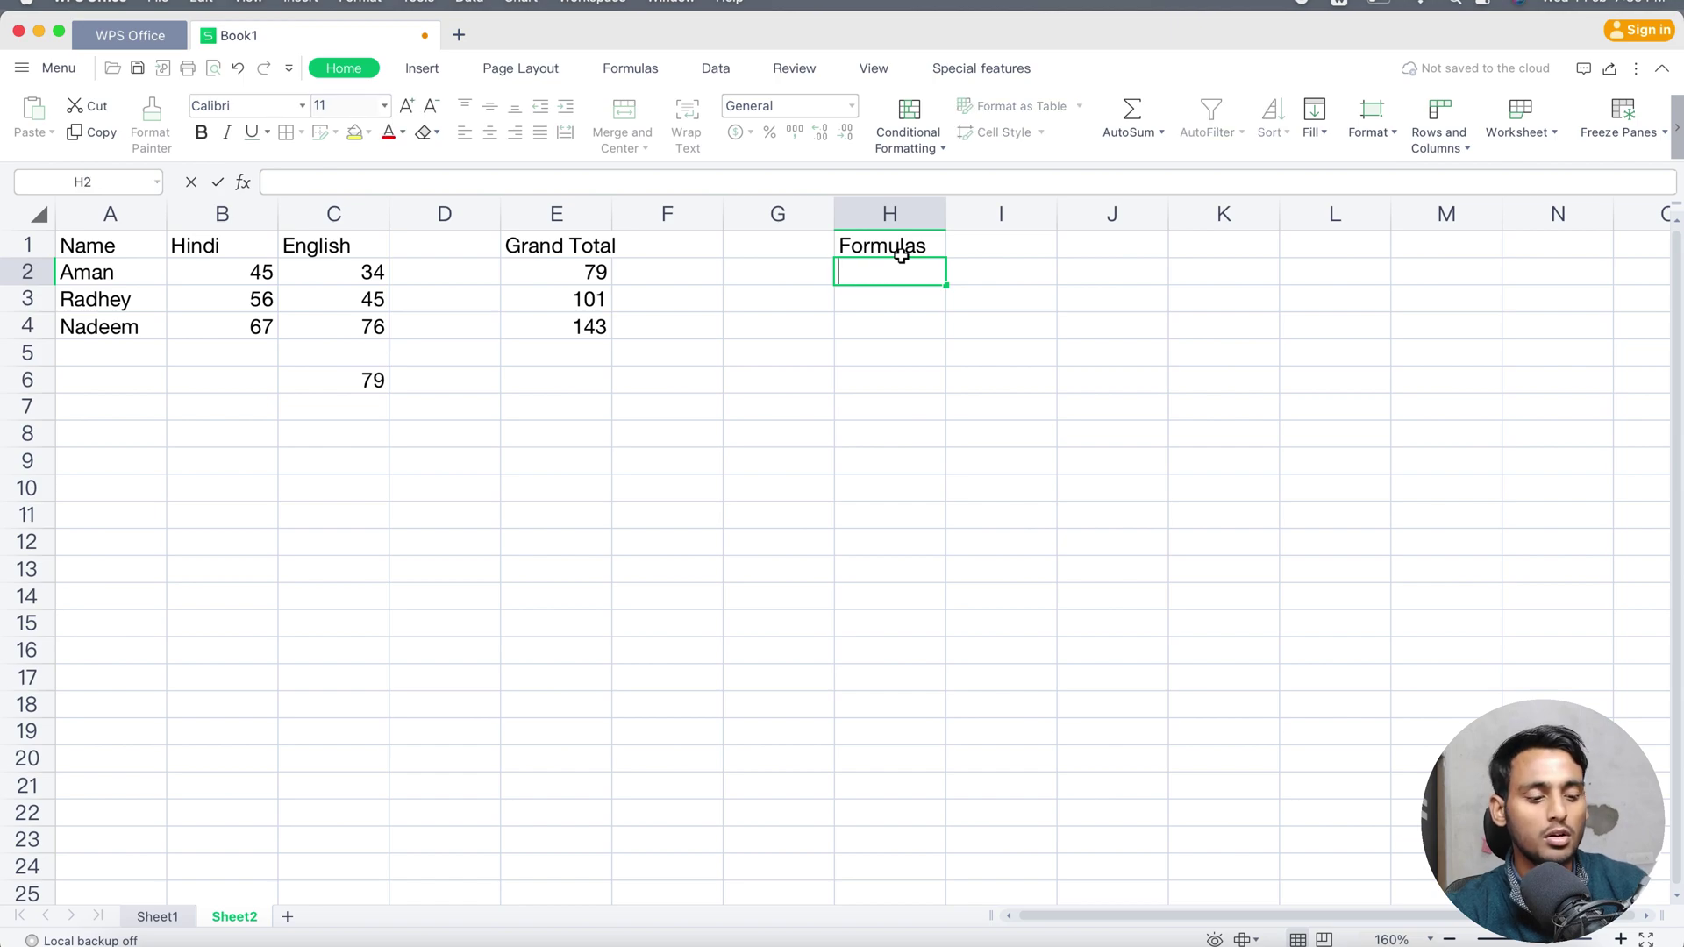
text(Sume)
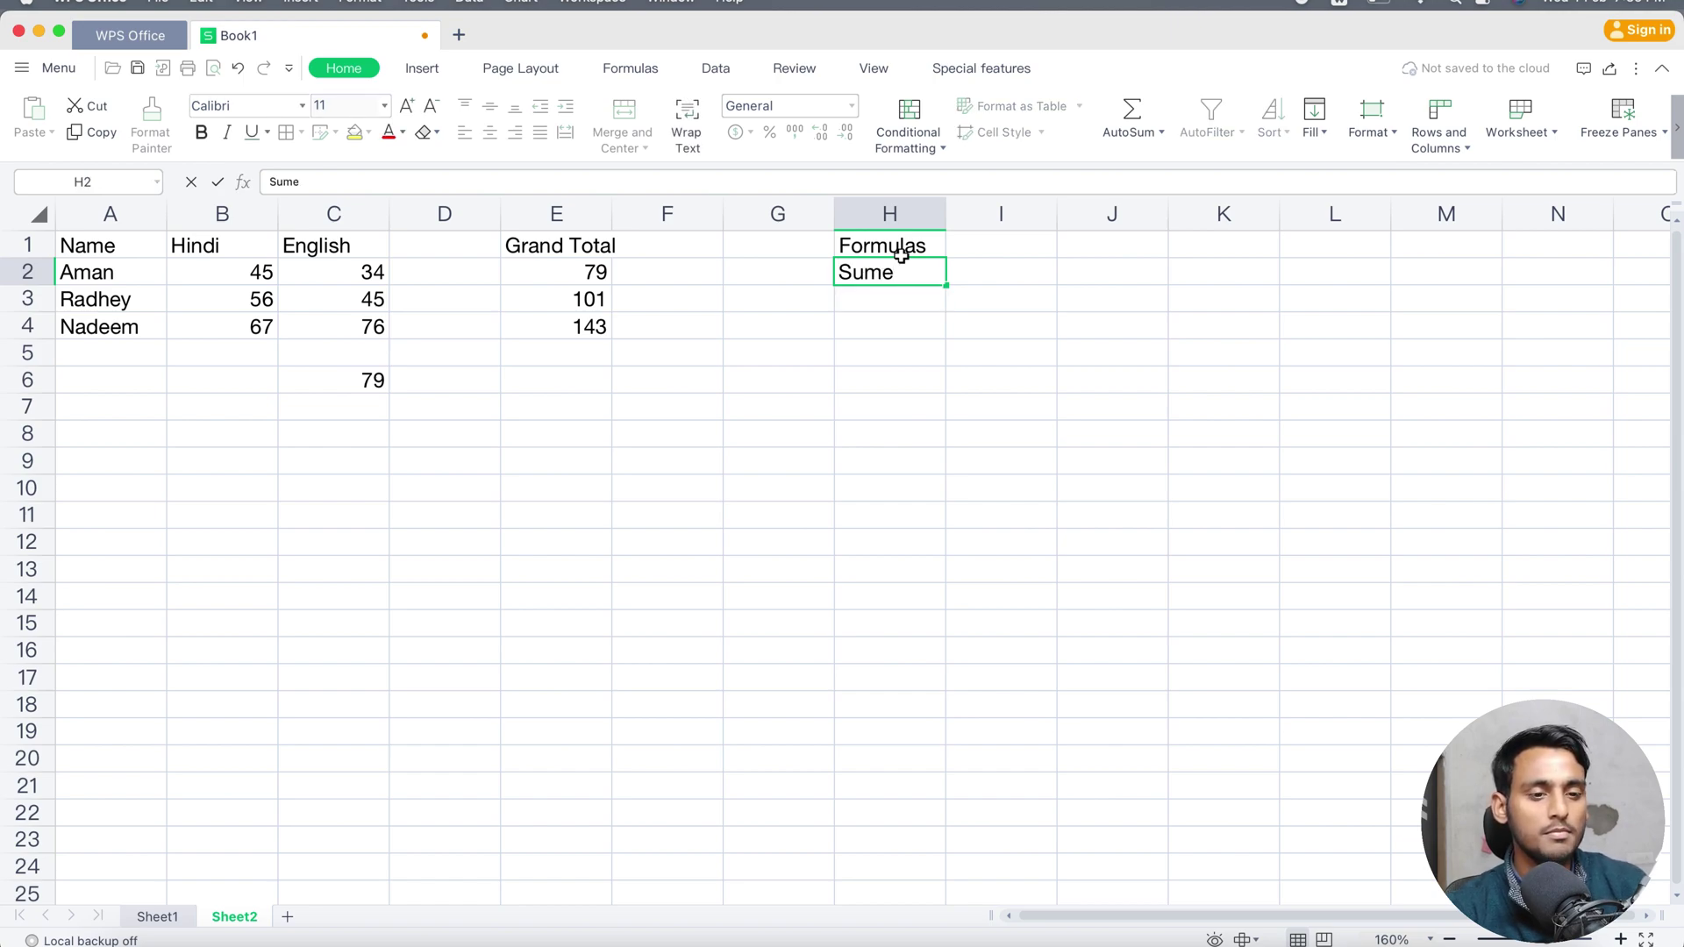
key(BackSpace)
key(BackSpace)
text(+)
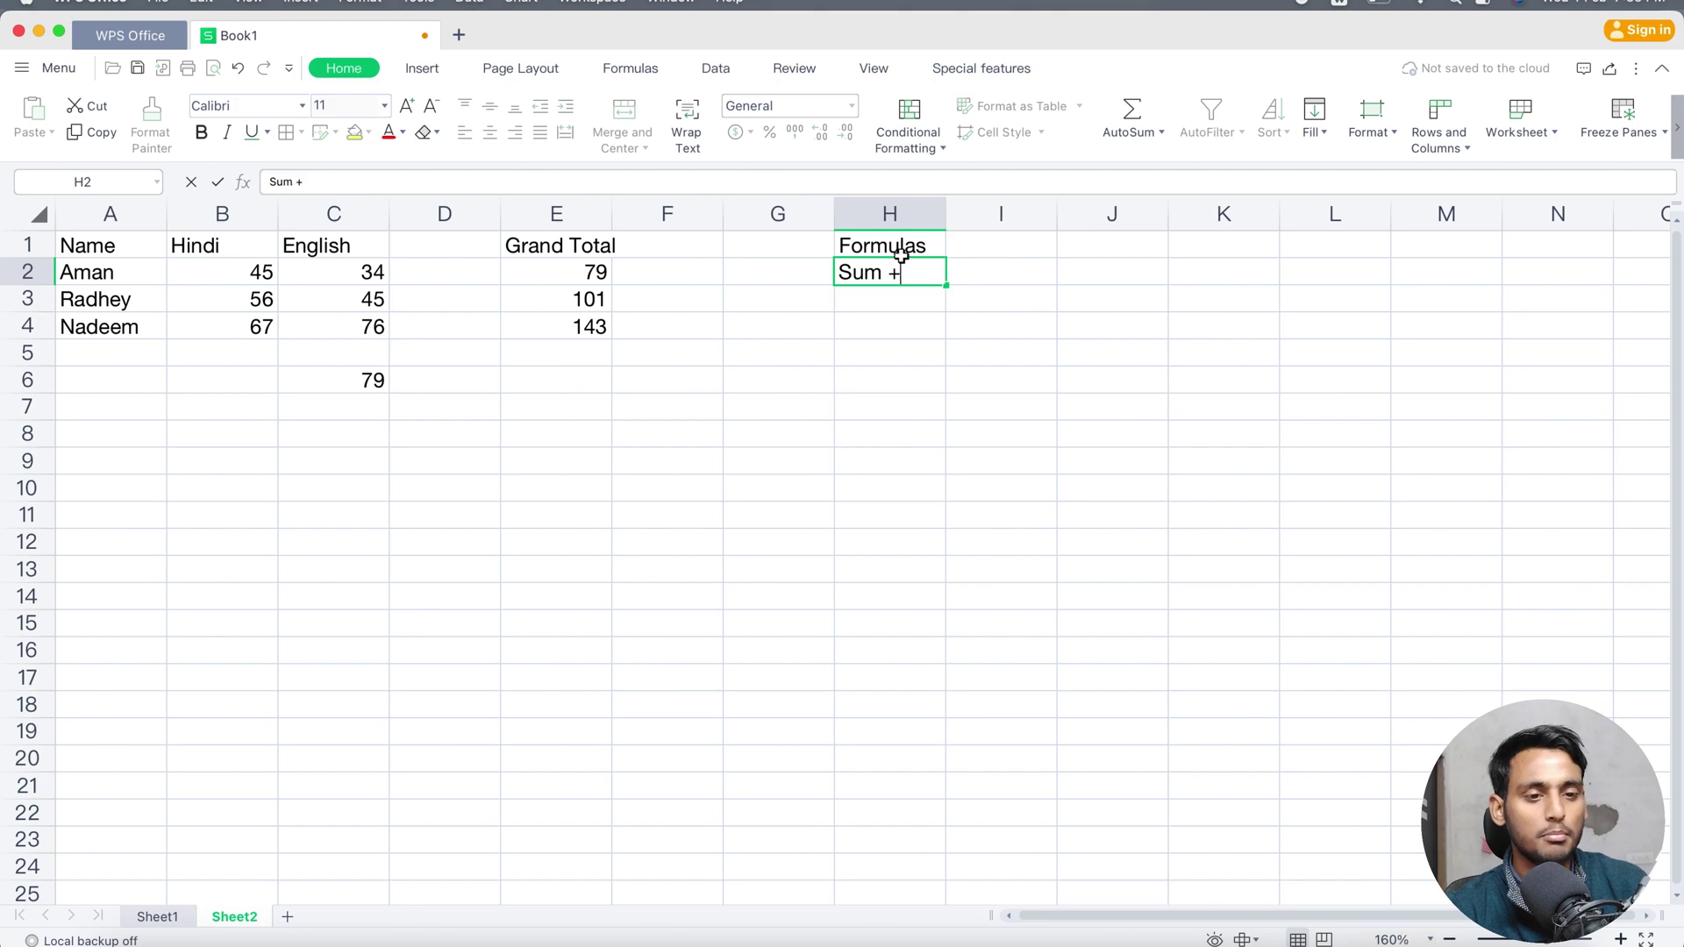
key(Return)
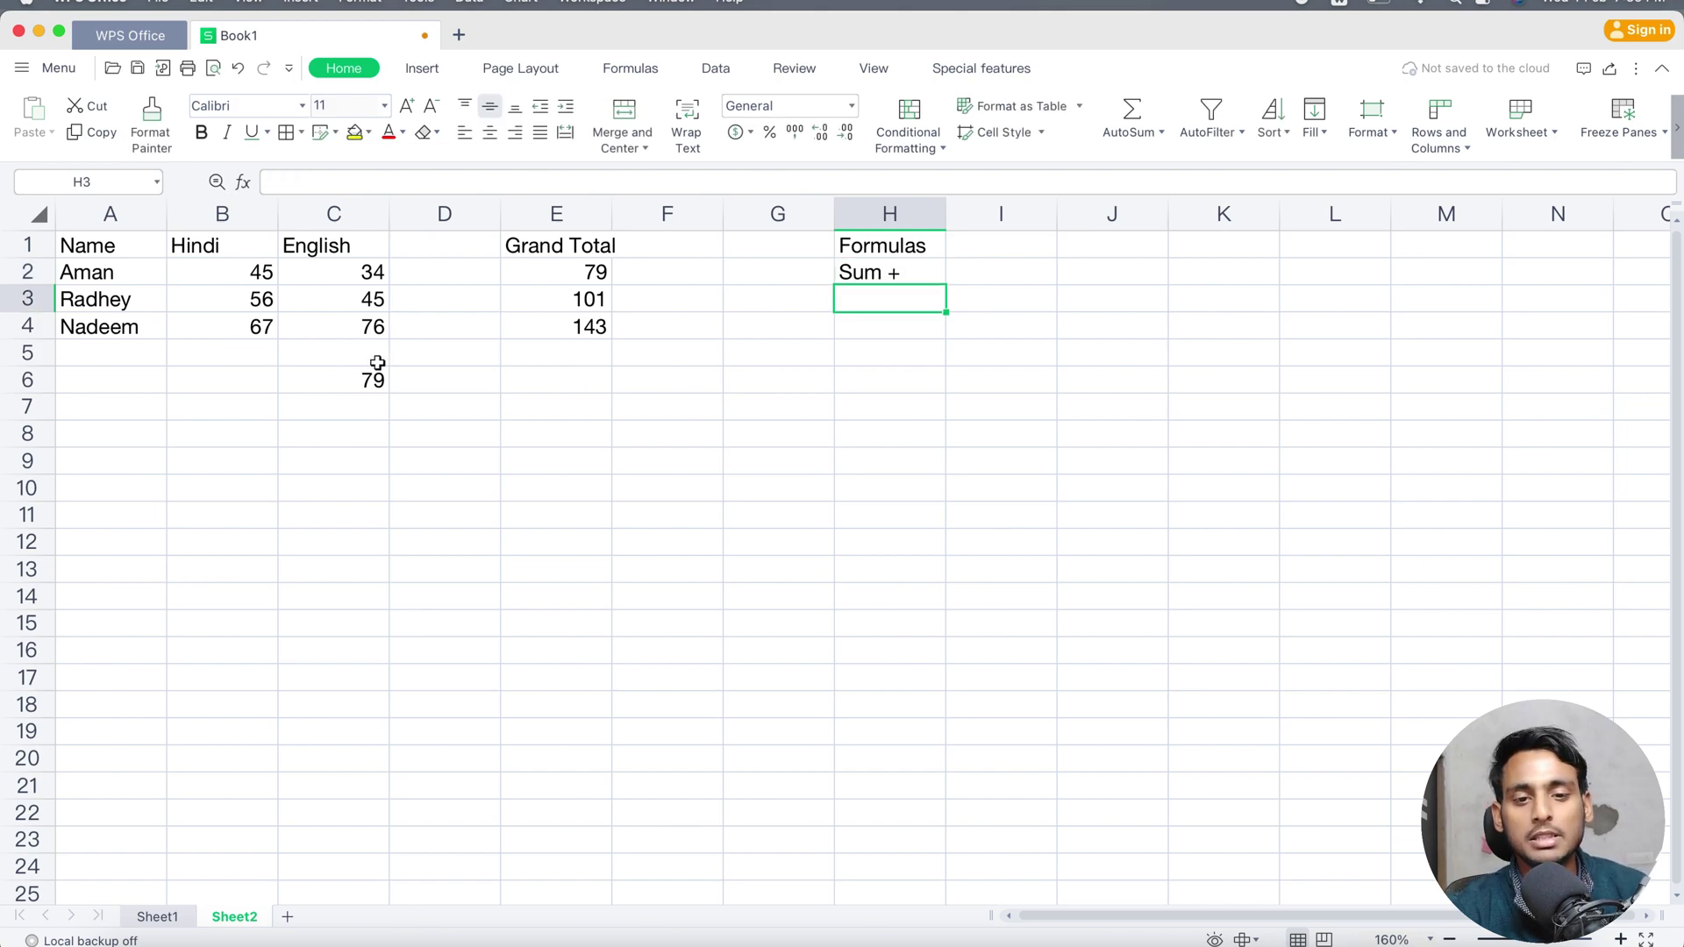
- Subtract the first student's English marks from the Hindi marks by entering =sum(b2-c2) in cell D6
click(362, 384)
click(439, 386)
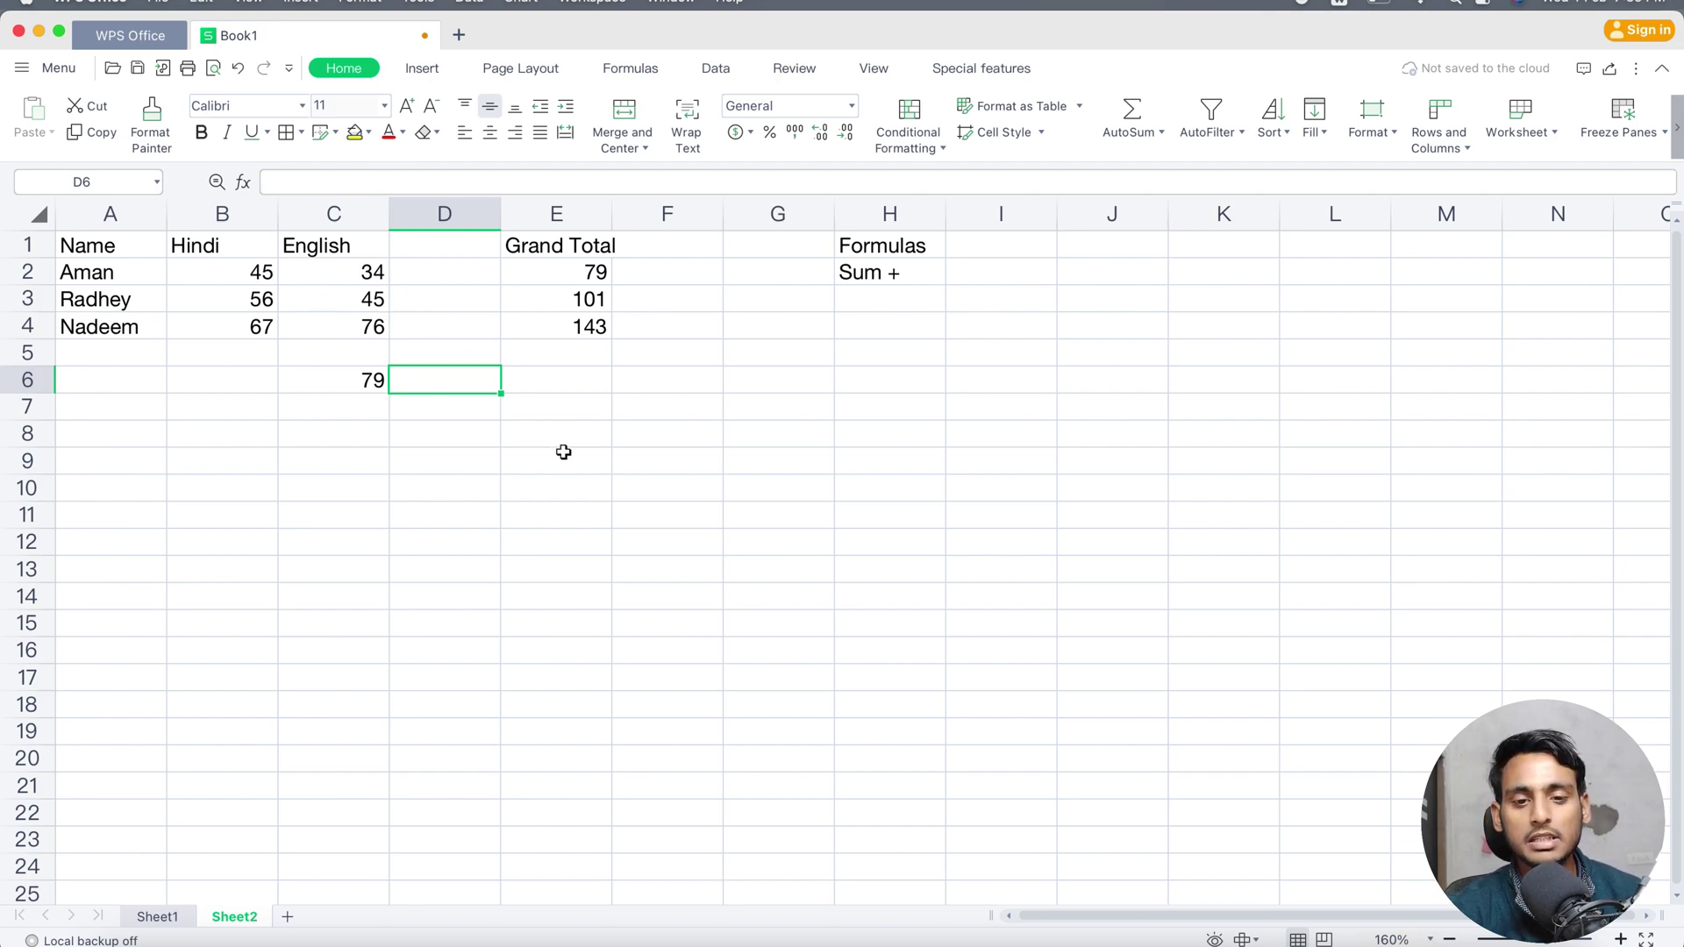
text(m()
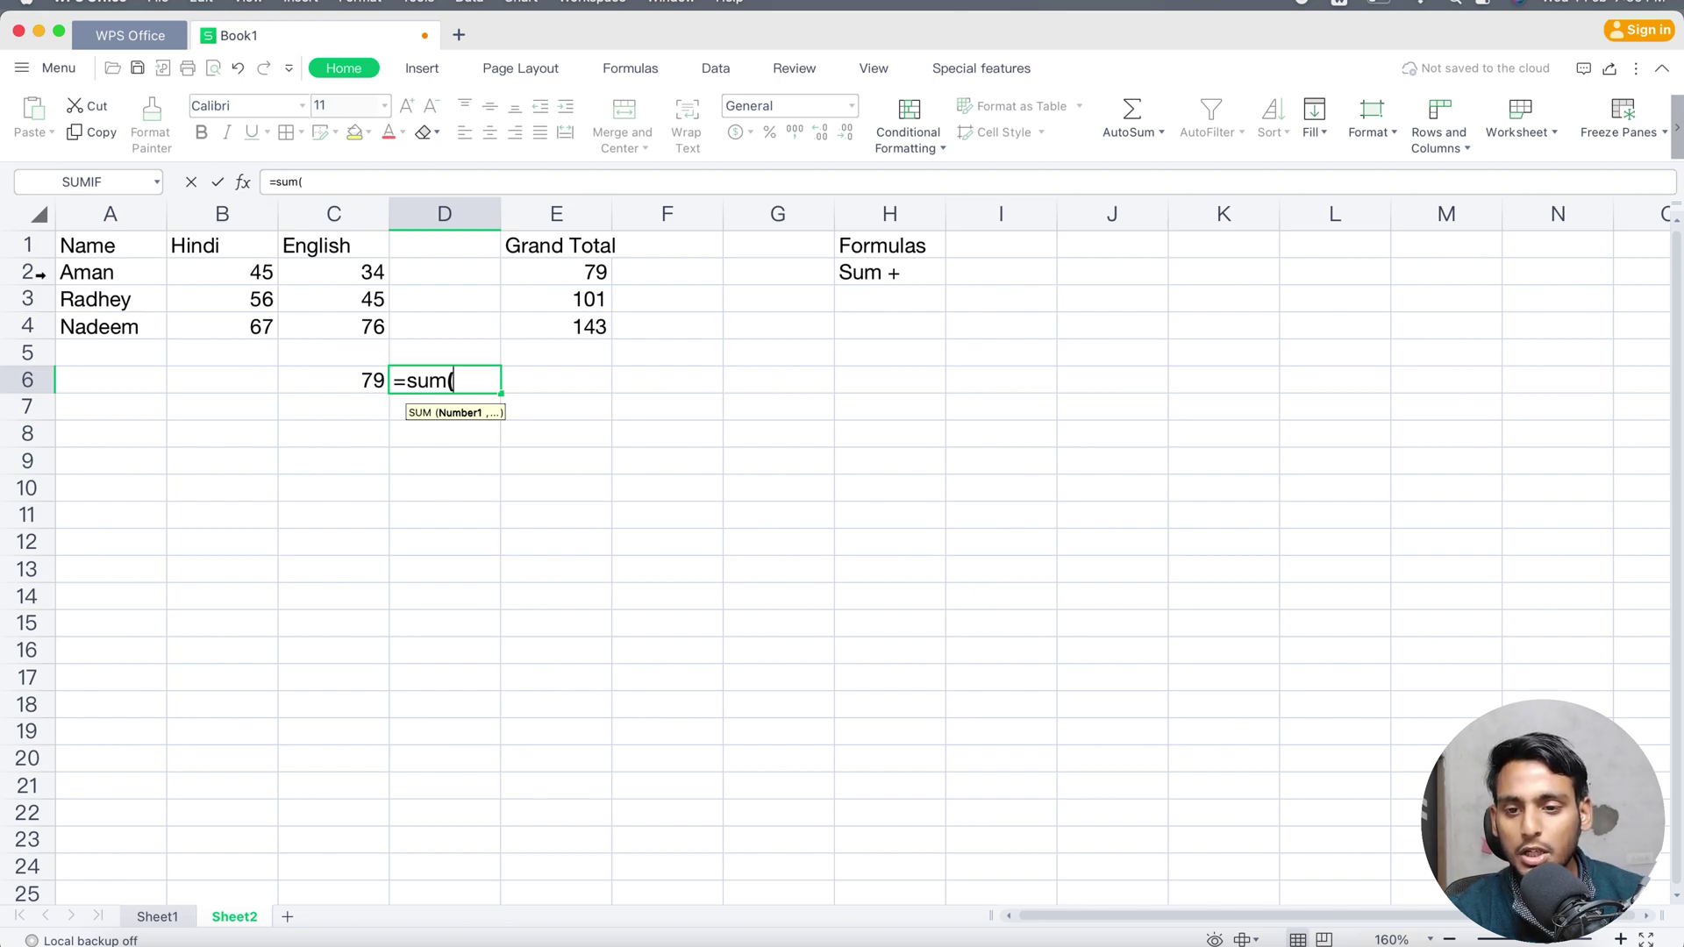
text(b2)
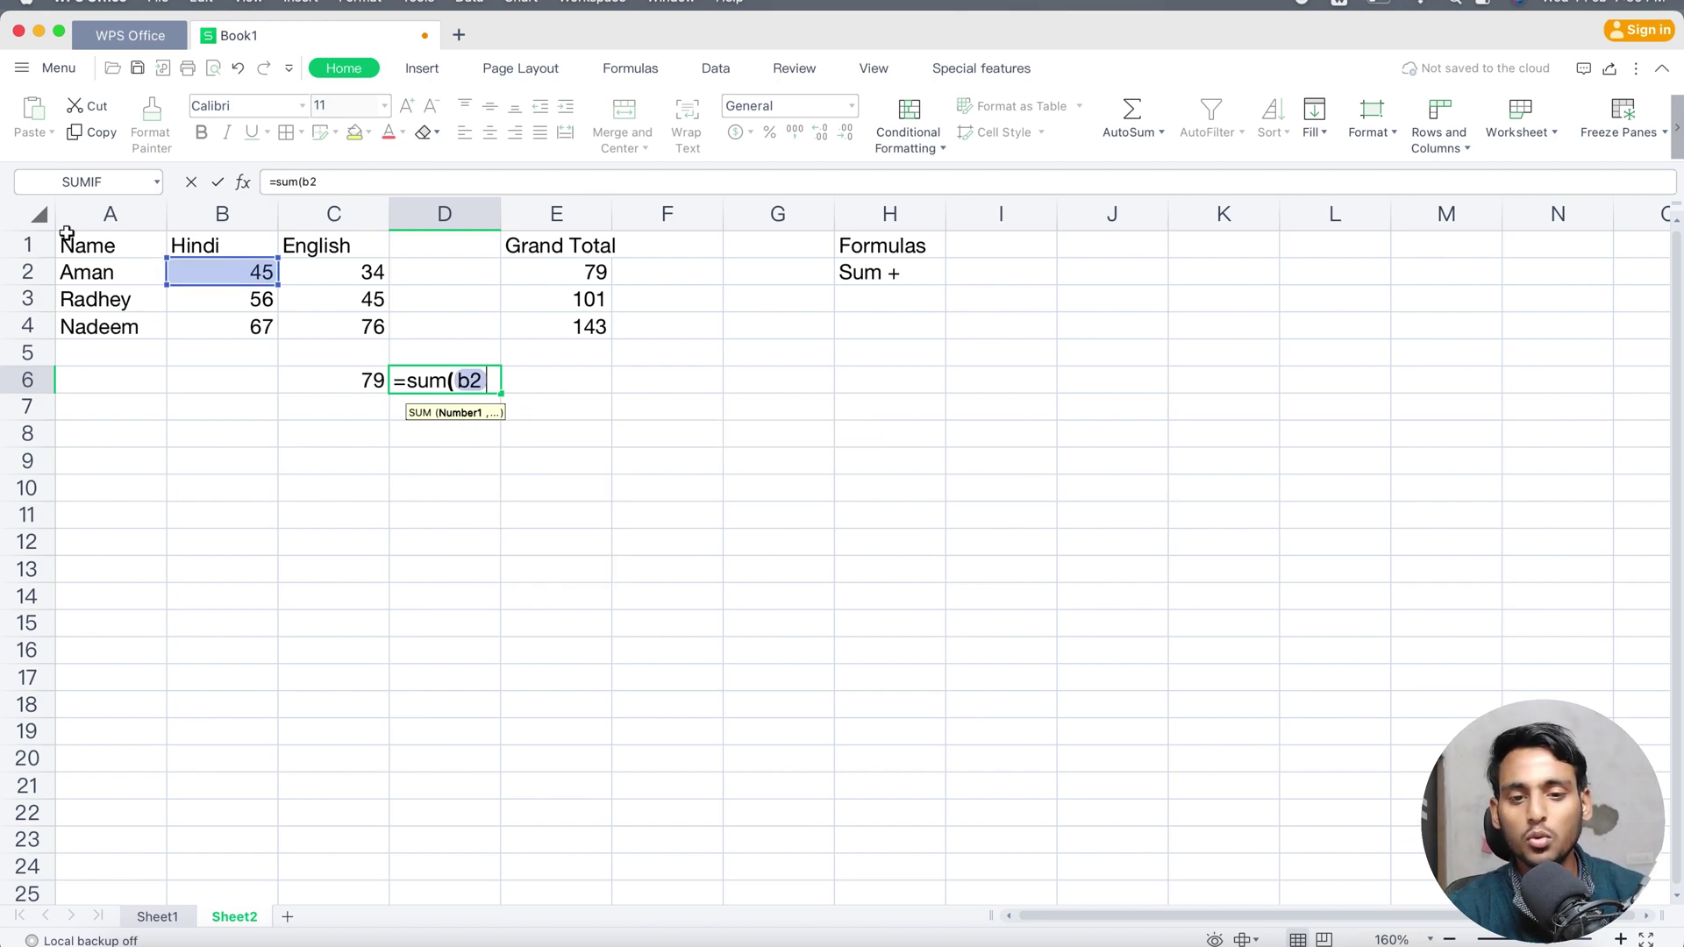
text(-)
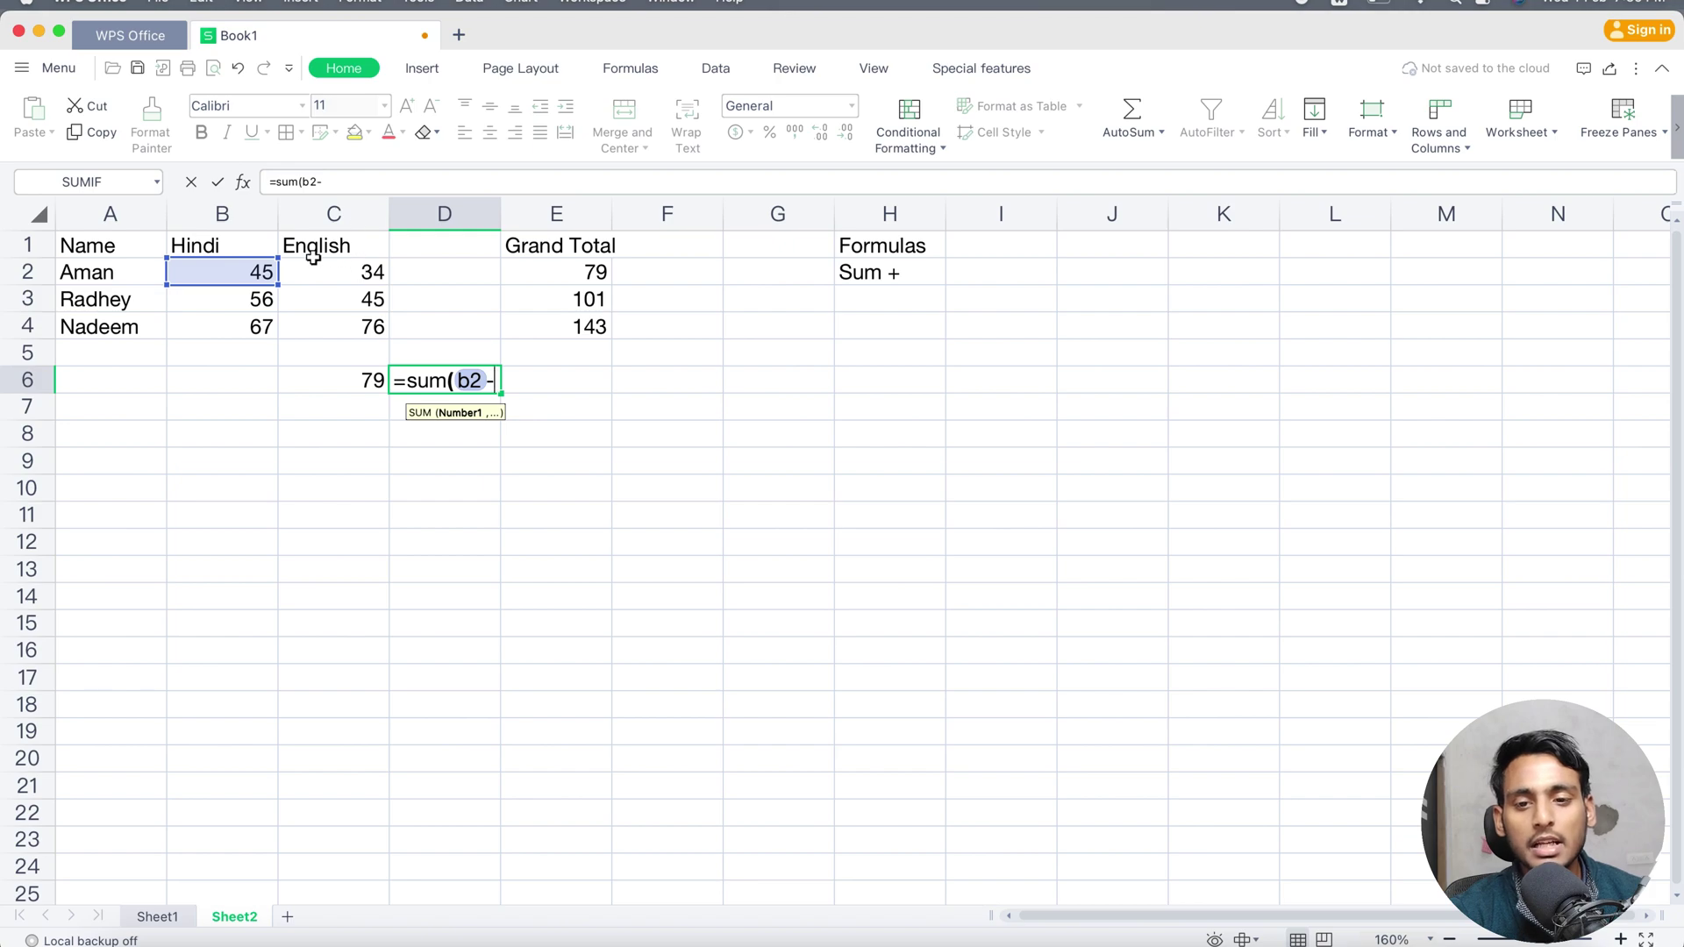
text(c)
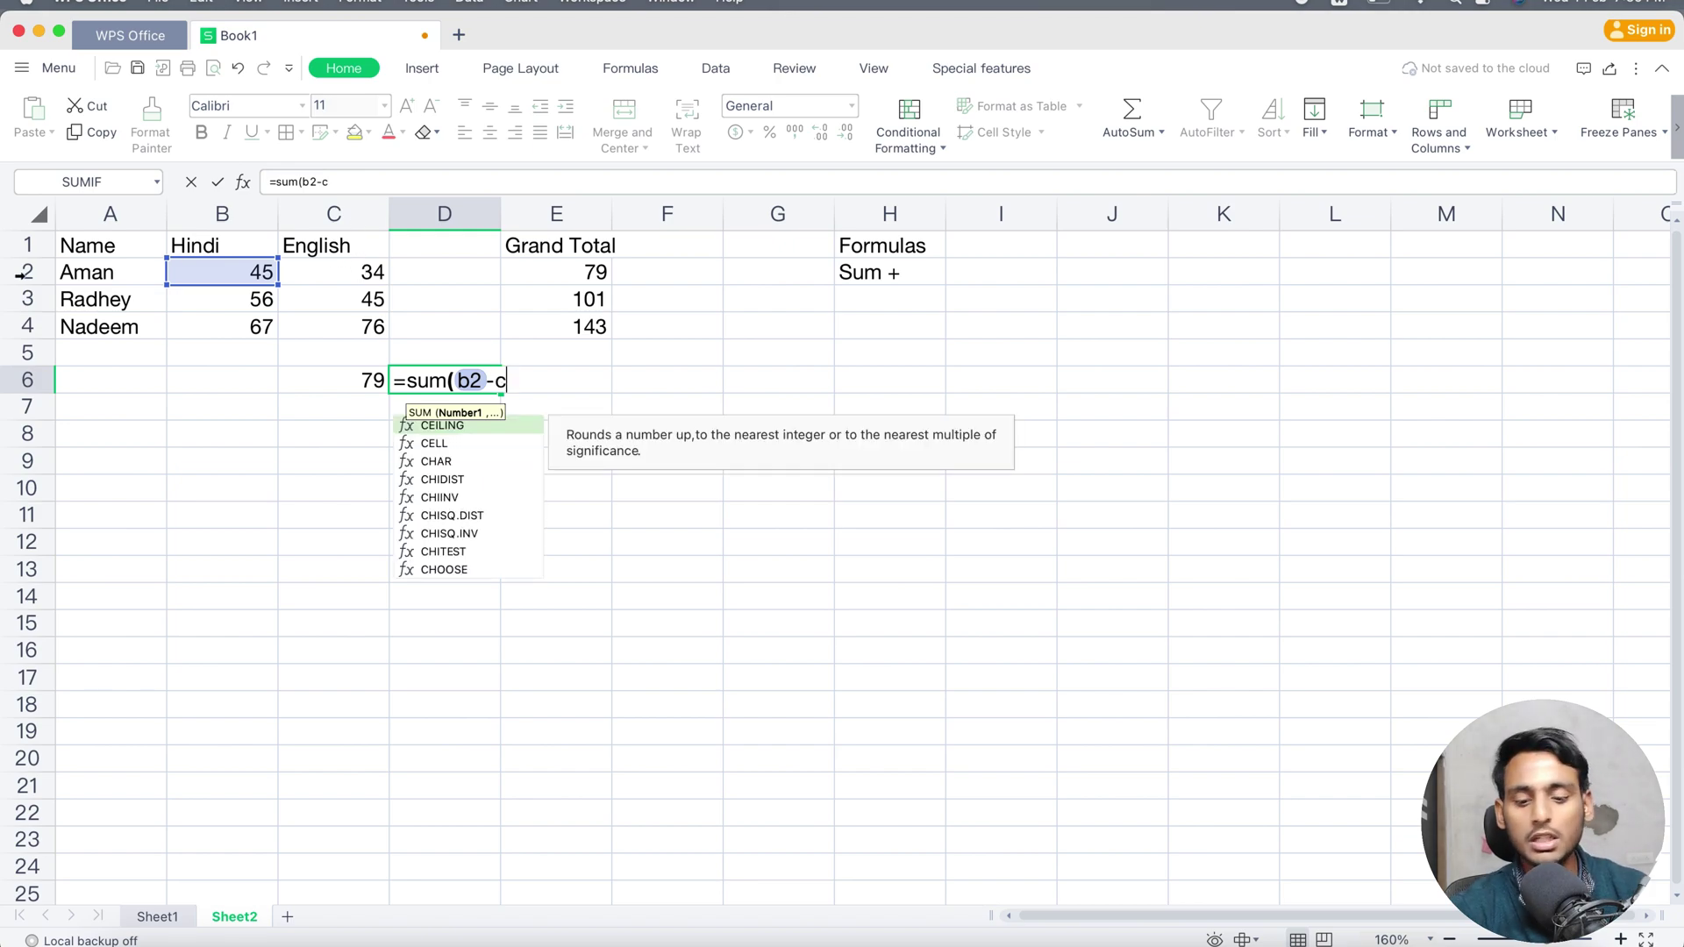
text(2))
key(Return)
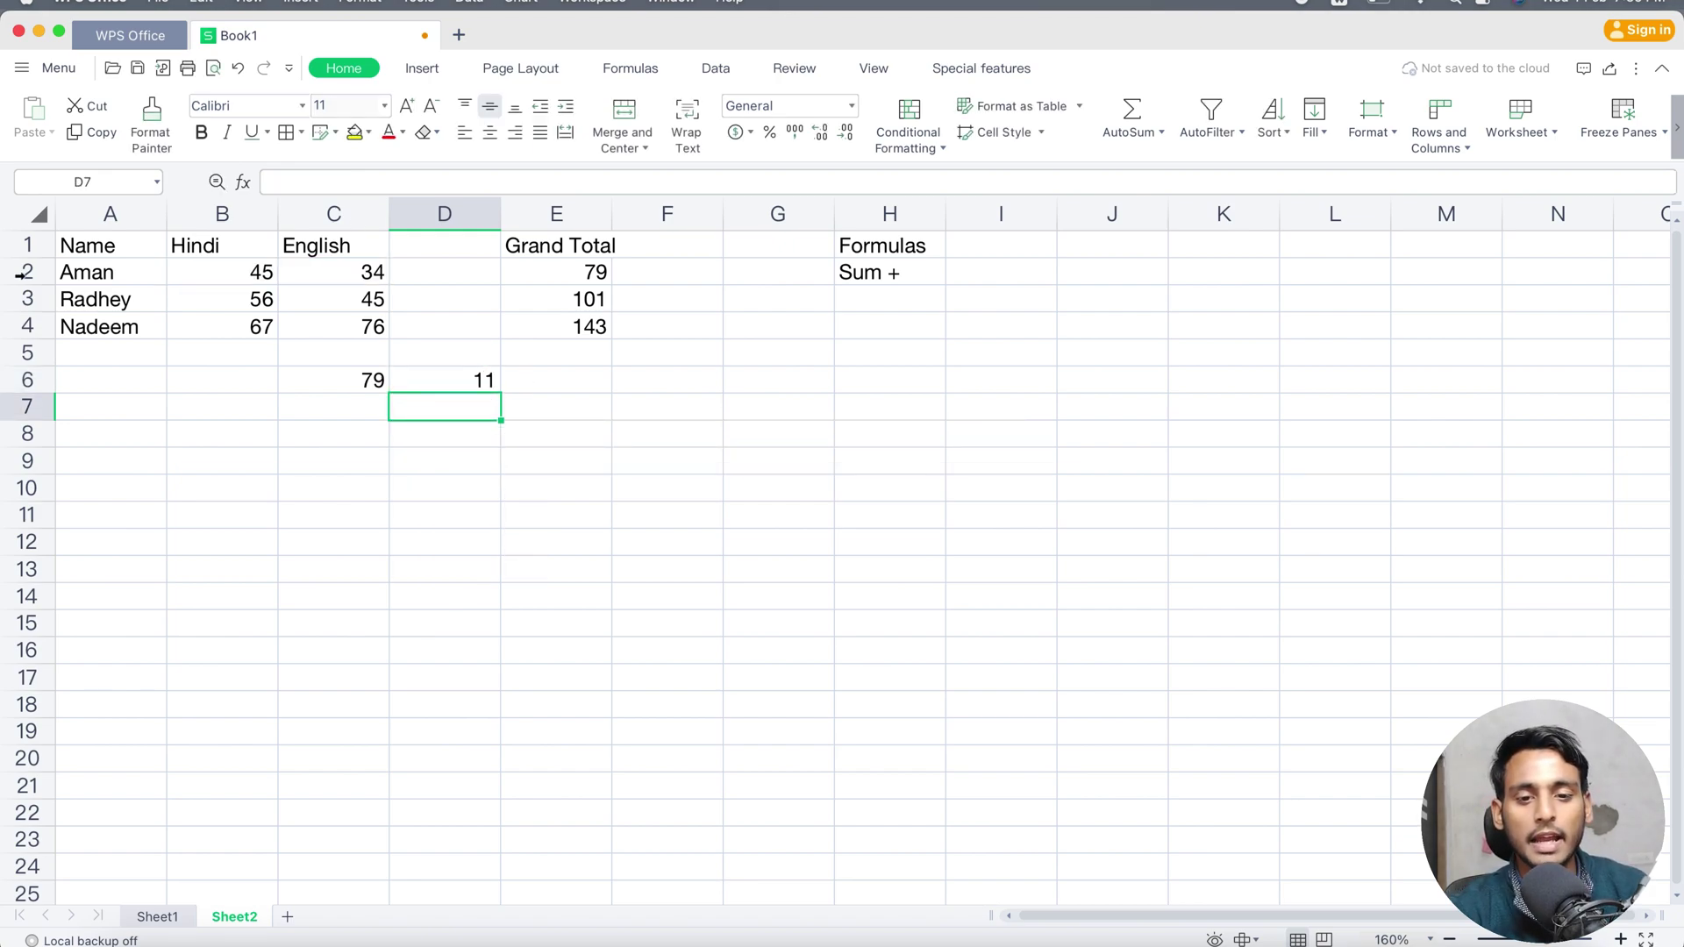
- Review the subtraction formula in cell D6 and the cells it refers to without changing it
double_click(433, 377)
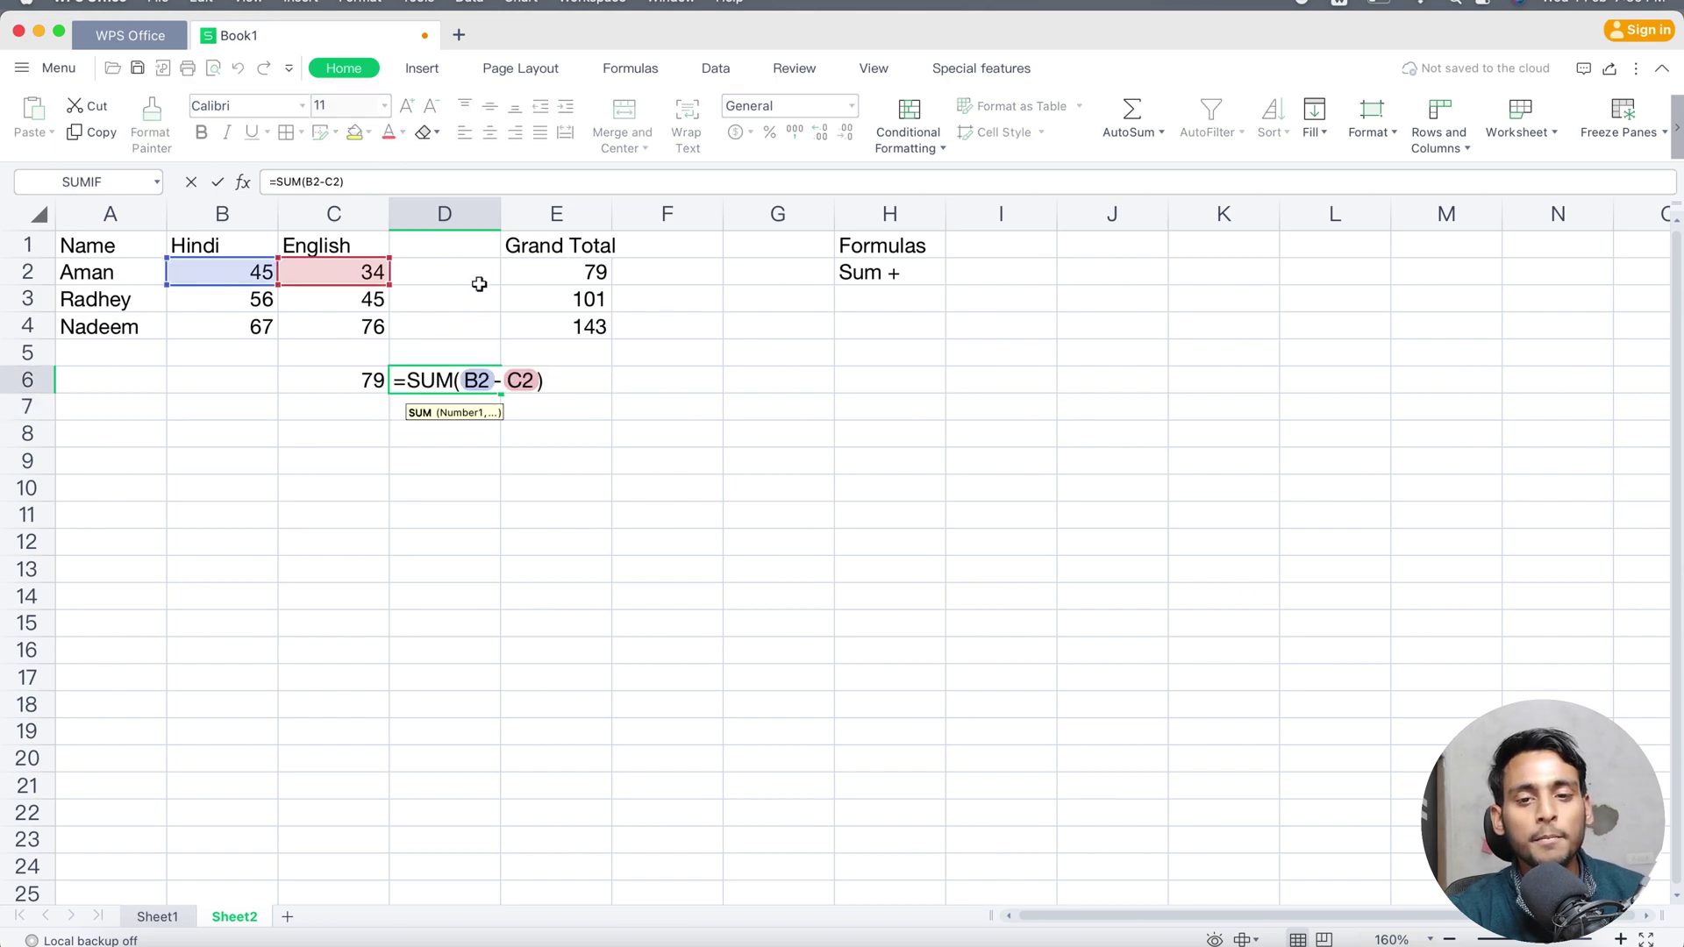
click(630, 383)
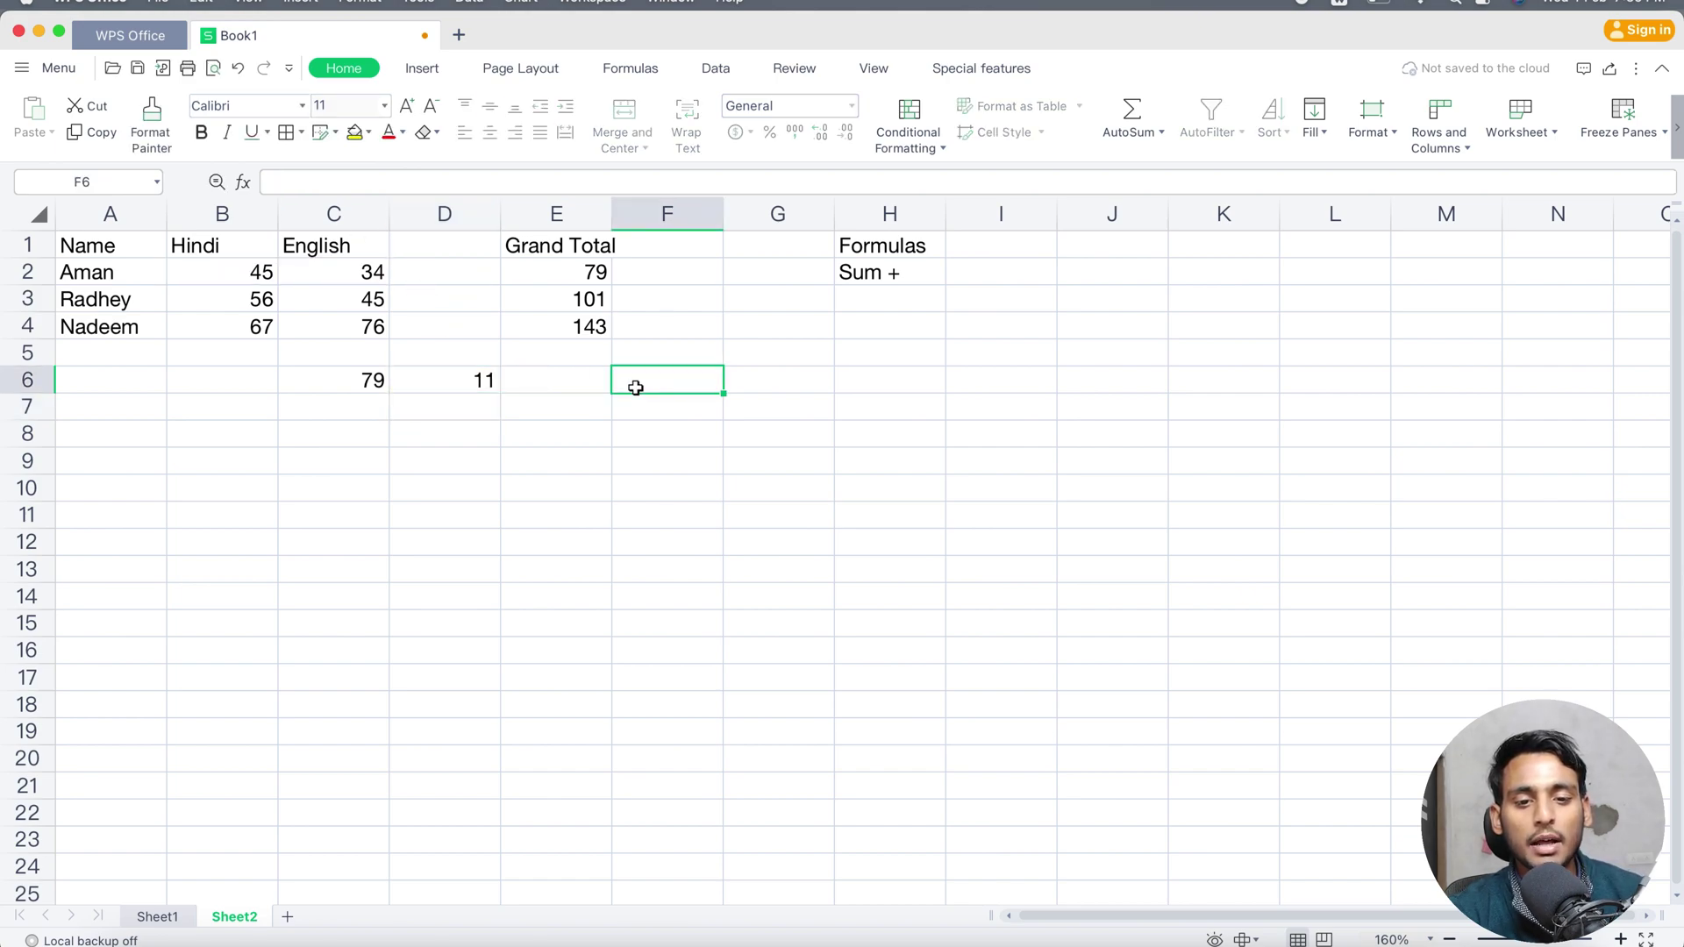
double_click(453, 379)
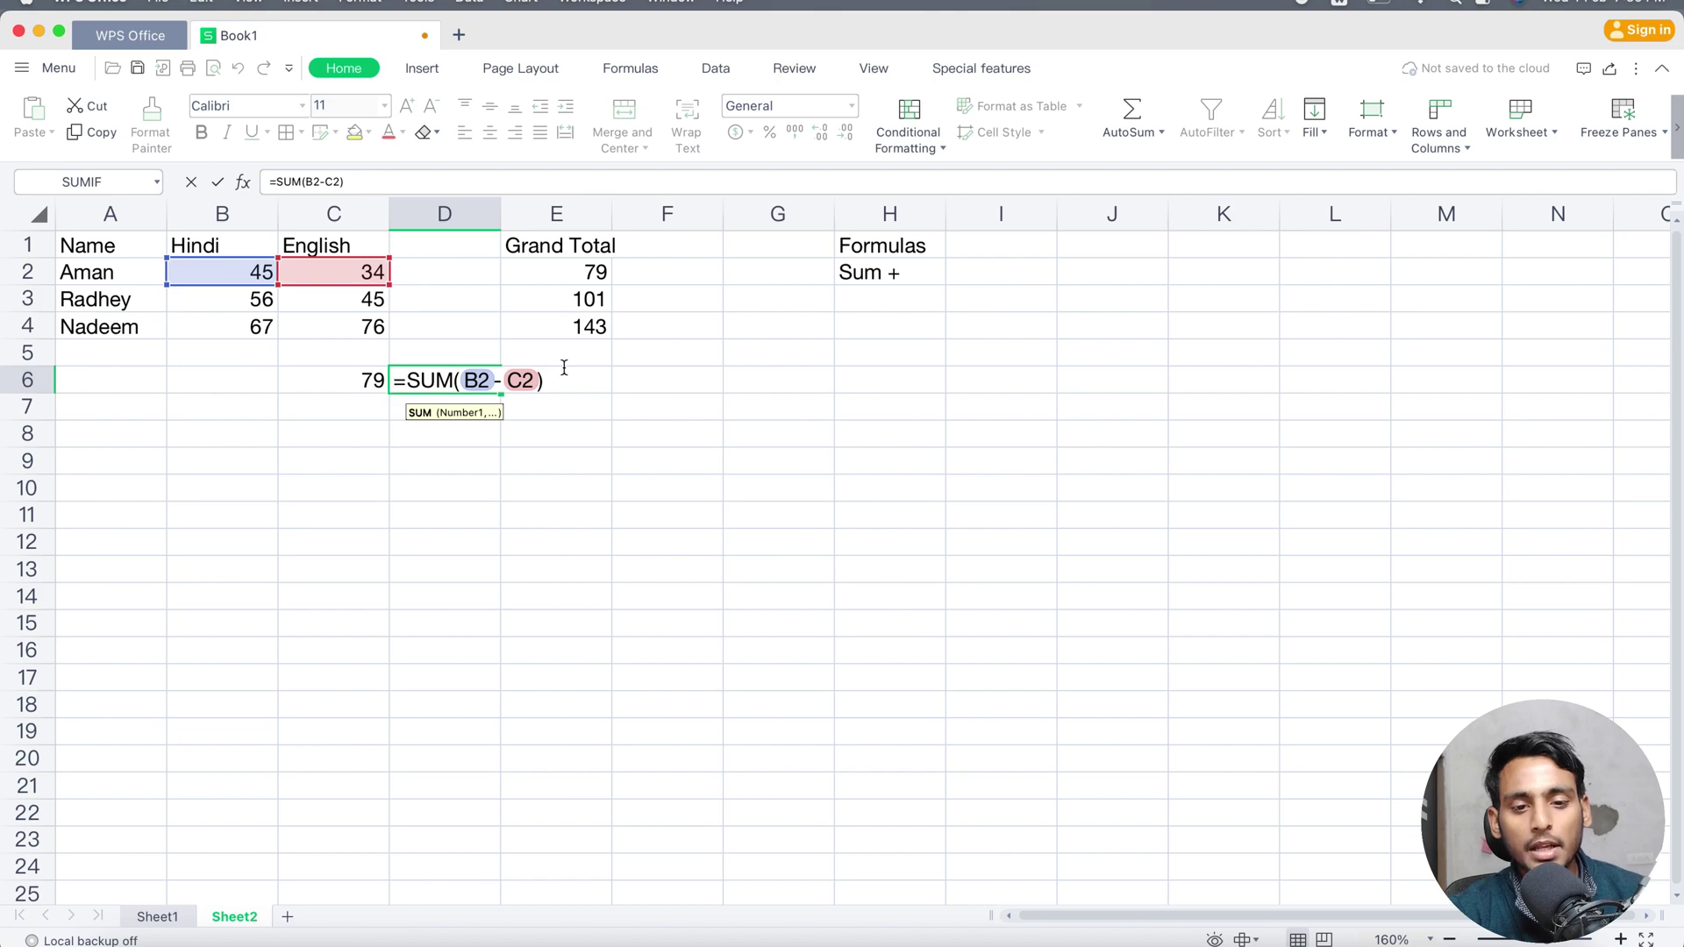
click(626, 391)
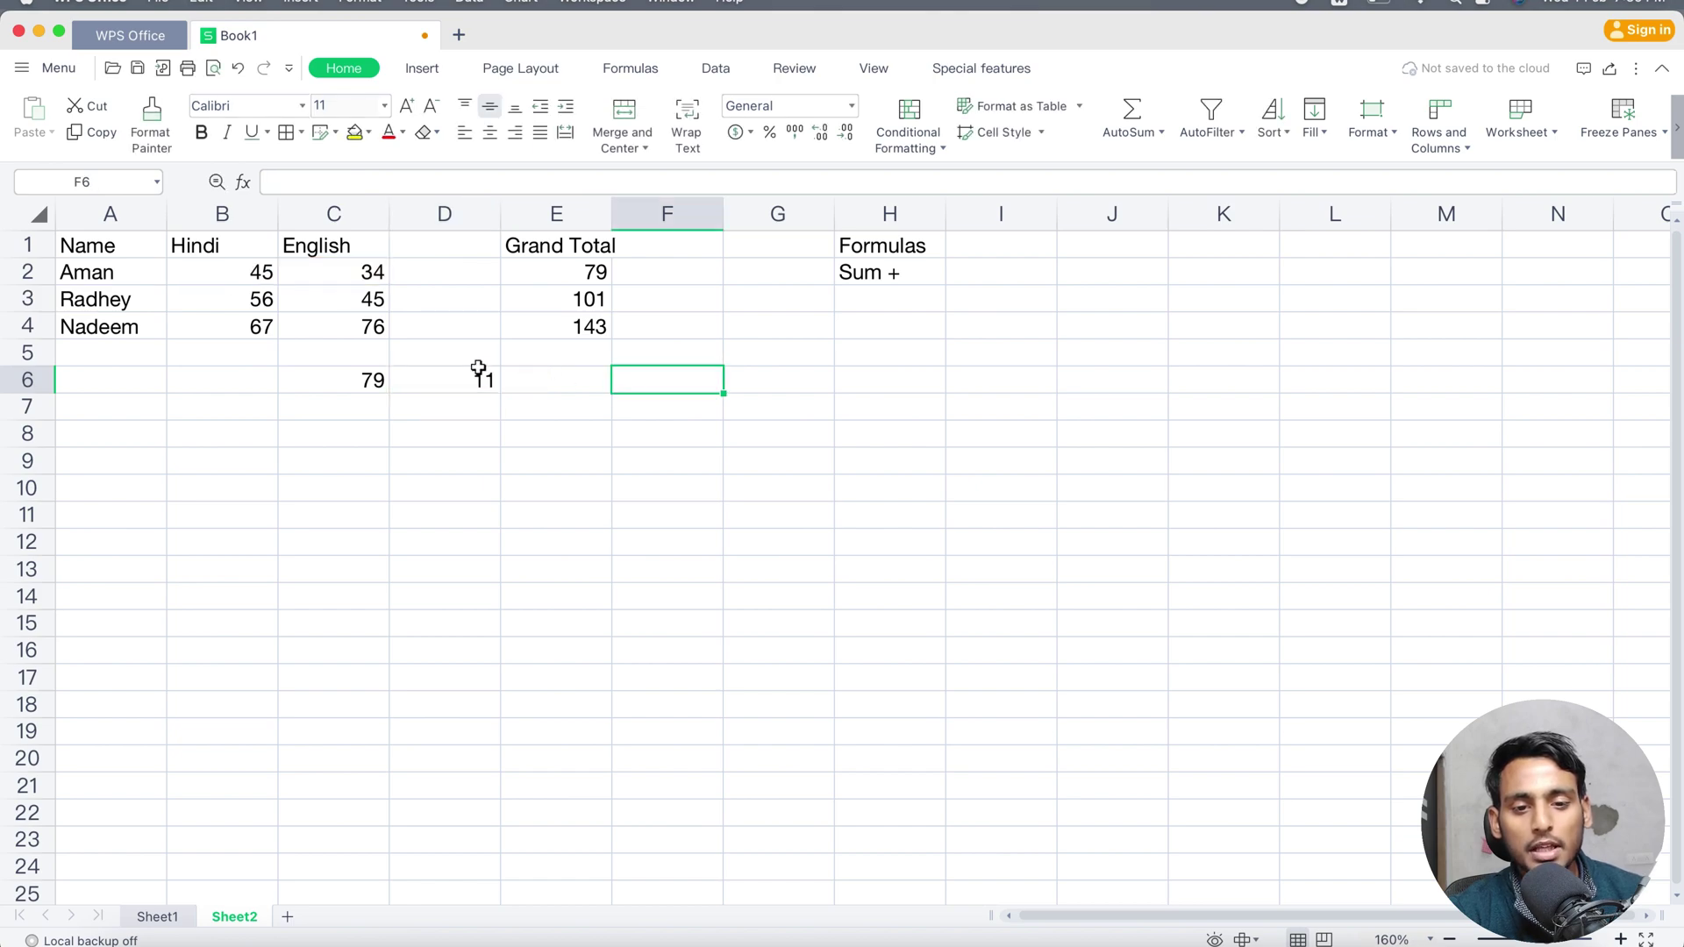
- Subtract the second student's English marks from the Hindi marks by entering =sum(b3-c3) in cell E6
click(554, 388)
text(=sum()
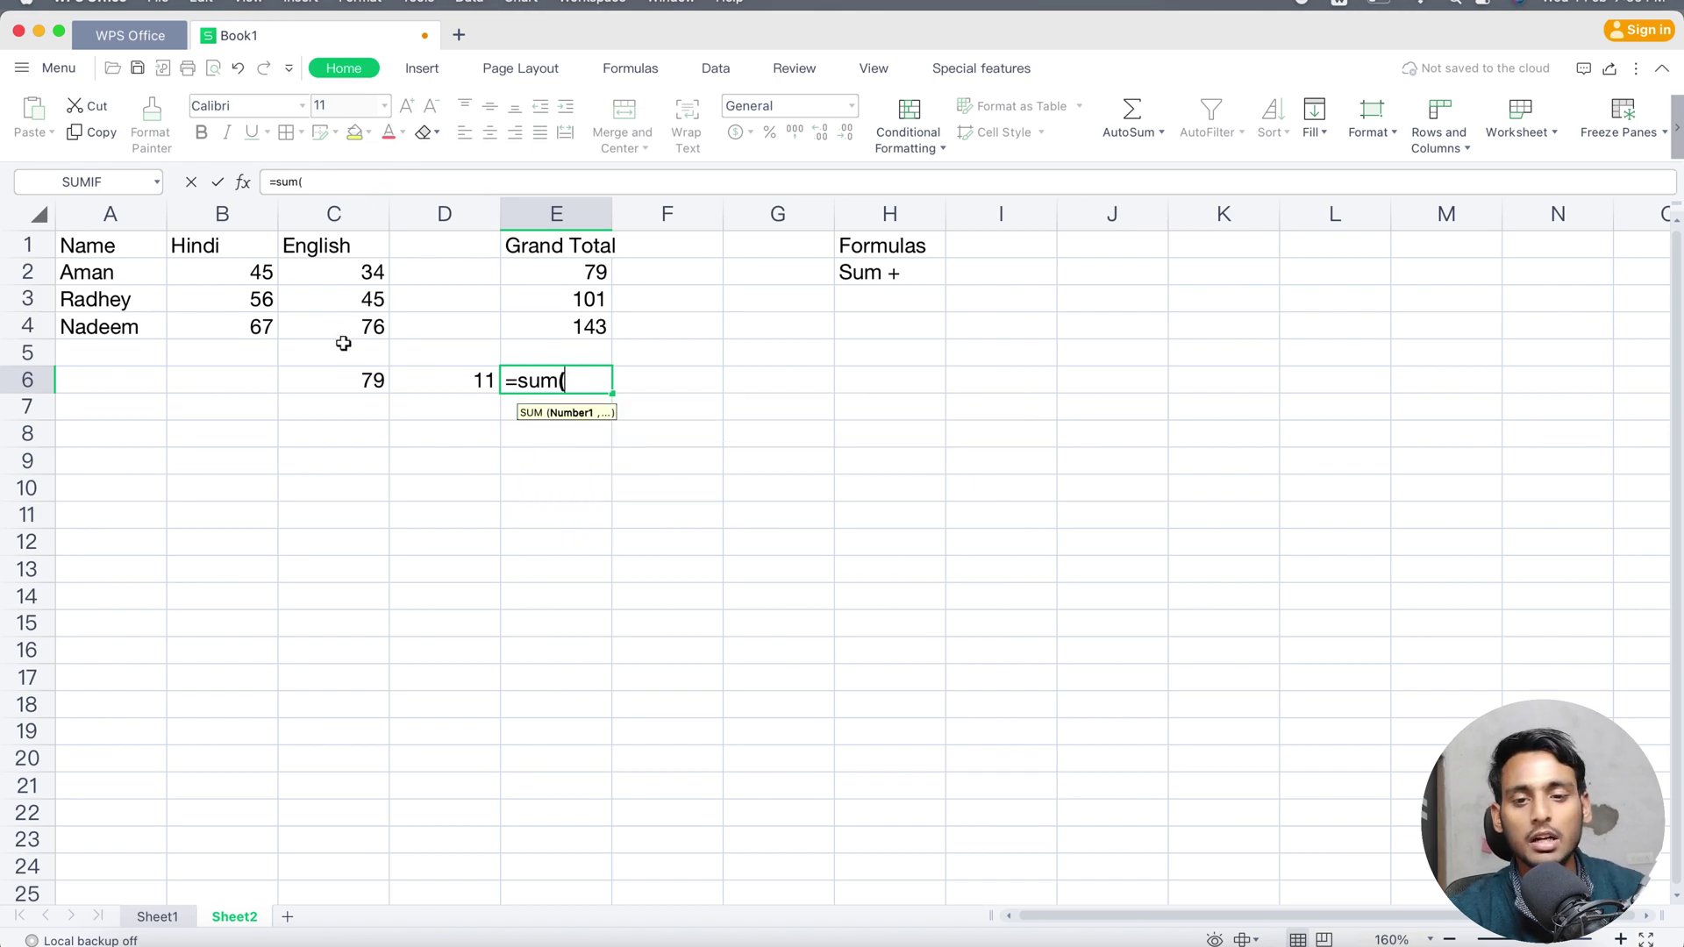
text(b)
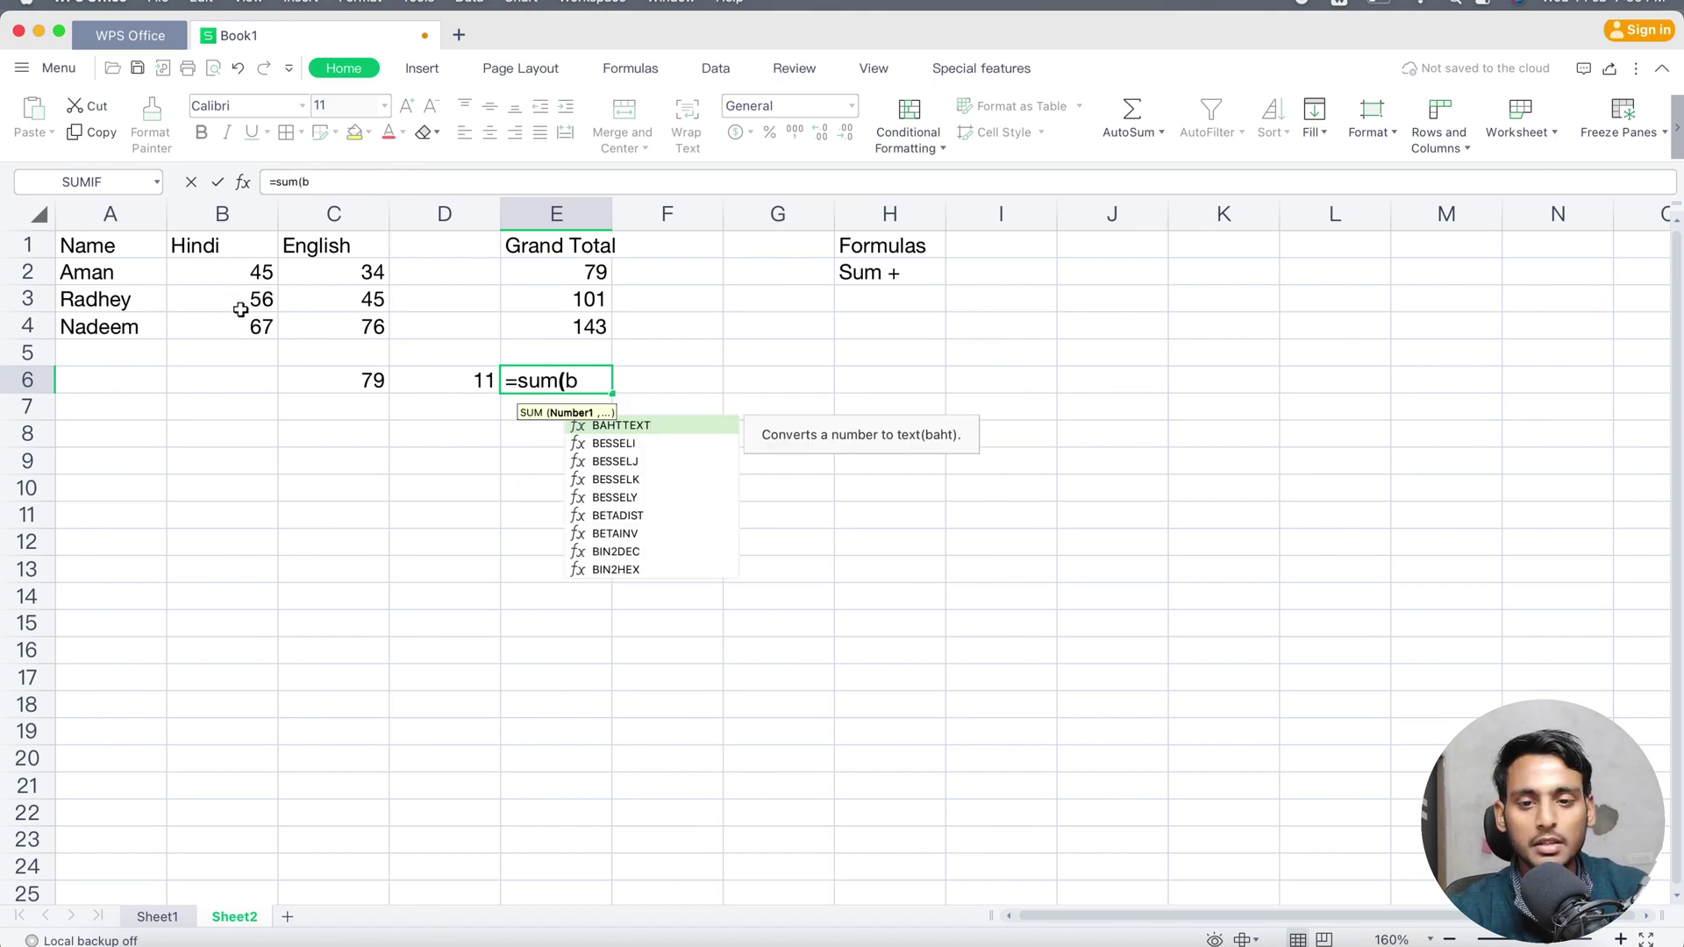
text(3-)
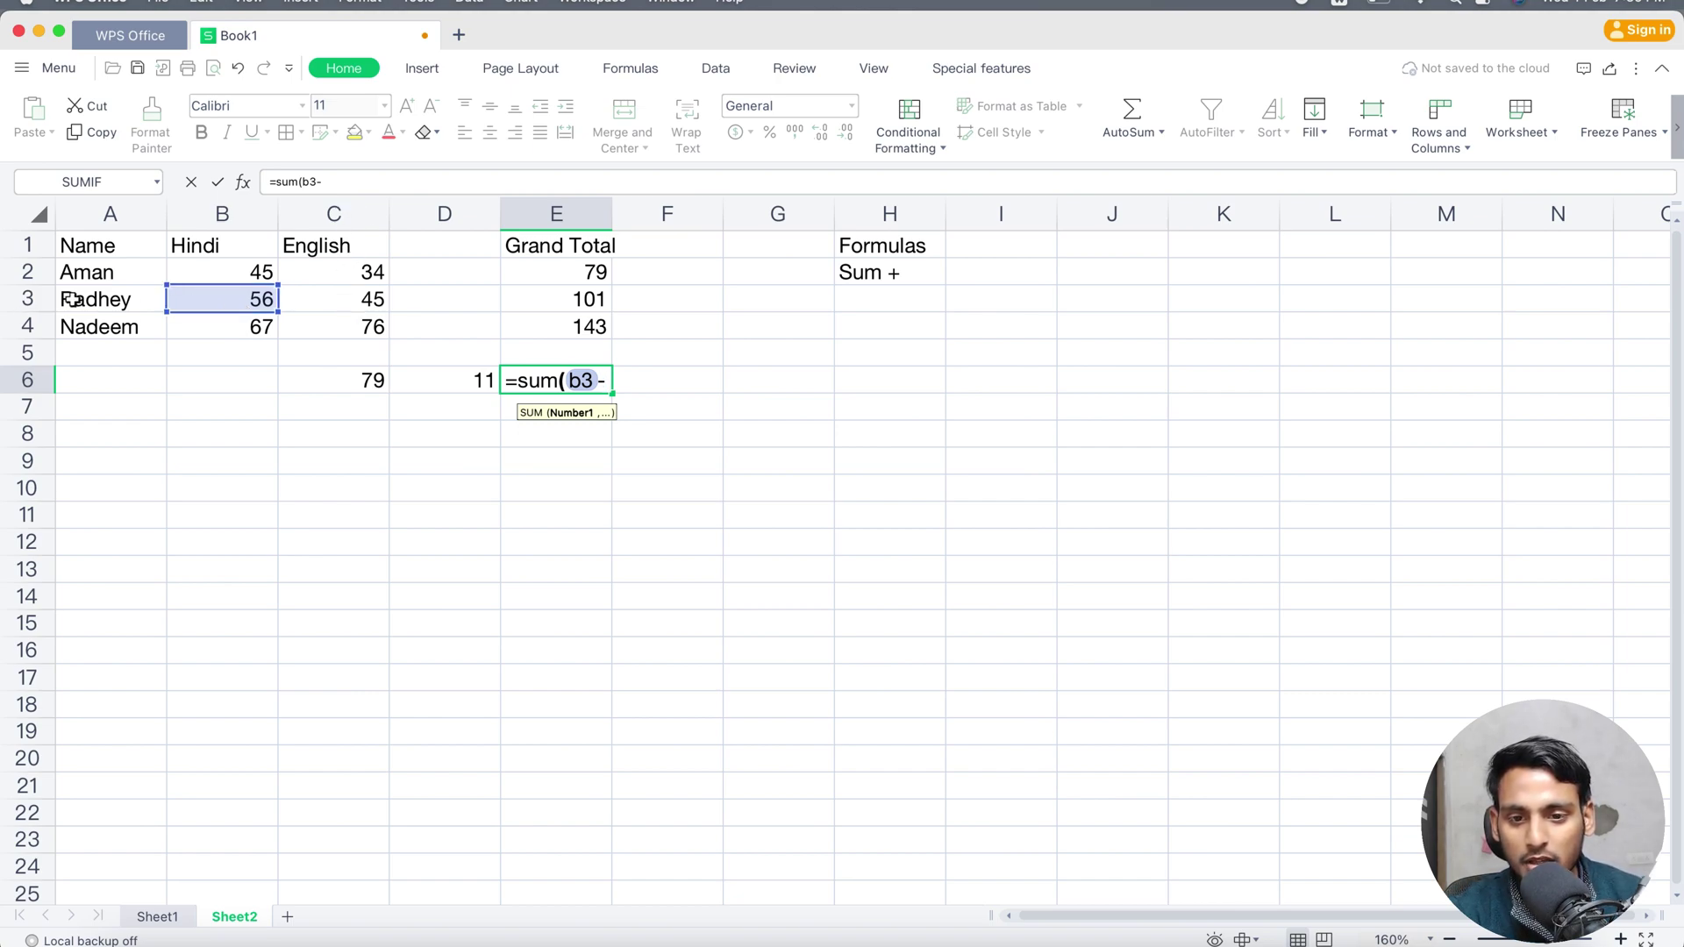
text(c3)
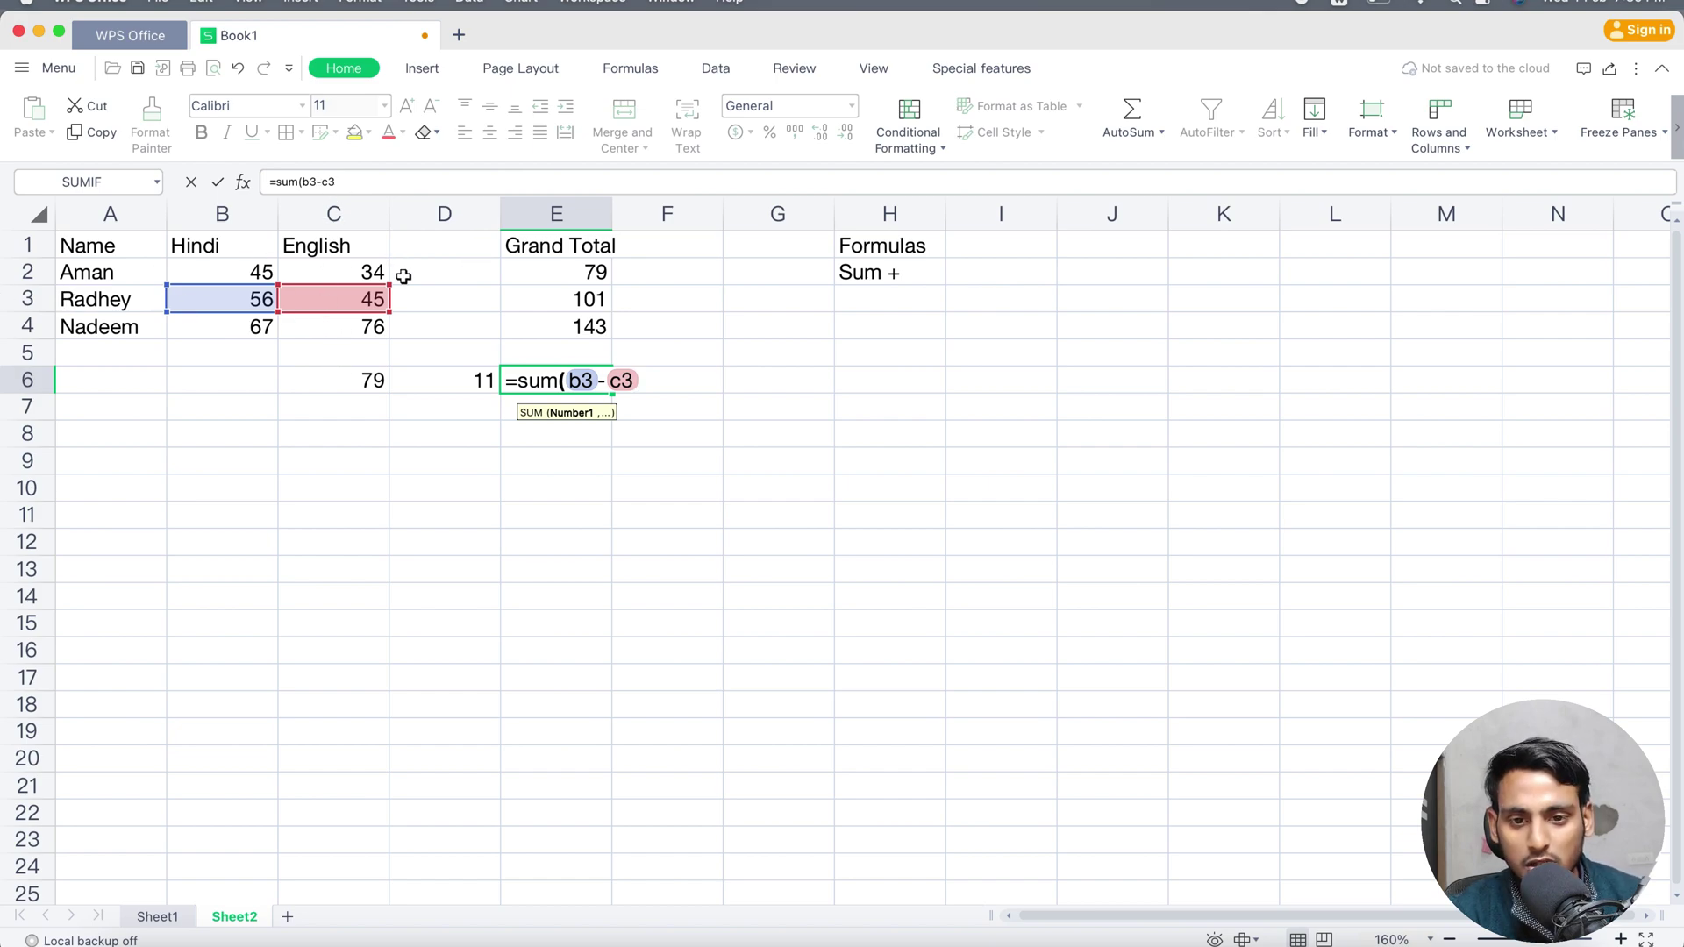
text())
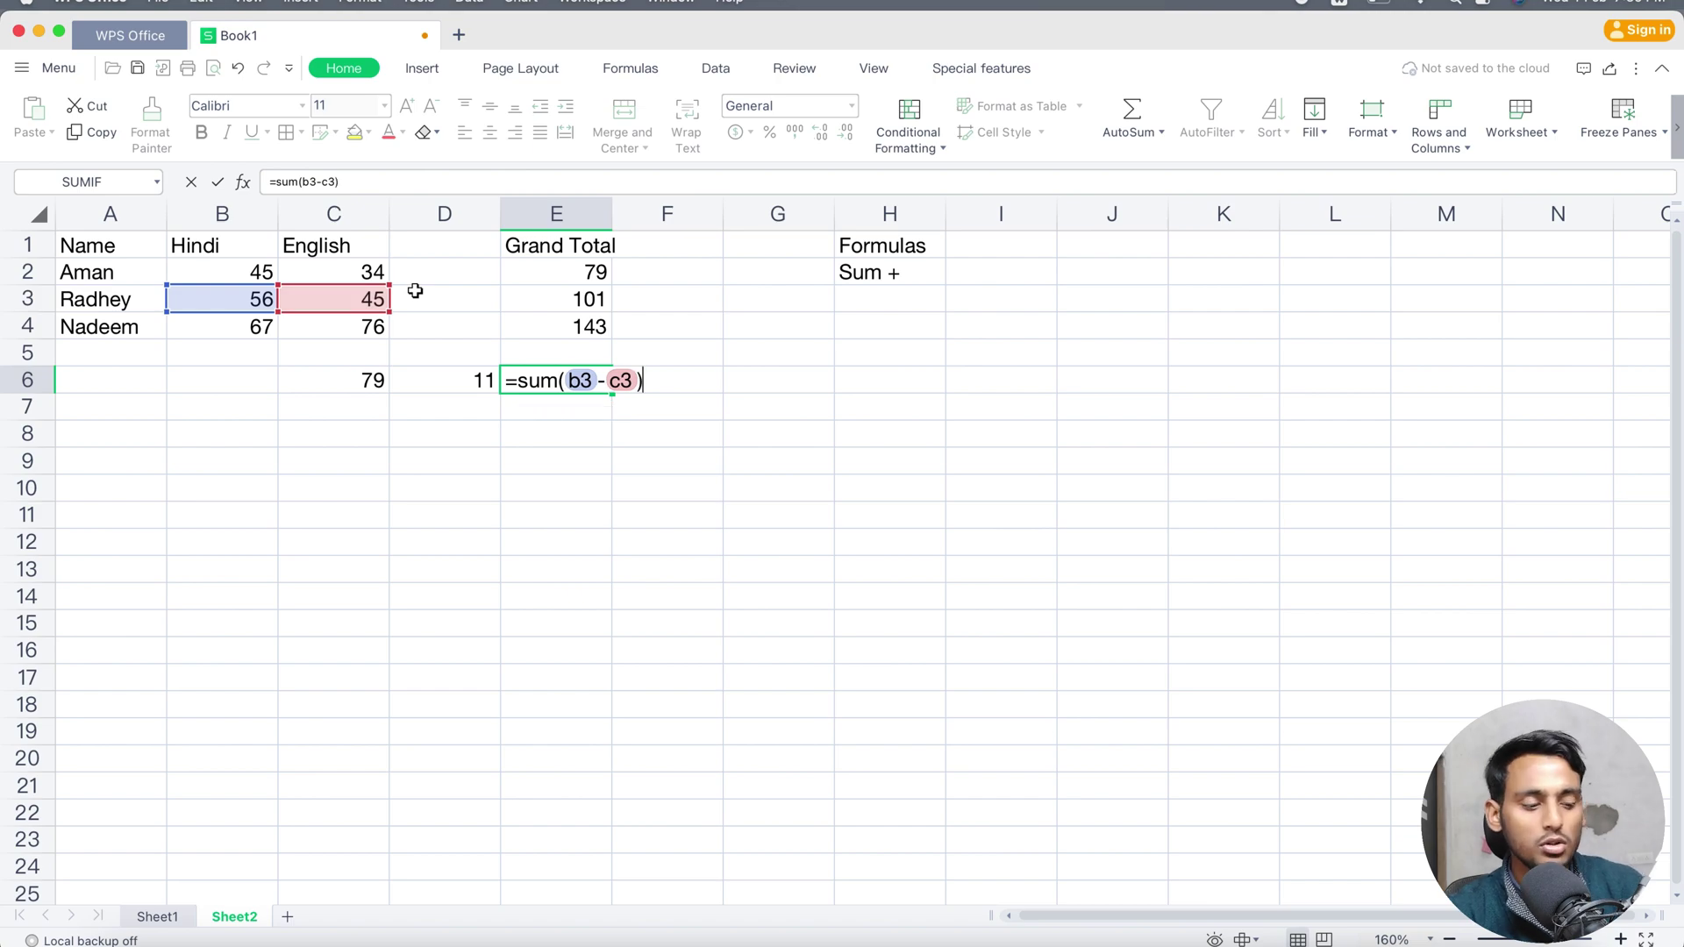
key(Return)
click(583, 380)
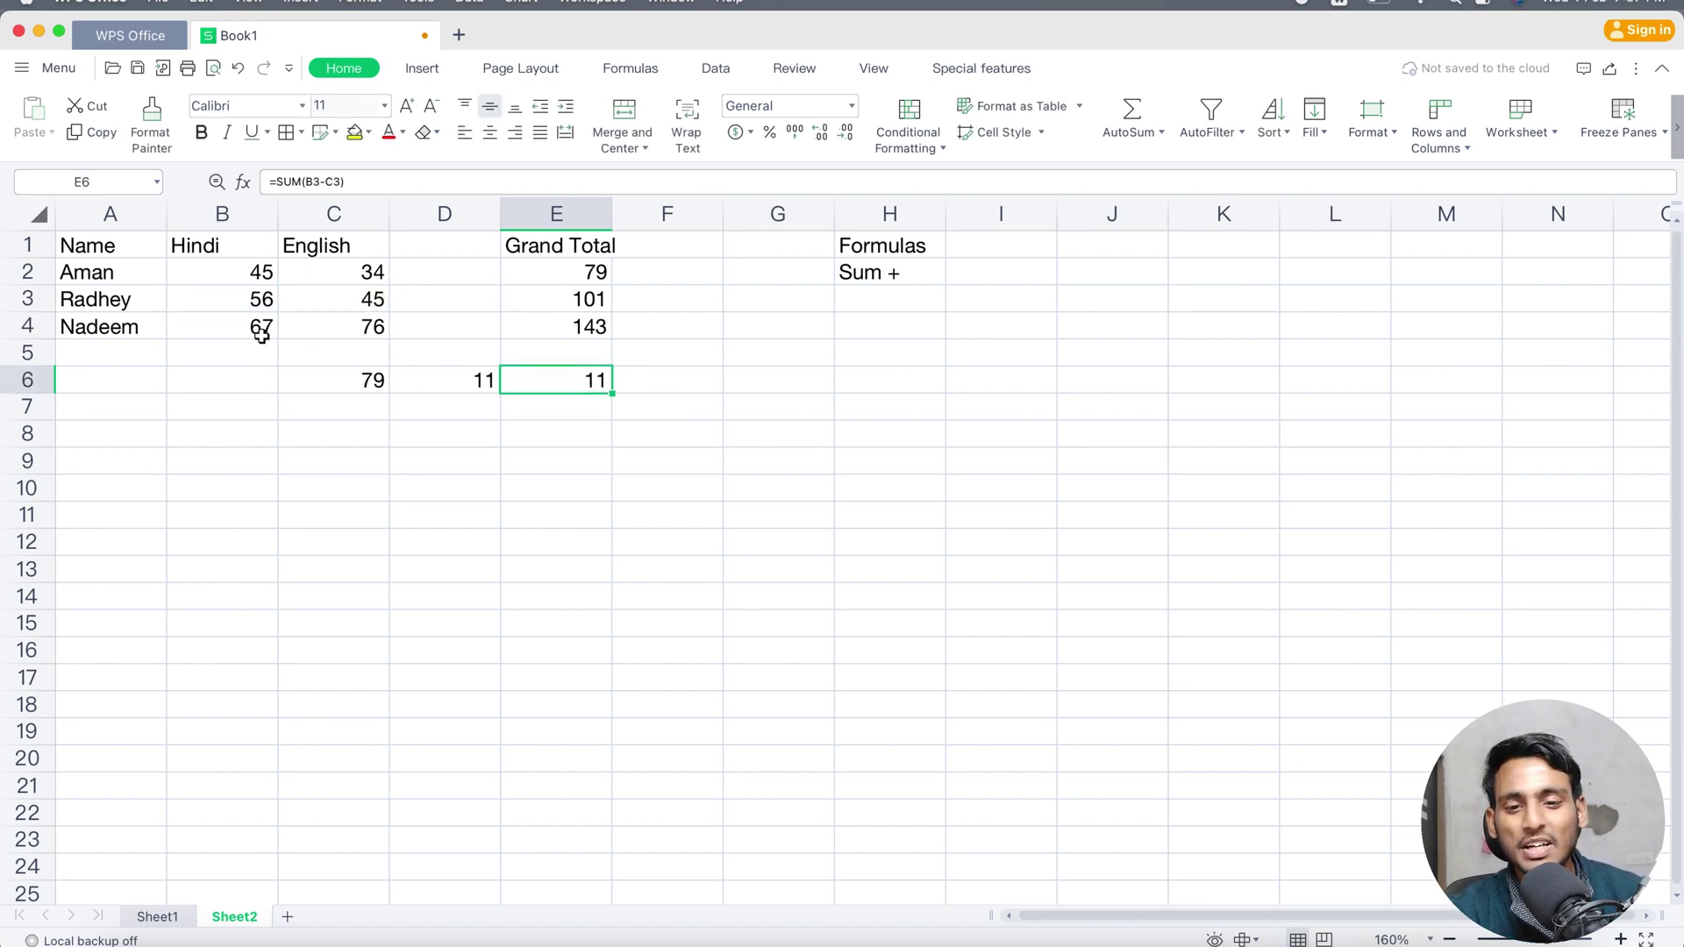
- Subtract the third student's English marks from the Hindi marks by entering =sum(b4-c4) in cell E7
click(562, 412)
text(=sum()
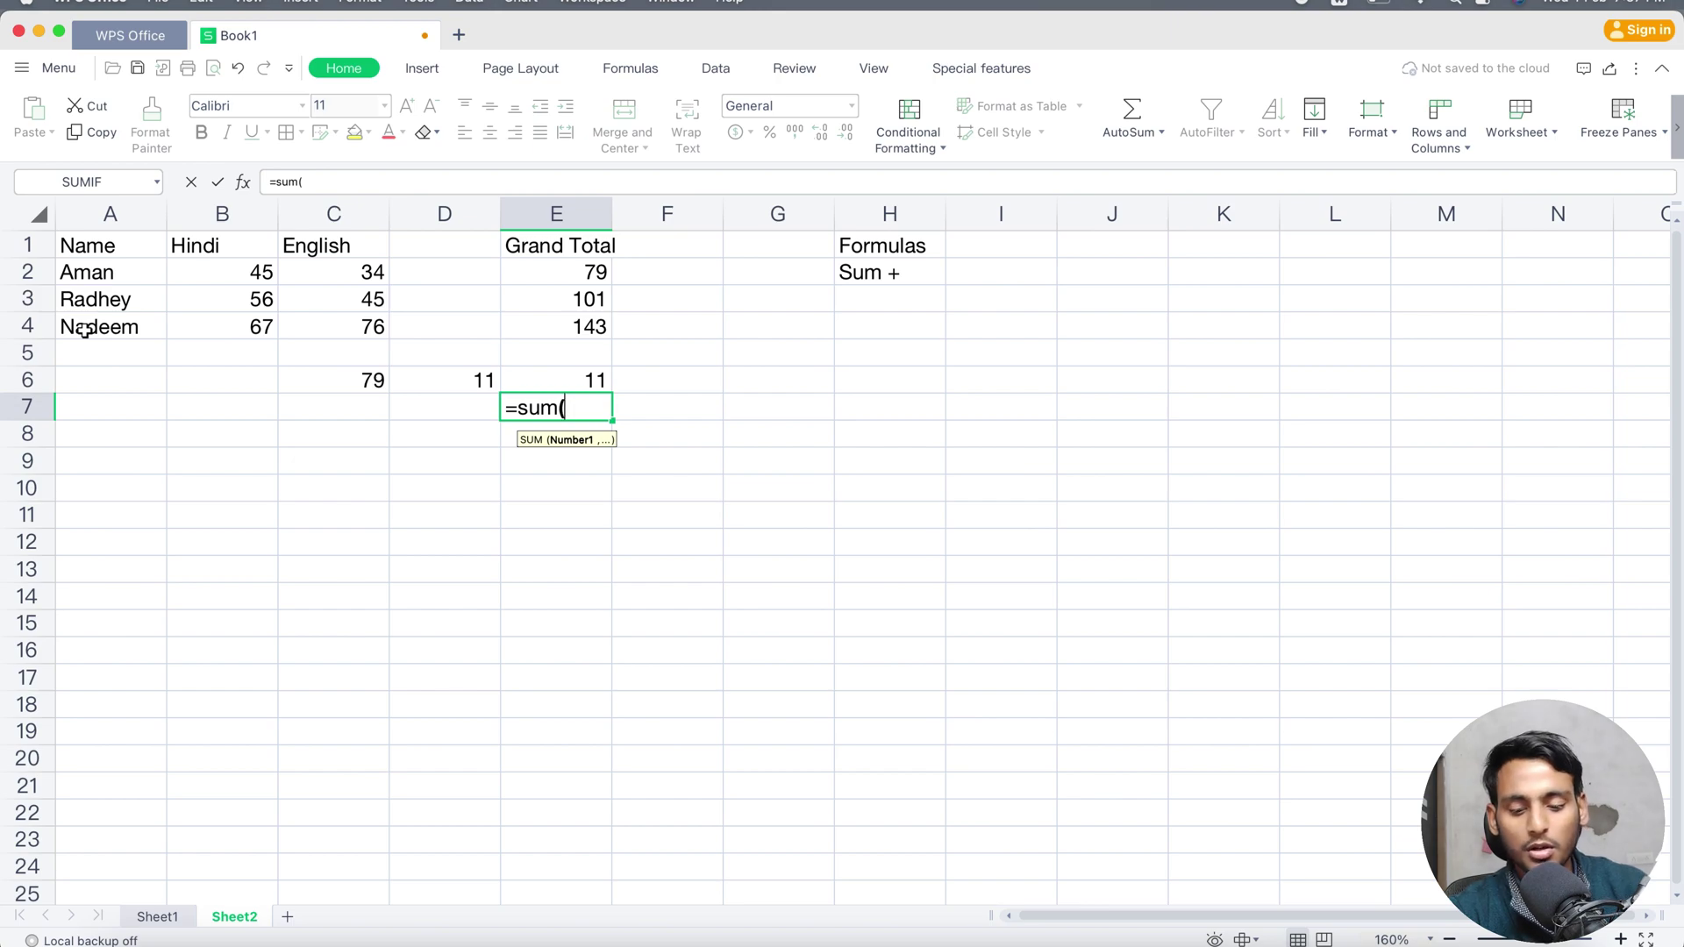
text(b4-)
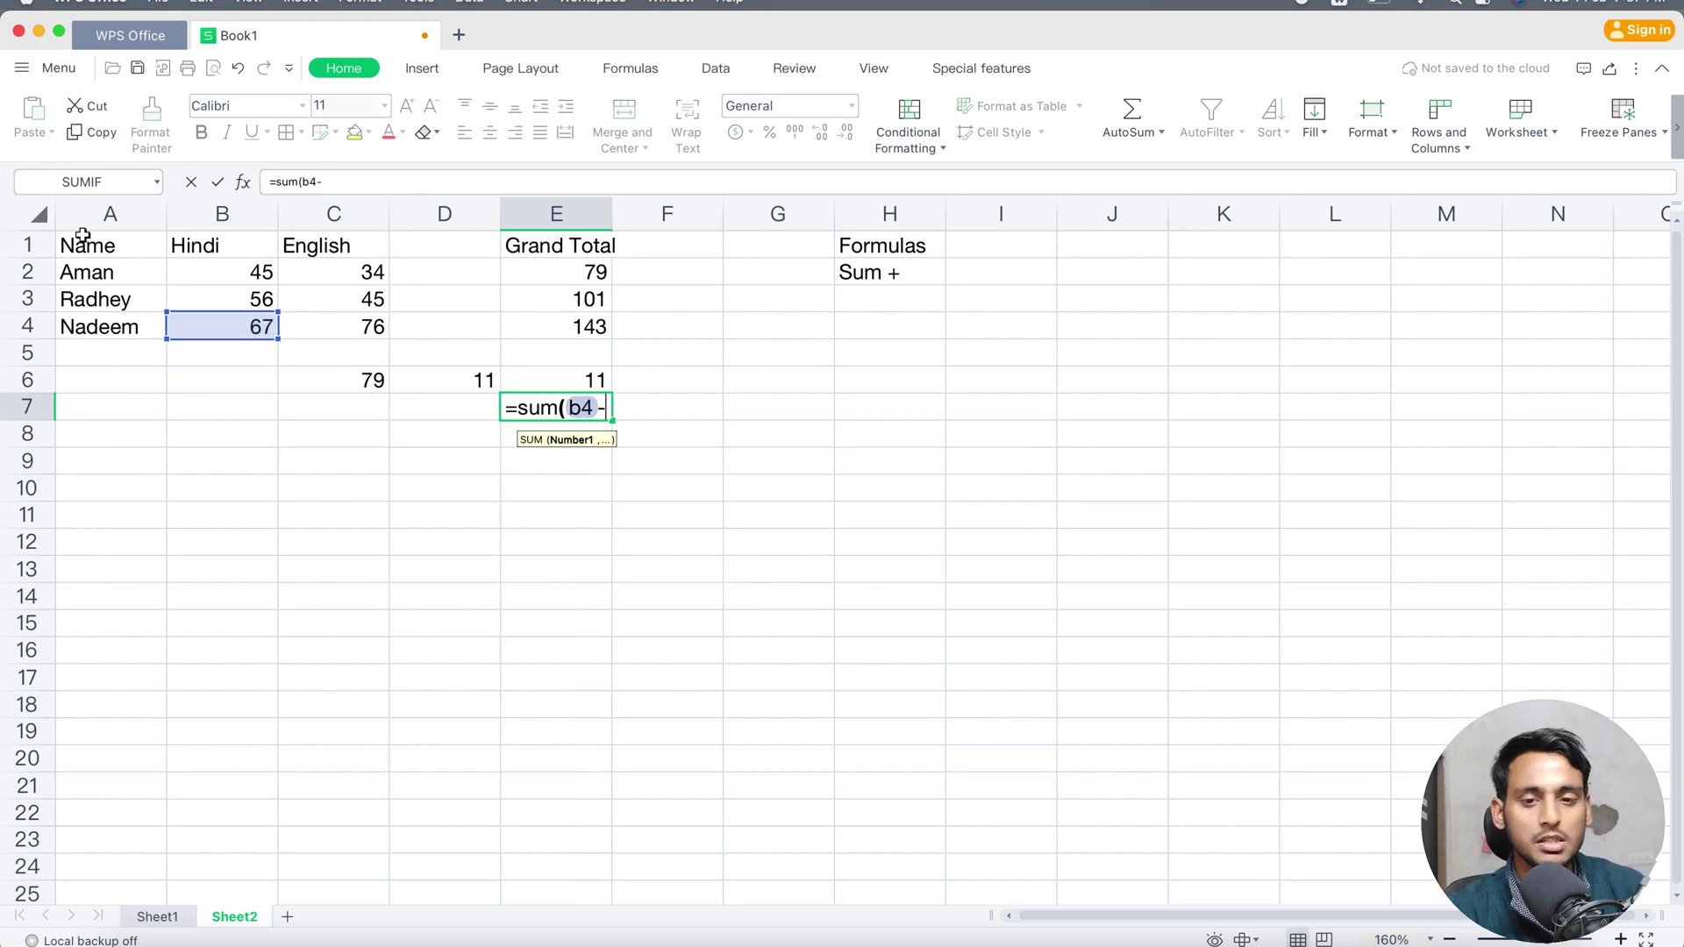
text(c)
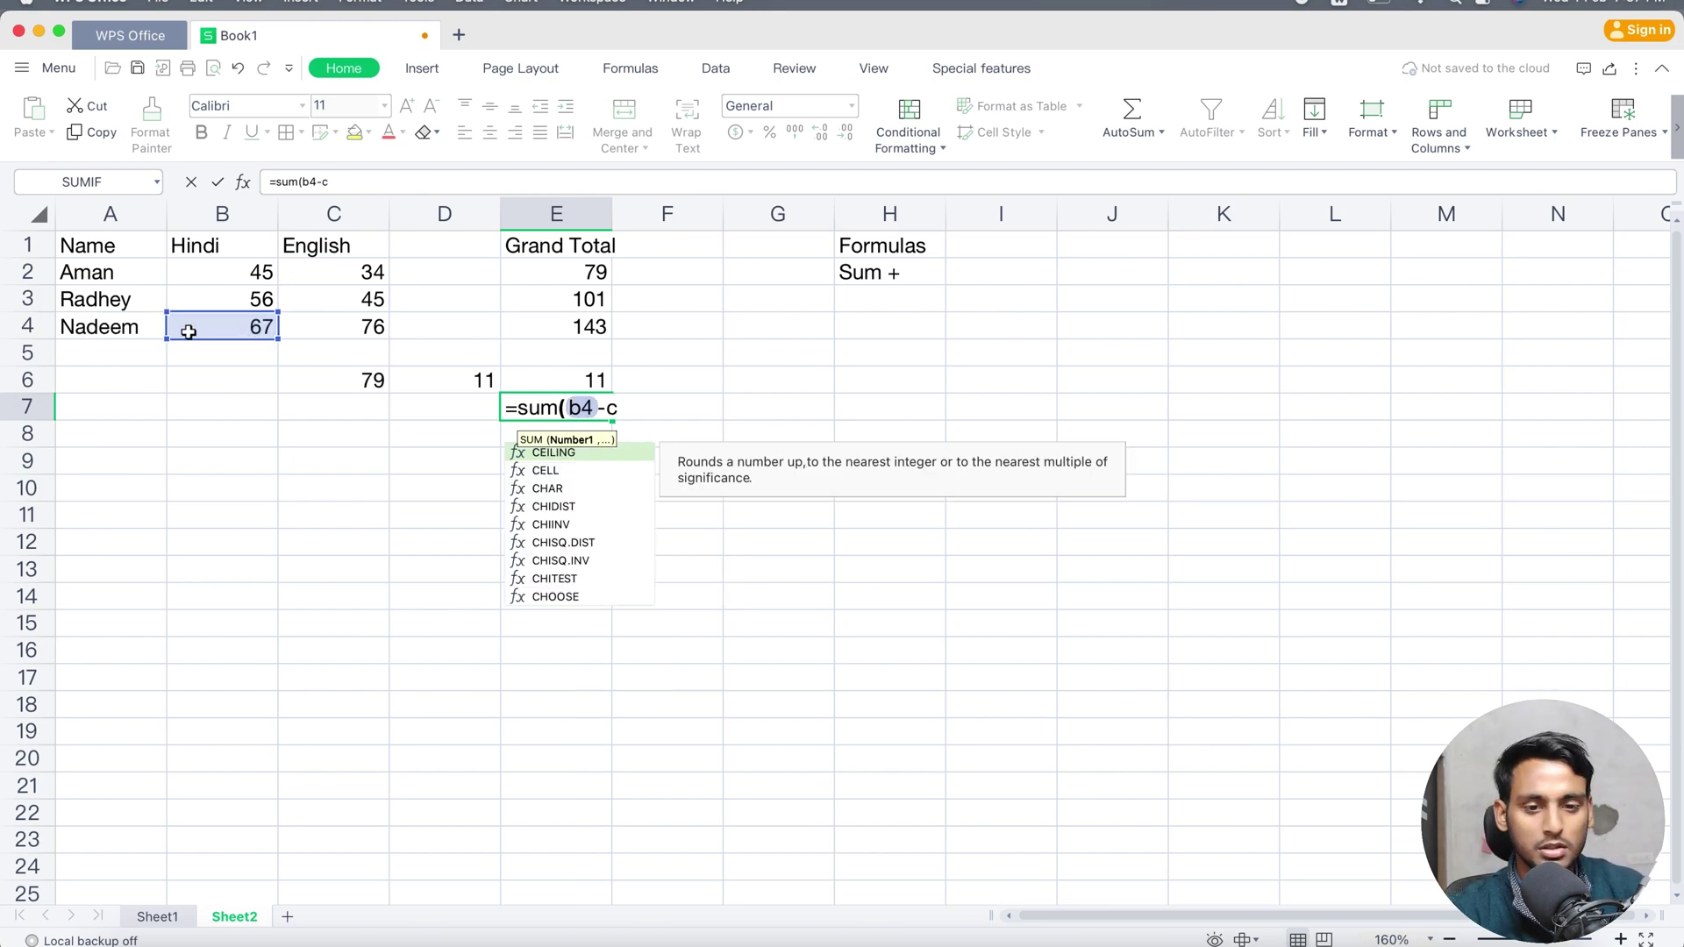
text(4))
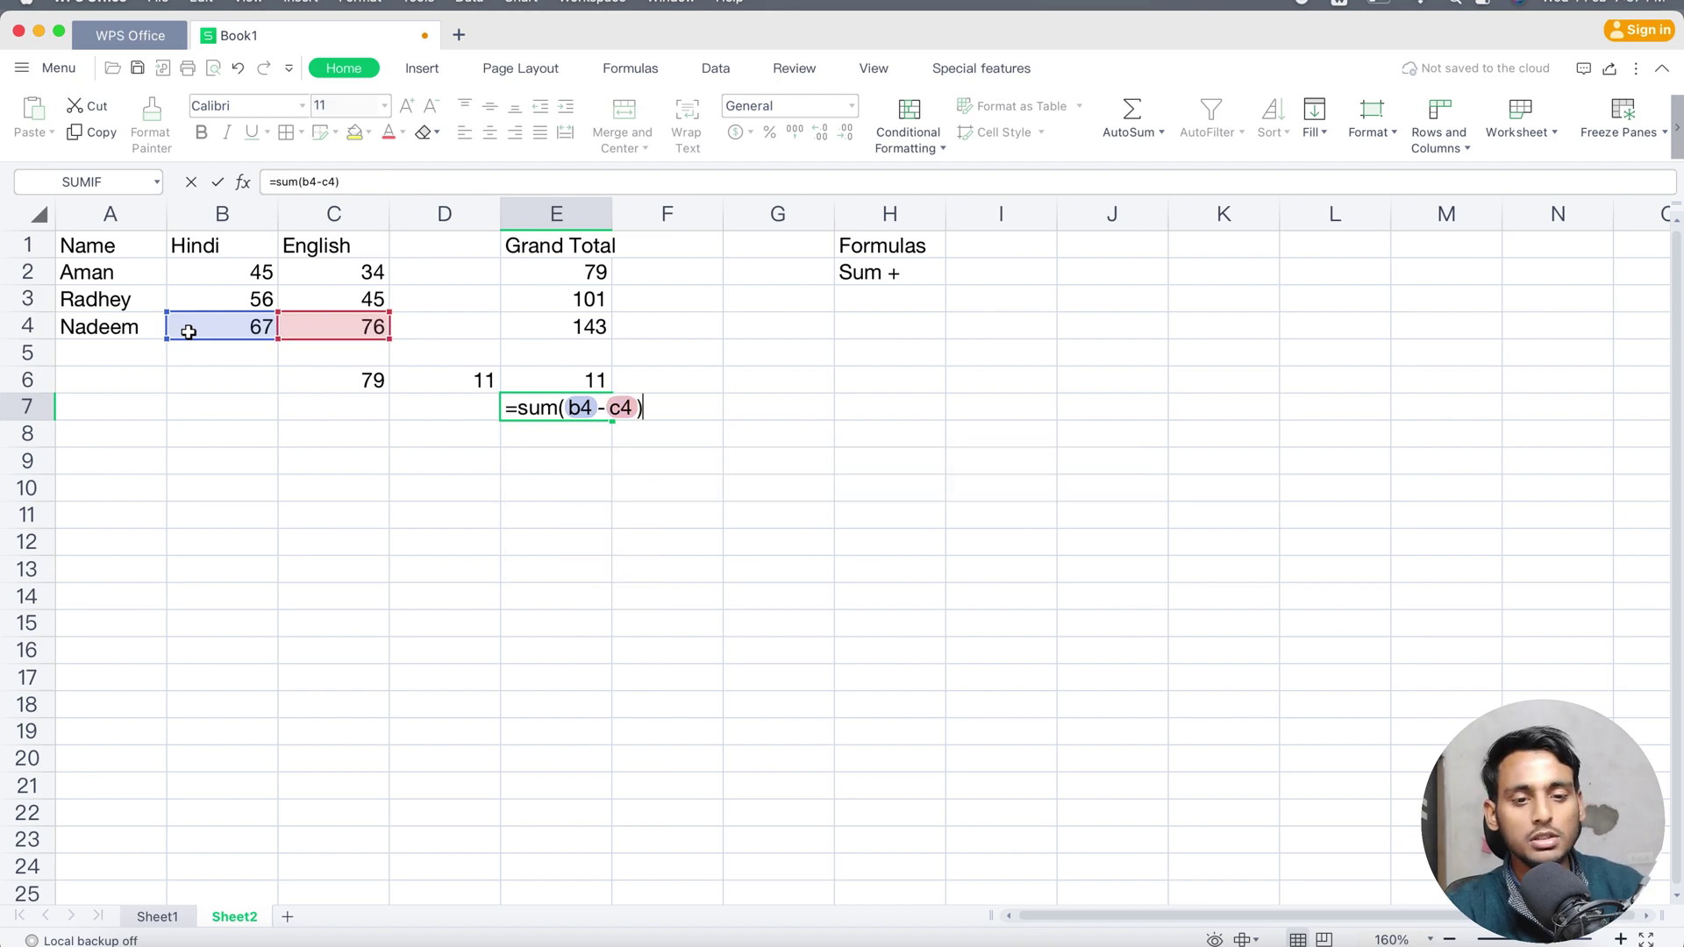
key(Return)
- Check the subtraction result in cell E7 against the third student's marks in B4 and C4
click(575, 414)
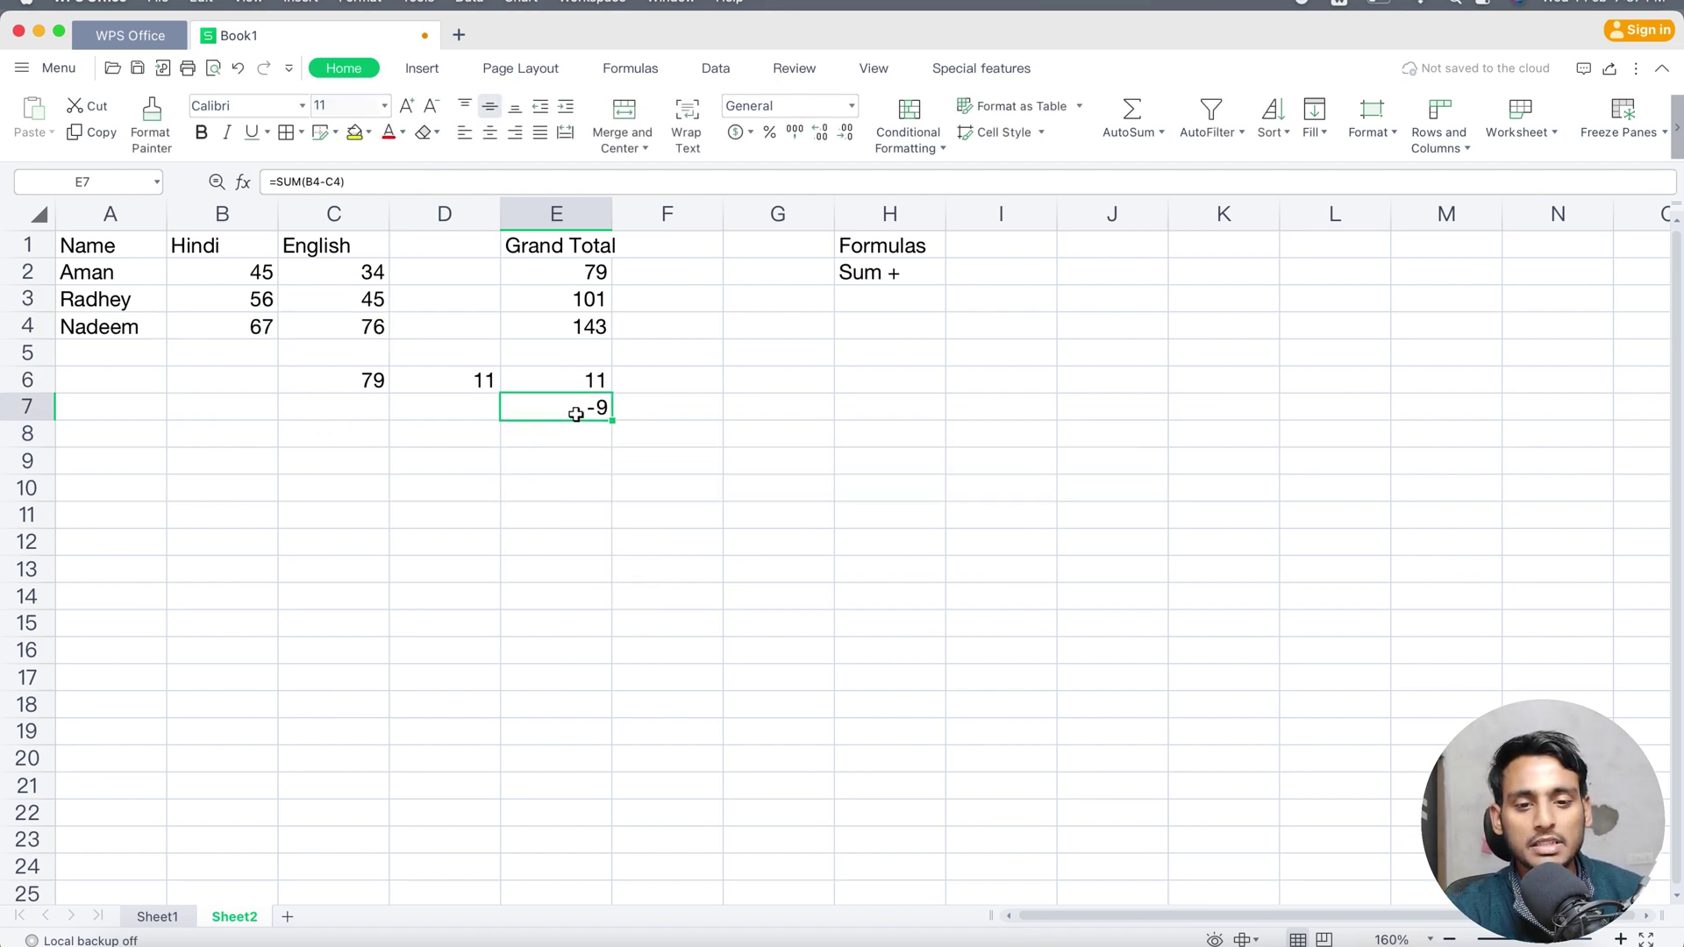
click(260, 326)
key(Right)
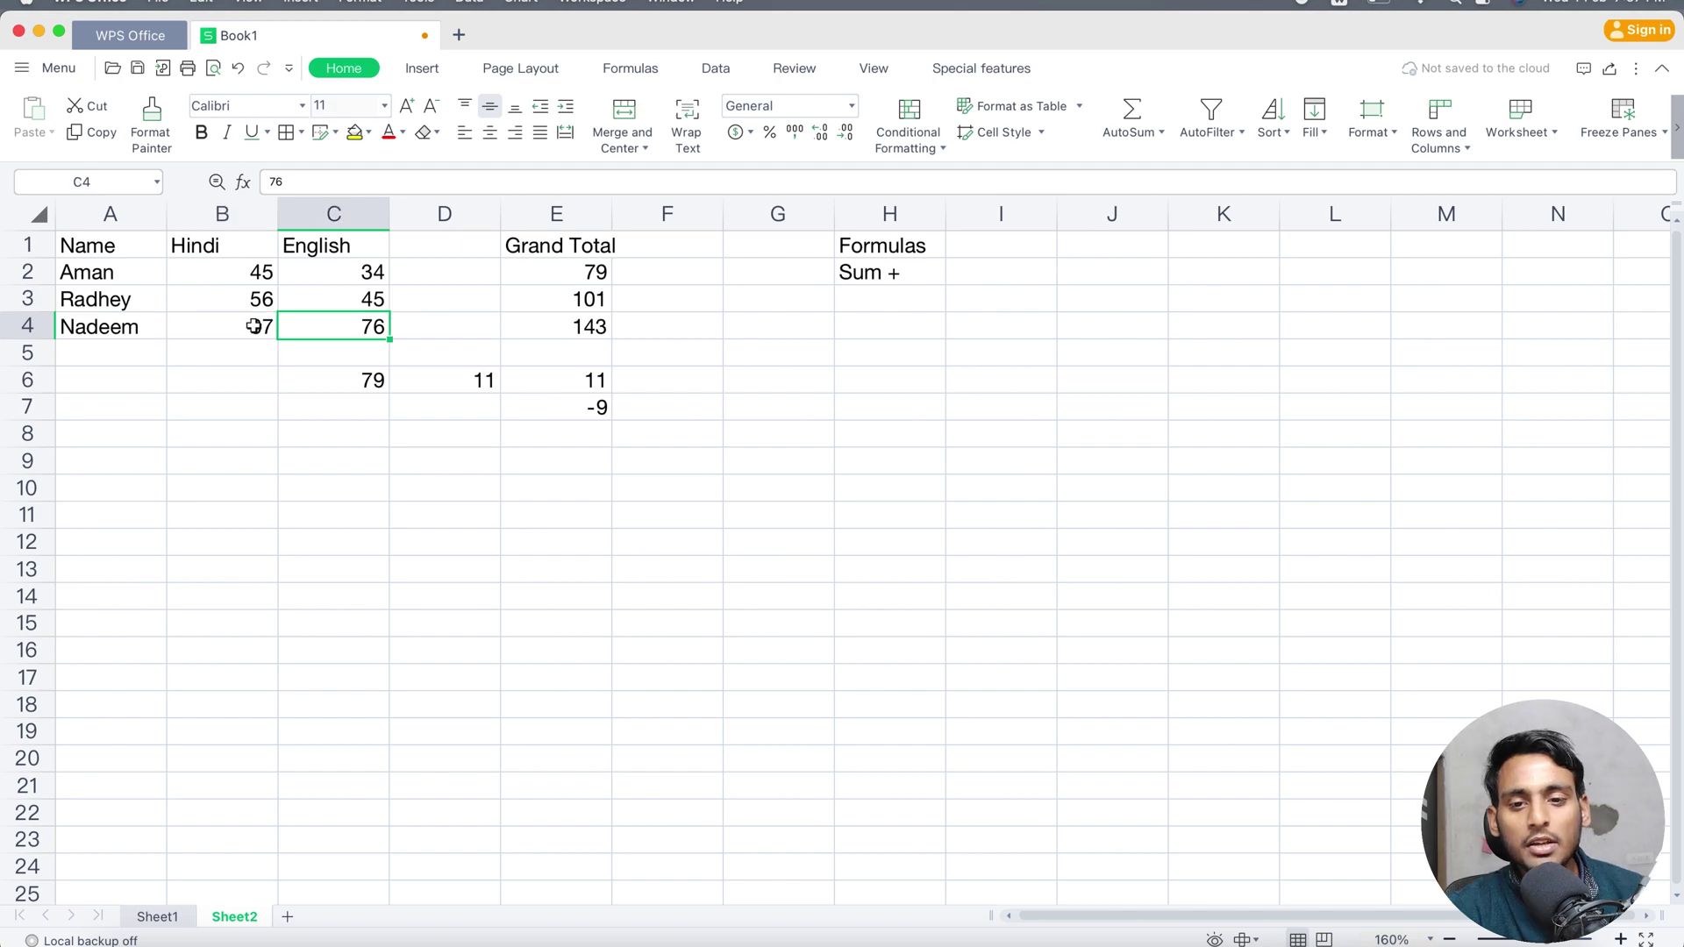
click(587, 409)
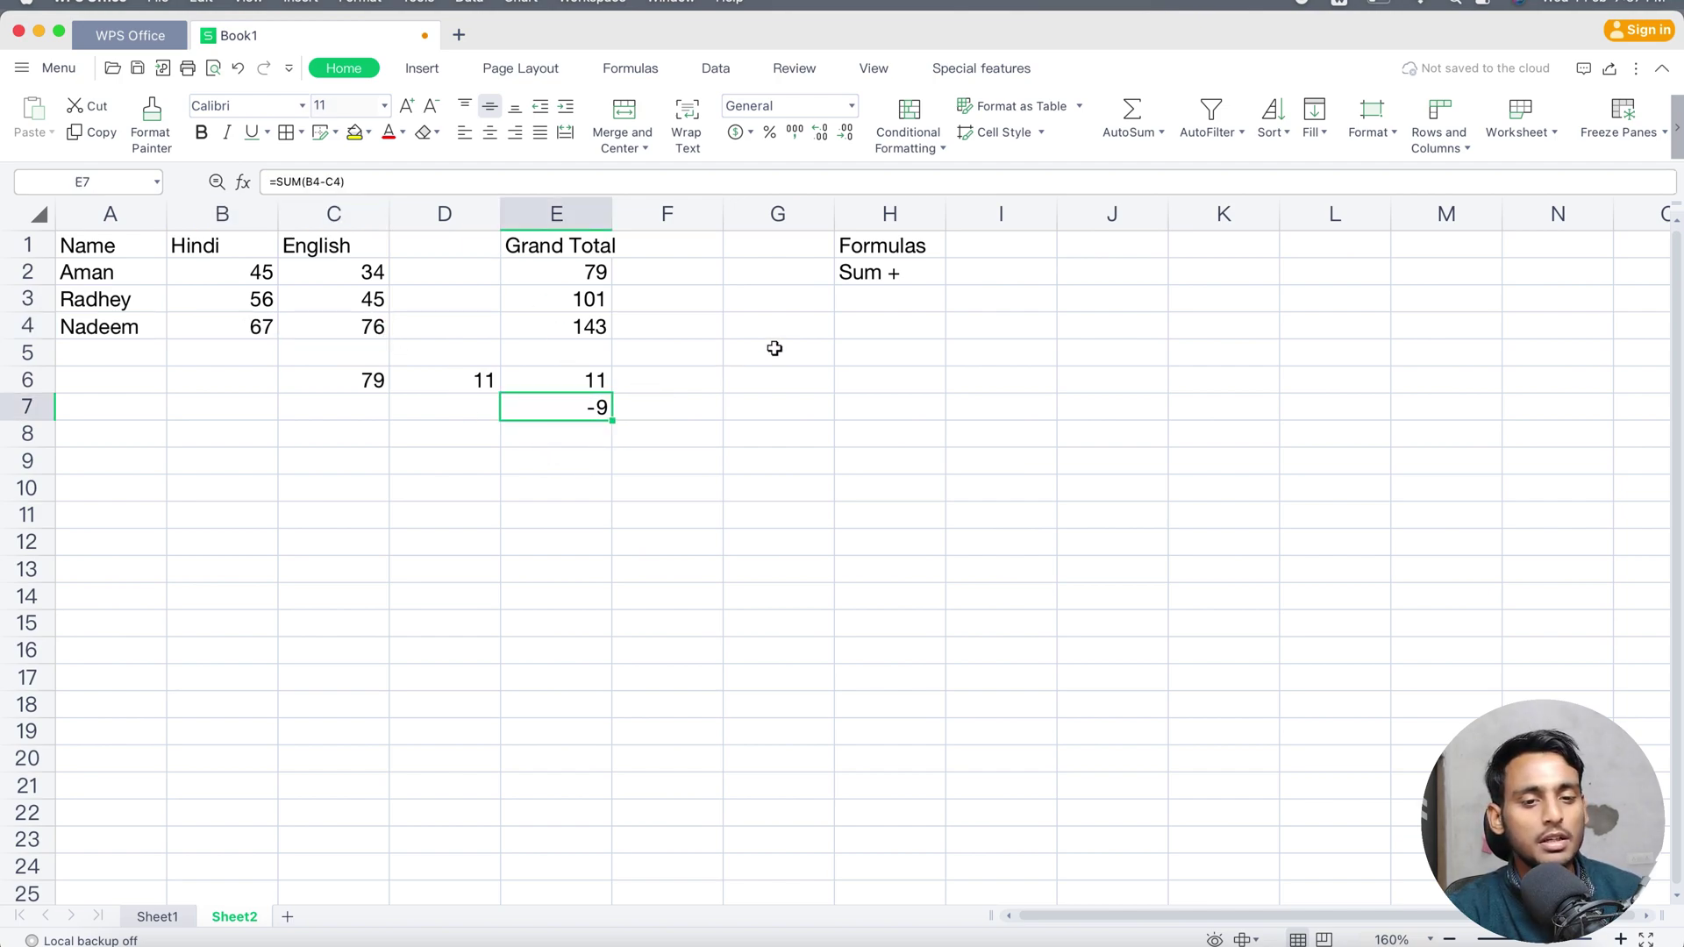
- Add the entry "Sum -" to the Formulas column in cell H3
click(872, 293)
text(S)
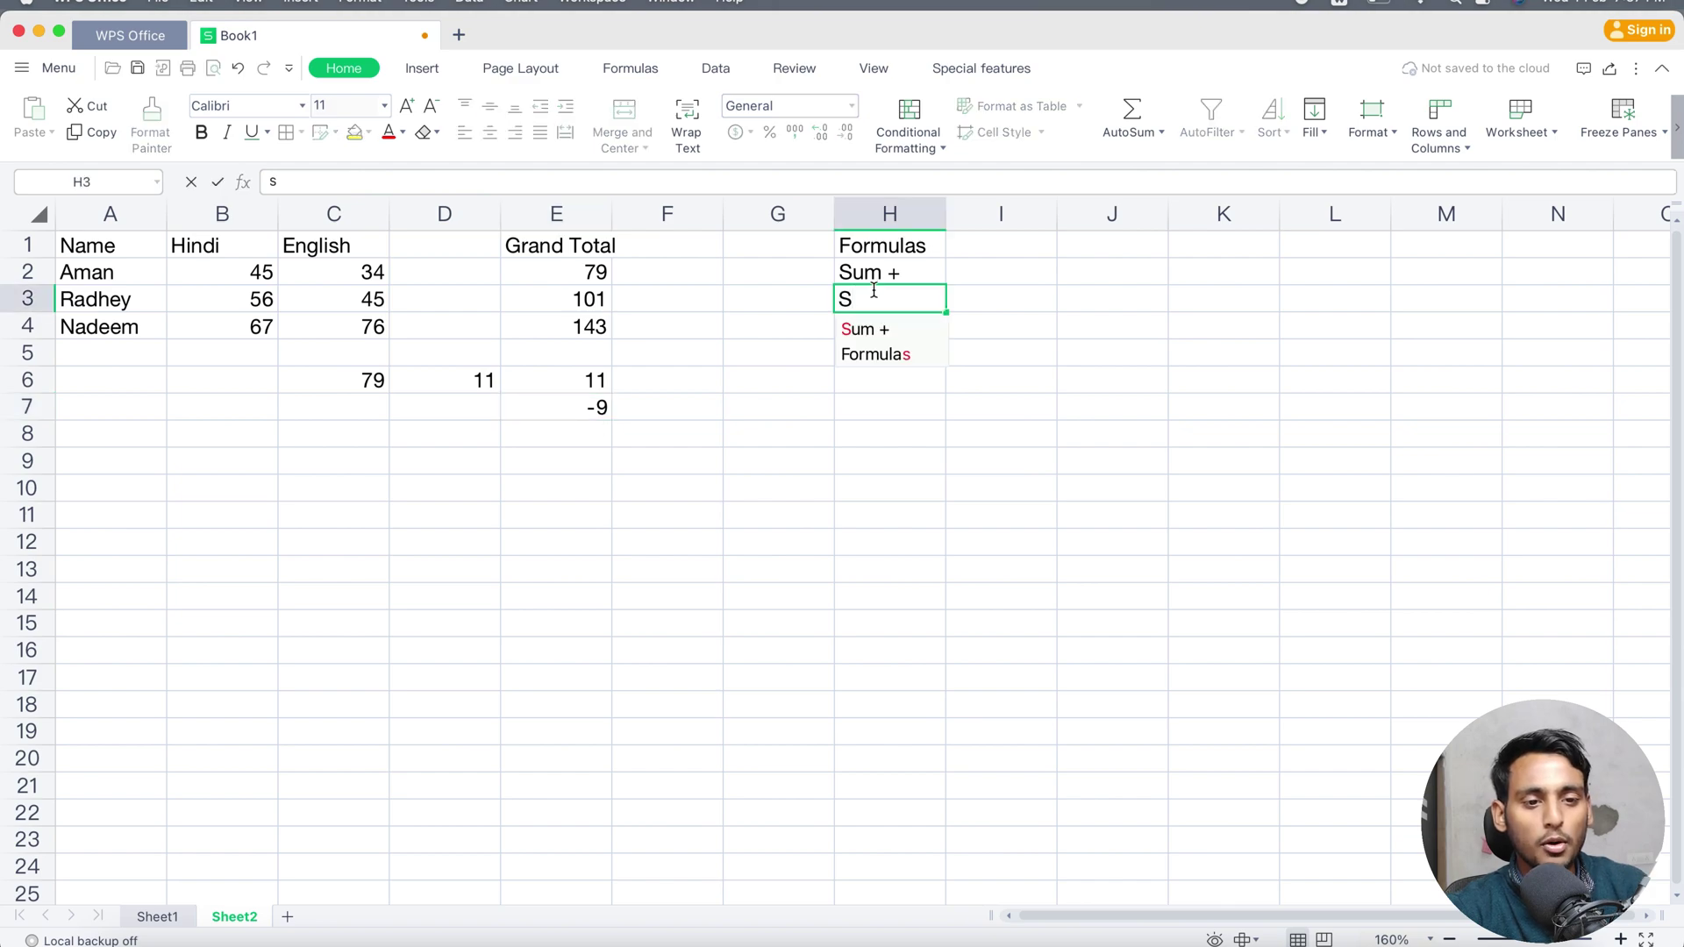
text(um)
key(BackSpace)
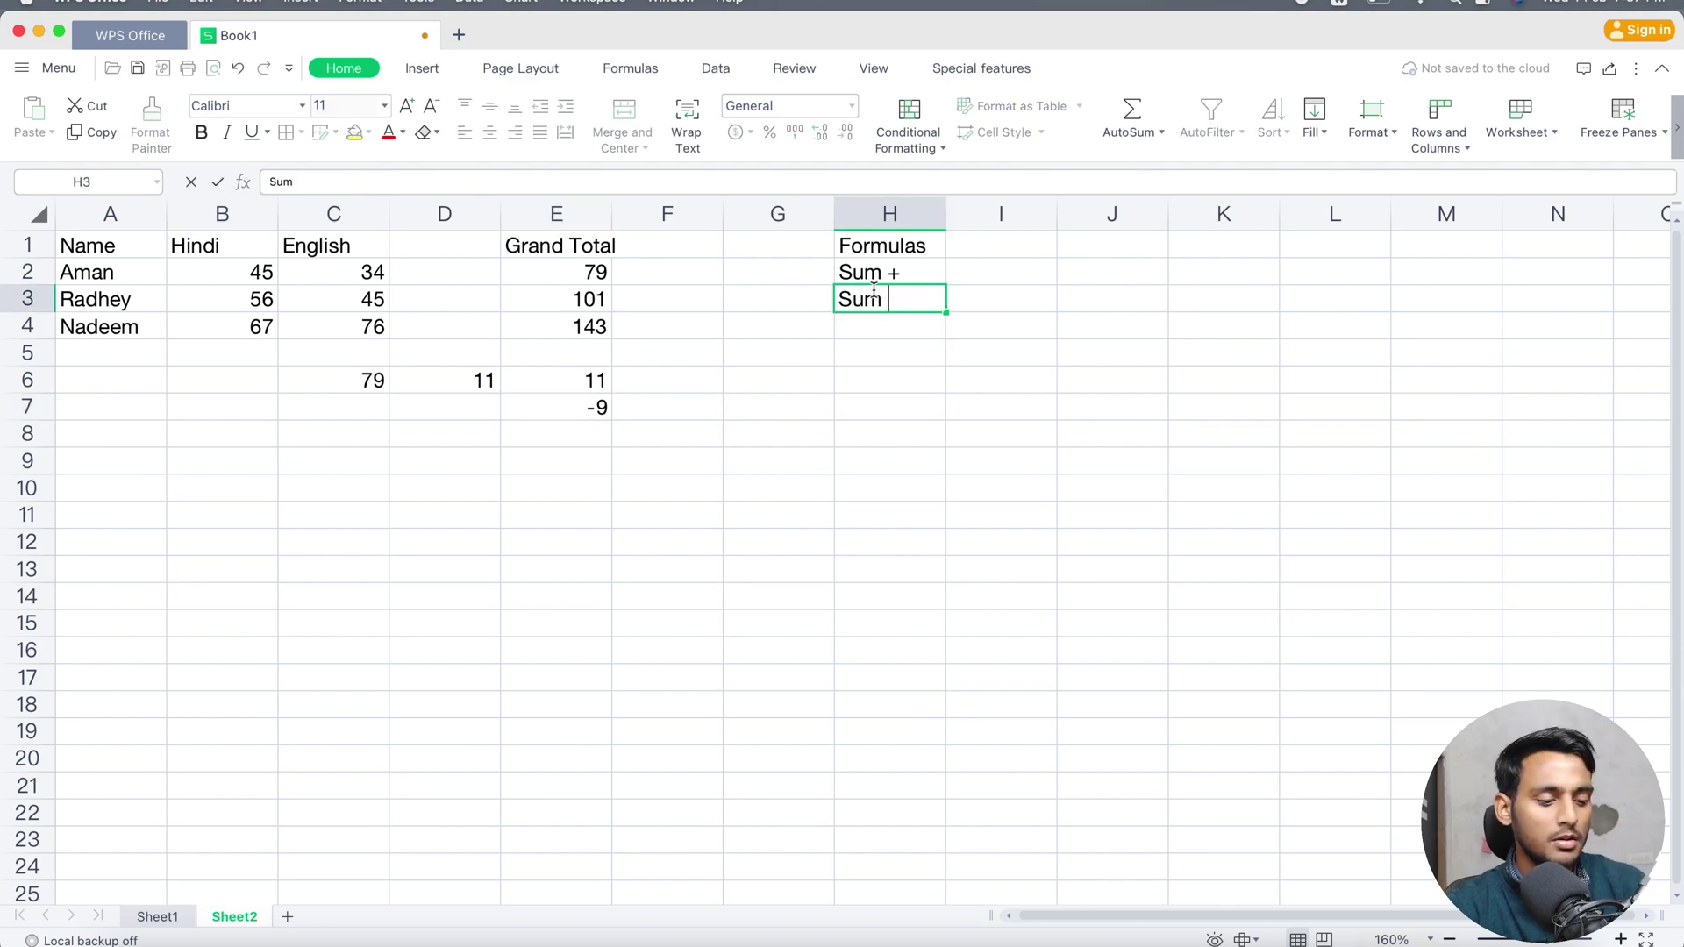
key(Return)
- Add the entry "Sum *" to the Formulas column in cell H4
text(S)
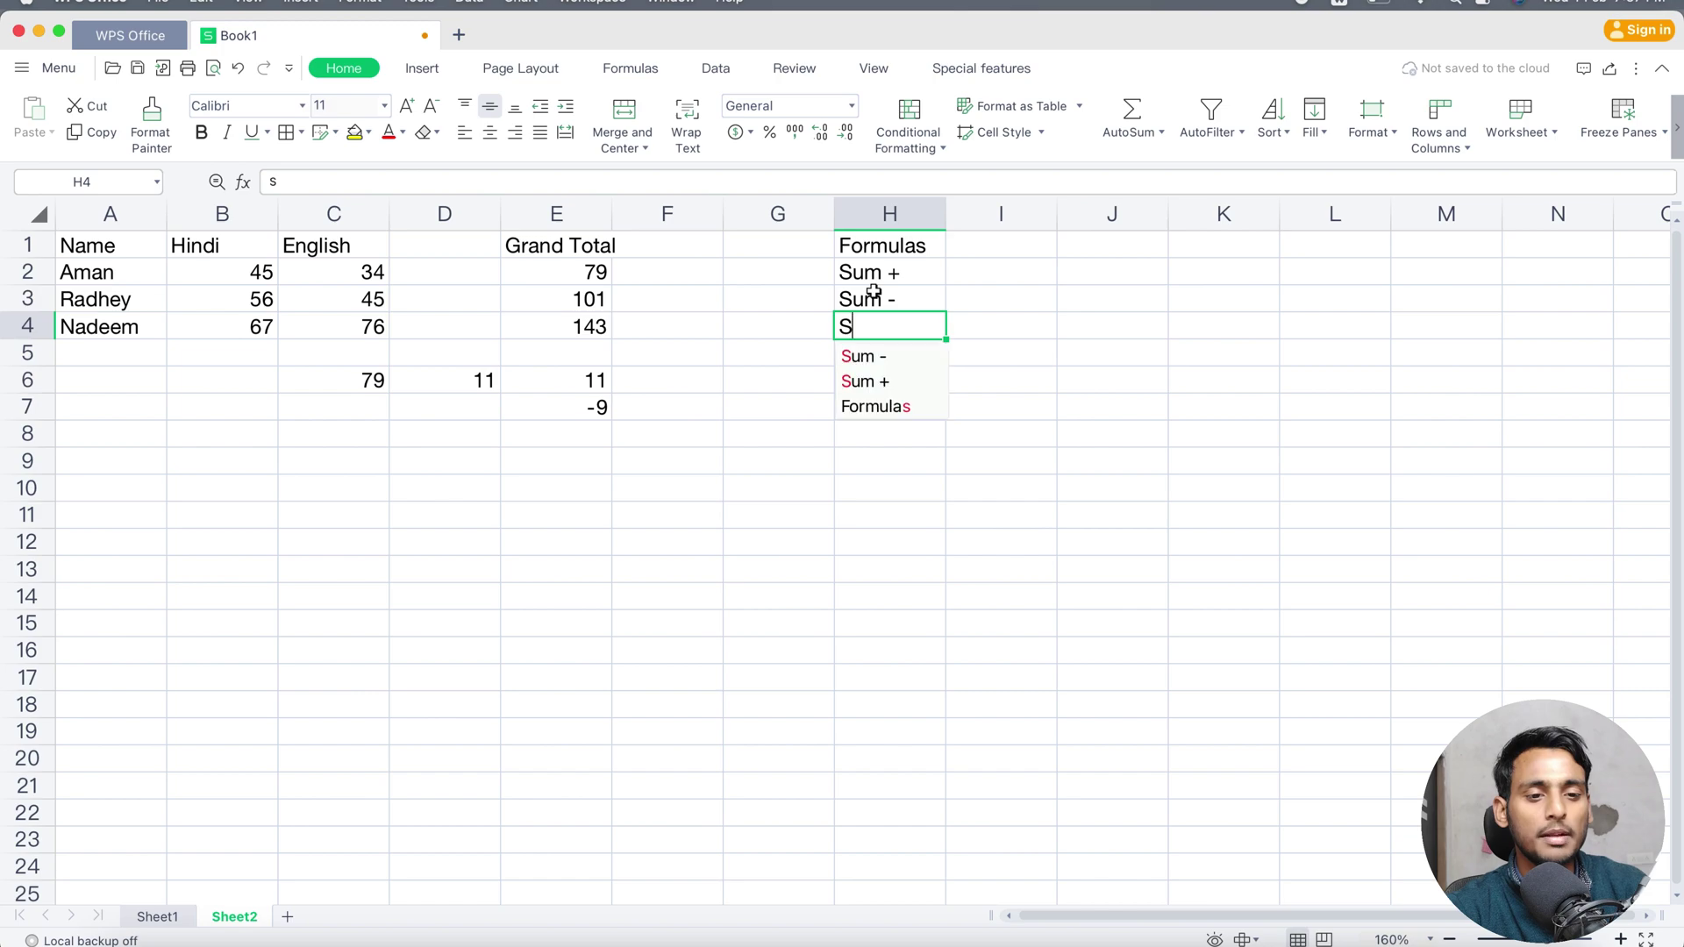
key(shift+Up)
text(u)
key(BackSpace)
text(Sum)
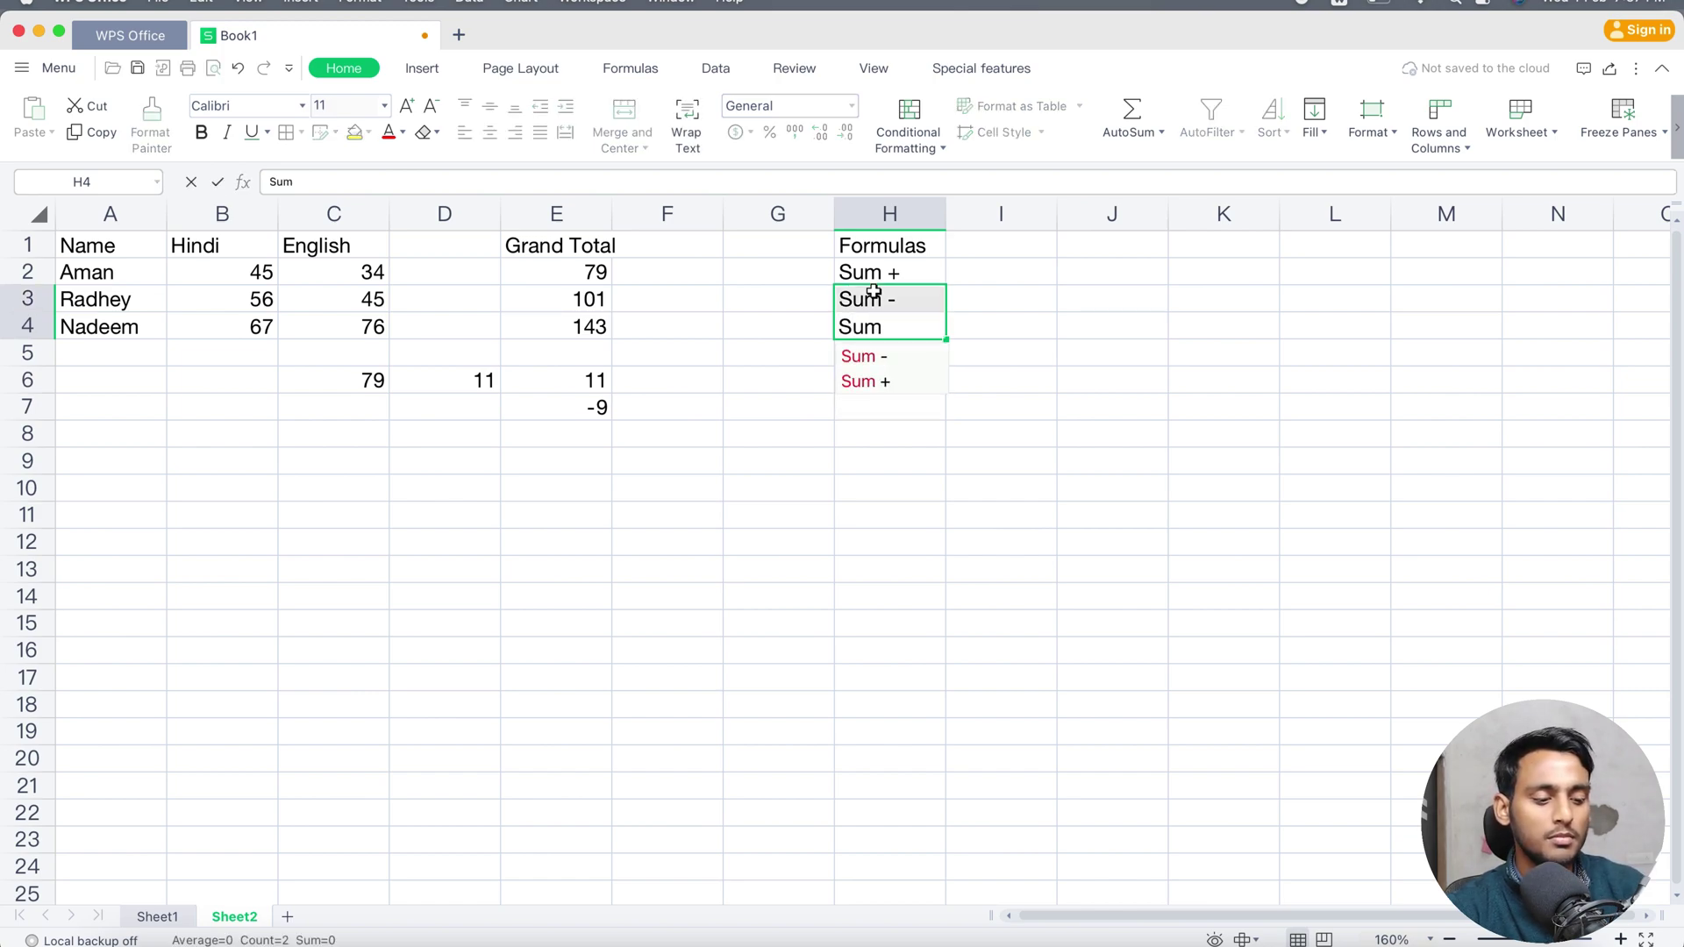
text( *)
key(Return)
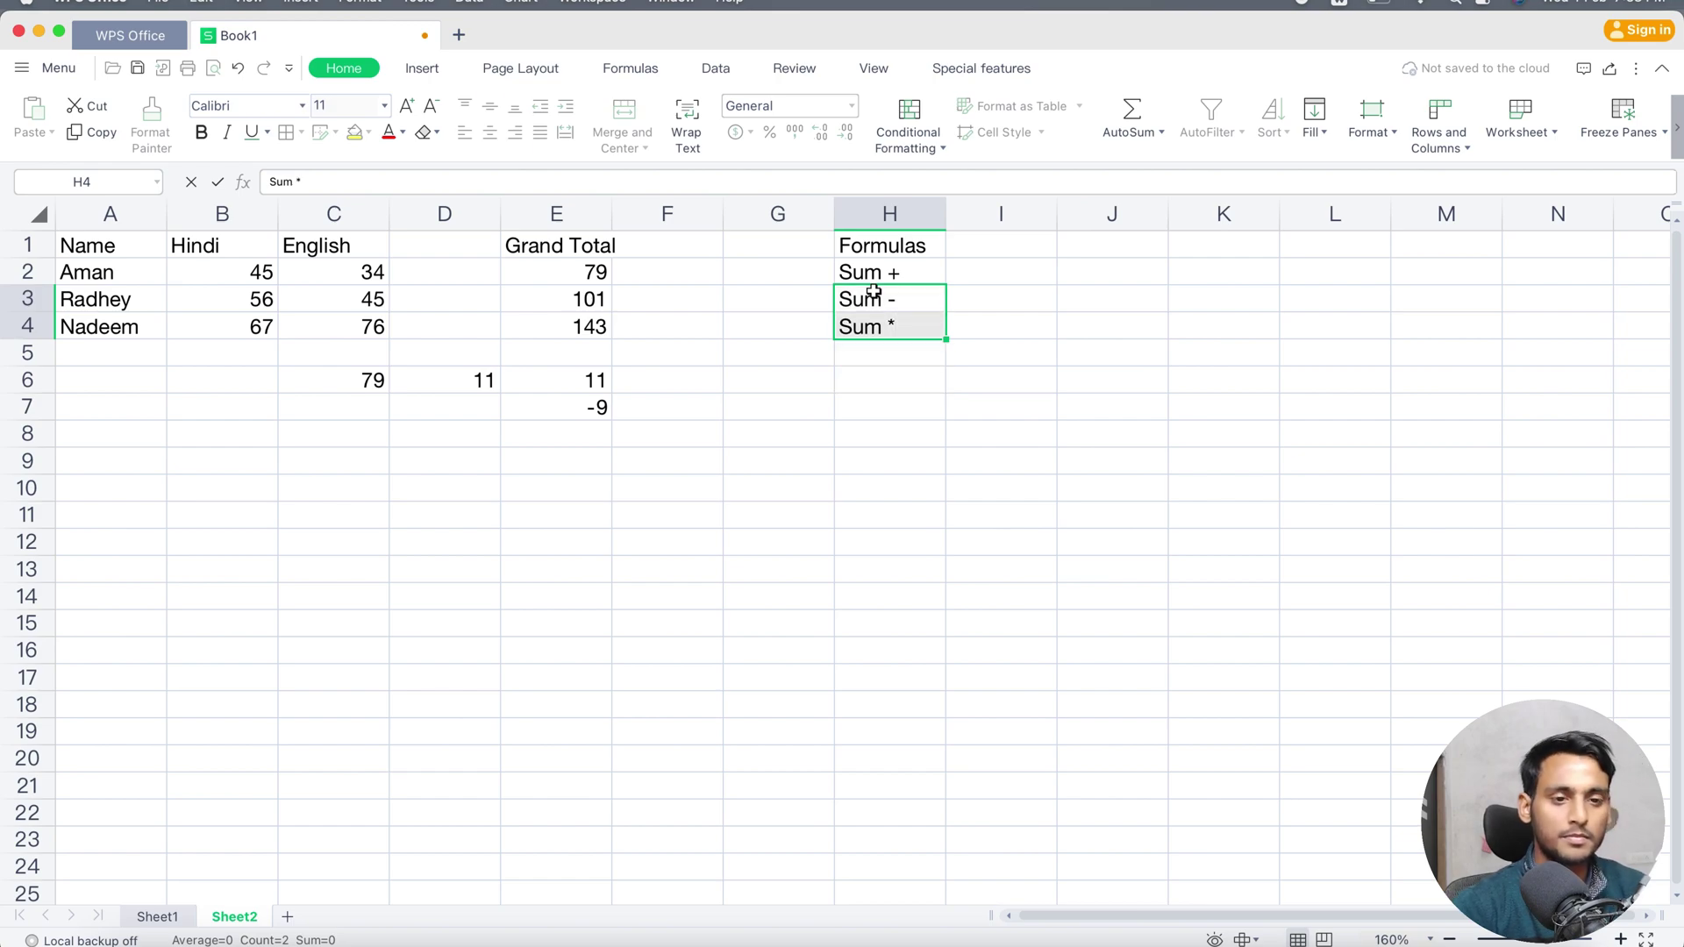
key(Down)
key(Down)
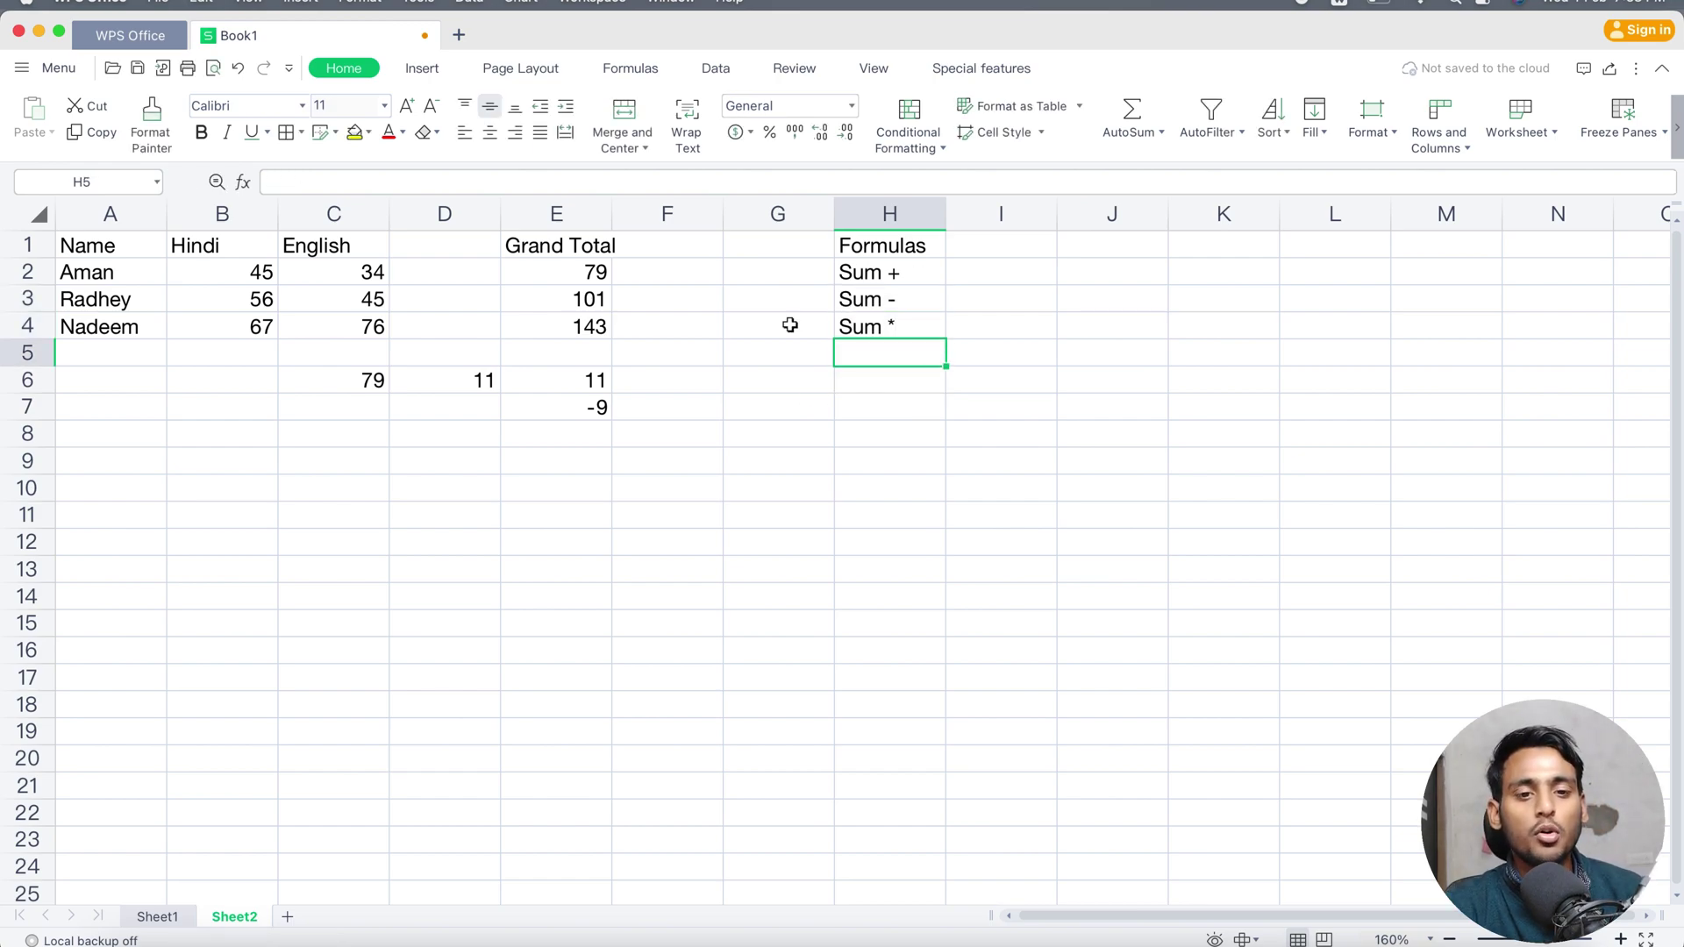
- Enter the sample numbers 2 in cell D10 and 4 in cell G11
click(498, 487)
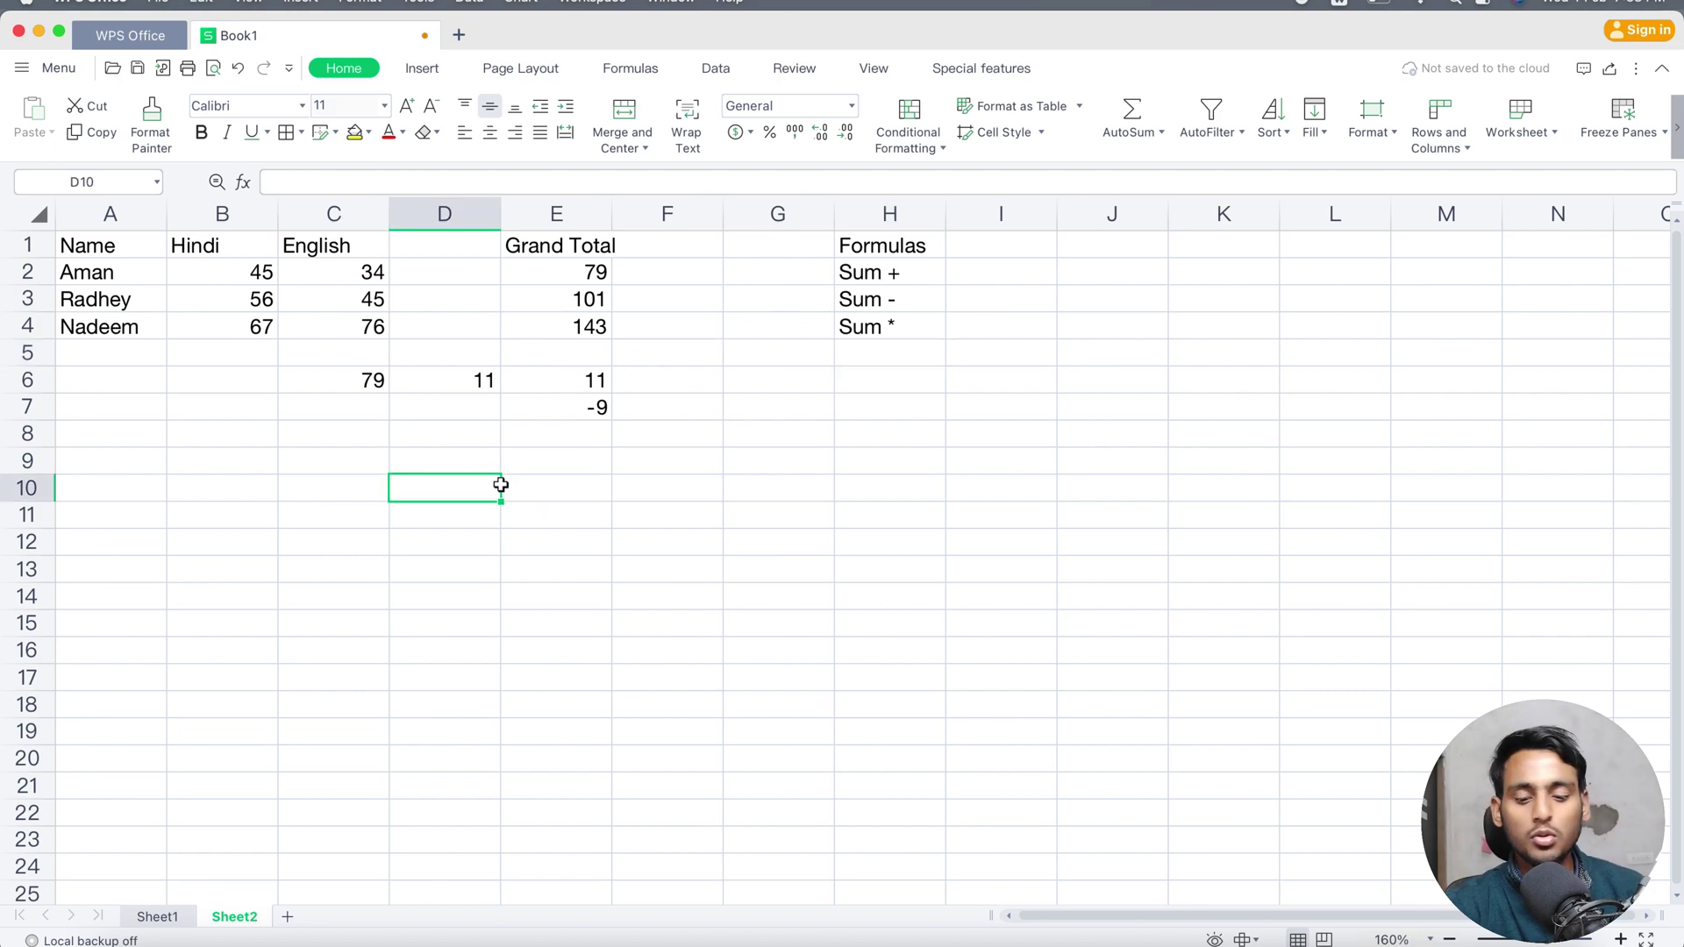
text(2)
key(Return)
key(Right)
key(Right)
key(Right)
key(Left)
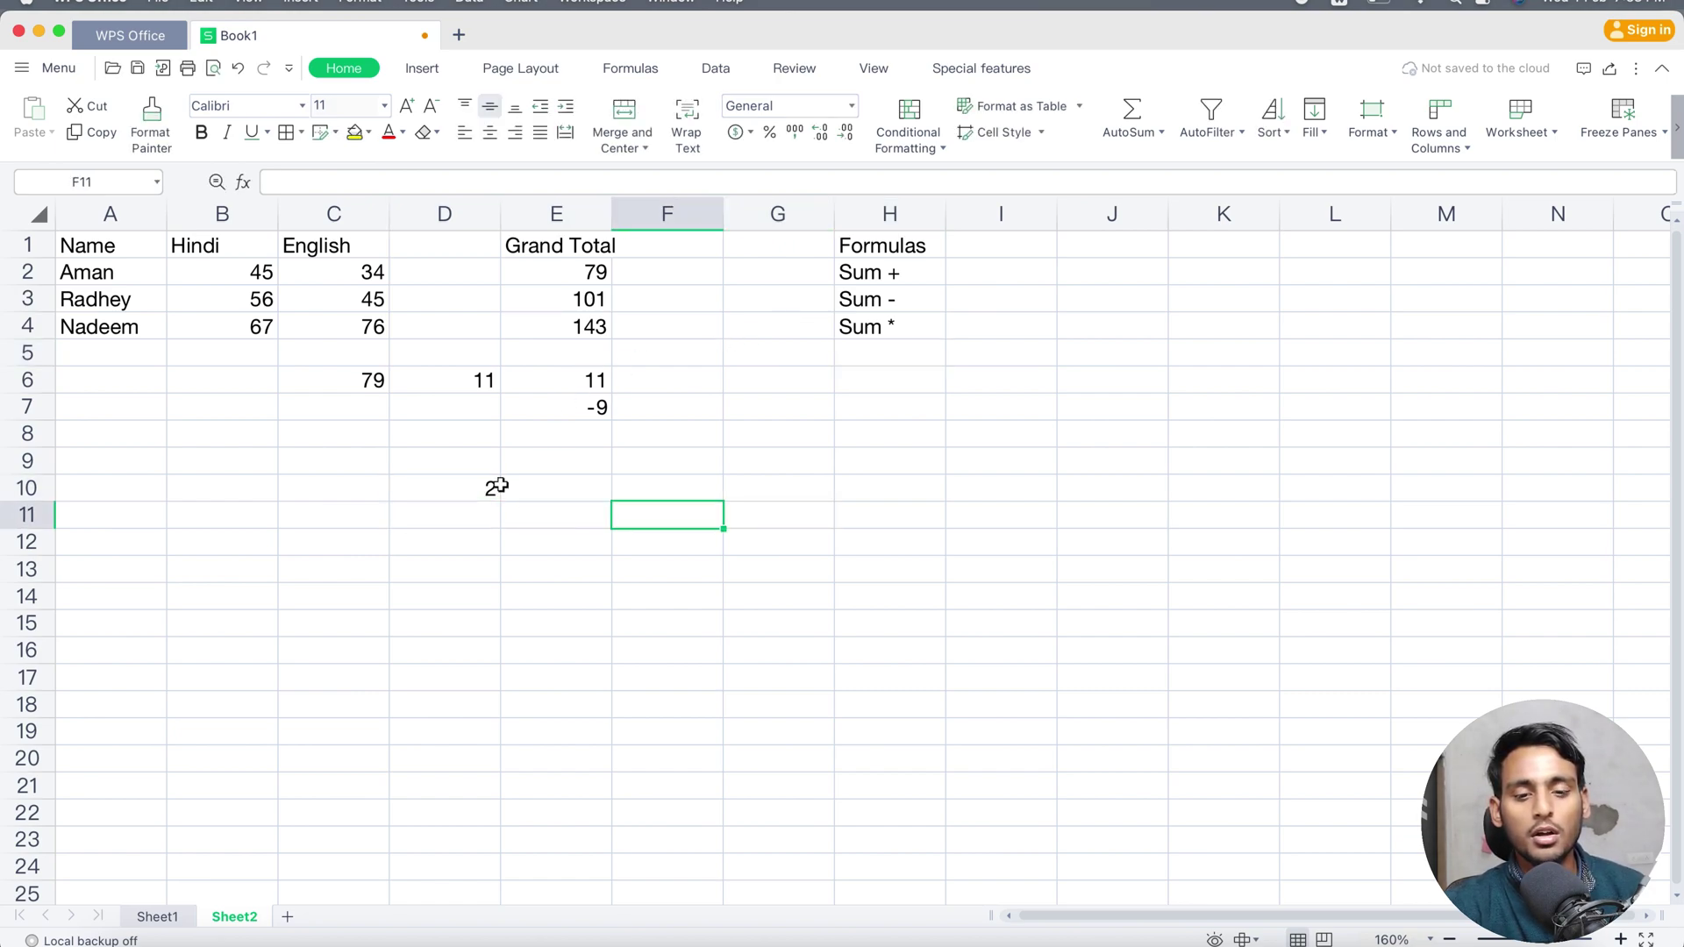
key(Right)
text(4)
key(Return)
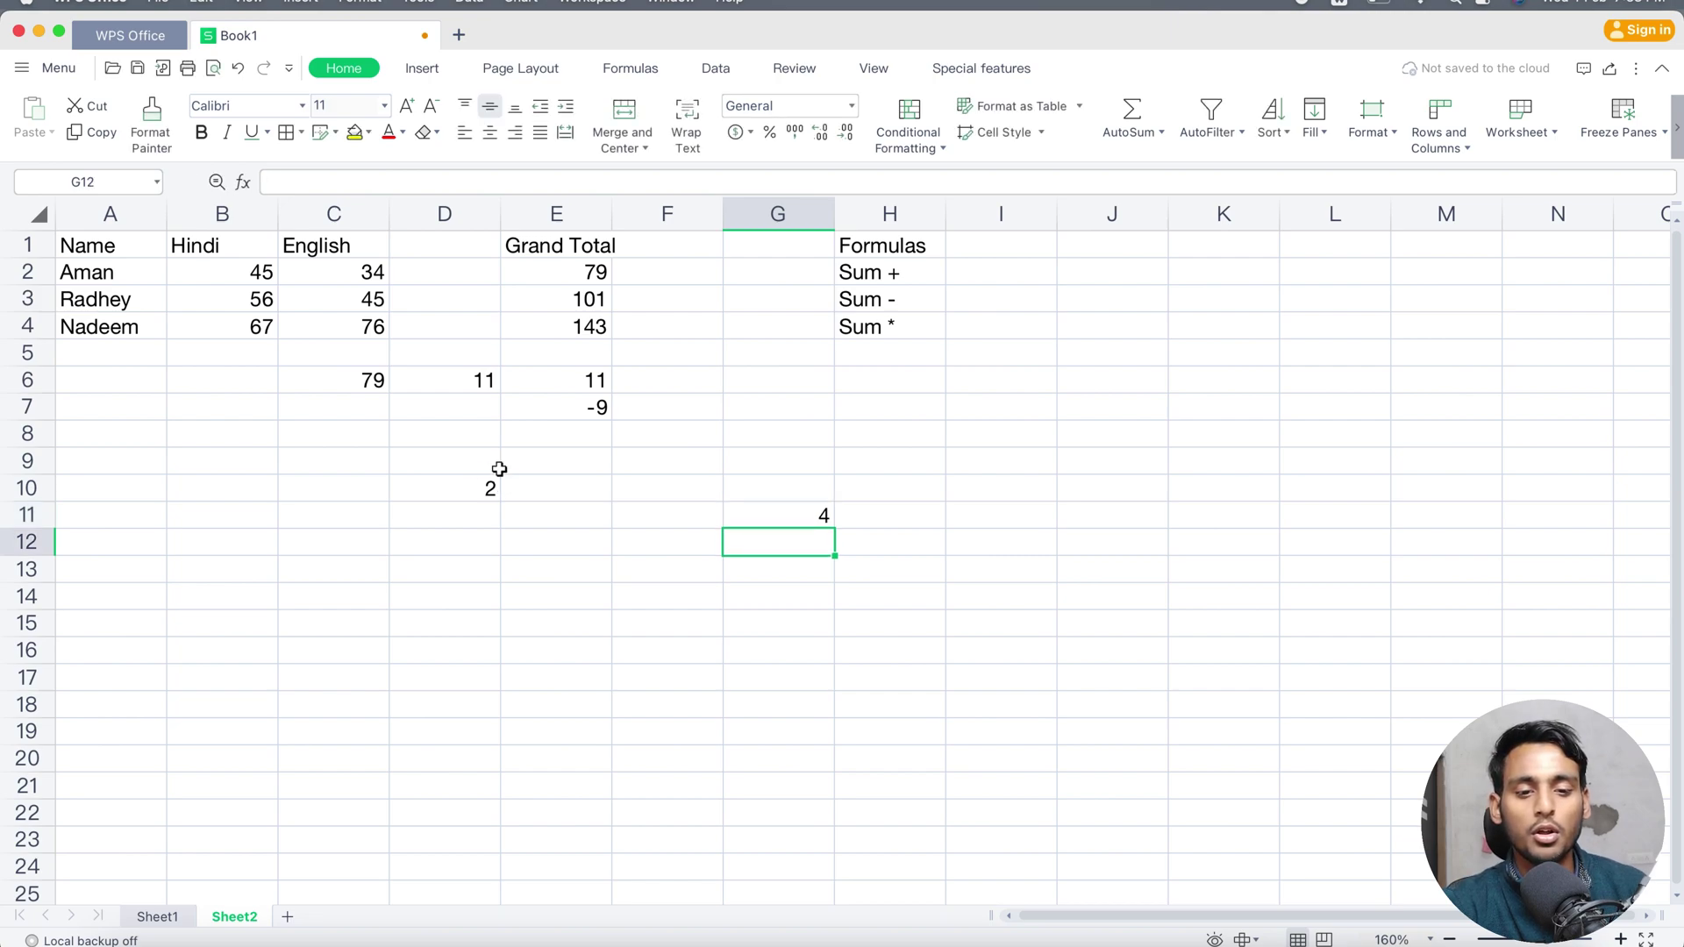
click(558, 675)
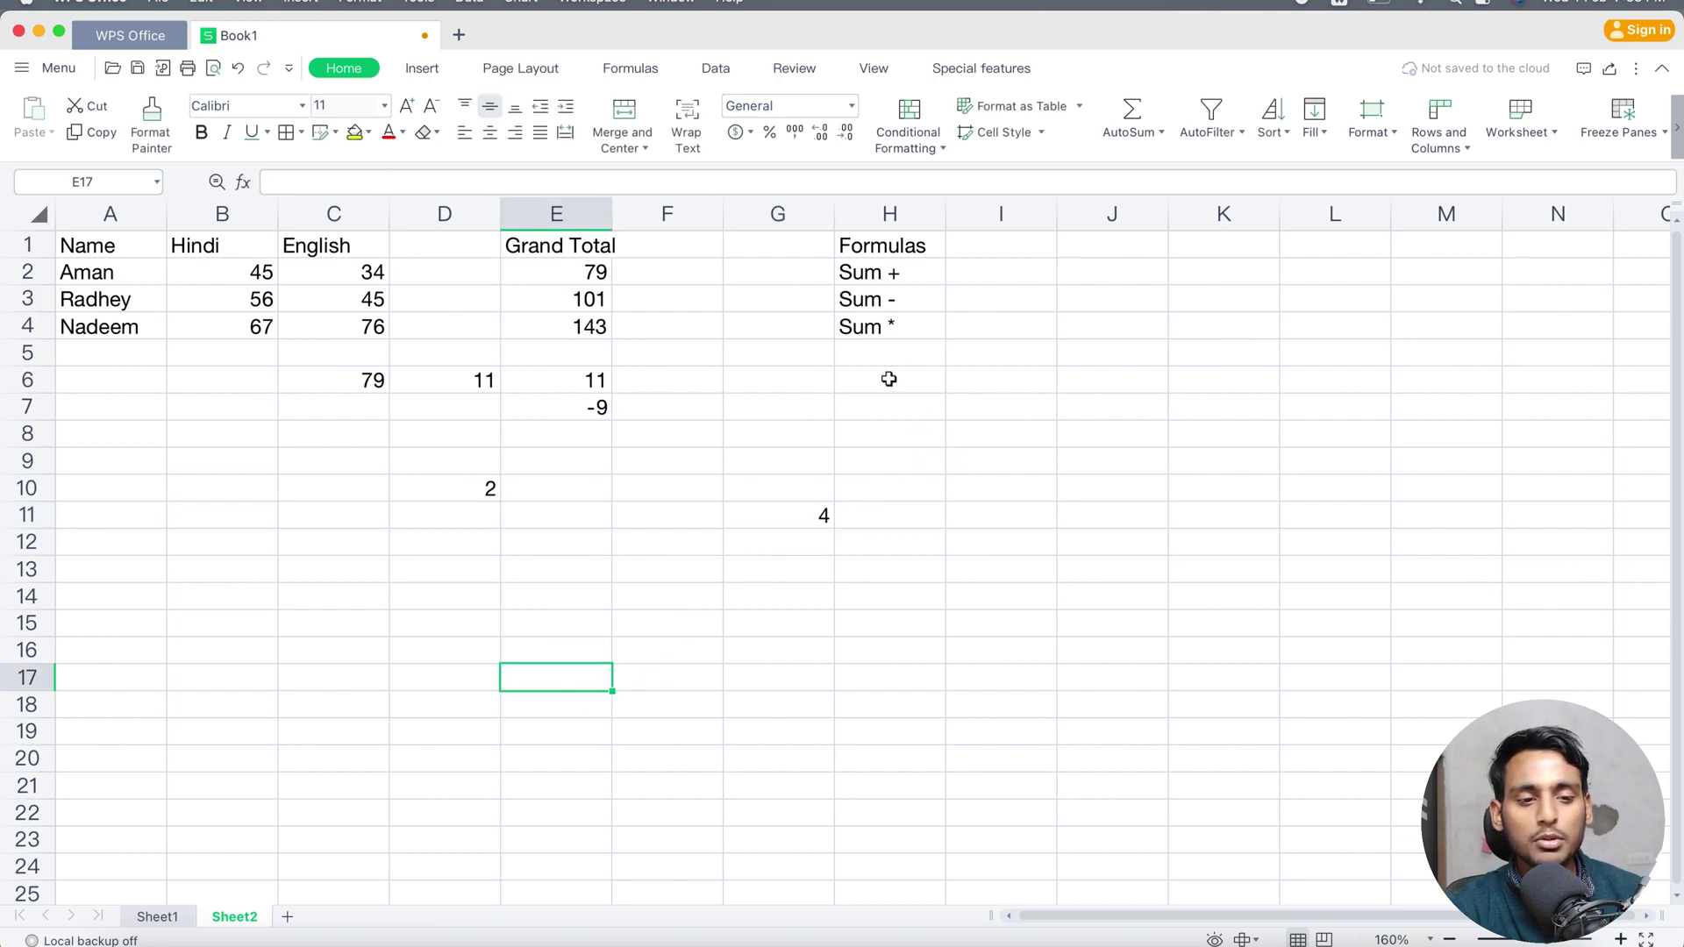
click(588, 351)
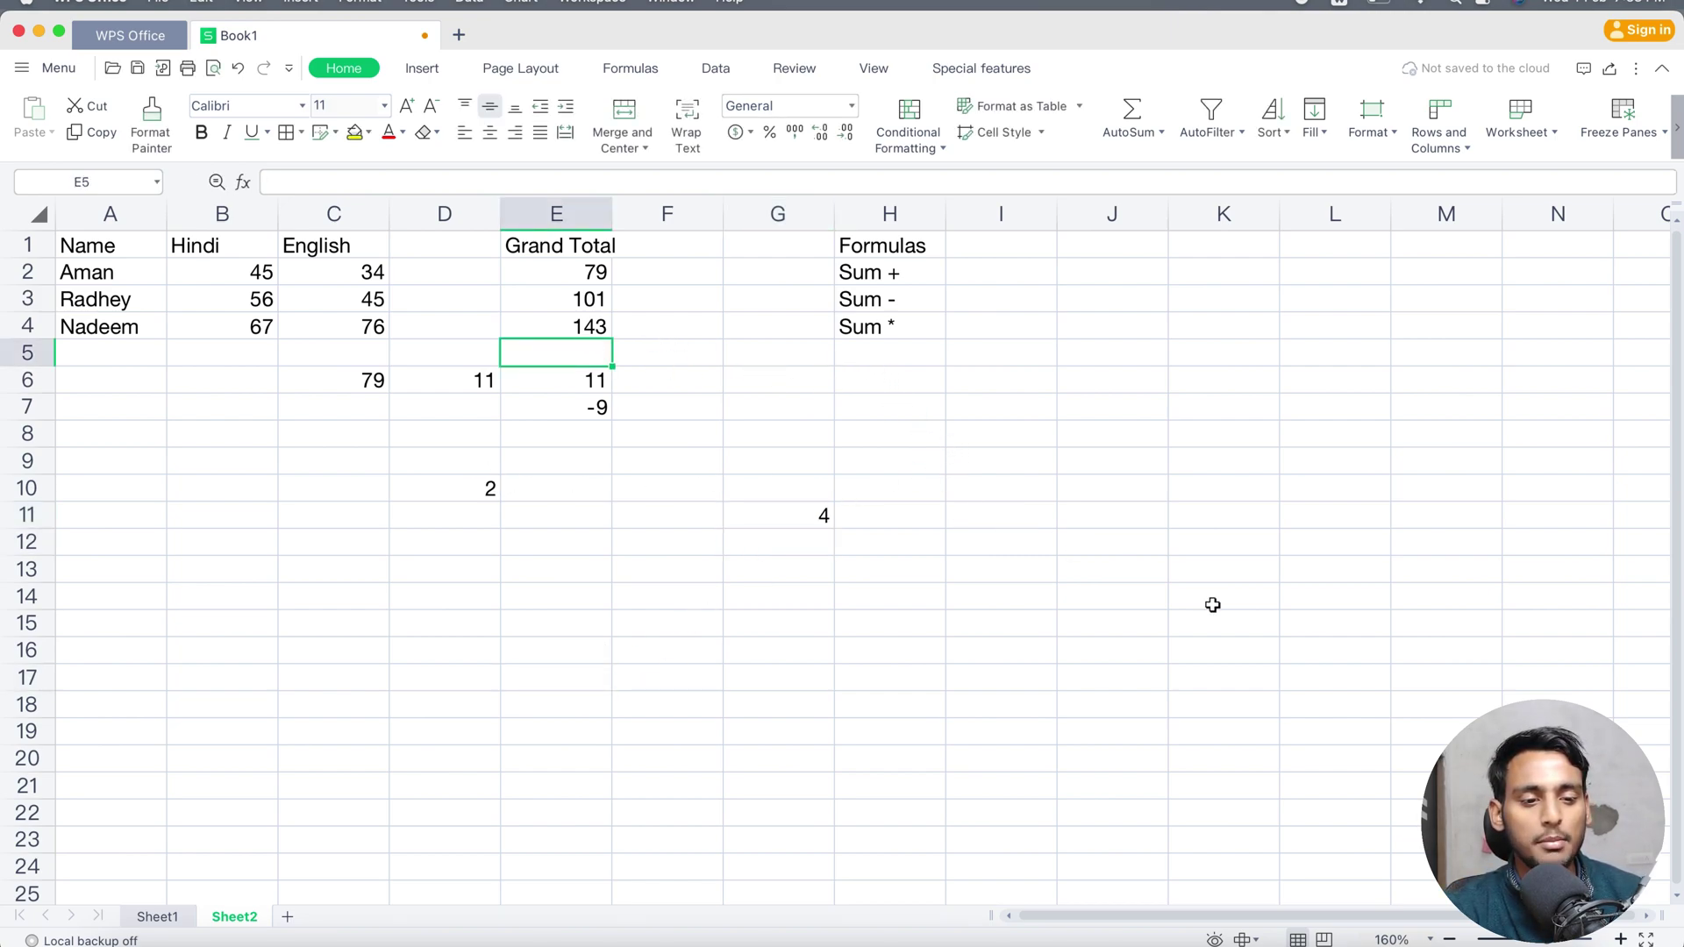
click(1180, 574)
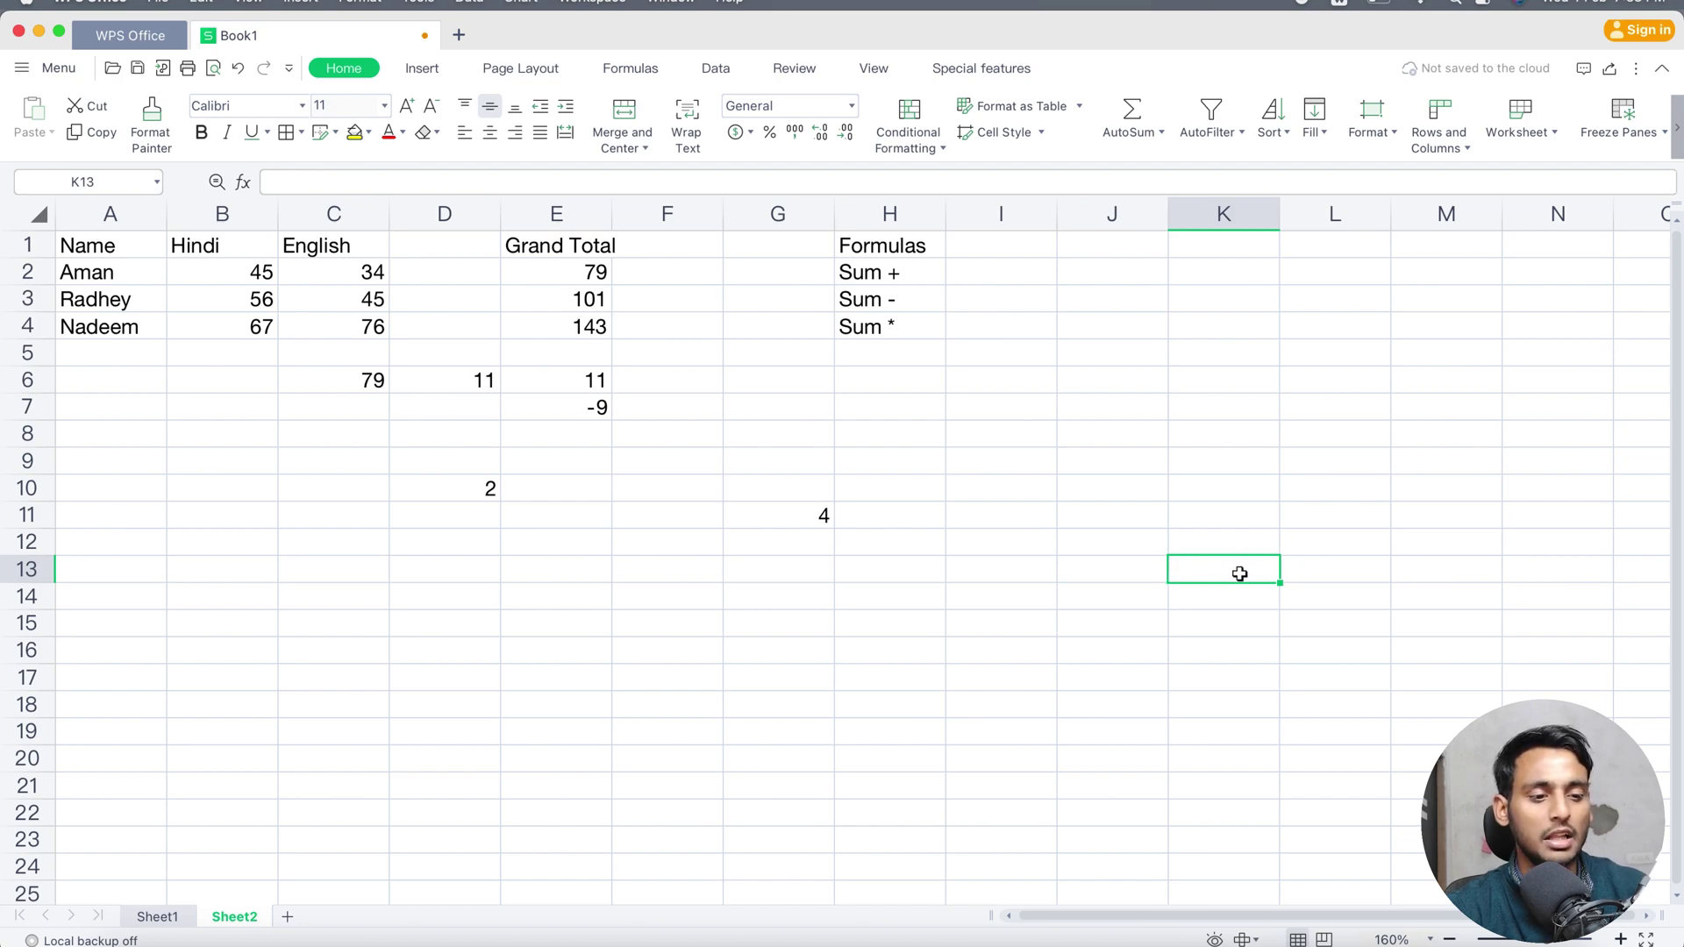
click(1165, 293)
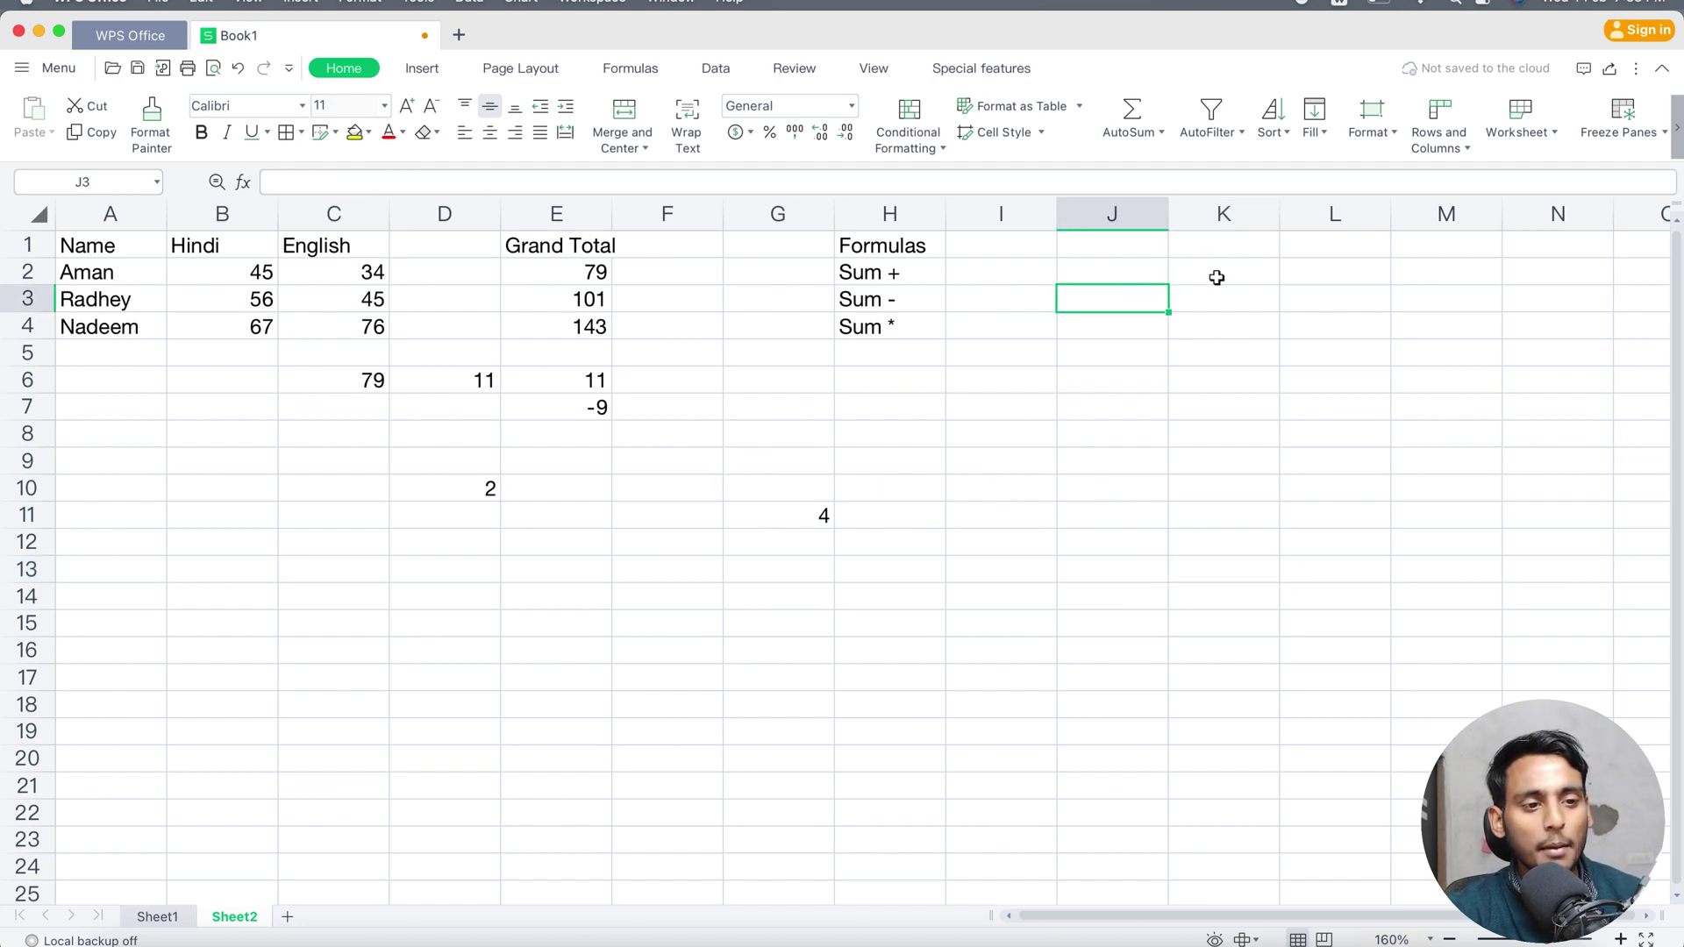
- Multiply the numbers in D10 and G11 by entering =sum(d10*g11) in cell J12
drag(1062, 515, 1060, 530)
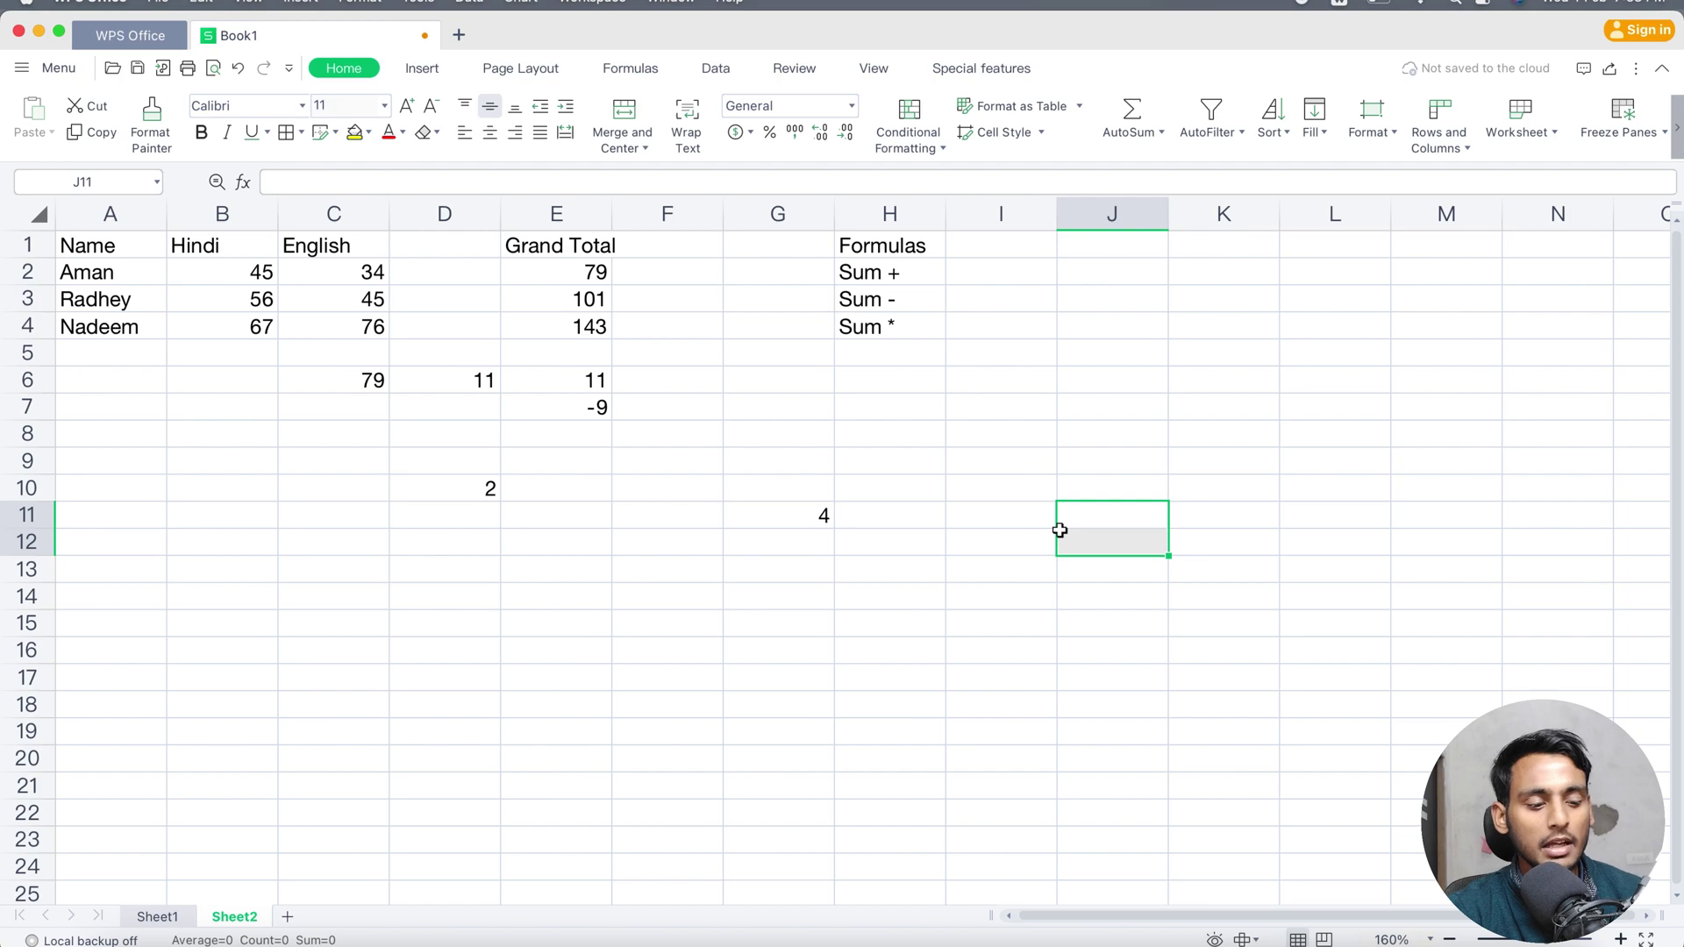
click(1060, 532)
text(=)
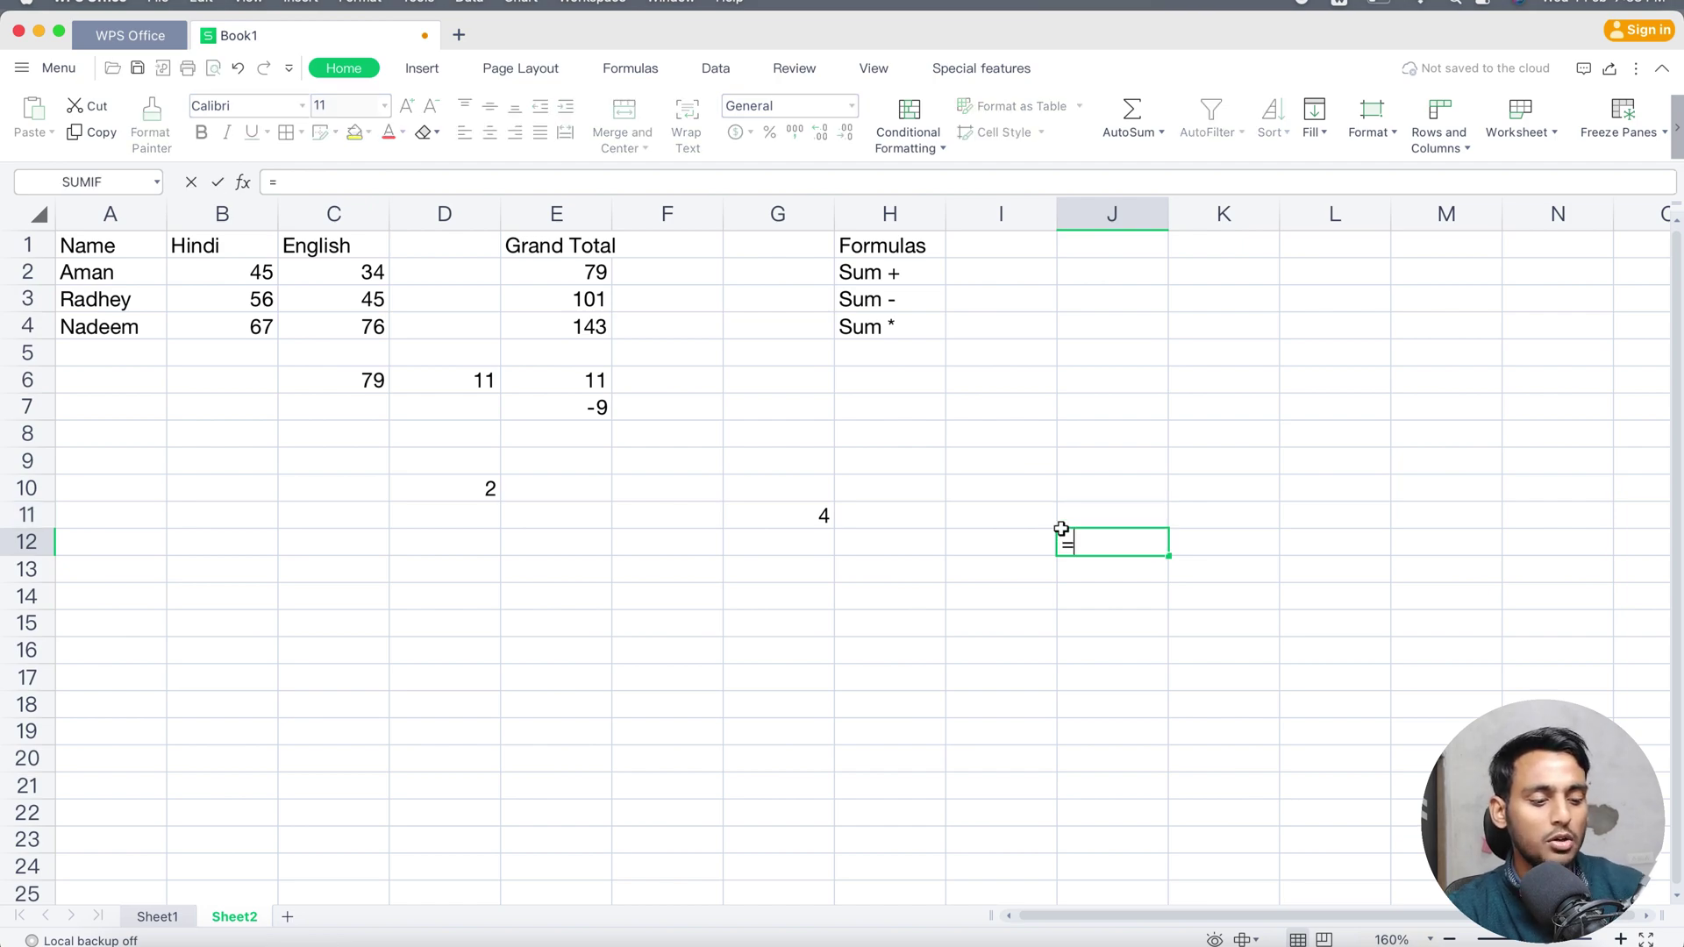
text(sum)
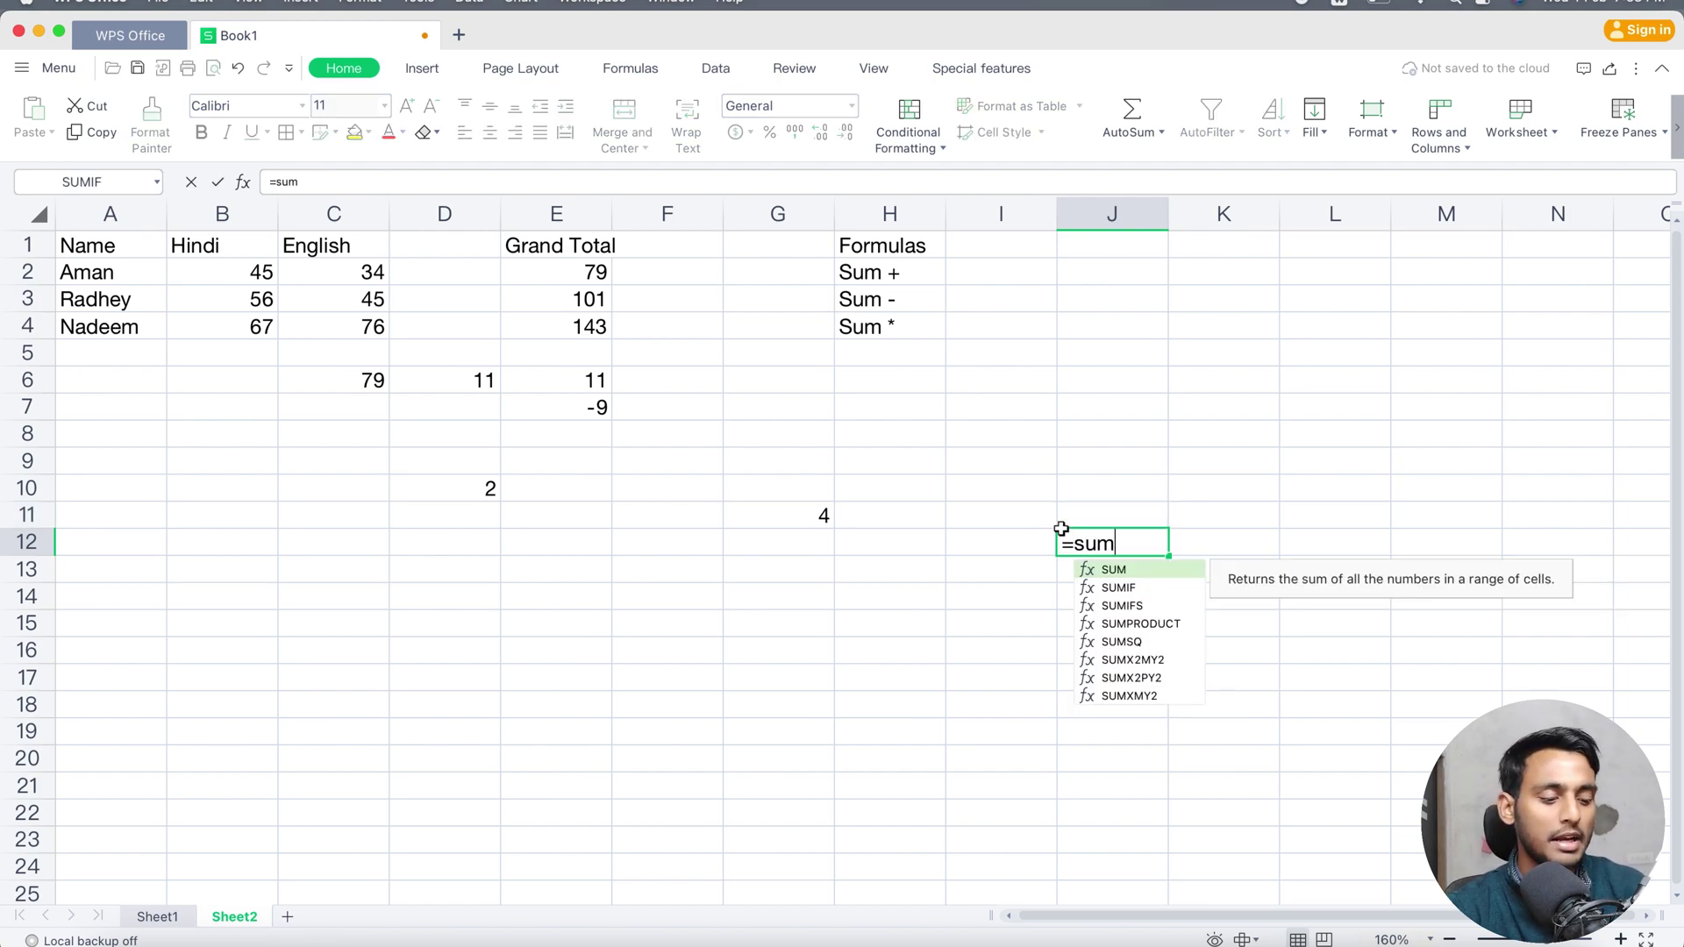
text(()
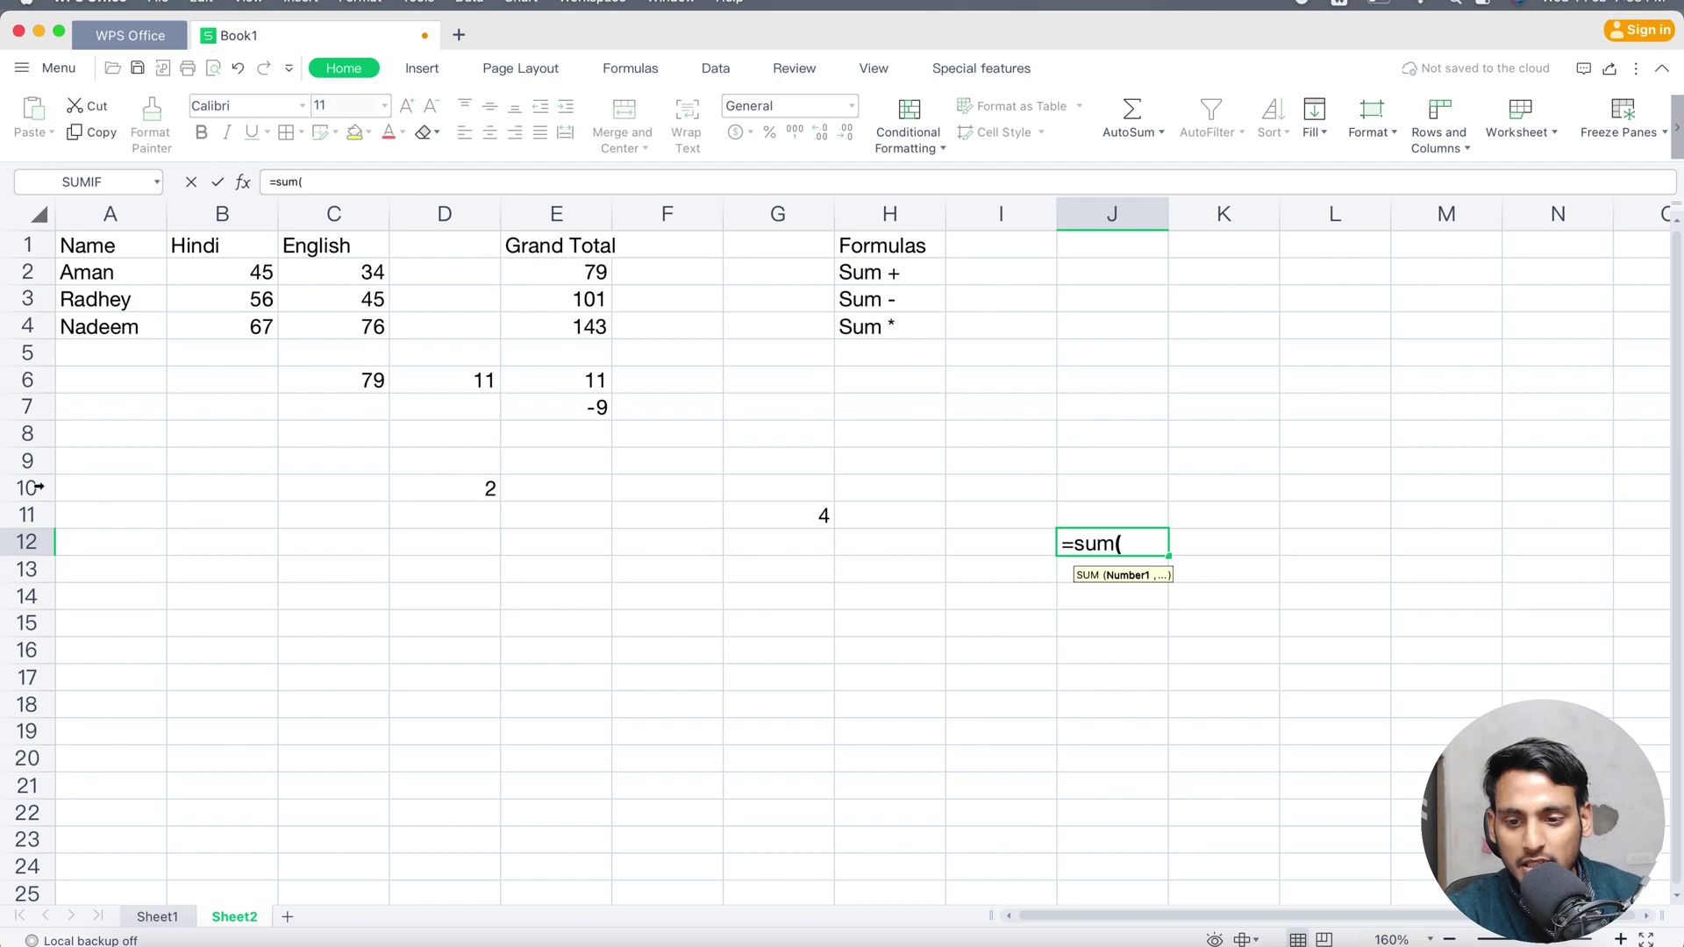
text(d10)
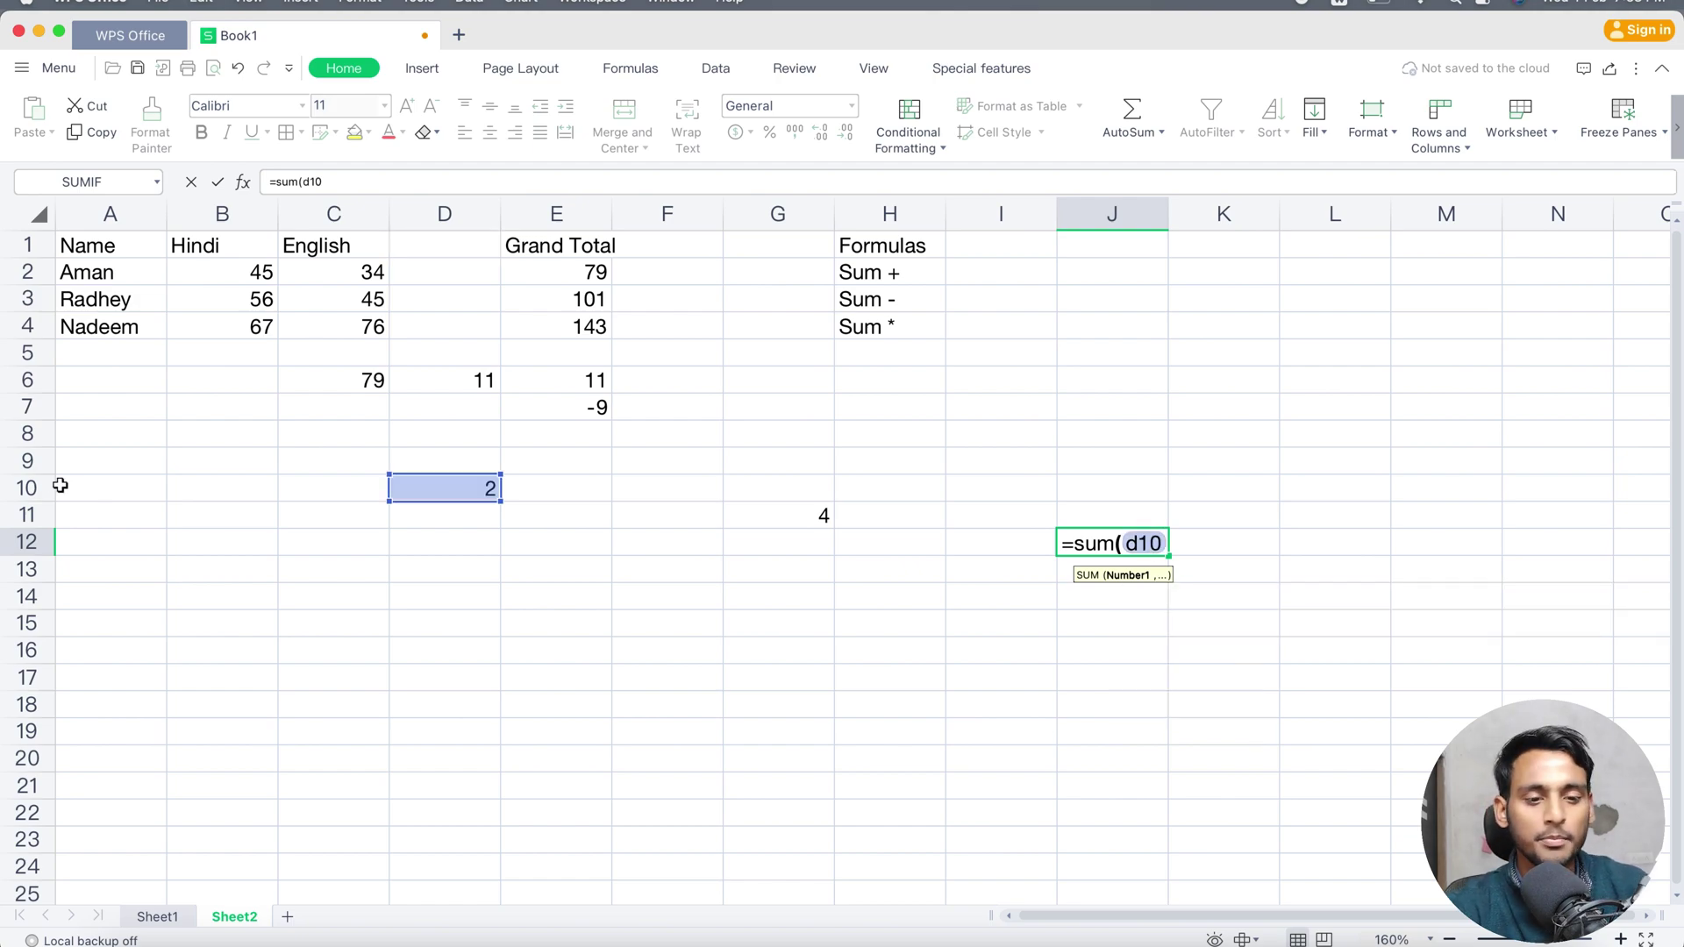
text(*)
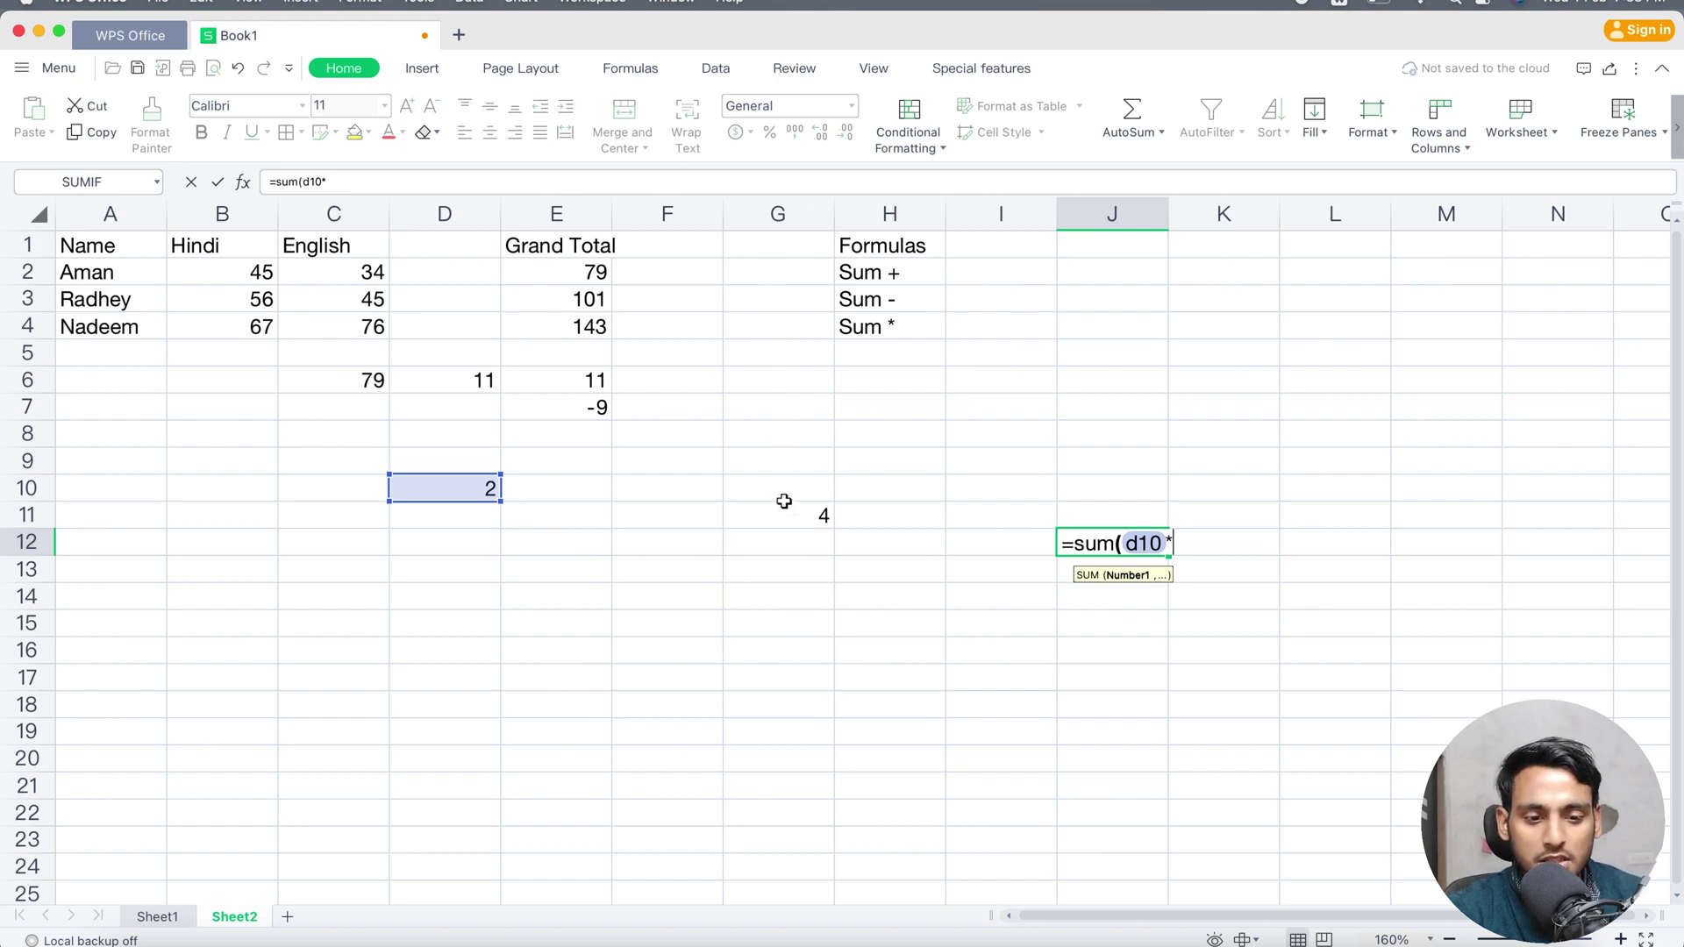
text(g11)
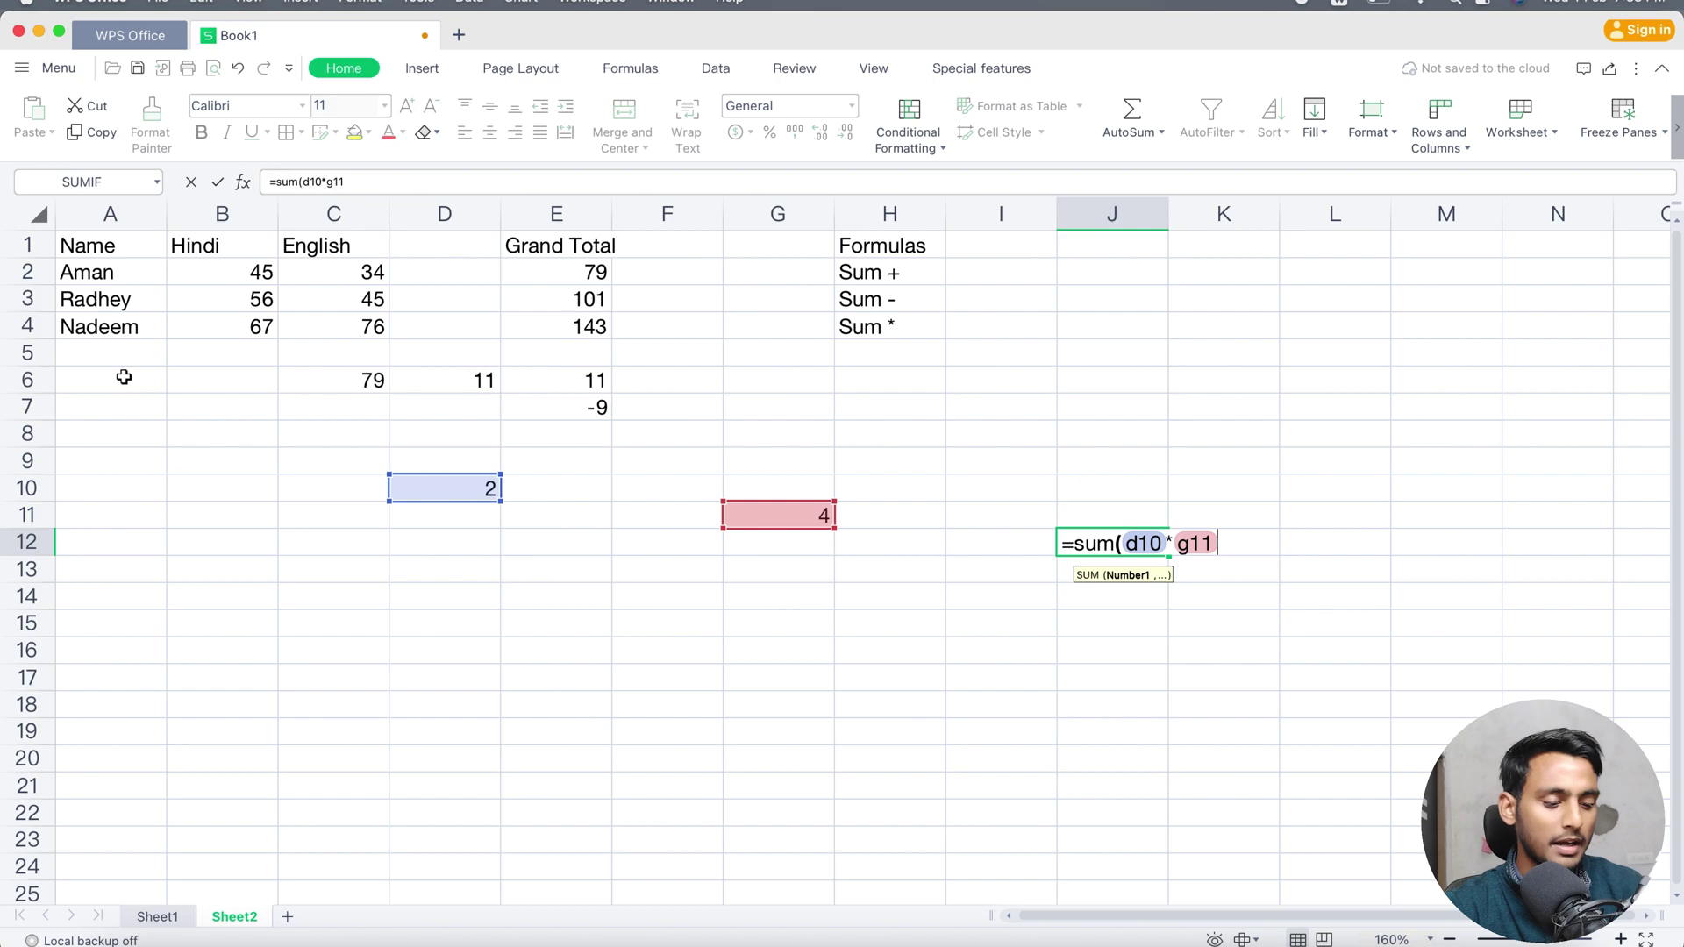
text())
key(Return)
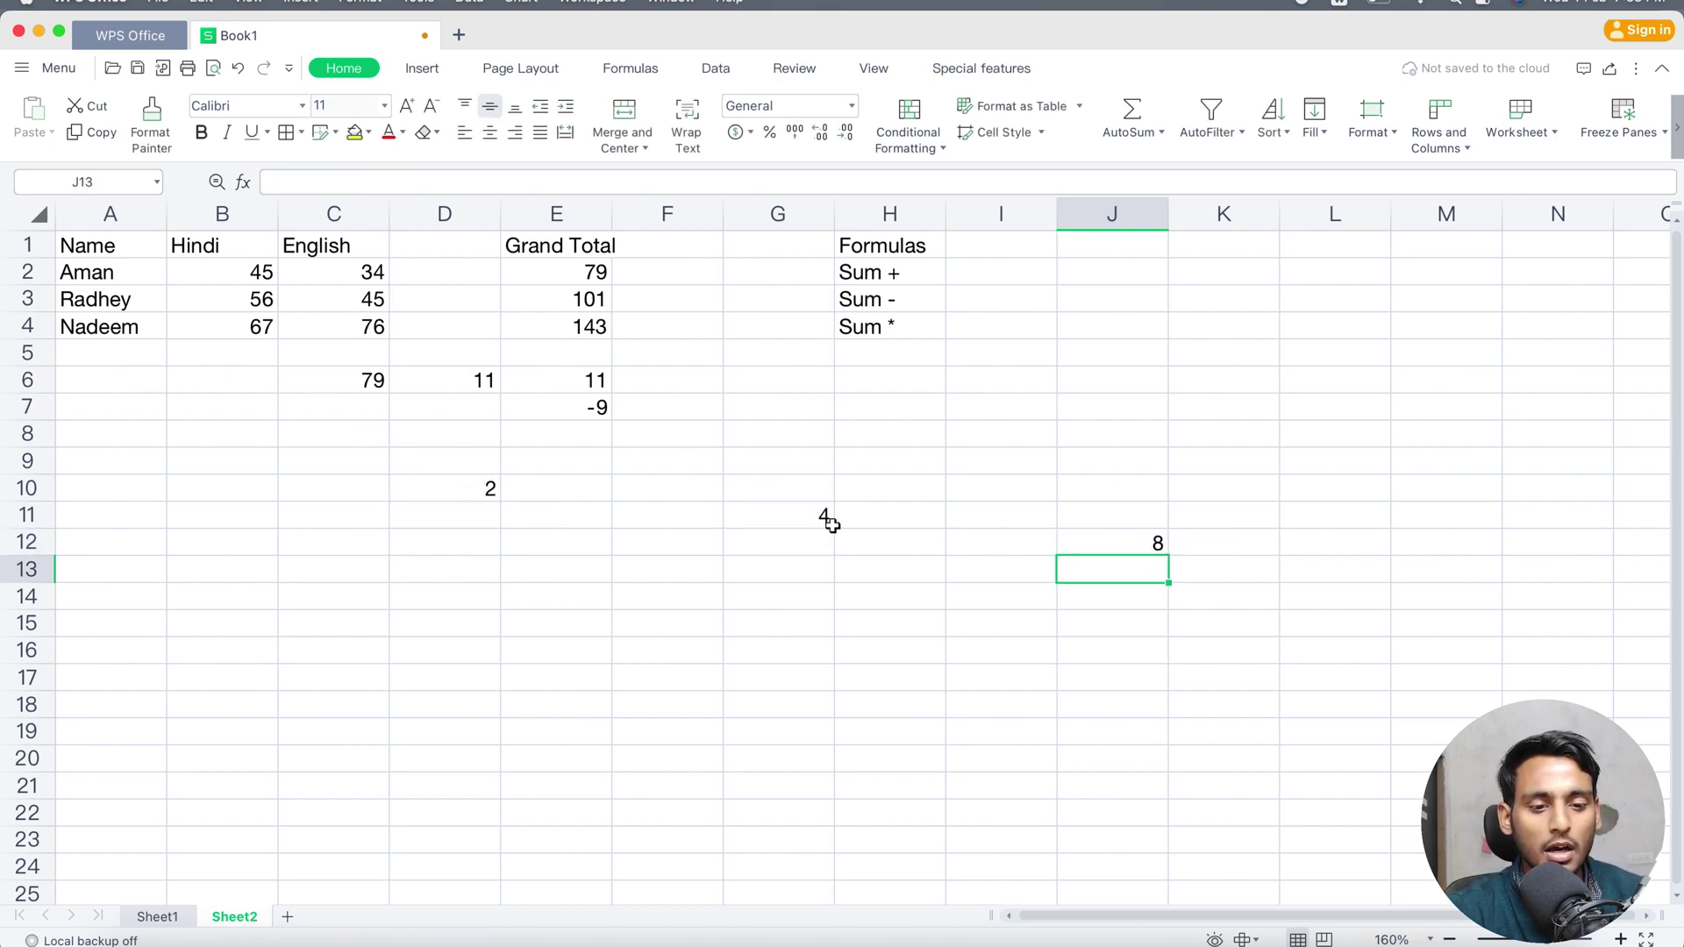
- Change the first factor in cell D10 to 4 so the product formula recalculates
click(488, 486)
text(4)
key(Return)
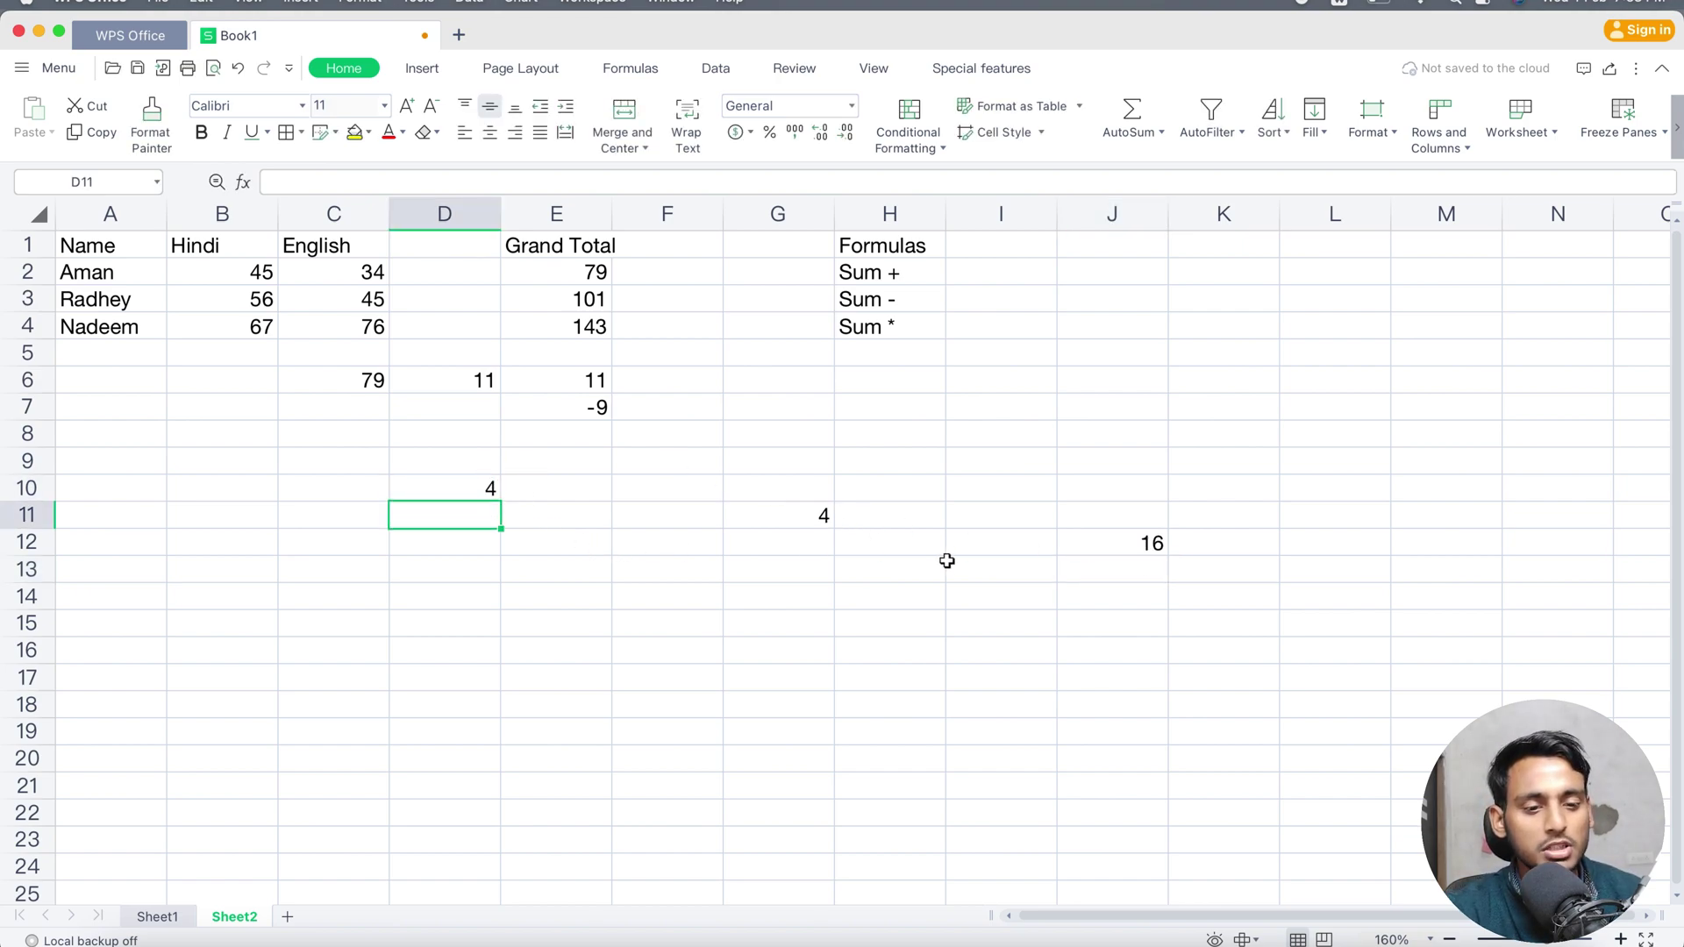
- Enter a second pair of sample numbers, 4 in cell C14 and 3 in cell D14
click(516, 546)
click(344, 596)
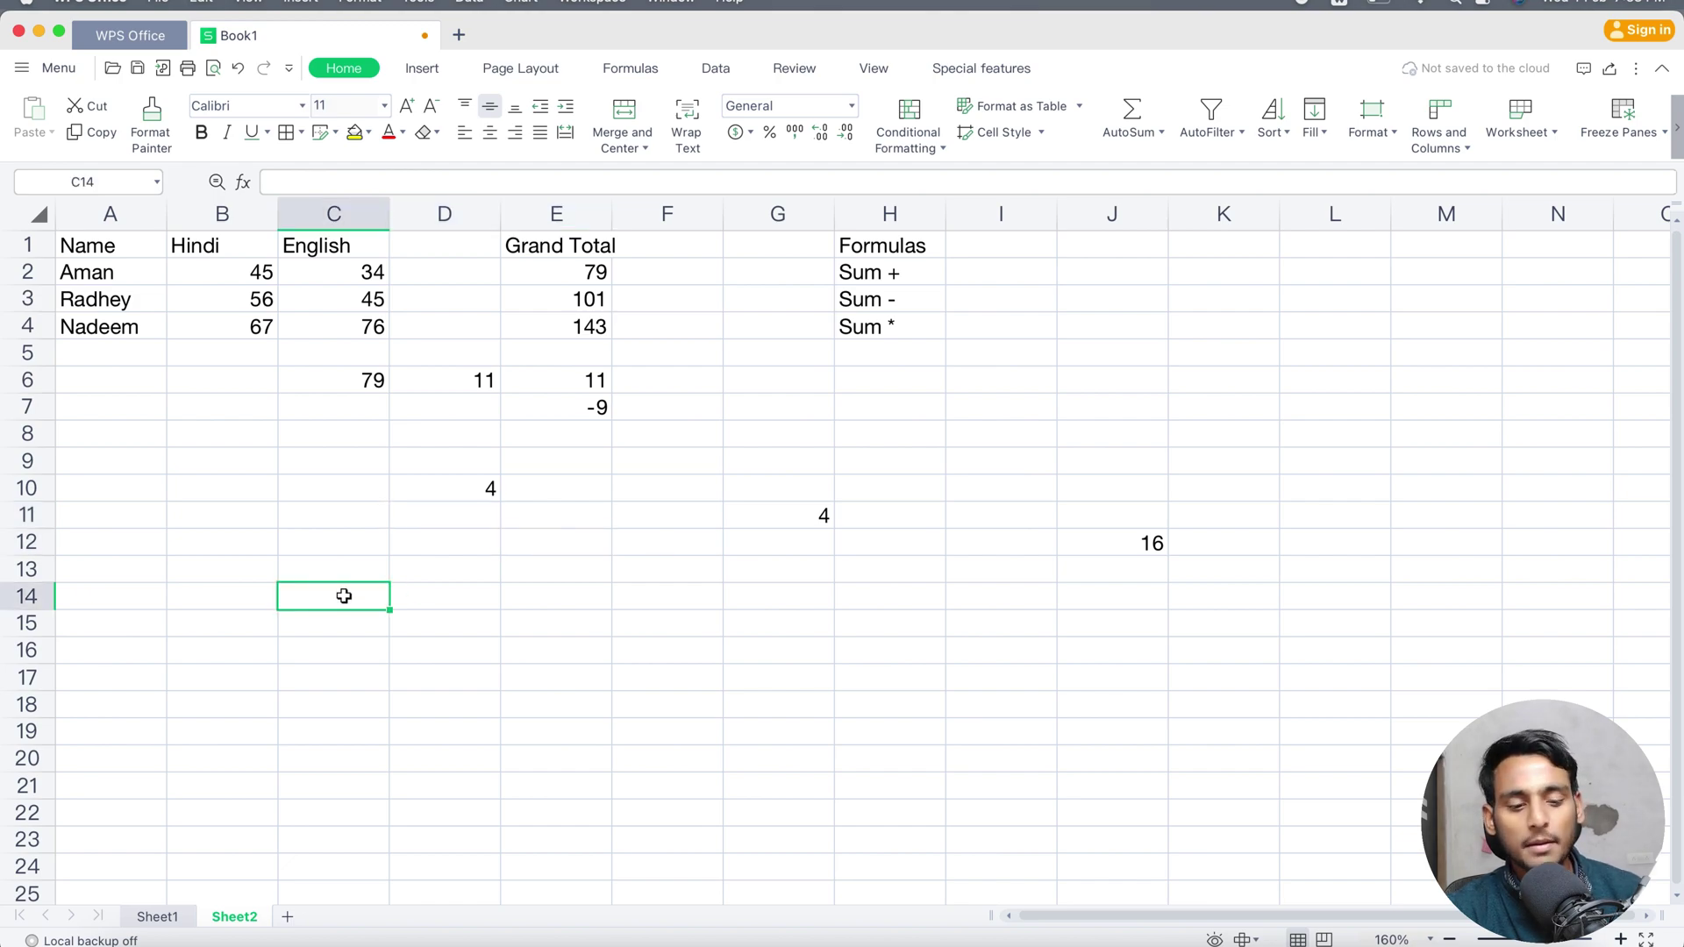
text(4)
key(Return)
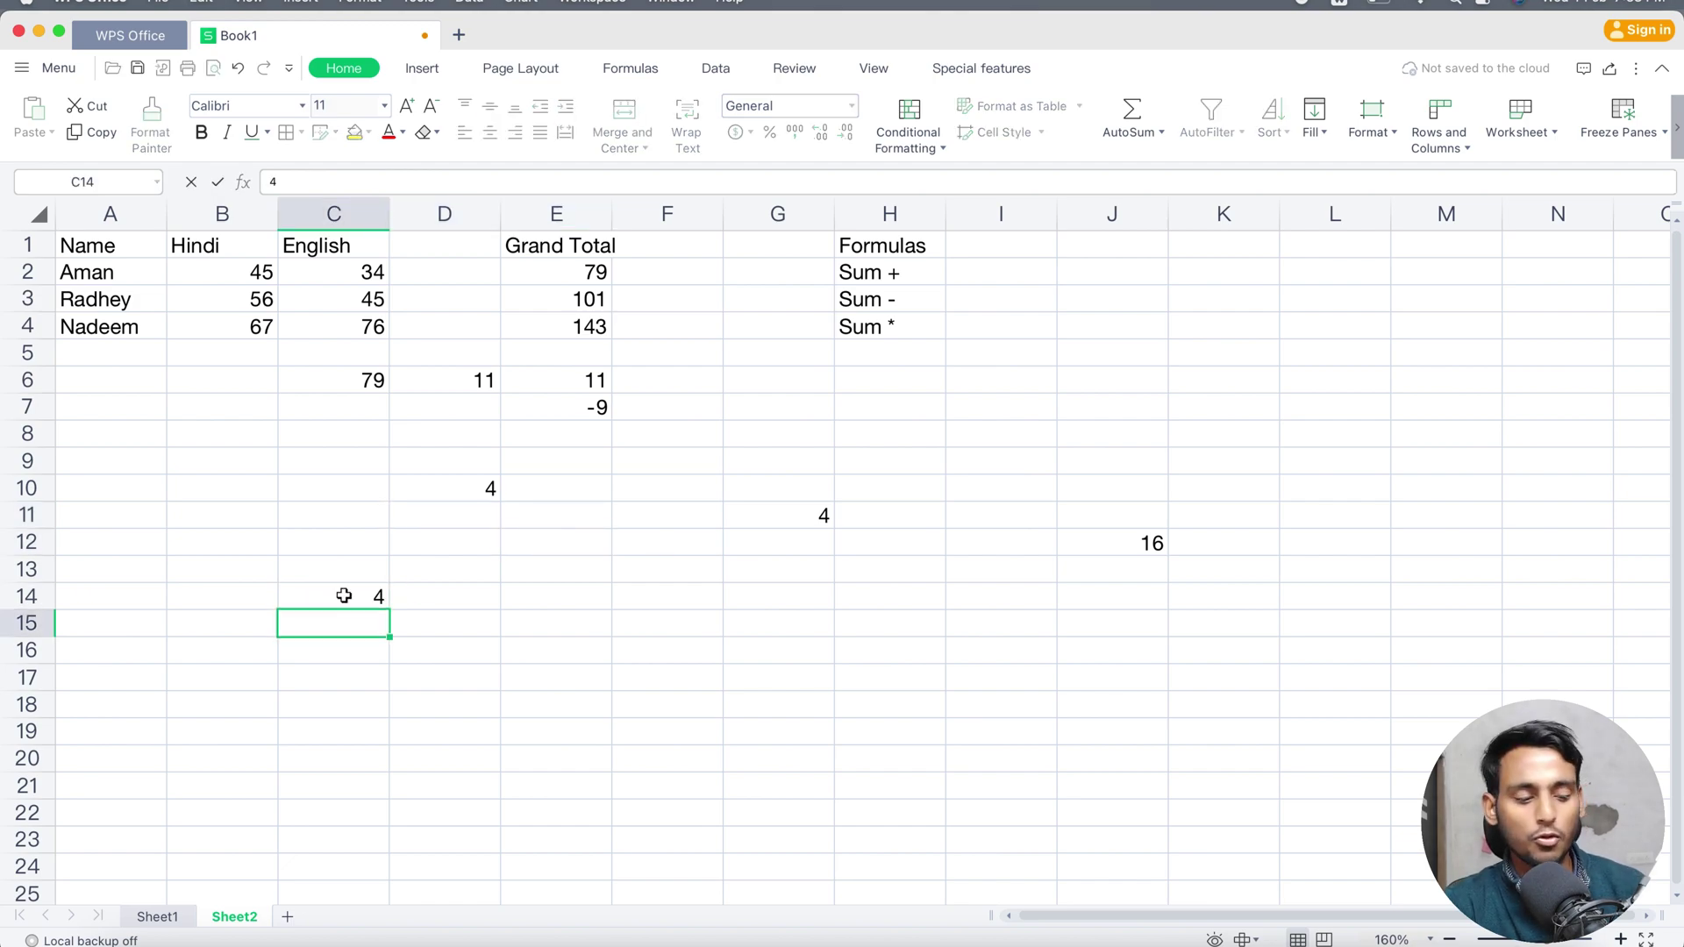
key(Right)
key(Right)
key(Left)
key(Up)
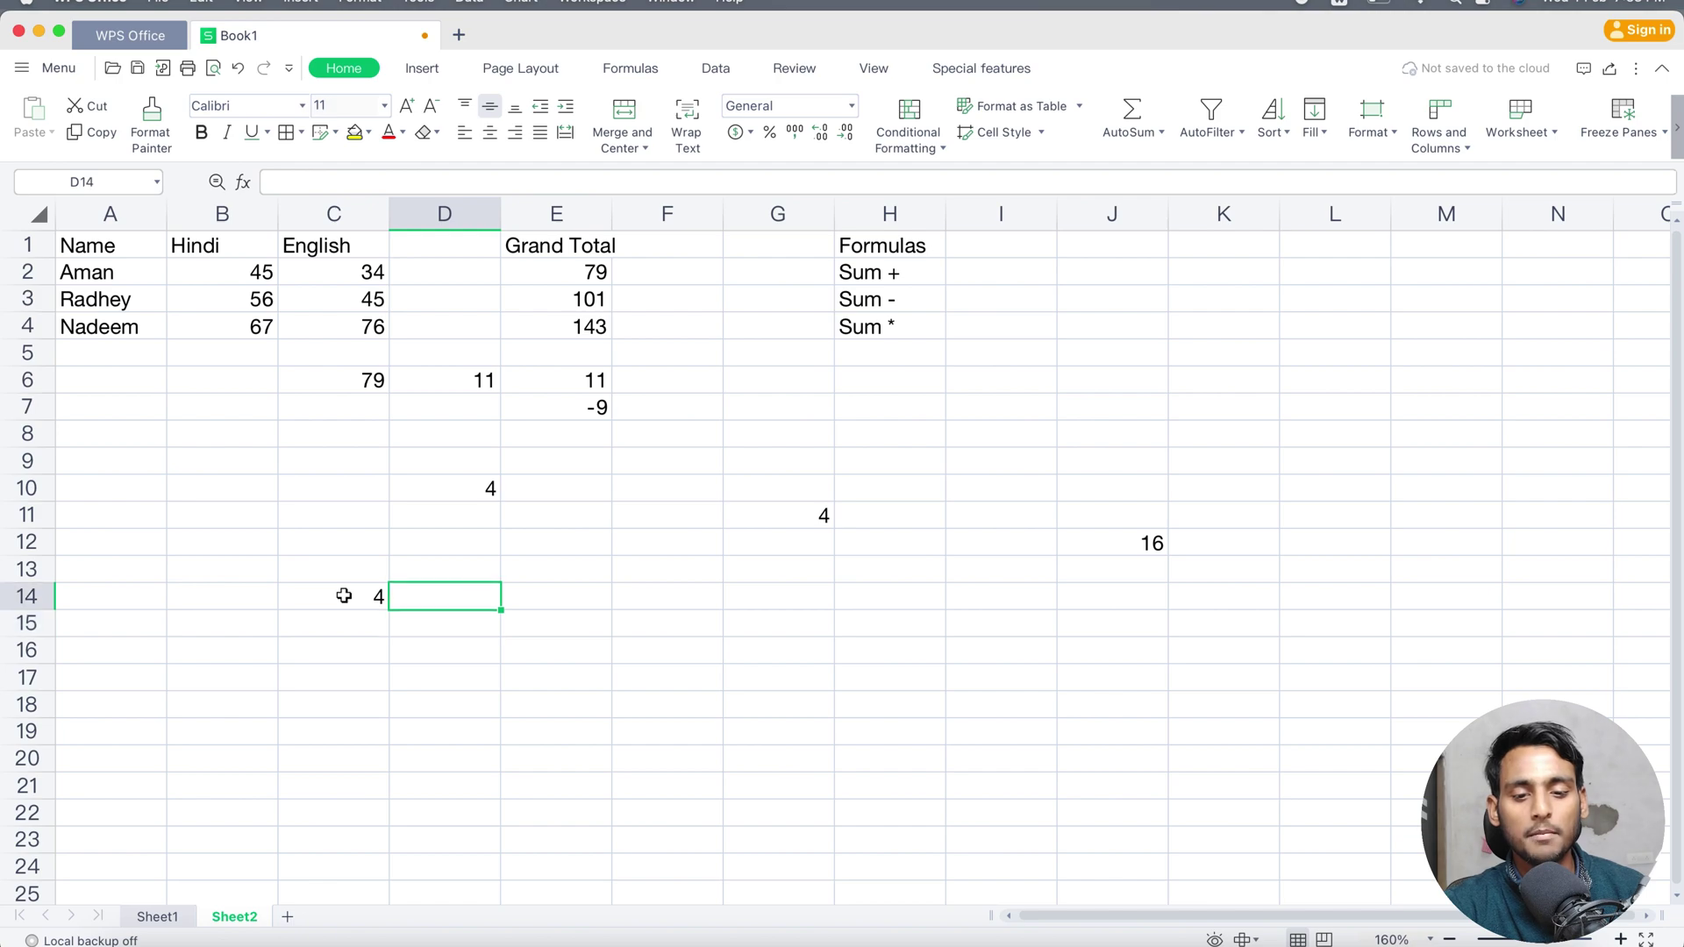
text(3)
key(Return)
- Multiply the numbers in C14 and D14 by entering =sum(c14*d14) in cell E14
key(Up)
key(Right)
text(=)
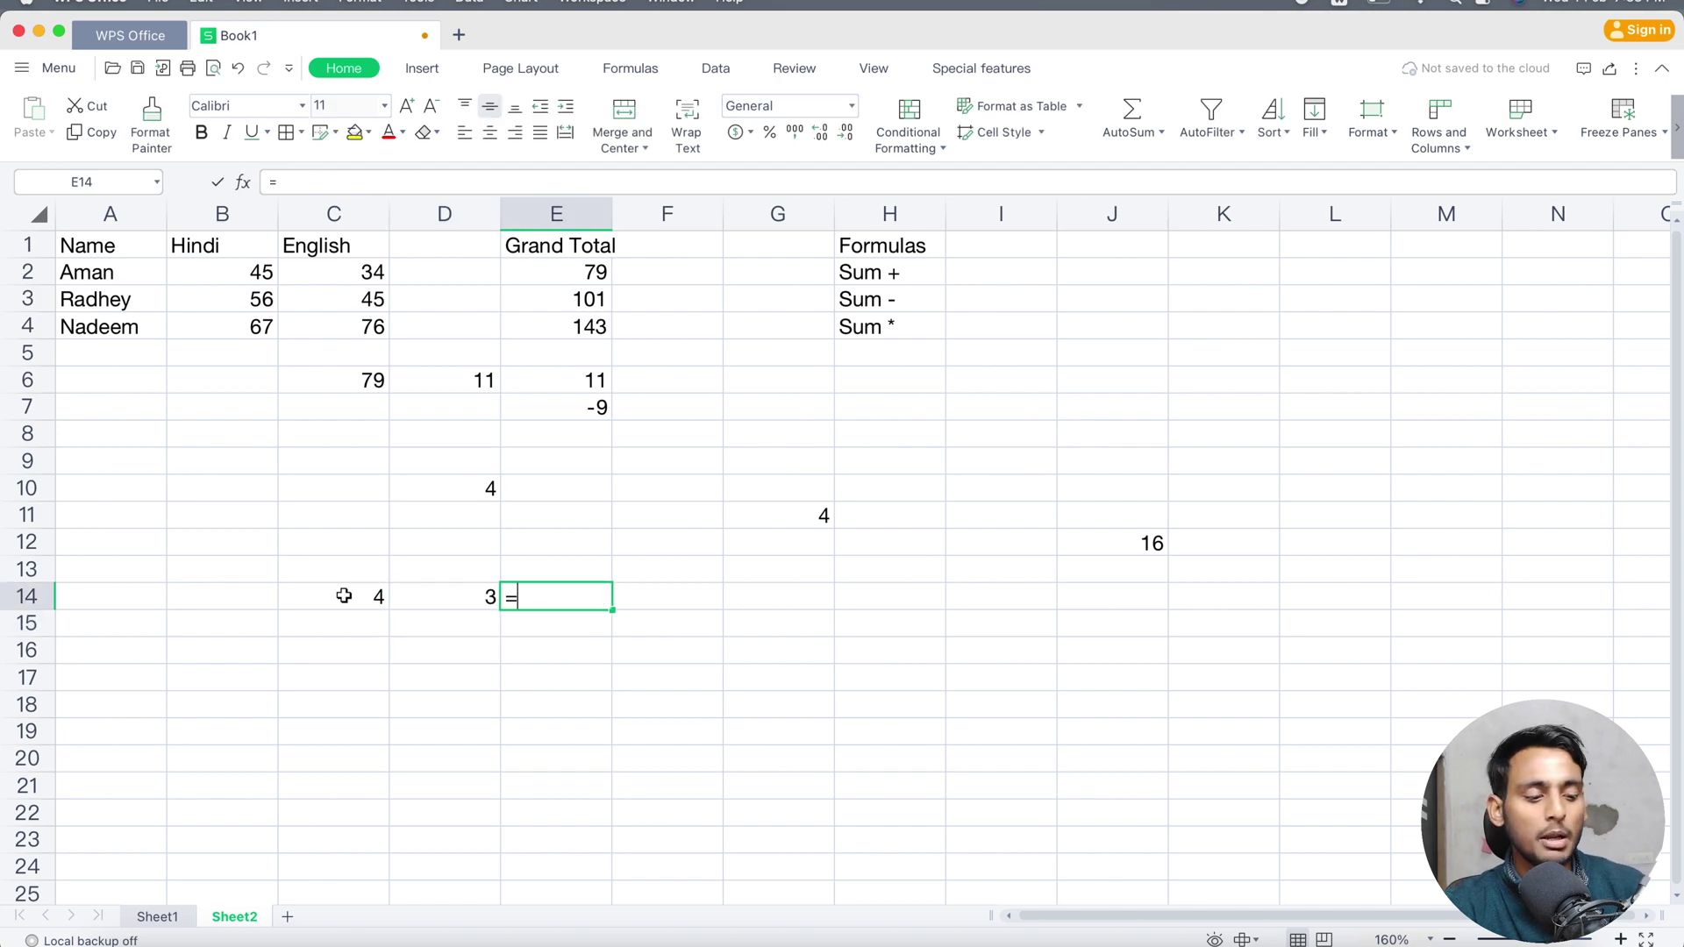
text(sum()
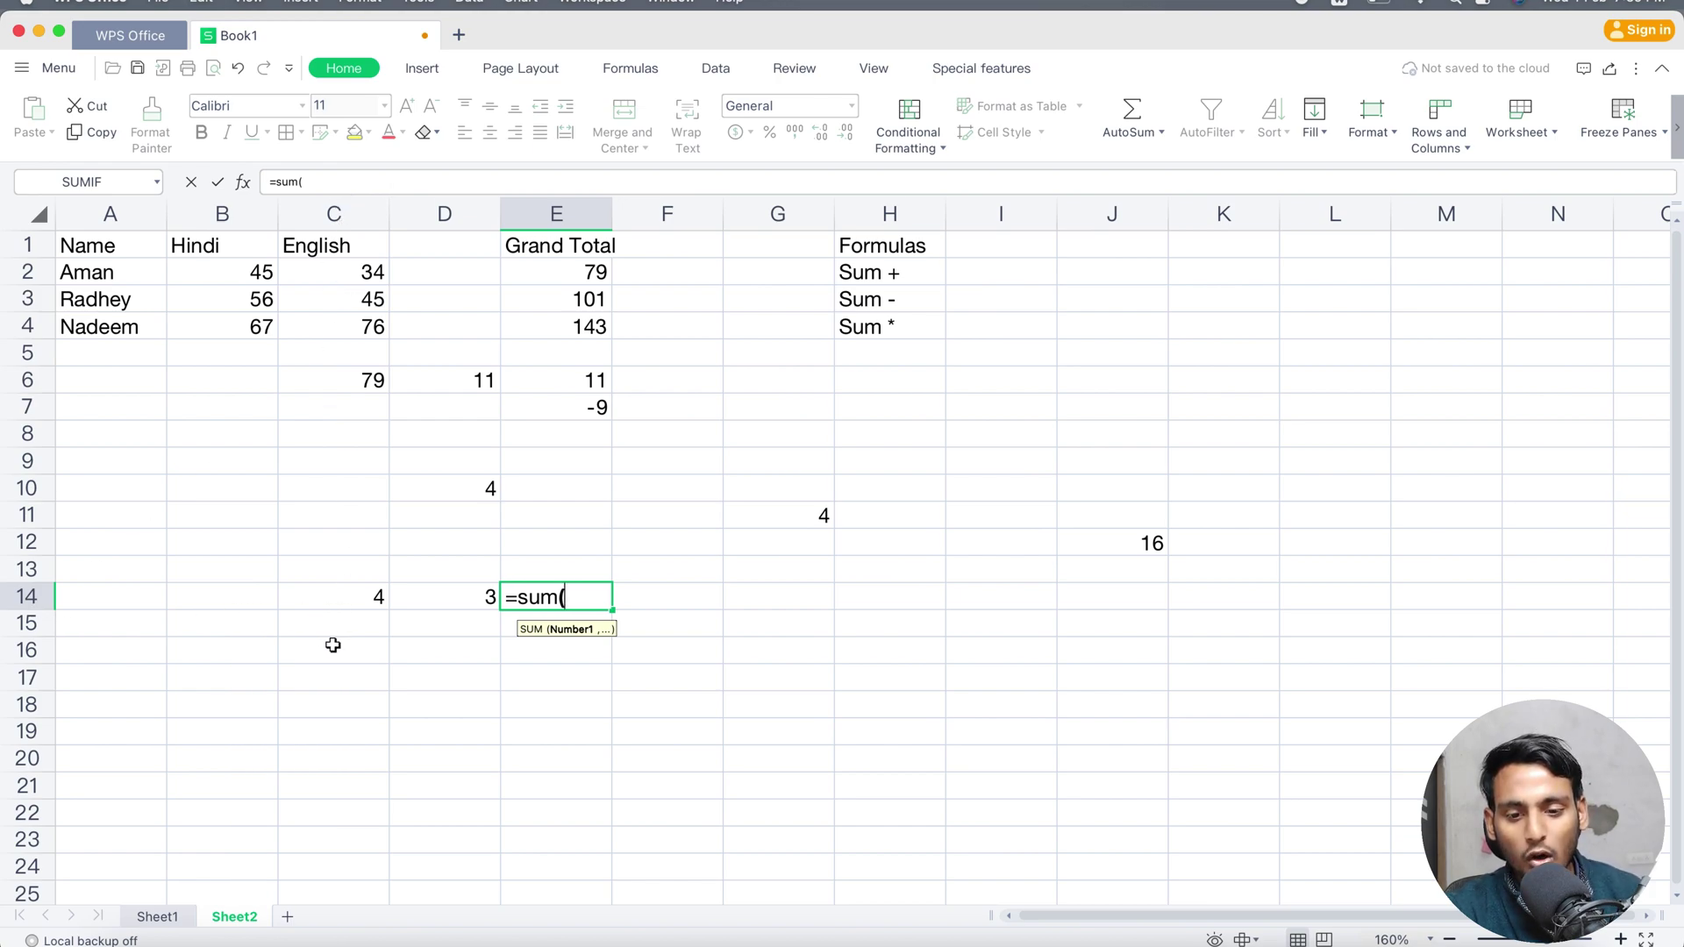
text(c)
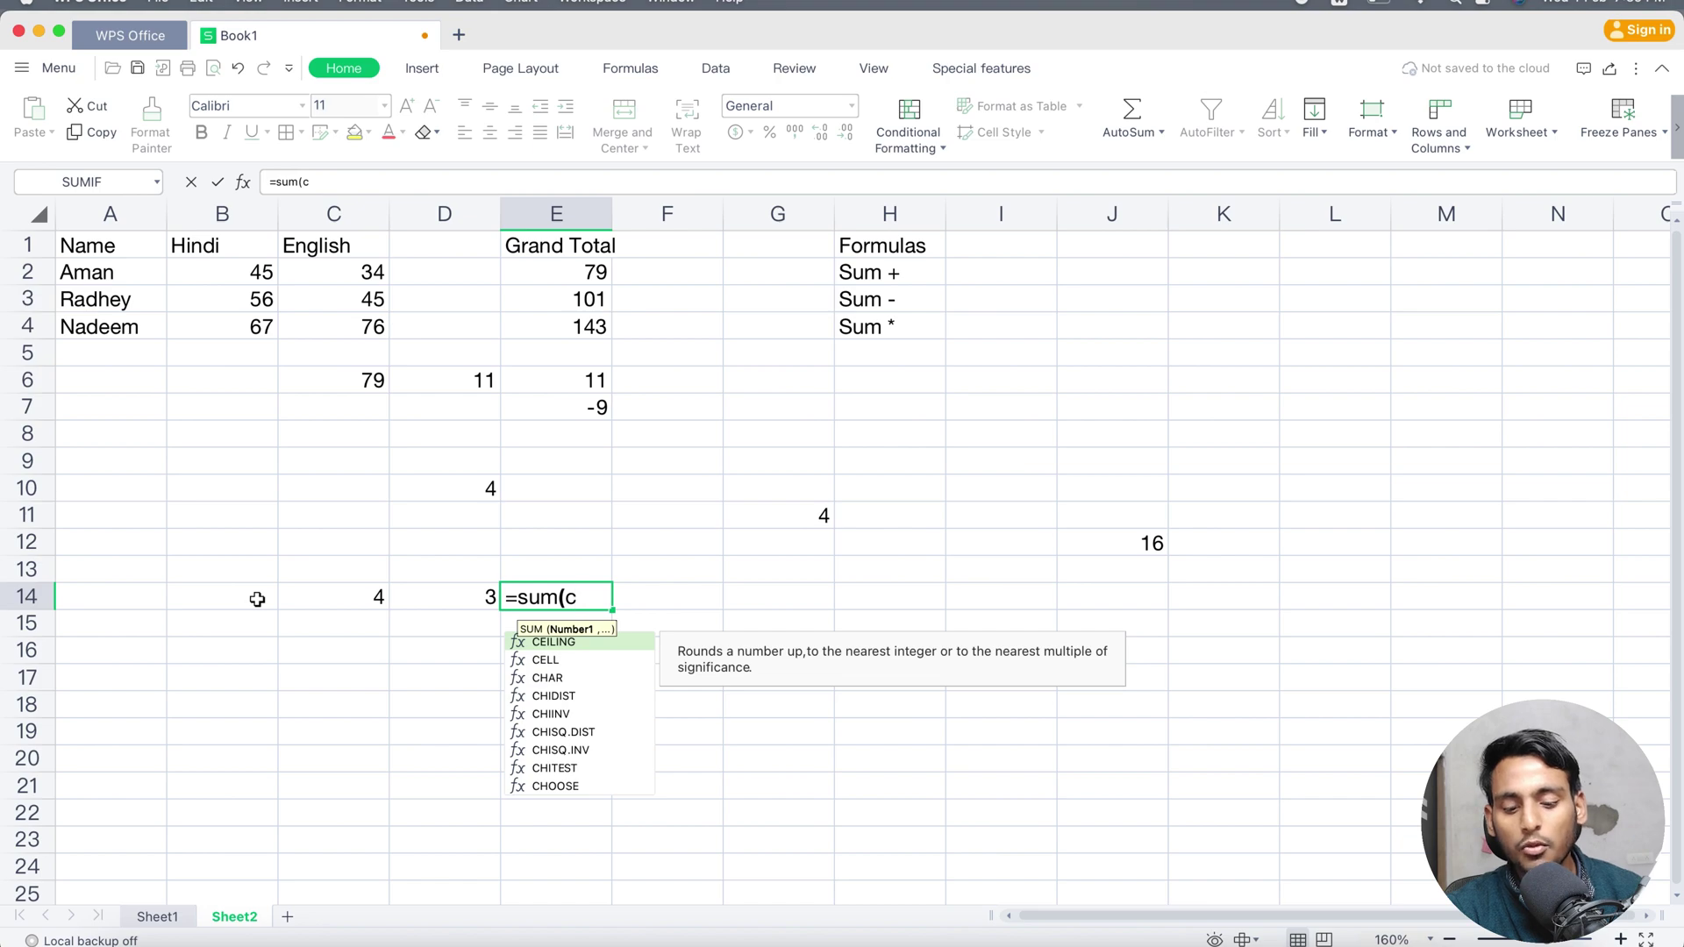
text(14)
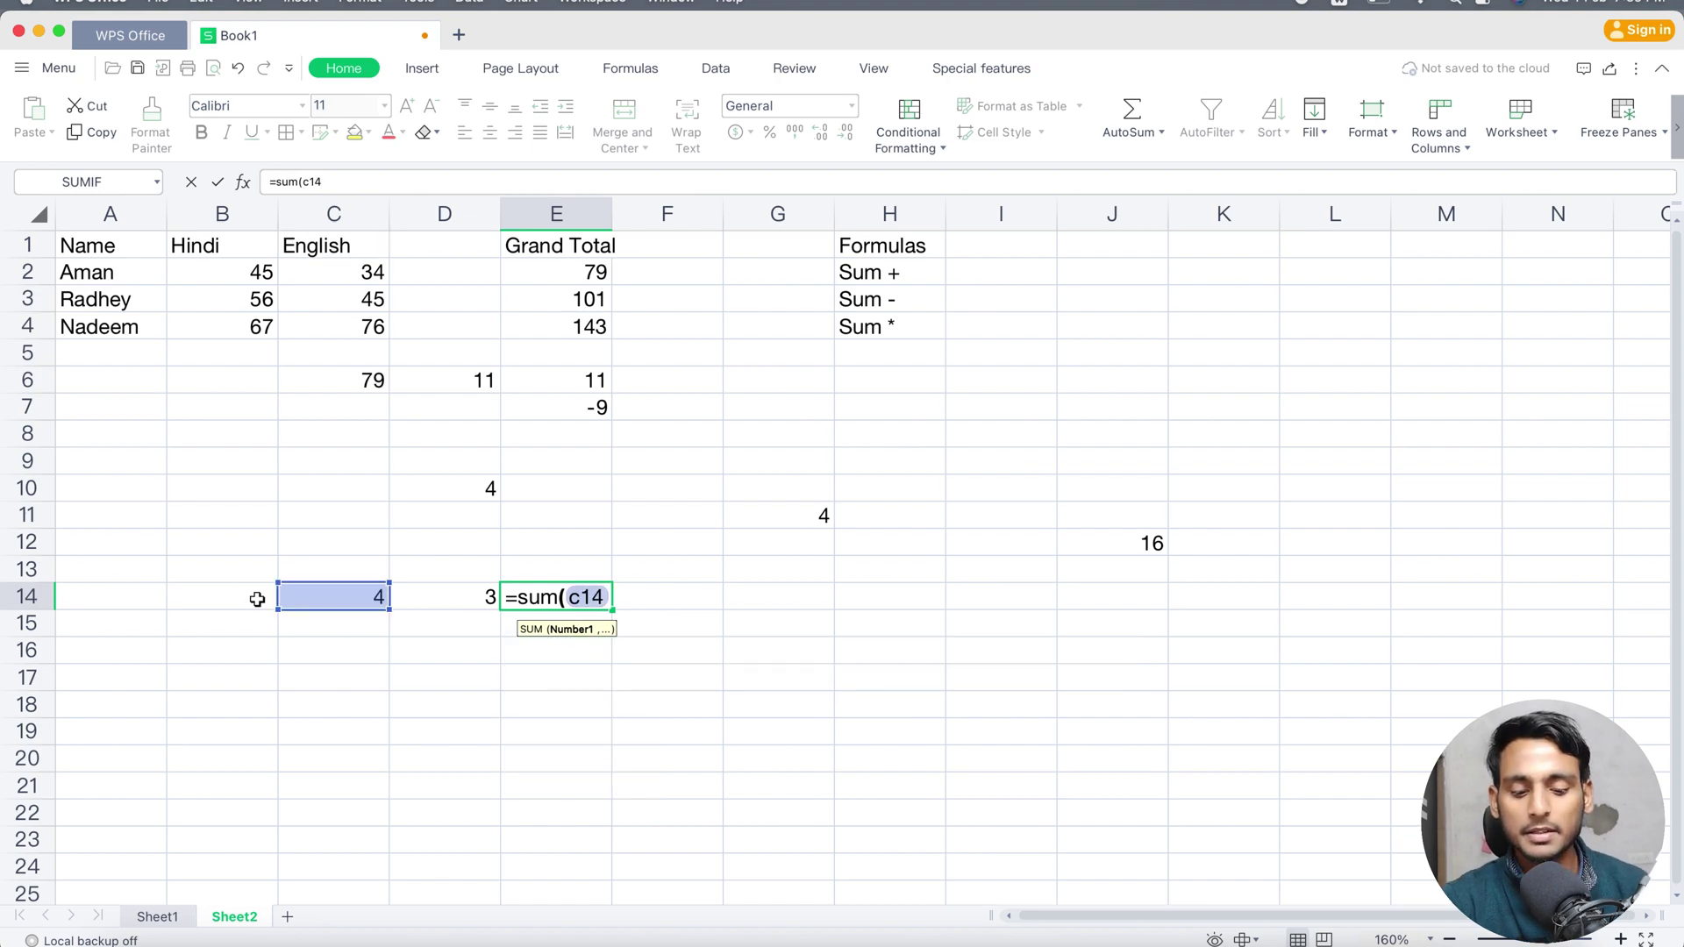
text(*)
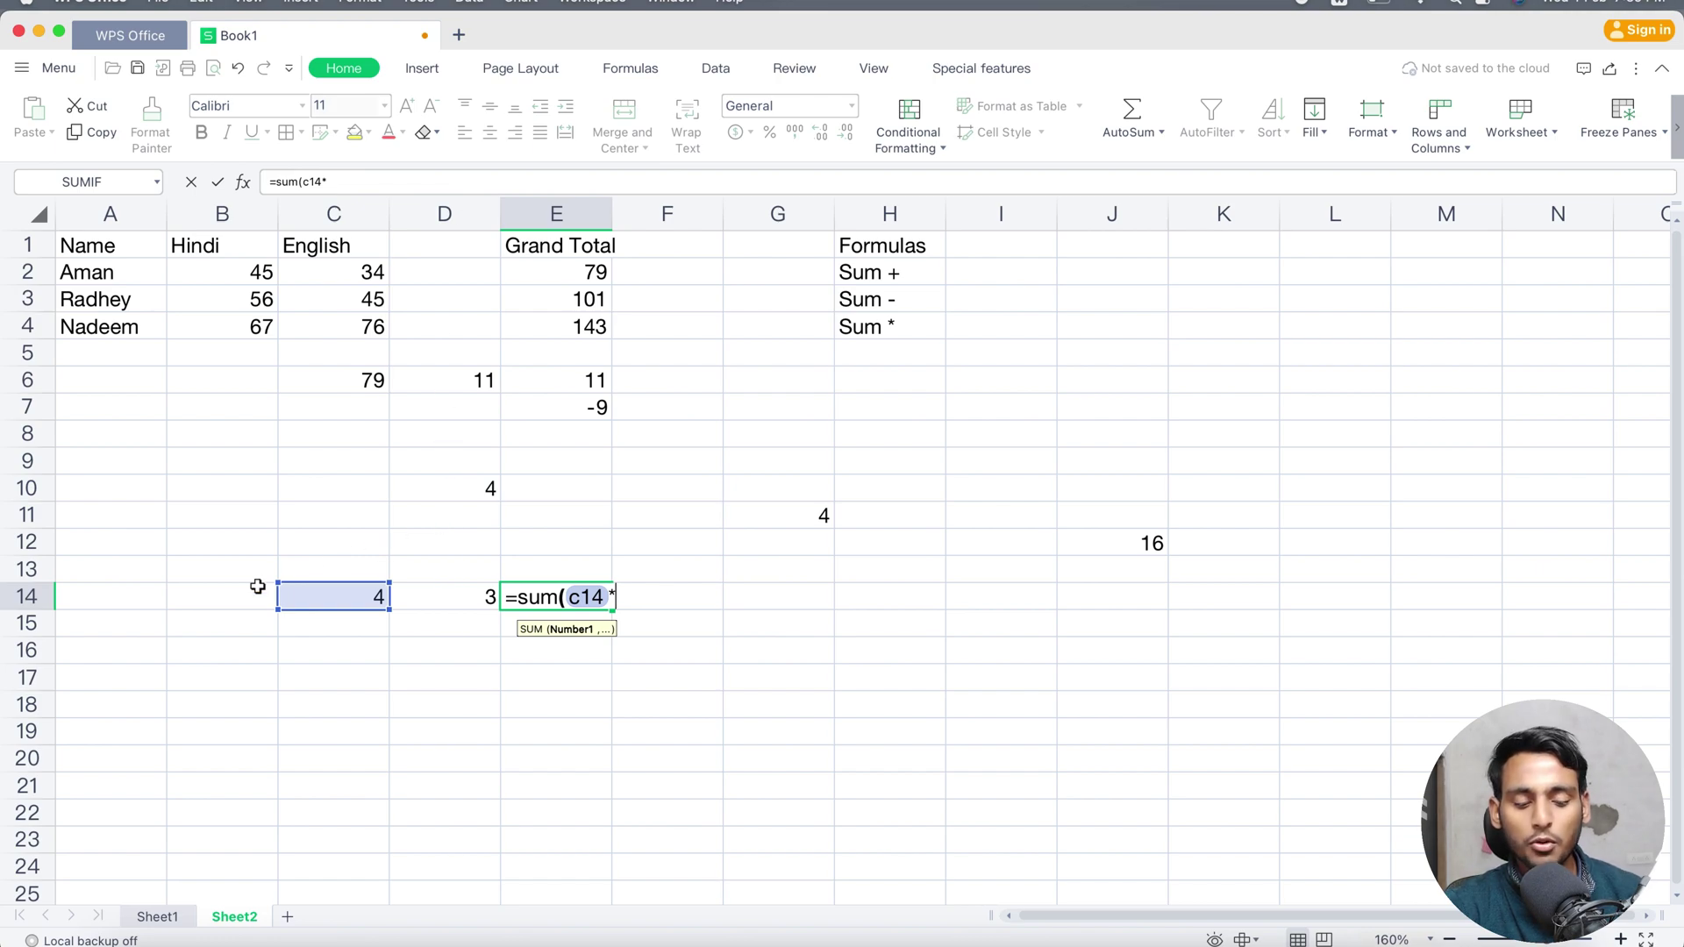
text(d14)
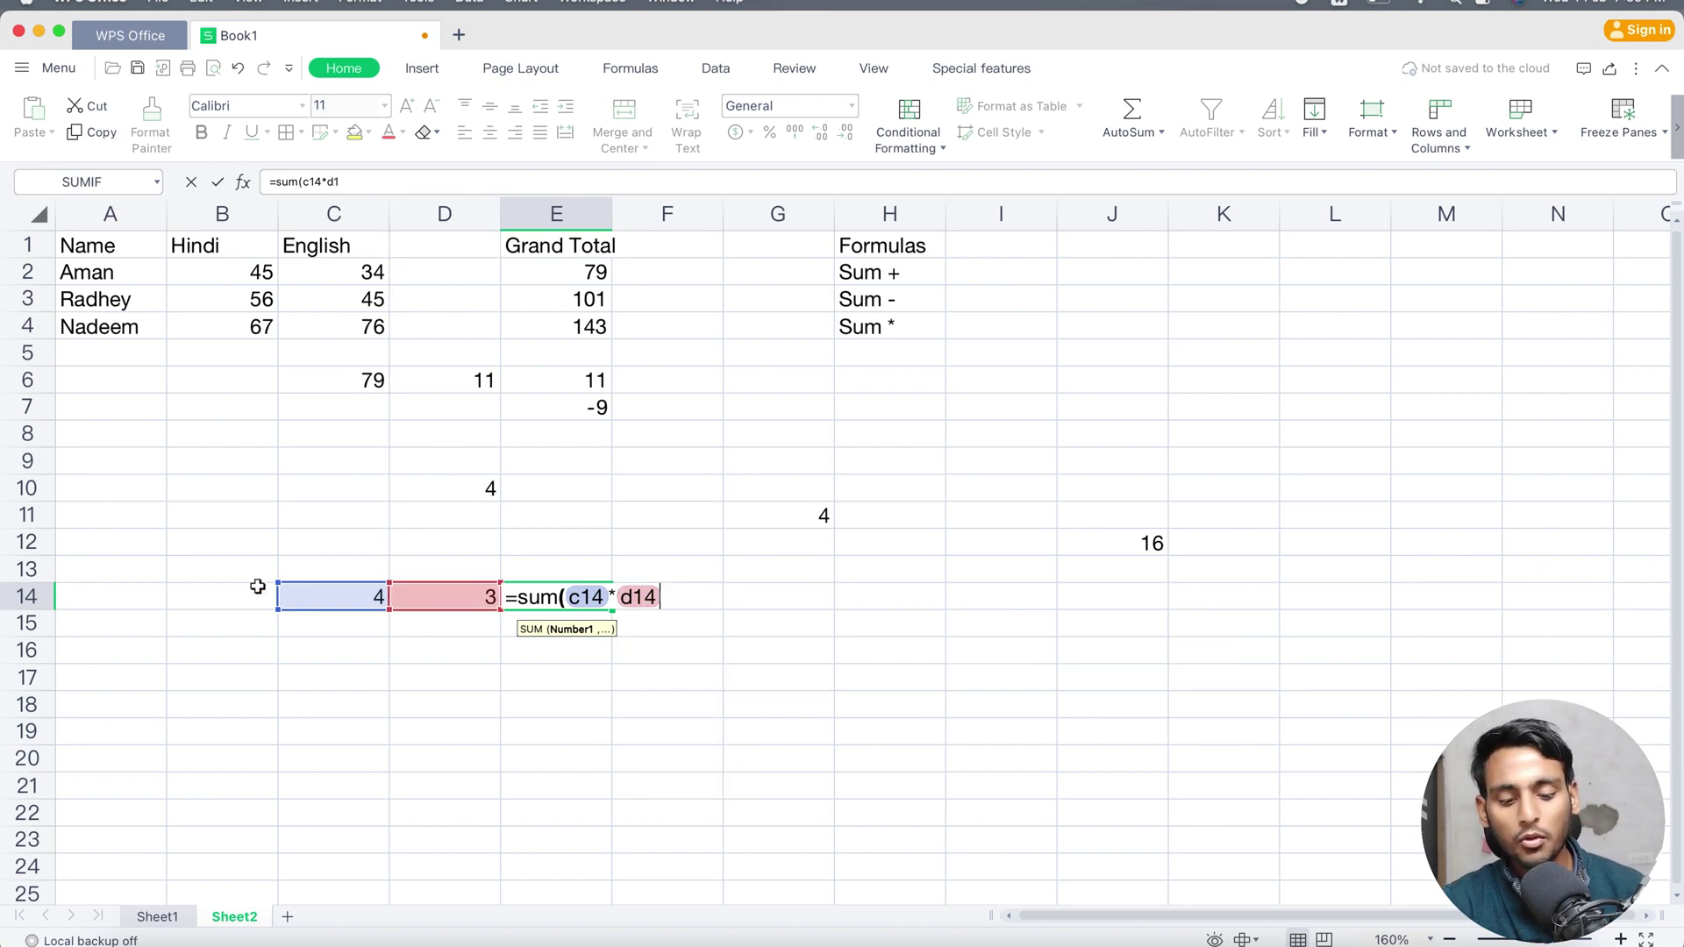
text())
key(Return)
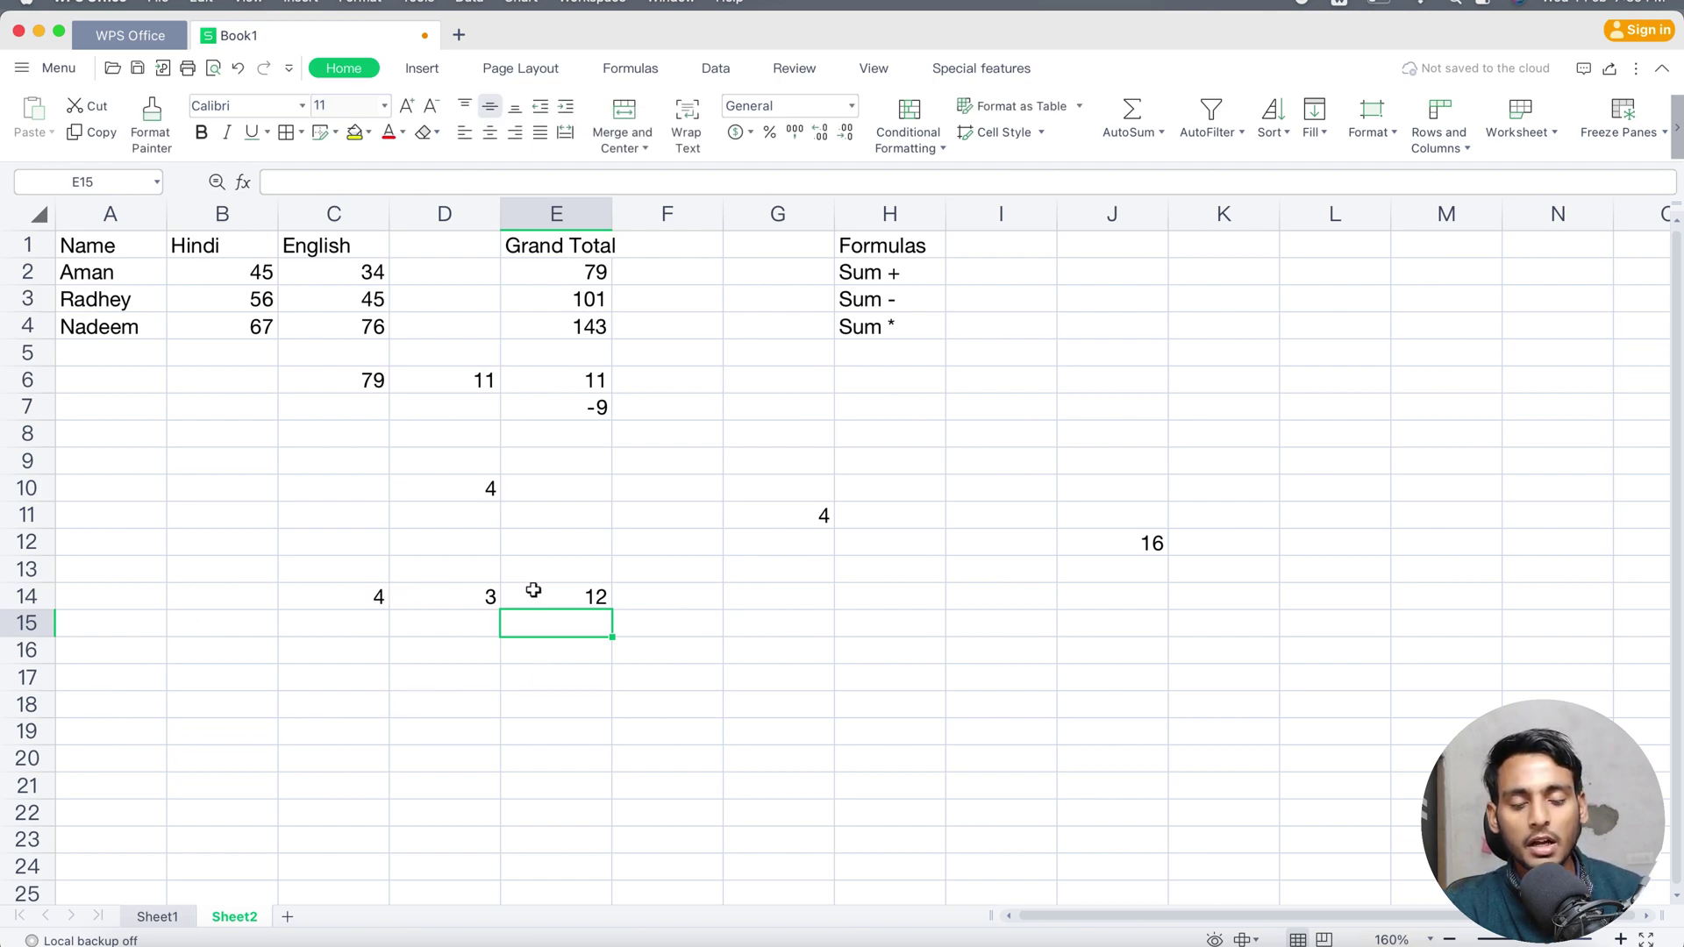
- Enter sample numbers for division, 40 in cell D16 and 5 in cell E16
click(880, 354)
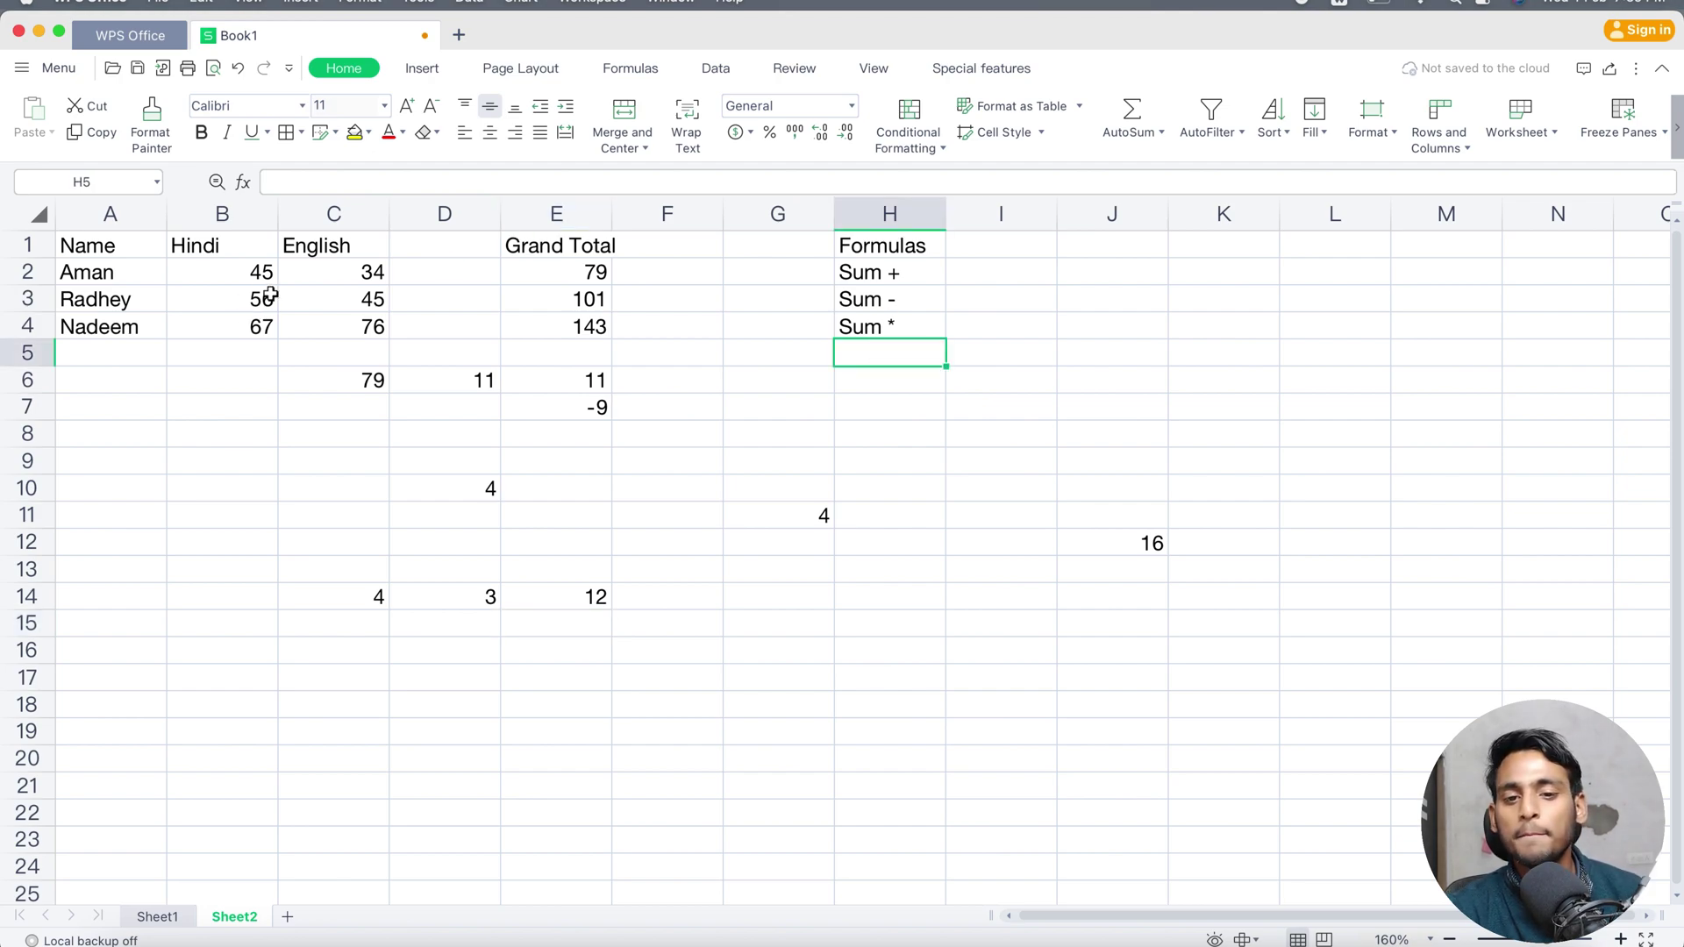
click(424, 665)
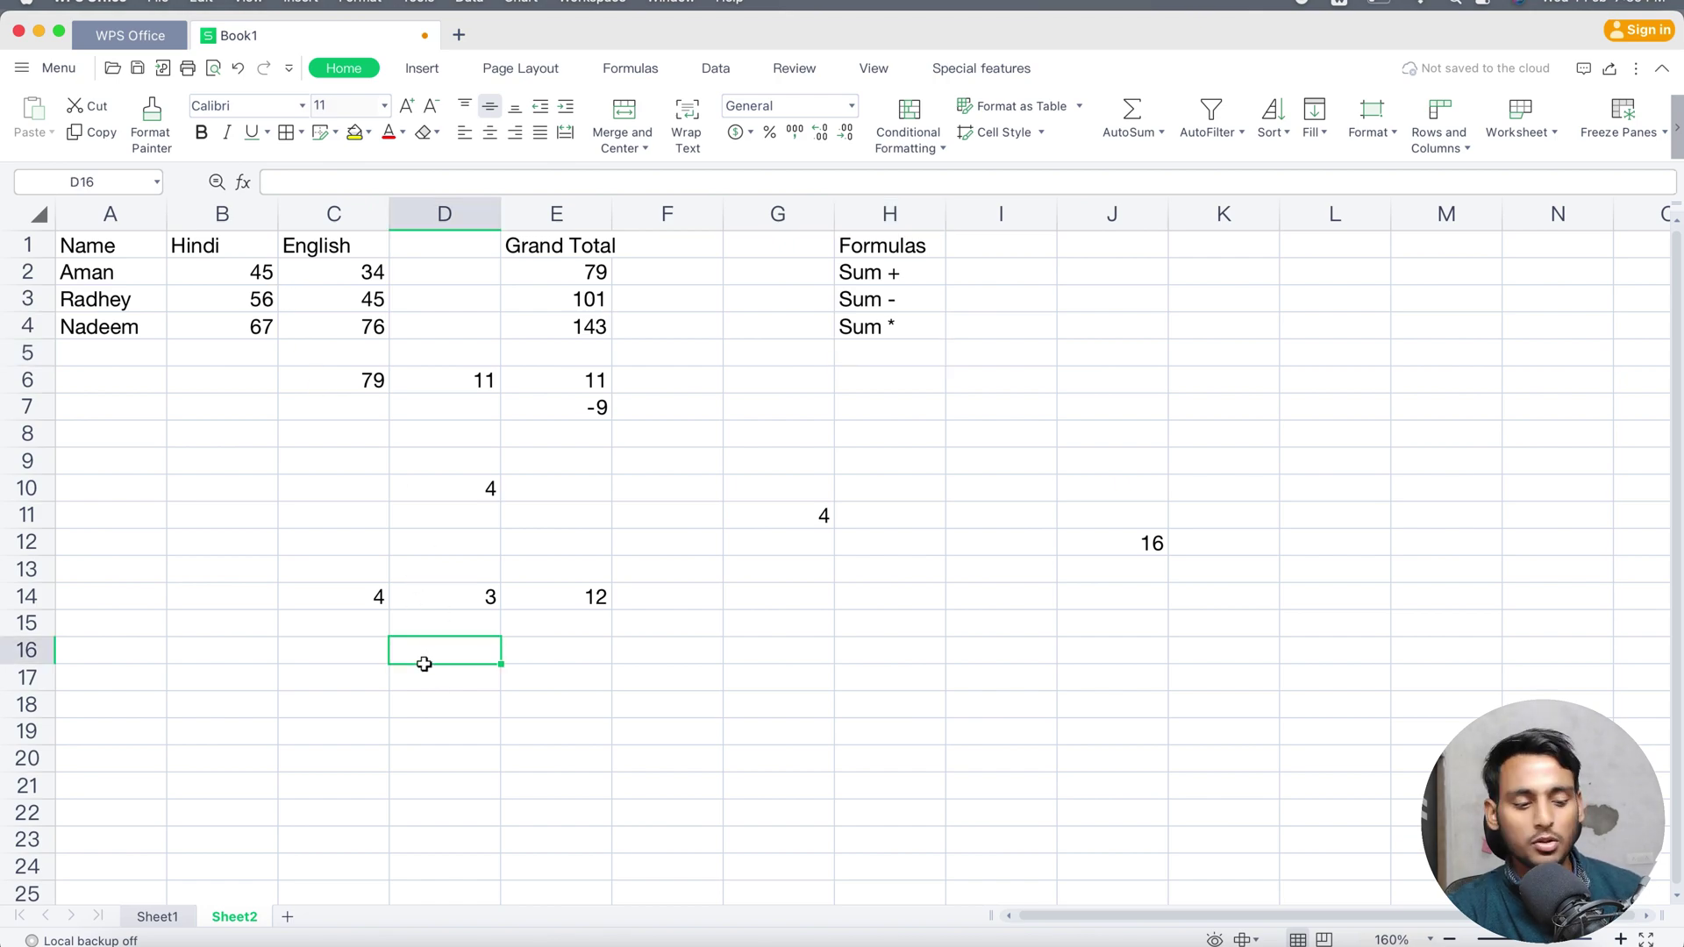
text(40)
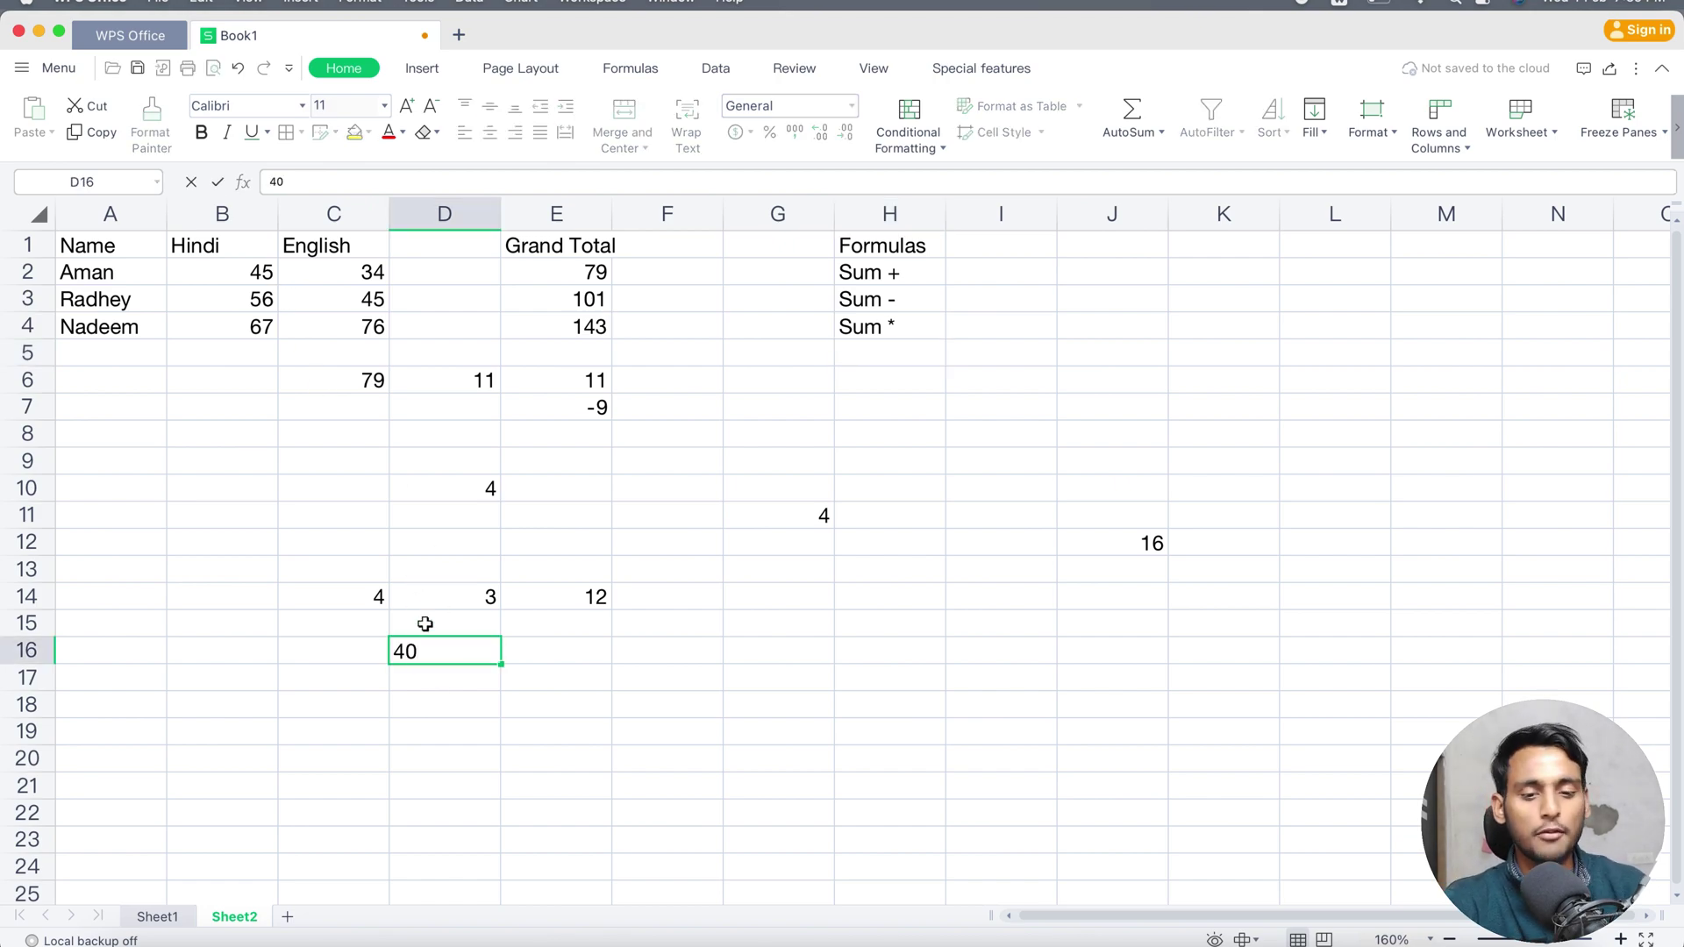
key(Return)
key(Up)
key(Right)
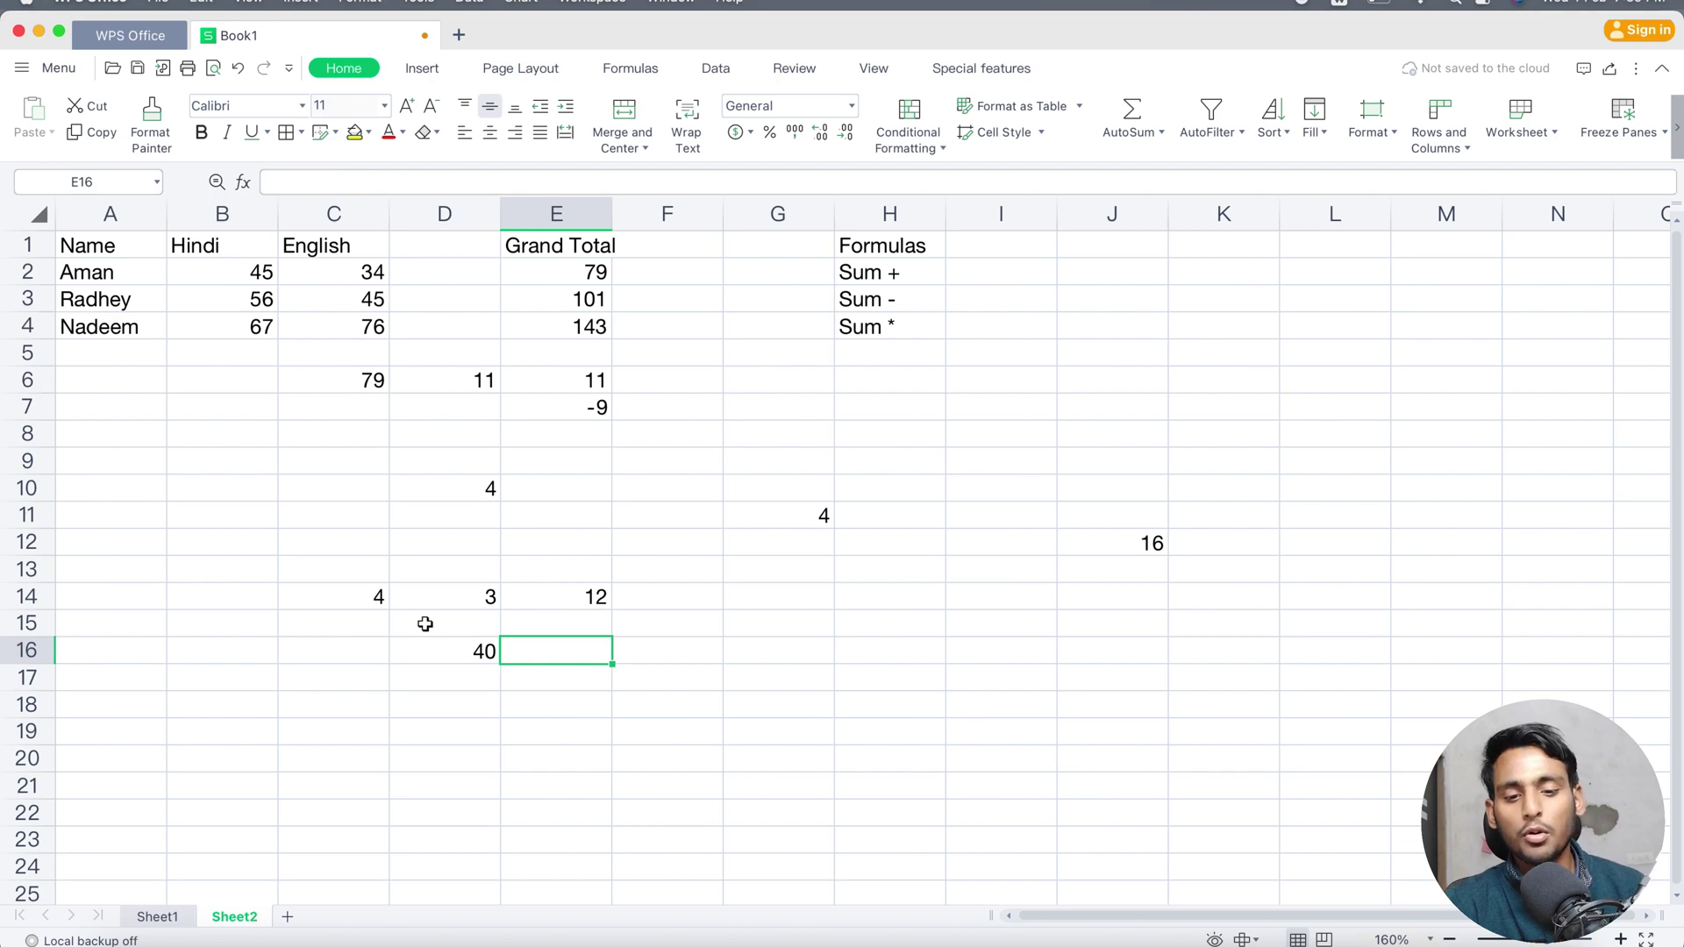
text(5)
key(Return)
key(Up)
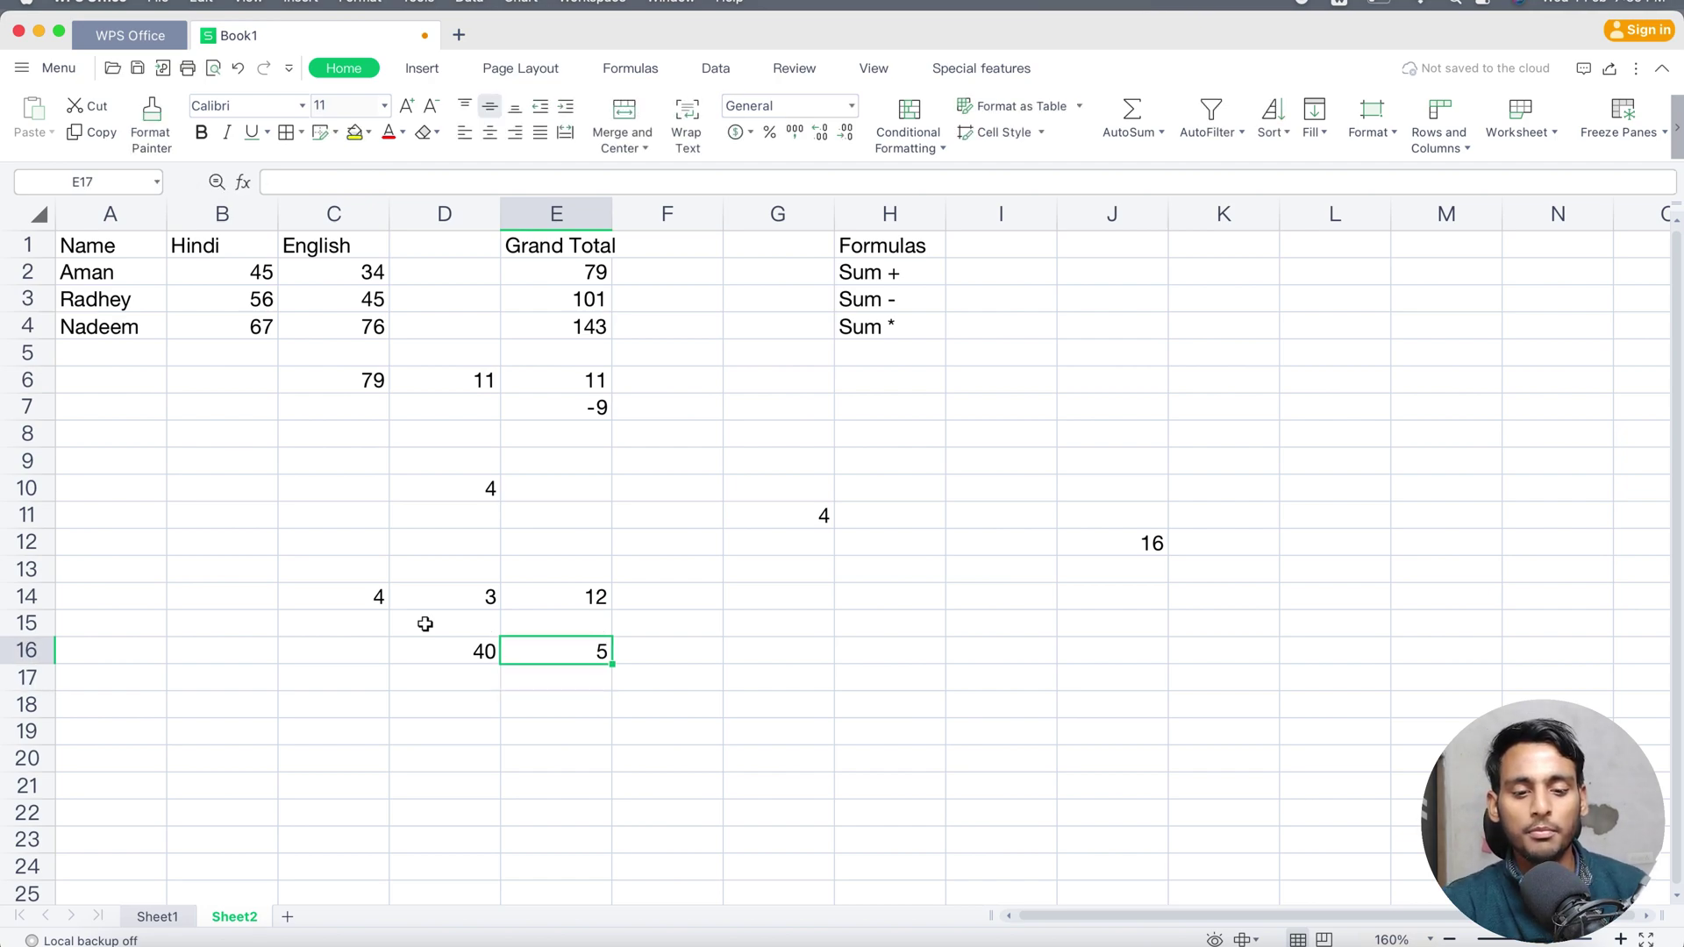
- Divide the number in D16 by the one in E16 by entering =sum(d16/e16) in cell F16
key(Right)
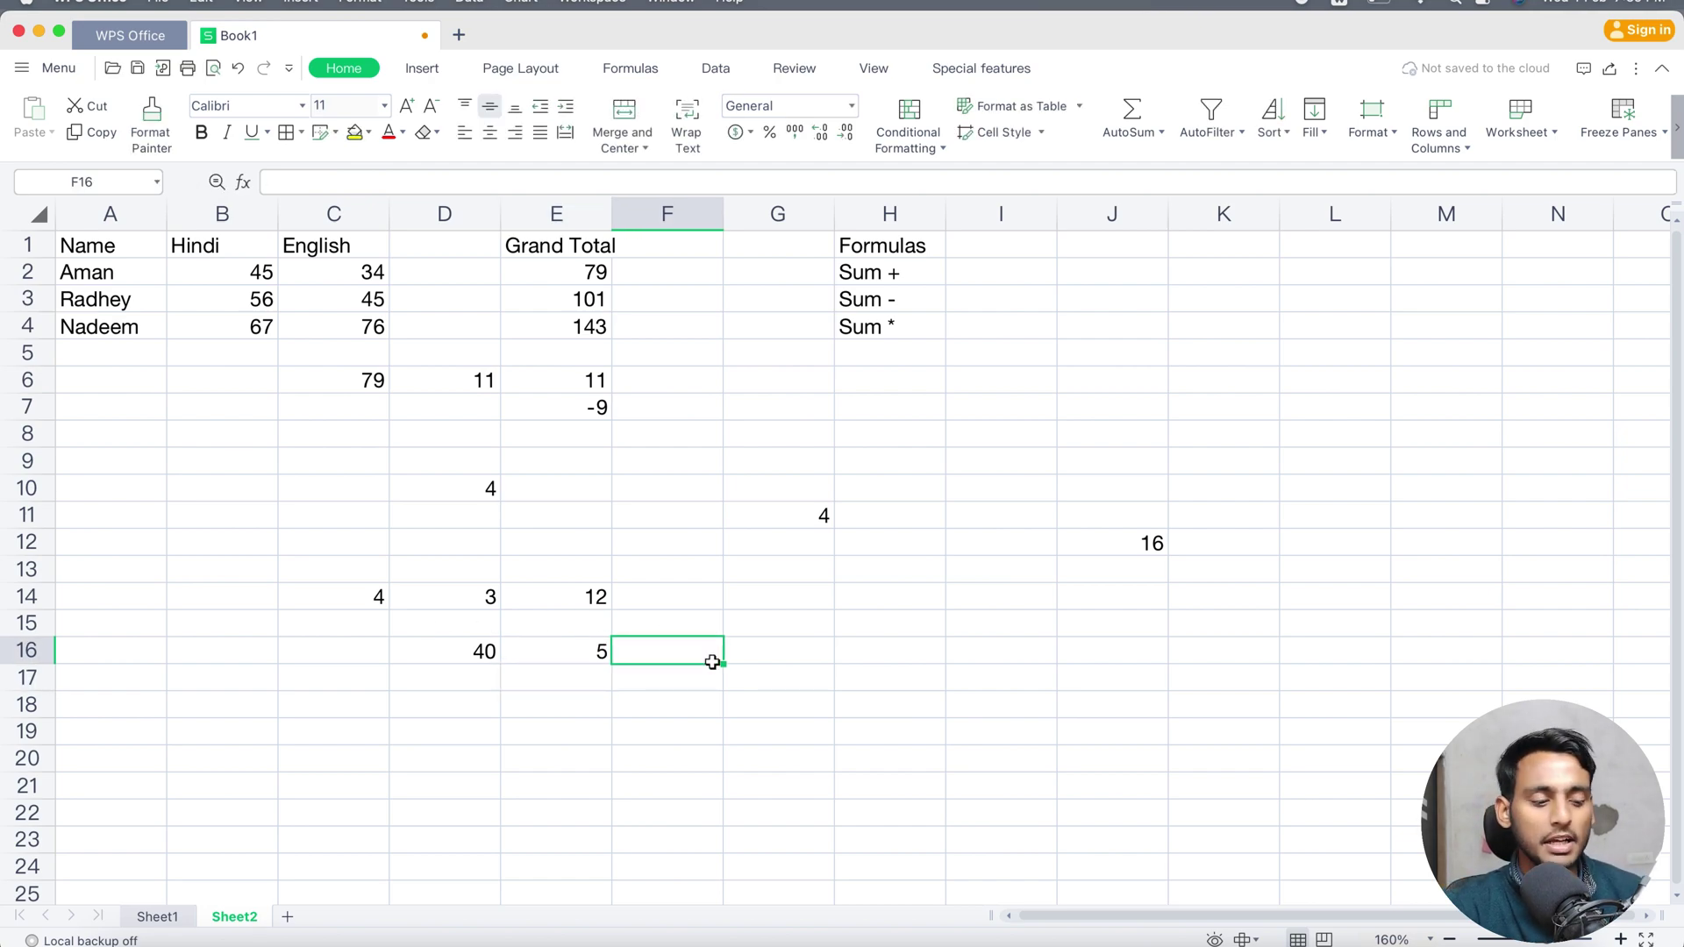
text(=sum)
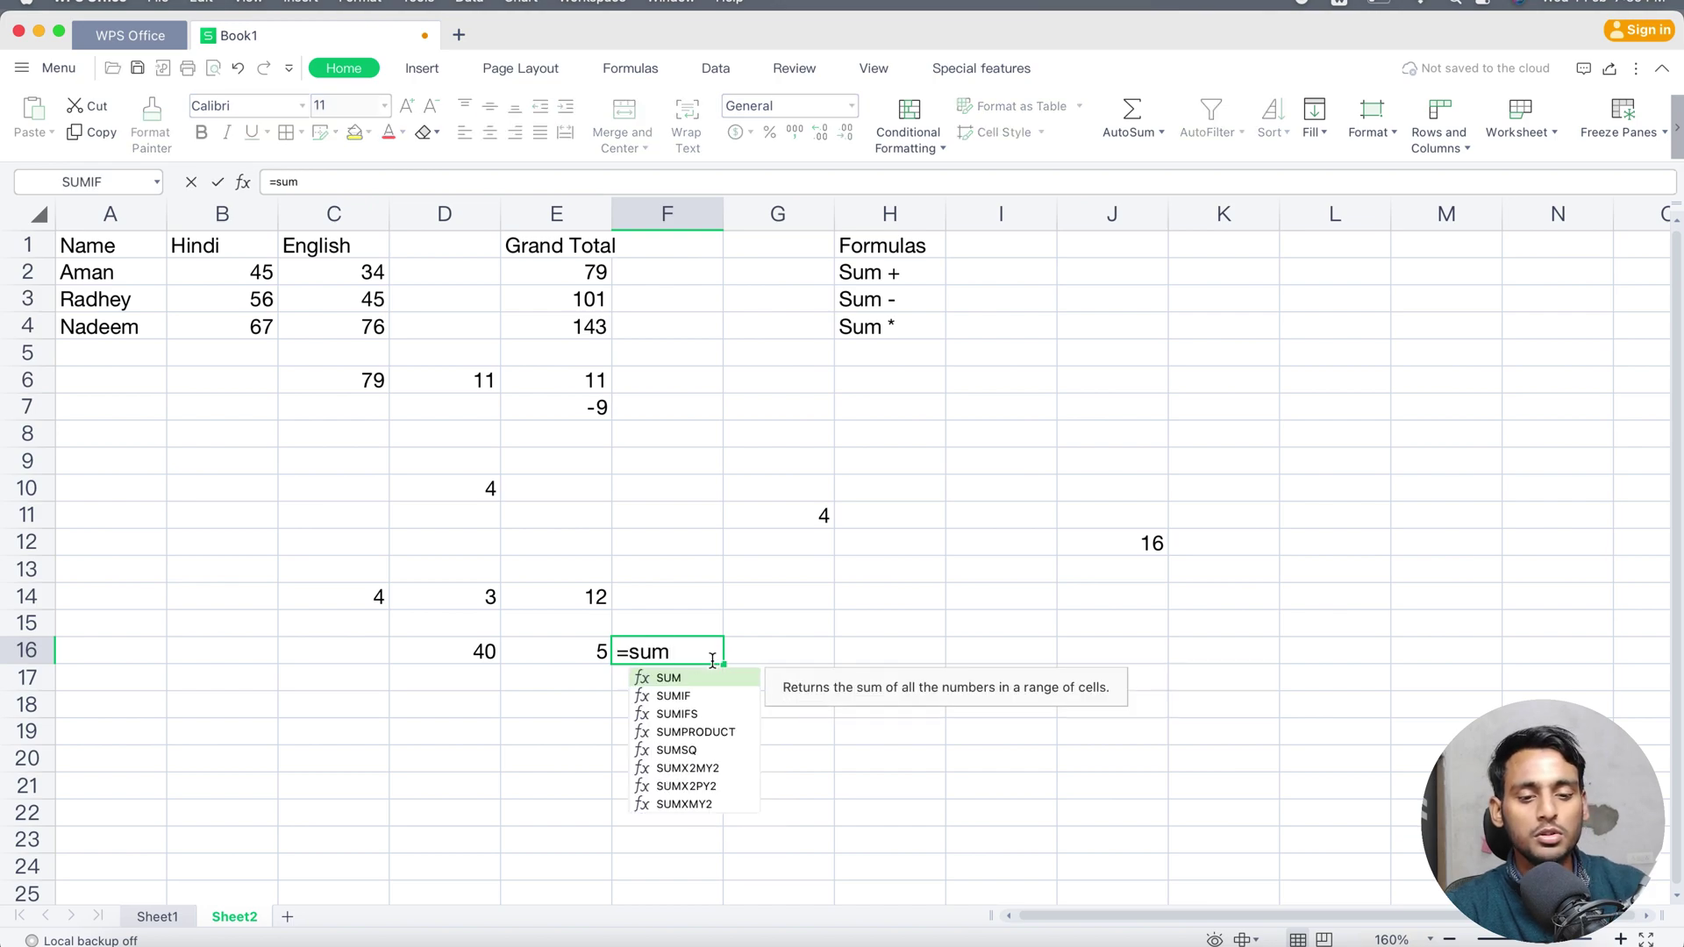
text(()
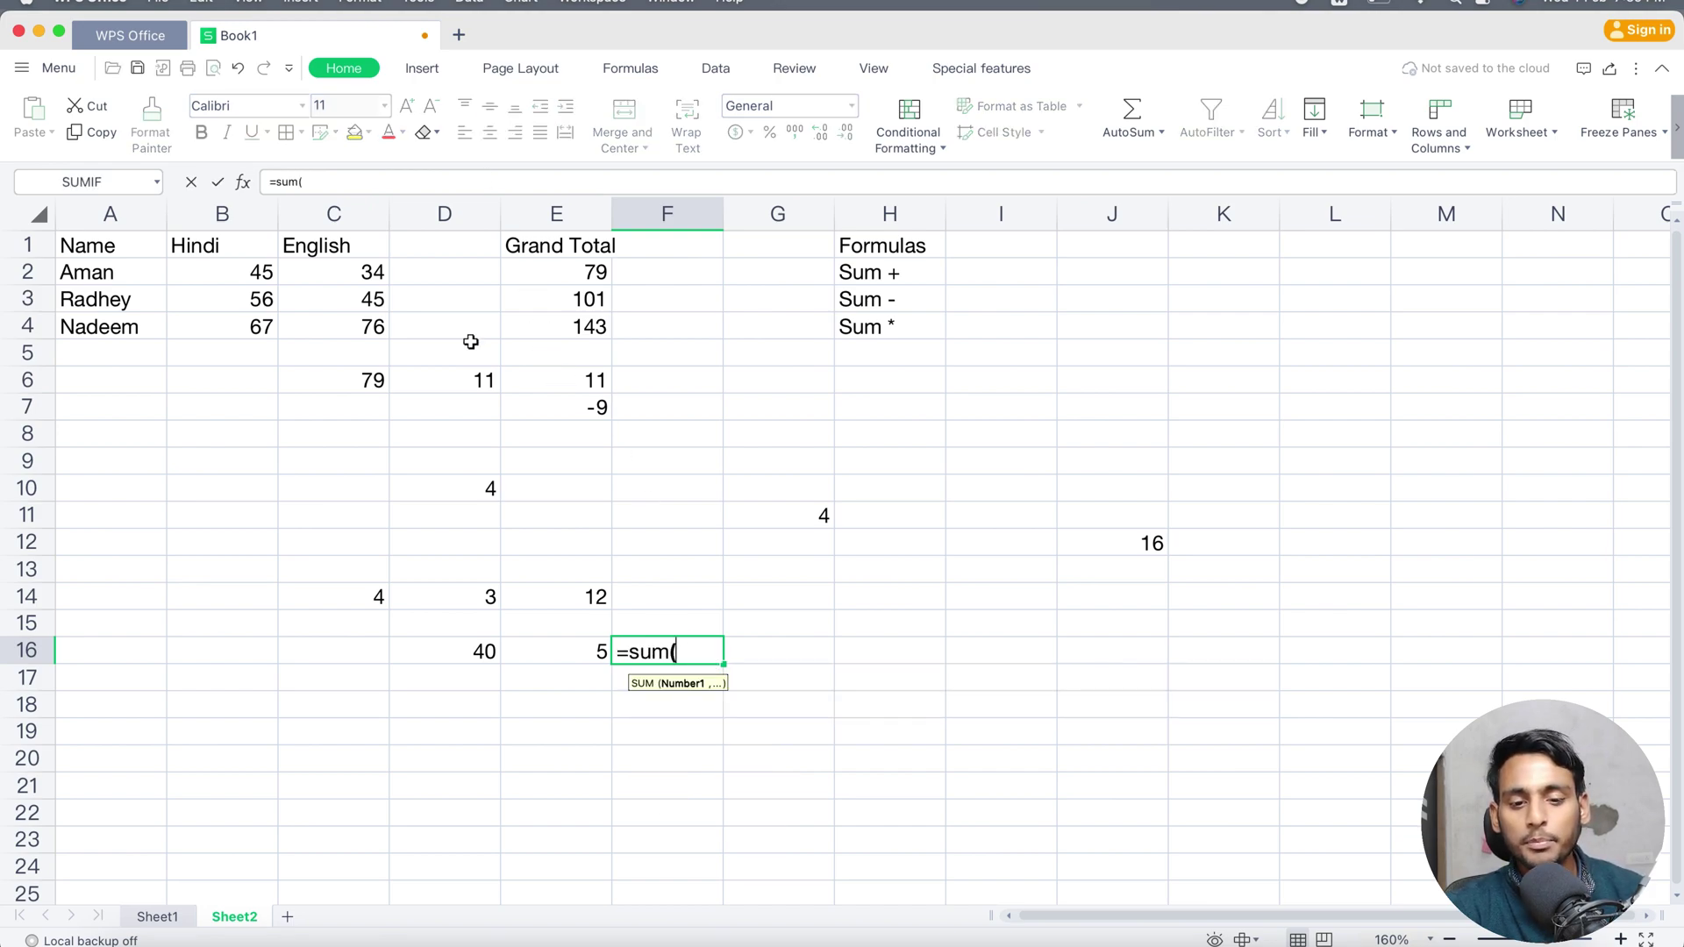
text(d1)
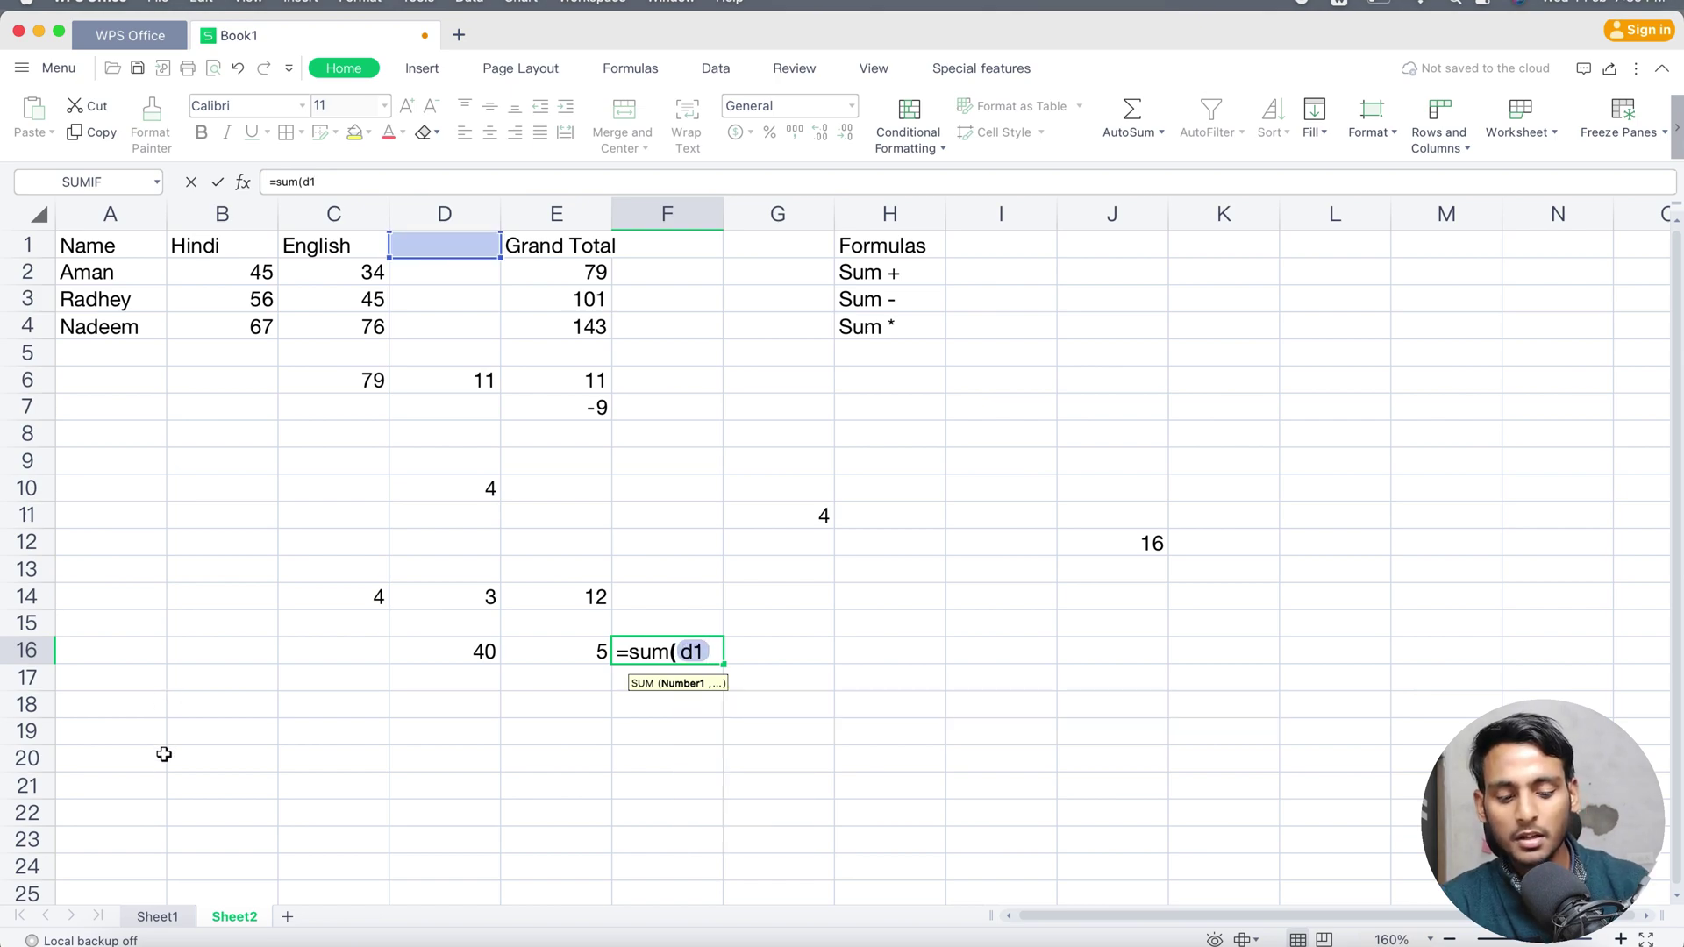
text(6)
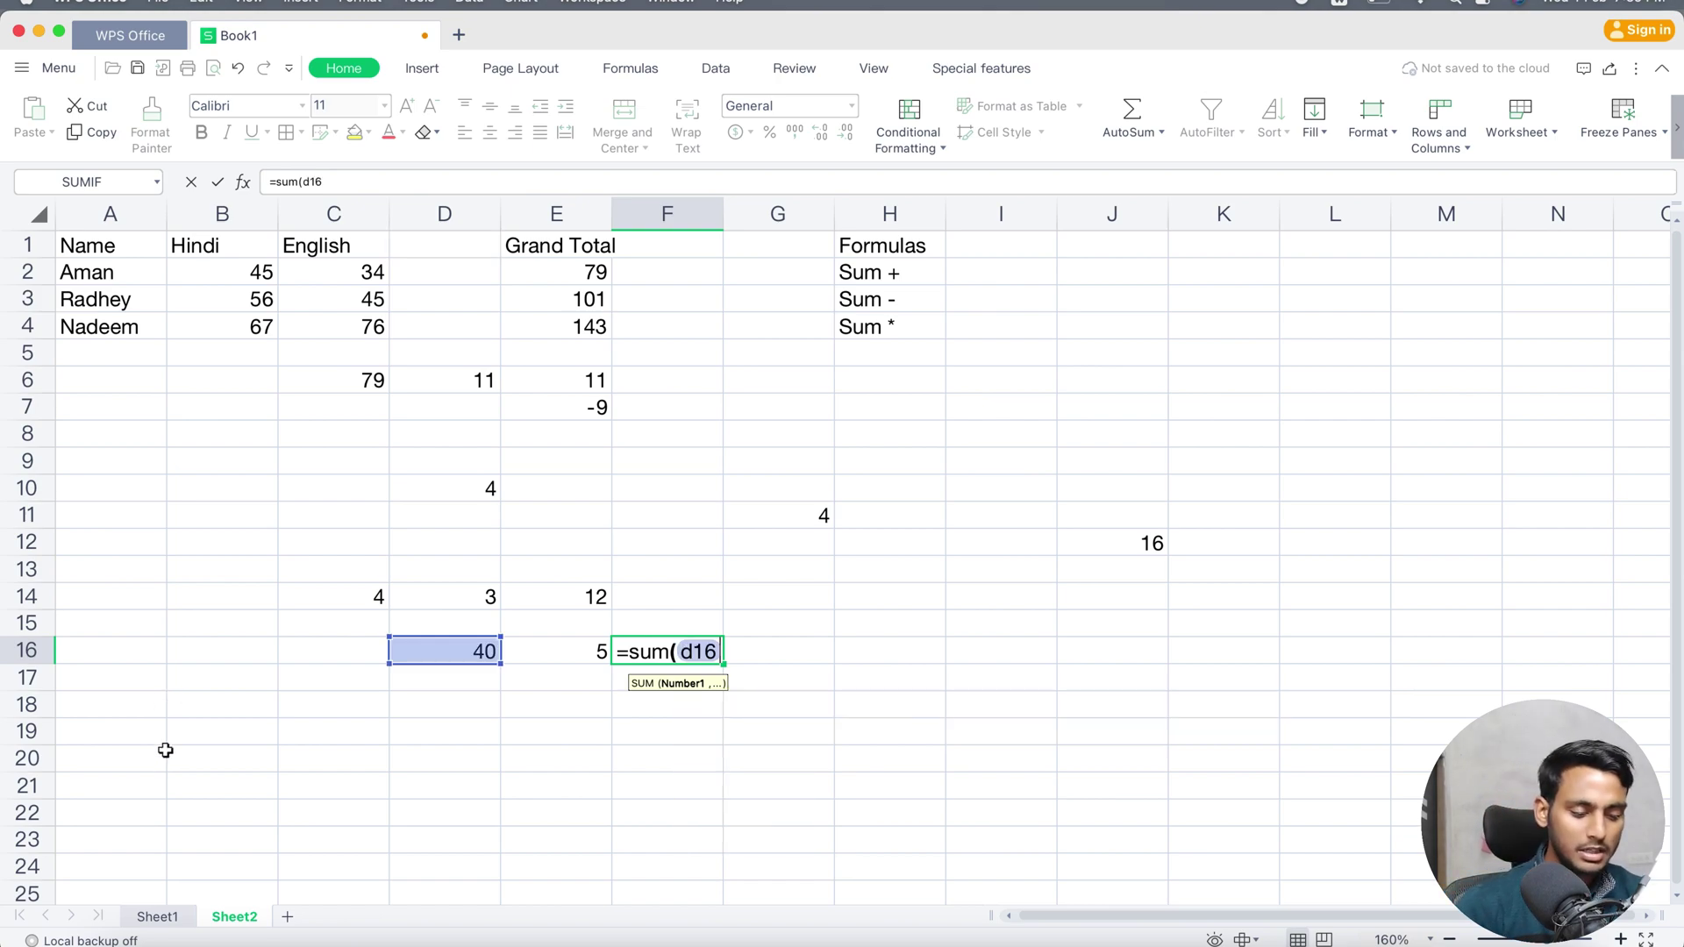
text(/)
text(d)
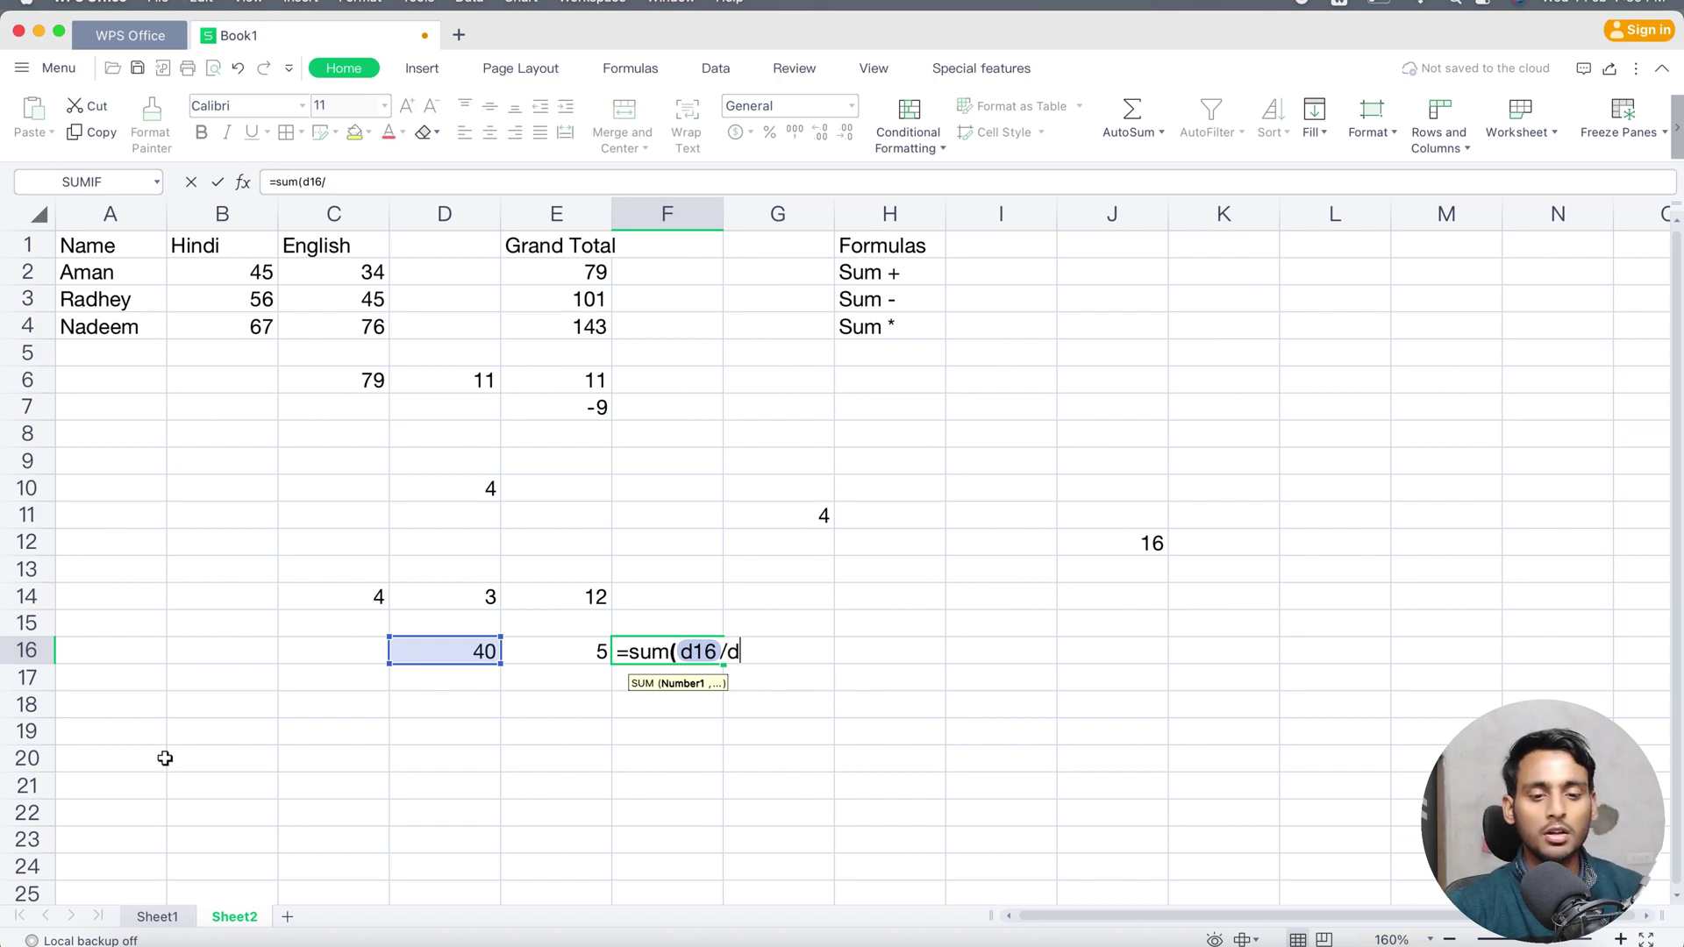
key(BackSpace)
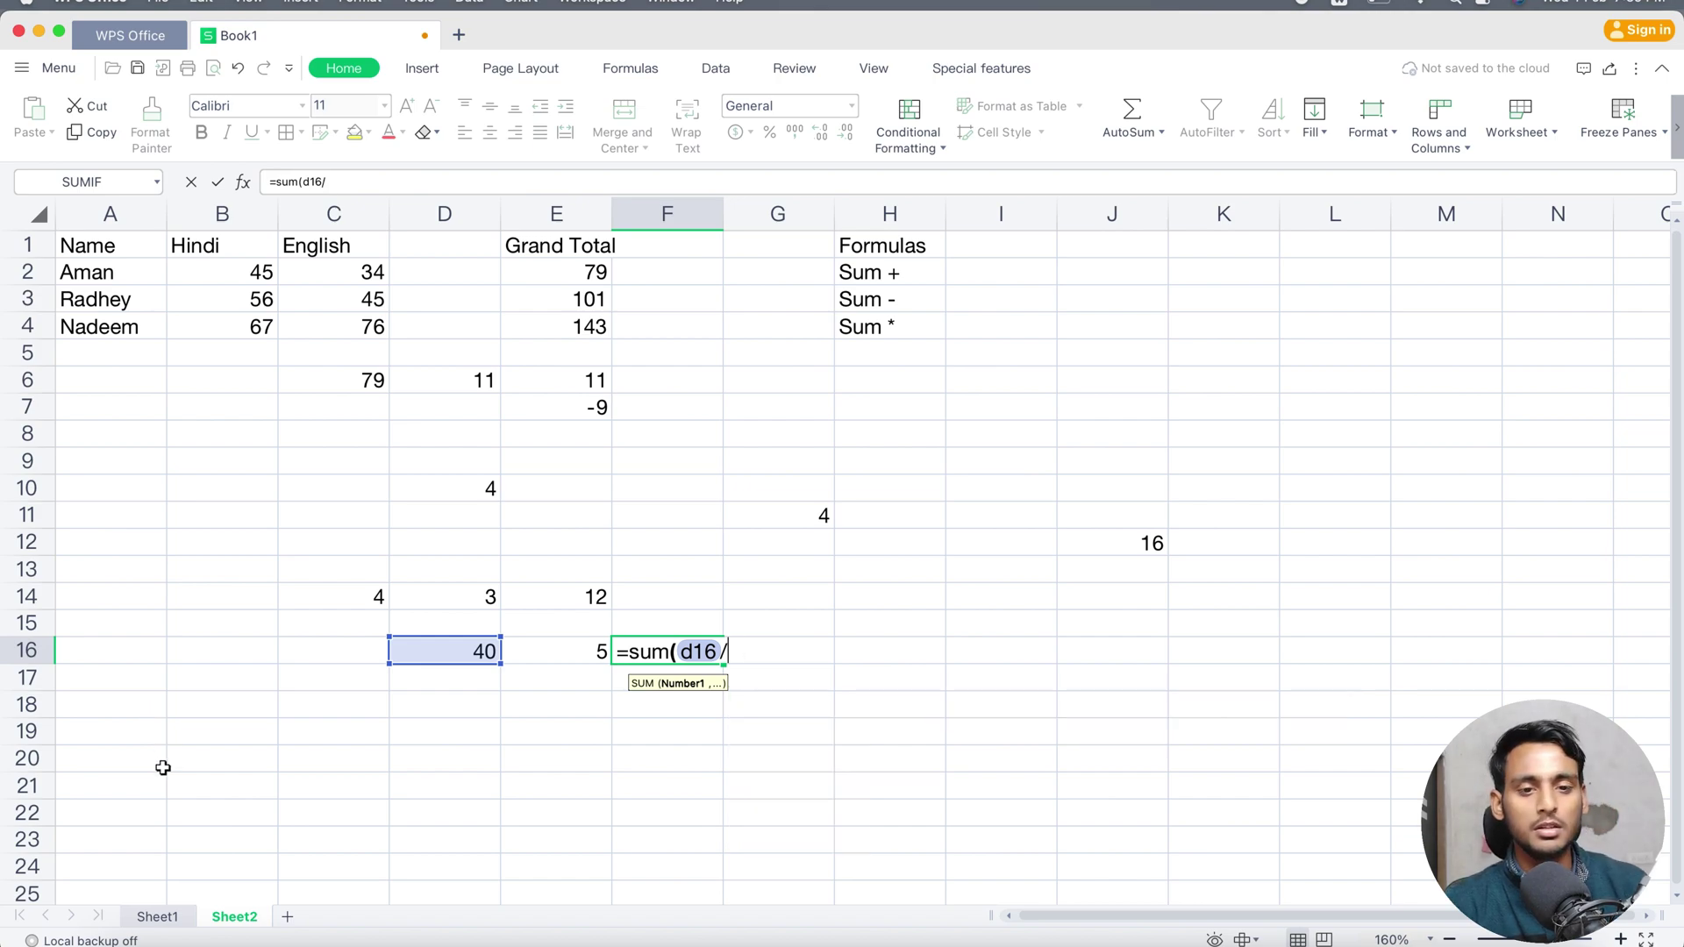
text(e1)
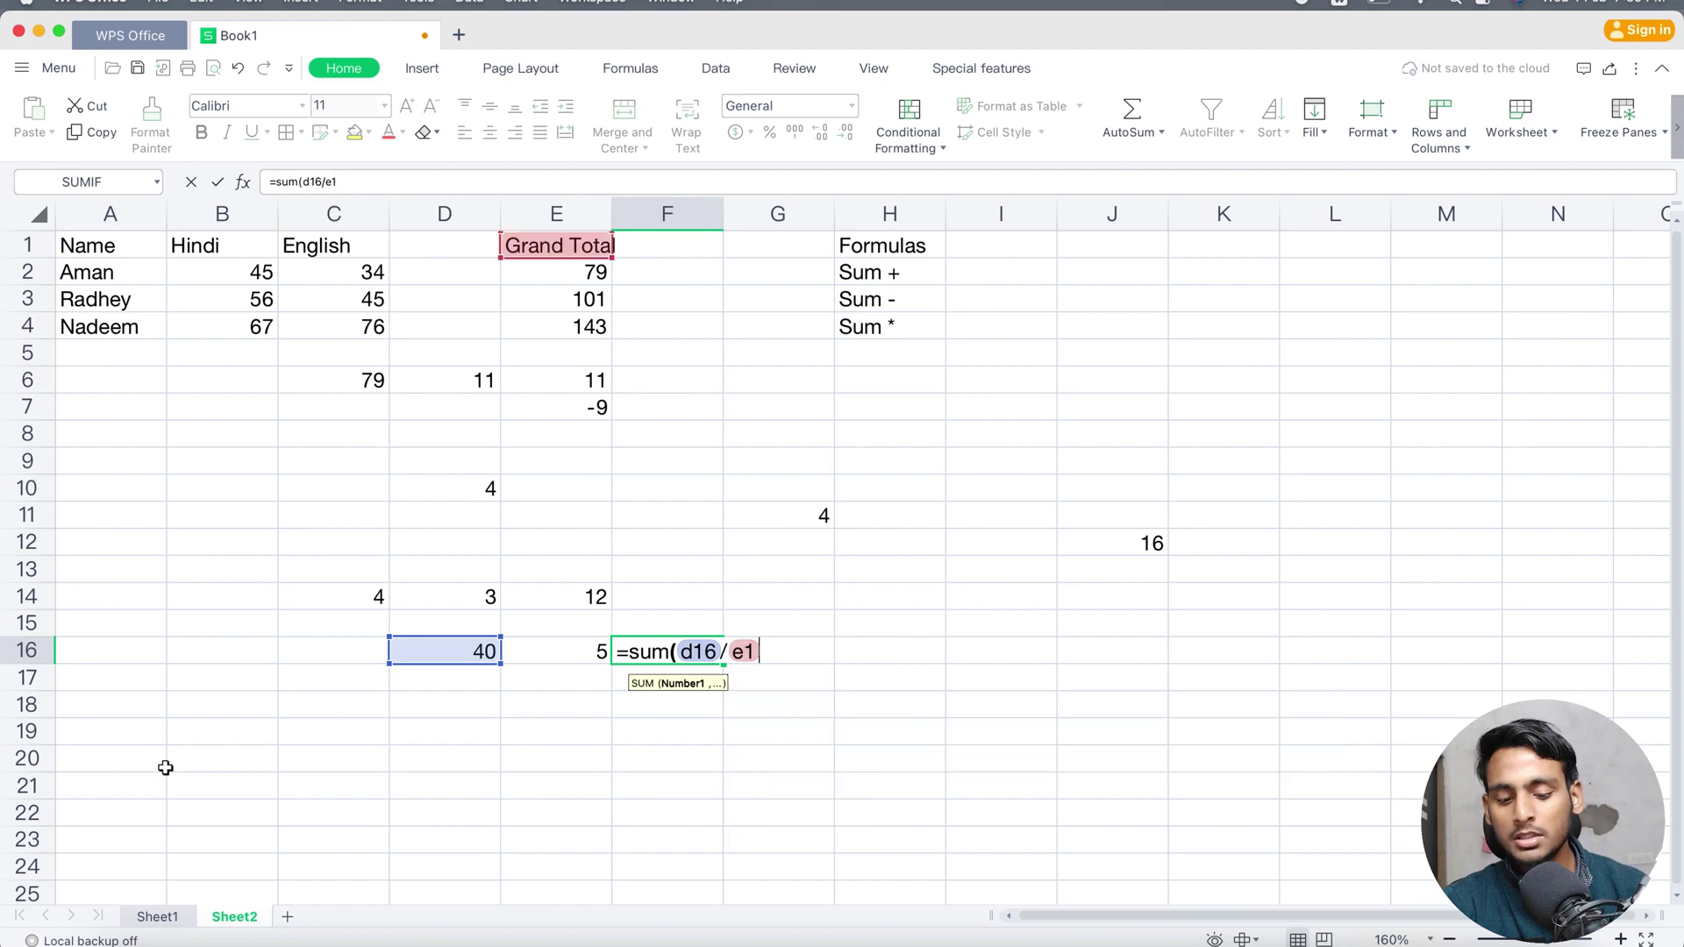
text(6))
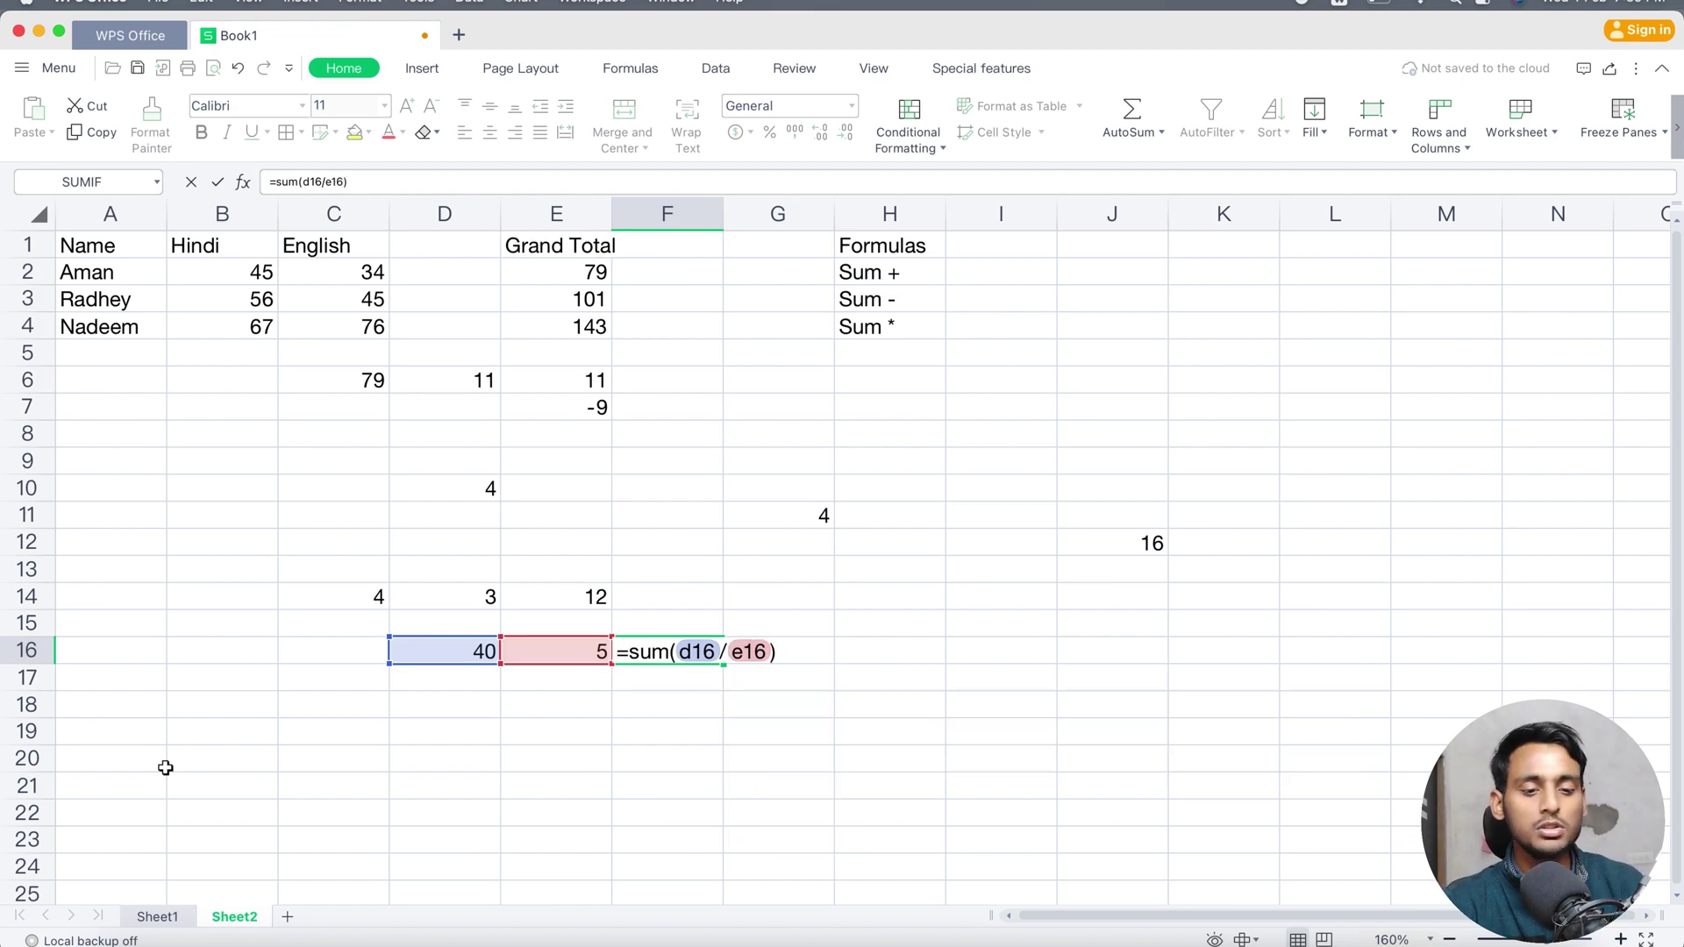
key(Return)
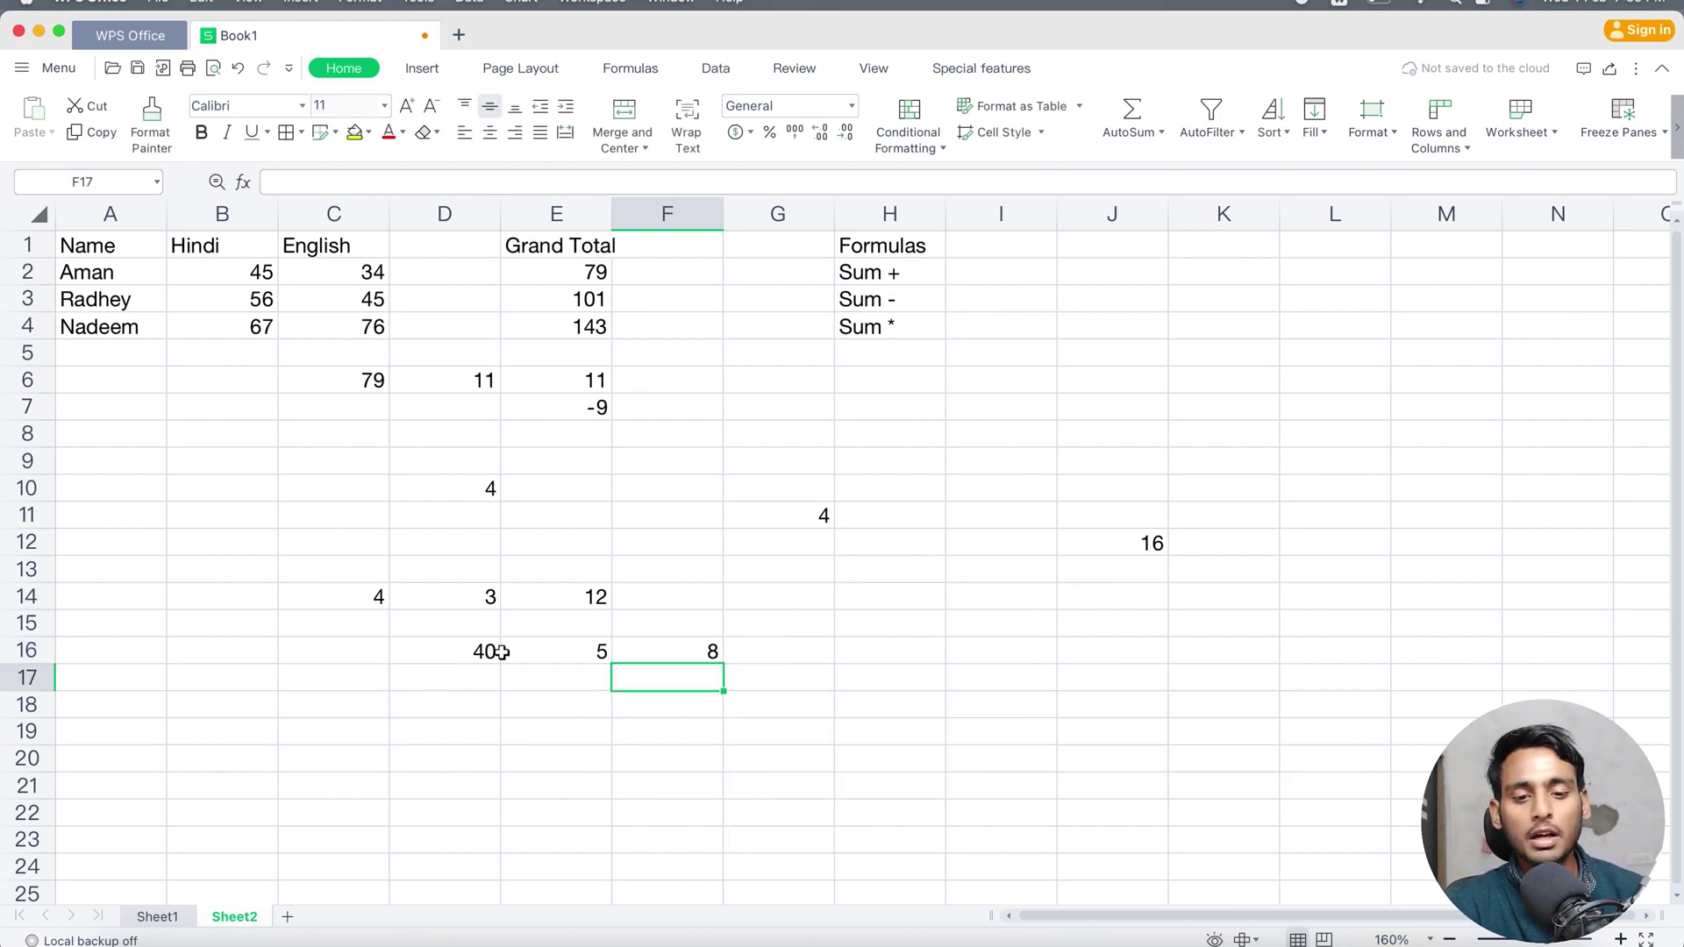
click(698, 646)
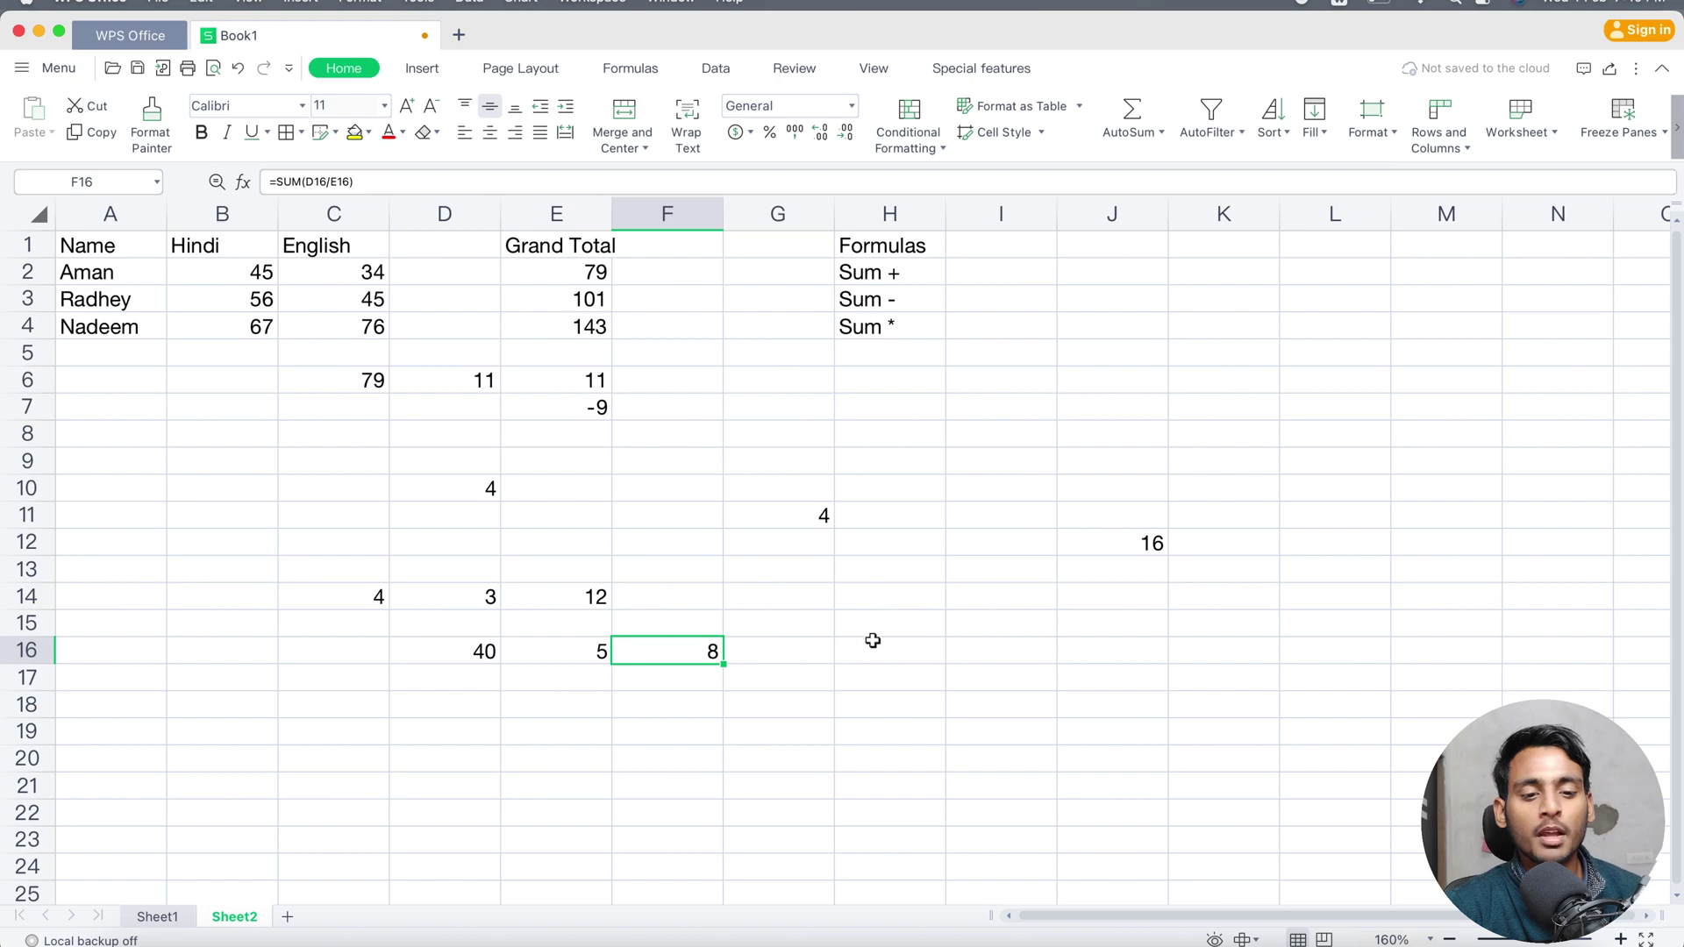
- Add the entry "Sum /" to the Formulas column in cell H5
click(885, 354)
text(Su)
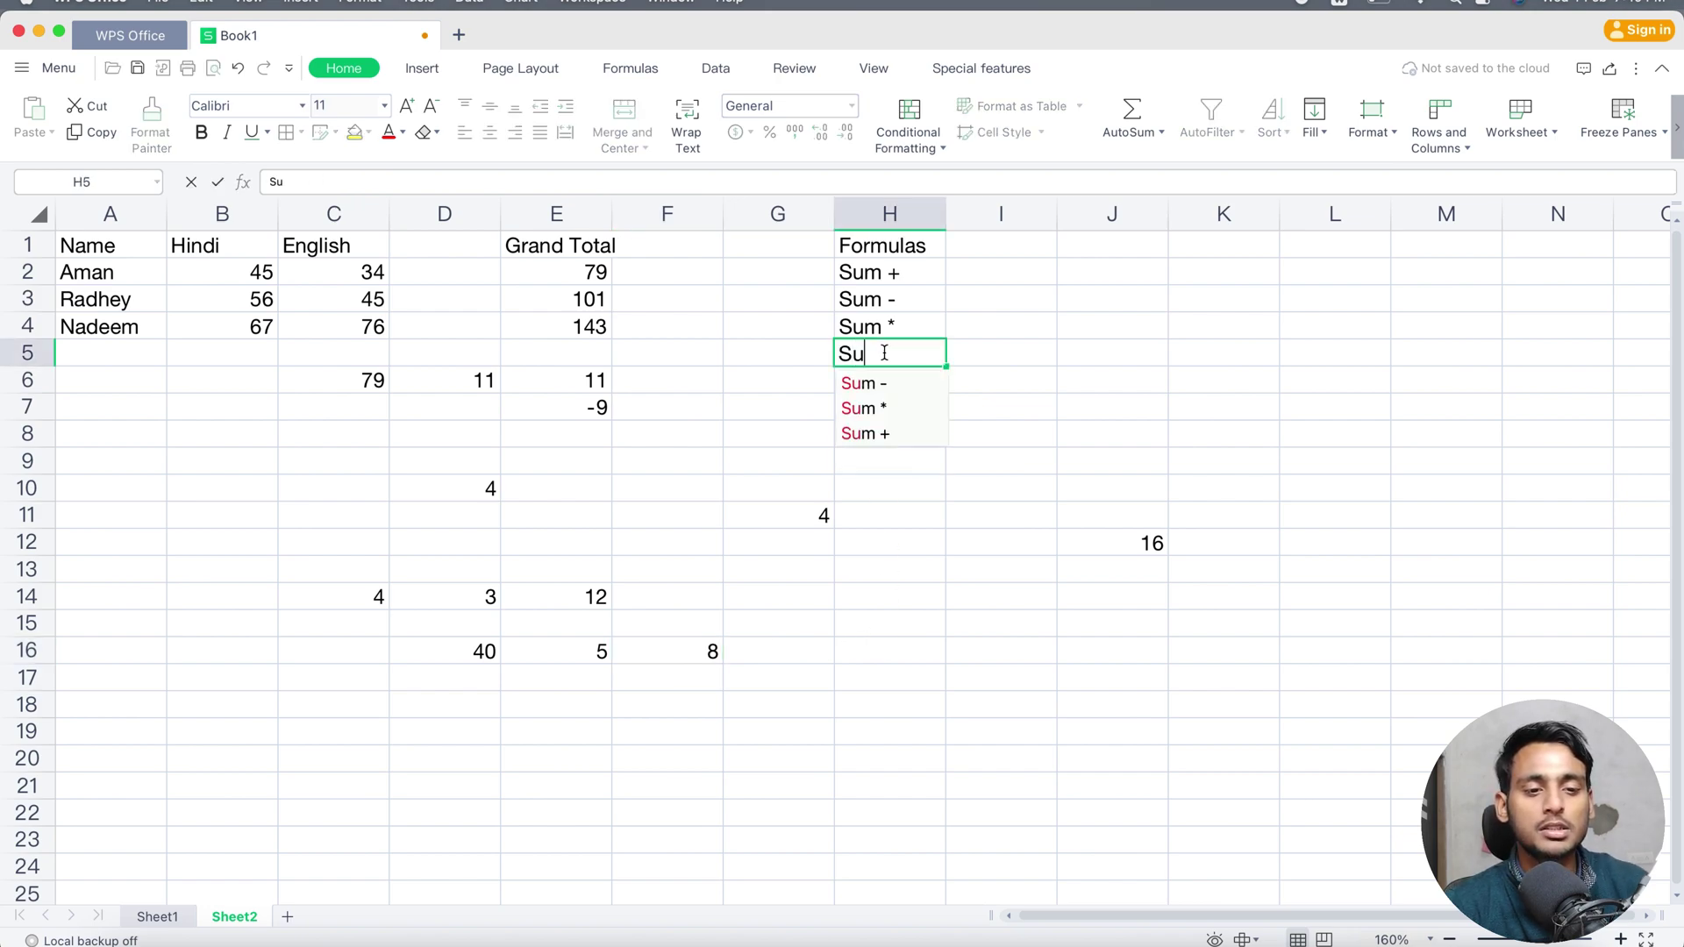
text(m /)
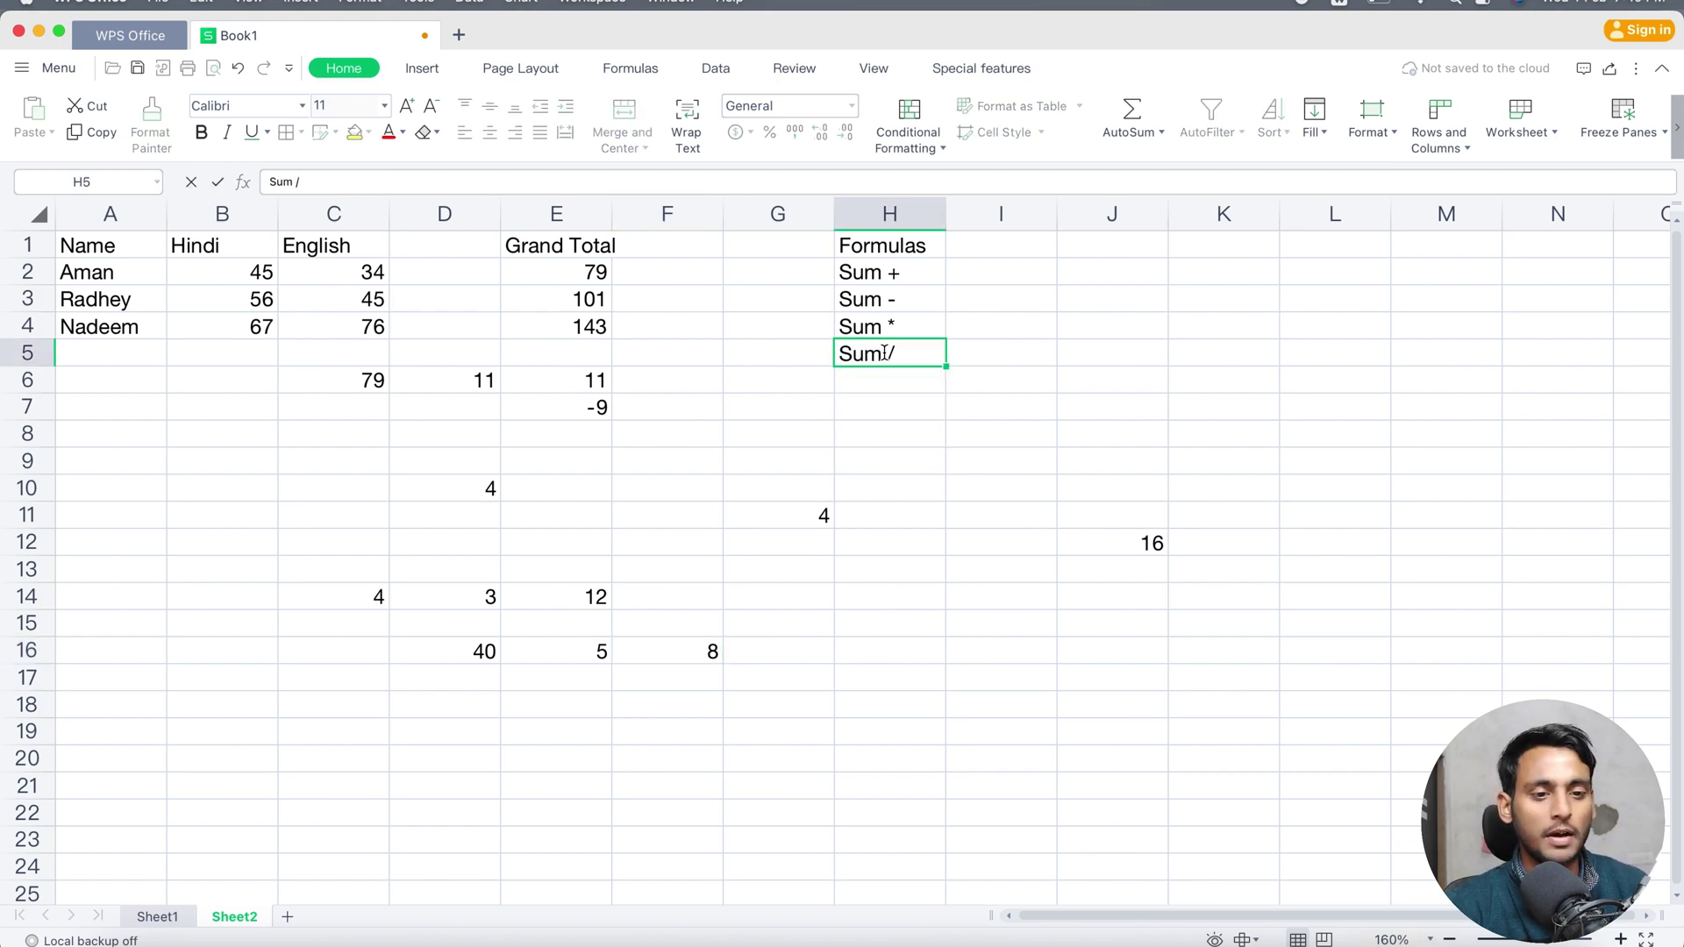
key(Return)
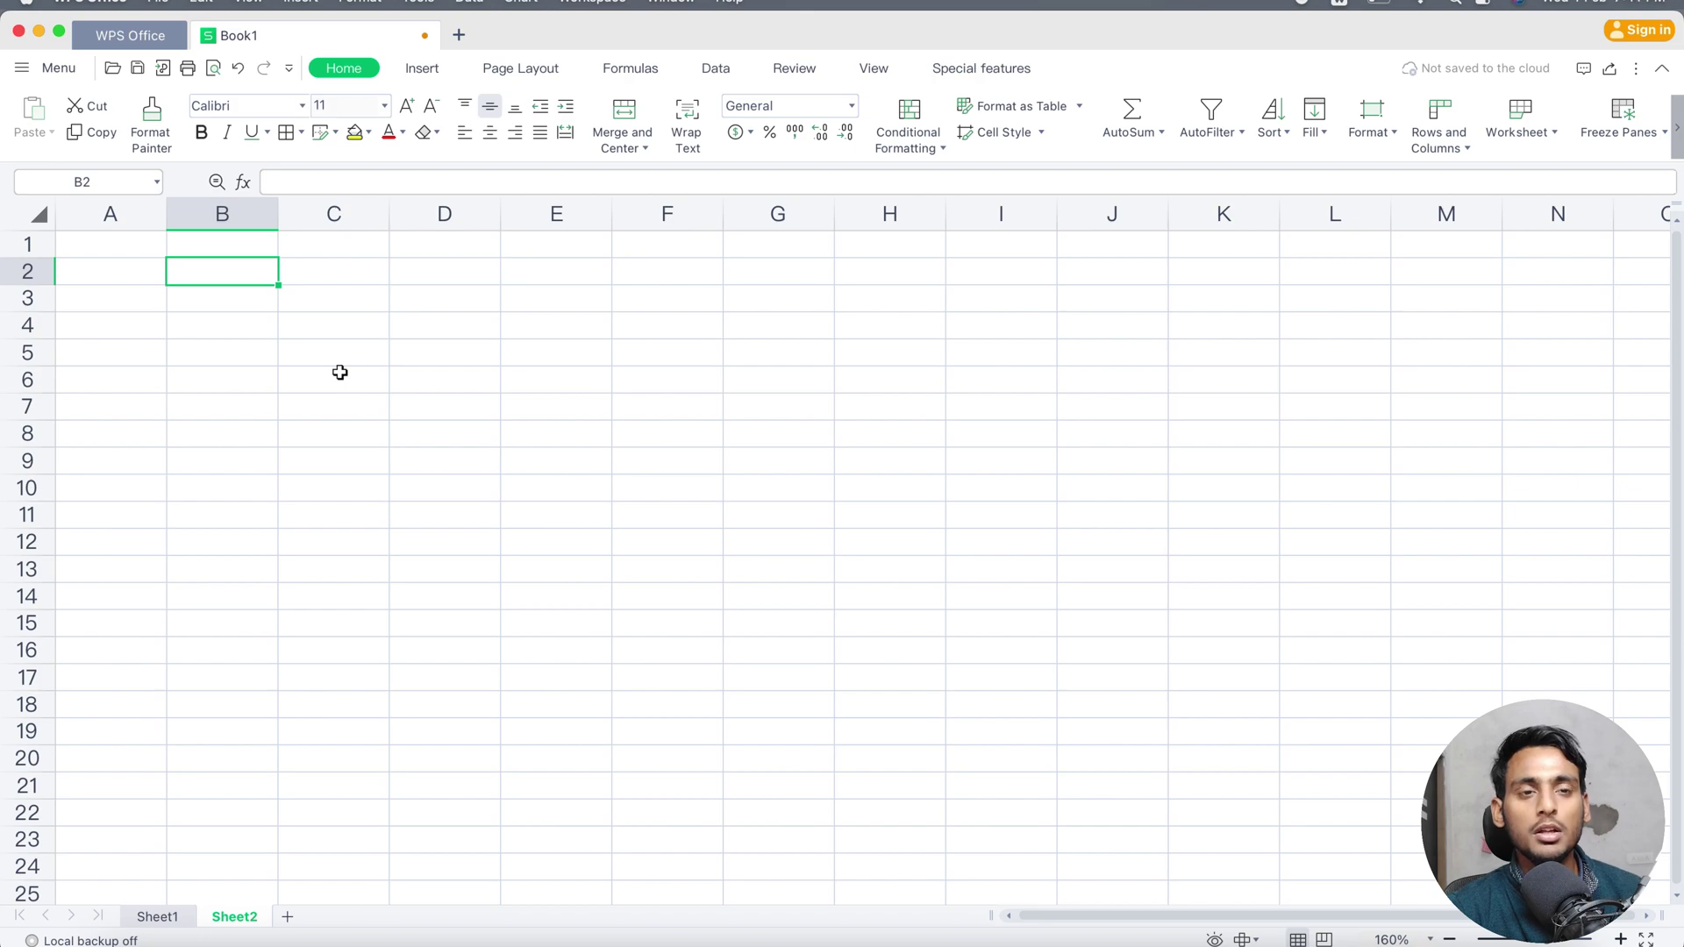
- Start a new row of sample numbers on the emptied sheet with 20 in cell C3 and 34 in cell D3
click(365, 302)
text(20)
key(Return)
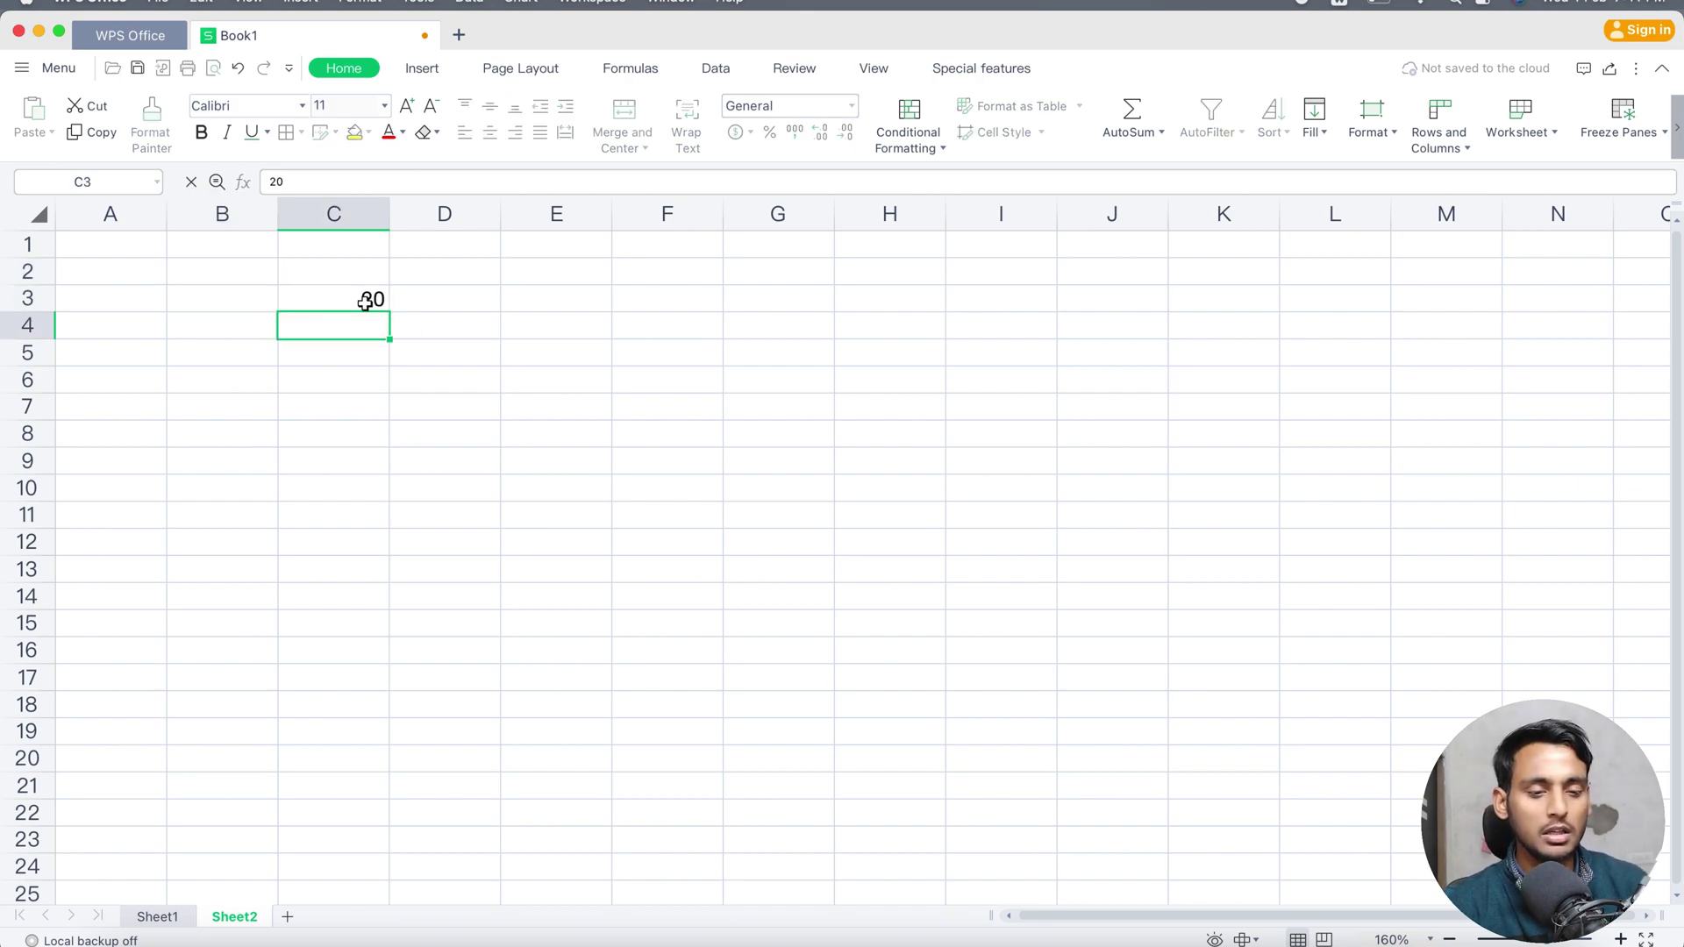
key(Right)
key(Up)
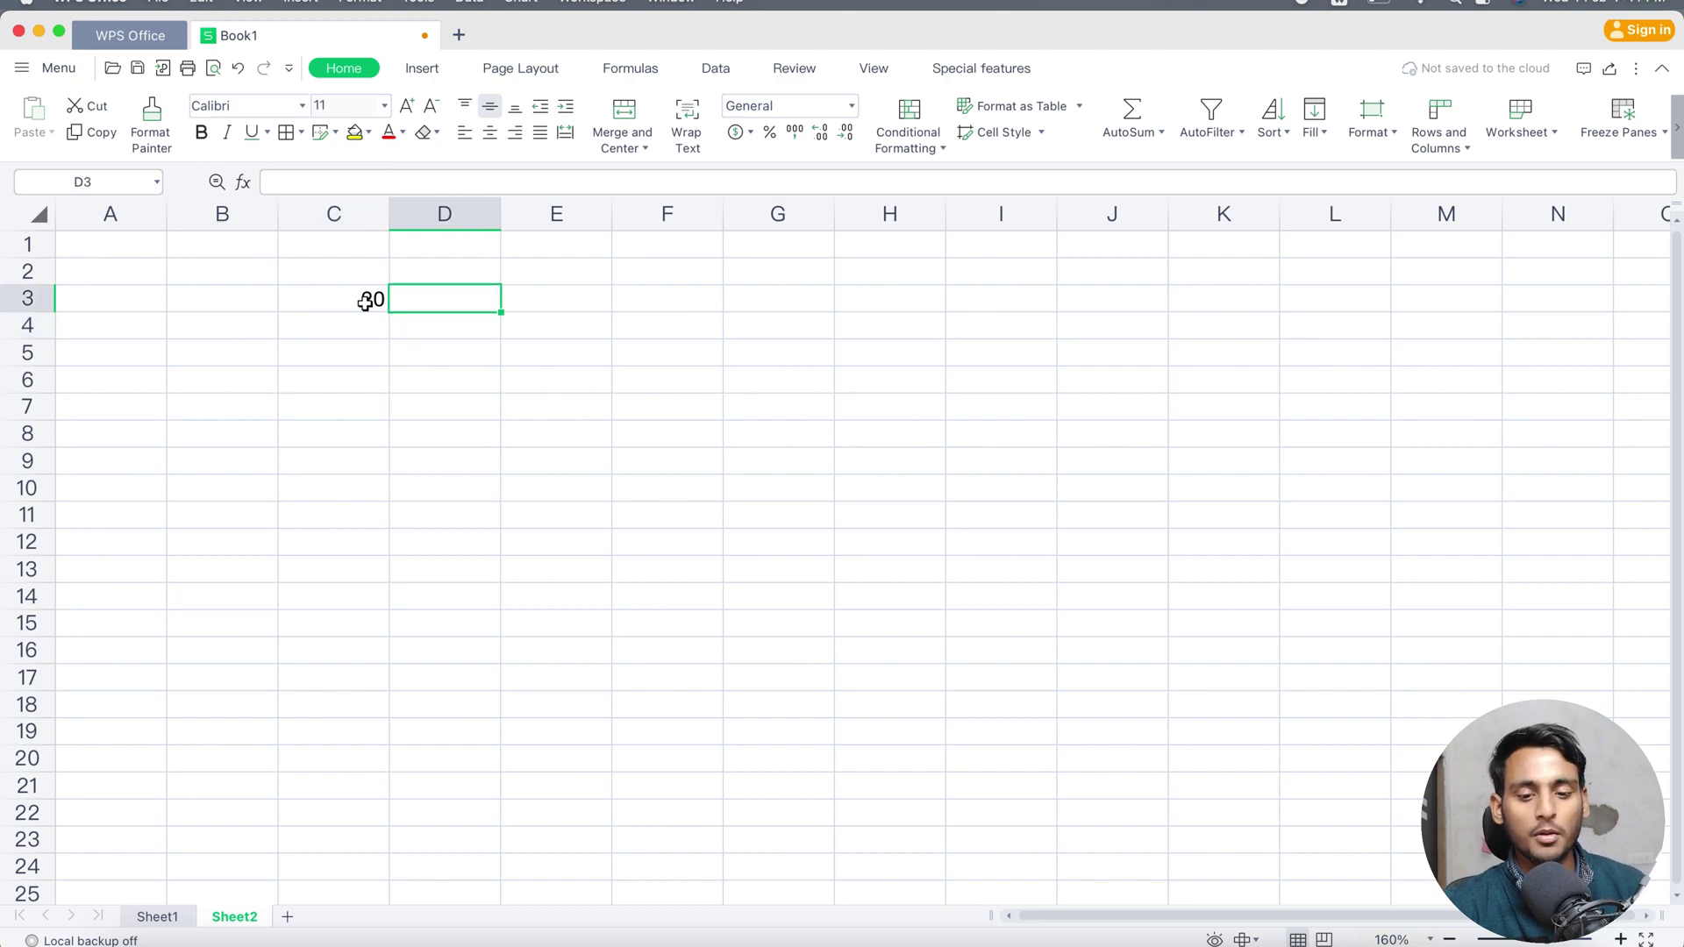
text(34)
key(Return)
key(Right)
key(Up)
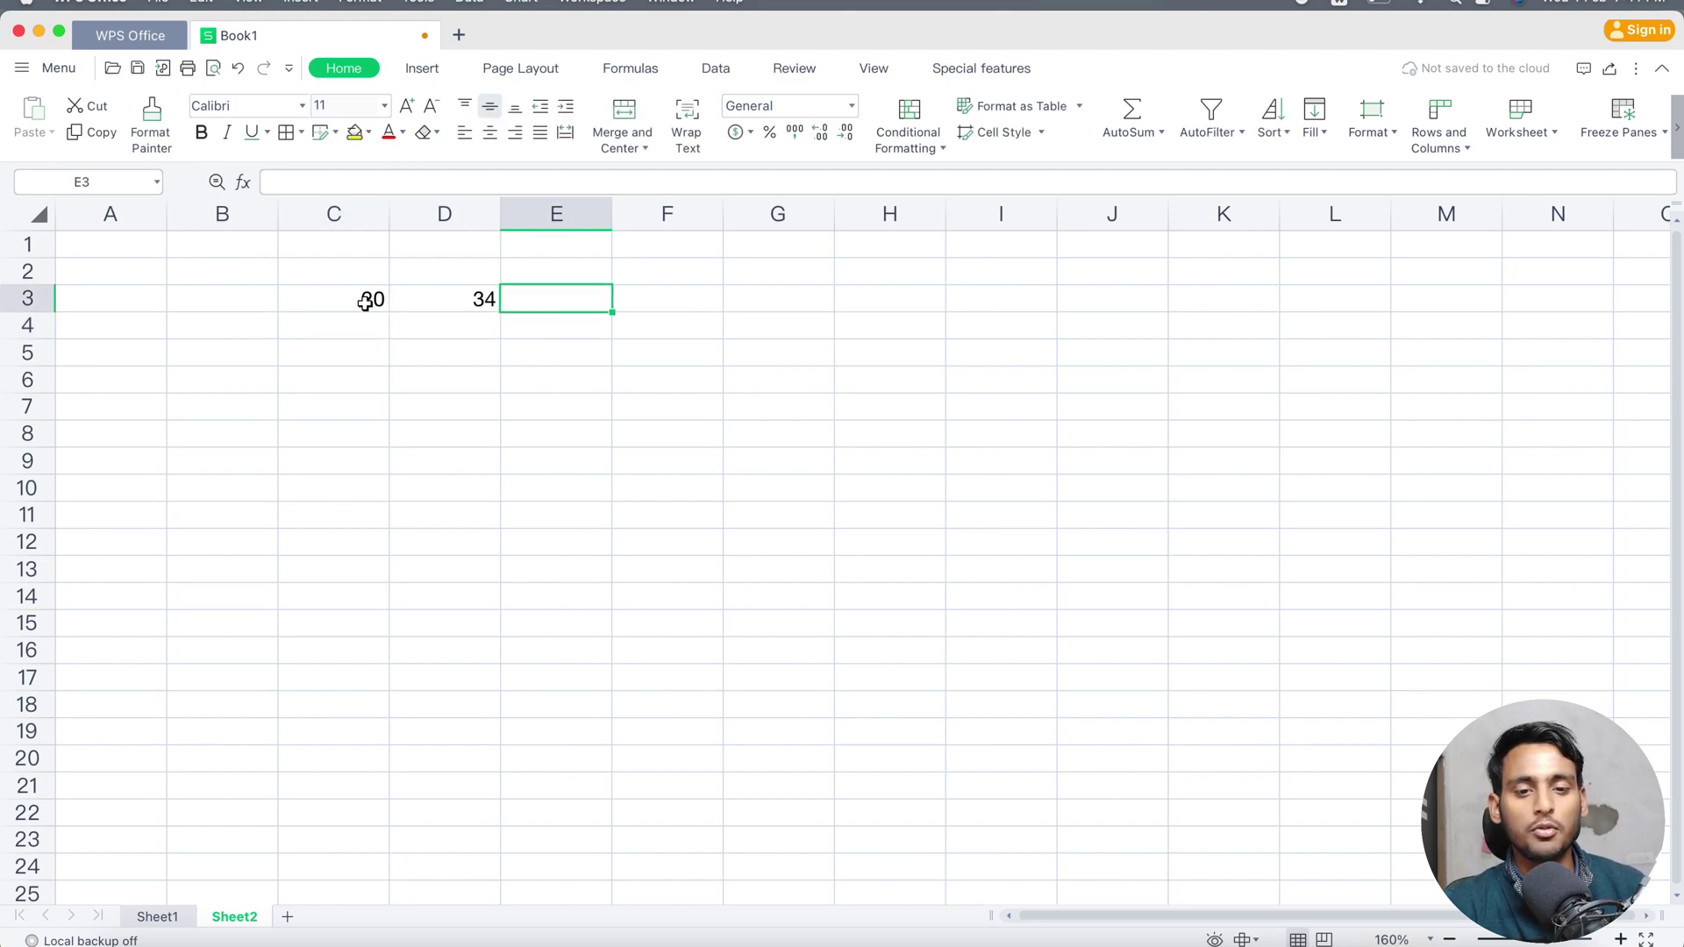
- Extend the row of sample numbers with 233 in cell E3 and 434 in cell F3
text(233)
key(Tab)
text(232)
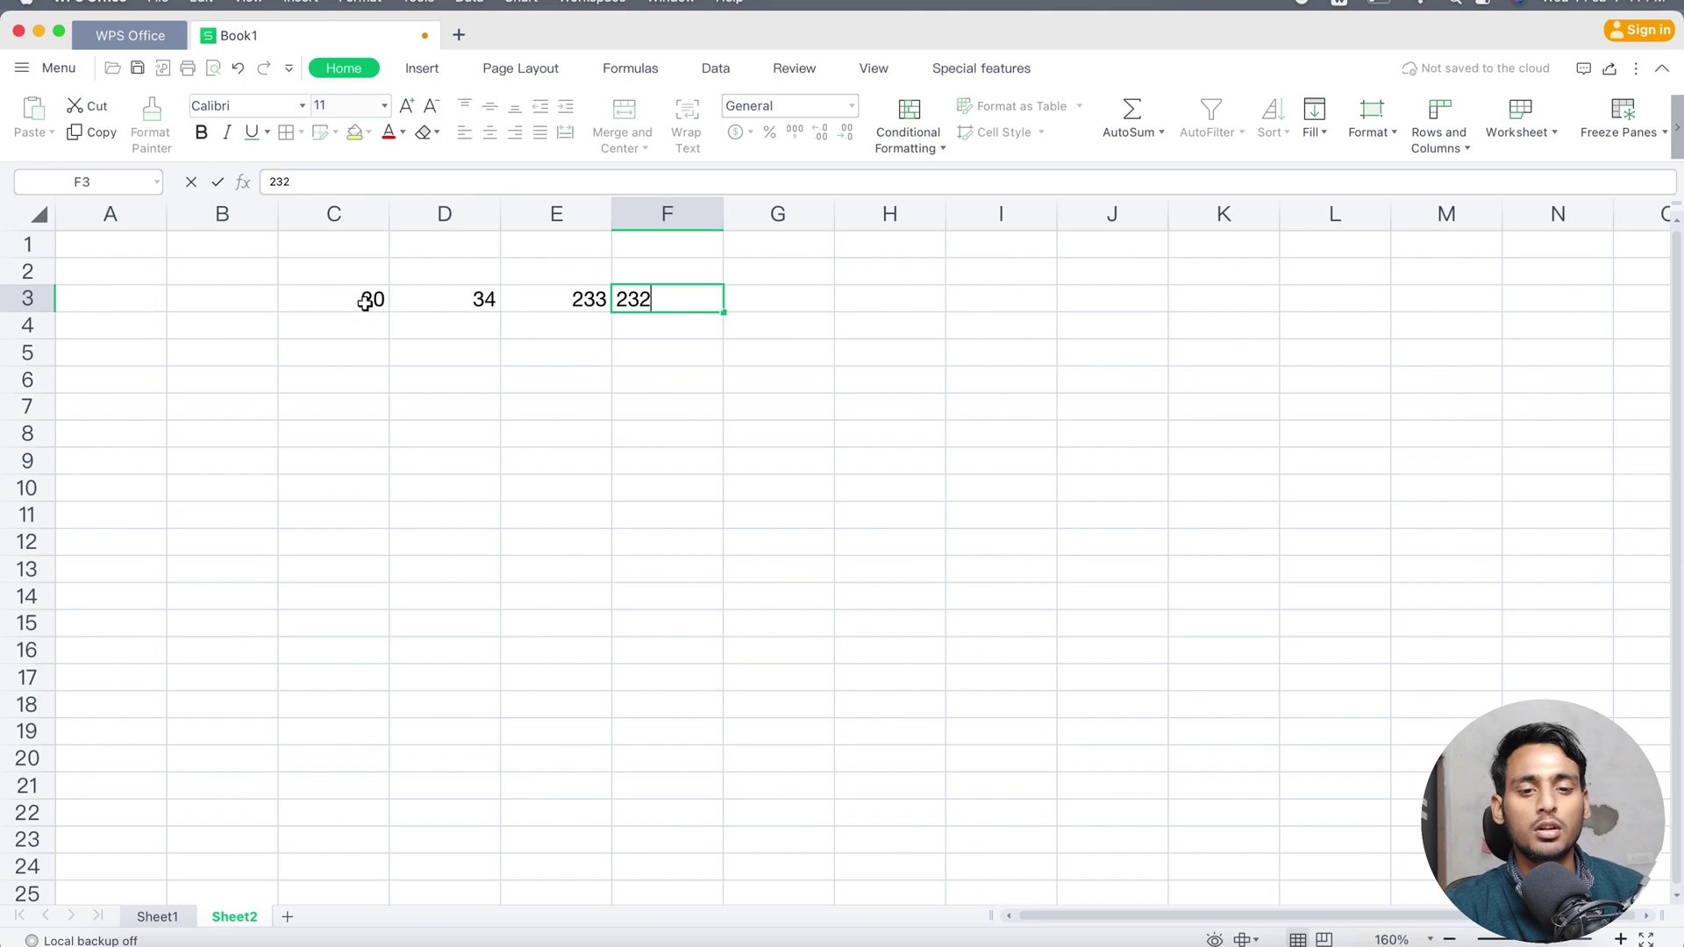
key(Tab)
key(Left)
text(434)
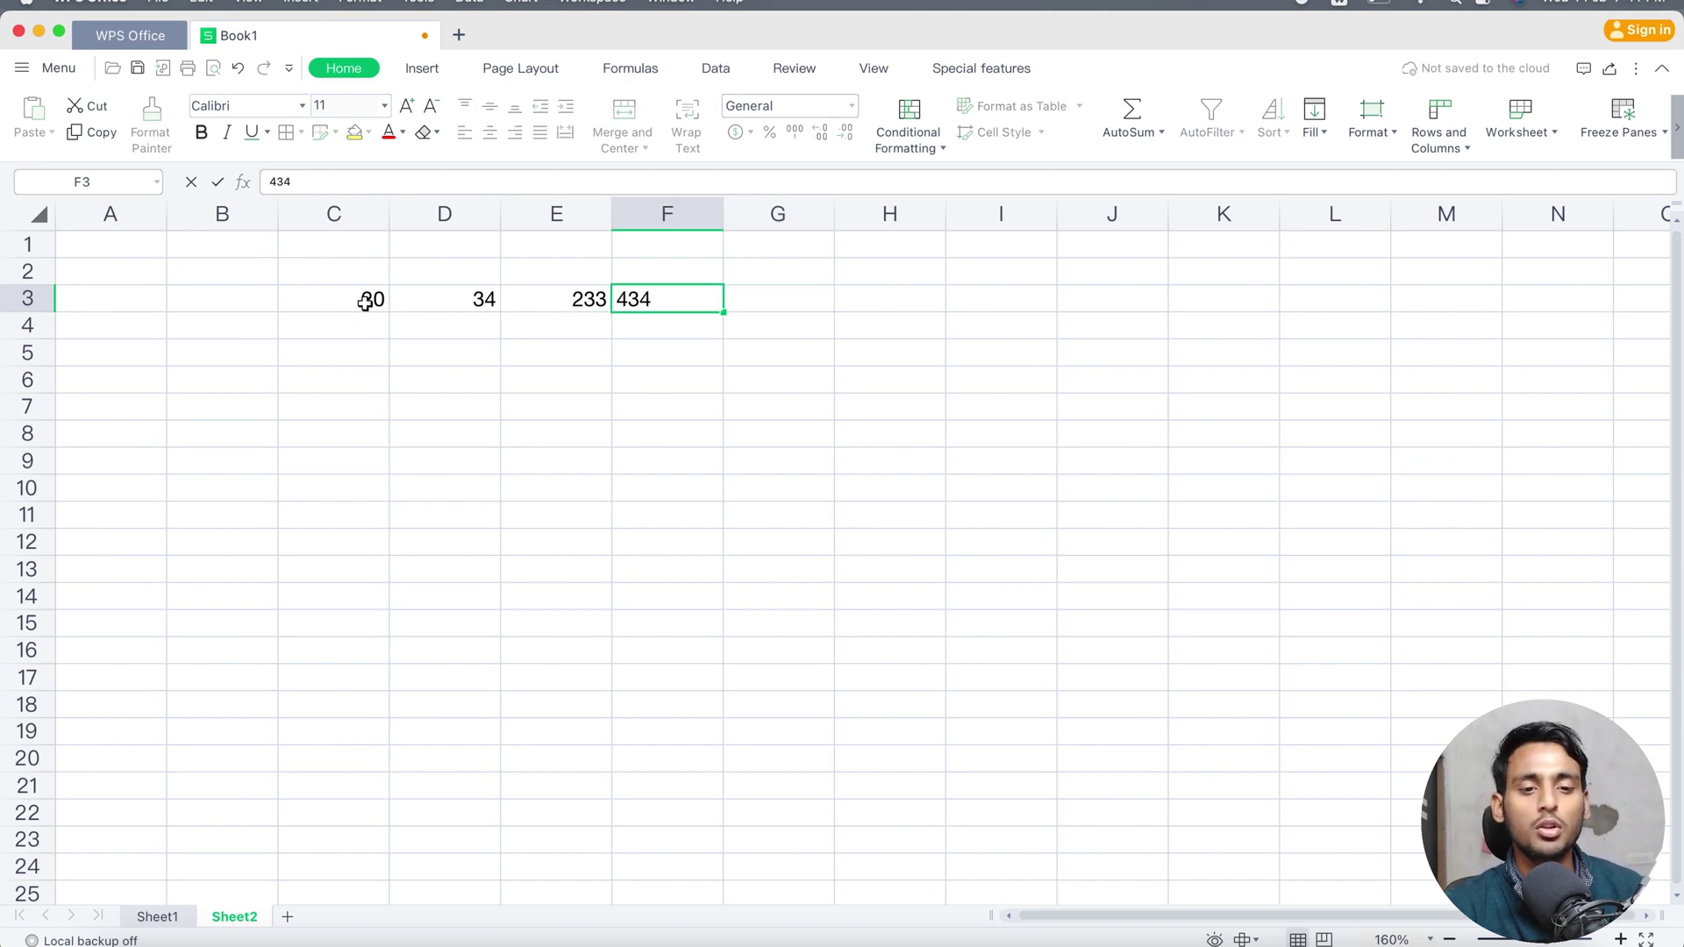
key(Return)
- Add the four numbers in row 3 by entering =sum(c3+d3+e3+f3) in cell F5, and display its formula
key(Return)
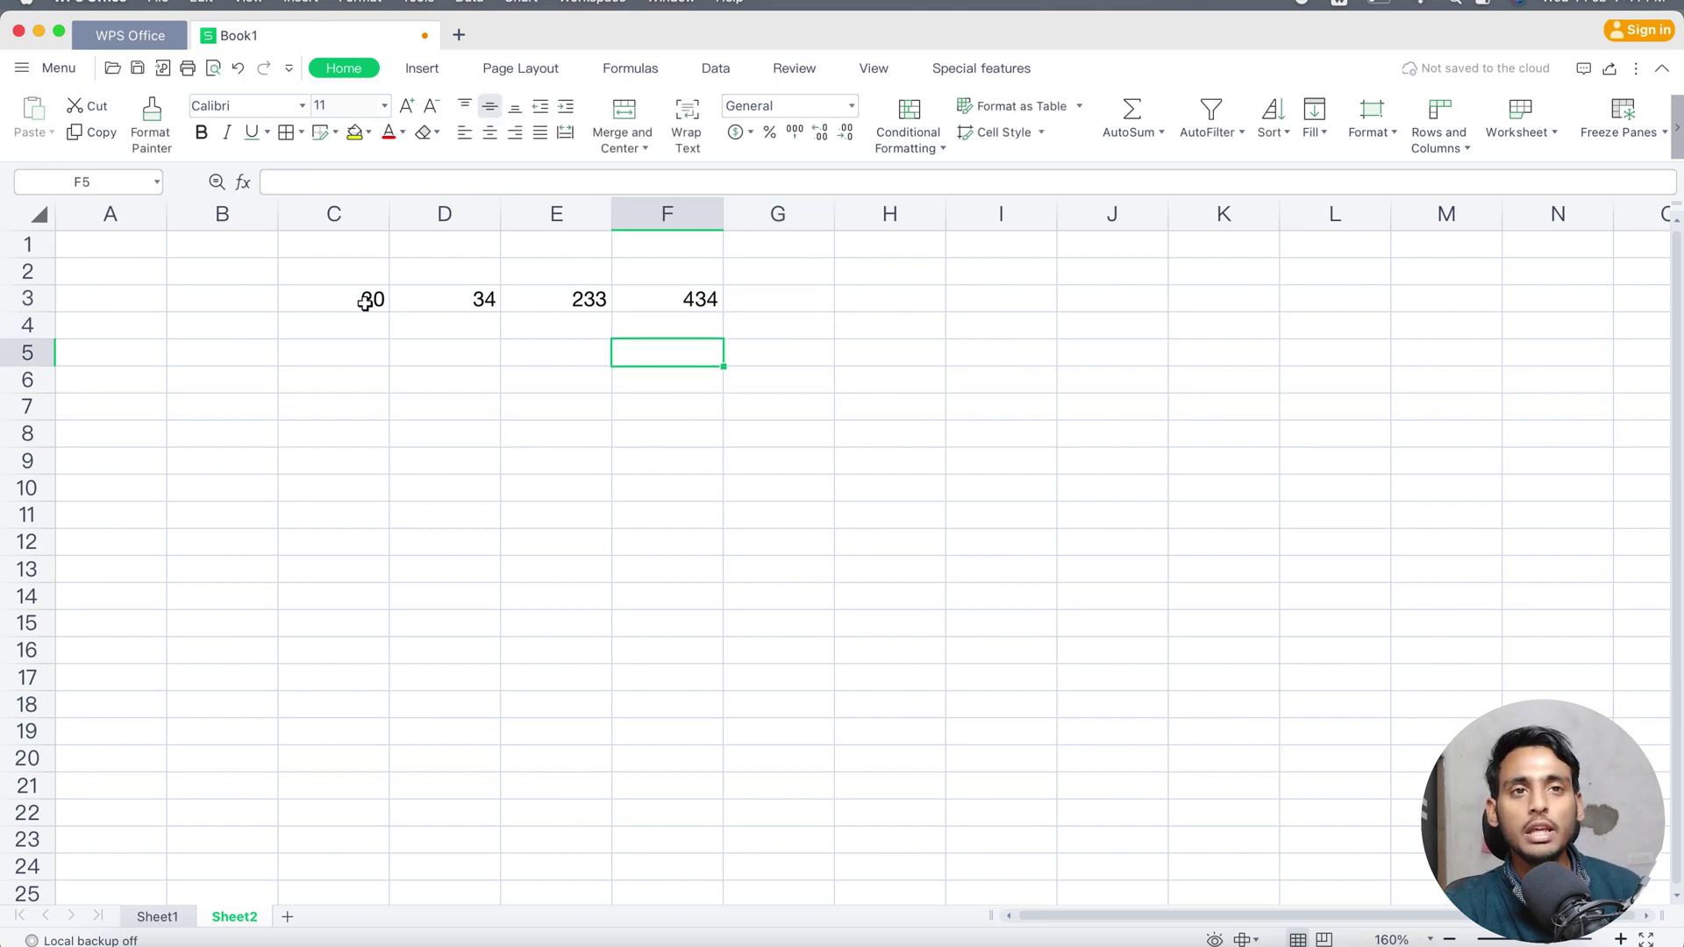
text(=sum)
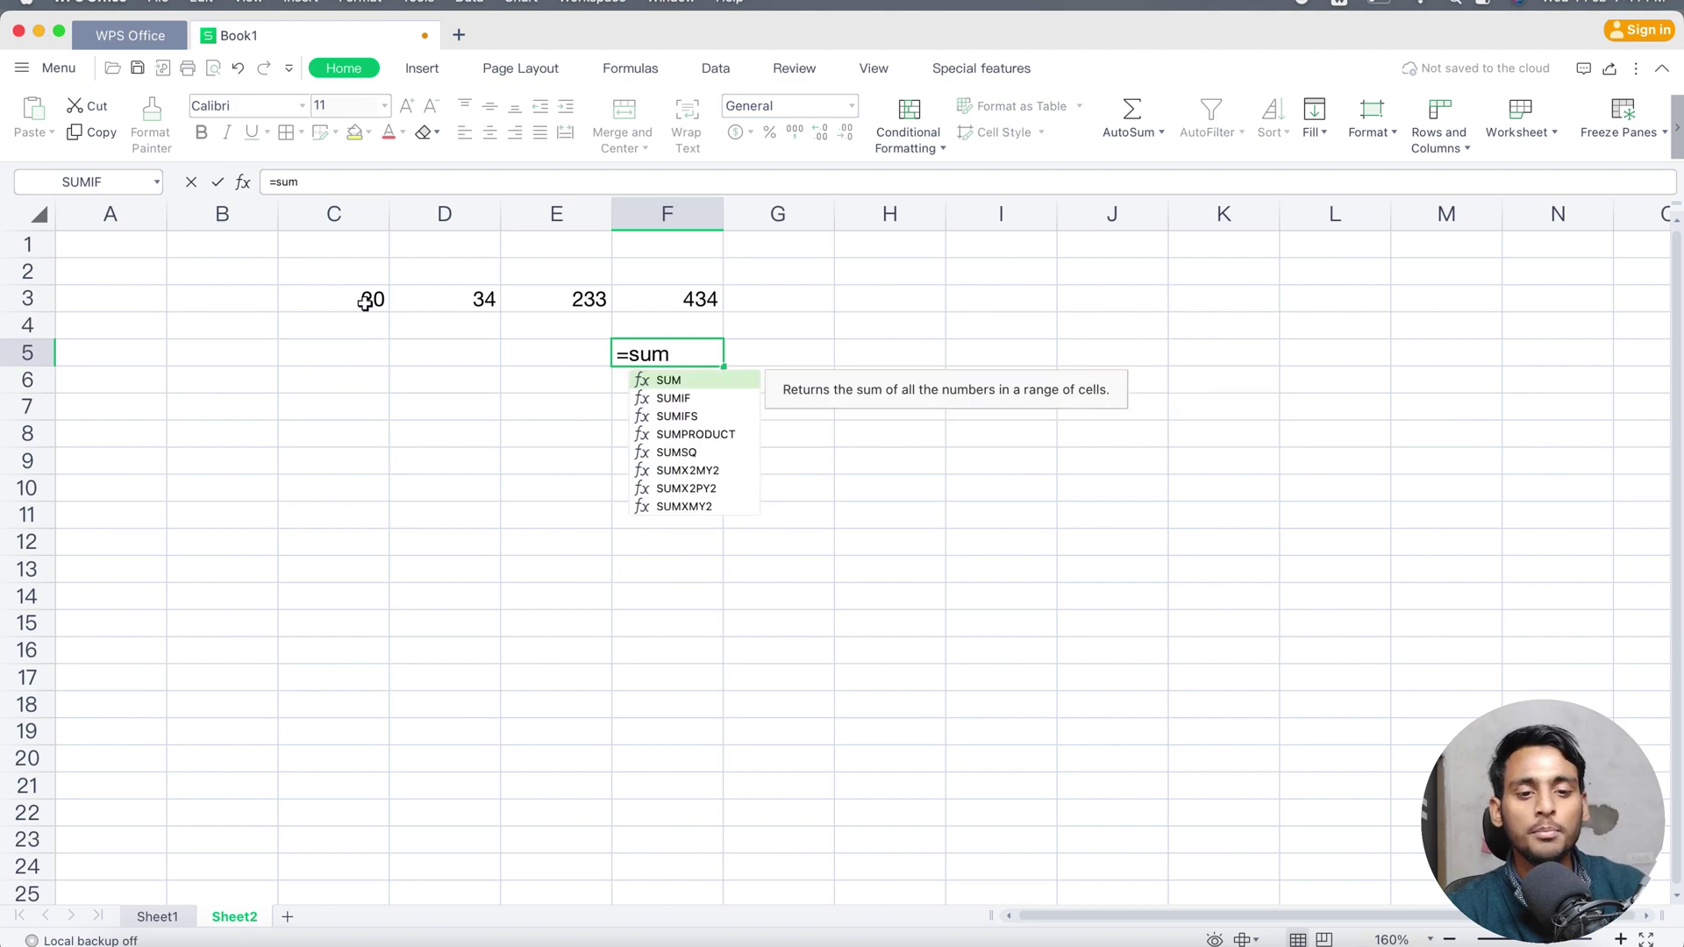
text(()
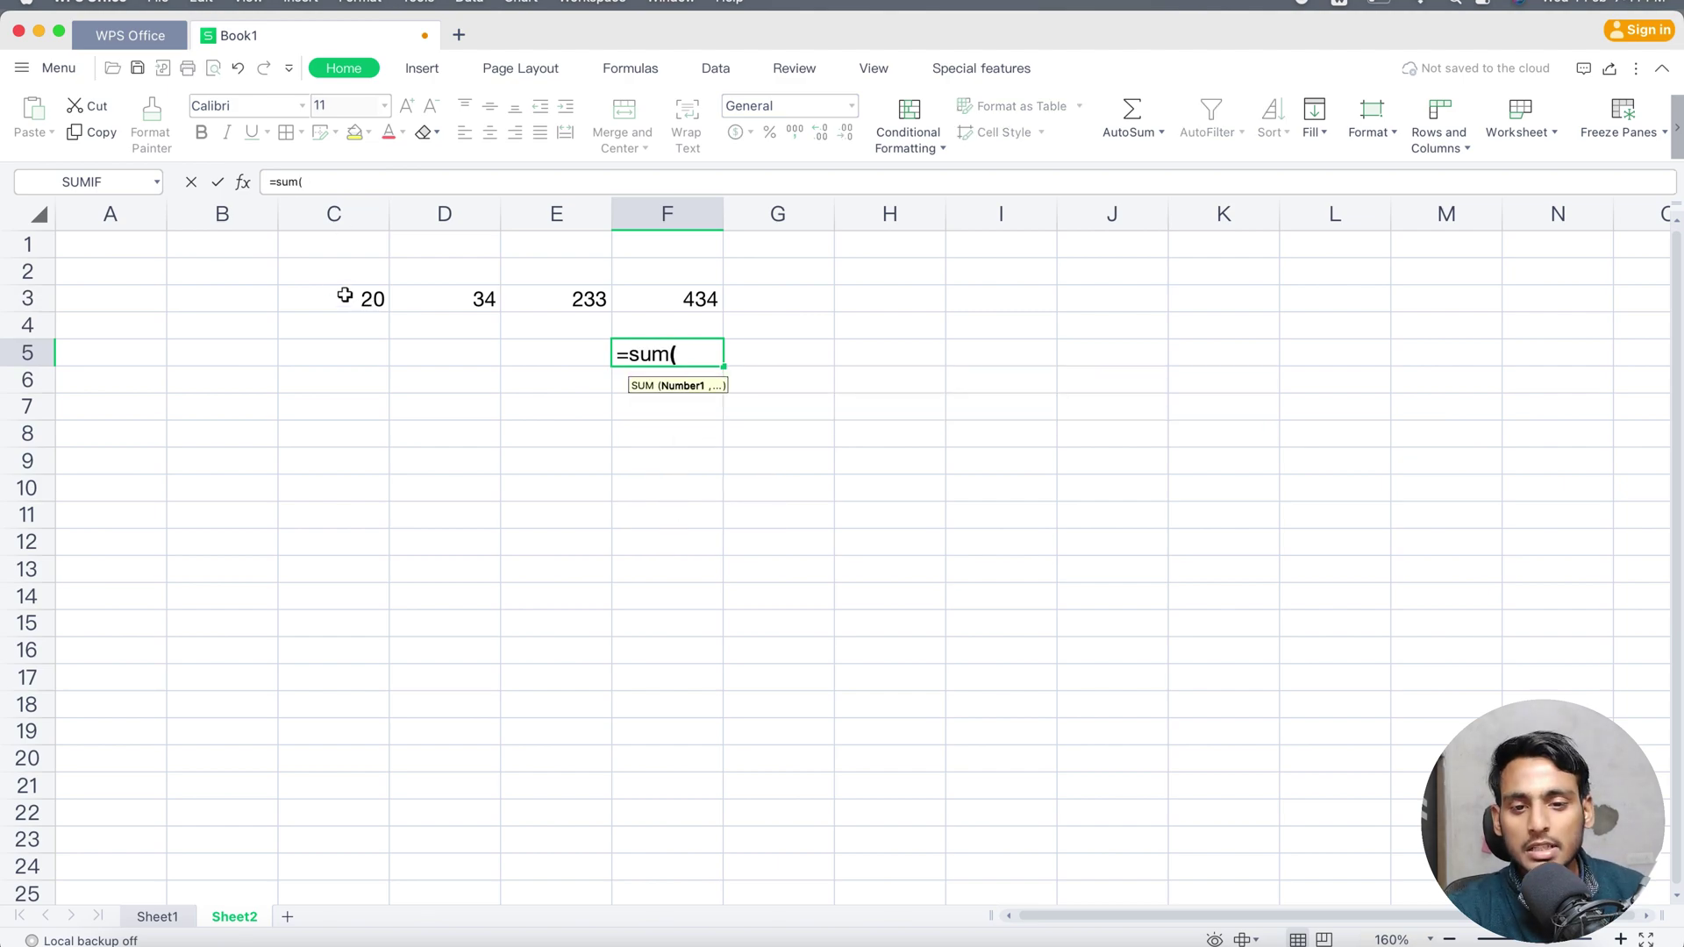
text(c)
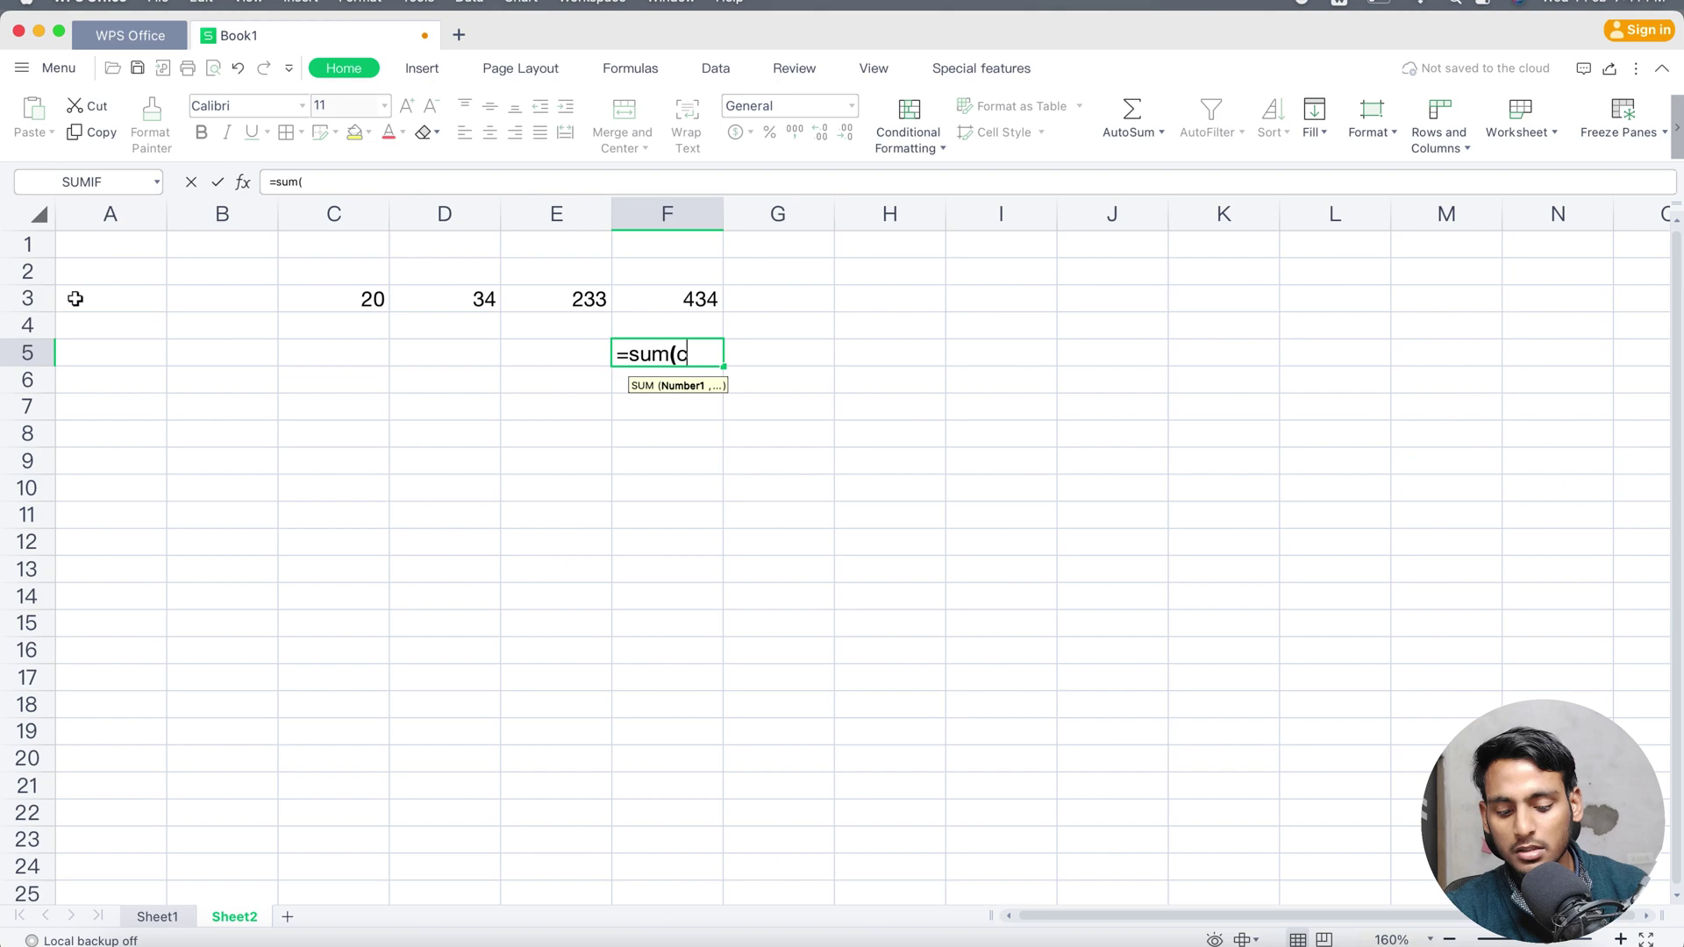
text(3+)
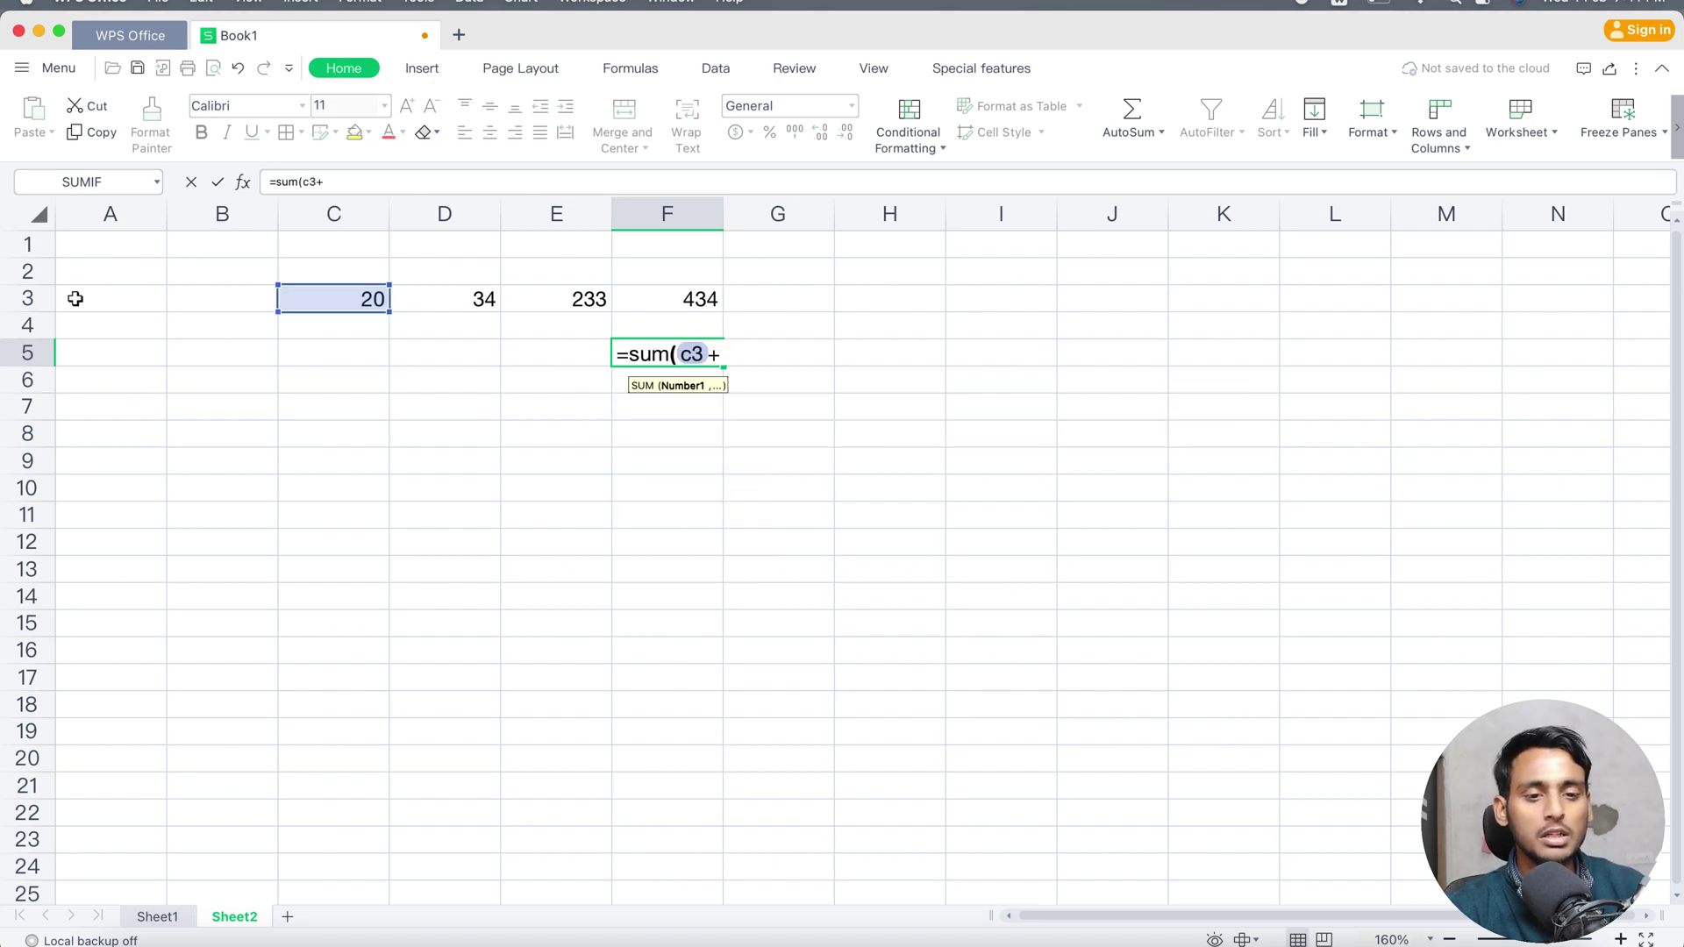
text(d3)
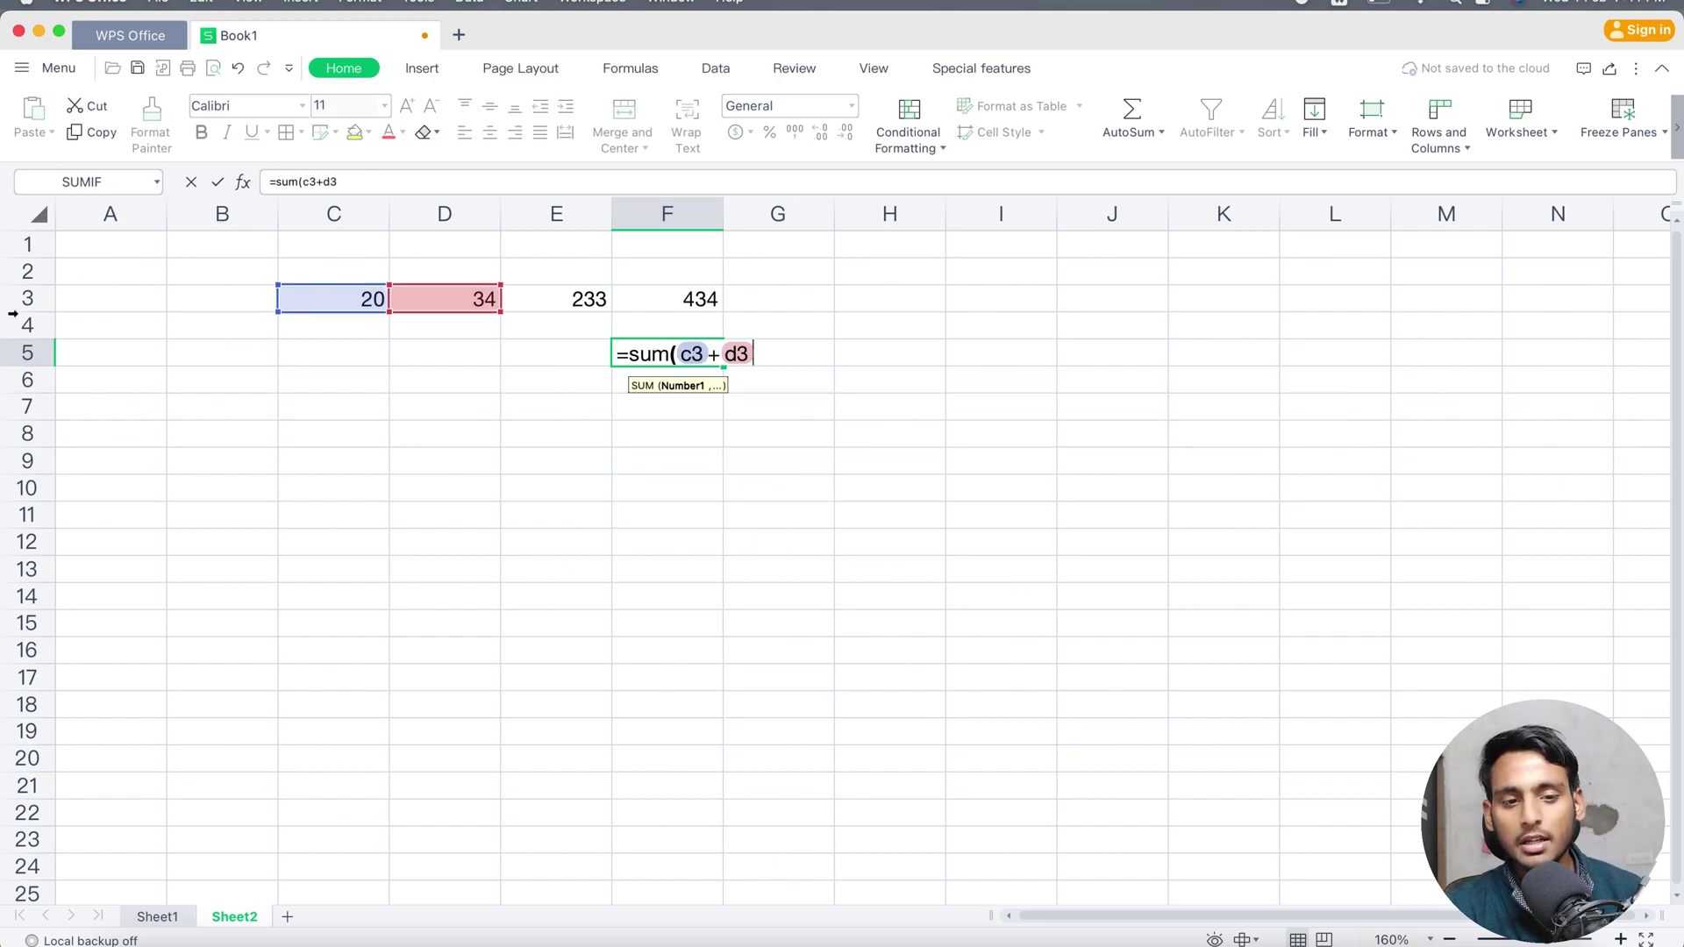
text(+)
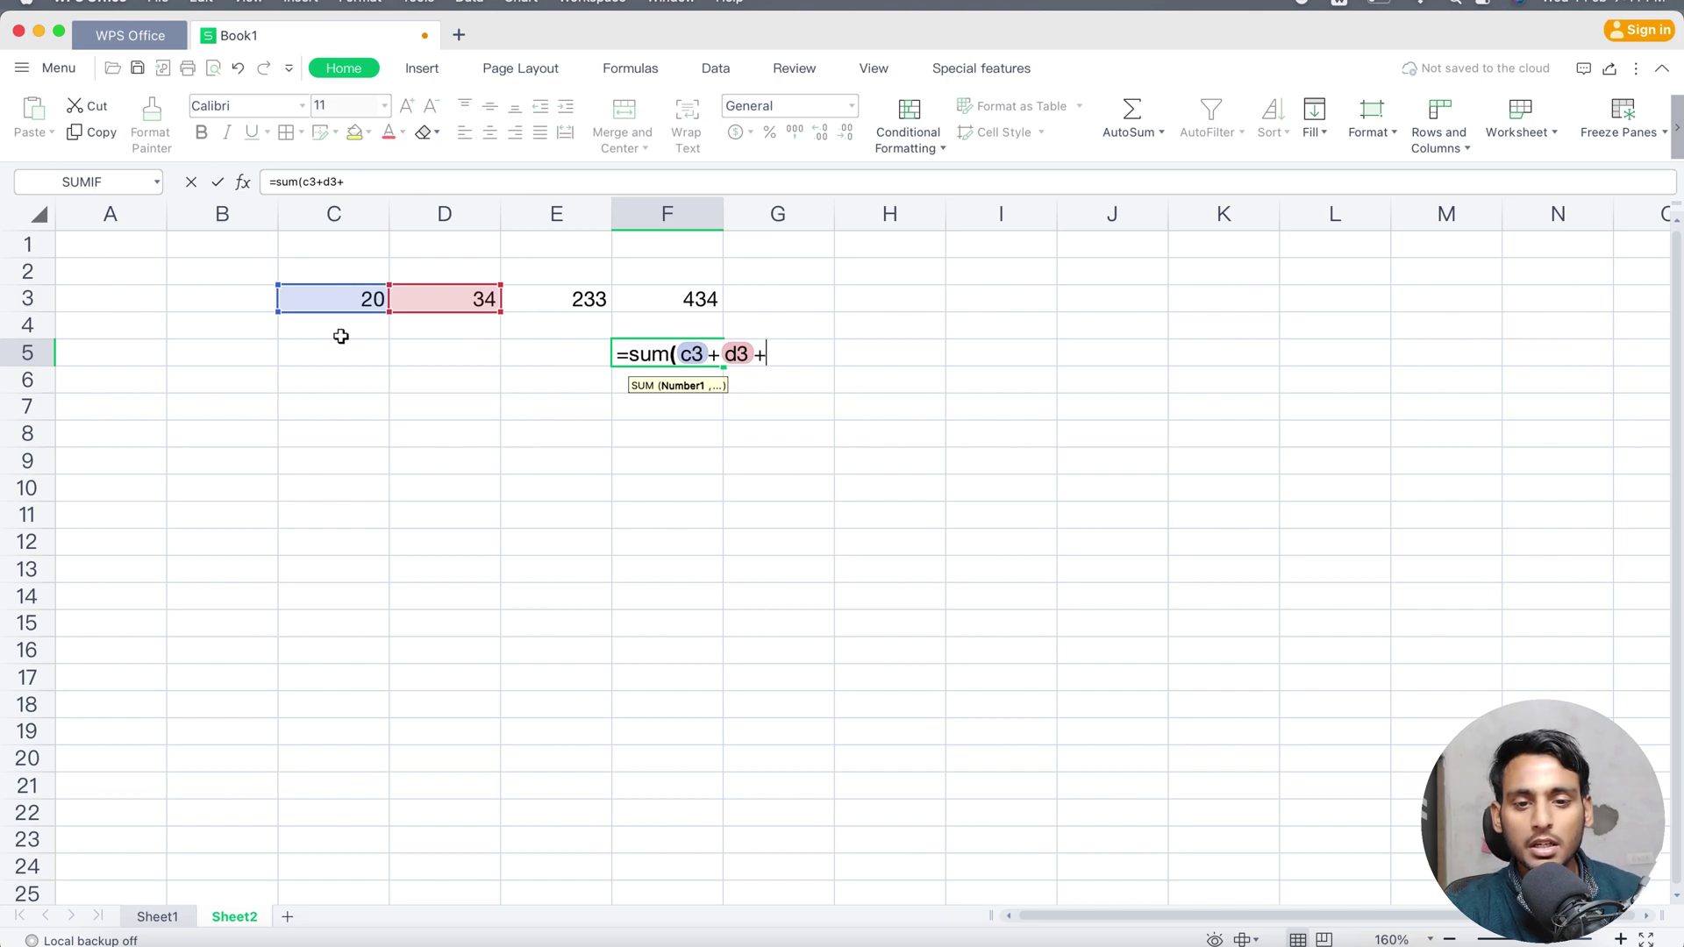
text(e3)
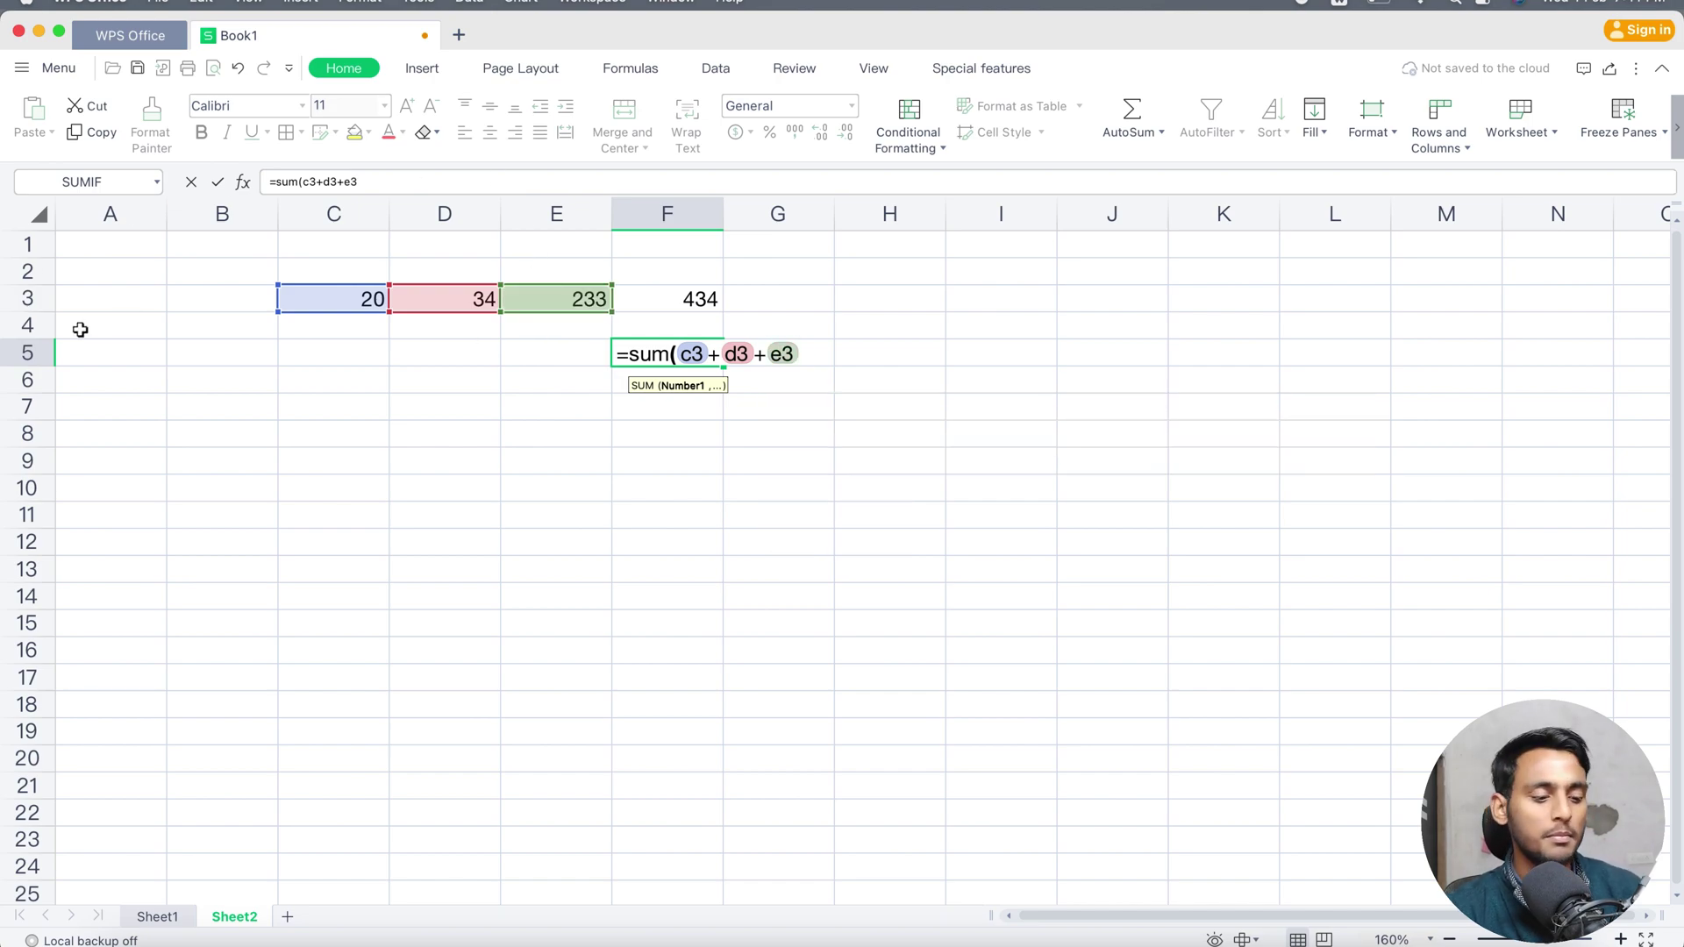
text(+)
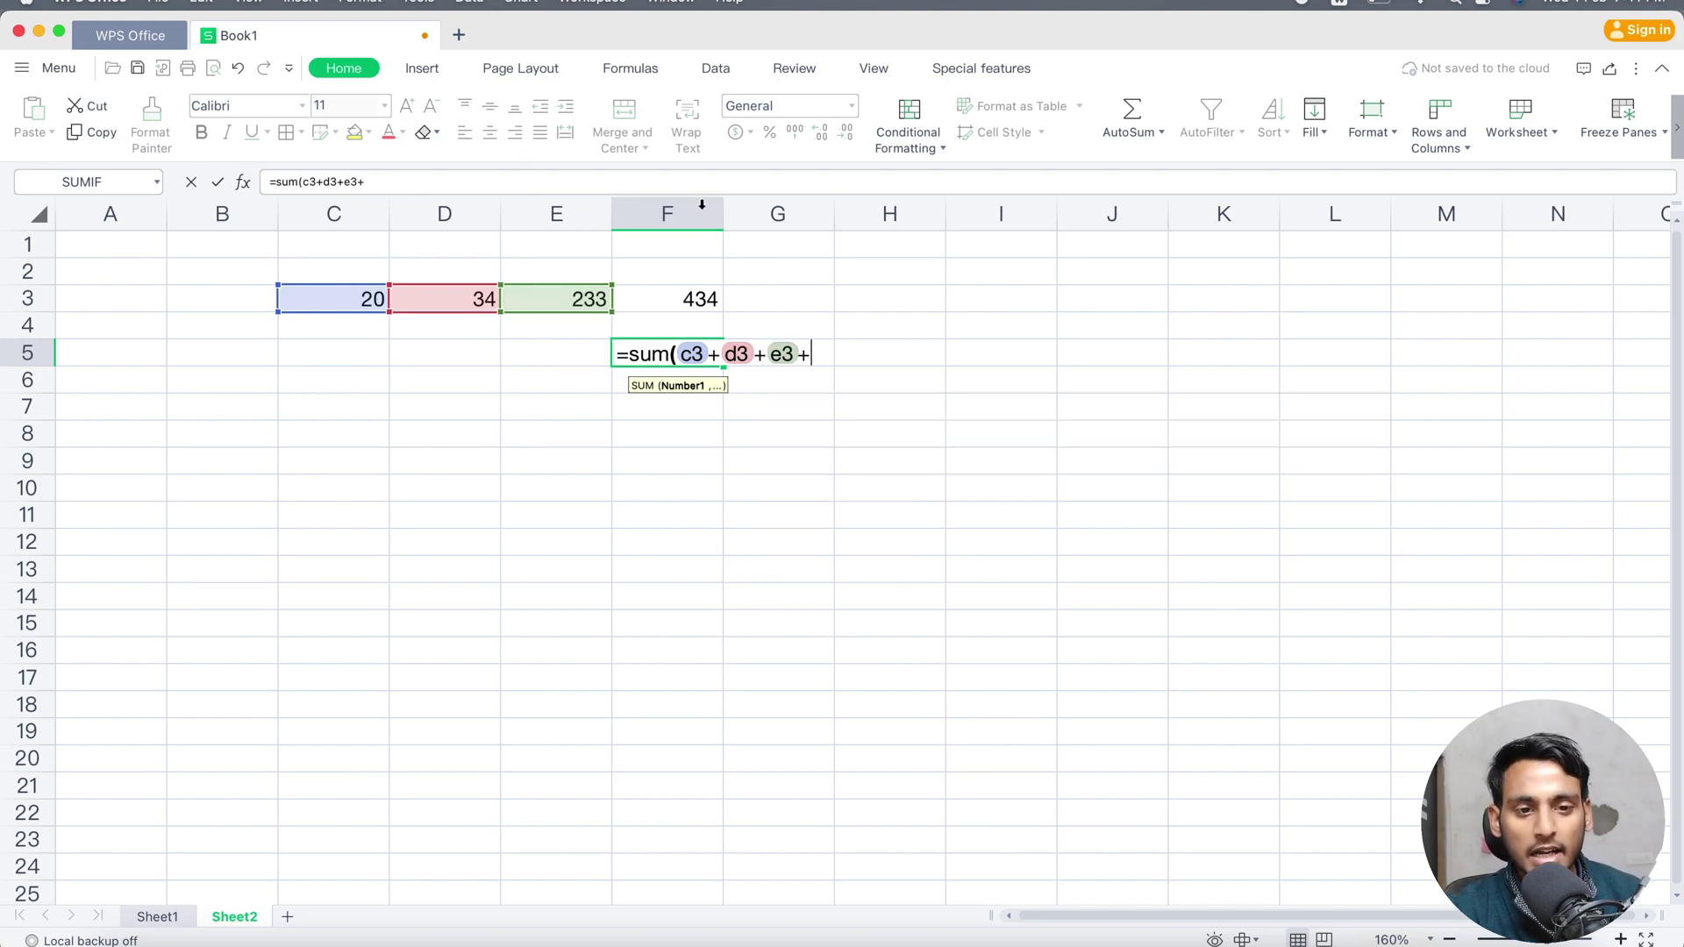
text(f)
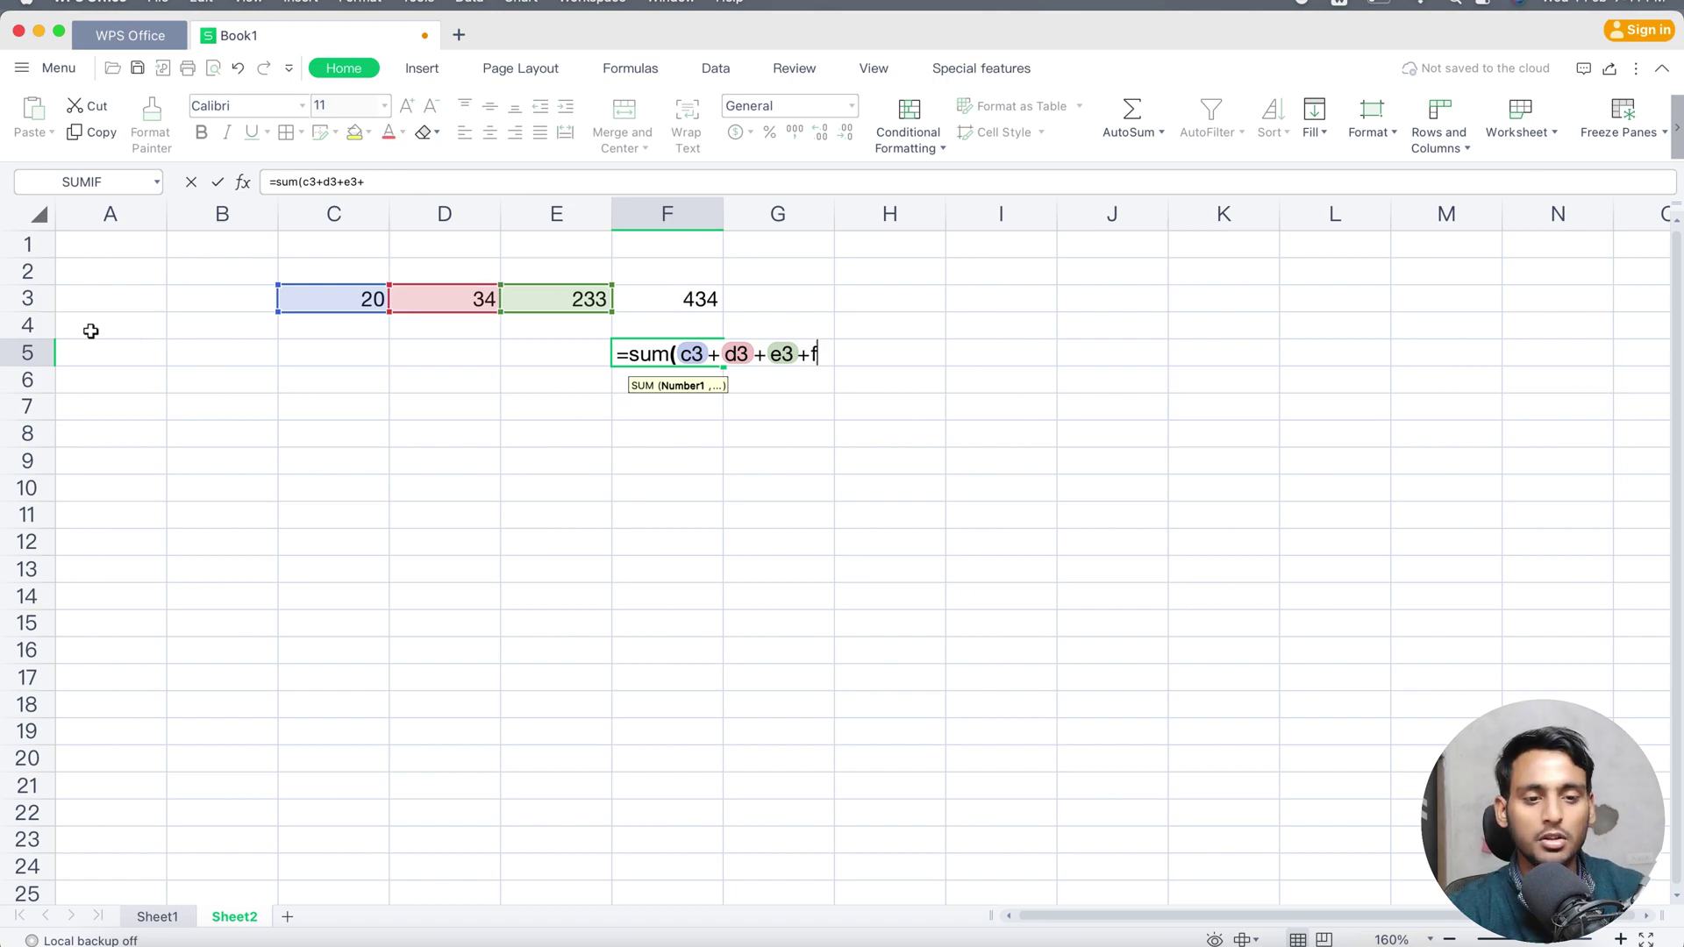
text(3))
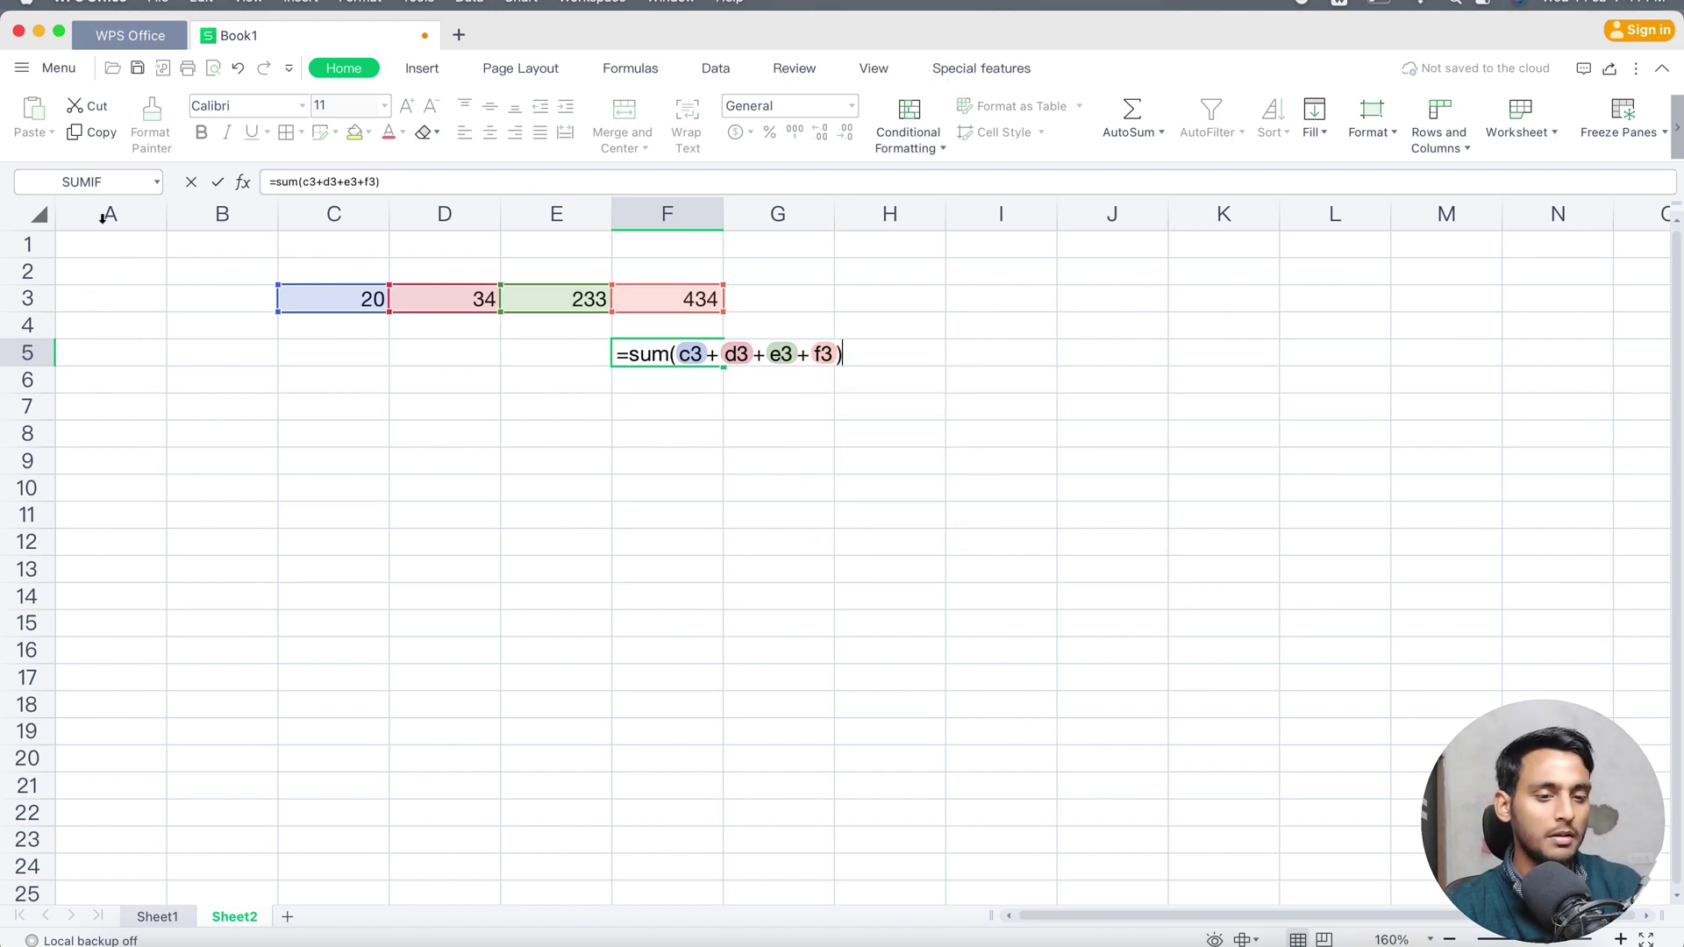
key(Return)
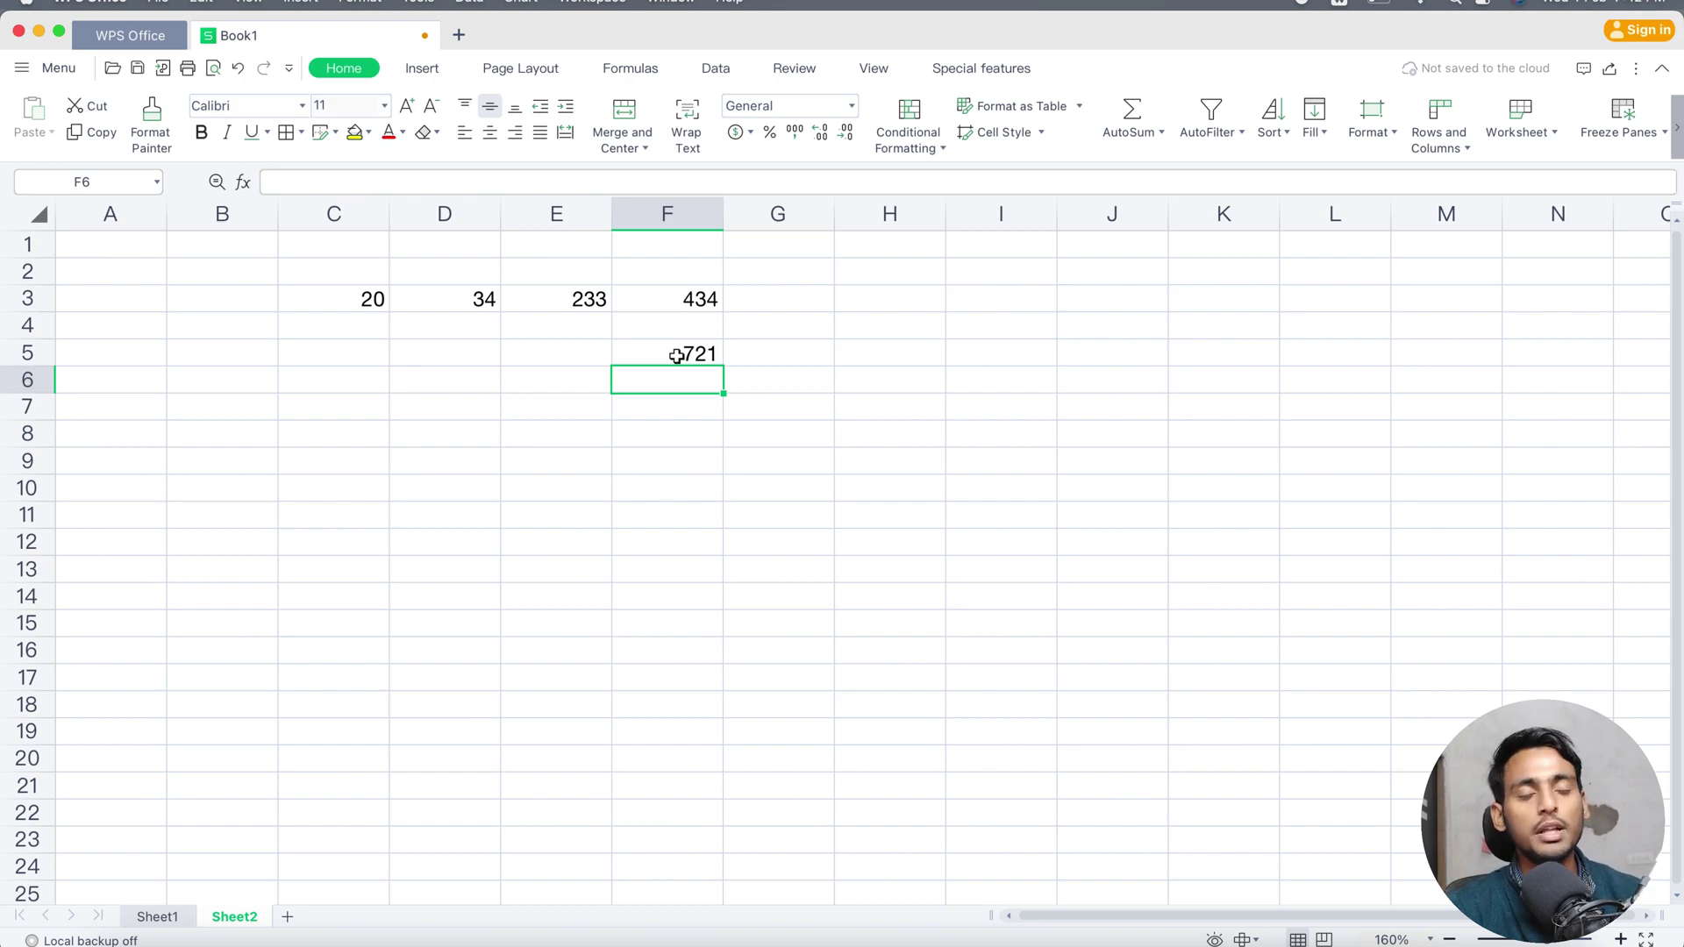
click(684, 356)
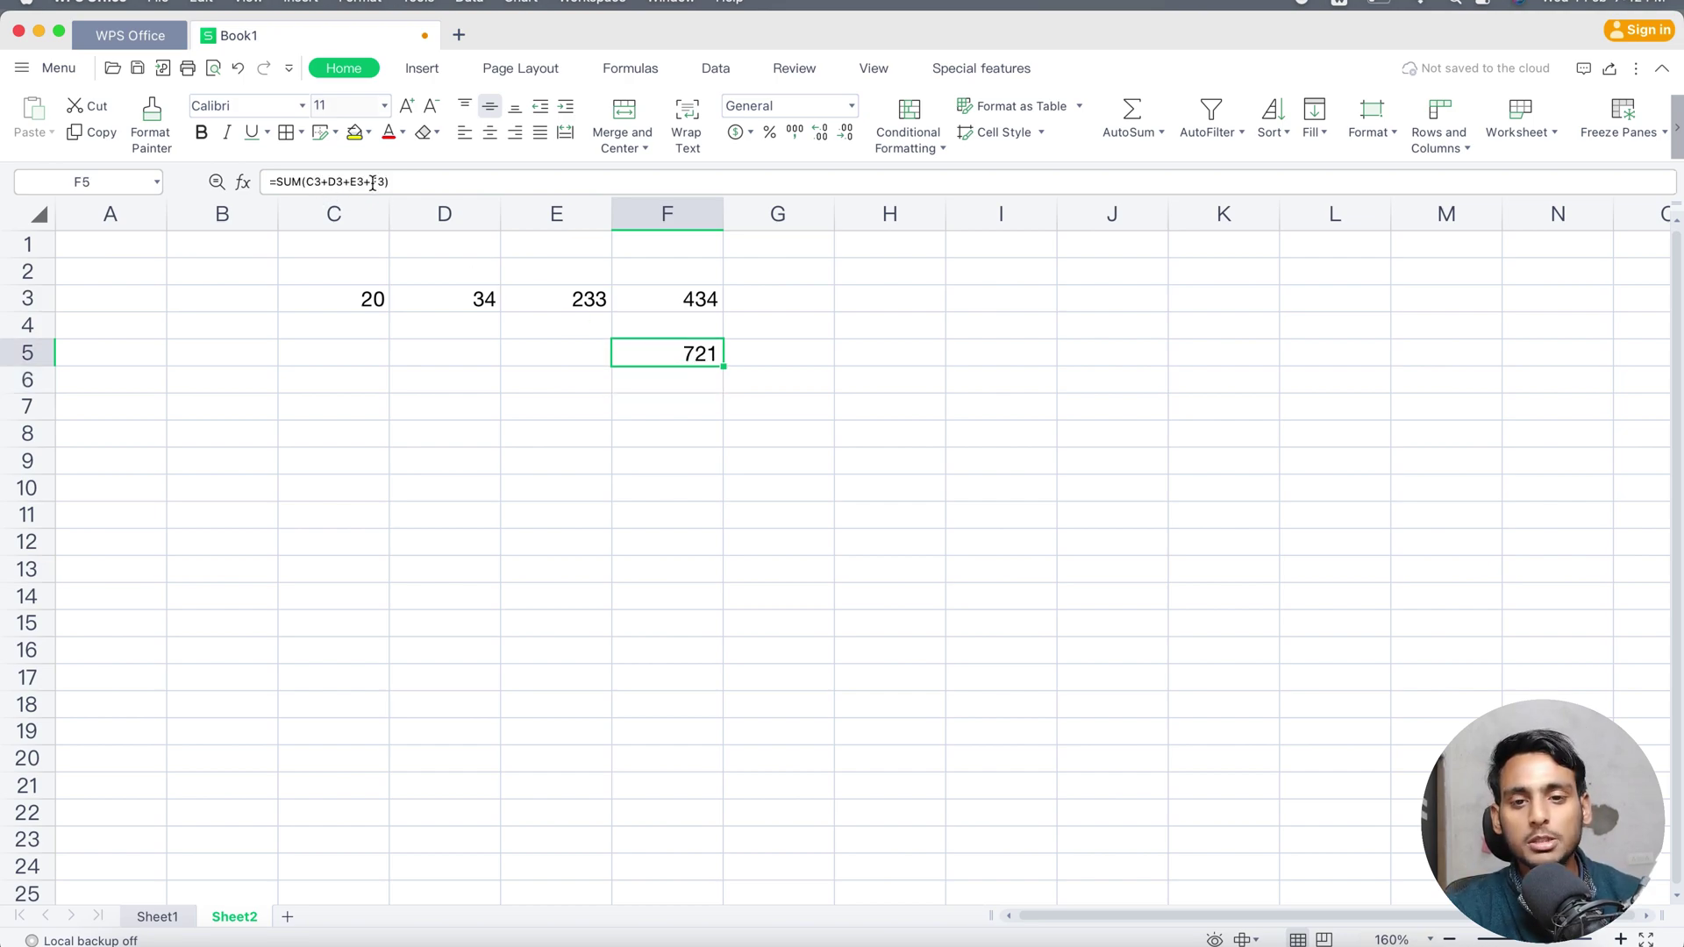
- Sum the same four numbers as a range by entering =sum(c3:f3) in cell E6
click(521, 373)
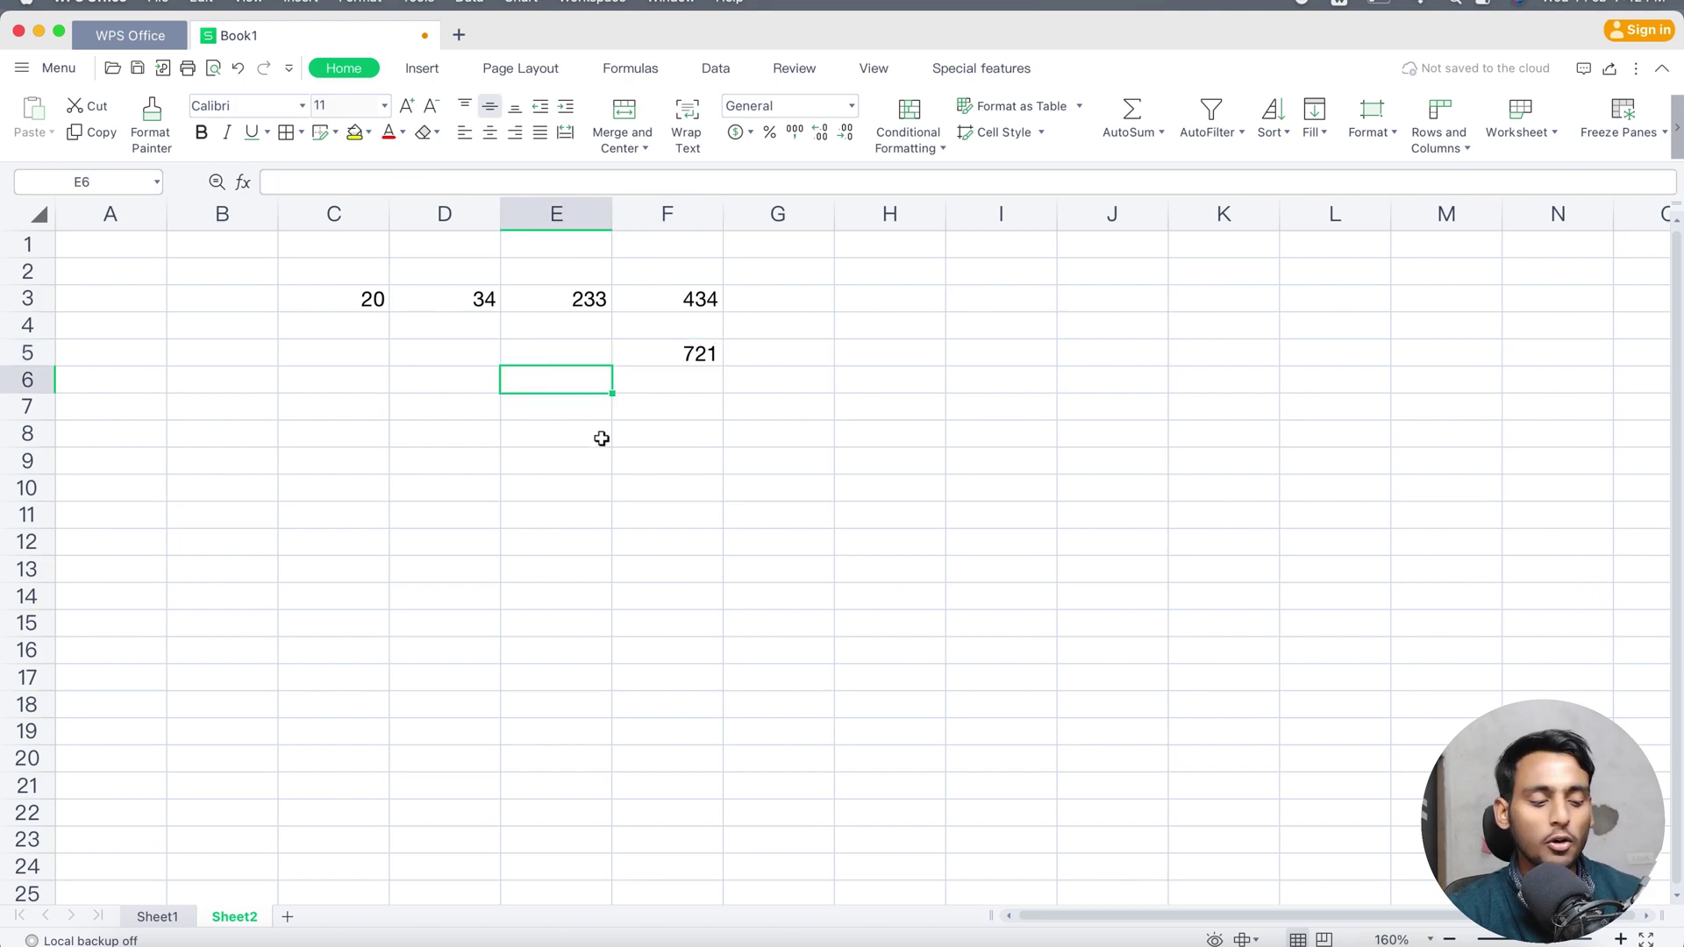
text(=s)
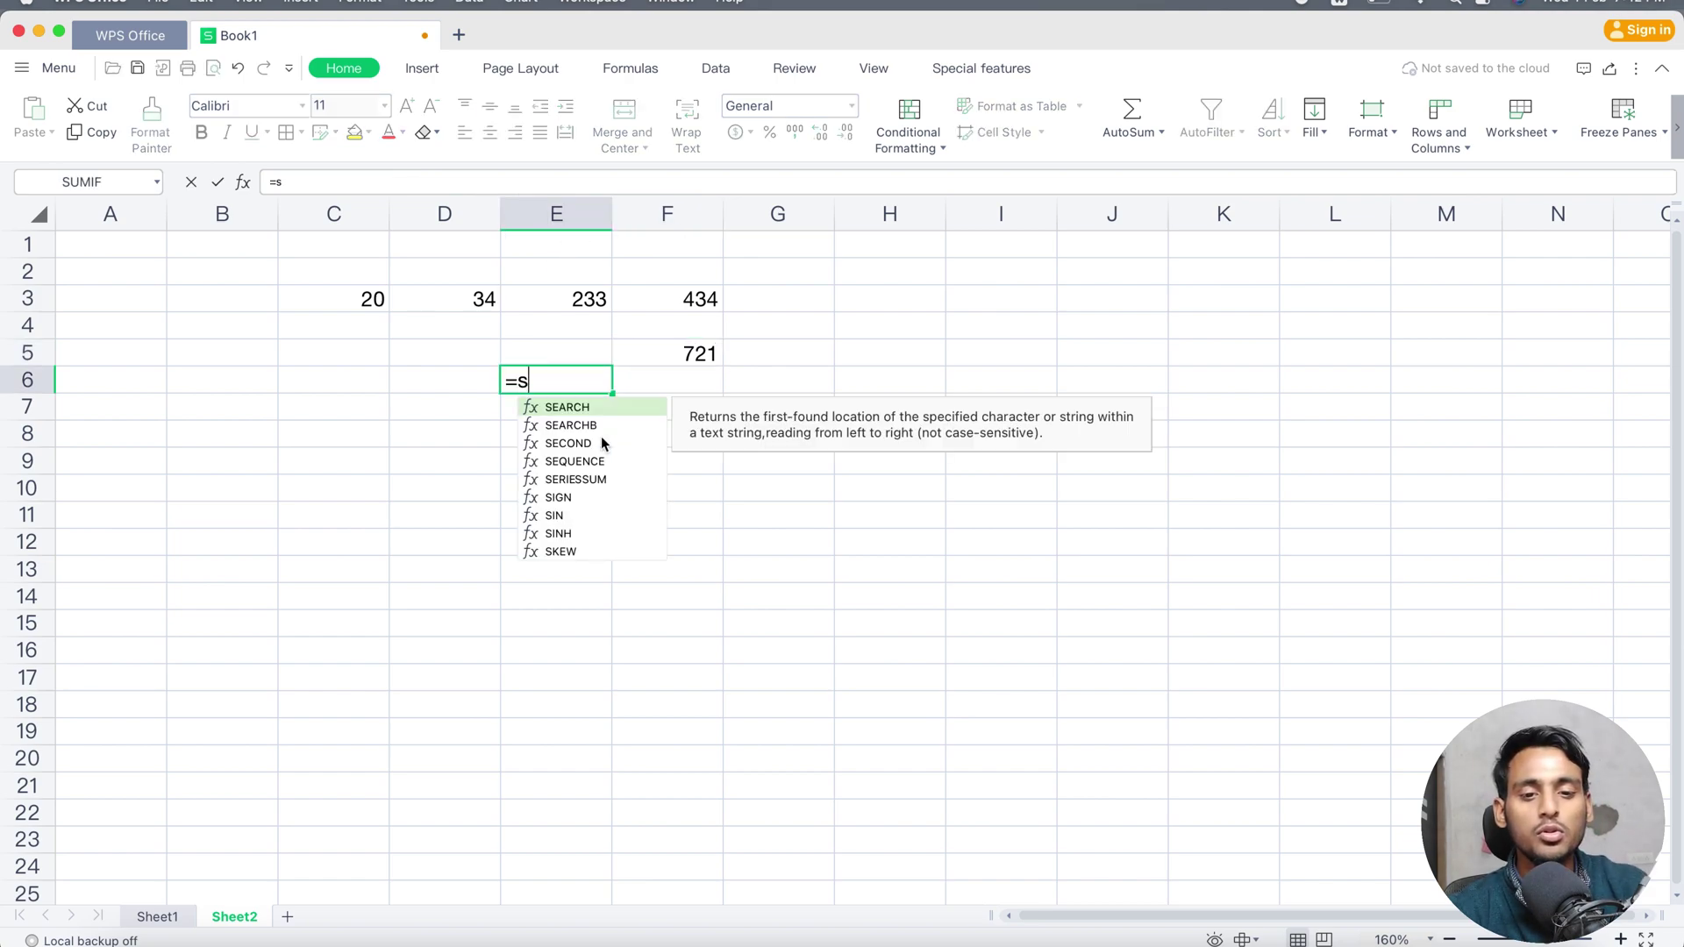
text(um()
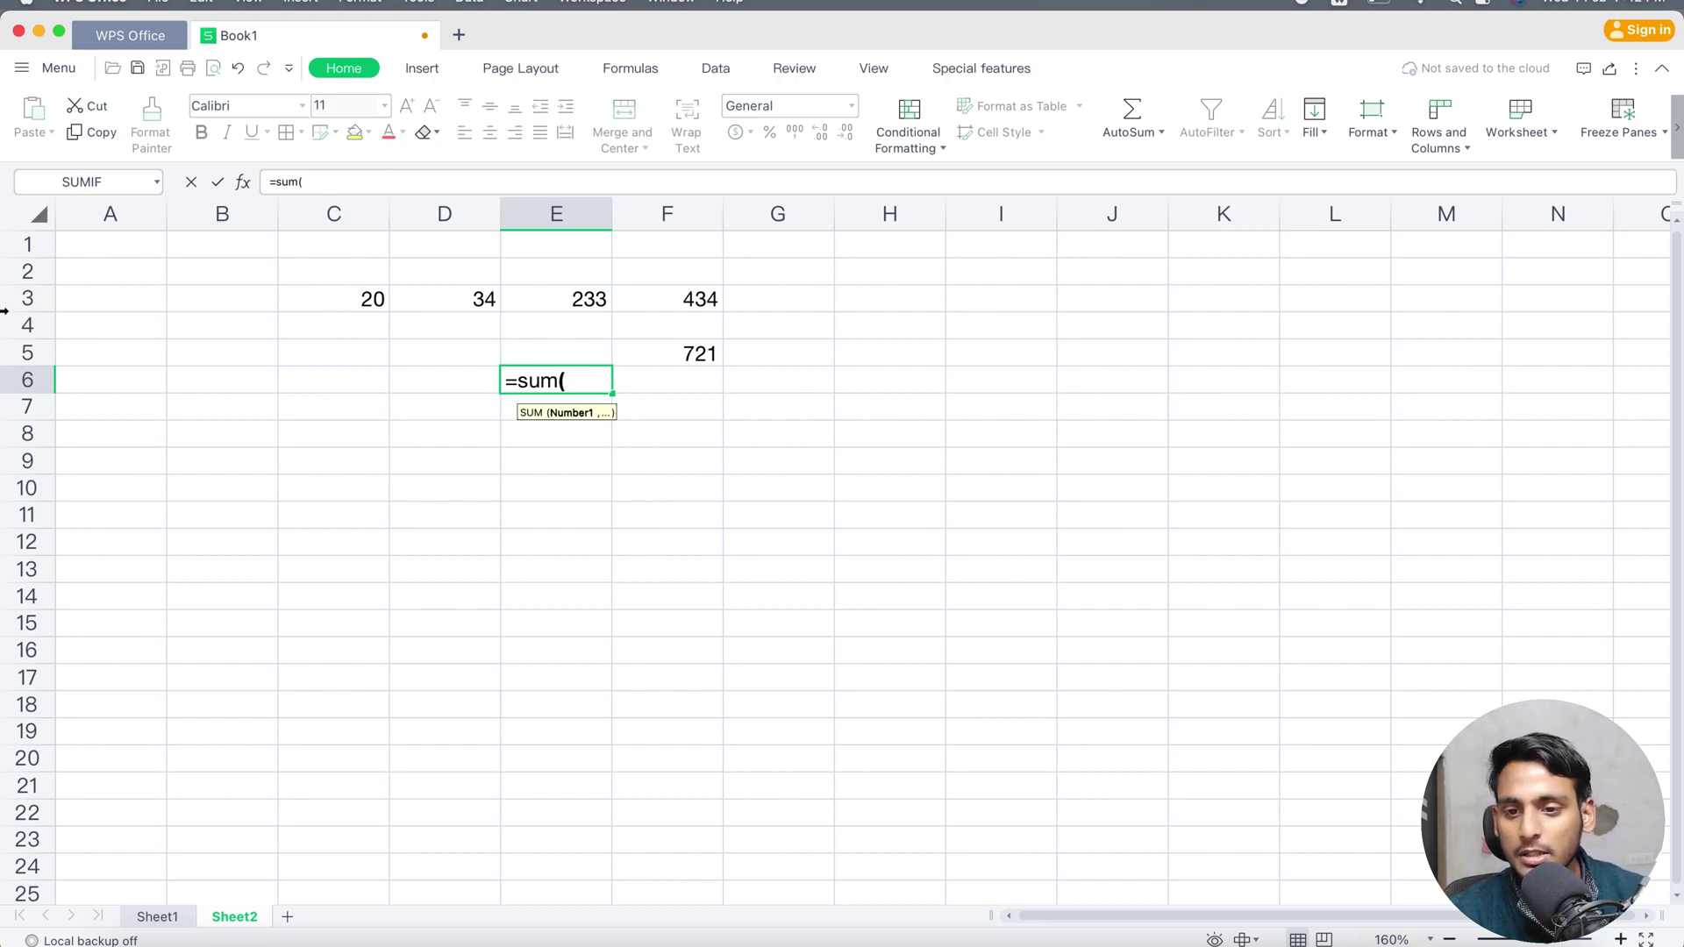
text(c3:)
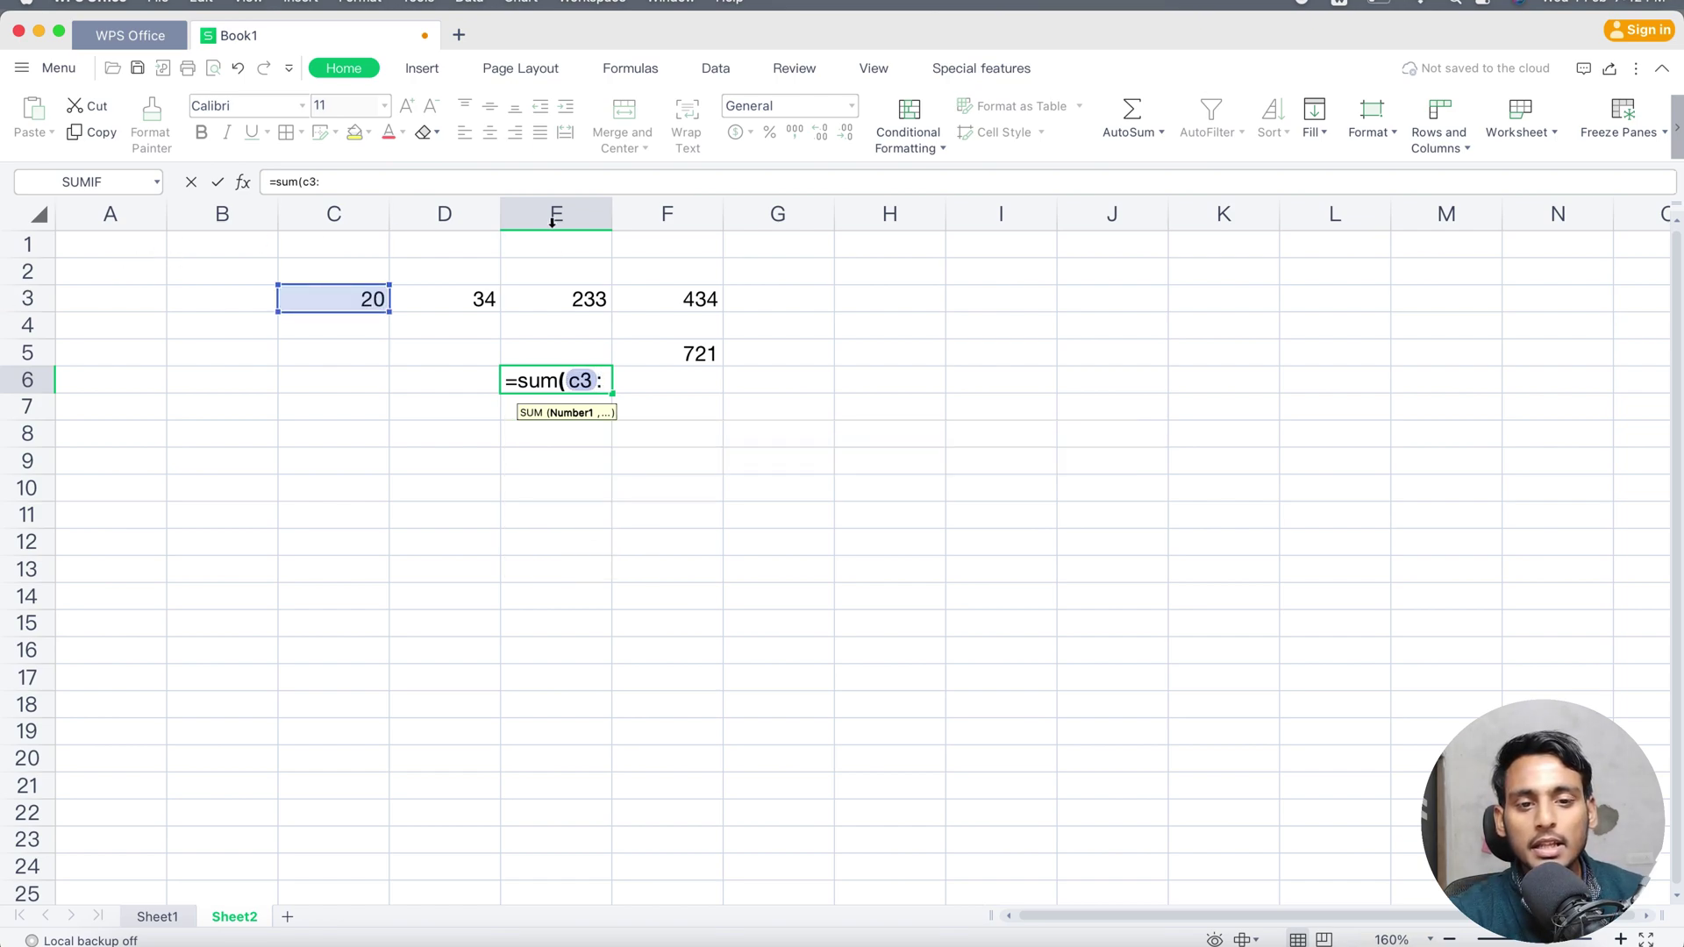
text(e3)
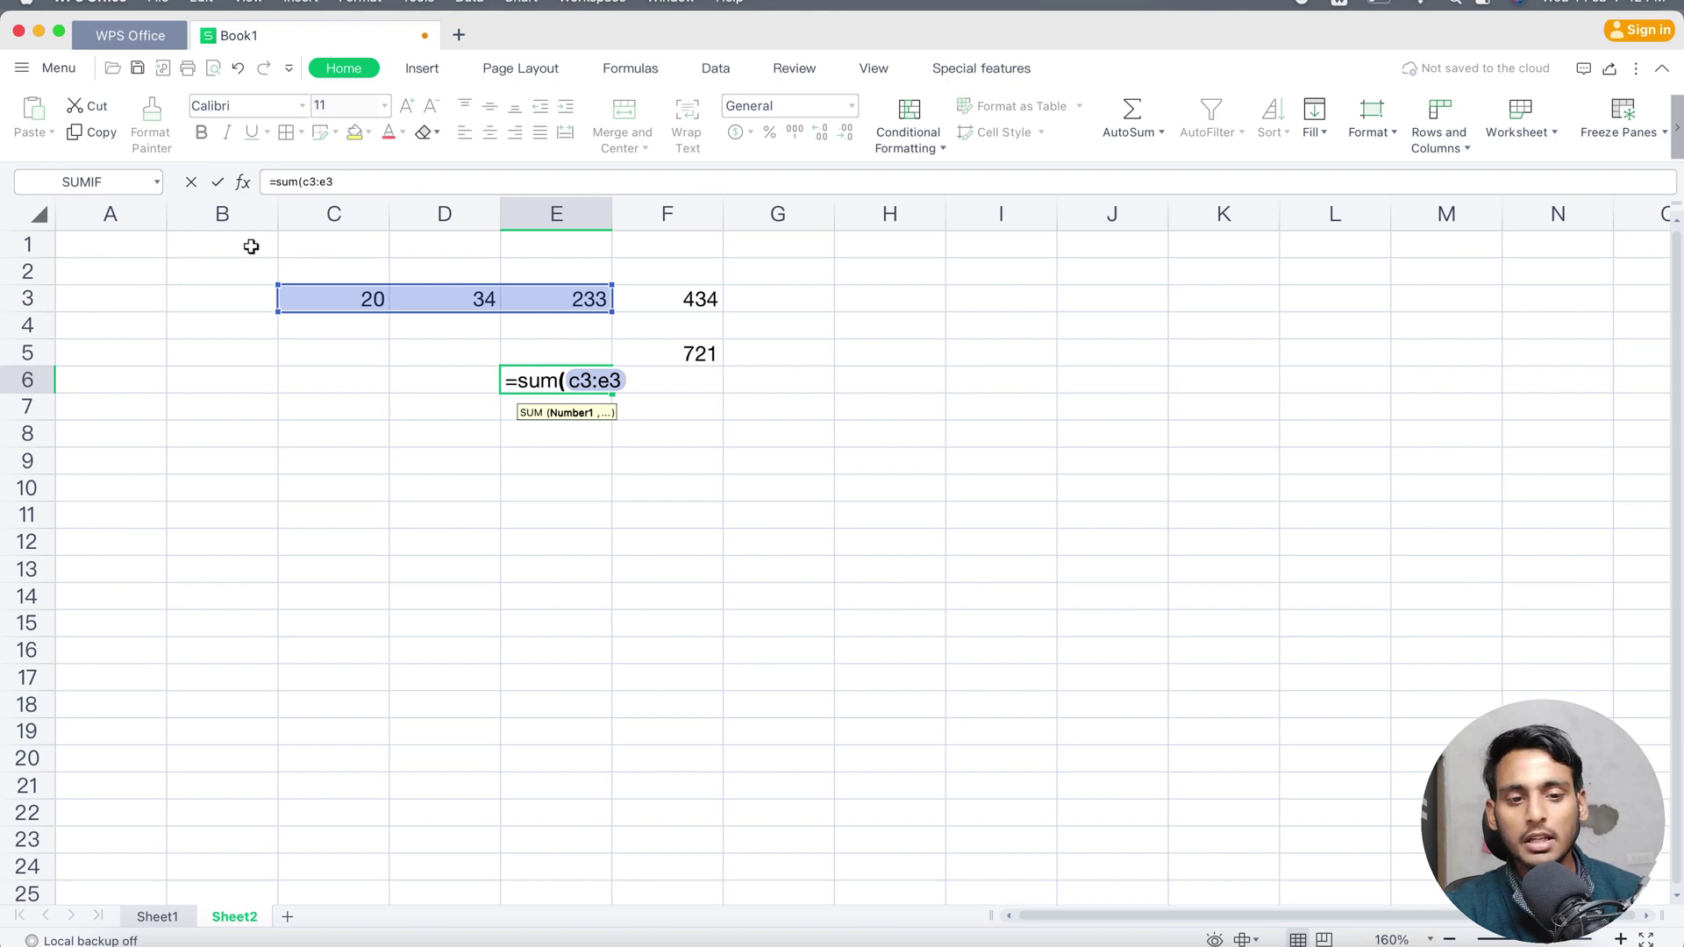
key(BackSpace)
key(BackSpace)
text(f)
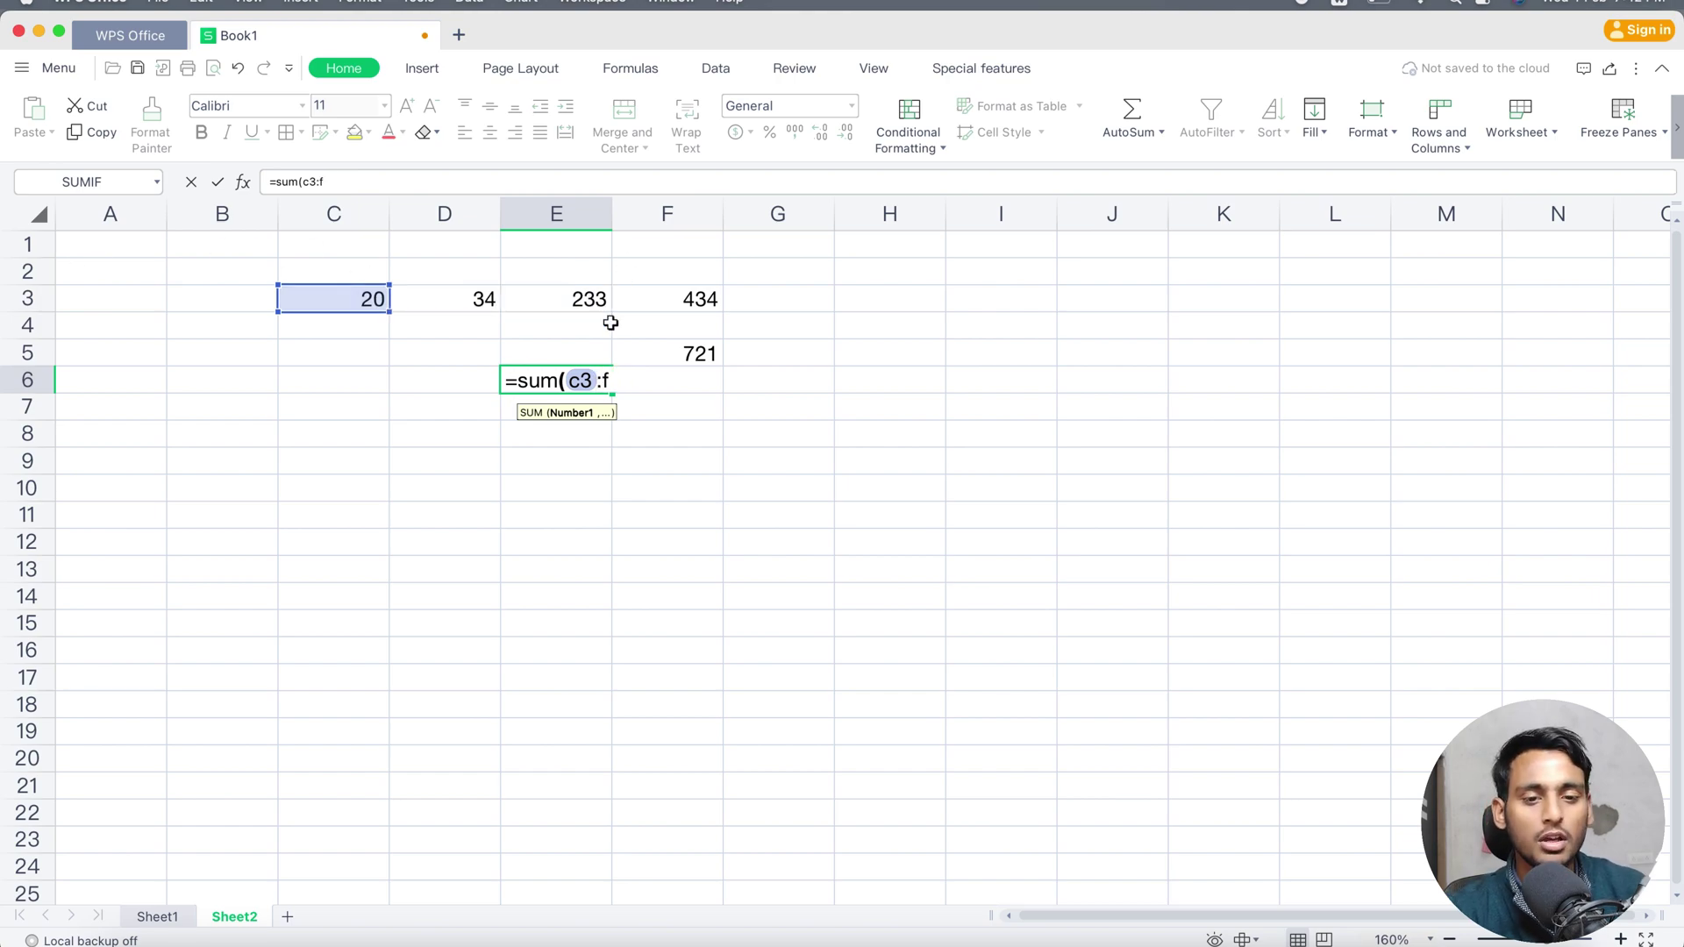
text(3))
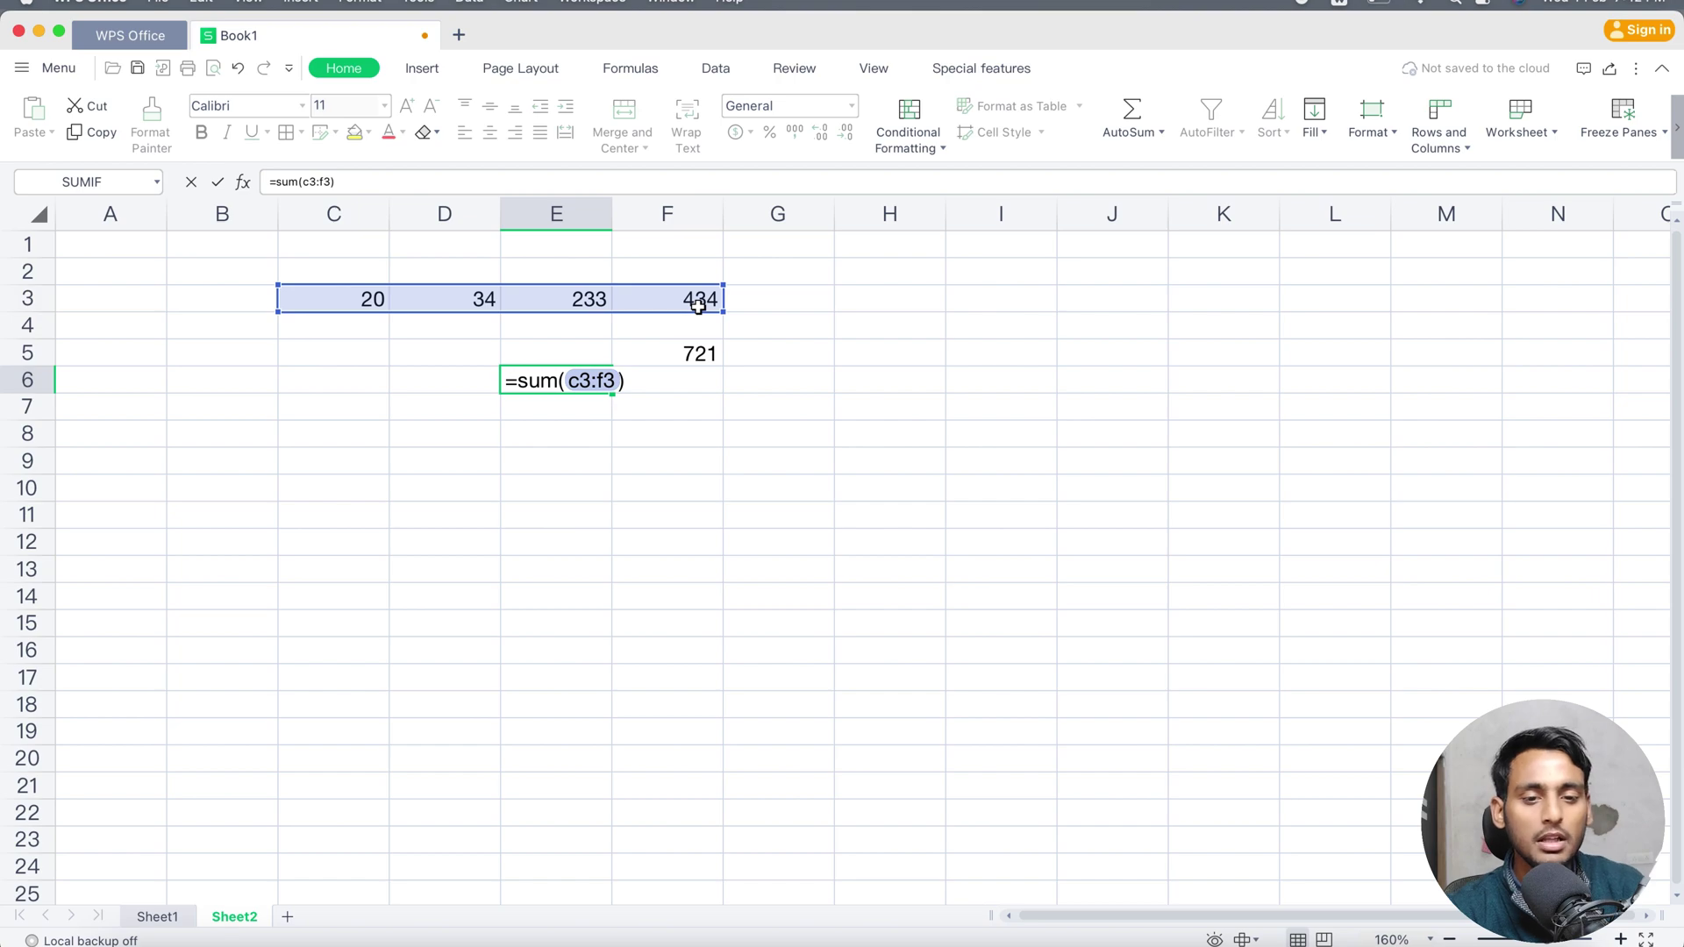
key(Return)
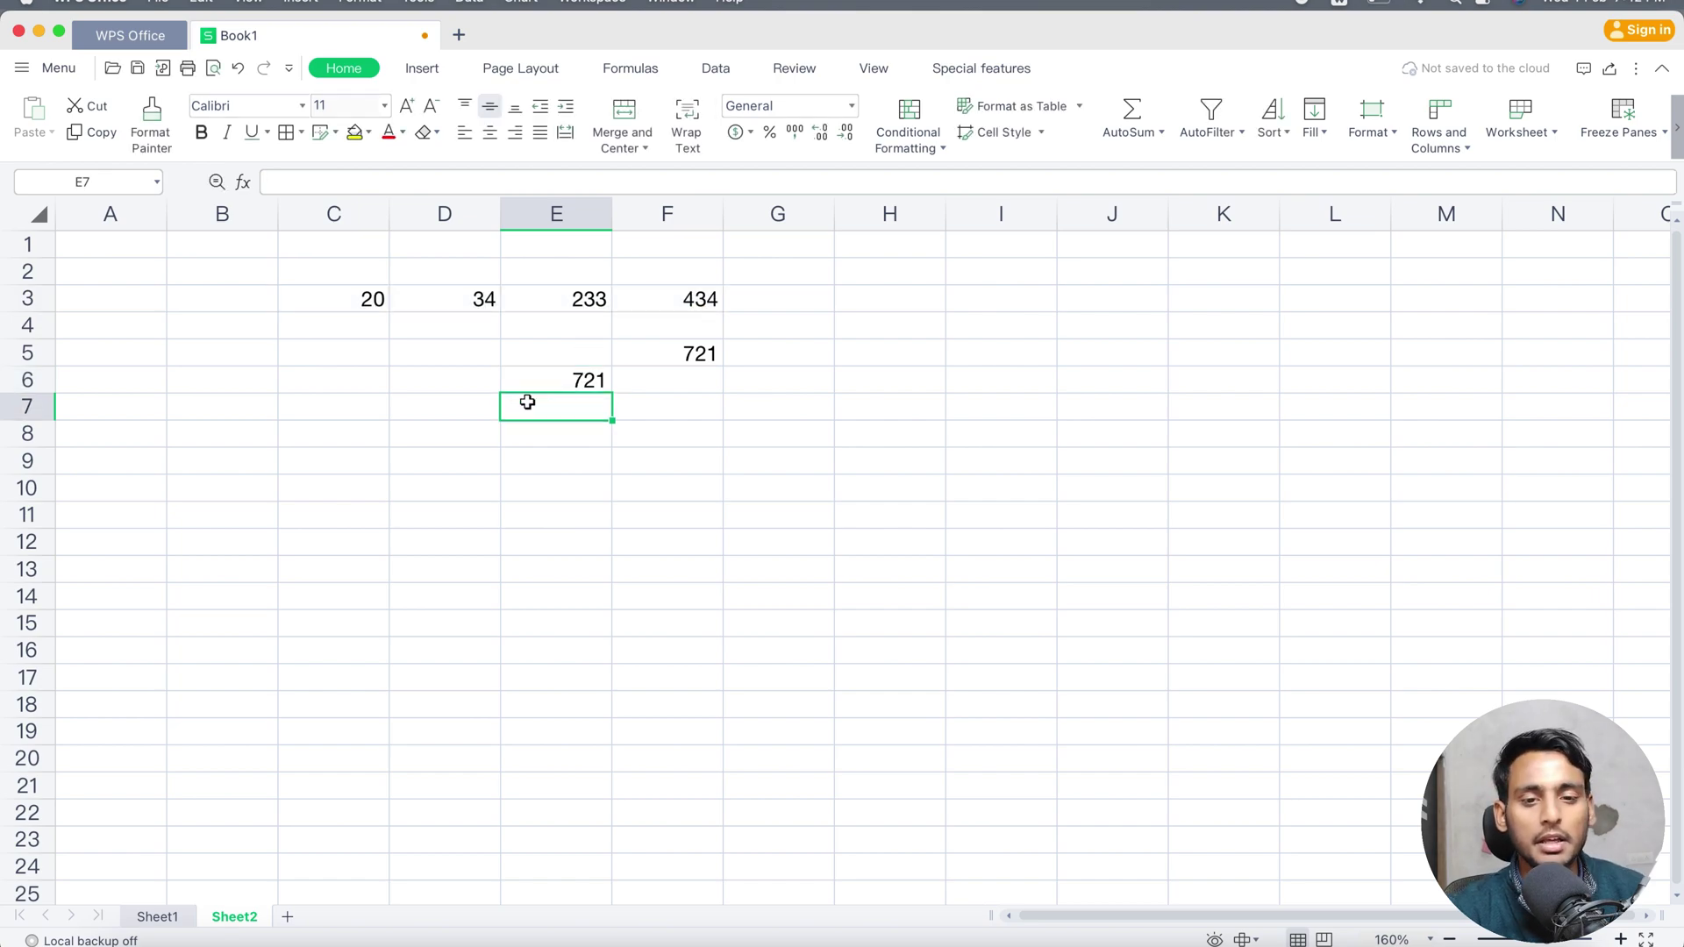
- Inspect the cell range in E6's SUM formula and try to close the formula edit
click(563, 385)
double_click(328, 182)
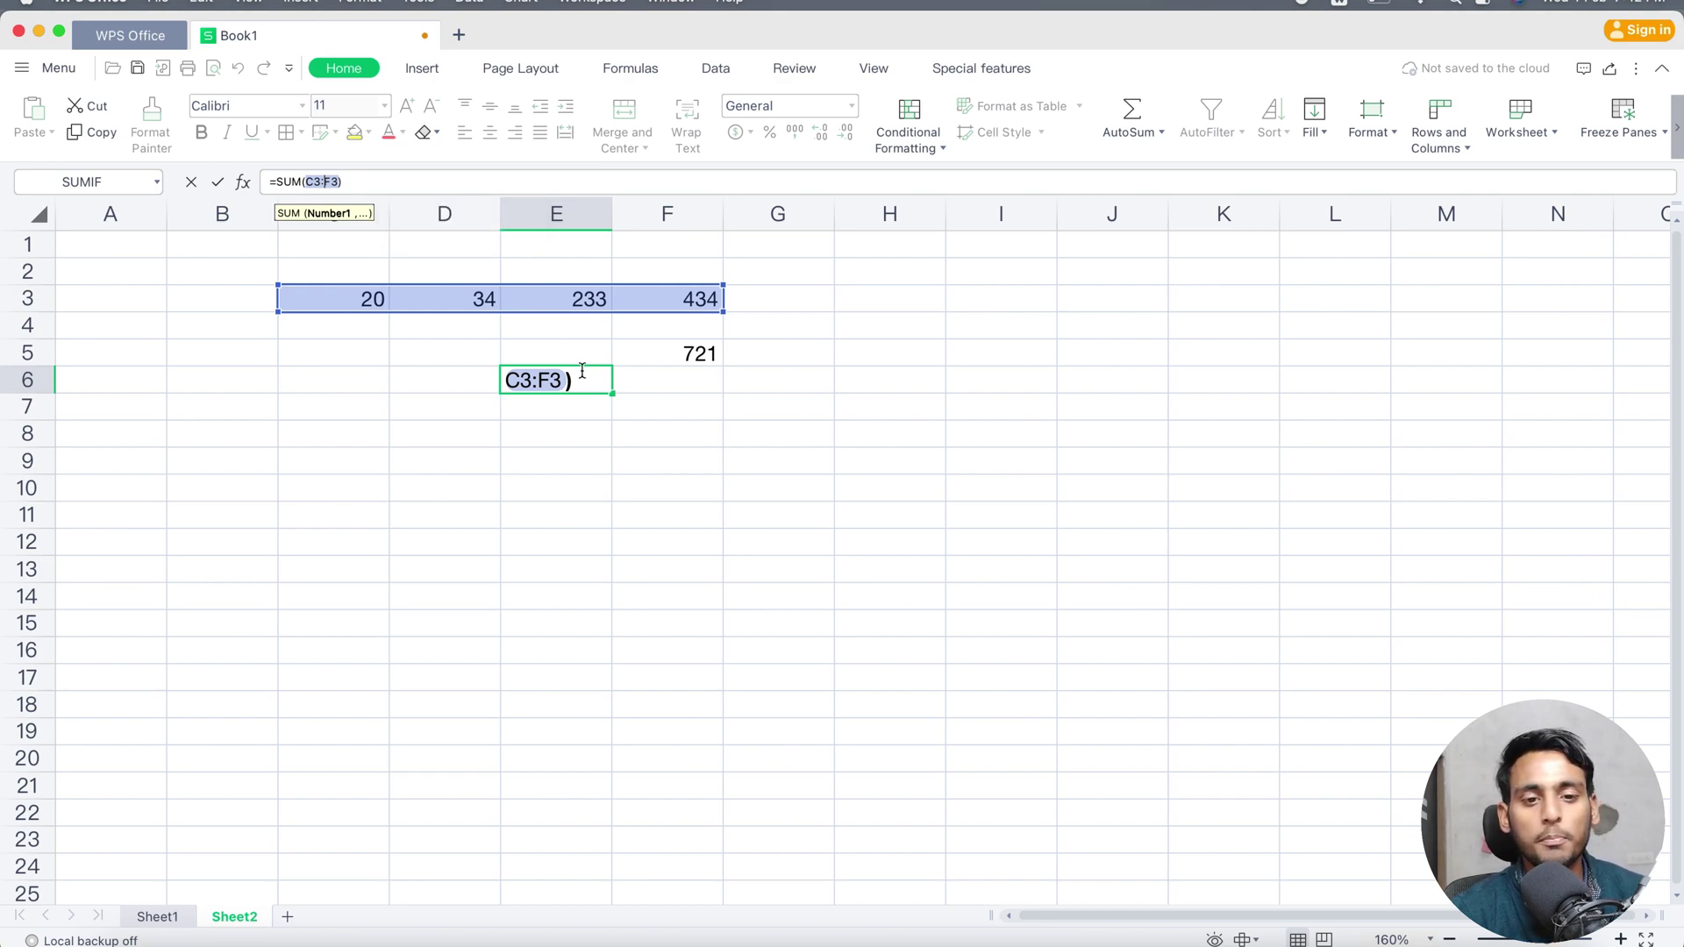
click(652, 401)
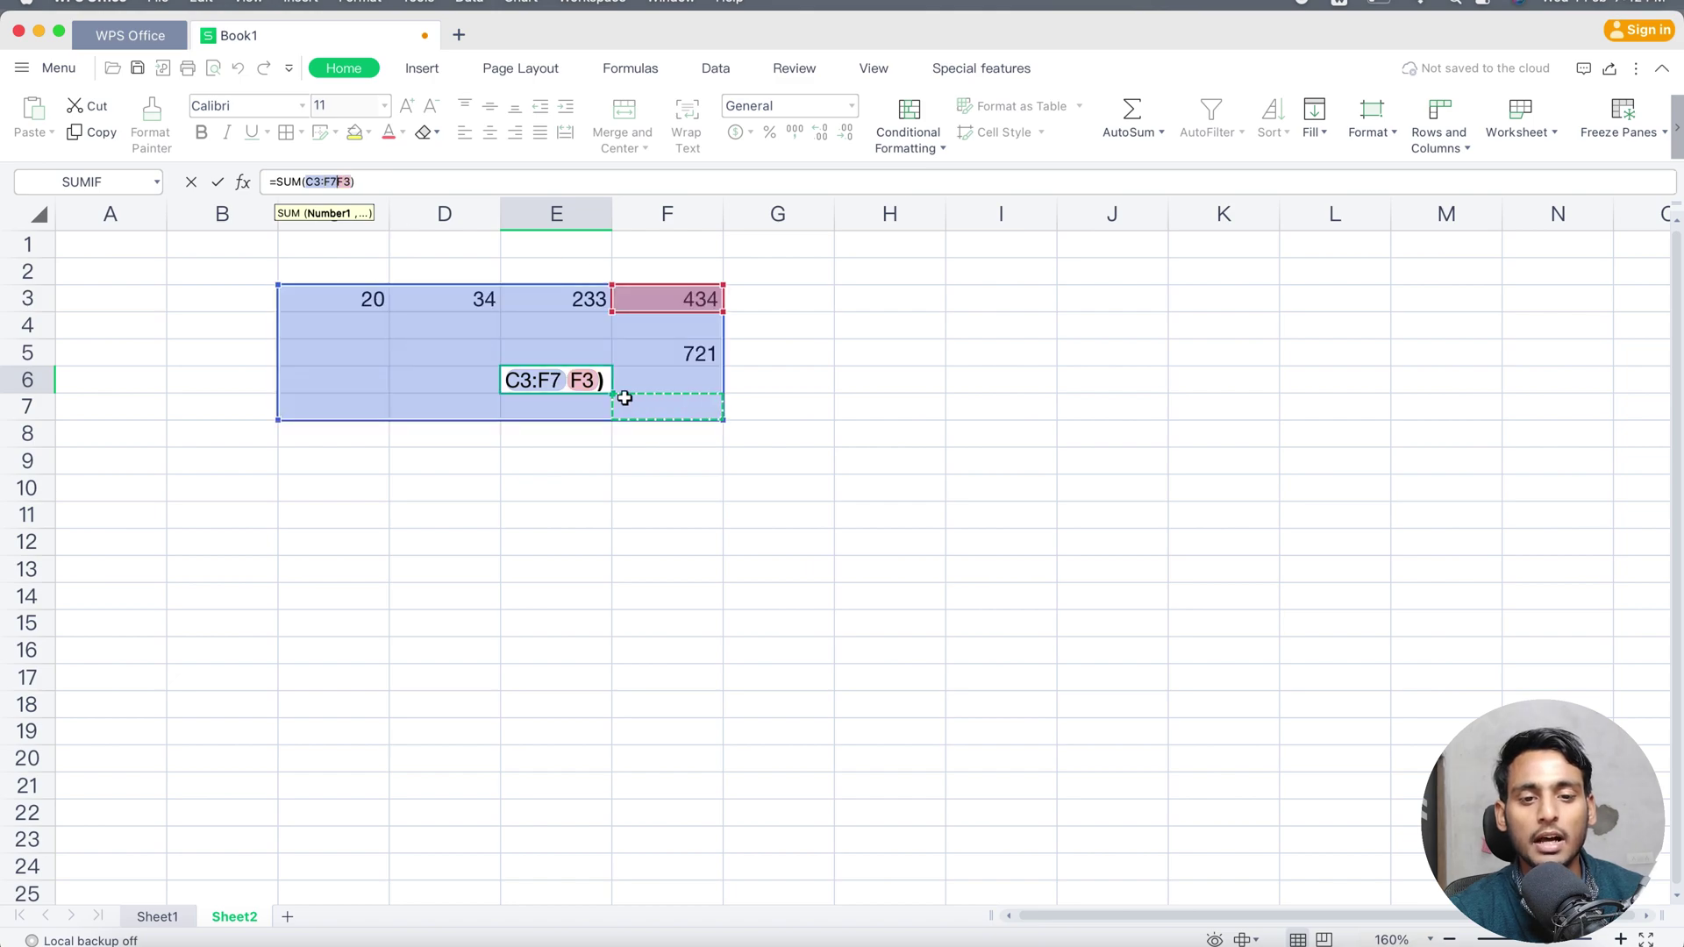
click(565, 384)
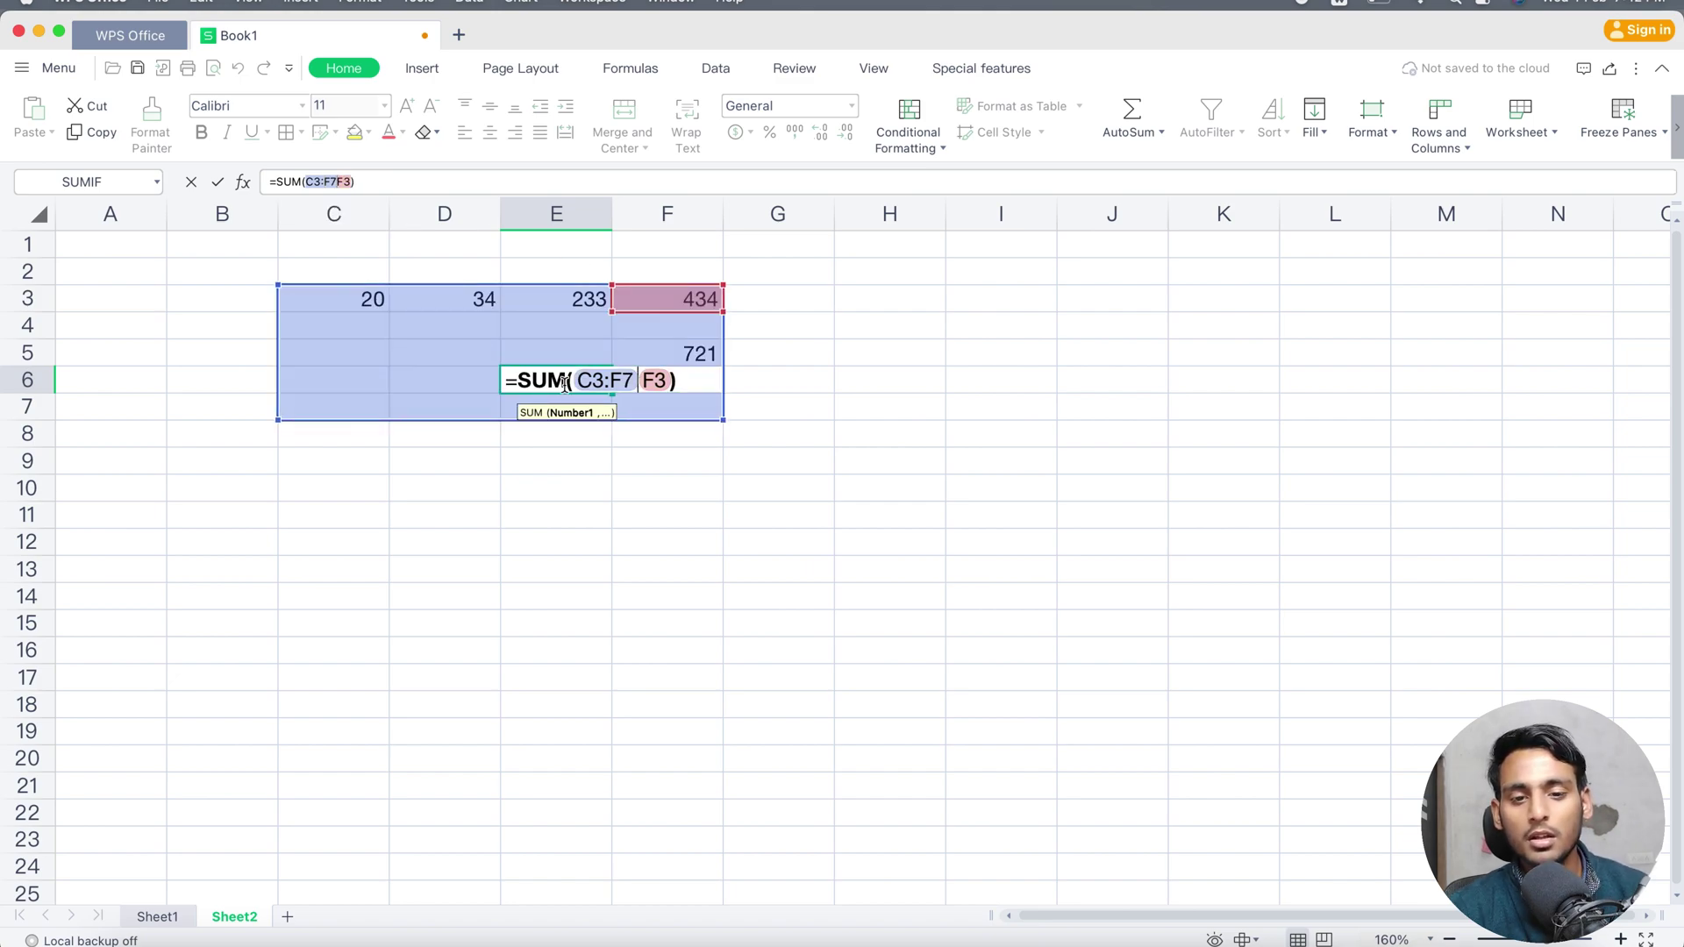
key(Return)
key(Return)
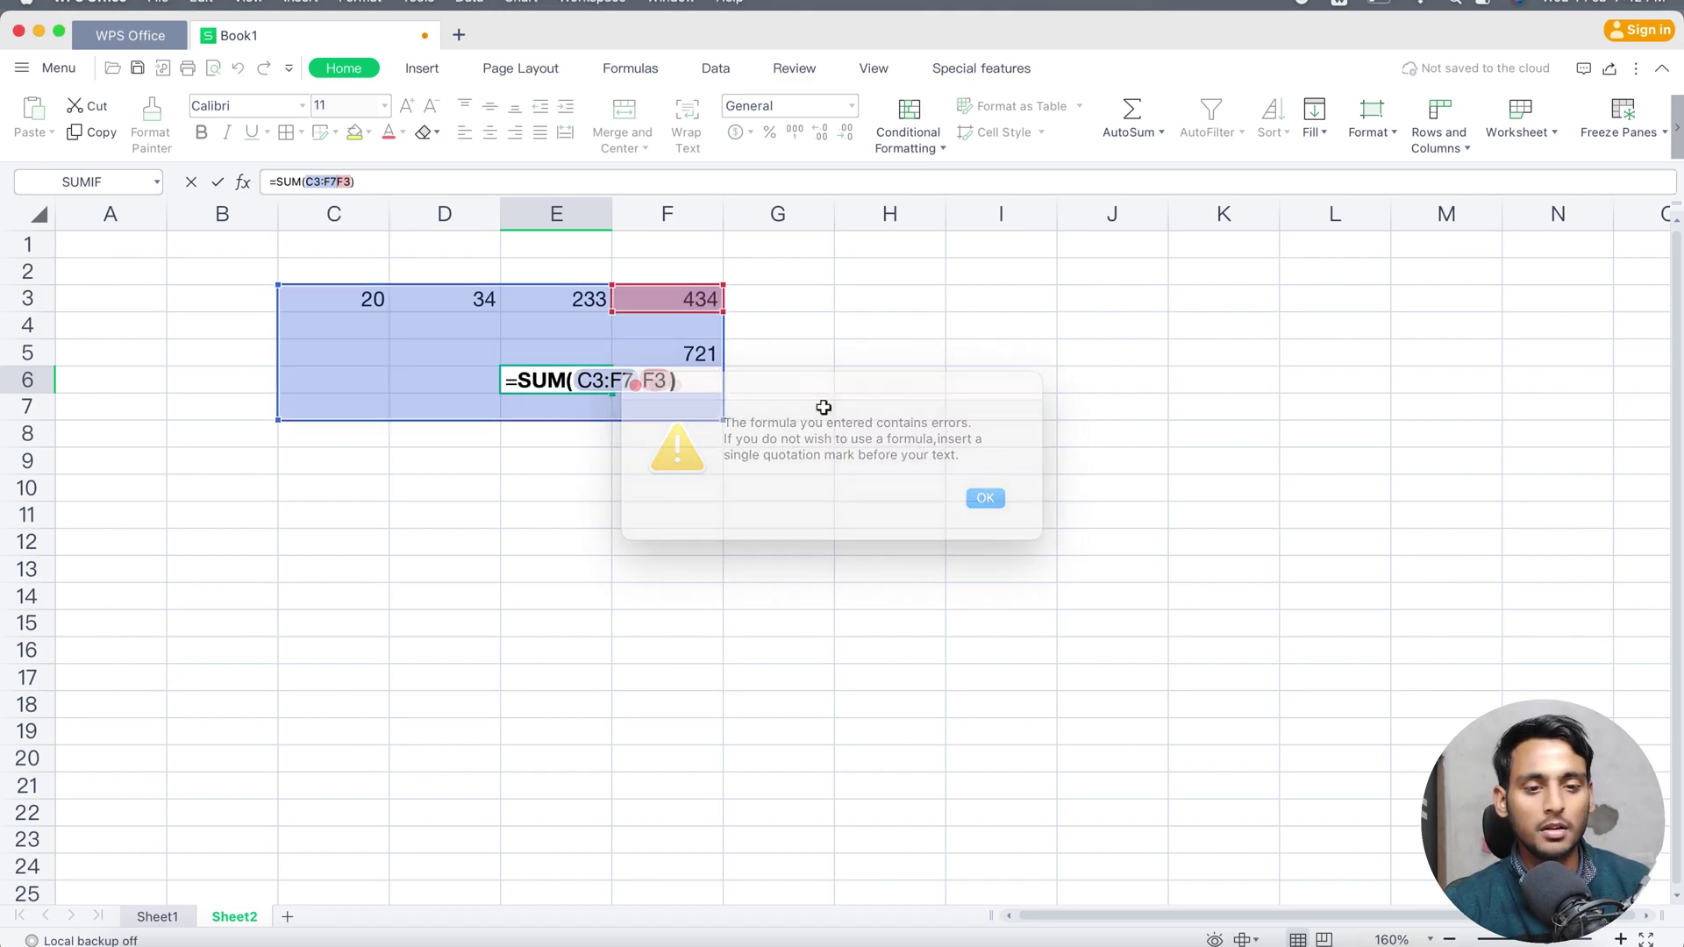
key(Return)
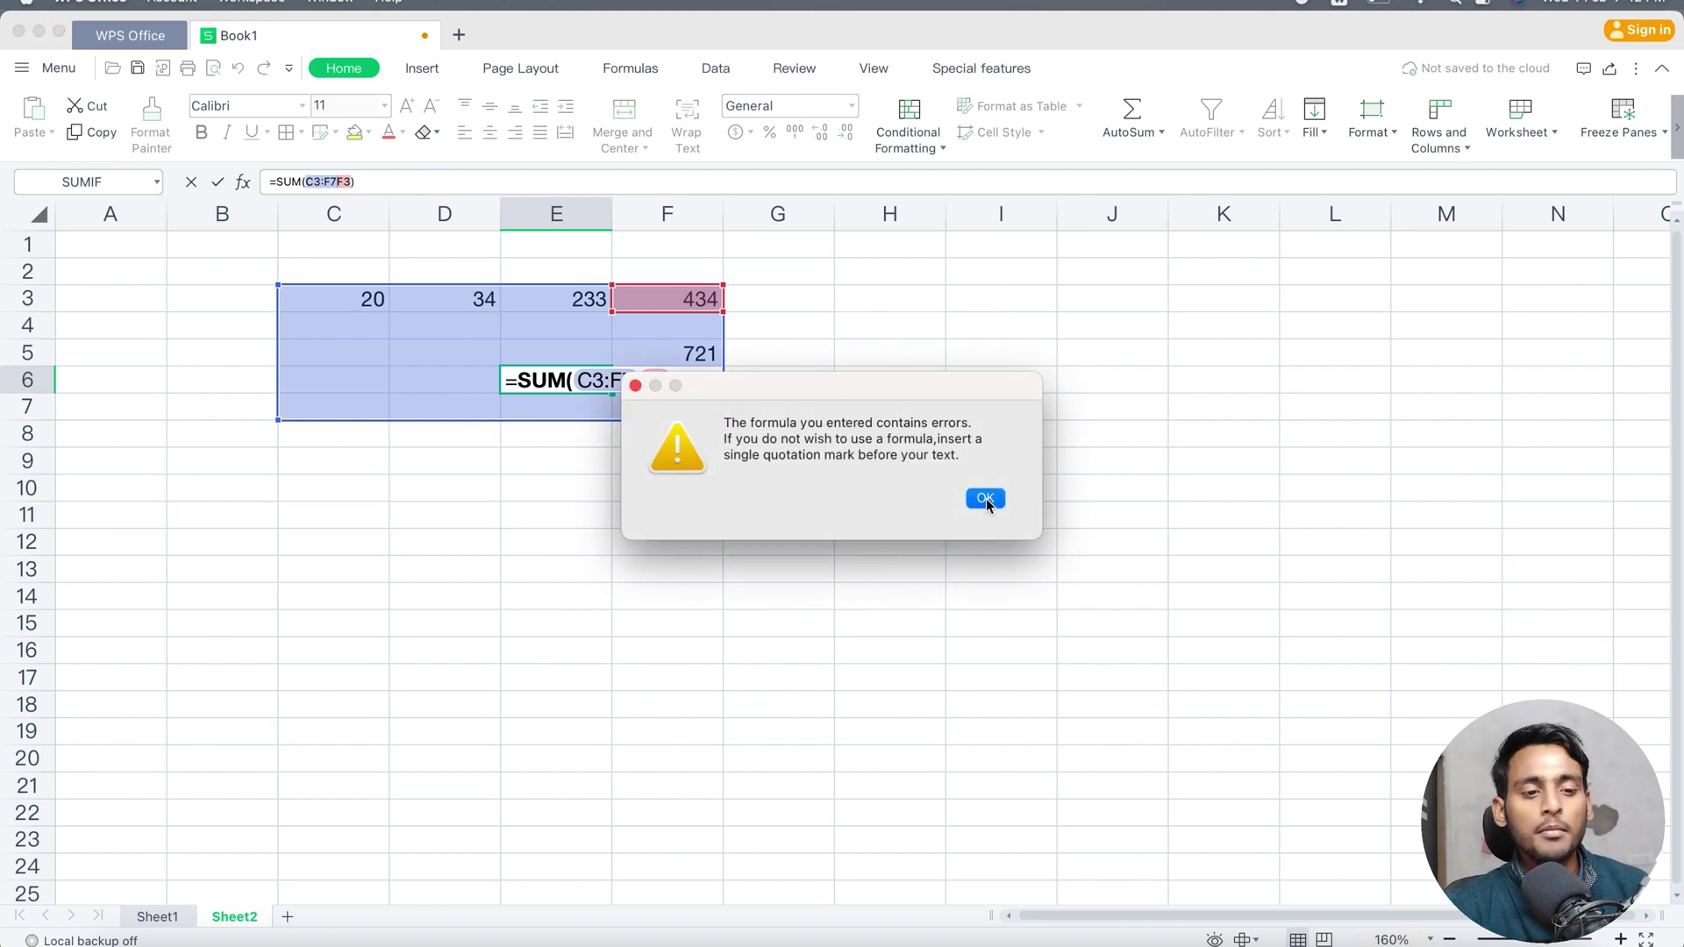
- Dismiss the formula error, remove the faulty SUM formula from E6 and clear the remaining numbers from the sheet
key(Return)
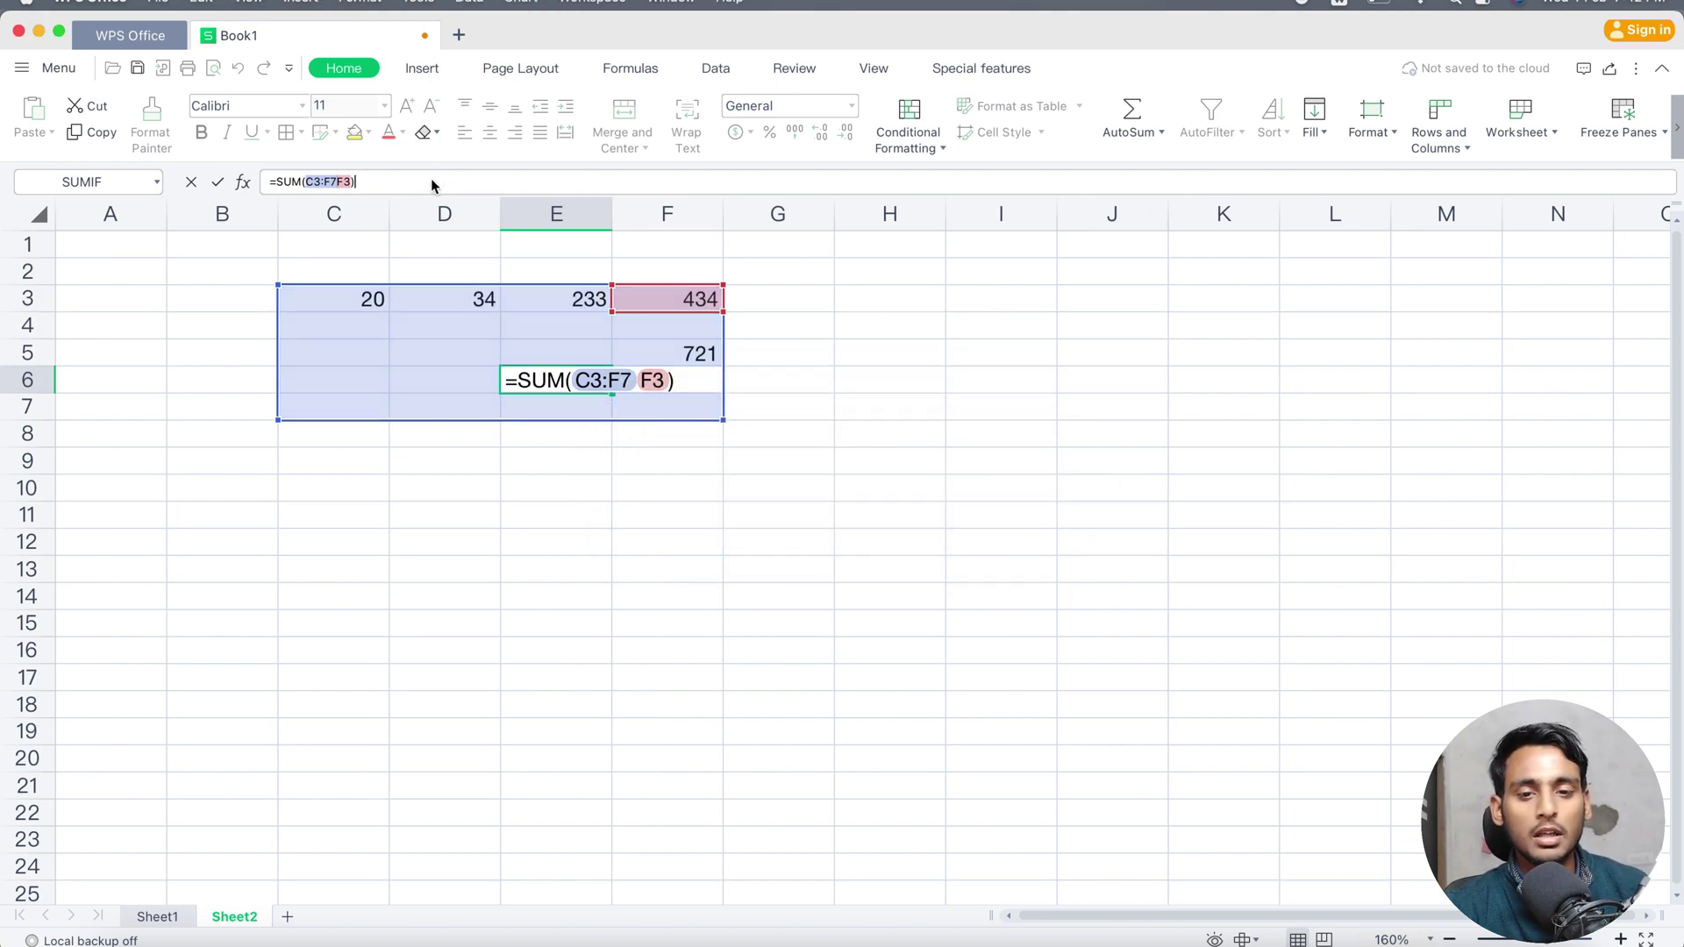
key(BackSpace)
key(BackSpace)
key(BackSpace)
key(BackSpace)
key(BackSpace)
key(BackSpace)
key(BackSpace)
key(BackSpace)
key(BackSpace)
key(BackSpace)
key(BackSpace)
key(BackSpace)
key(BackSpace)
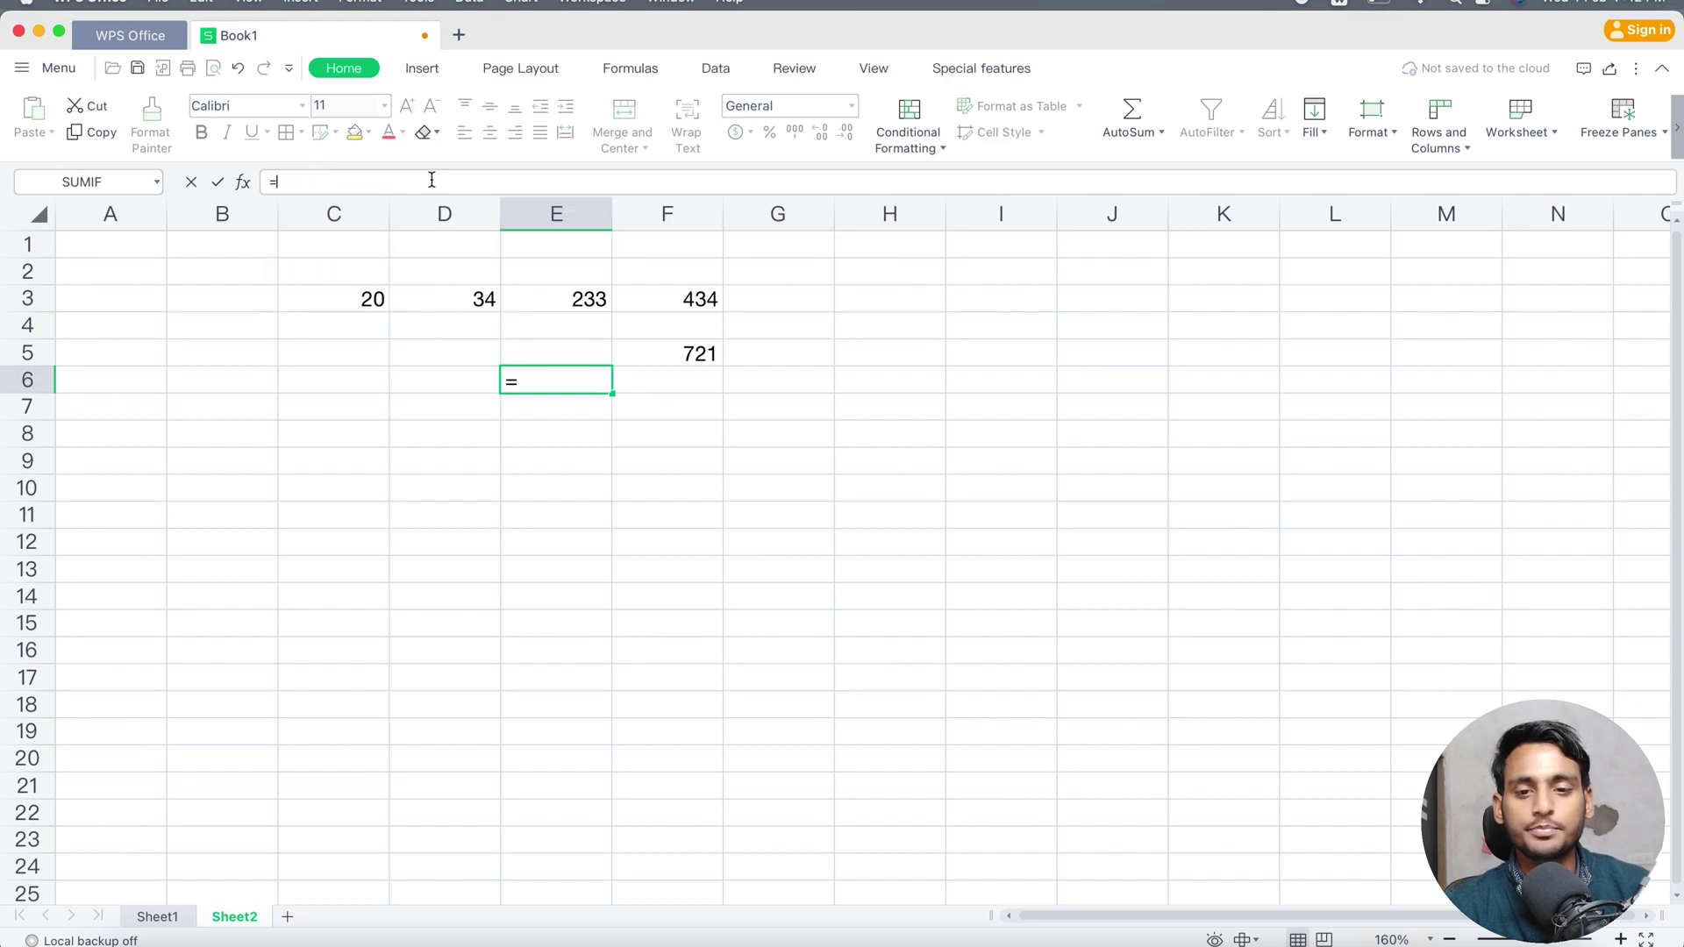
key(Return)
click(892, 496)
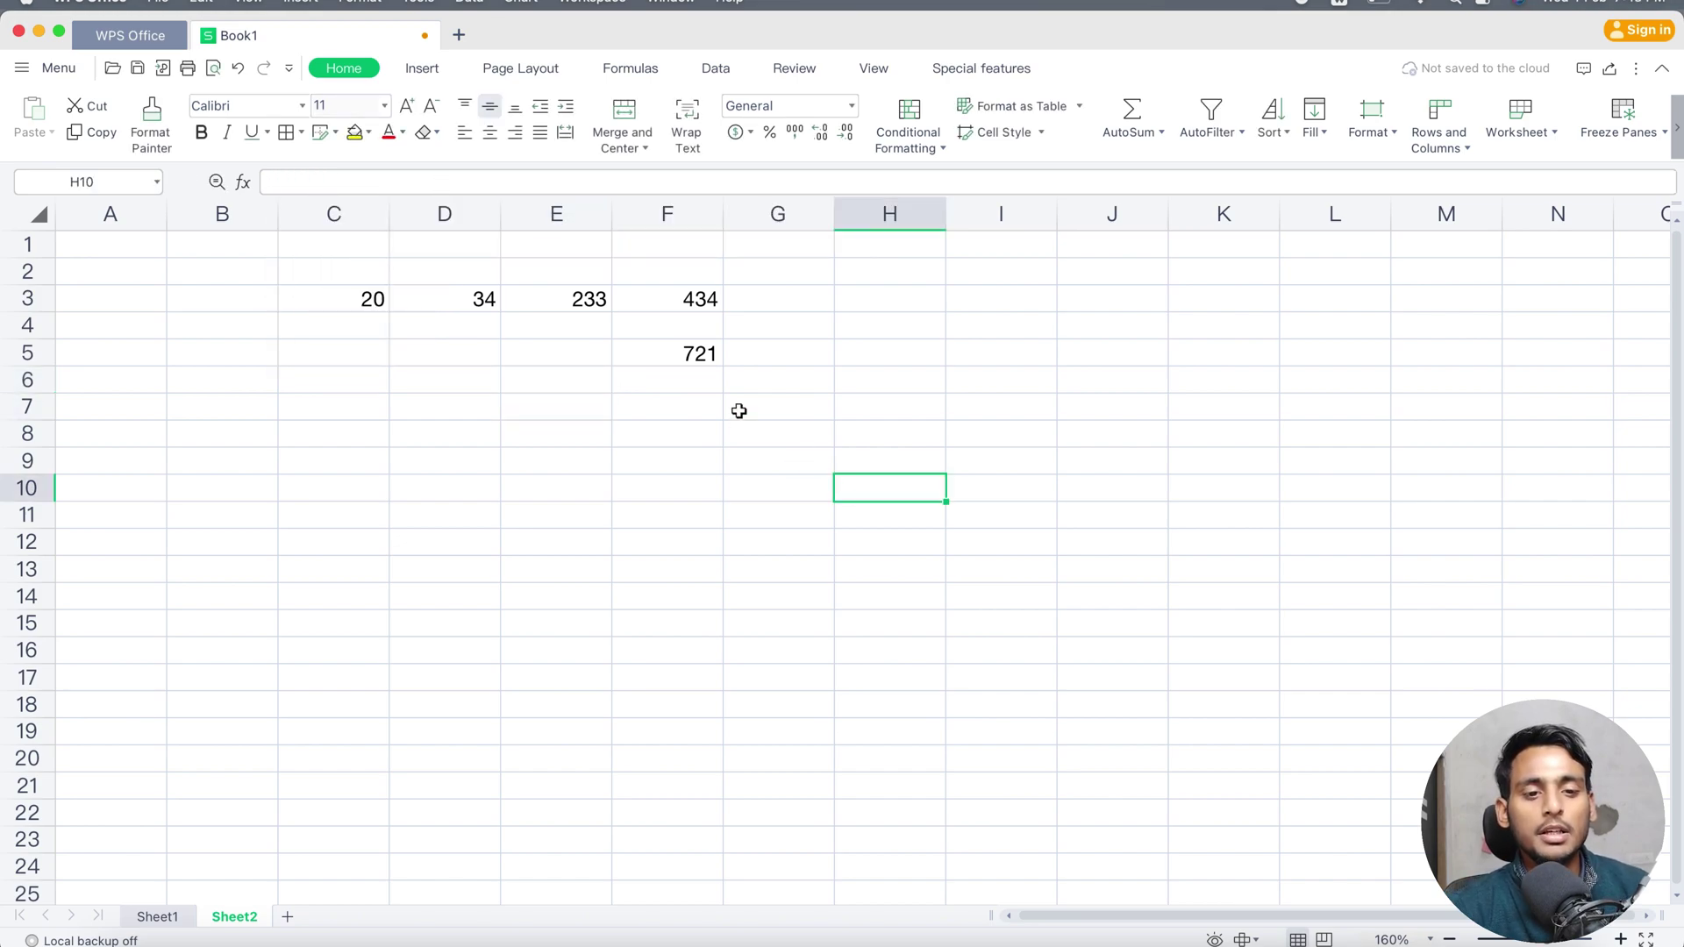
click(435, 347)
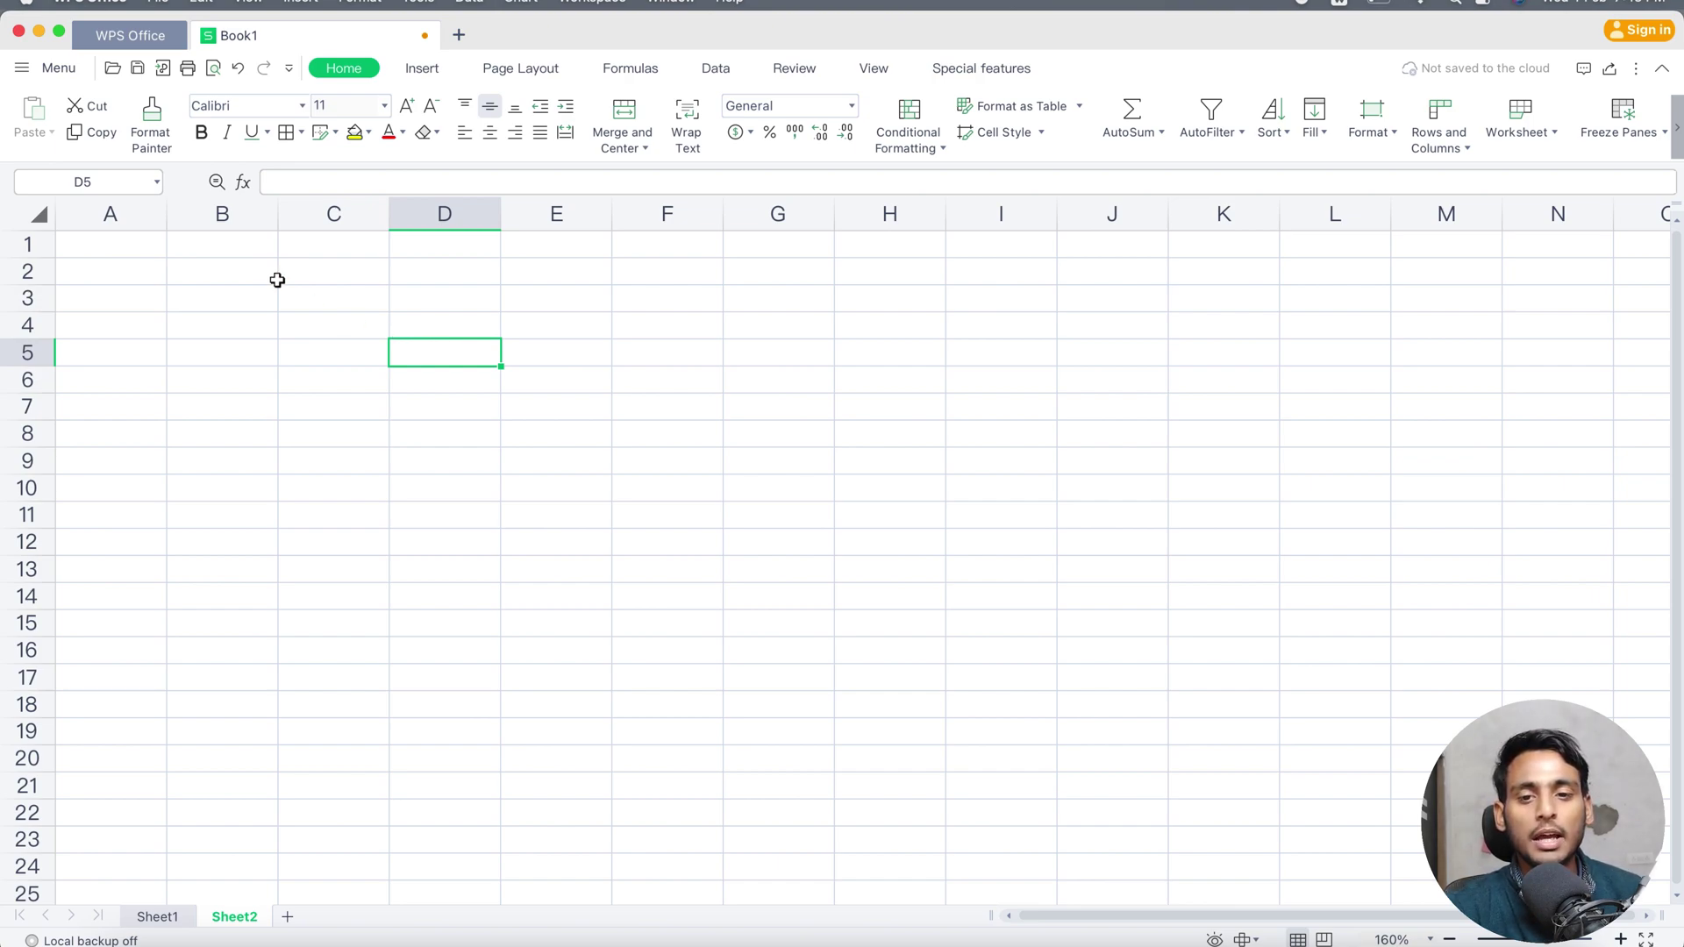
- Enter the numbers 34, 23, 12, 54, 65 and 32 down column B in cells B1 to B6
click(228, 252)
text(34)
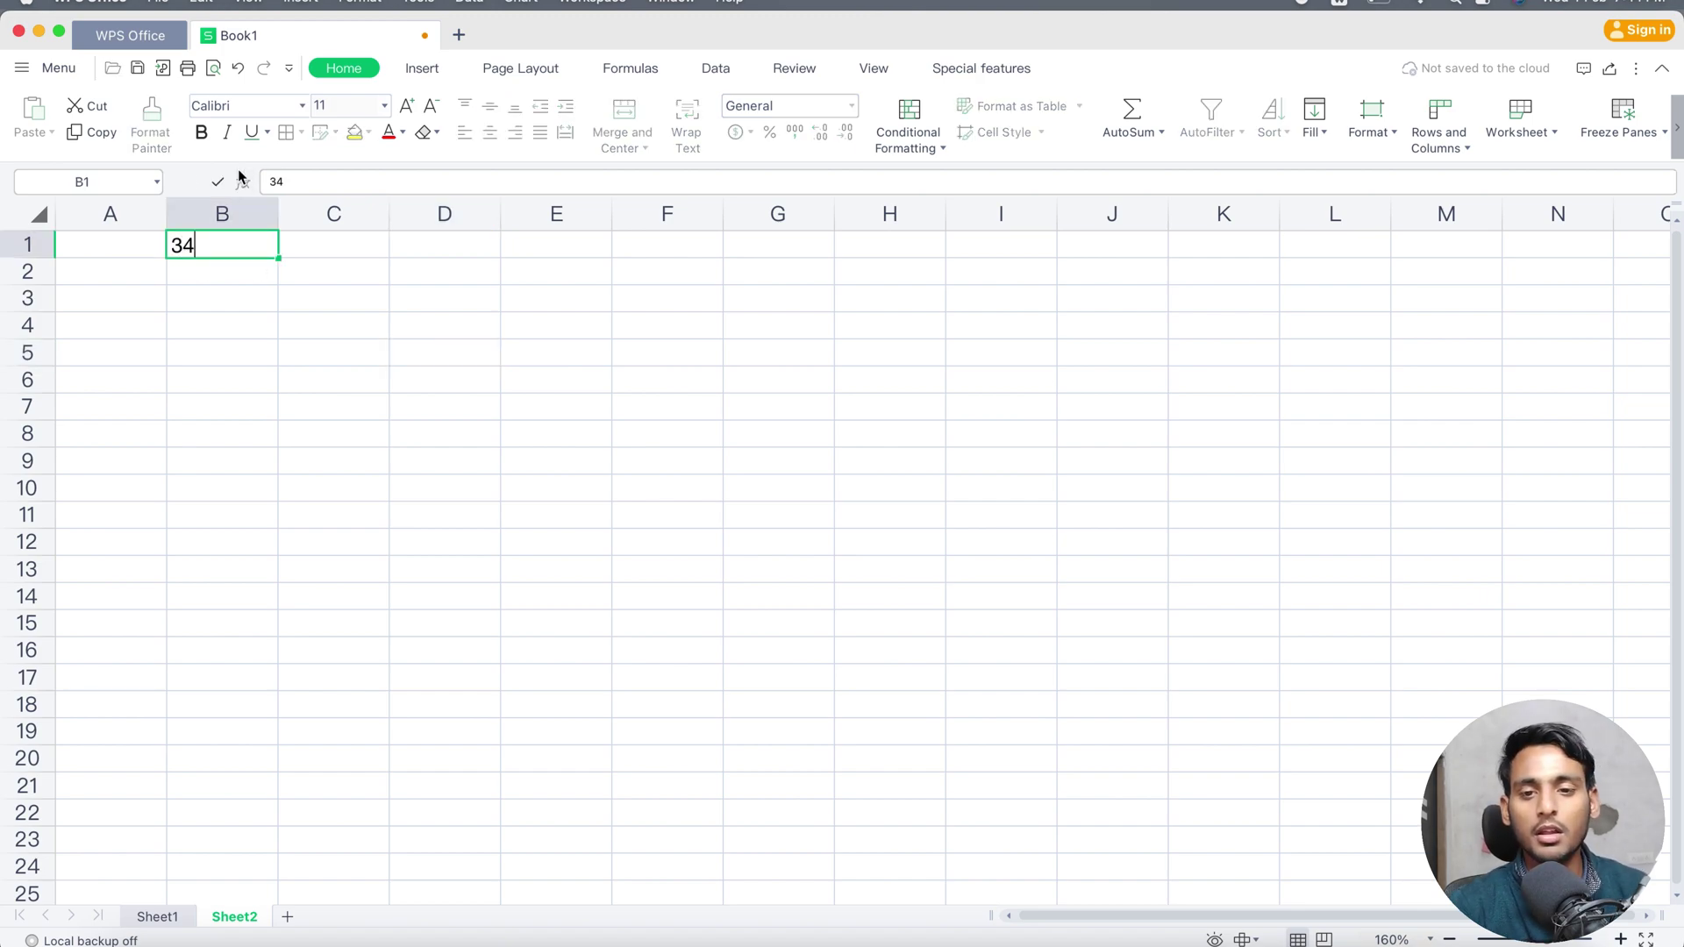
key(Return)
text(23)
key(Return)
text(12)
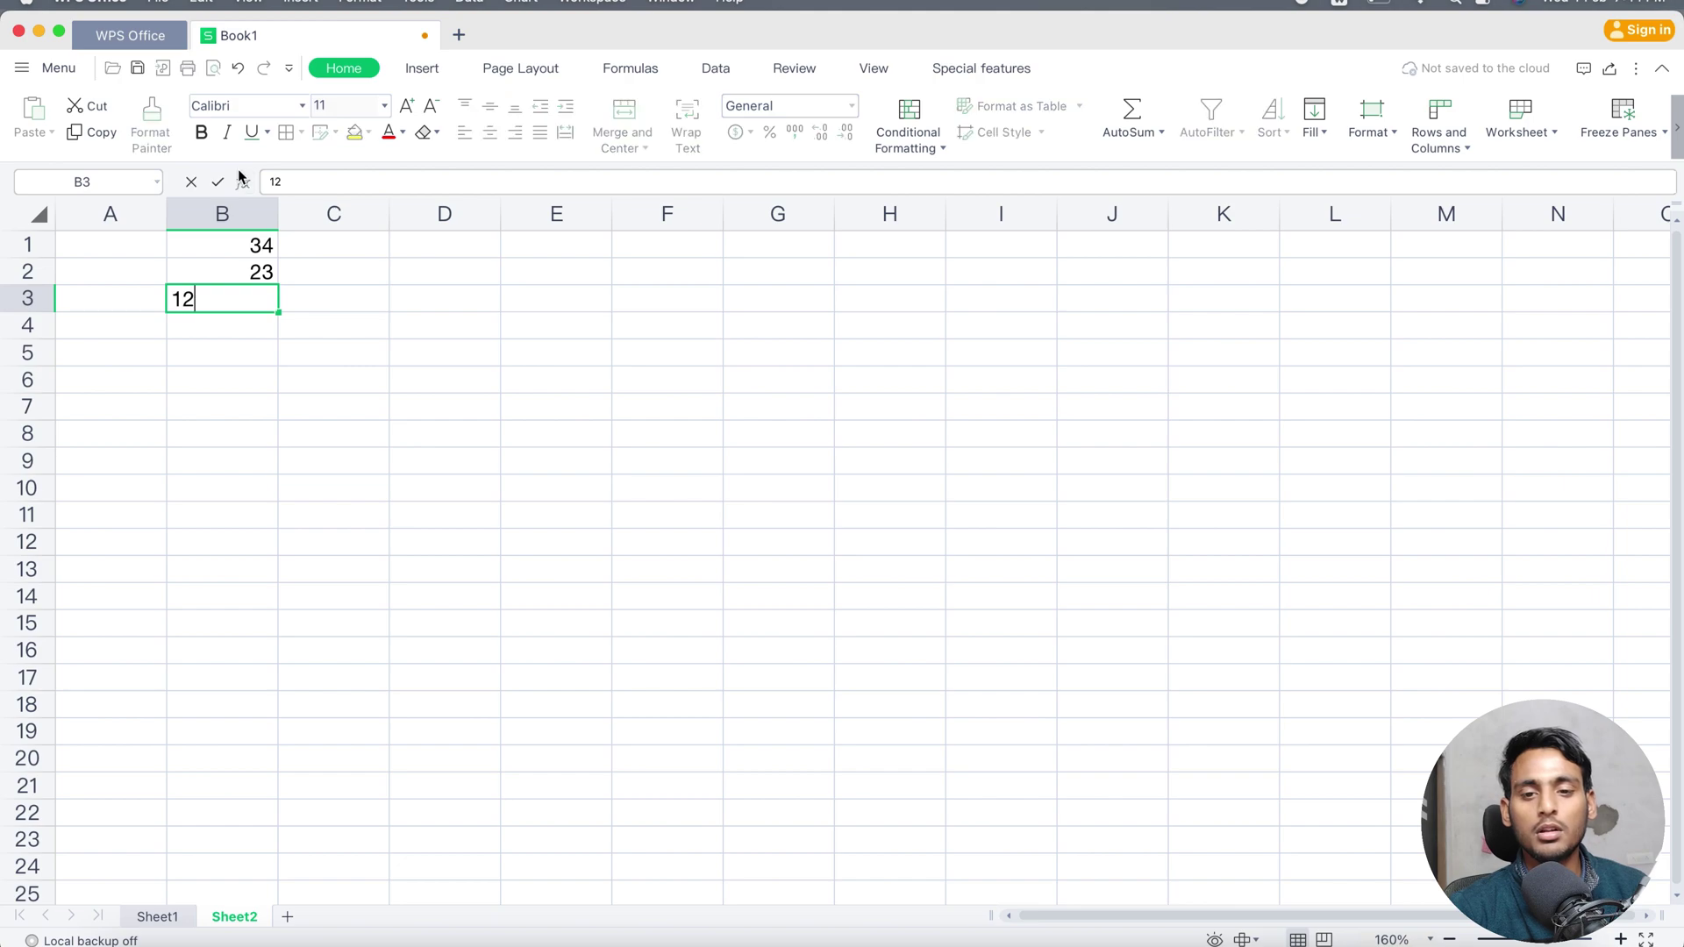
key(Return)
text(54)
key(Return)
text(65)
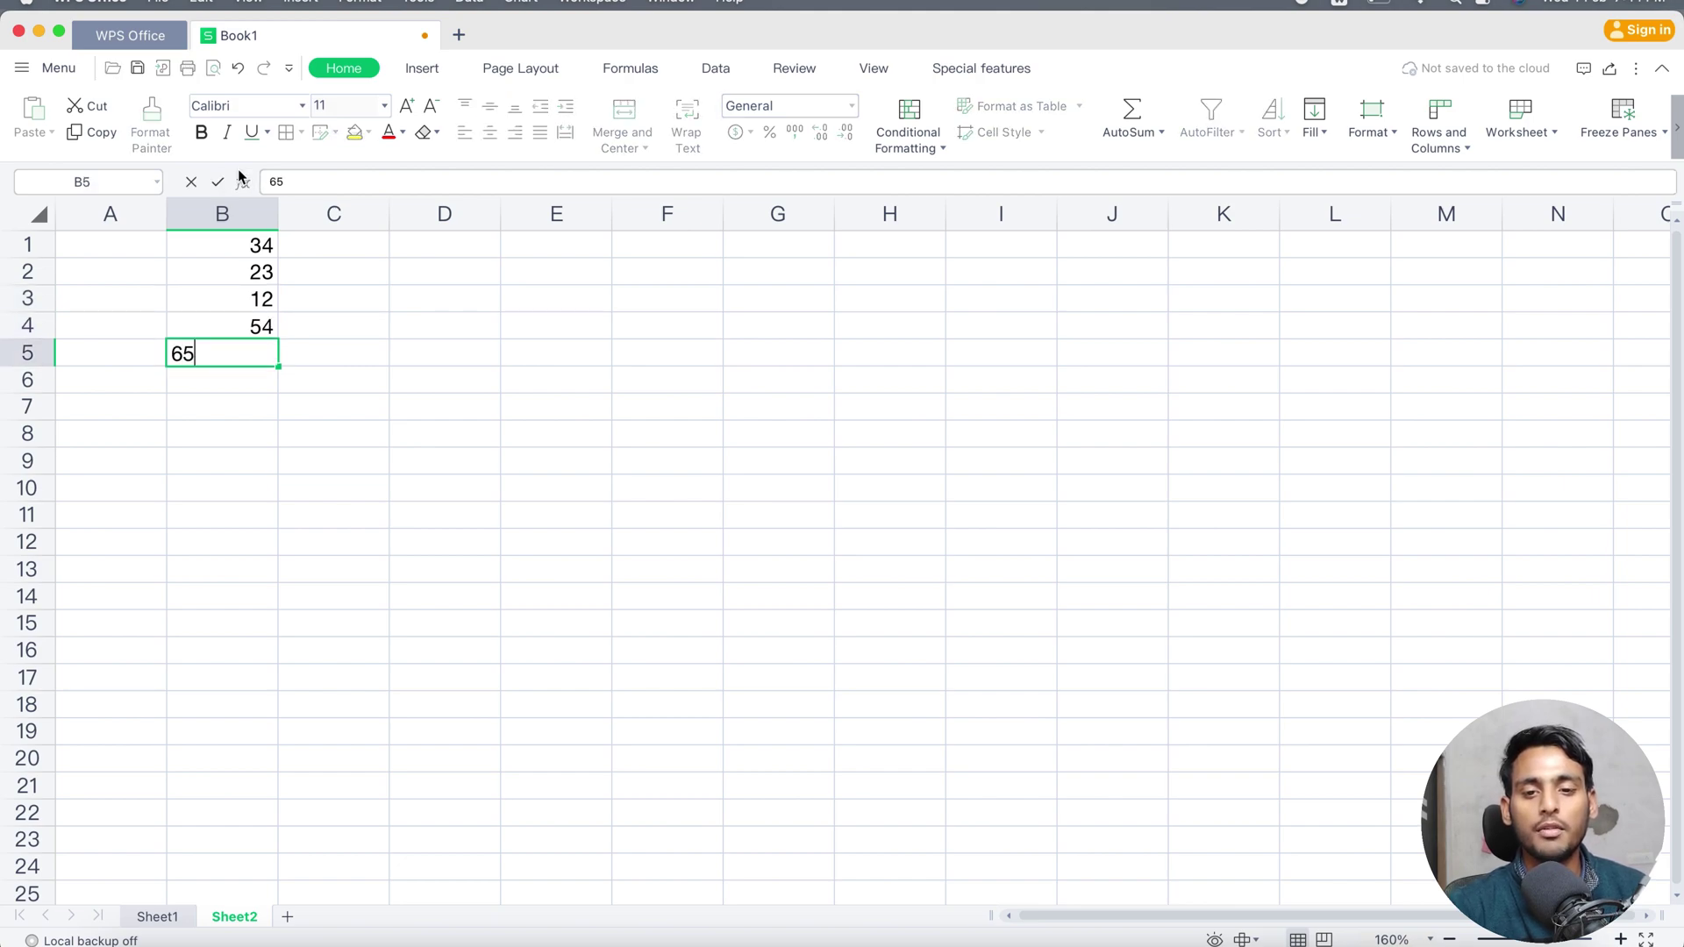
key(Return)
text(32)
key(Return)
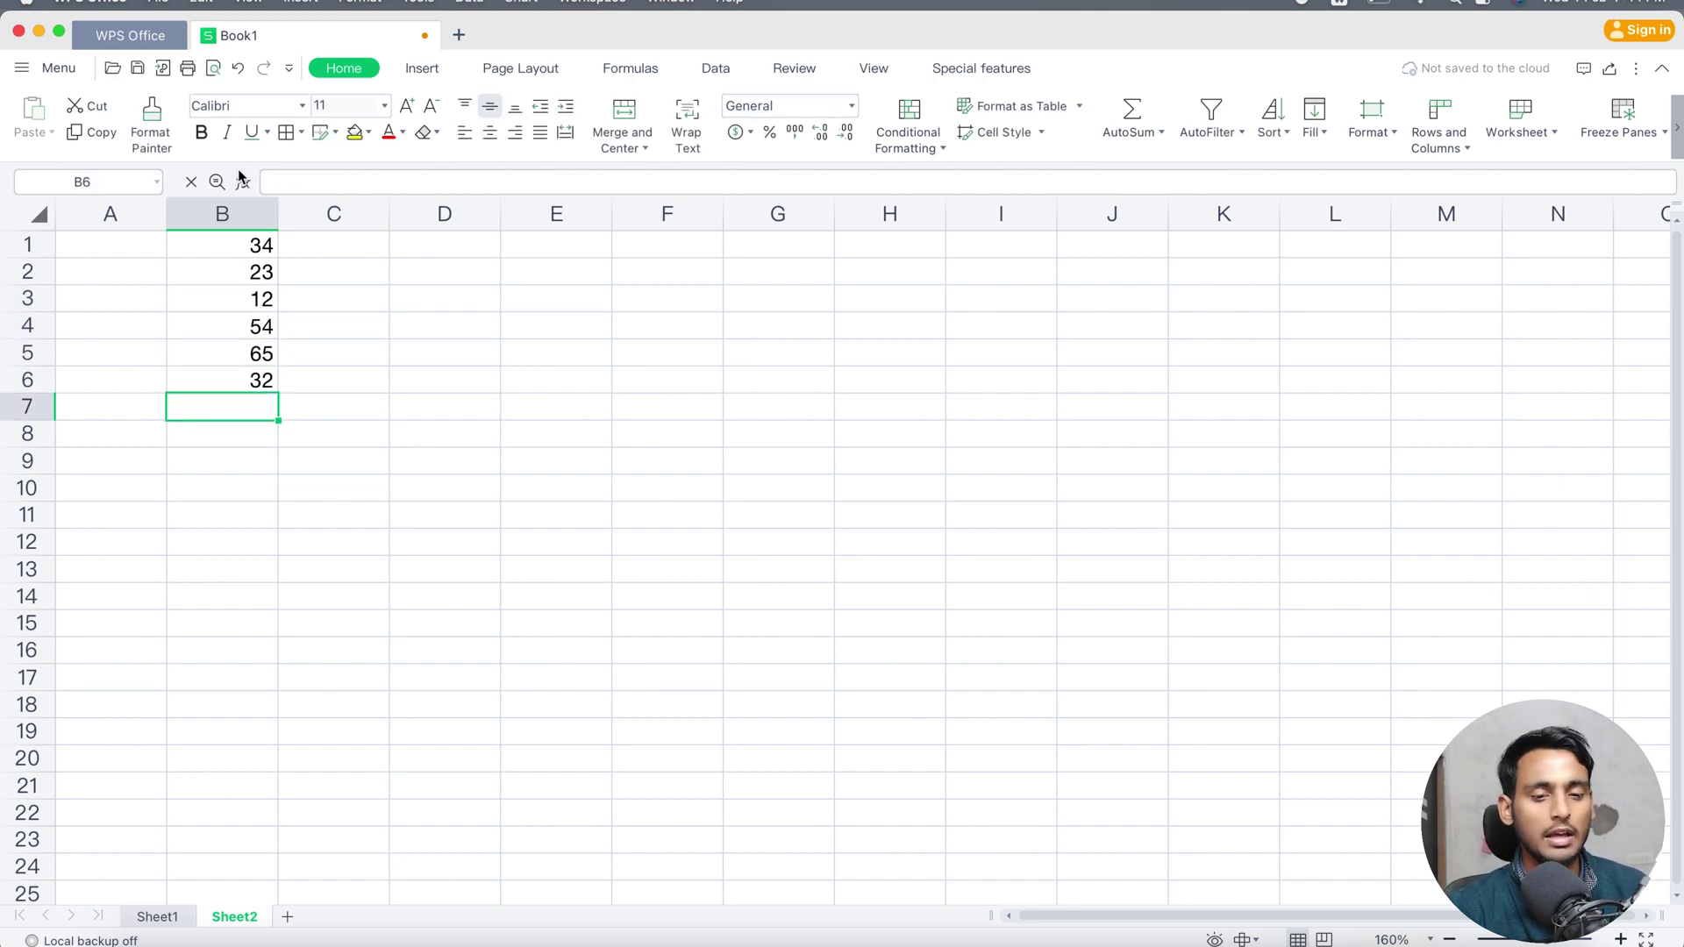
- Enter the formula =count(b1:b6) in cell C8 to count the numbers in column B
key(Down)
key(Right)
text(=sum)
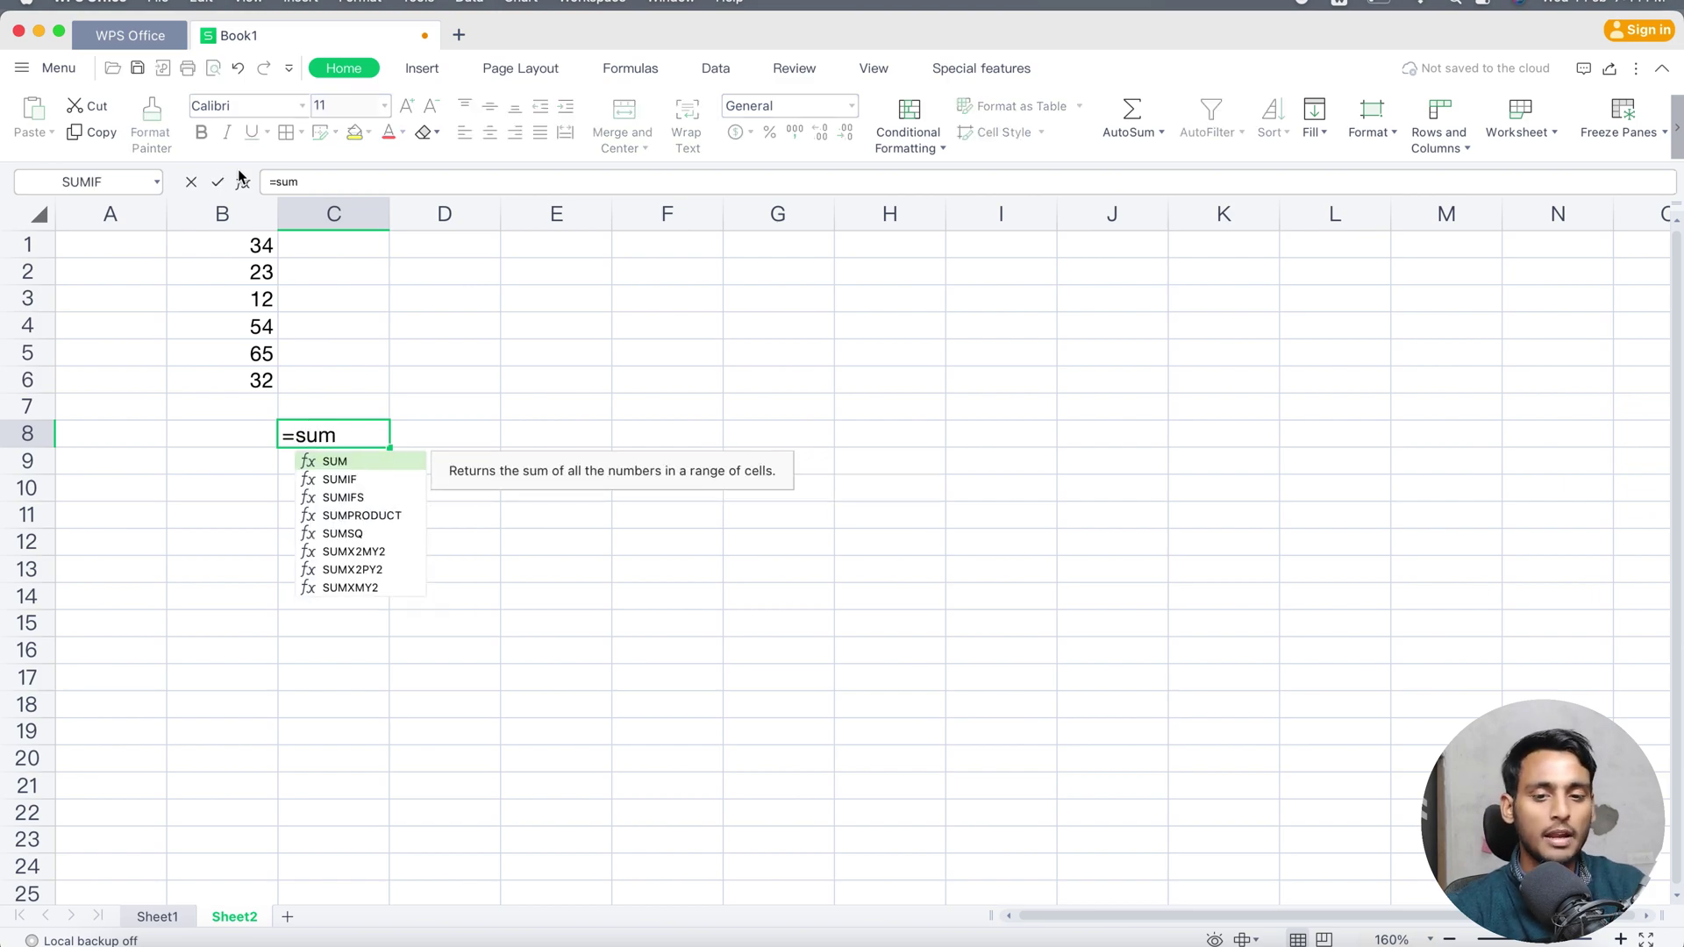
key(BackSpace)
key(BackSpace)
key(BackSpace)
text(coun)
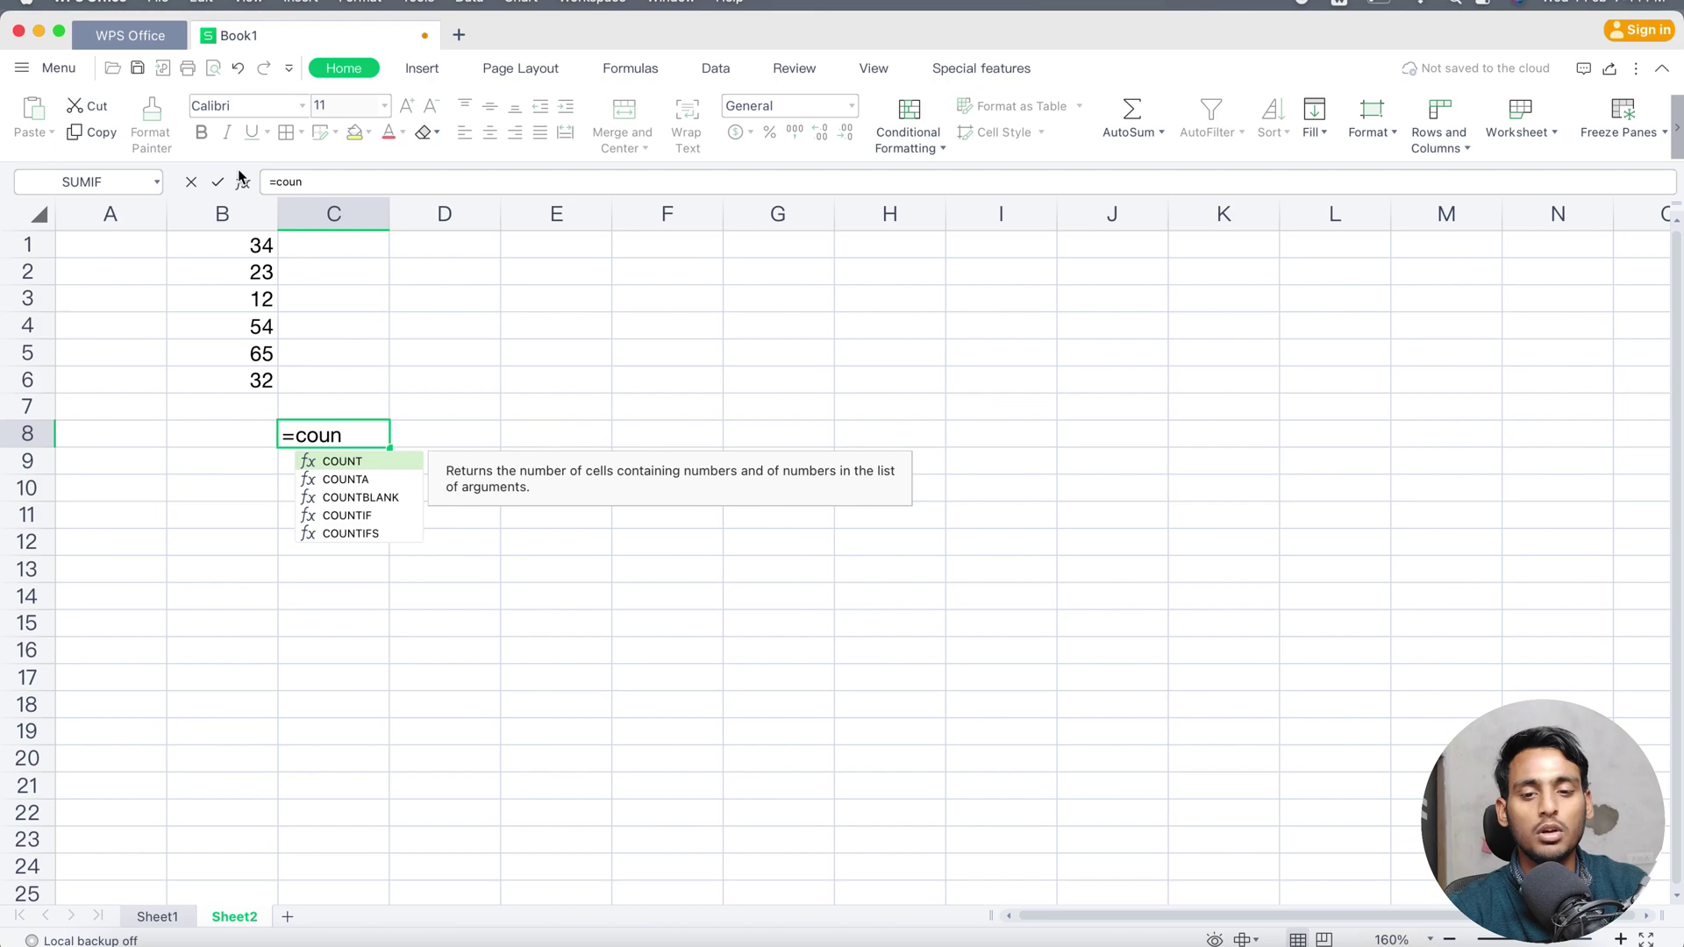
text(t()
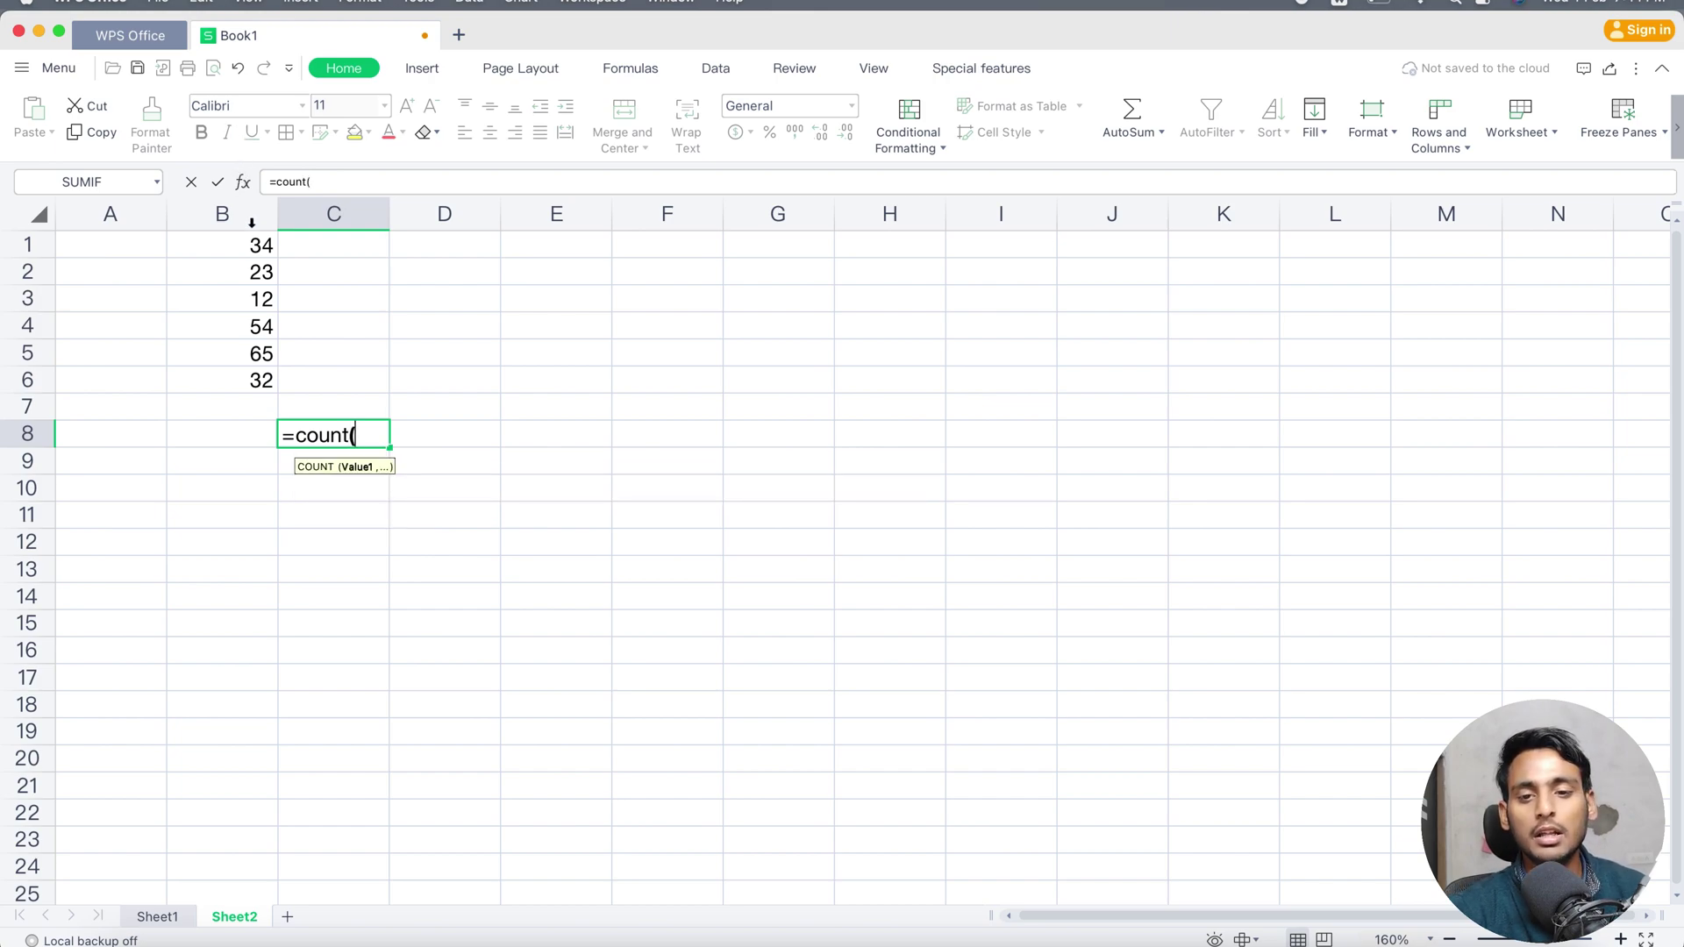
text(b)
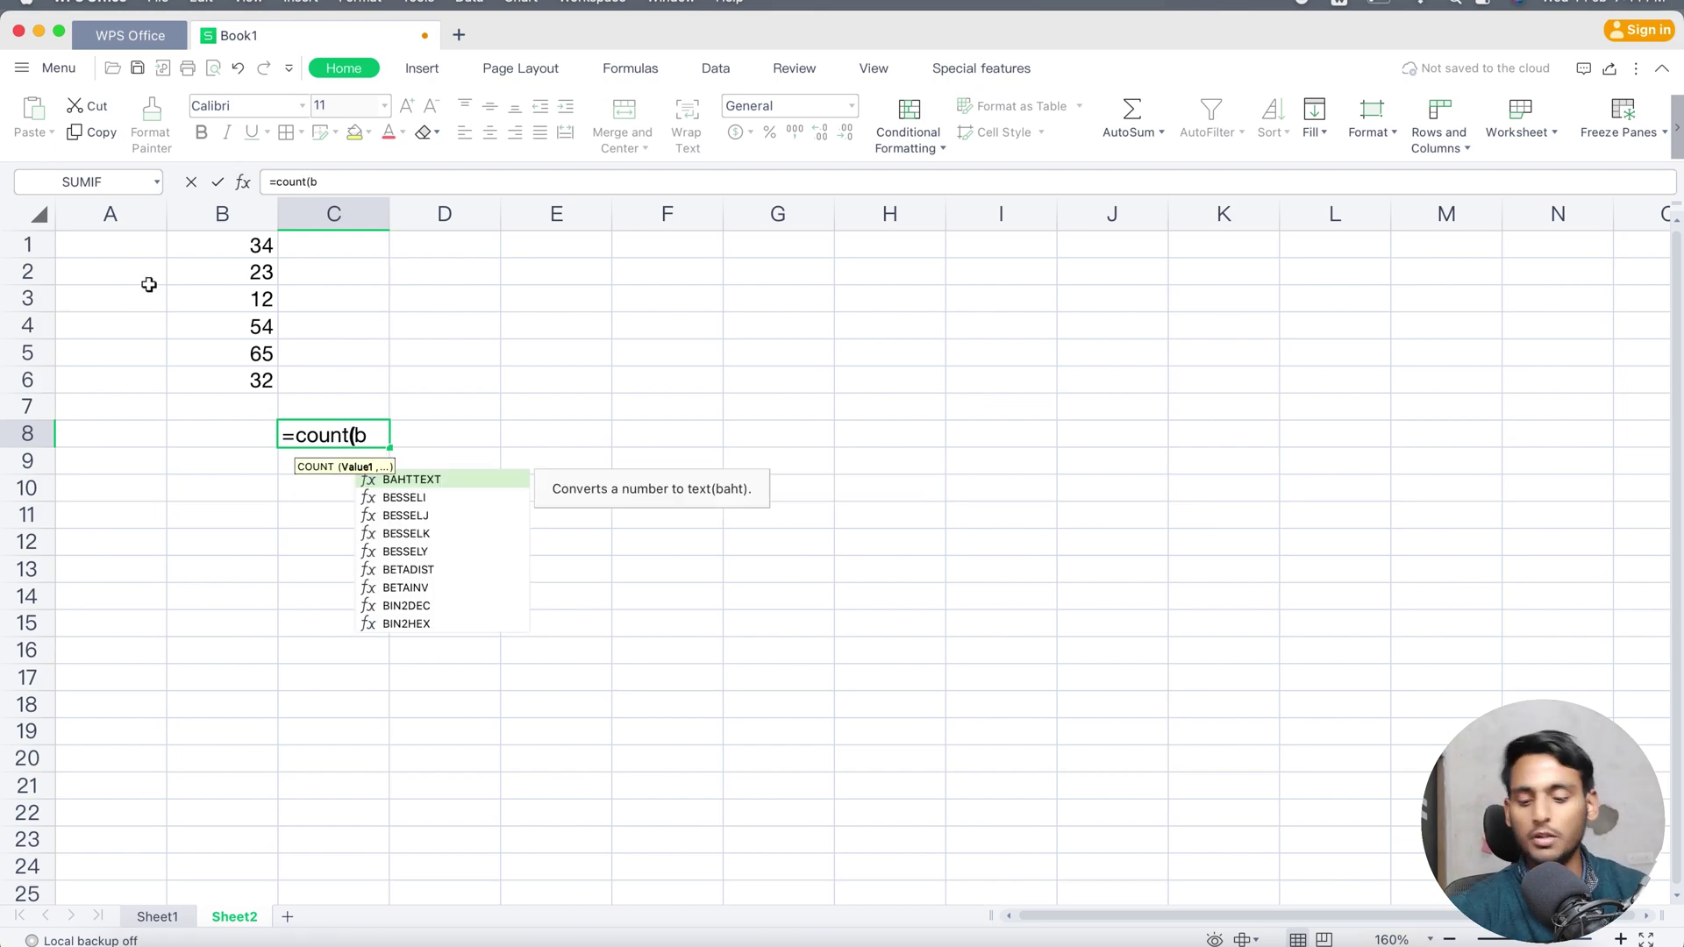
text(1:)
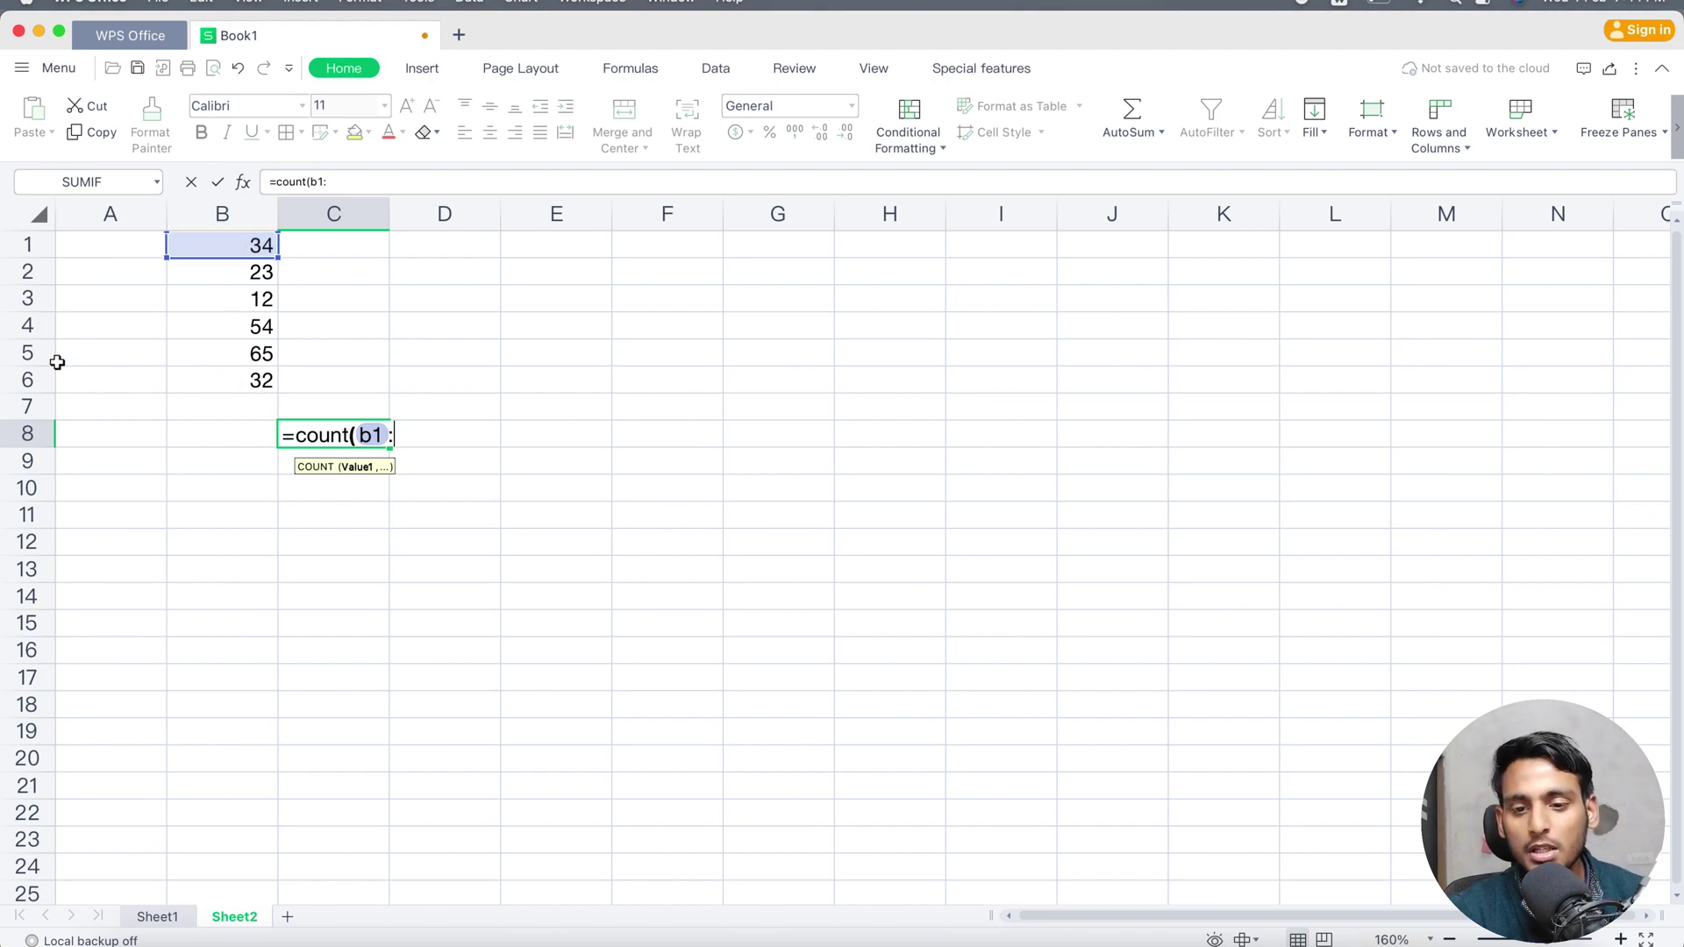
text(b6)
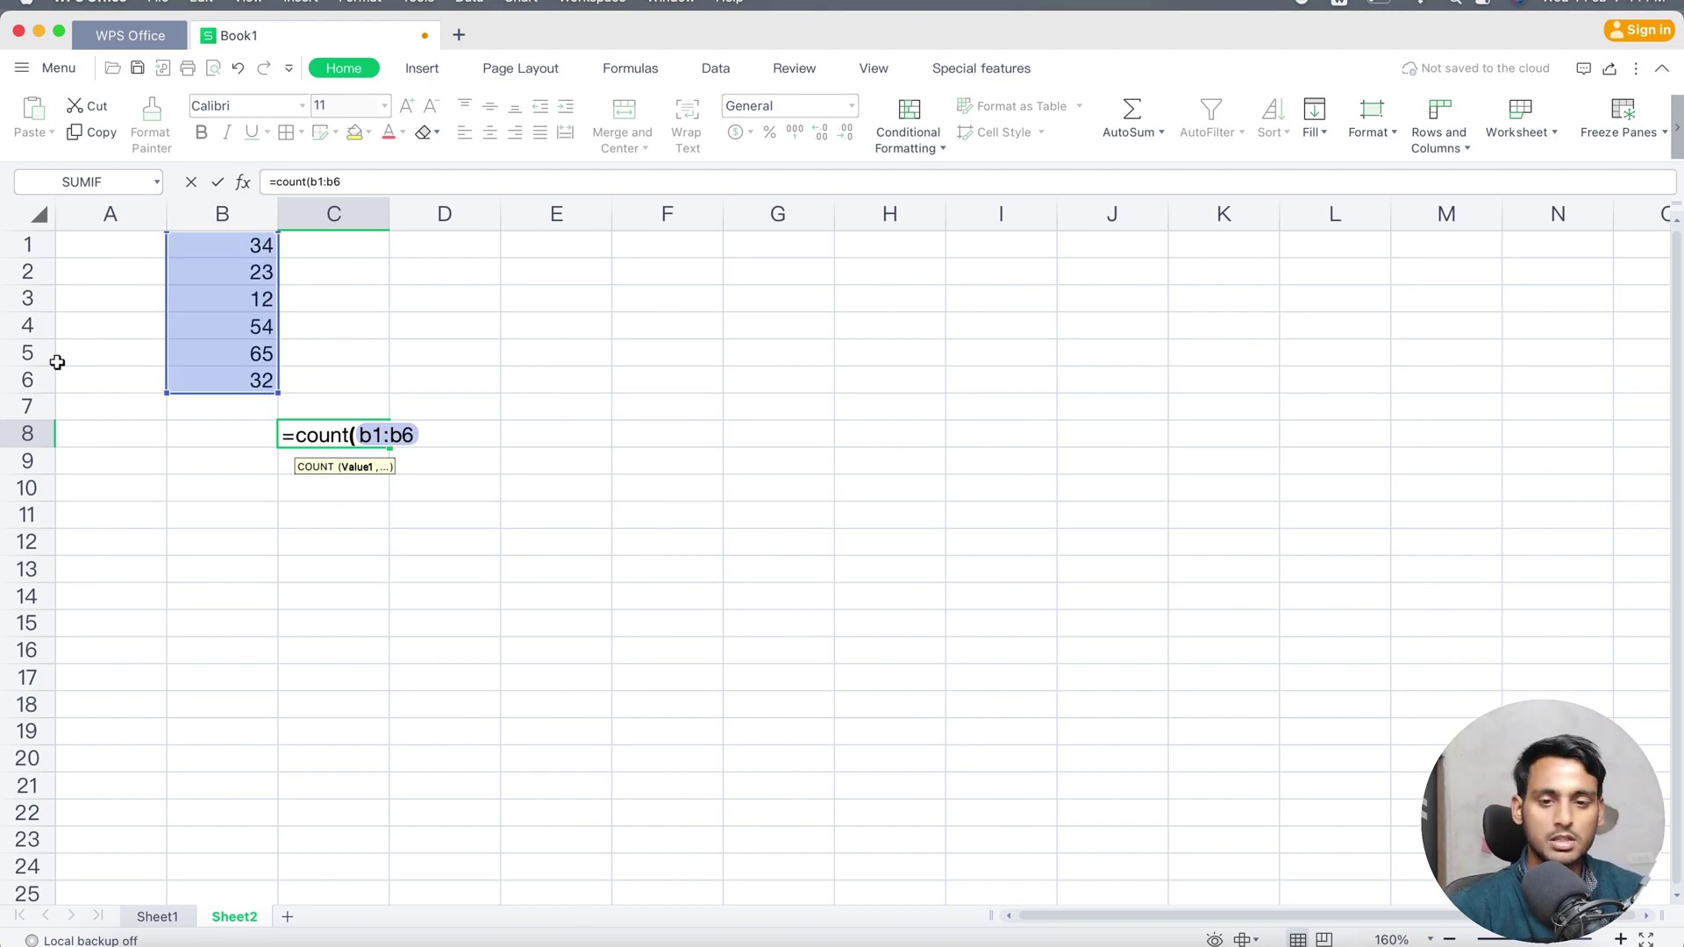
text())
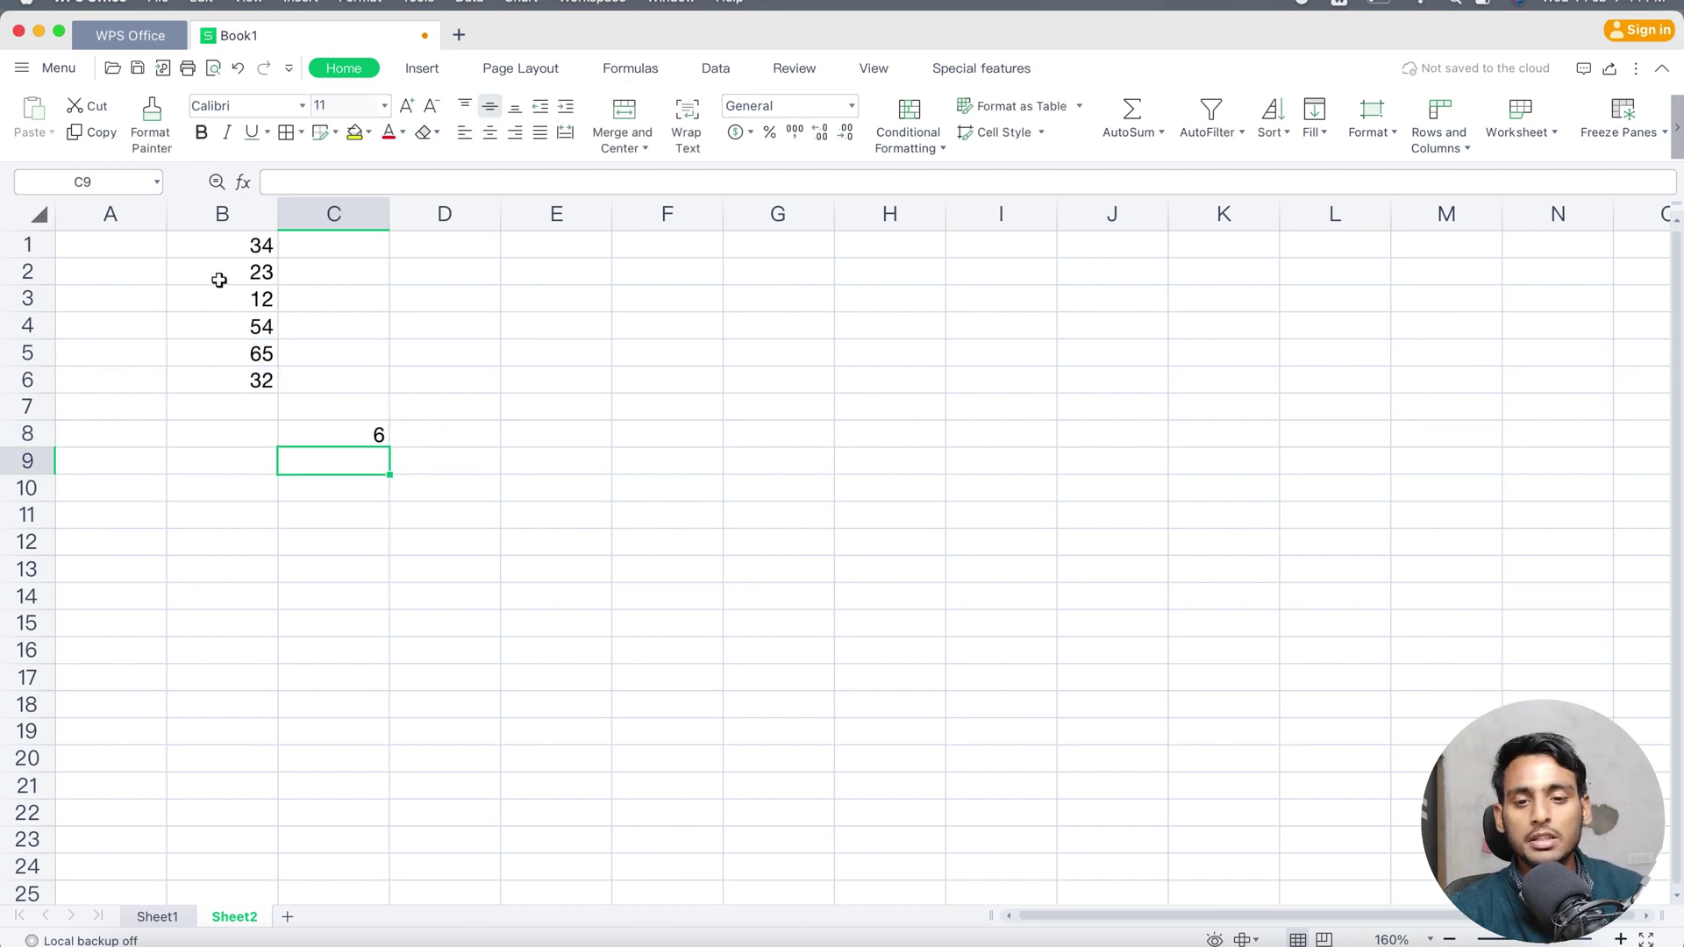
- Go through cells B1 to B6 one by one to check the counted numbers
click(254, 246)
click(255, 279)
click(254, 300)
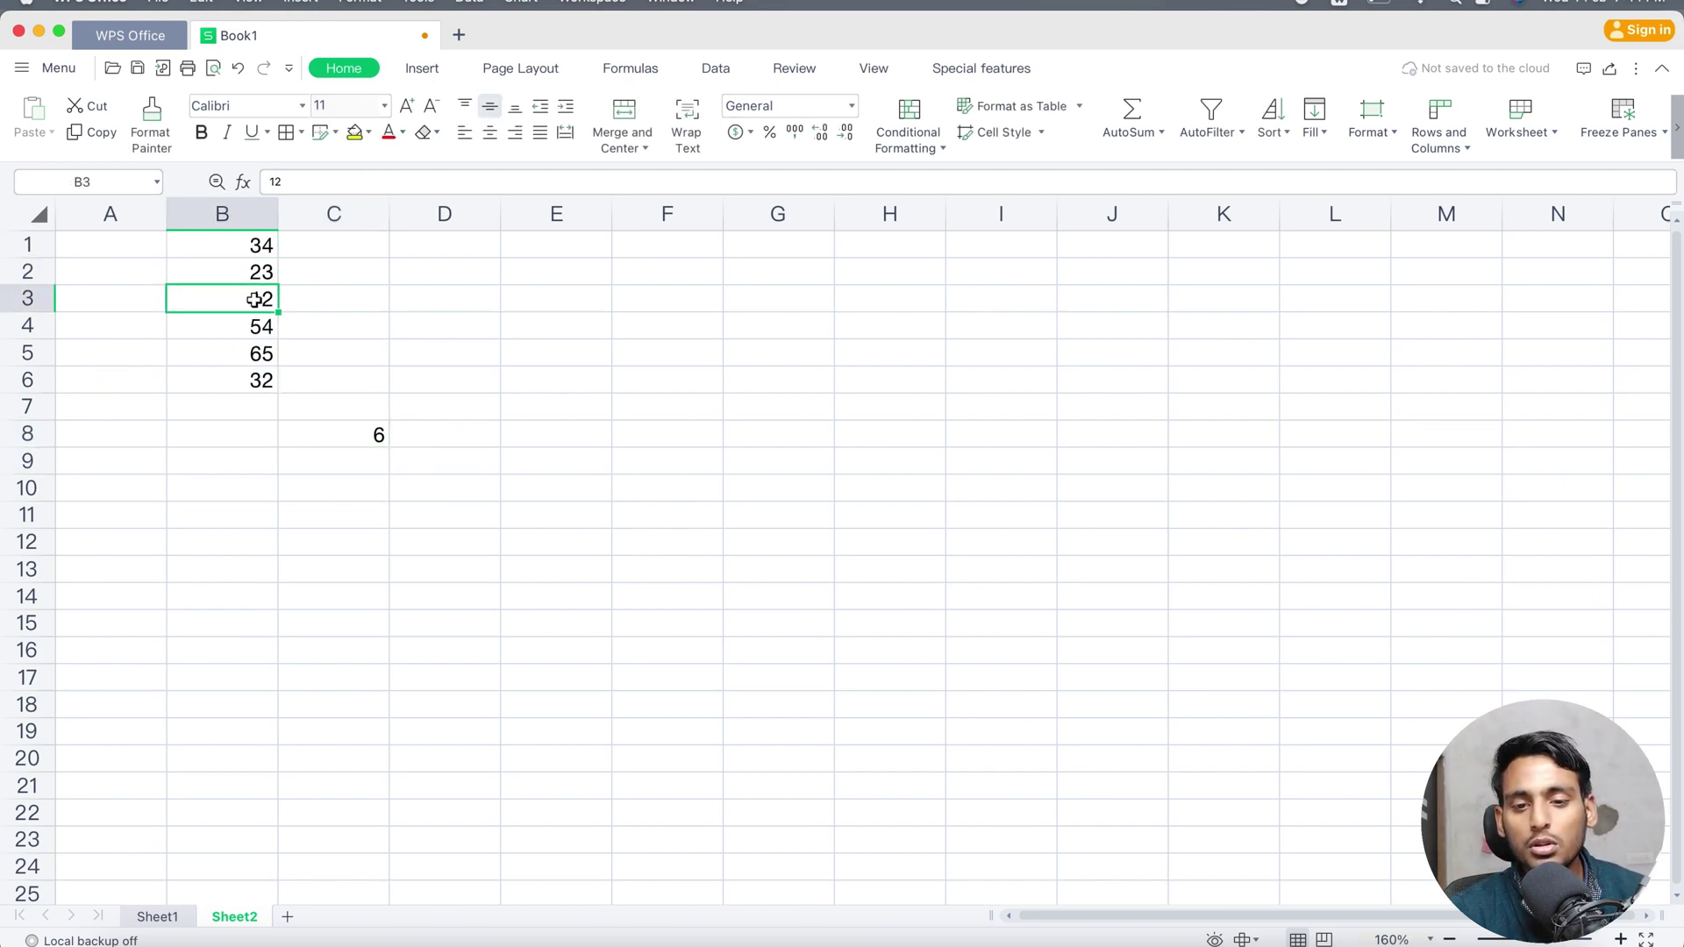
click(256, 328)
click(256, 356)
click(259, 379)
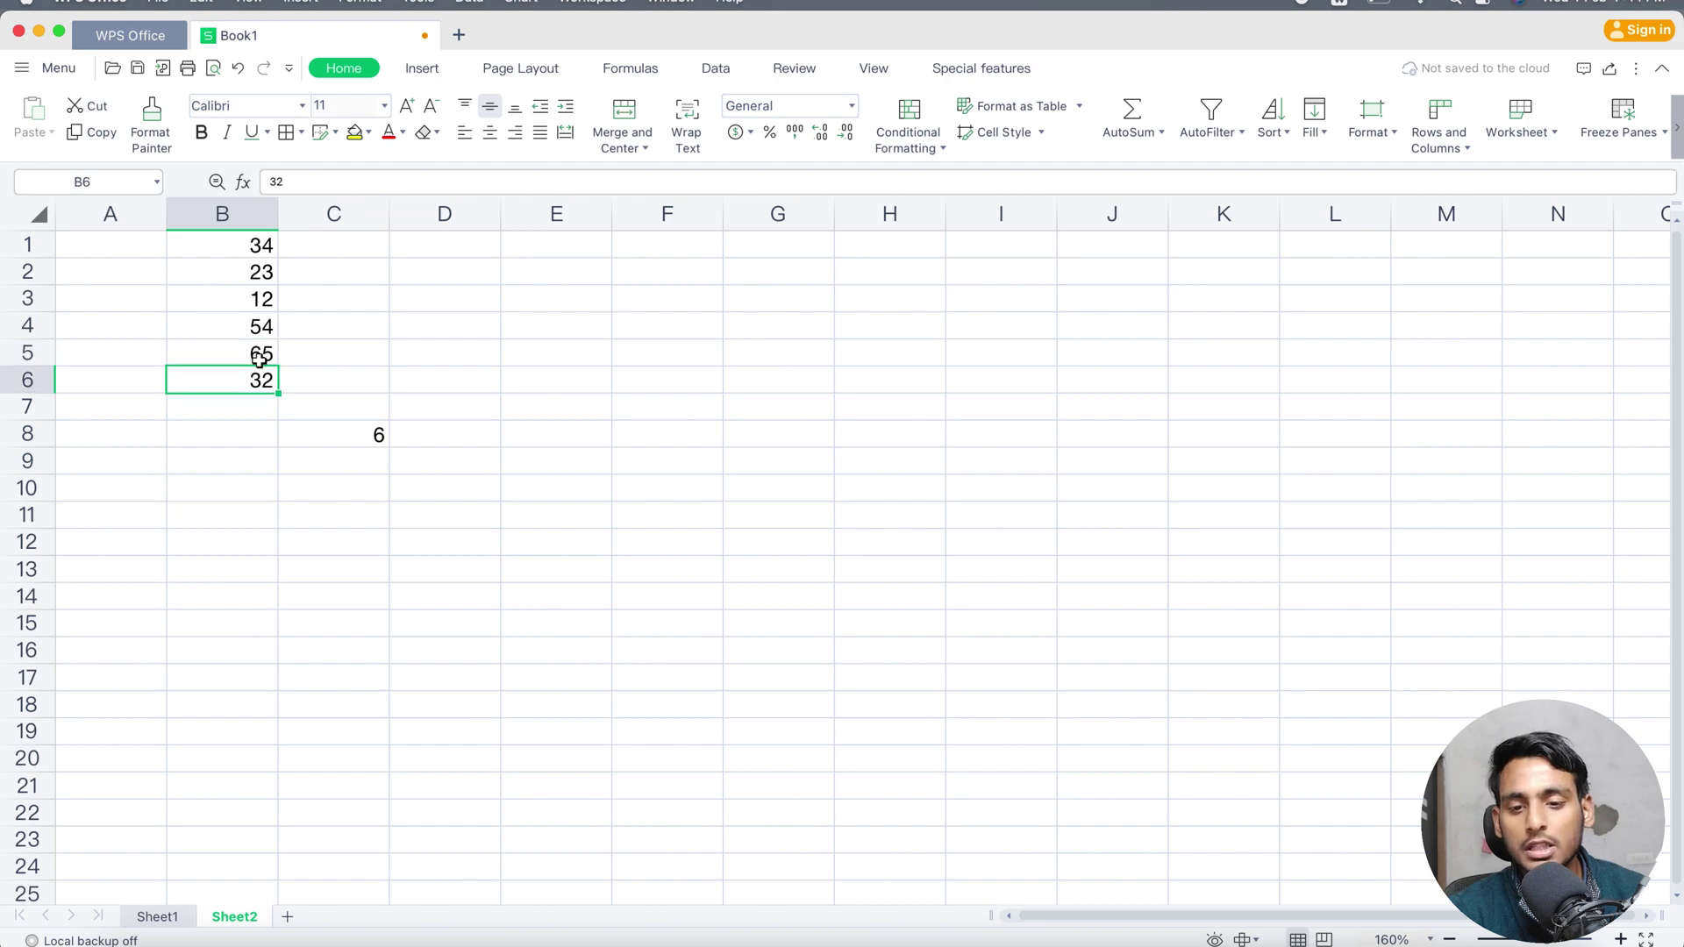
- Clear the value from cell B3 to test the COUNT formula with an empty cell
click(265, 303)
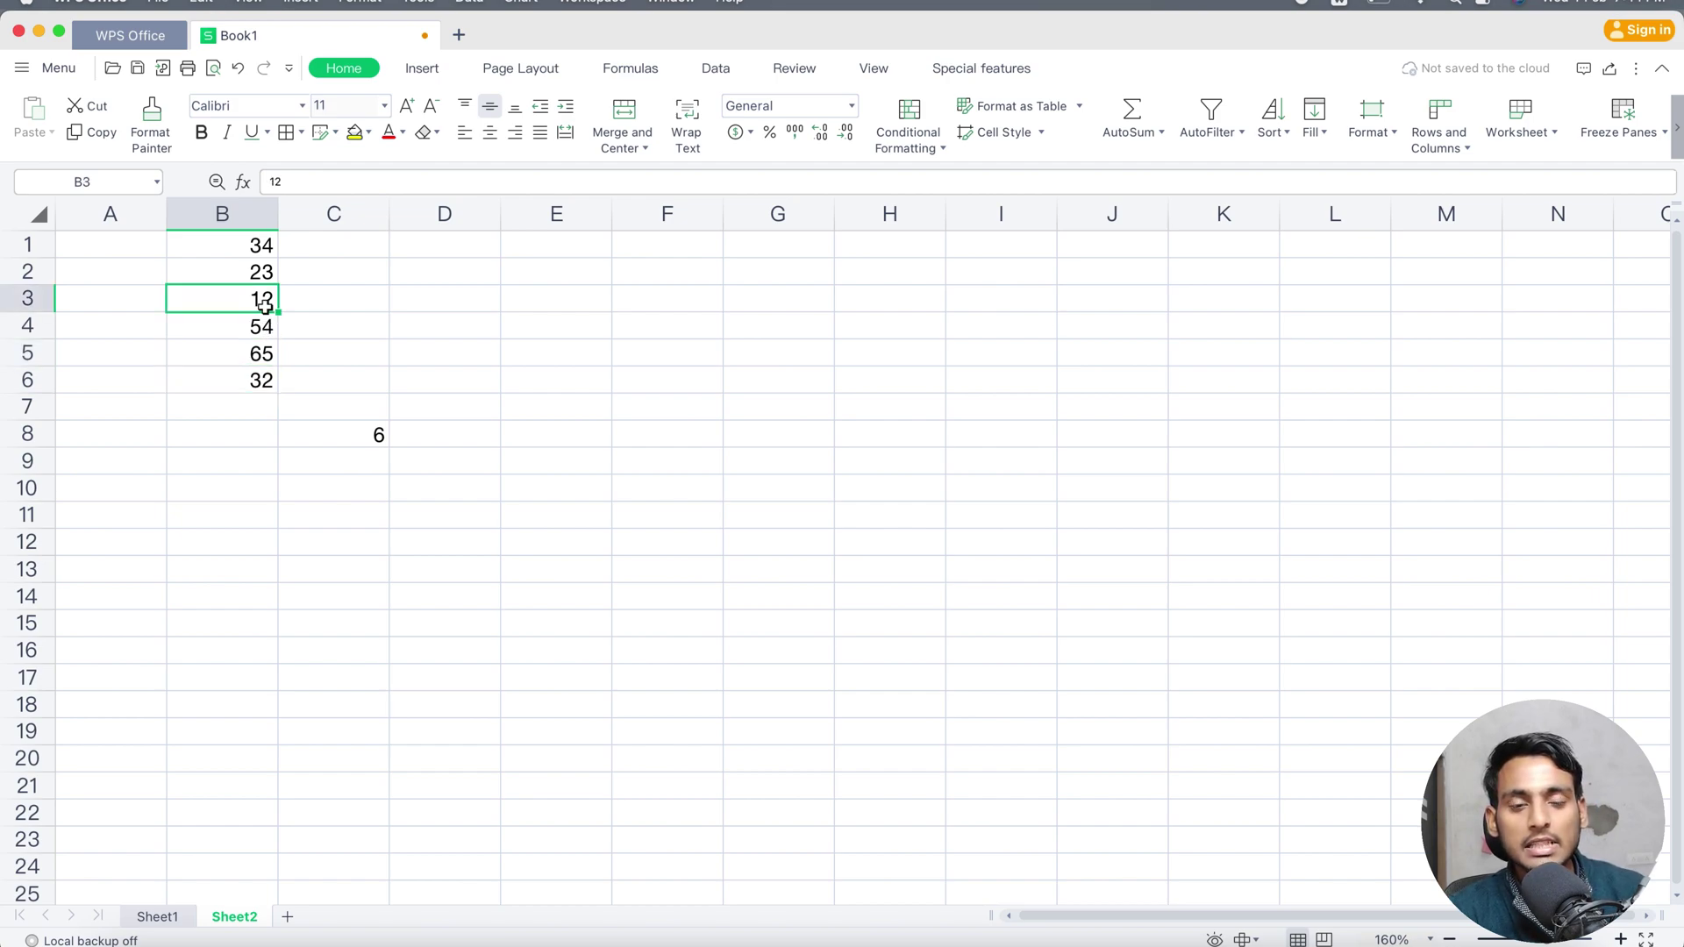
click(333, 321)
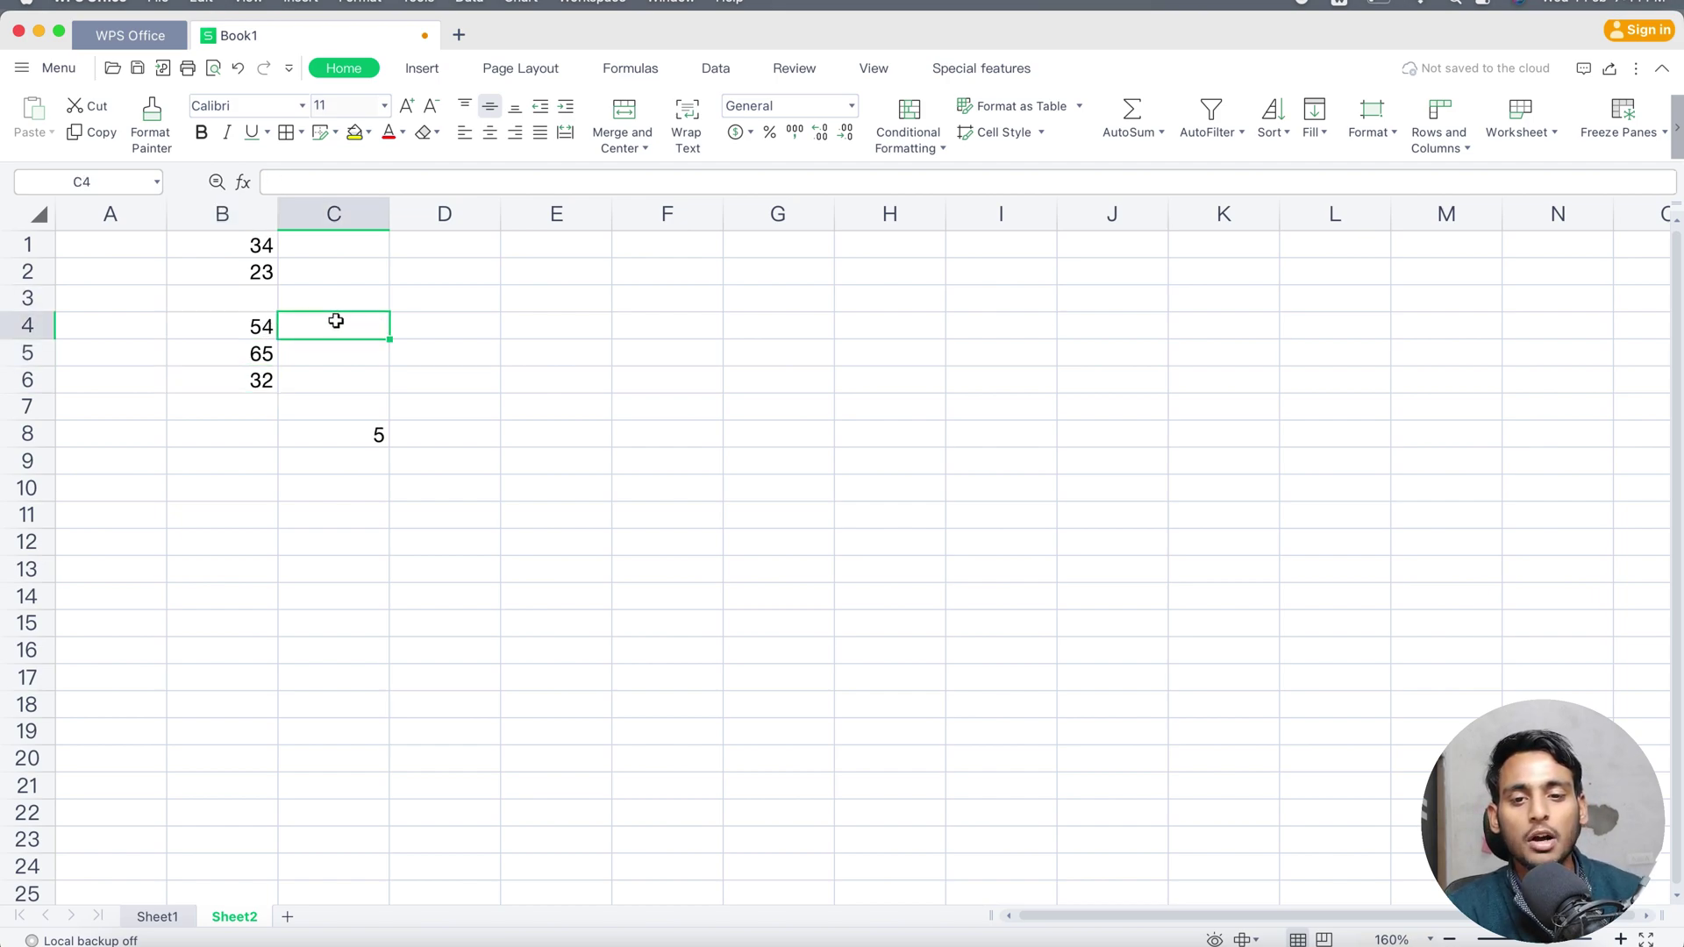
click(268, 301)
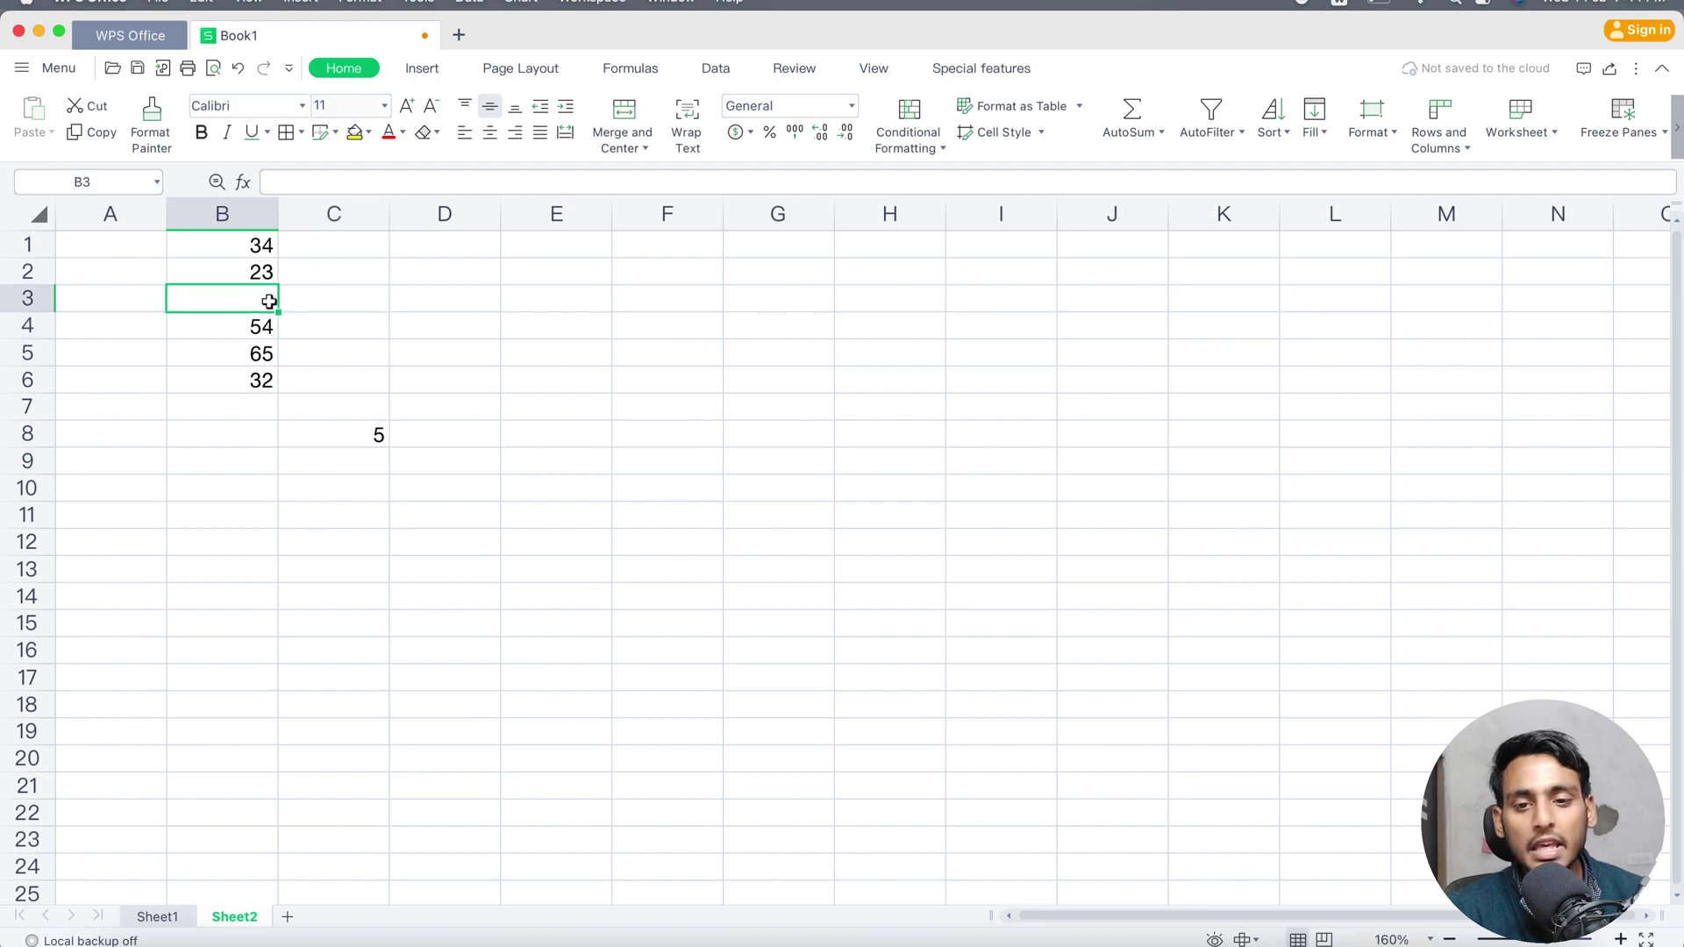
- Enter a person's first name as text in the empty cell B3
click(261, 247)
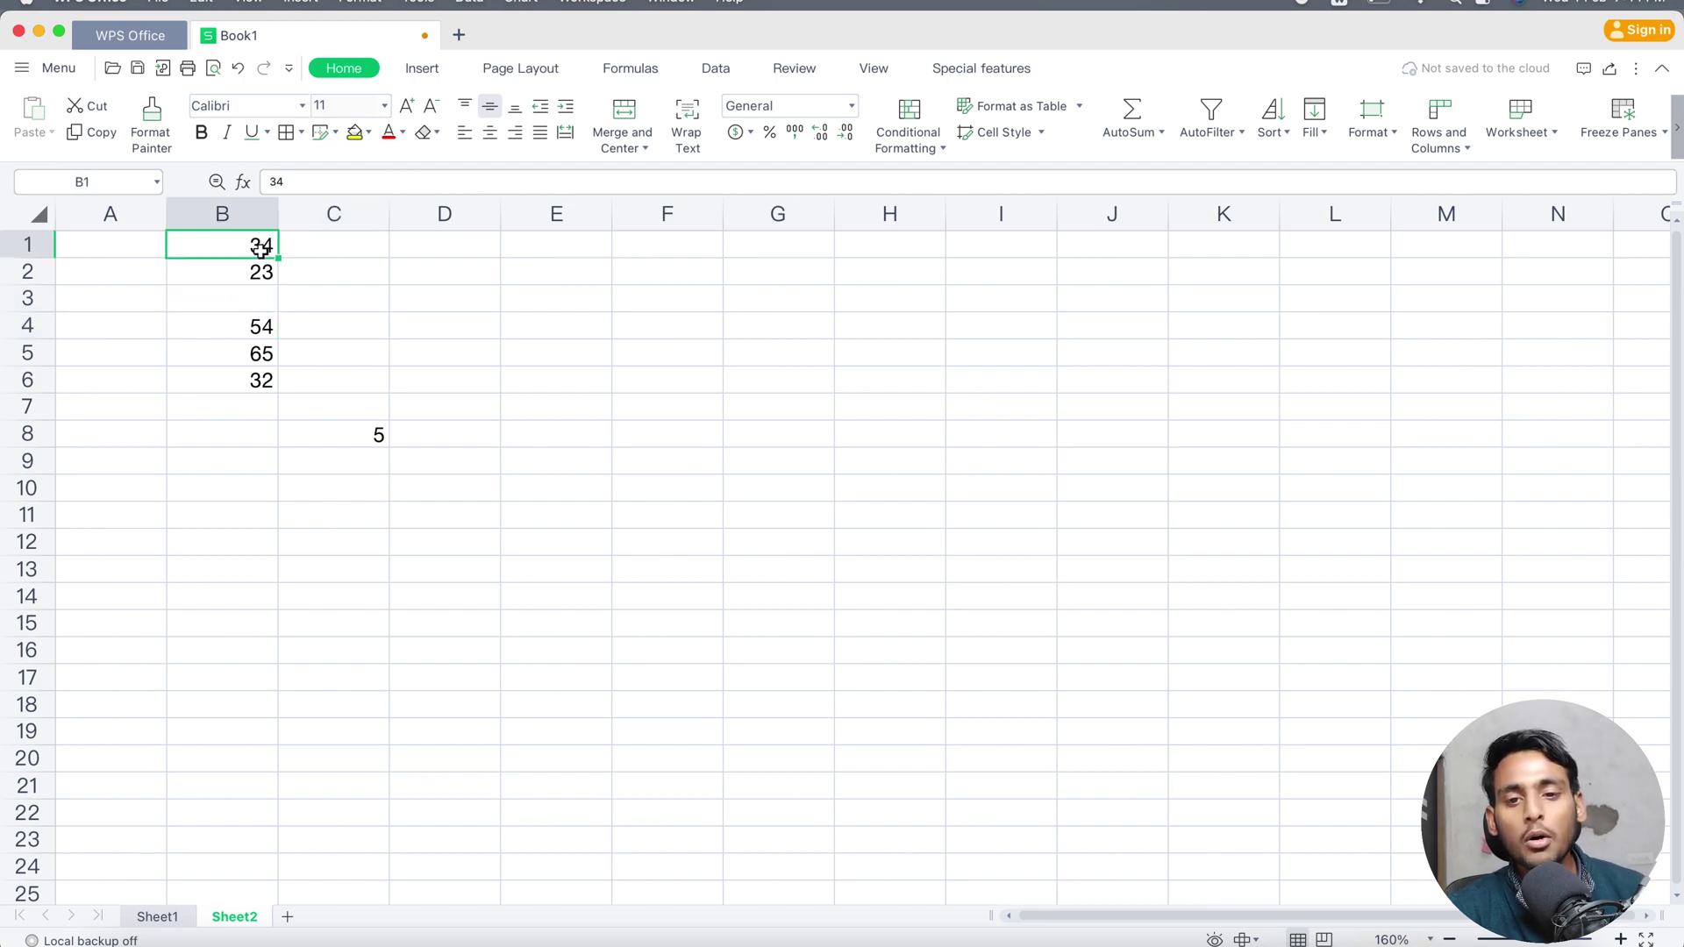
click(266, 383)
click(267, 302)
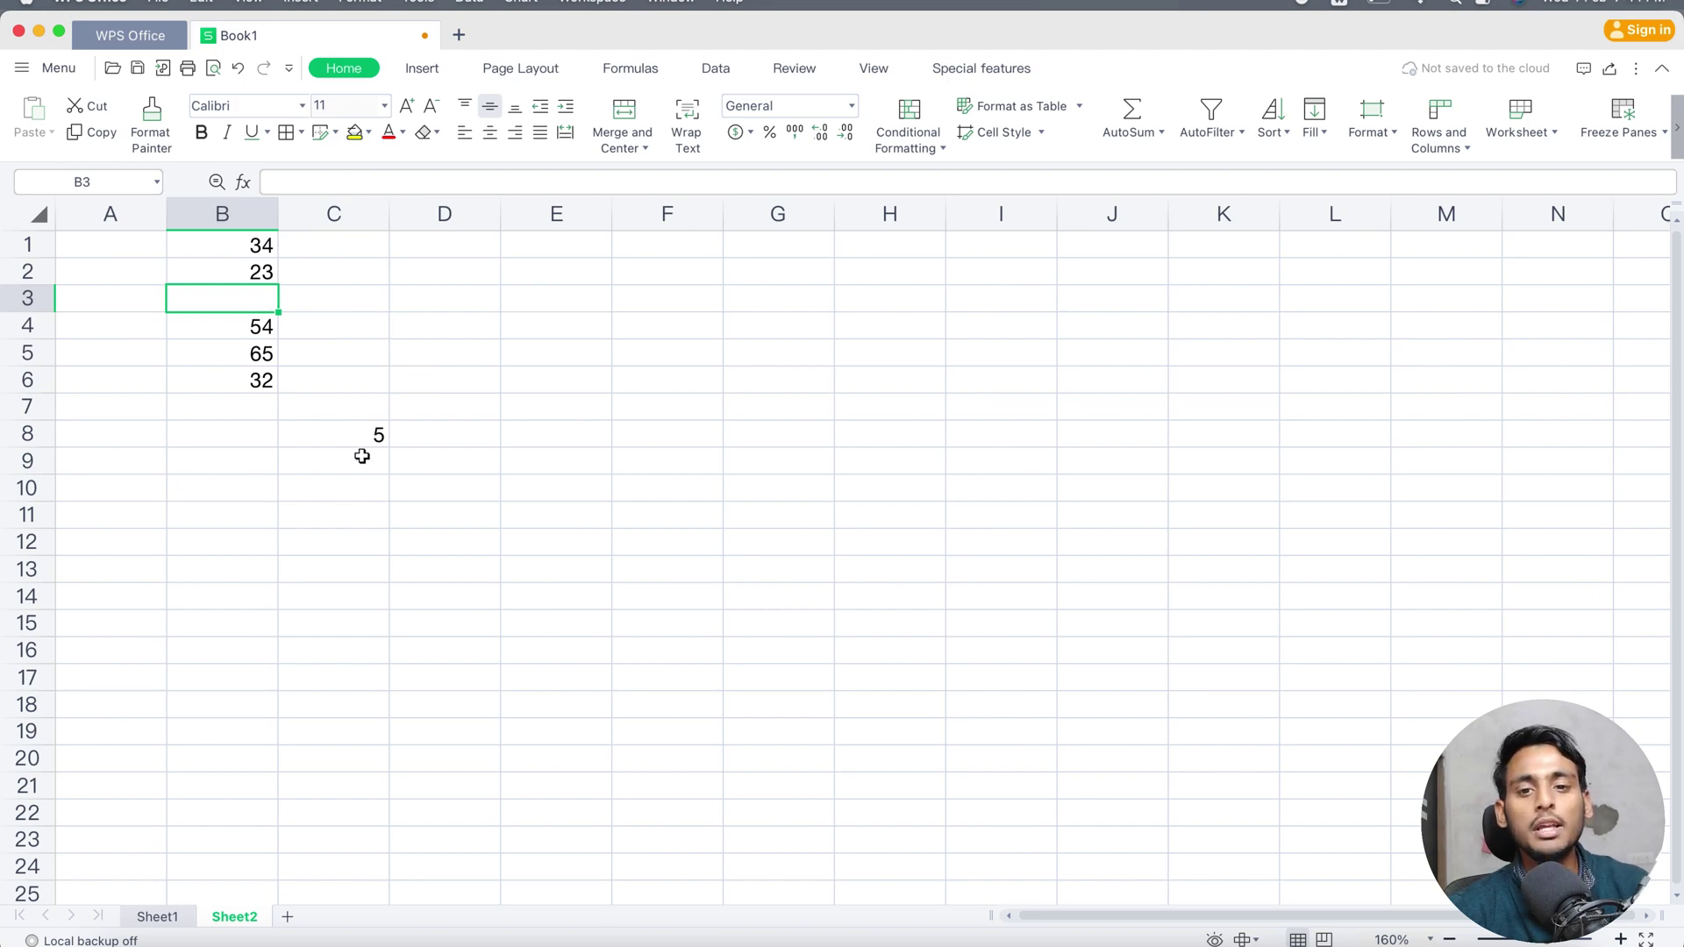
text(Aman)
key(Return)
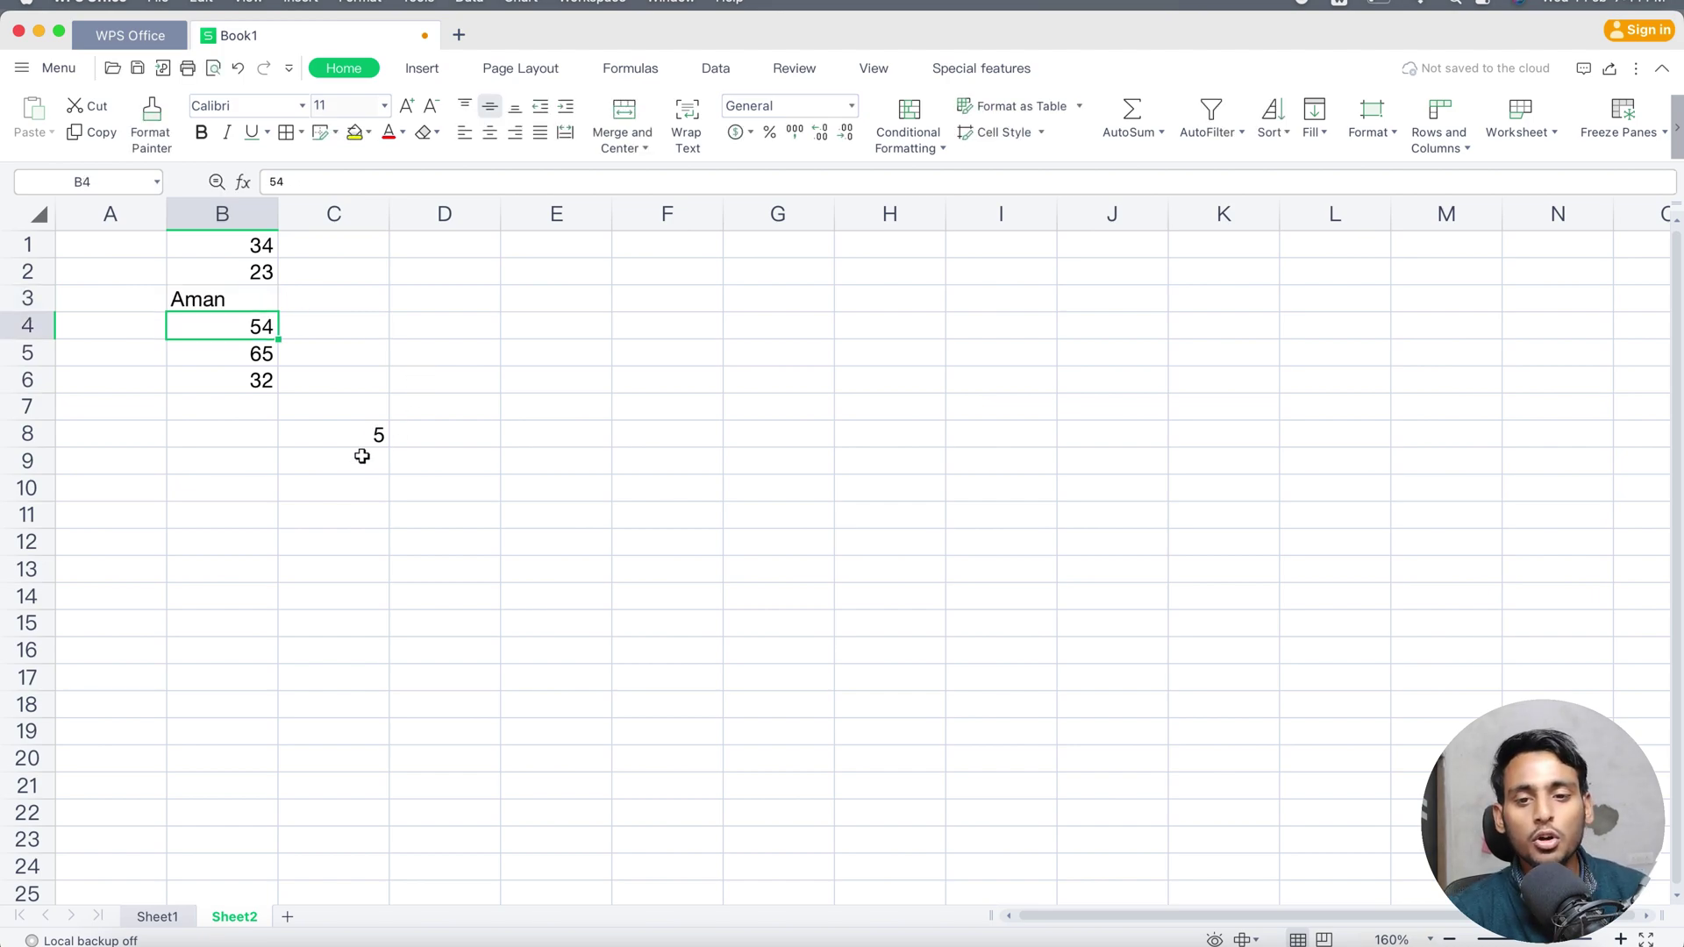
click(342, 332)
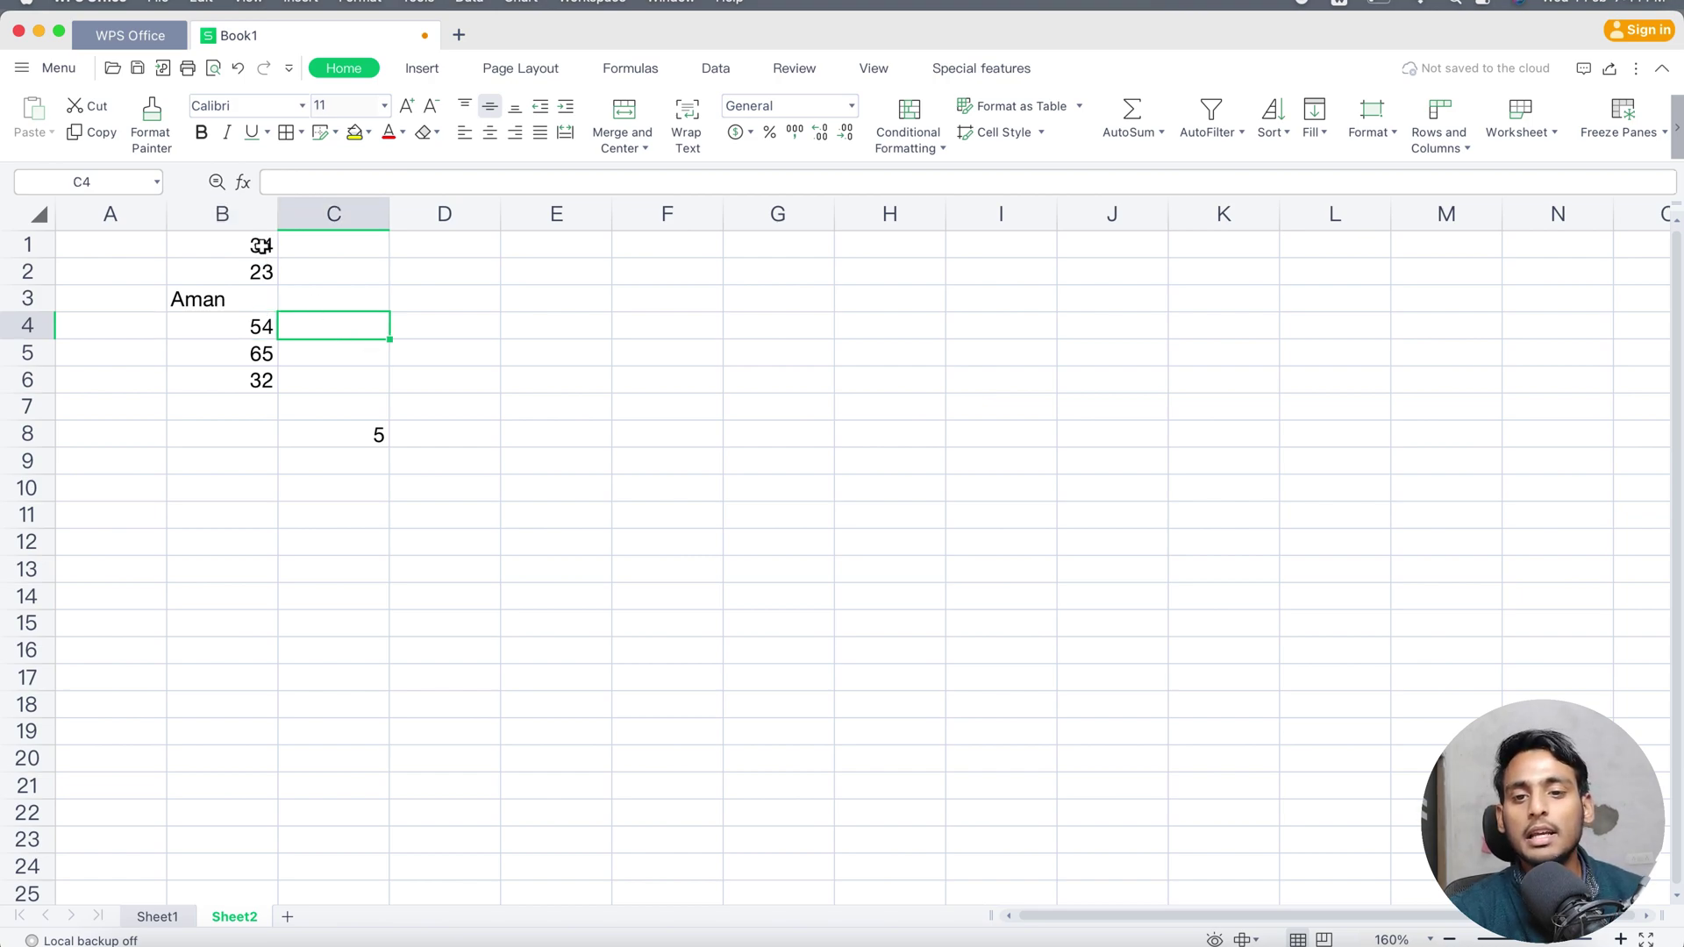
- Clear the number in cell B5 to test the COUNT formula with text and a blank cell
drag(263, 250, 254, 397)
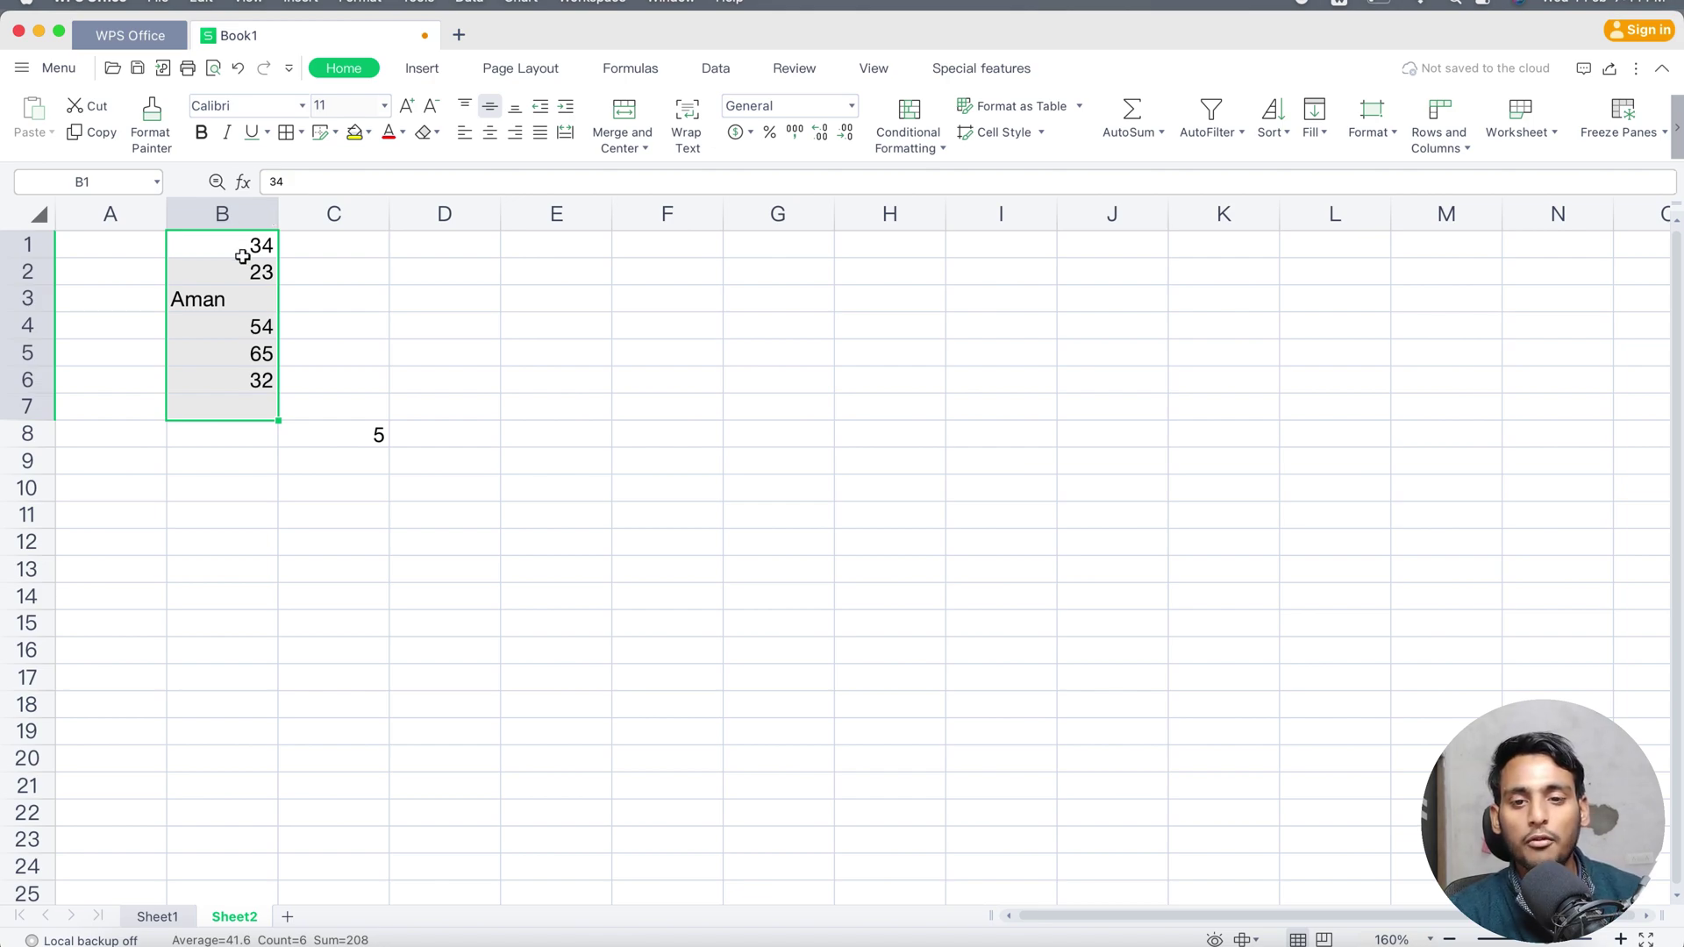
click(247, 352)
key(Delete)
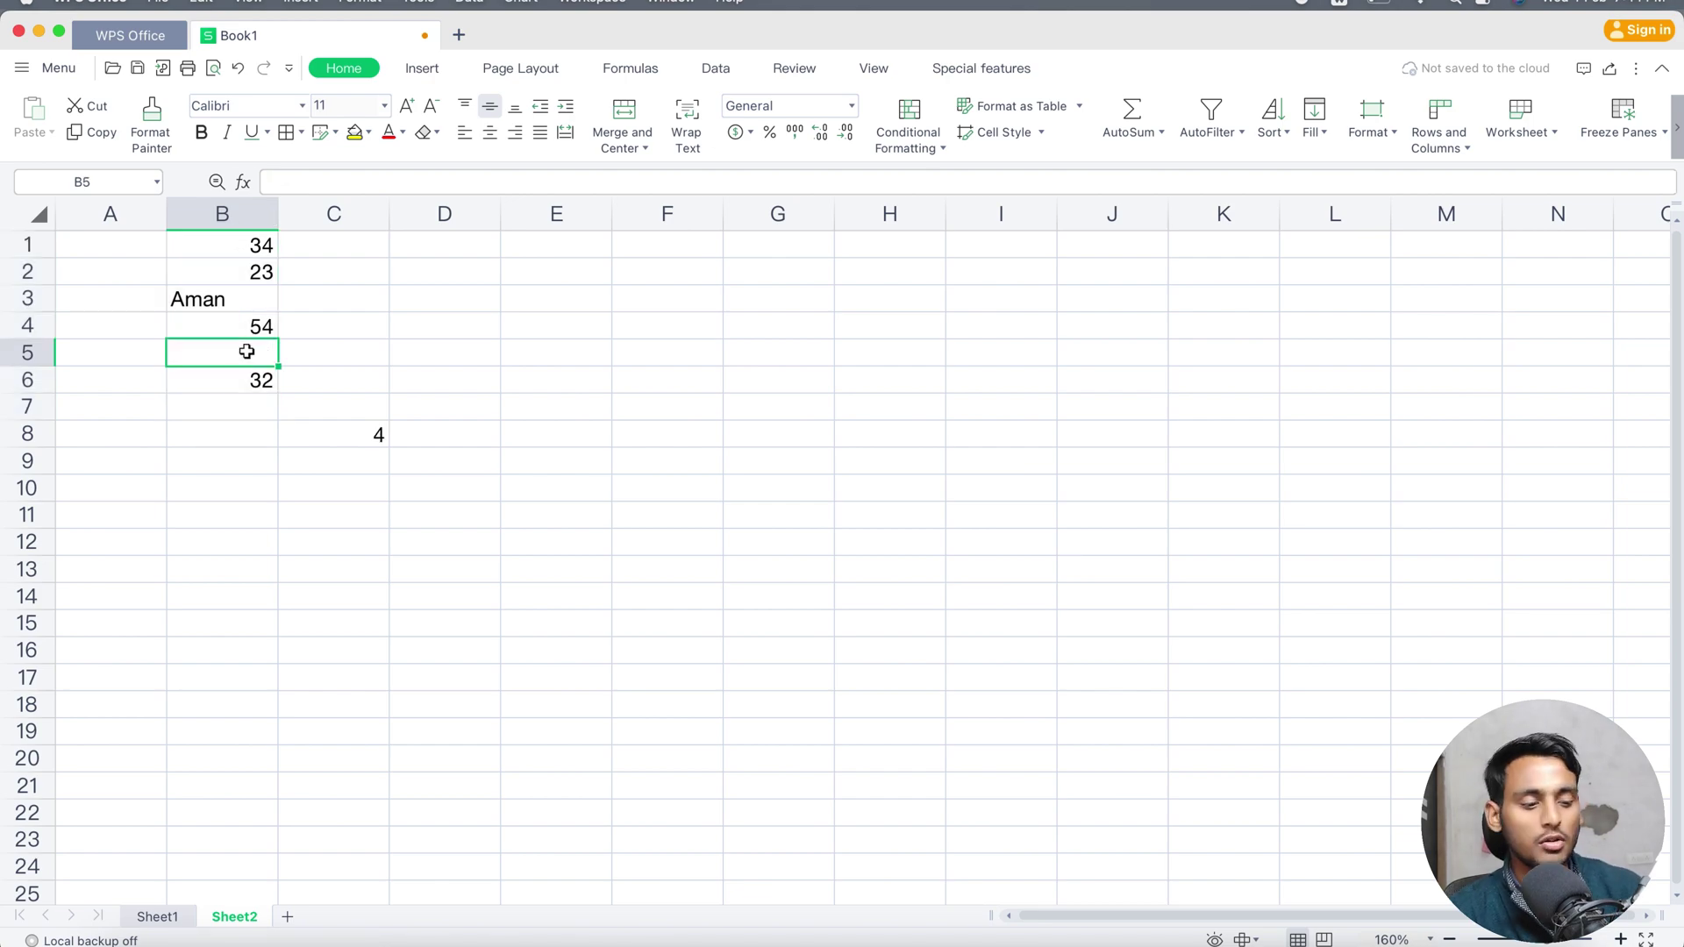
click(360, 347)
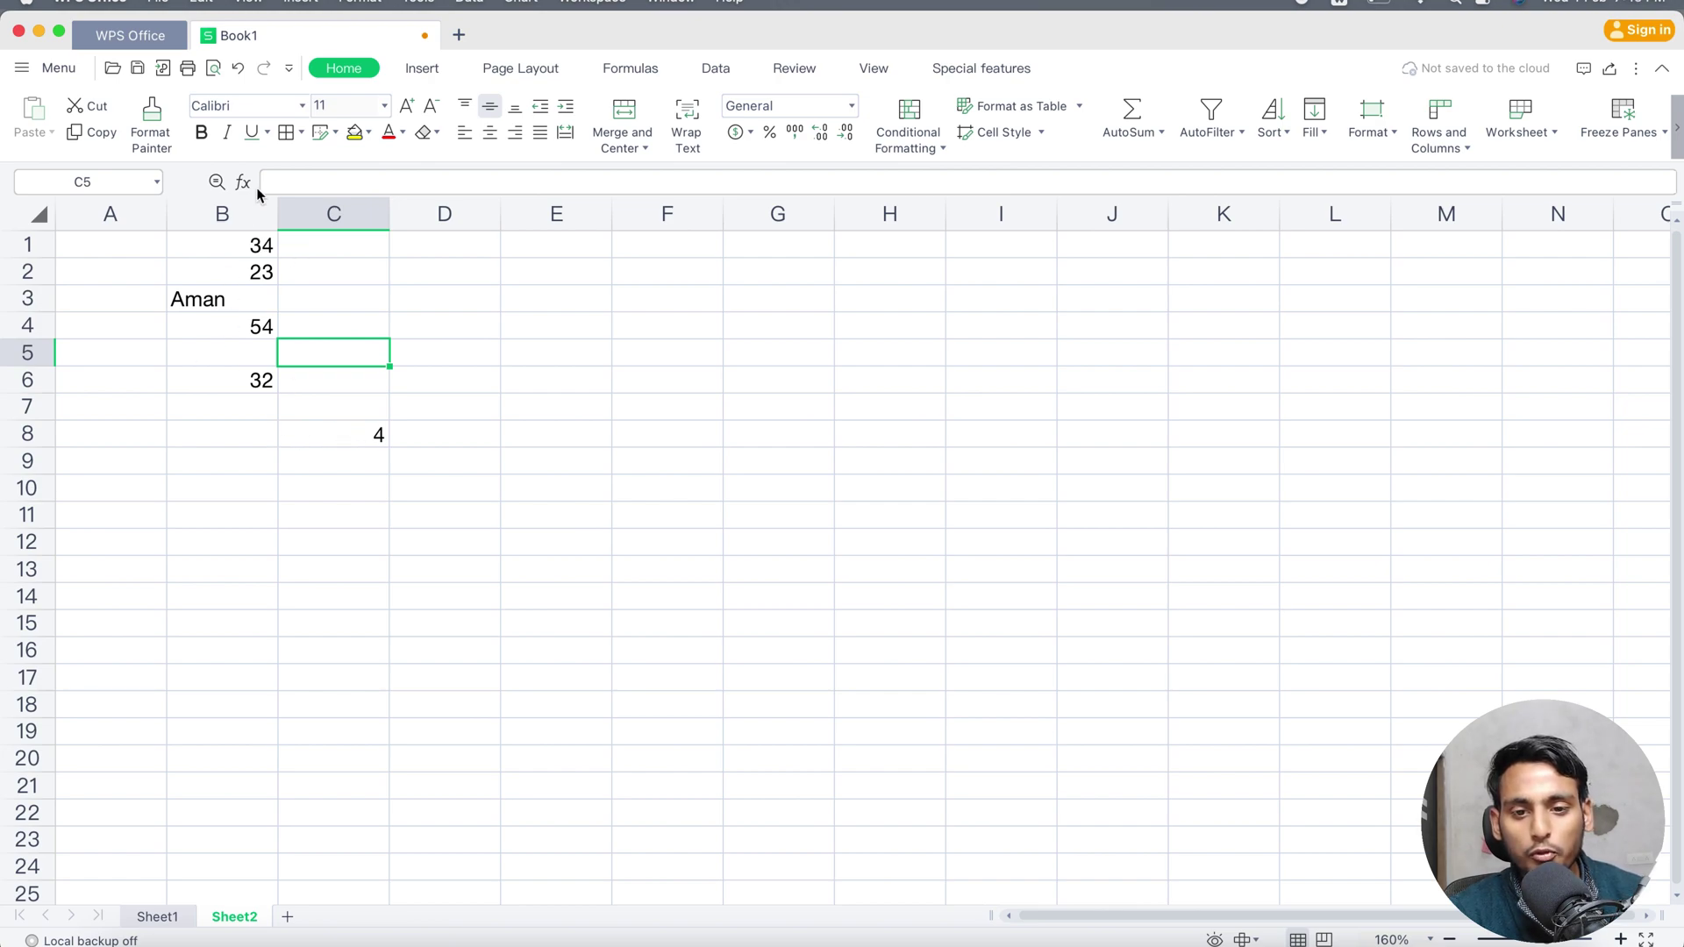
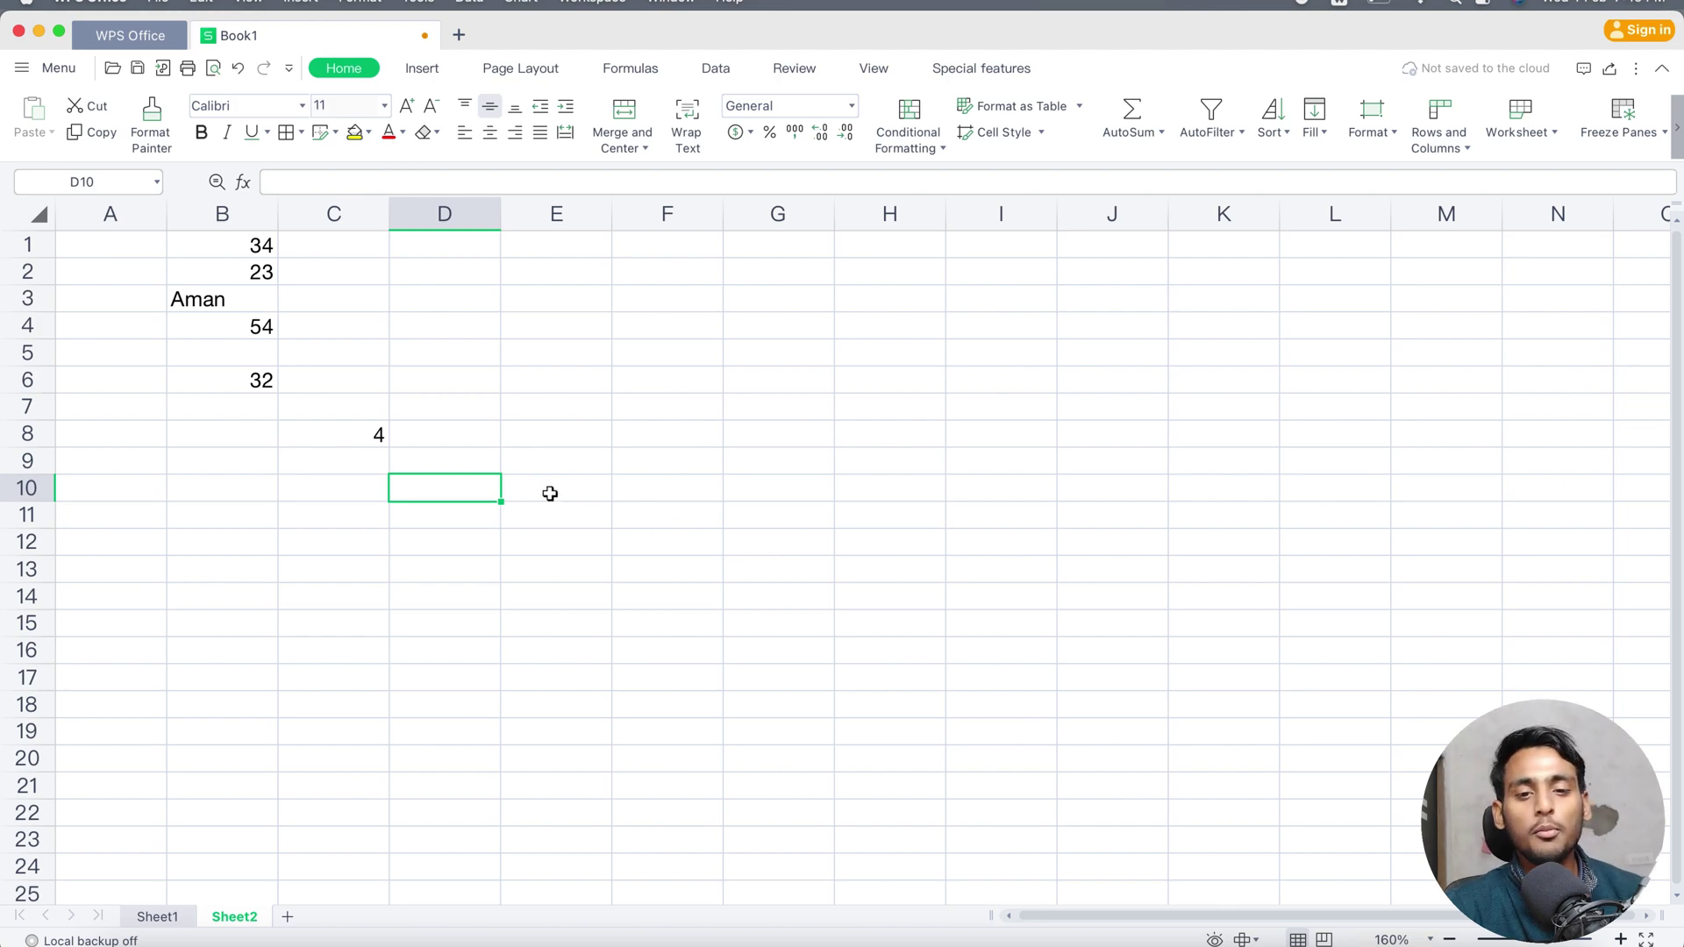
- Clear the contents of A1:D9 and enter the label "Minimum" in cell H6
drag(455, 456, 170, 227)
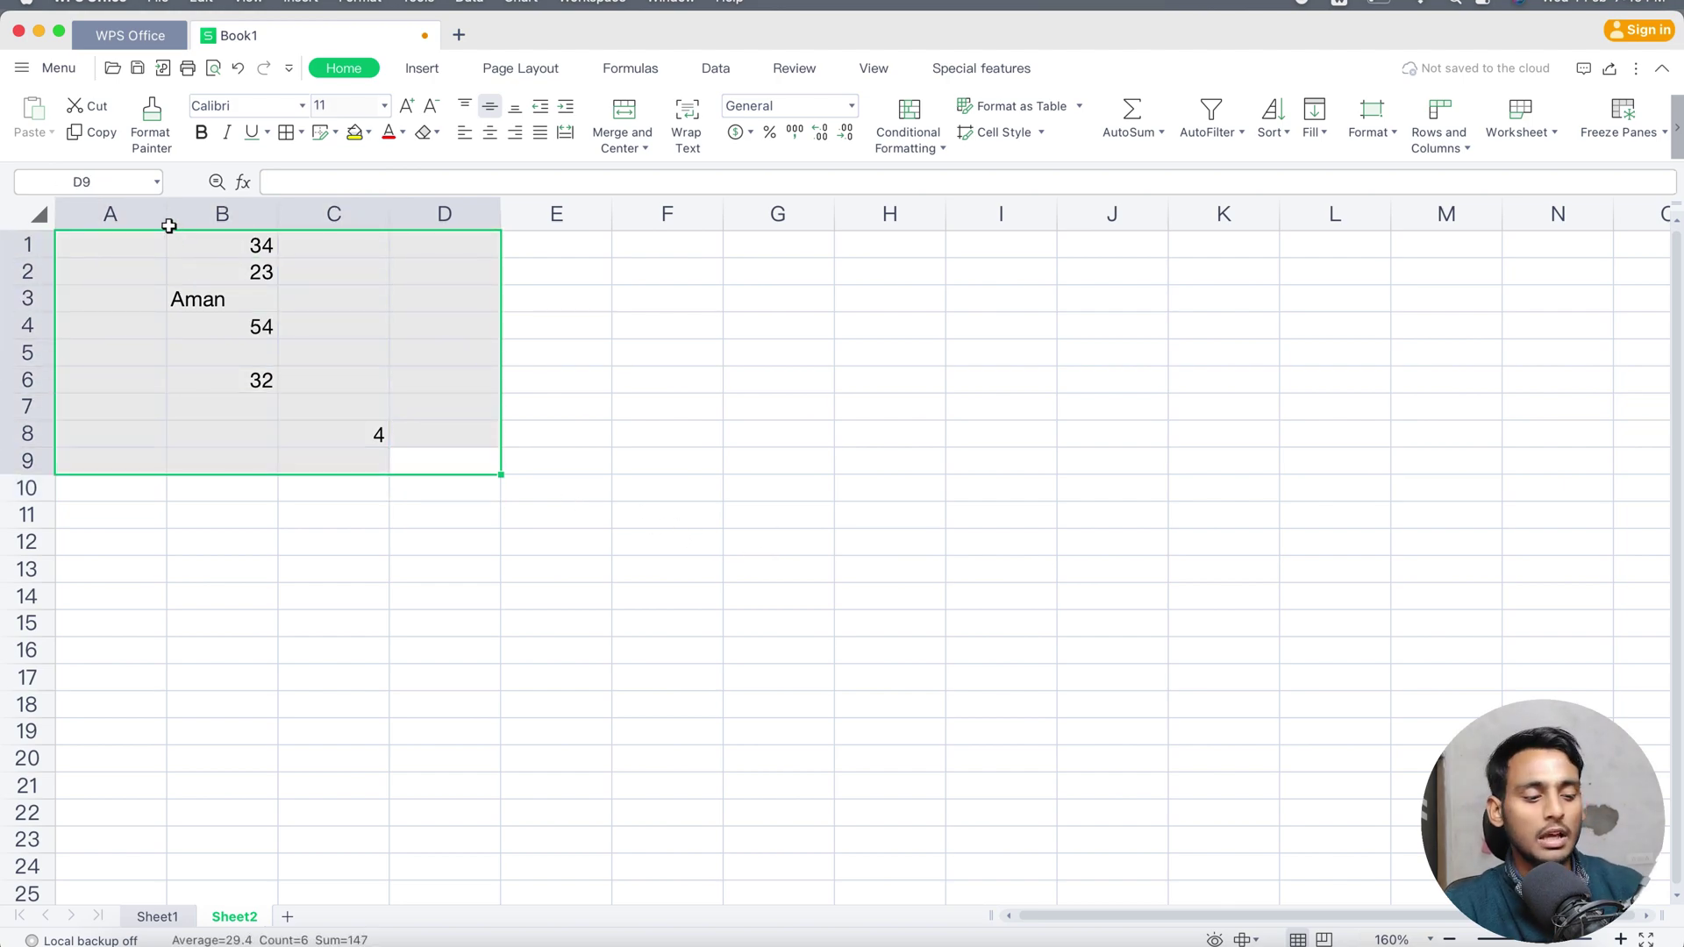
key(Delete)
click(859, 388)
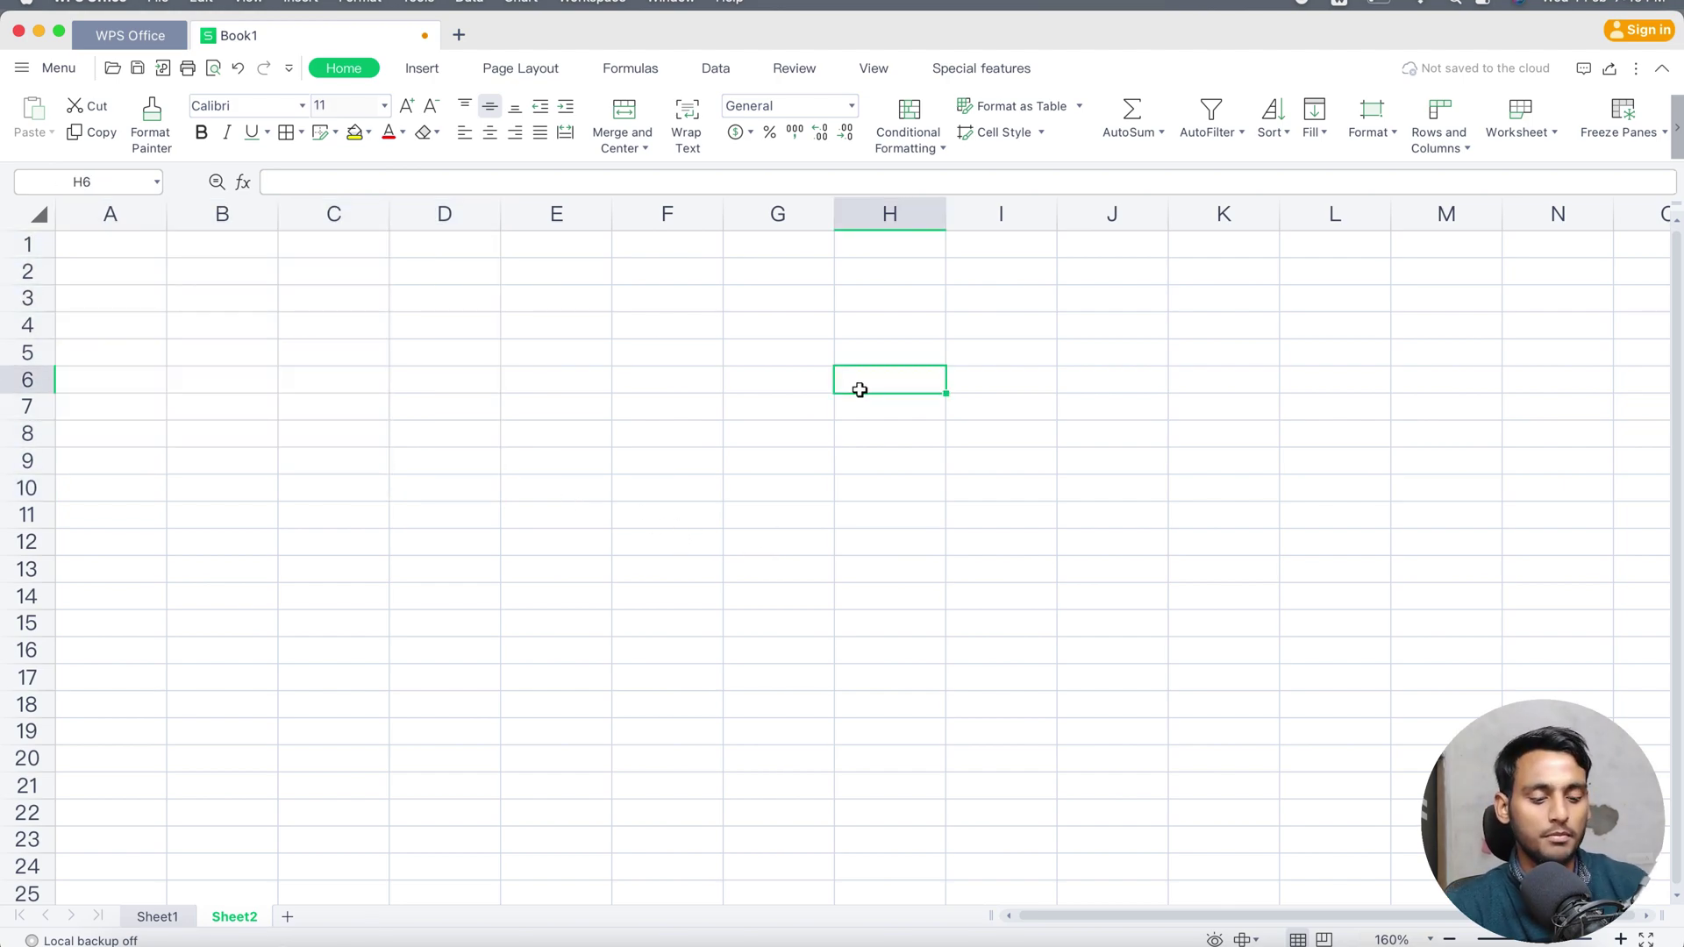
text(Minimum)
key(Return)
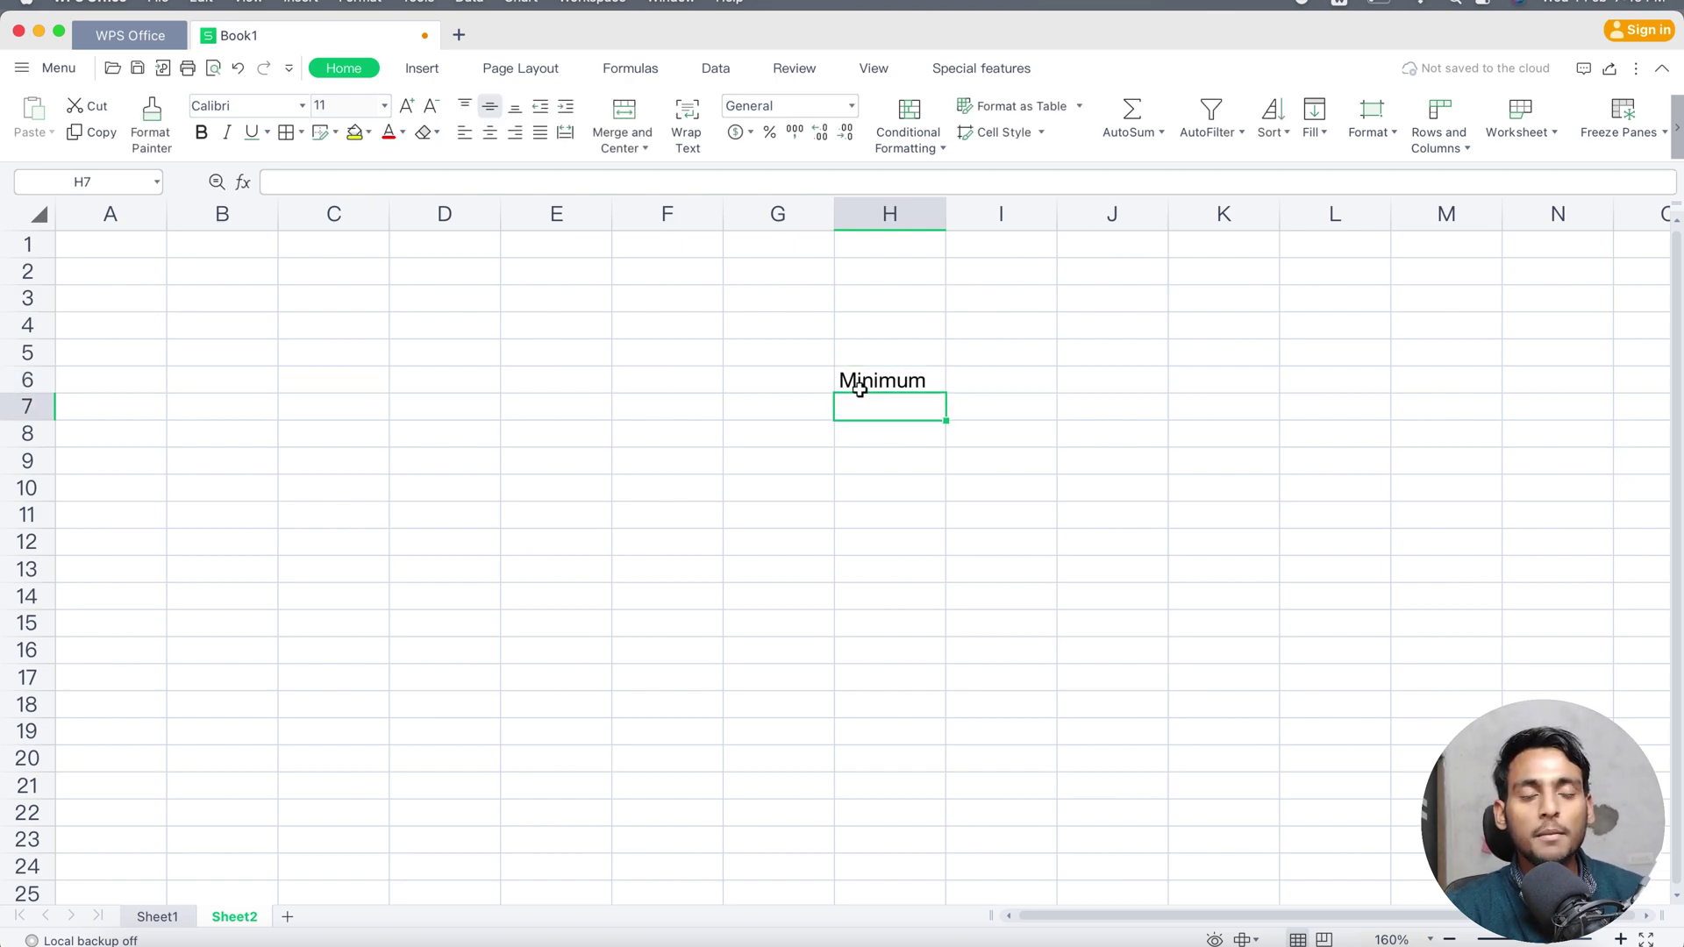
- Enter the sample numbers 90, 23, 45, 56, 34, 56, 345, 564, 346, 764 and 36 down cells C4 to C14
click(347, 314)
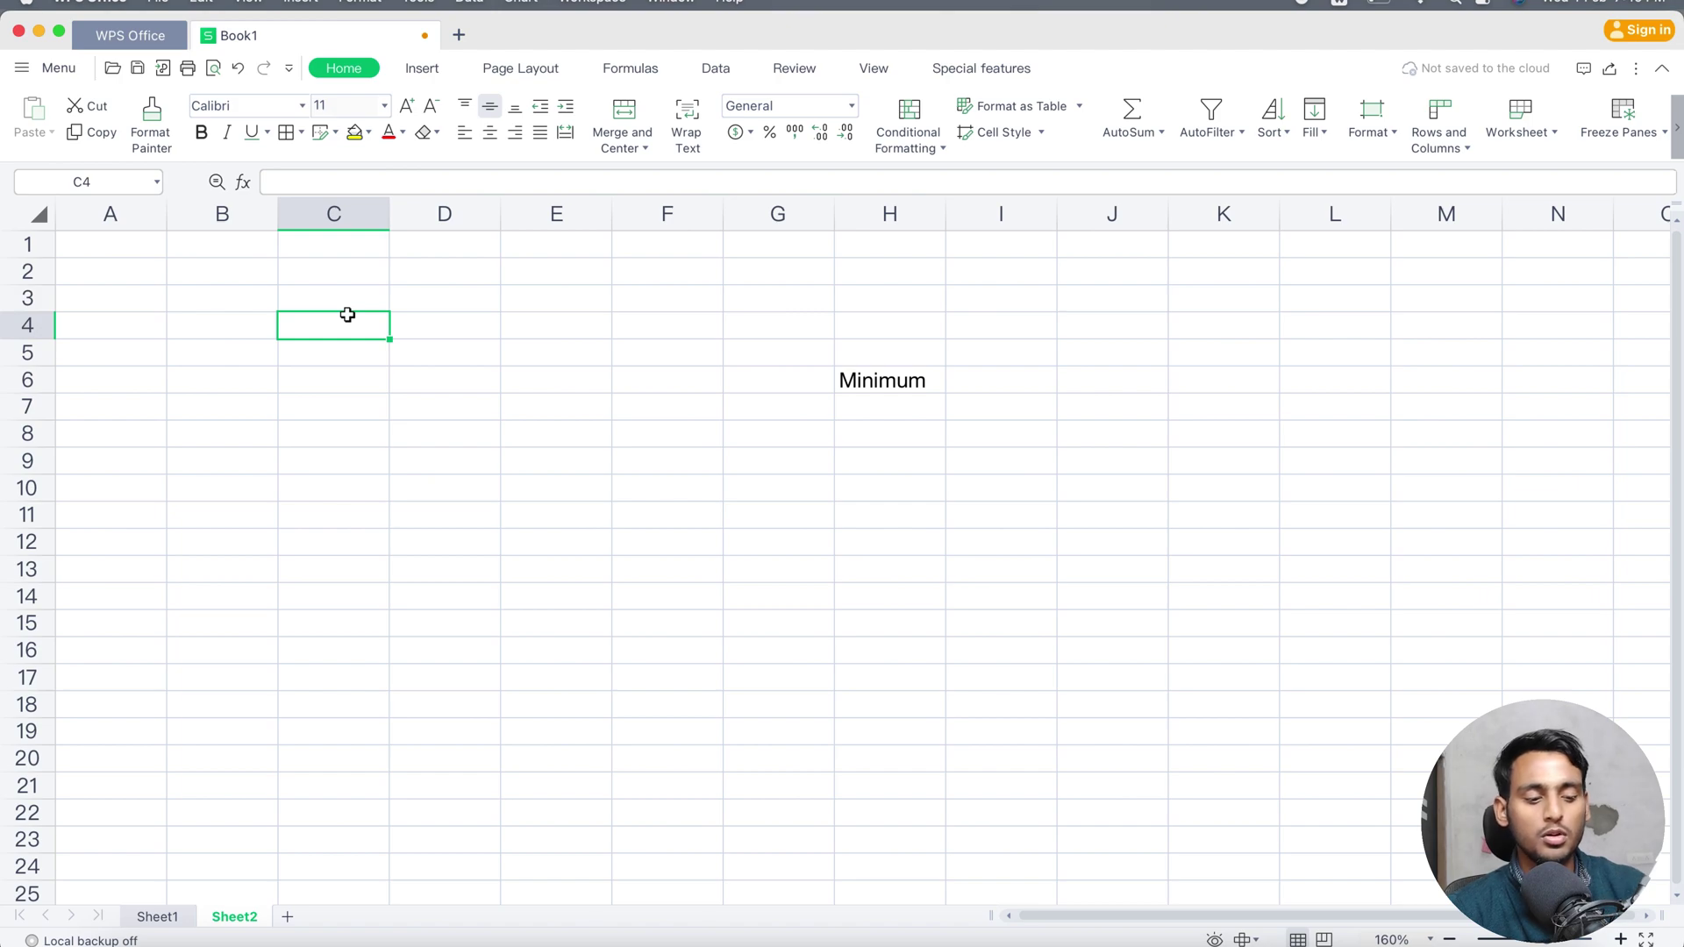
text(90)
key(Return)
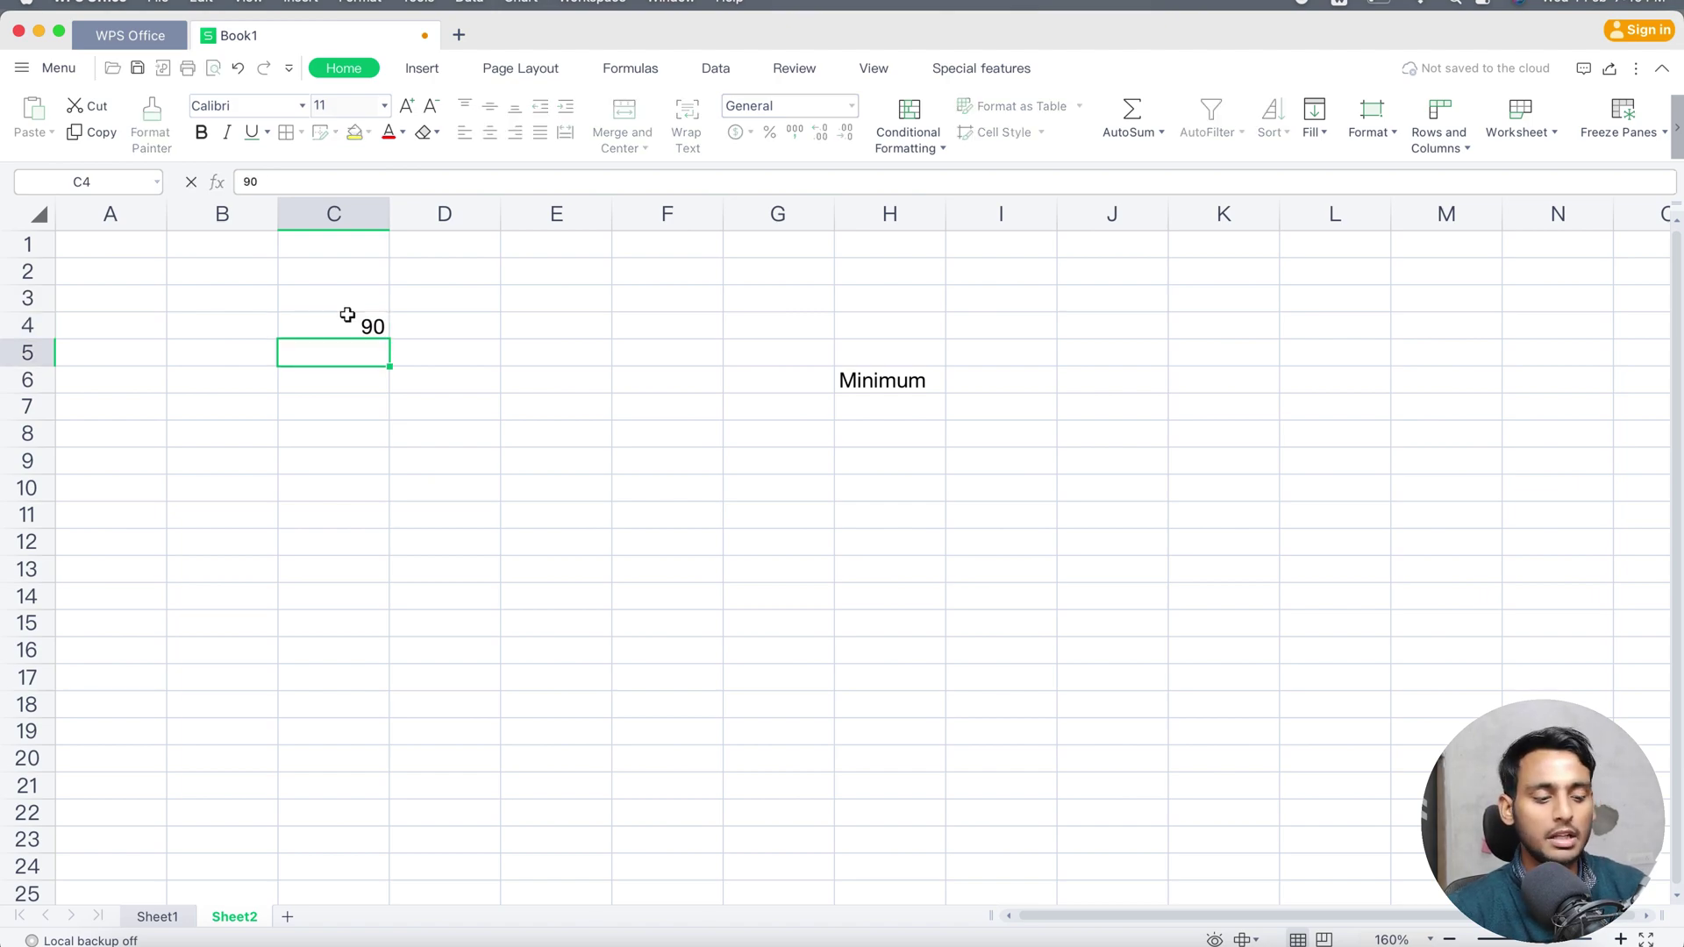
text(23)
key(Return)
text(45)
key(Return)
text(56)
key(Return)
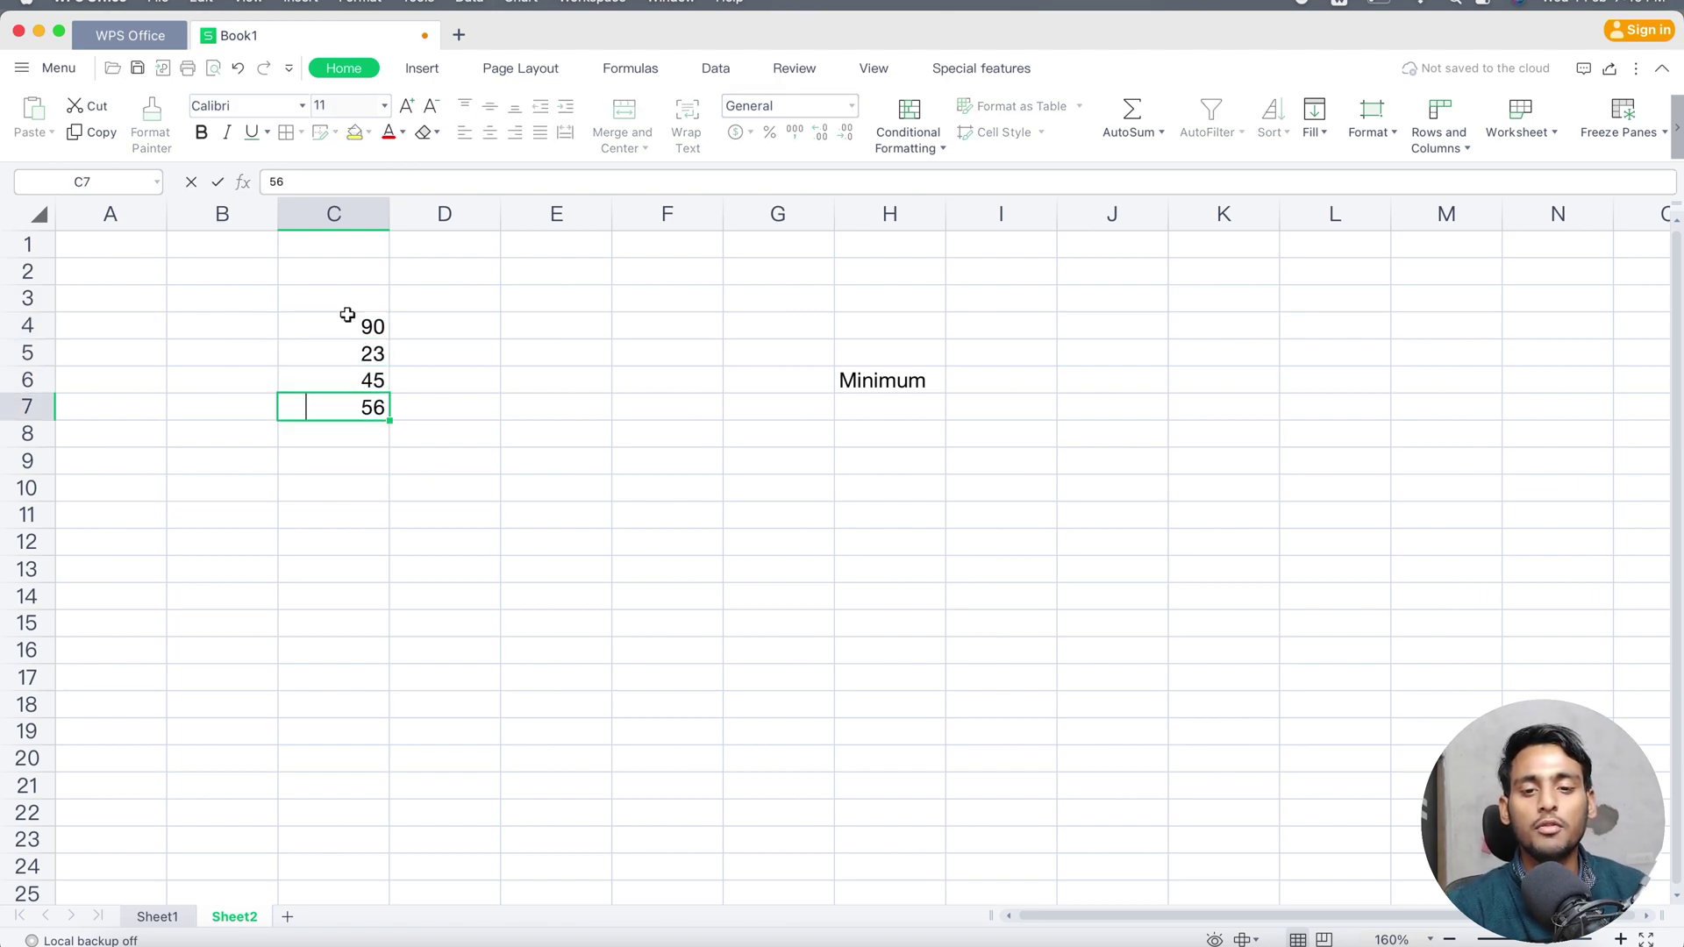
text(34)
key(Return)
text(56)
key(Return)
text(345)
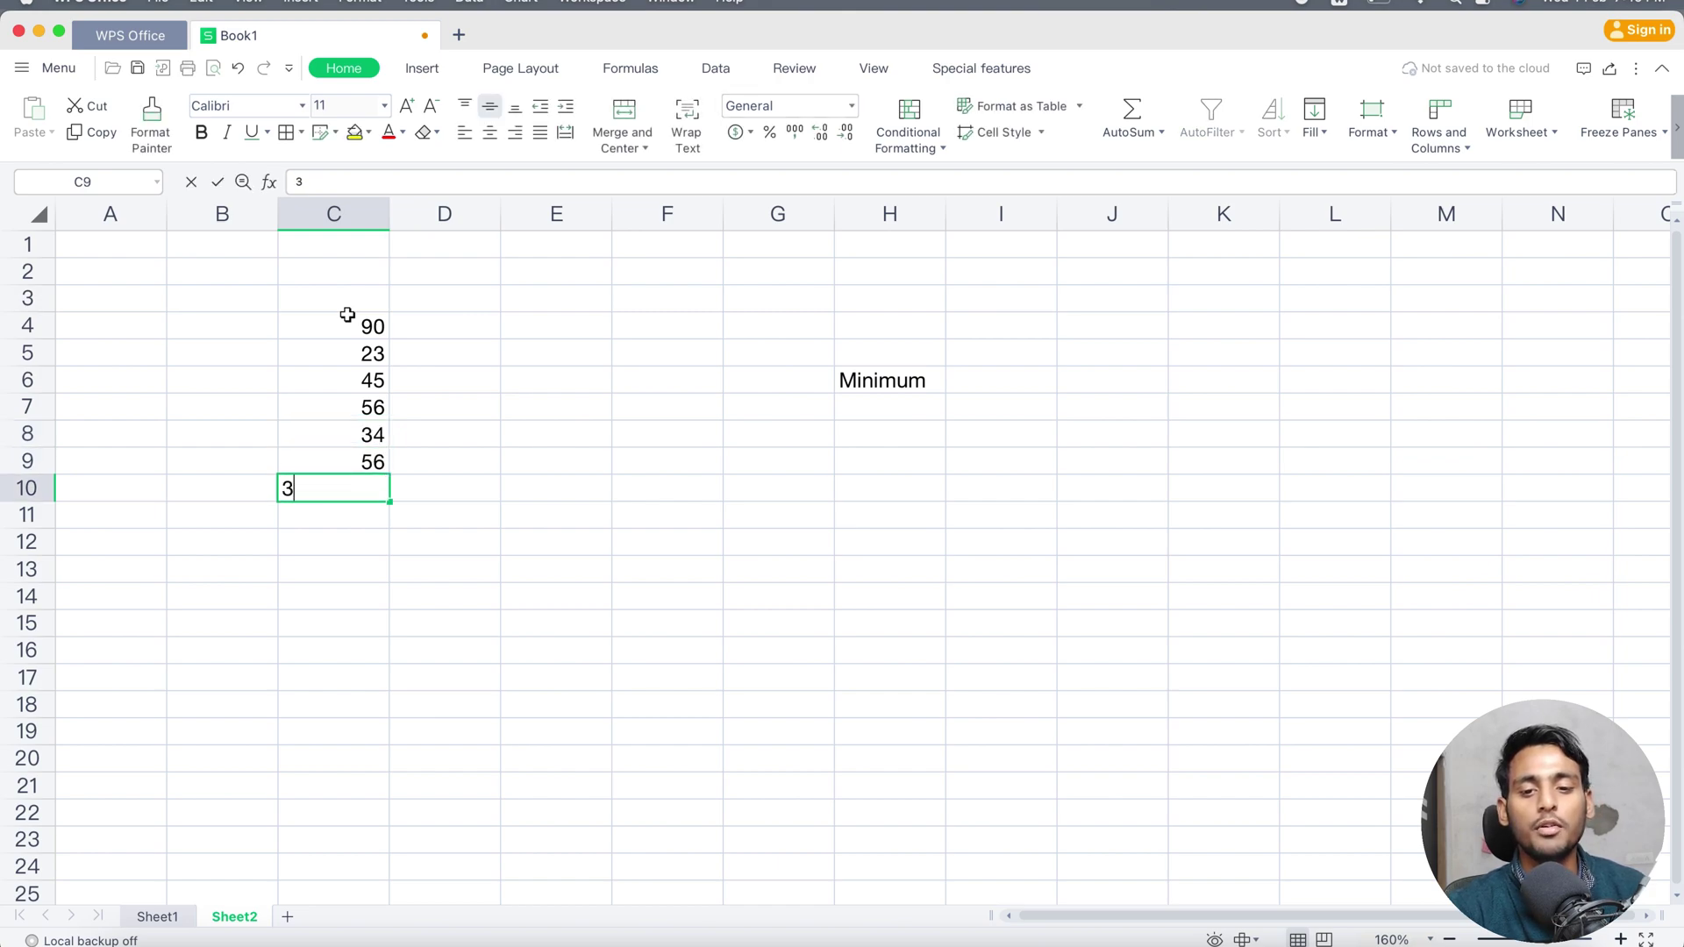
key(Return)
text(564)
key(Return)
text(346)
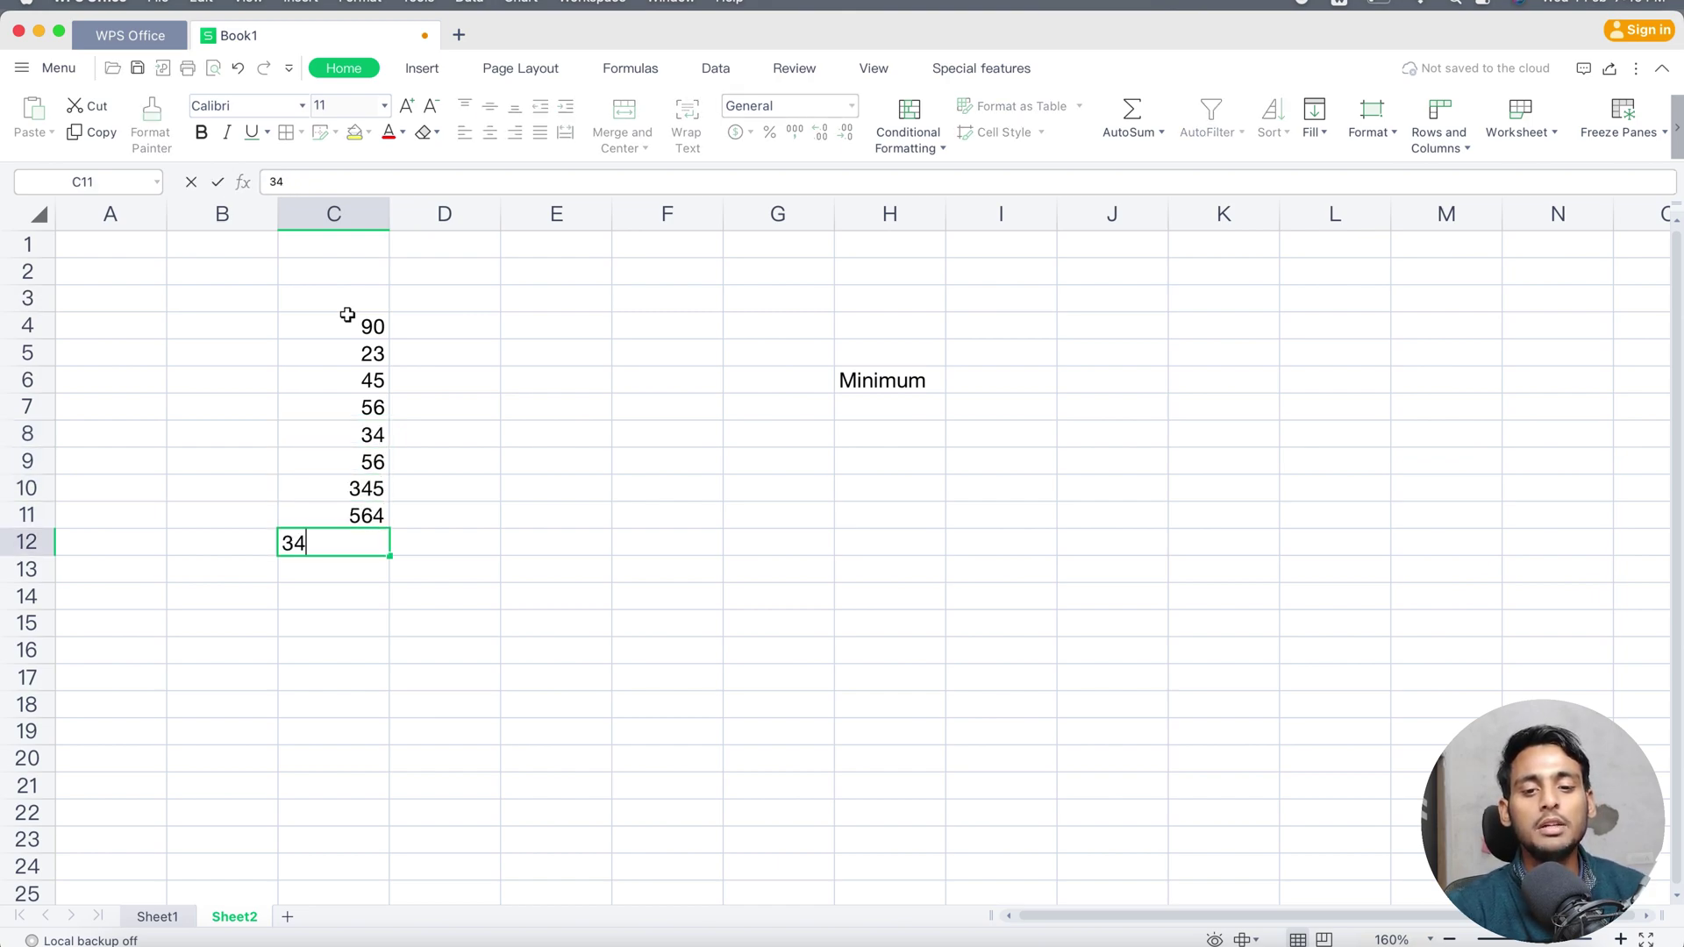
key(Return)
text(764)
key(Return)
text(36)
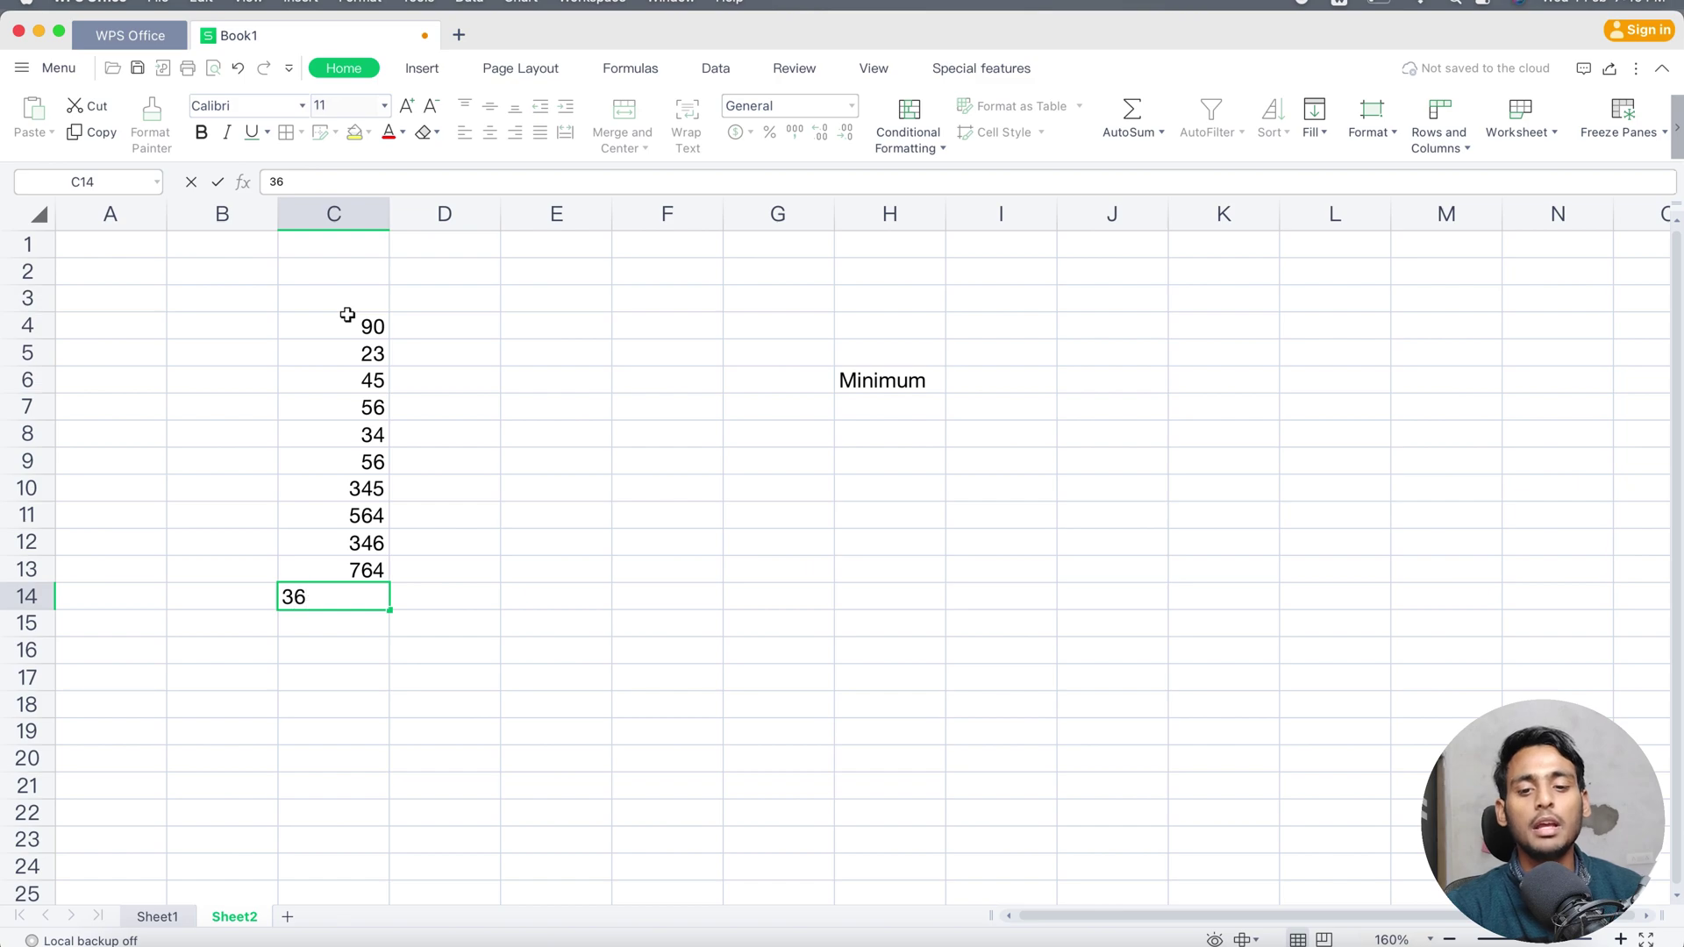
key(Return)
- Enter the formula =MIN(C4:C14) in cell F10 to find the smallest number in the column
click(666, 480)
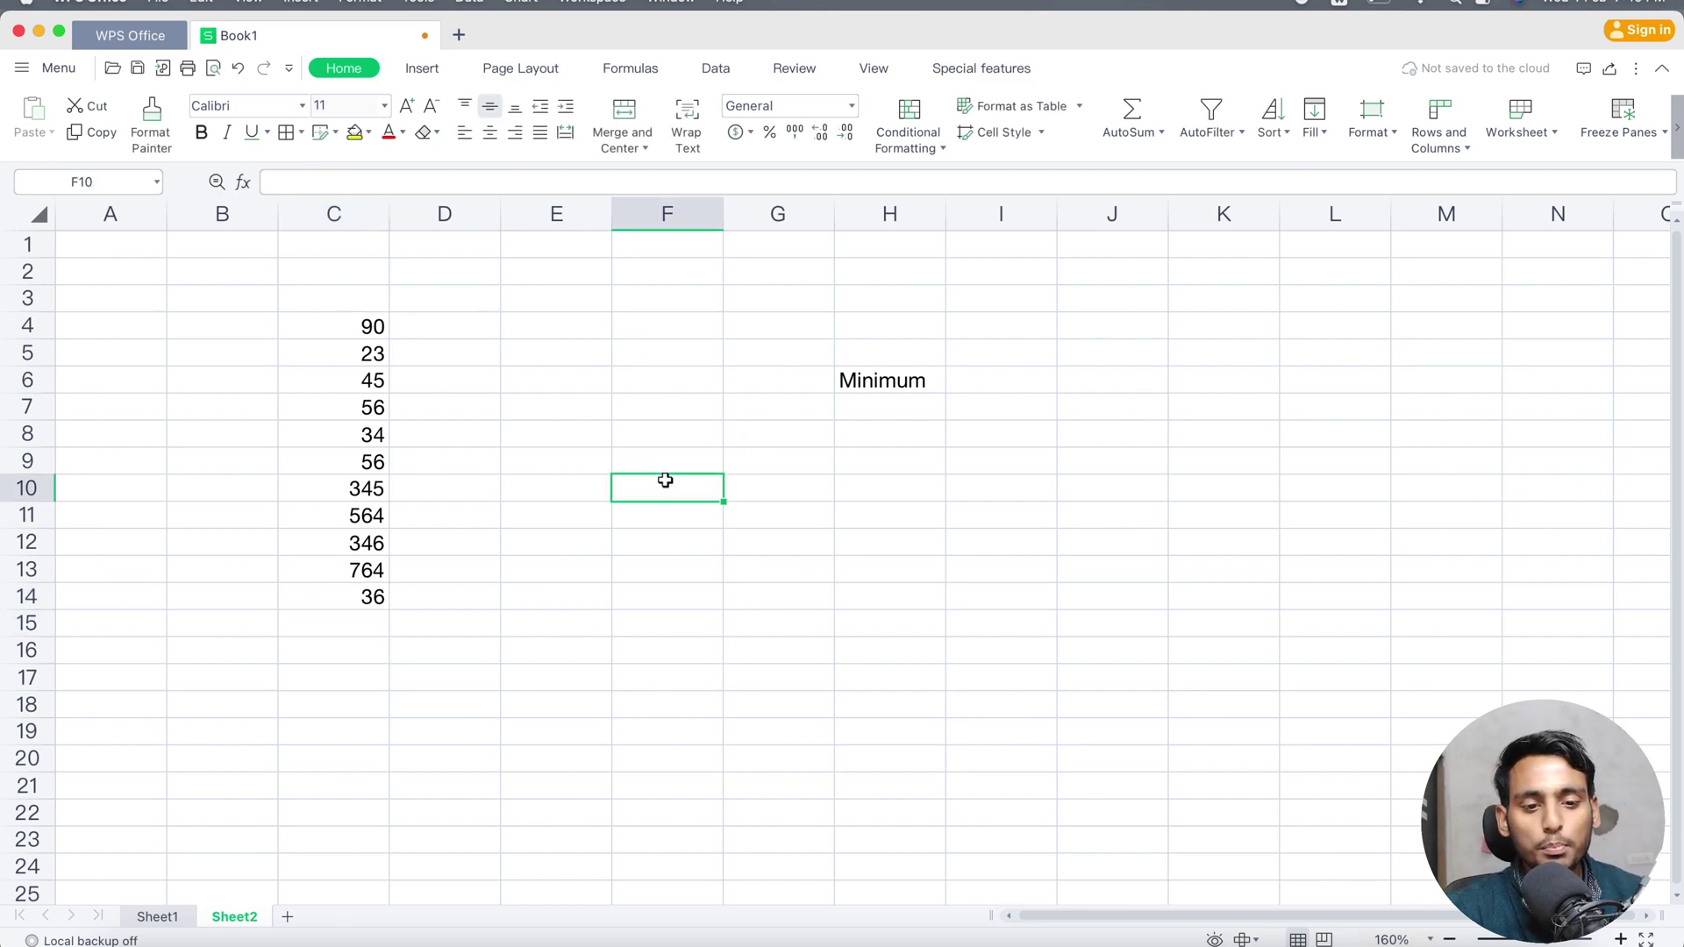
text(=mi)
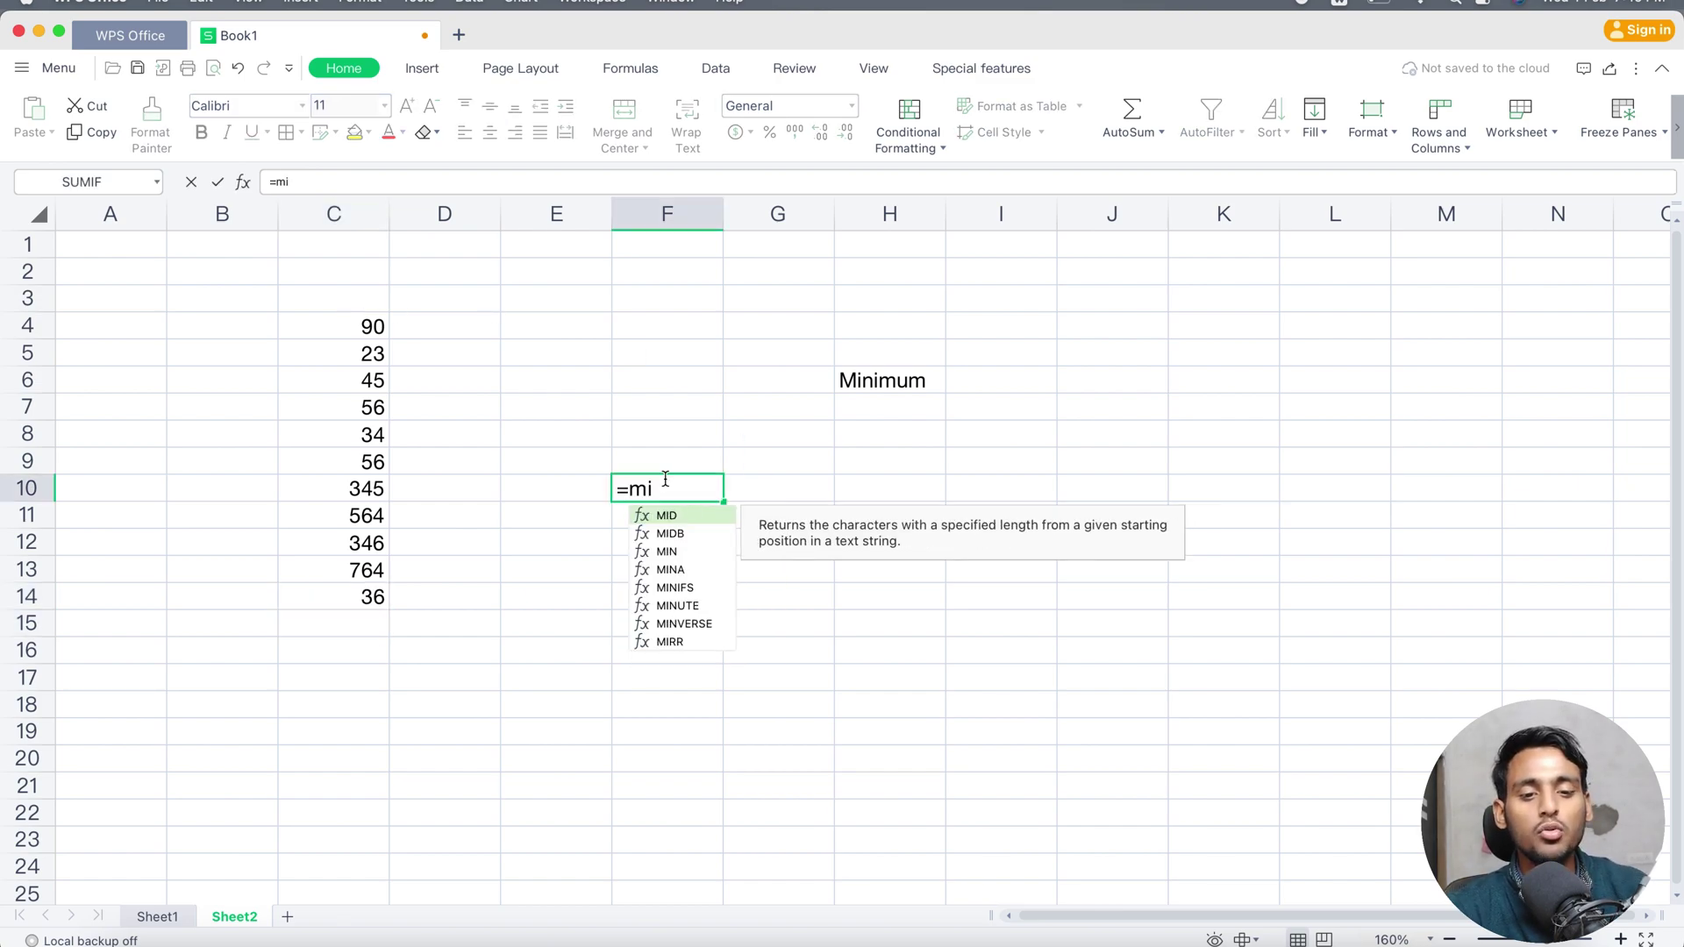
text(n()
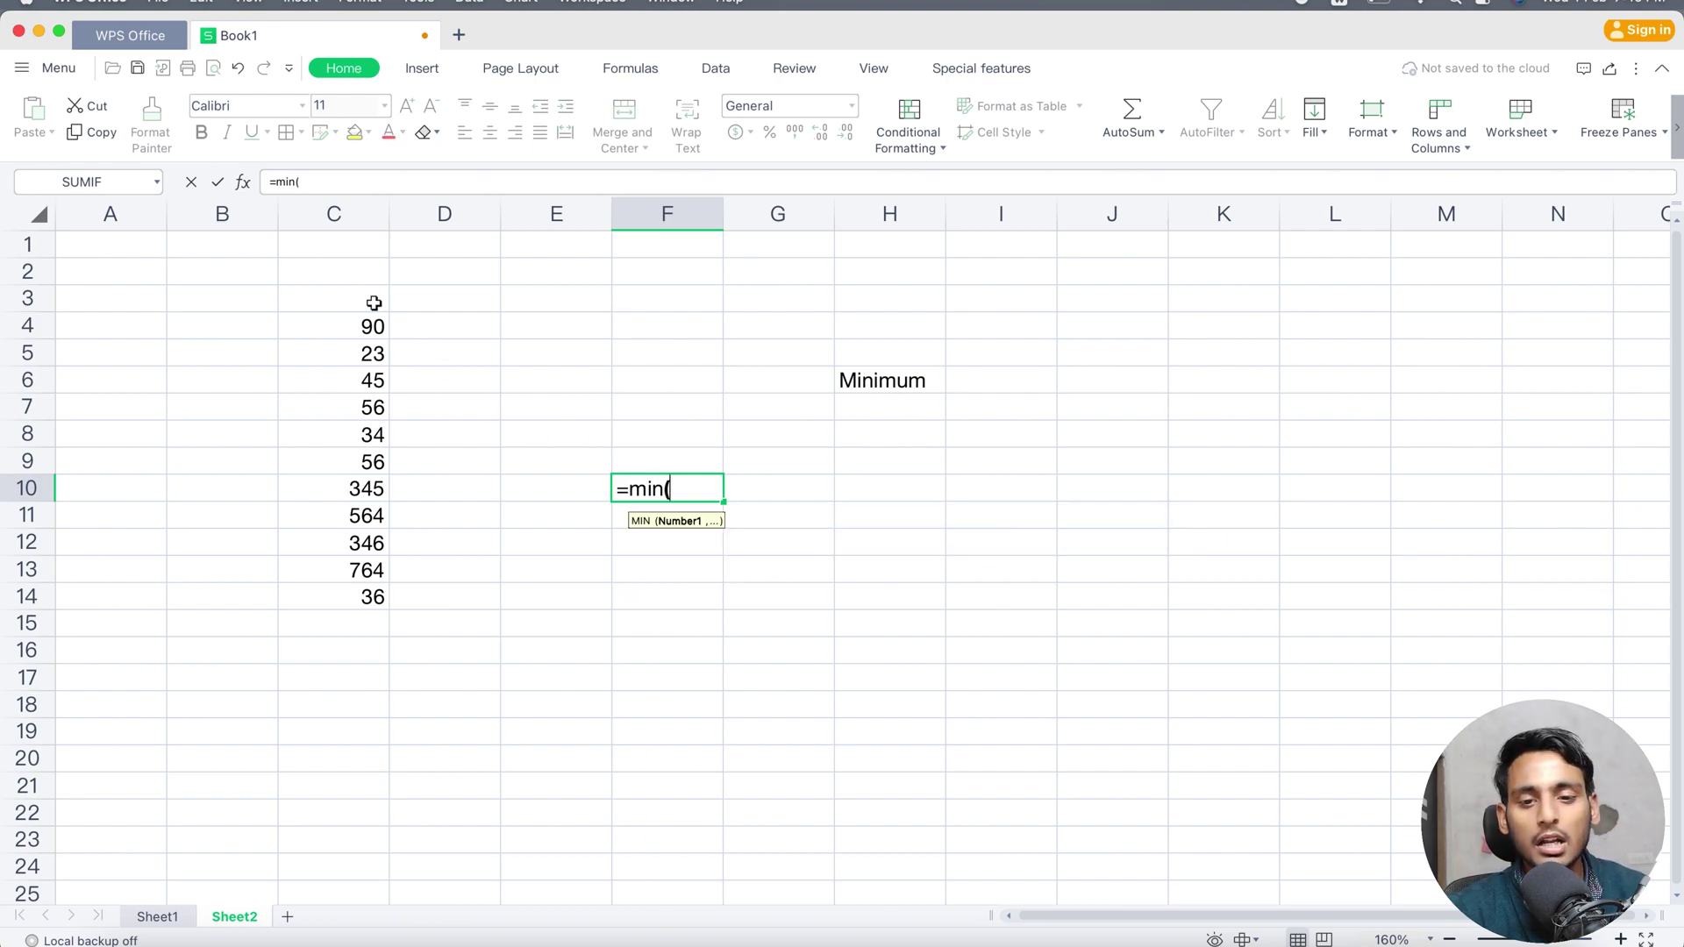
text(c)
click(324, 318)
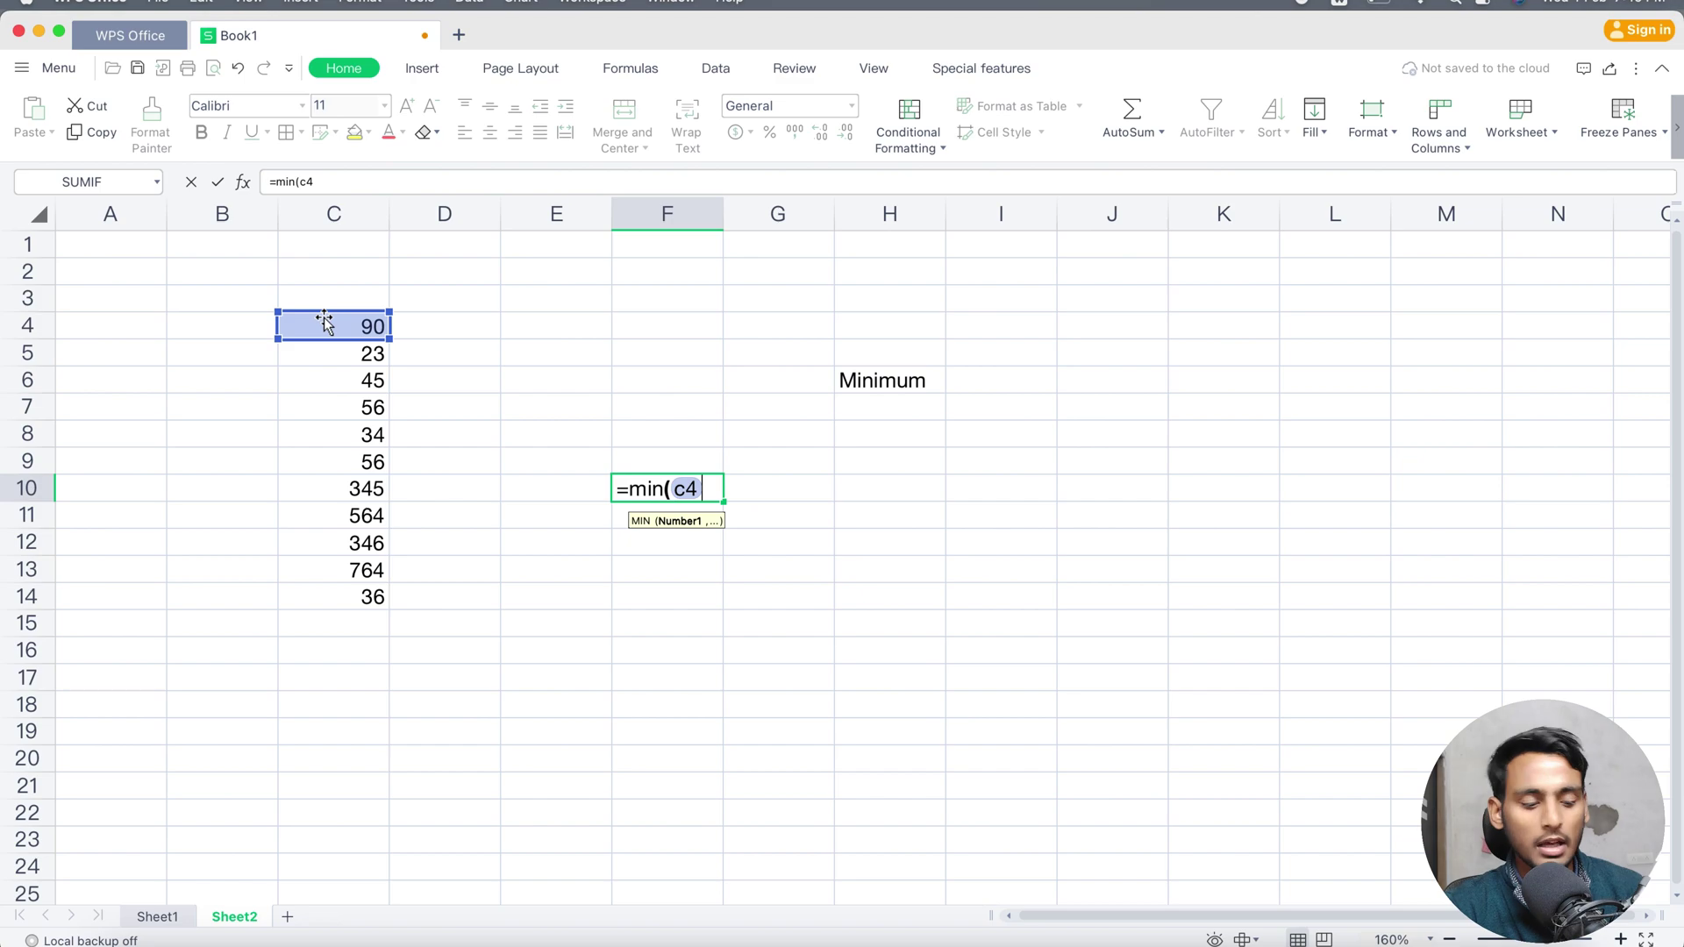
text(:)
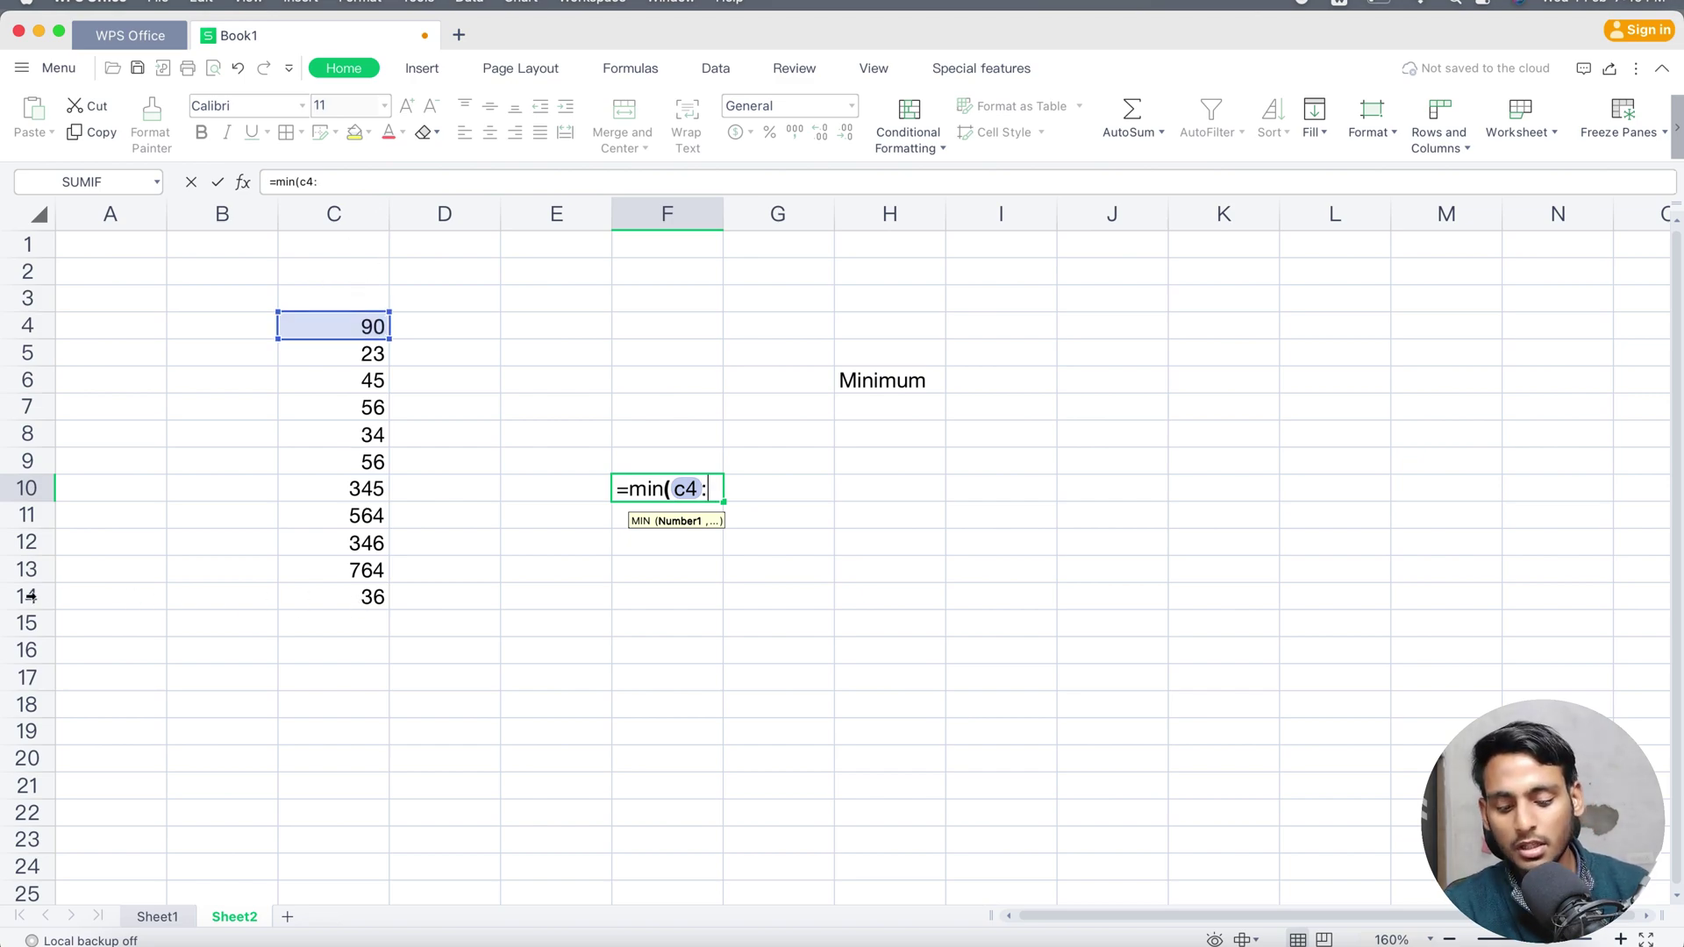
text(c14)
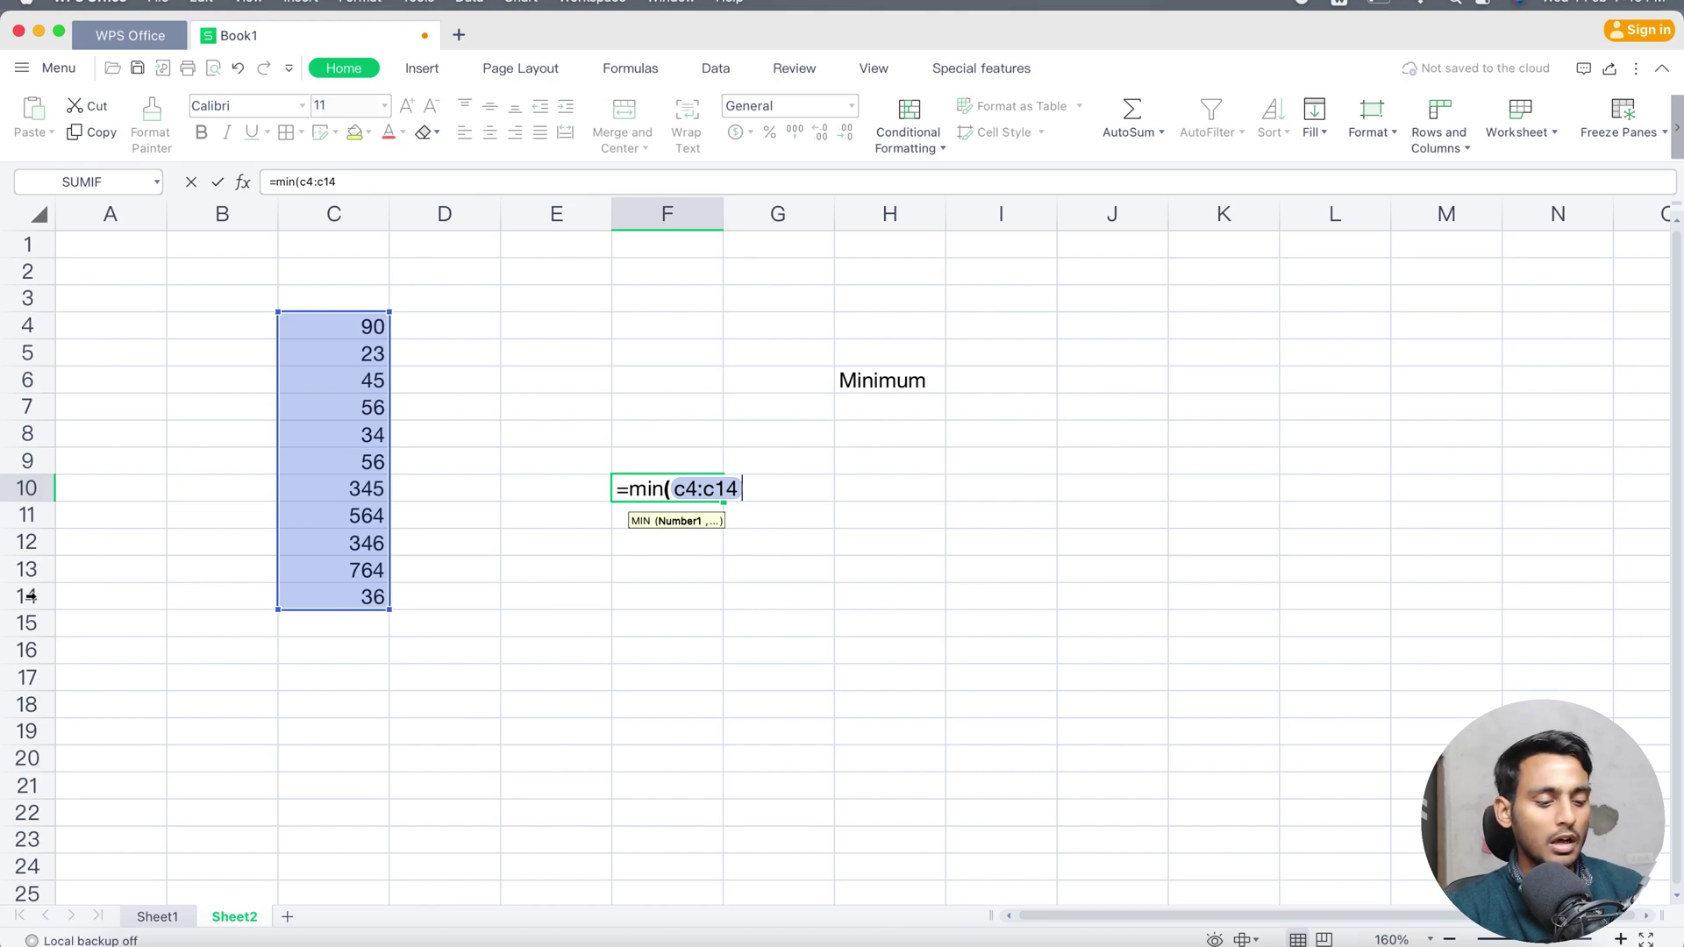
text())
key(Return)
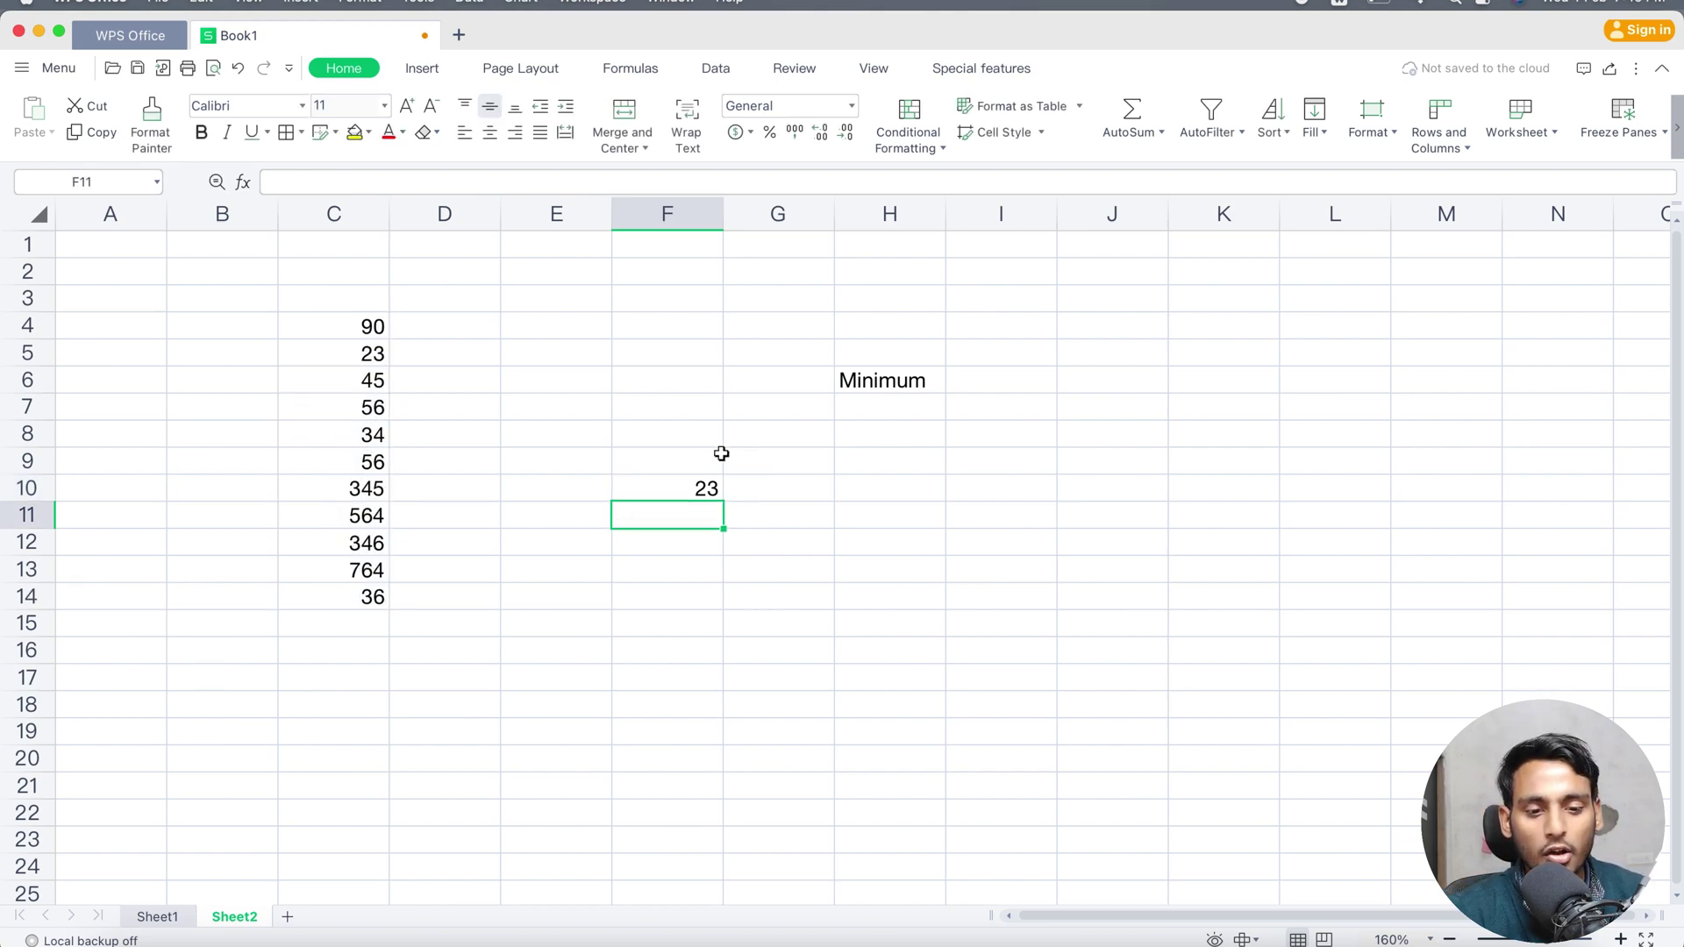
- Set cell C7 to 10 to test how the minimum formula in F10 responds
click(667, 489)
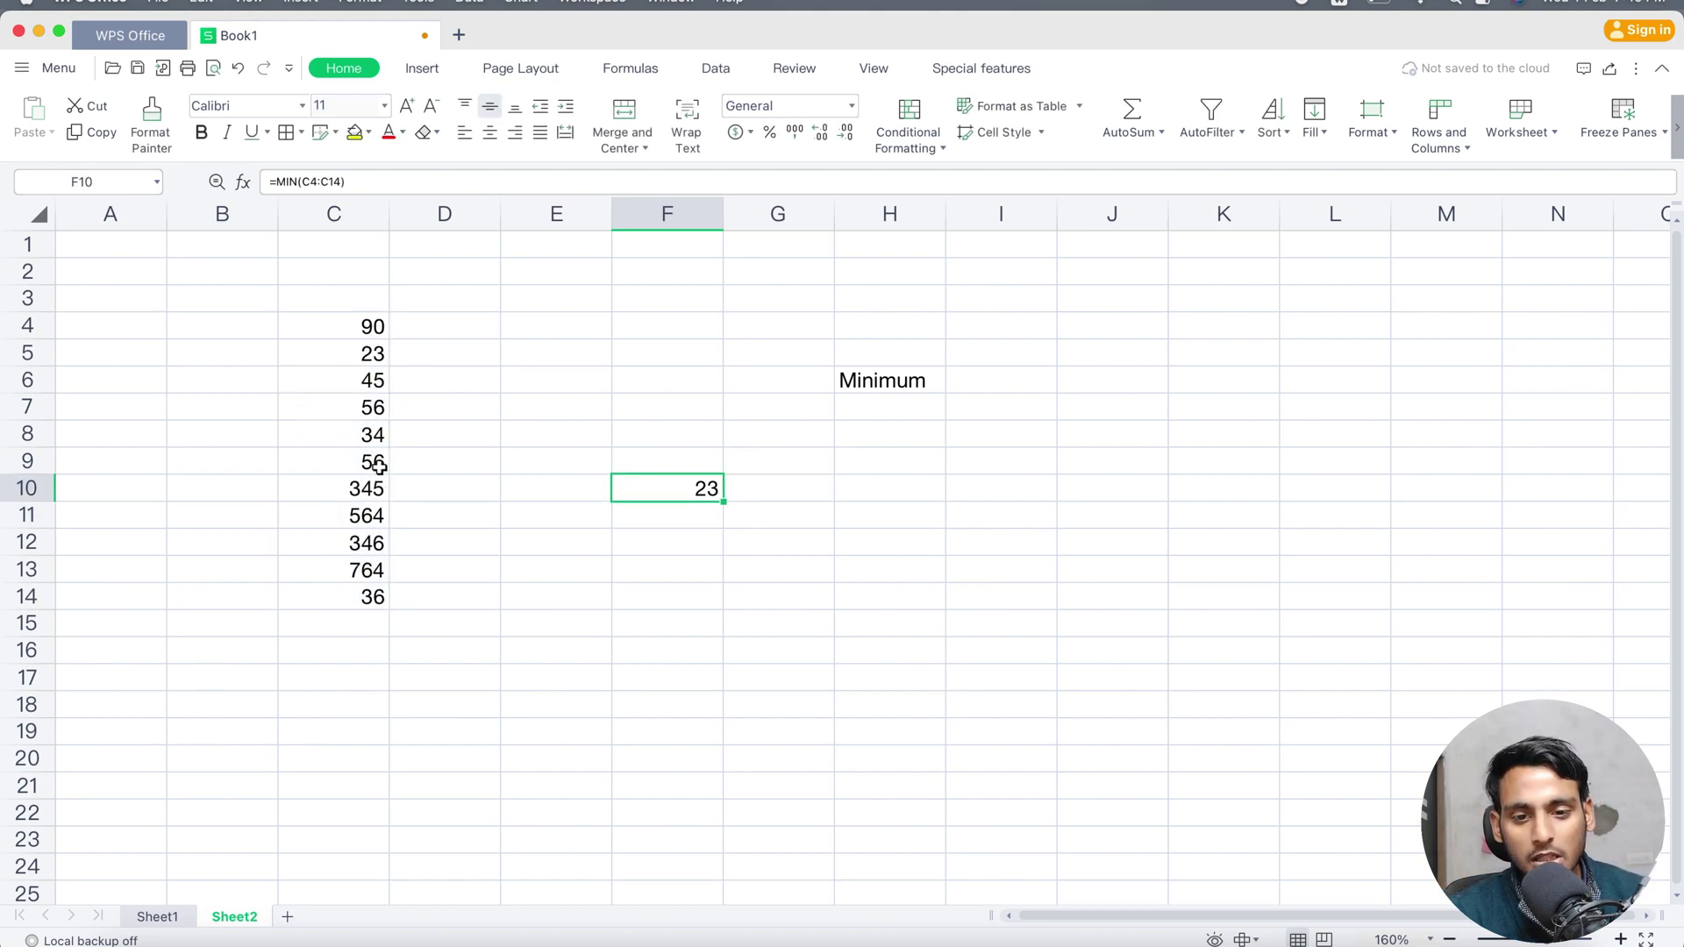
click(372, 408)
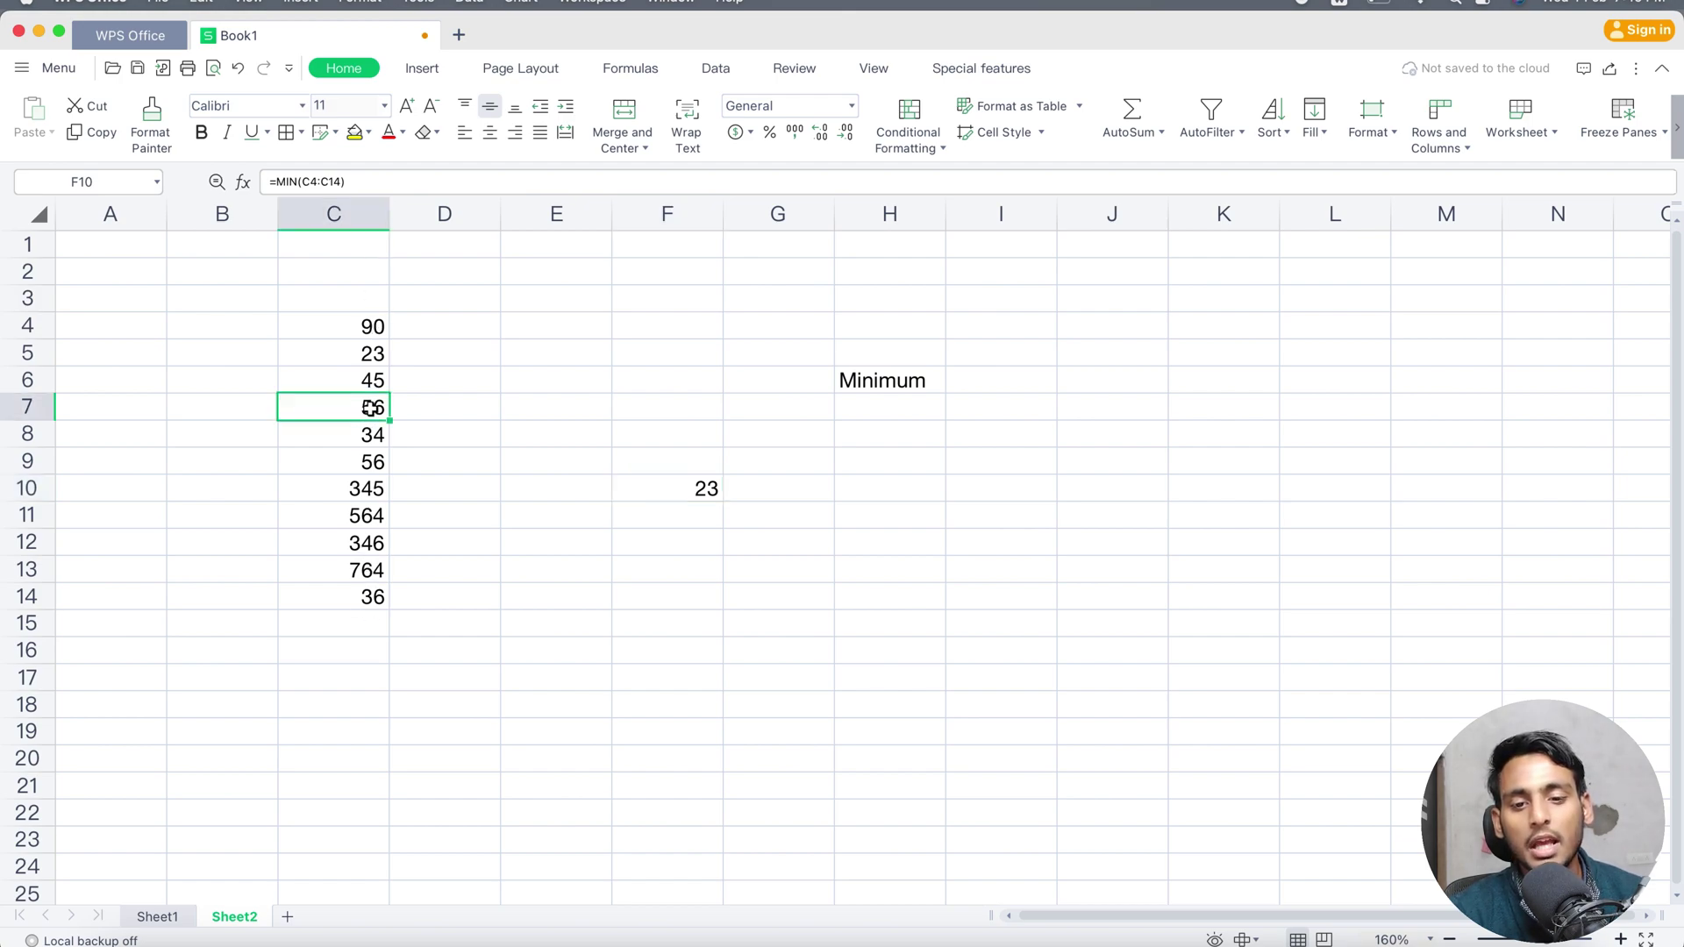
text(10)
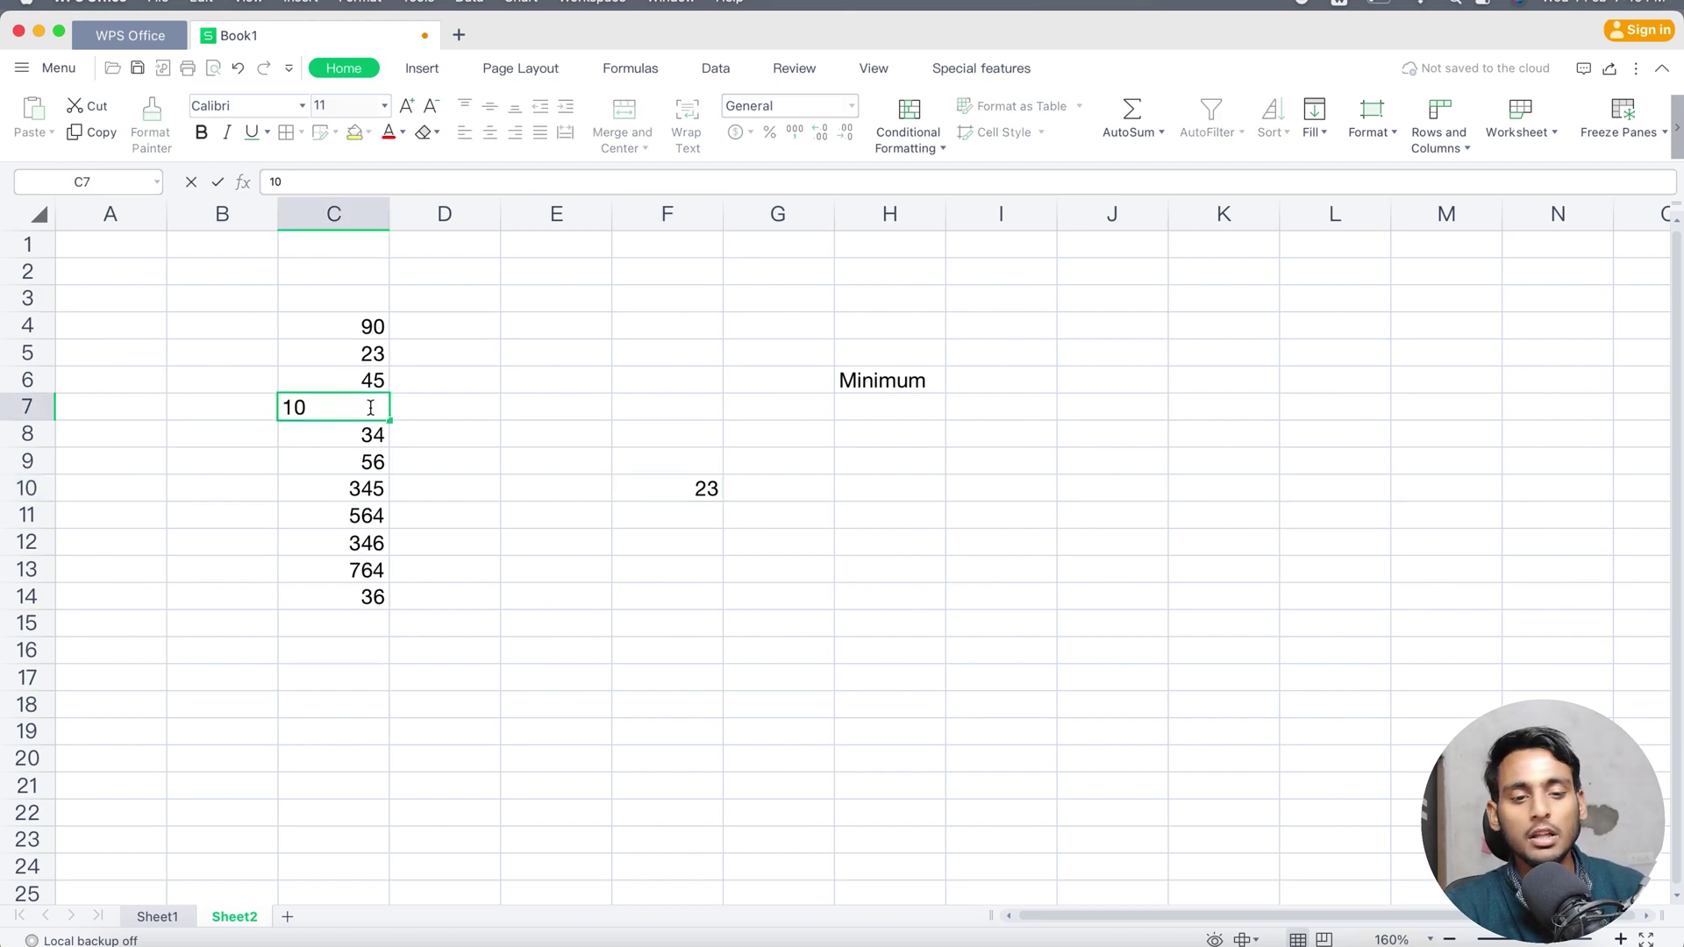
key(Return)
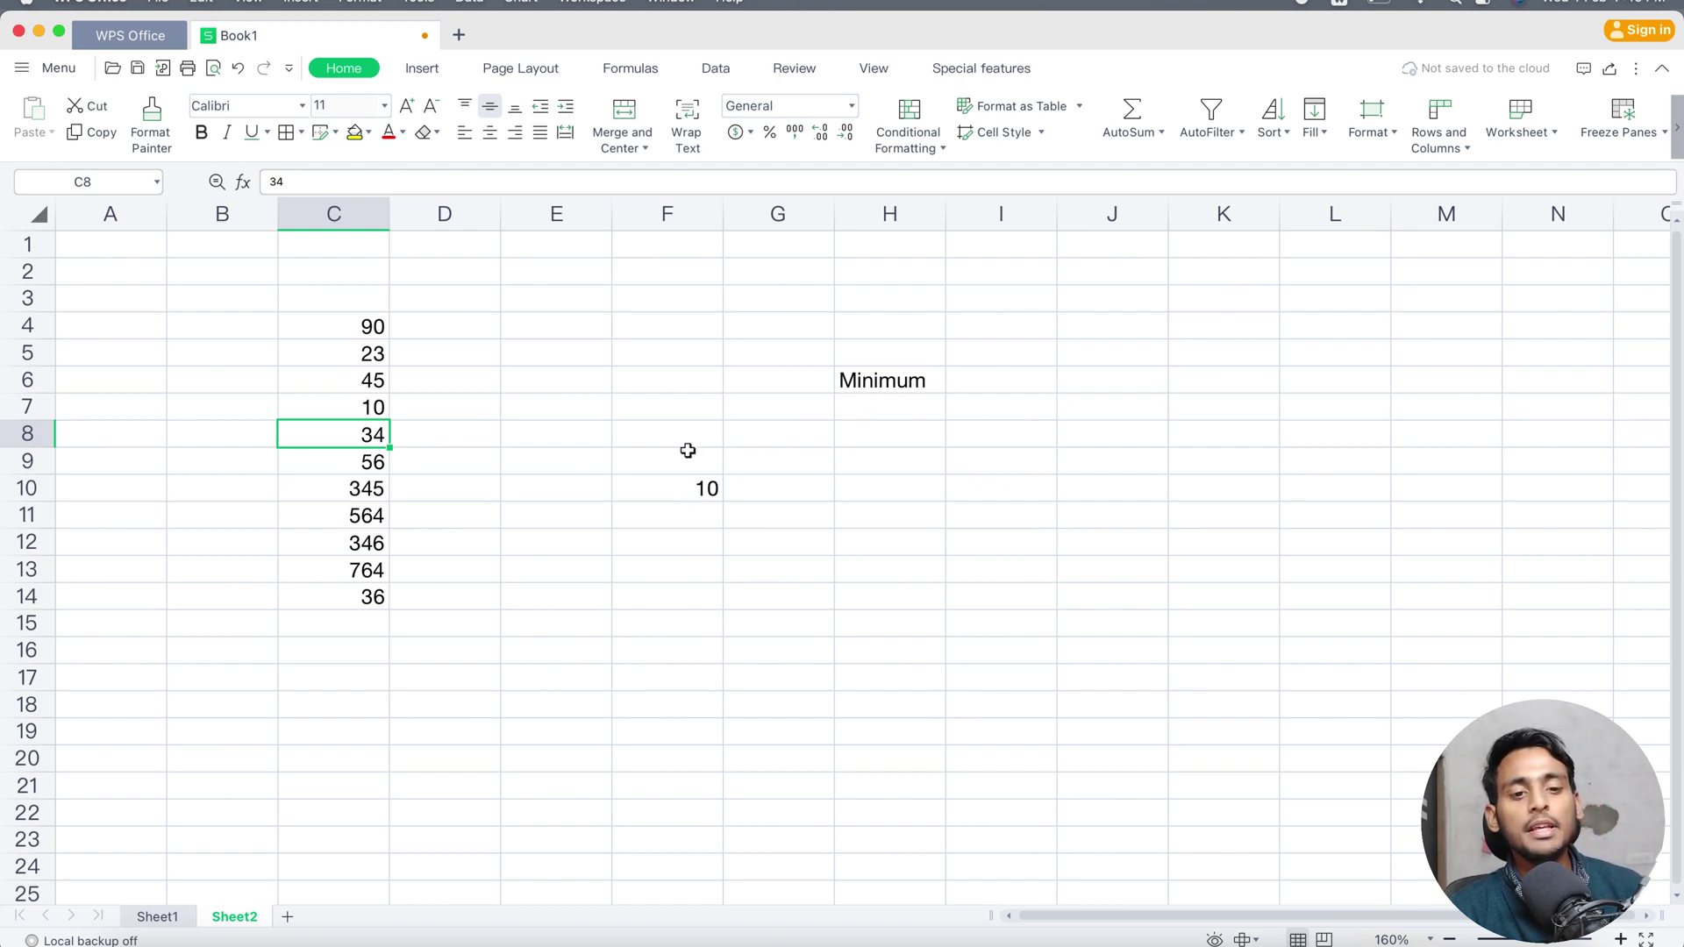
- Add the numbers 34, 54 and 65 in cells D4 to D6 beside the first column
click(443, 320)
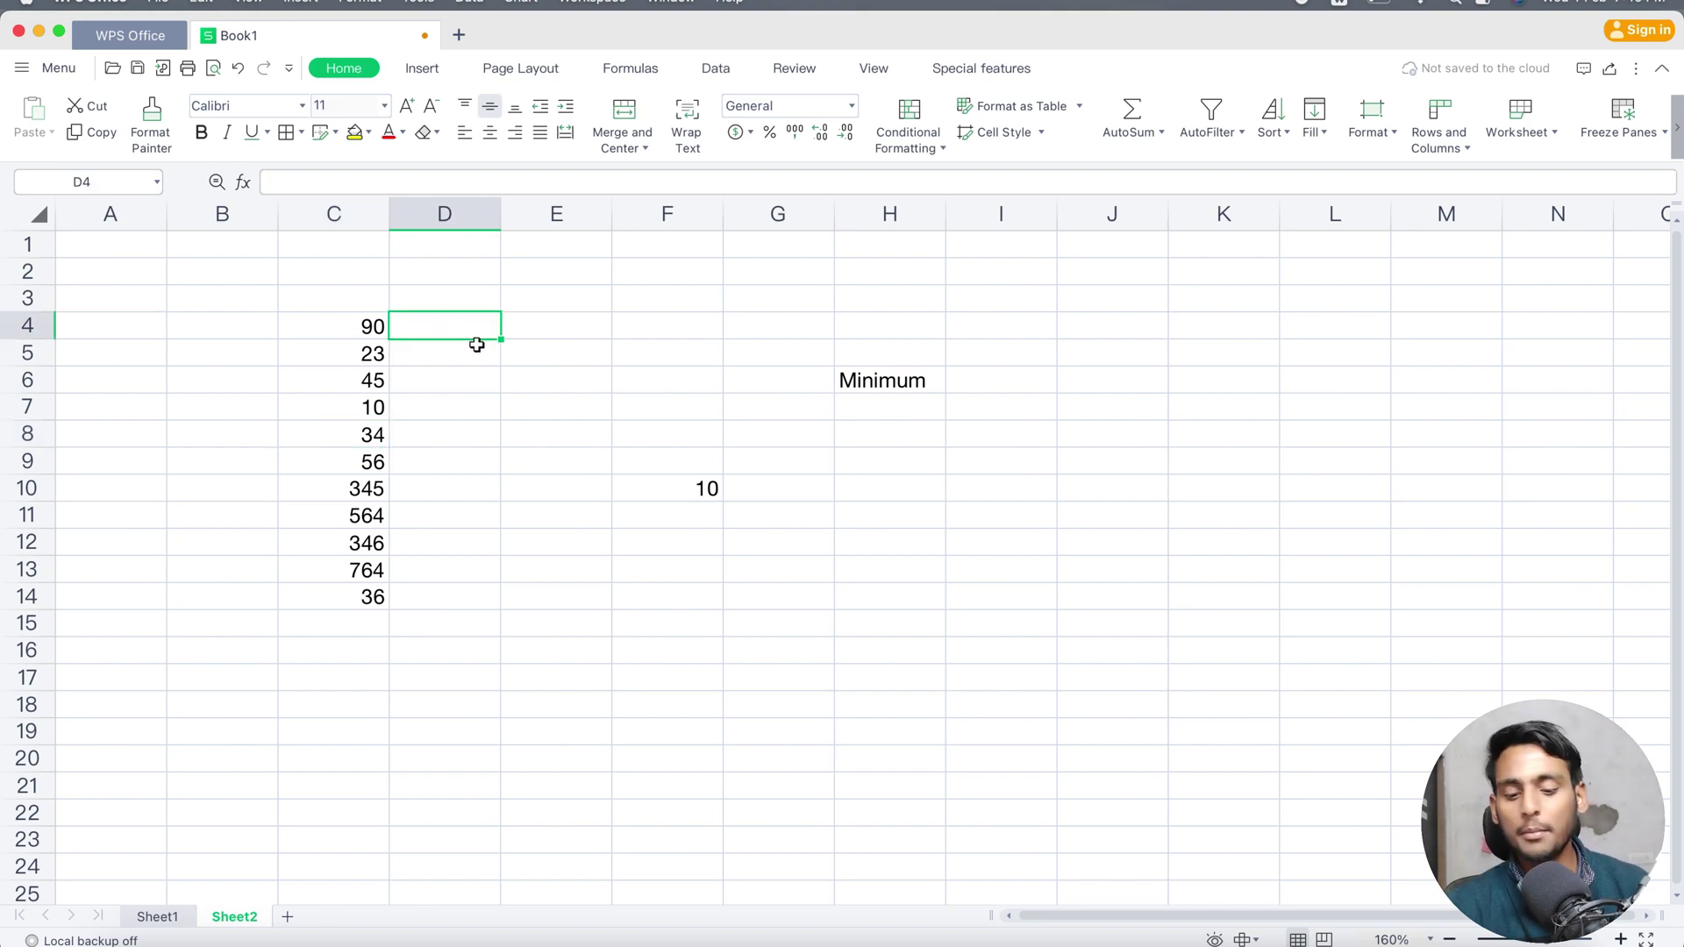
text(34)
key(Return)
text(54)
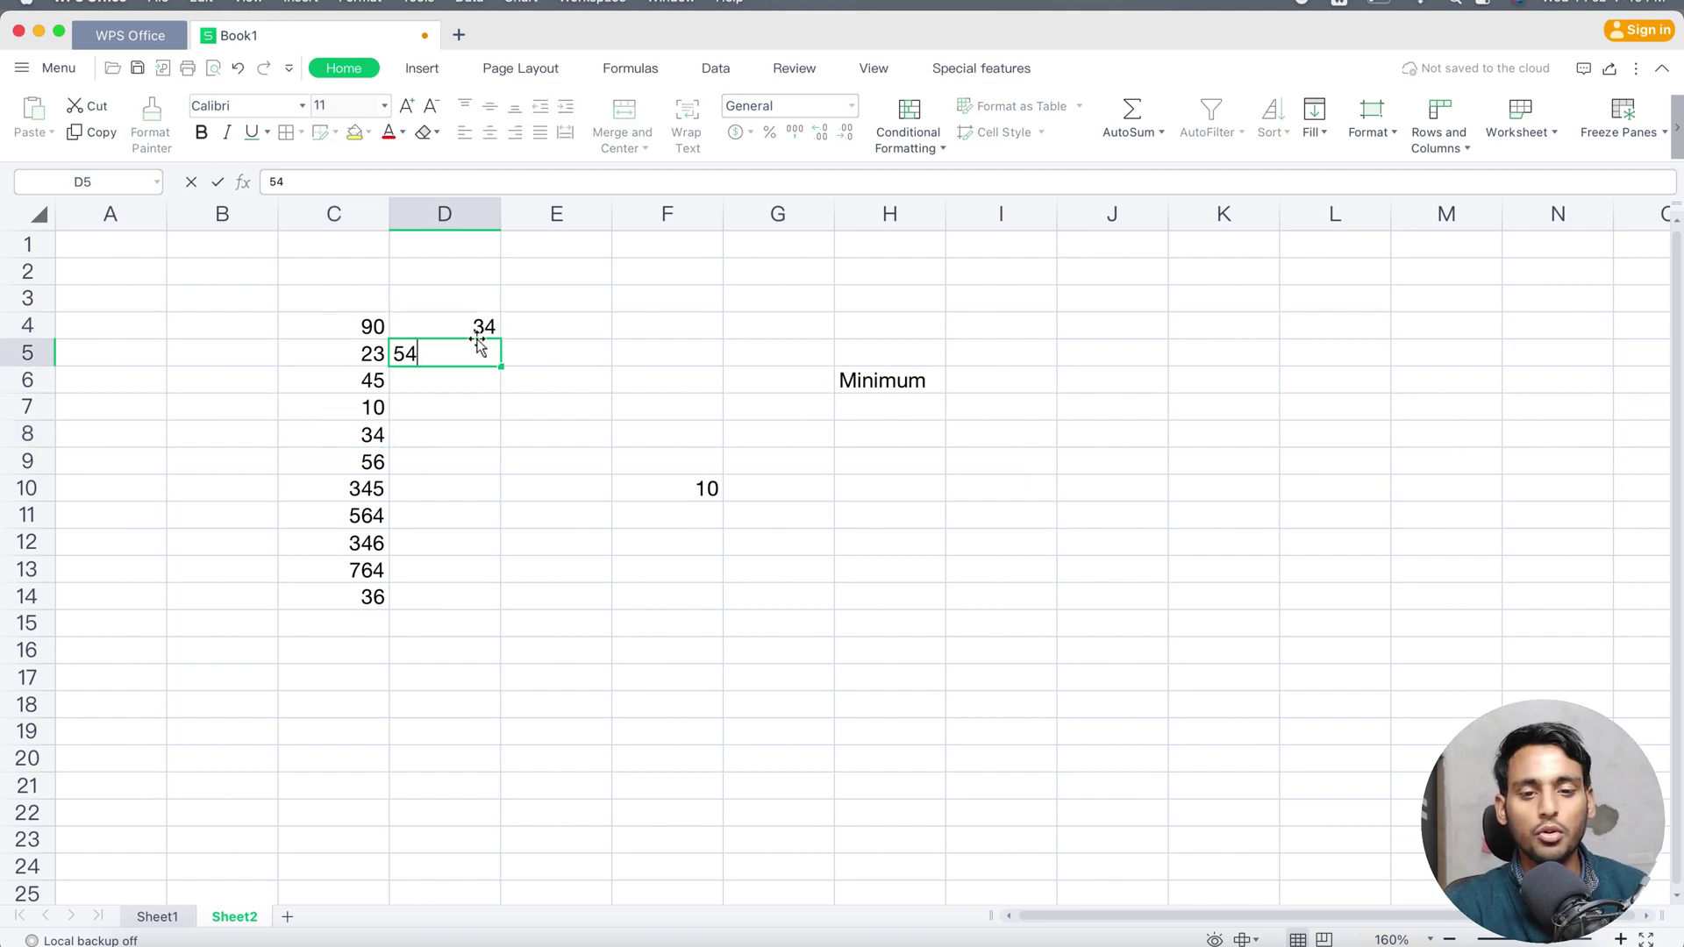
key(Return)
text(65)
key(Return)
- Enter 45 and 34 in cells E7:E8, and 32, 34, 23, 53, 253 and 364 in cells E10:E15
key(Tab)
text(45)
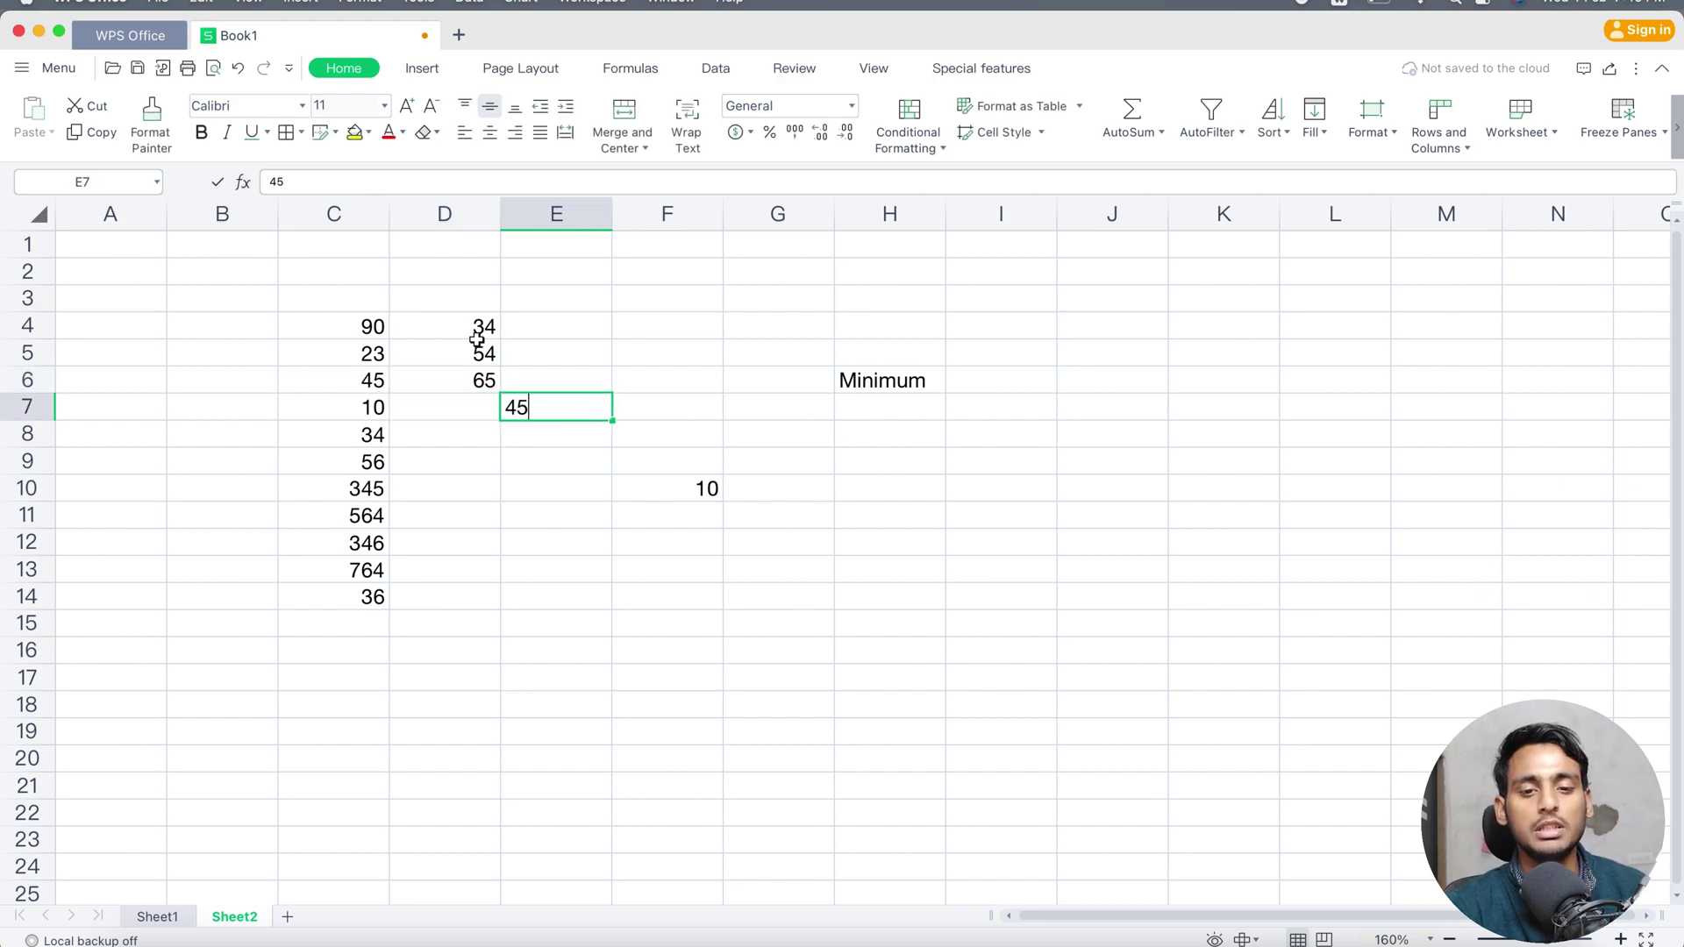
key(Return)
text(34)
key(Return)
key(Return)
text(3)
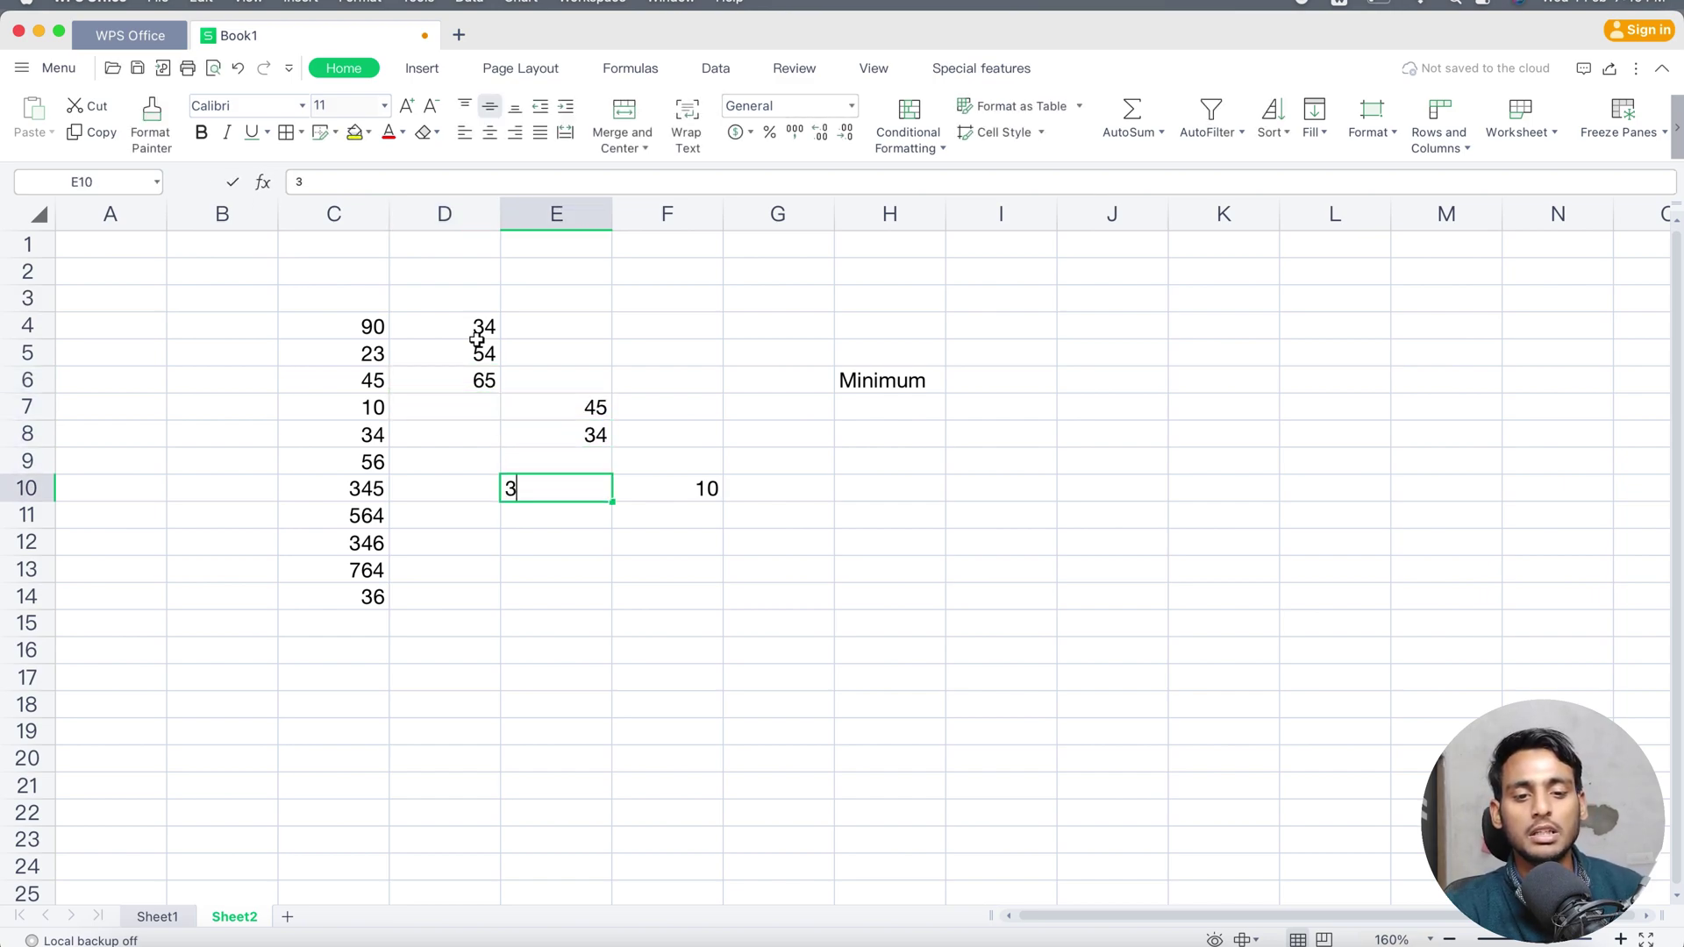
text(2)
key(Return)
text(34)
key(Return)
text(23)
key(Return)
text(5)
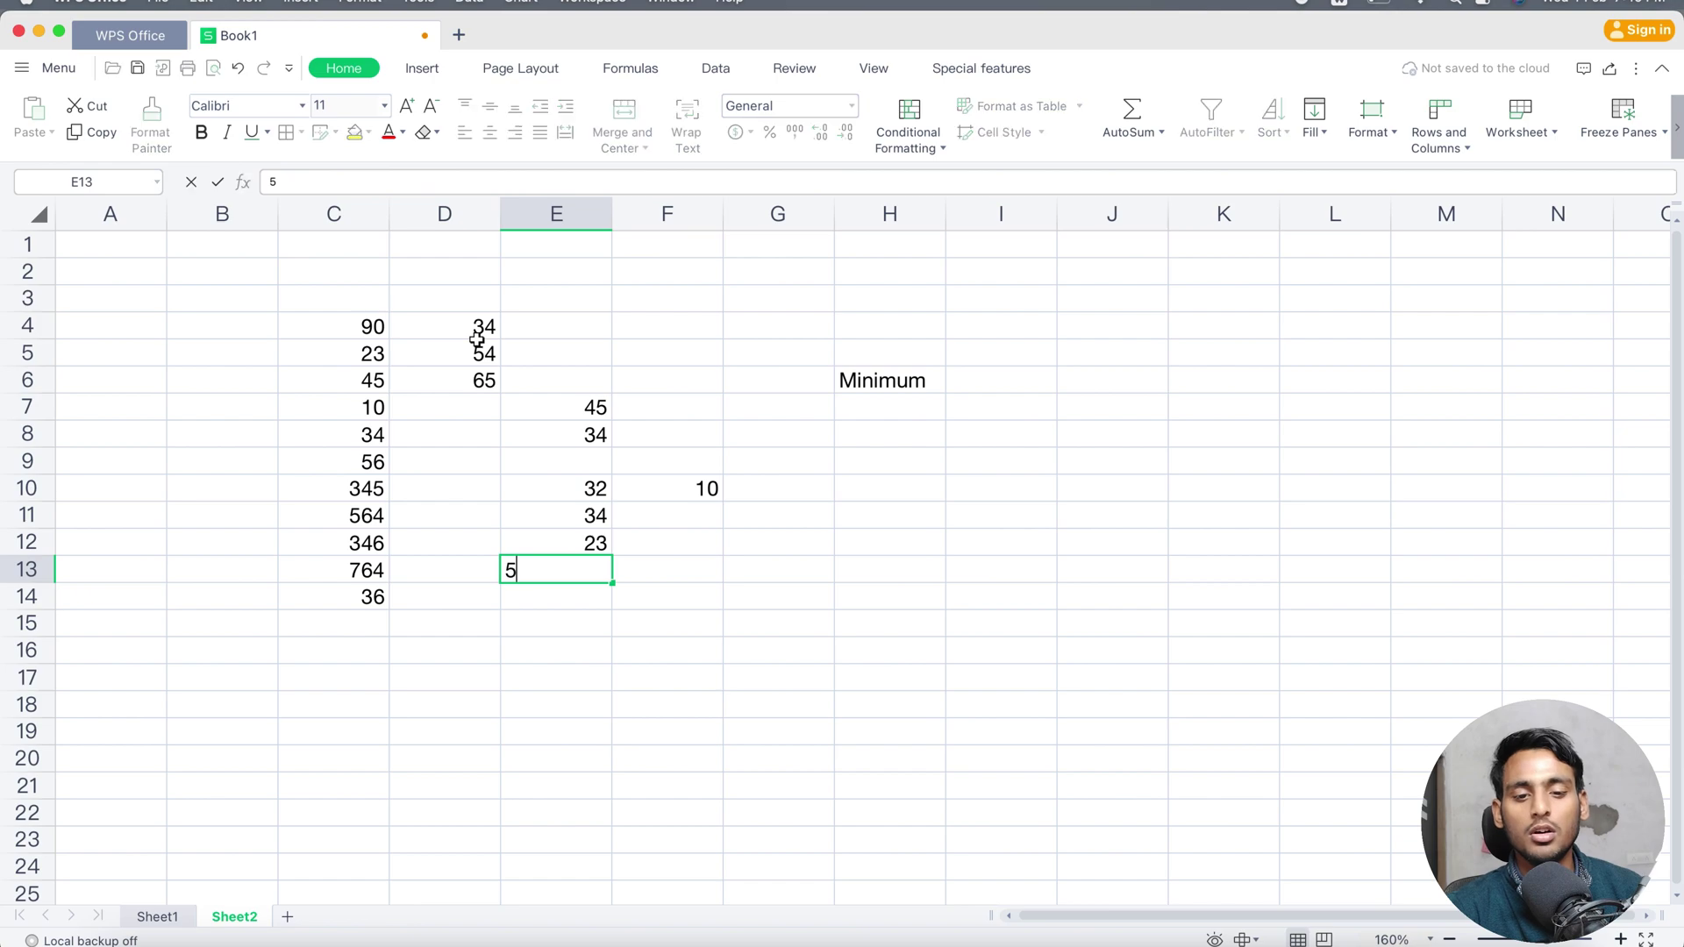
text(3)
key(Return)
text(253)
key(Return)
text(364)
key(Return)
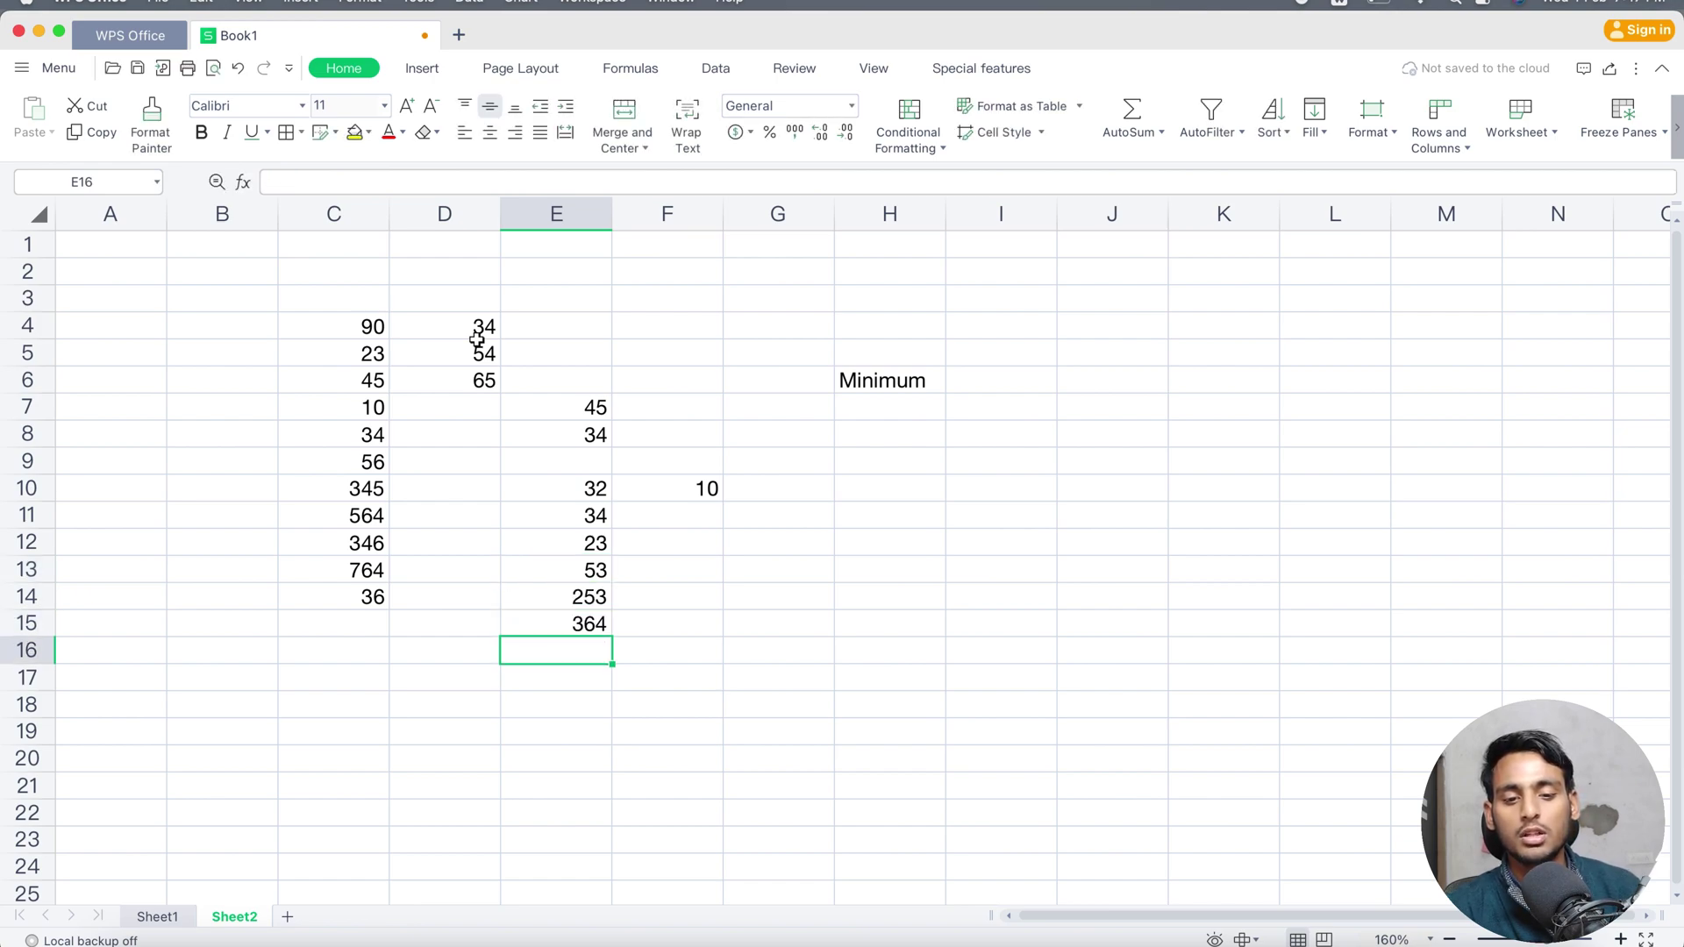
- Set cell C14 to 4 and enter 42 in cell D13
key(Up)
key(Up)
key(Left)
key(Left)
text(4)
key(Up)
key(Right)
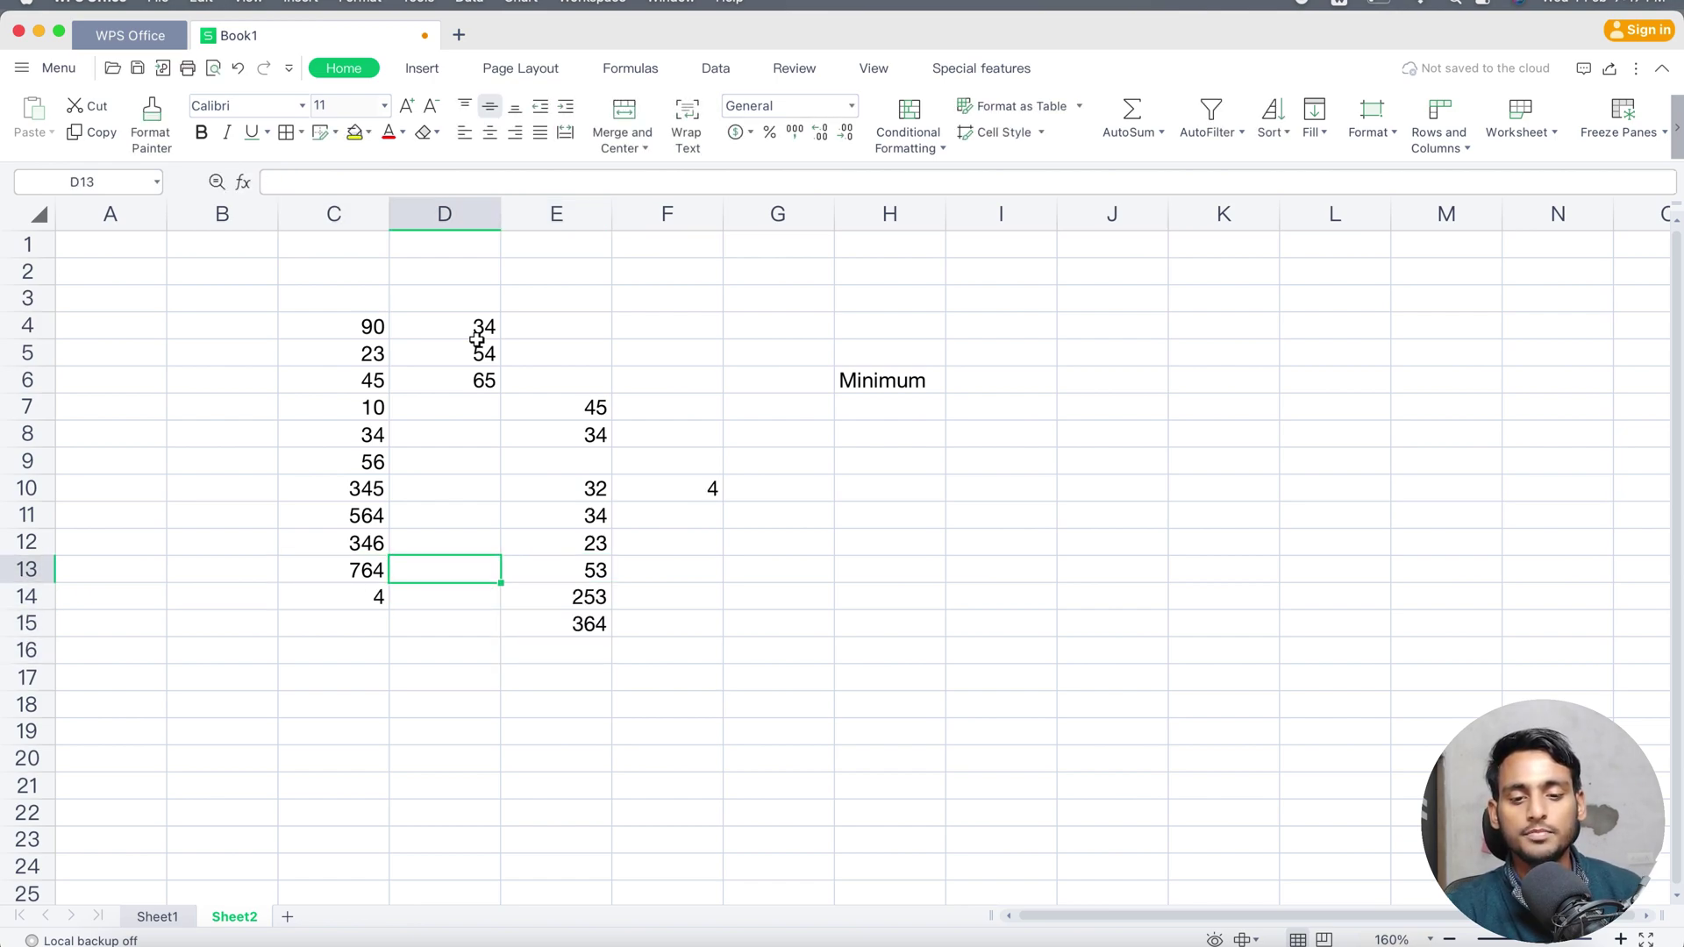
text(42)
key(Return)
- Replace the formula in cell F10 with =MIN(C4:E15) to find the smallest number across all three columns
click(697, 489)
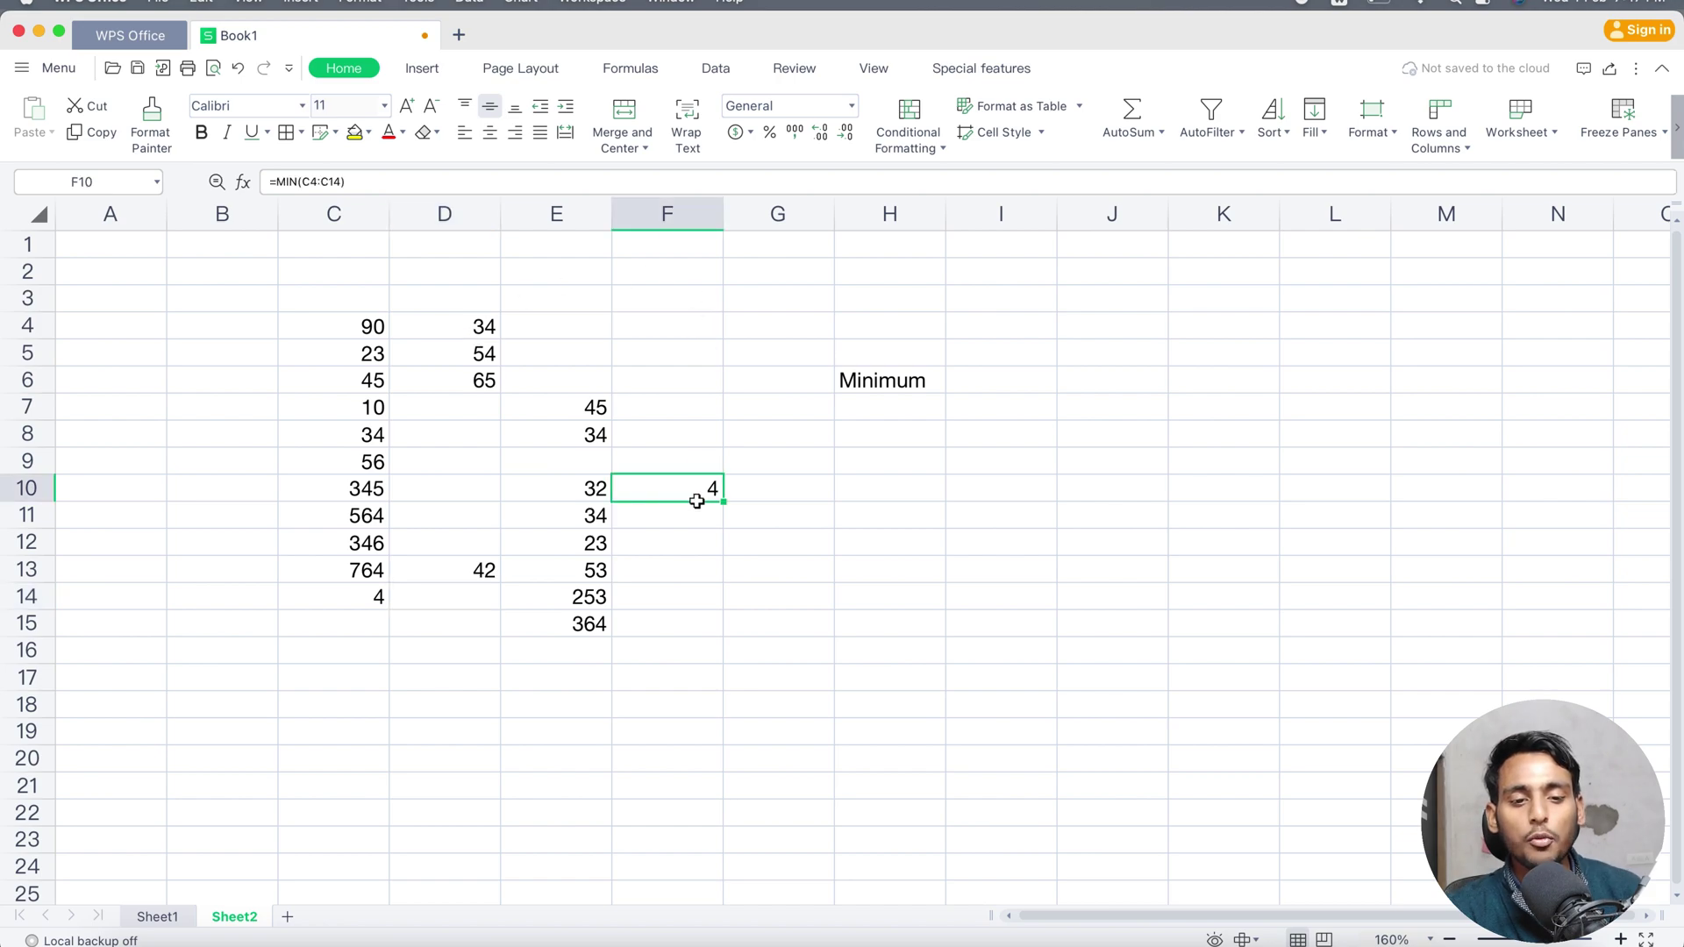
key(Delete)
text(=)
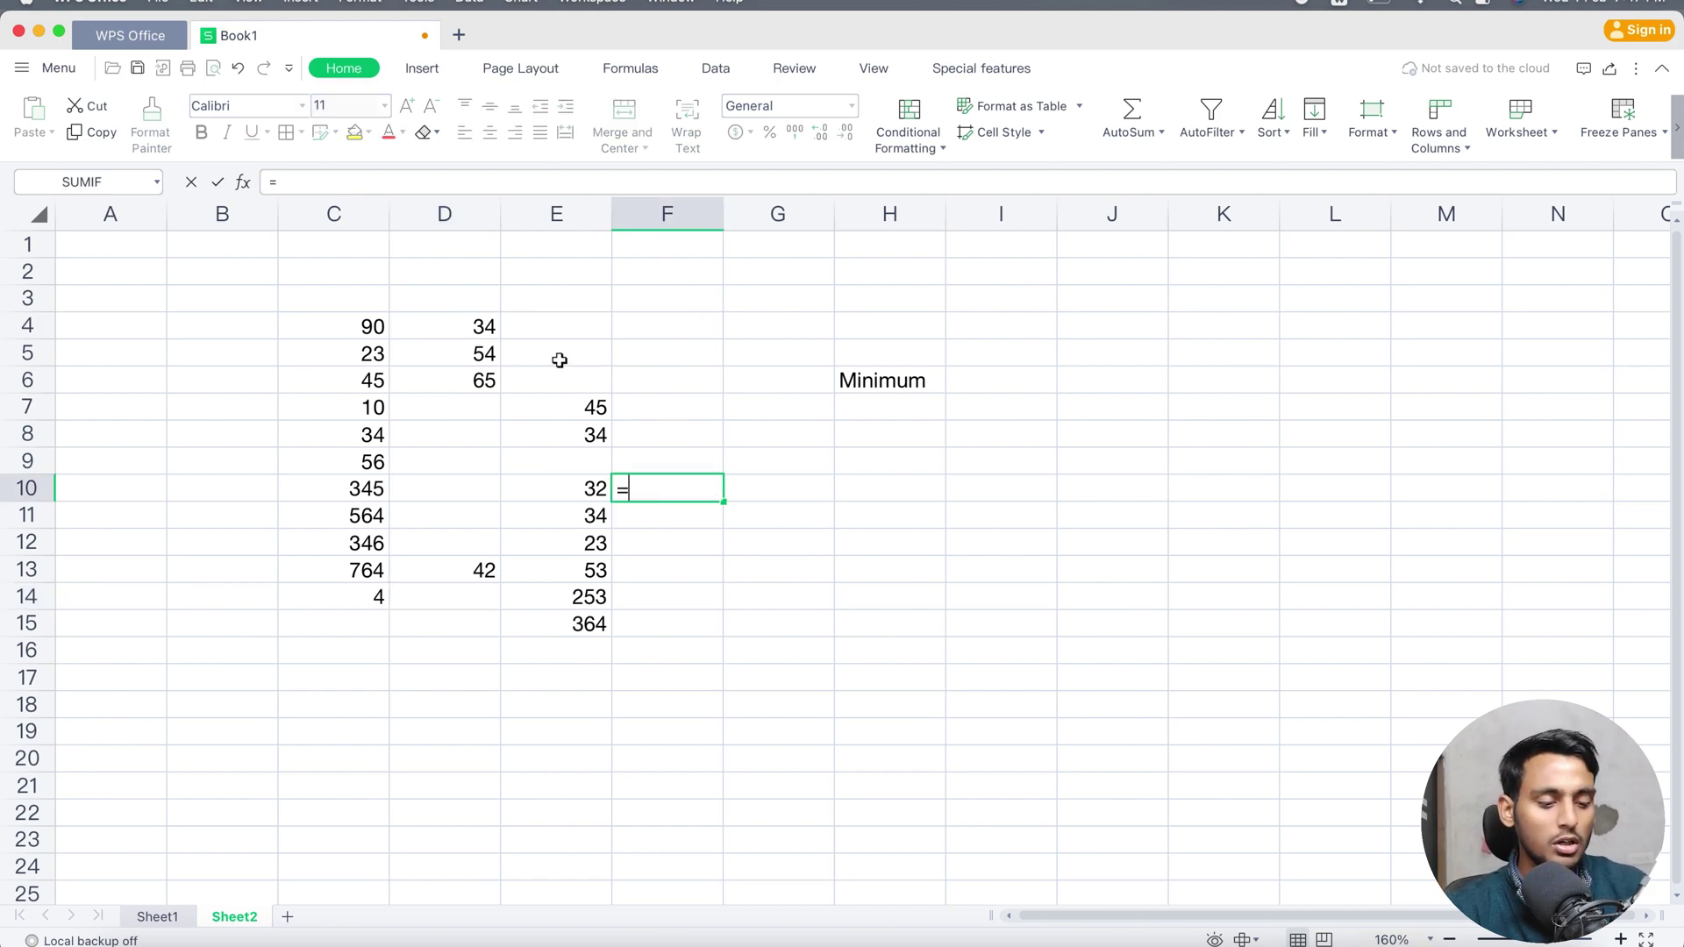
text(min)
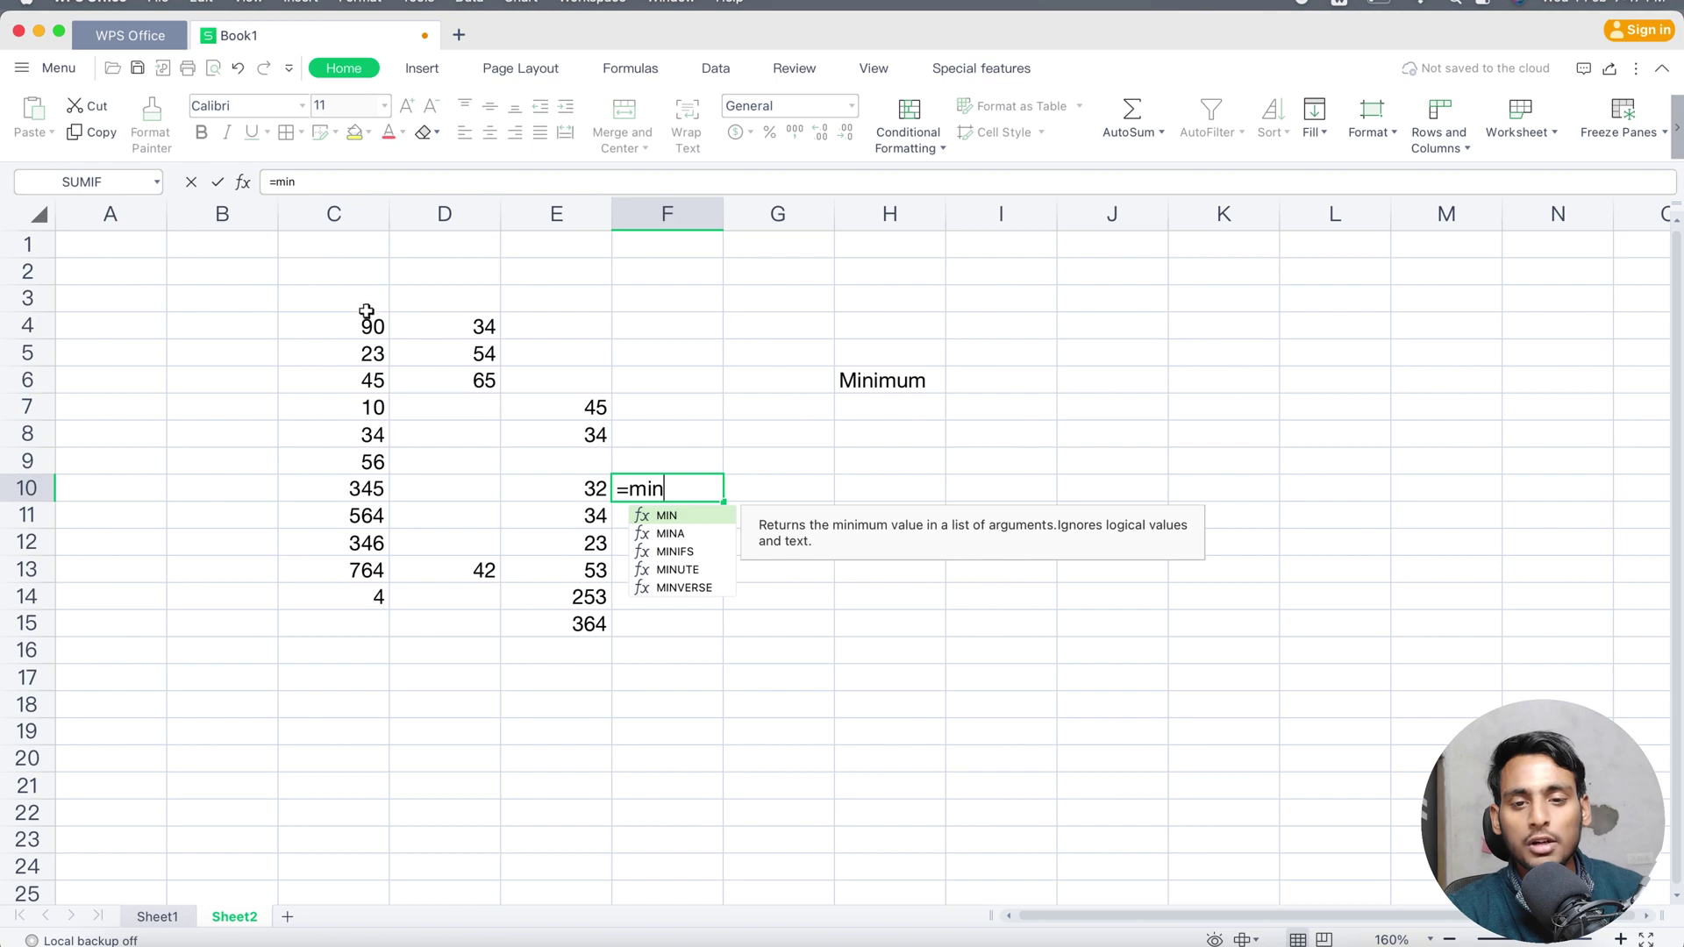
text(c)
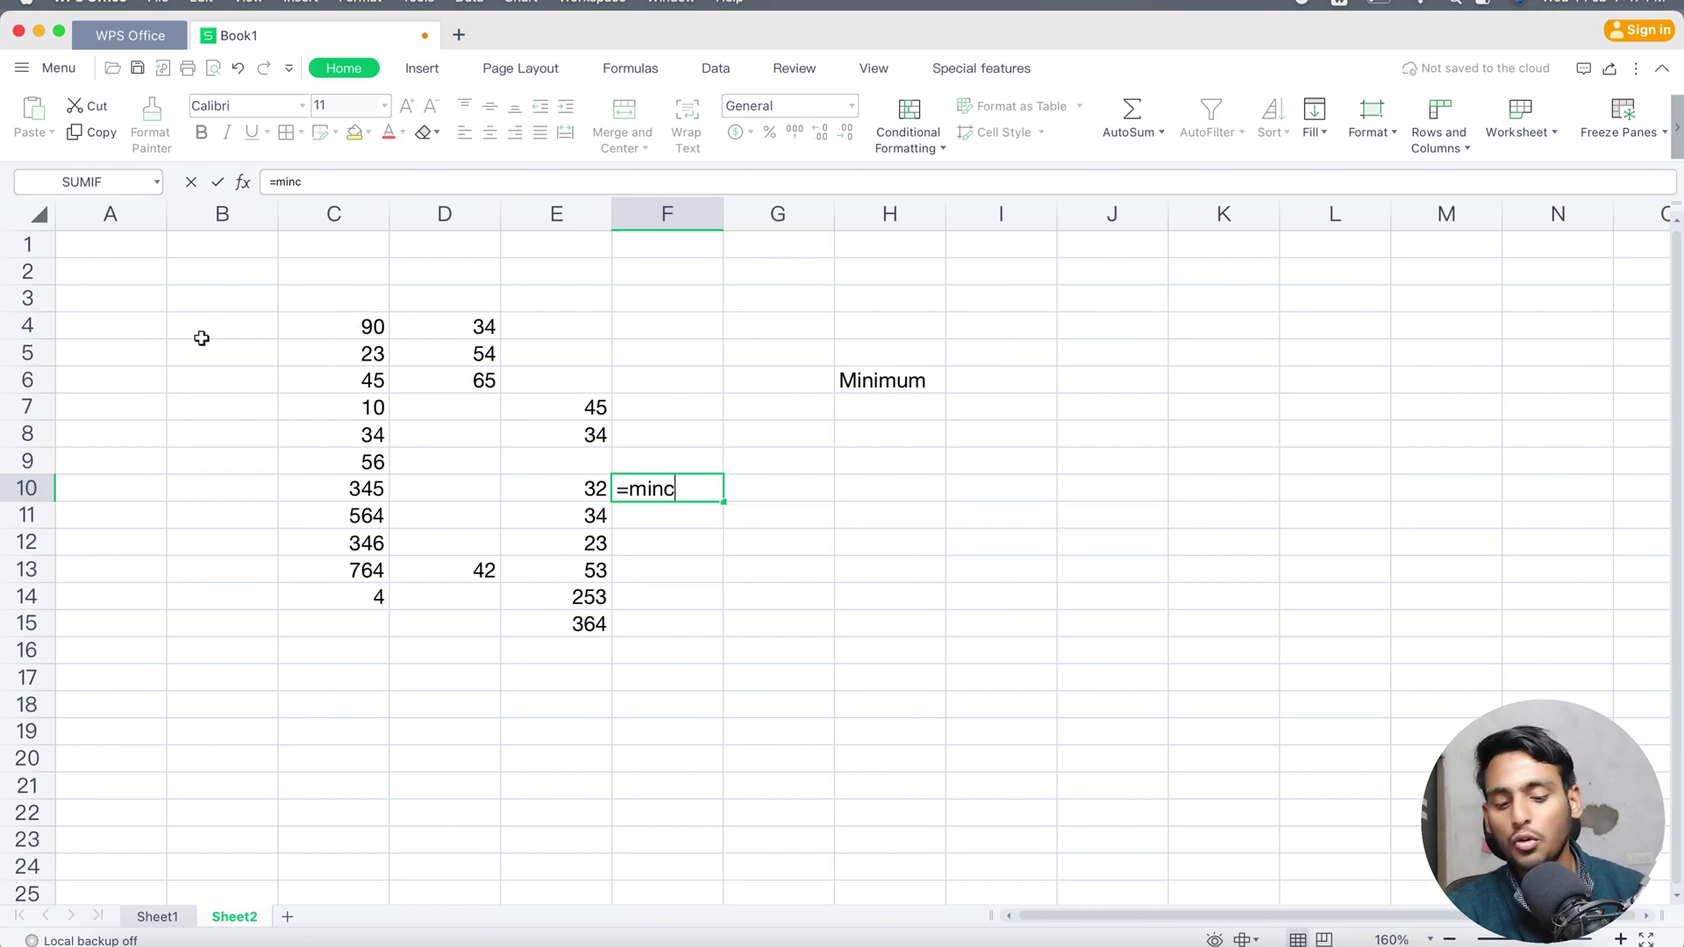
key(BackSpace)
text((c4)
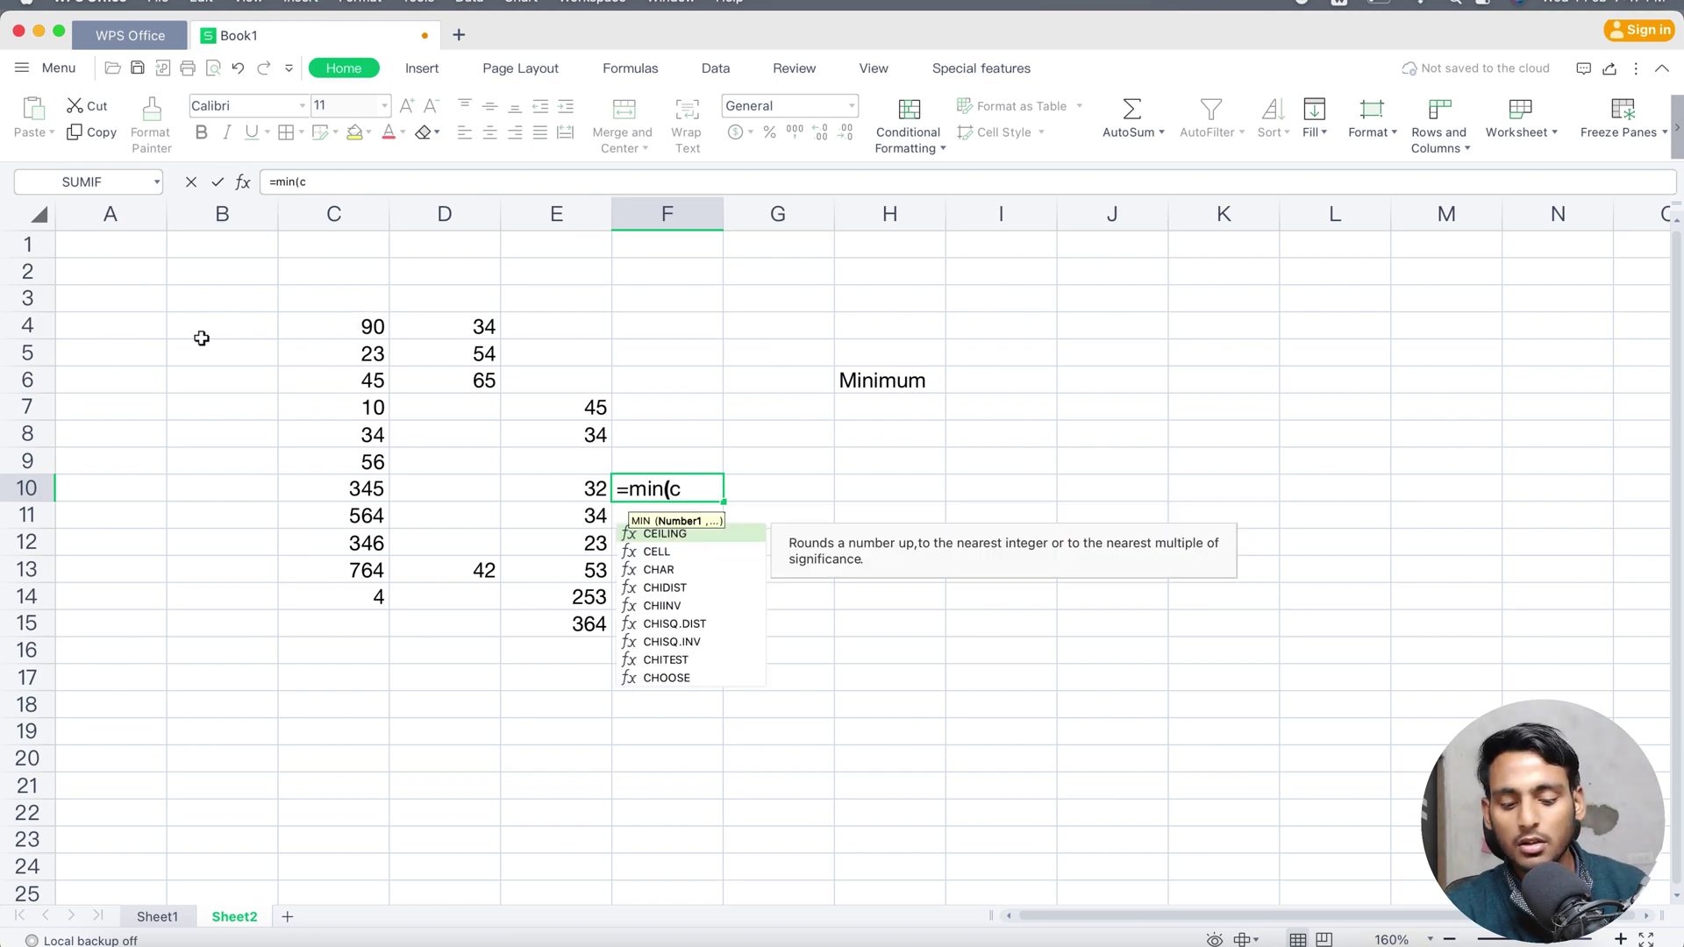
text(:)
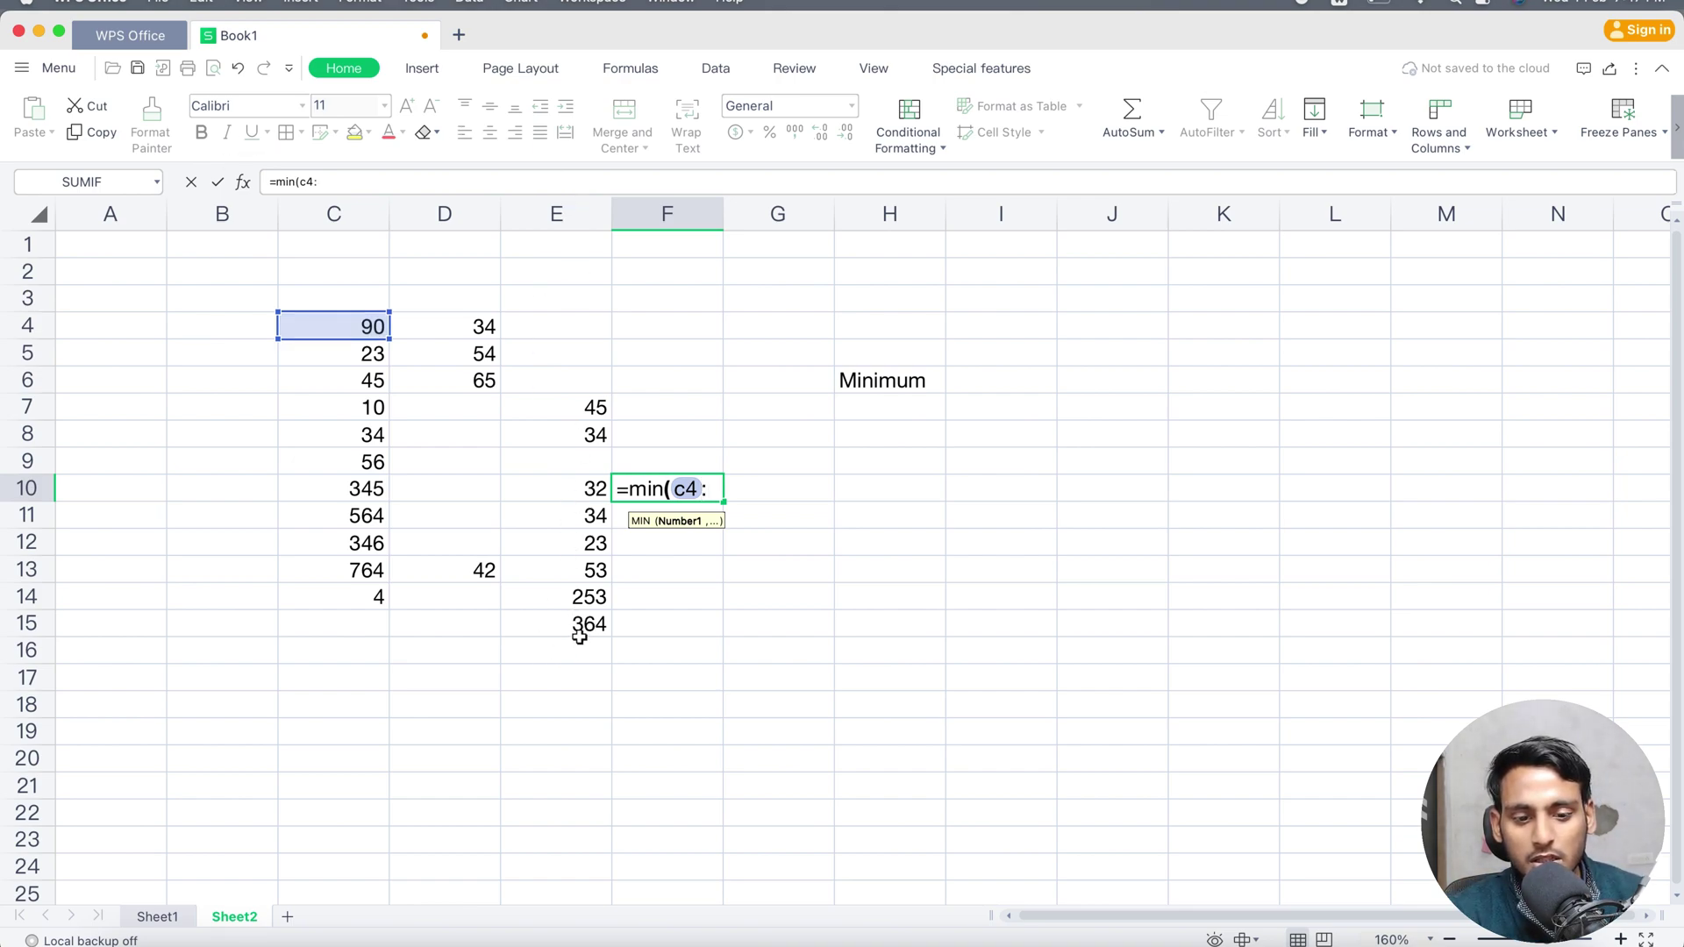
text(e)
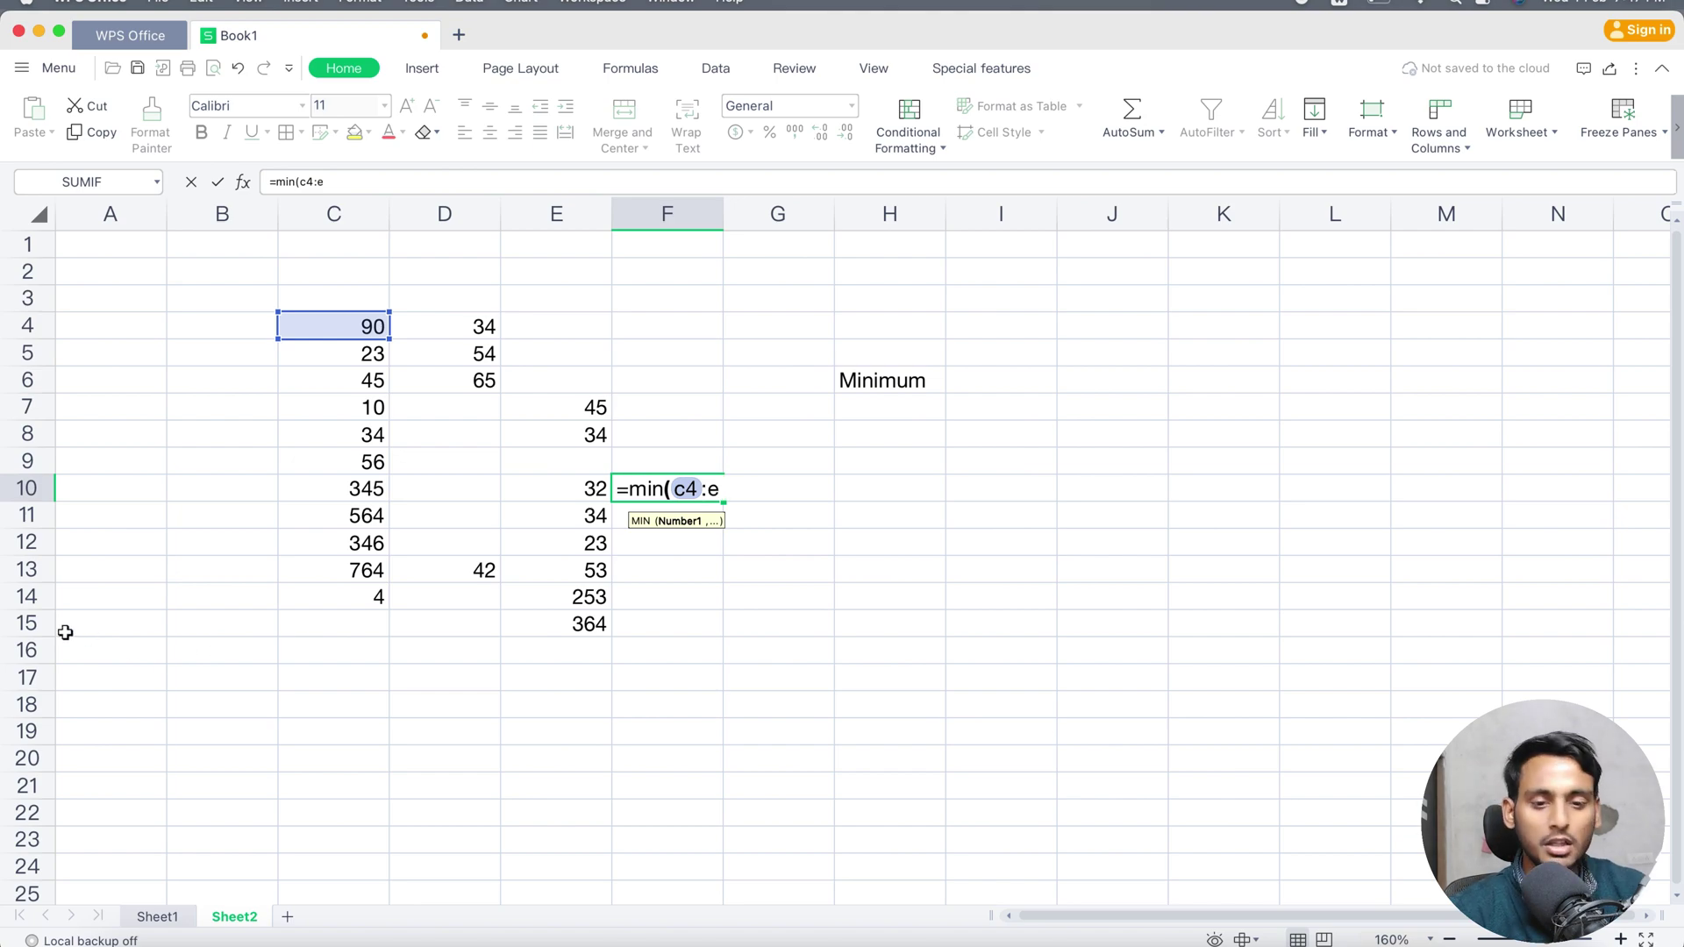
text(15)
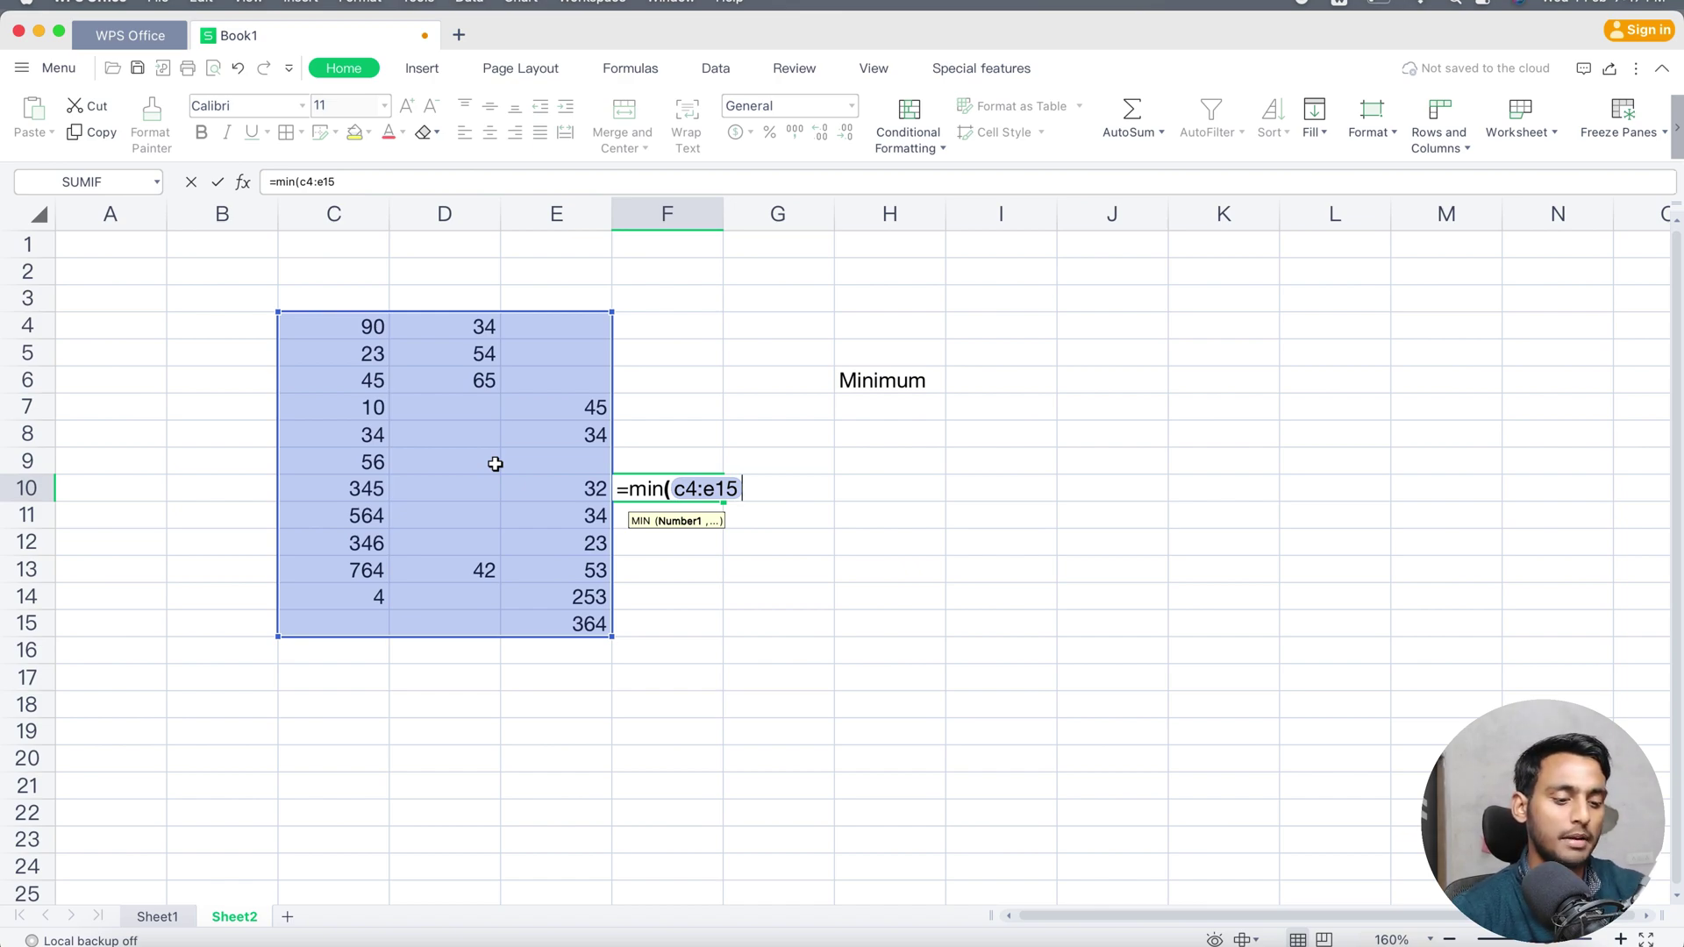
text())
key(Return)
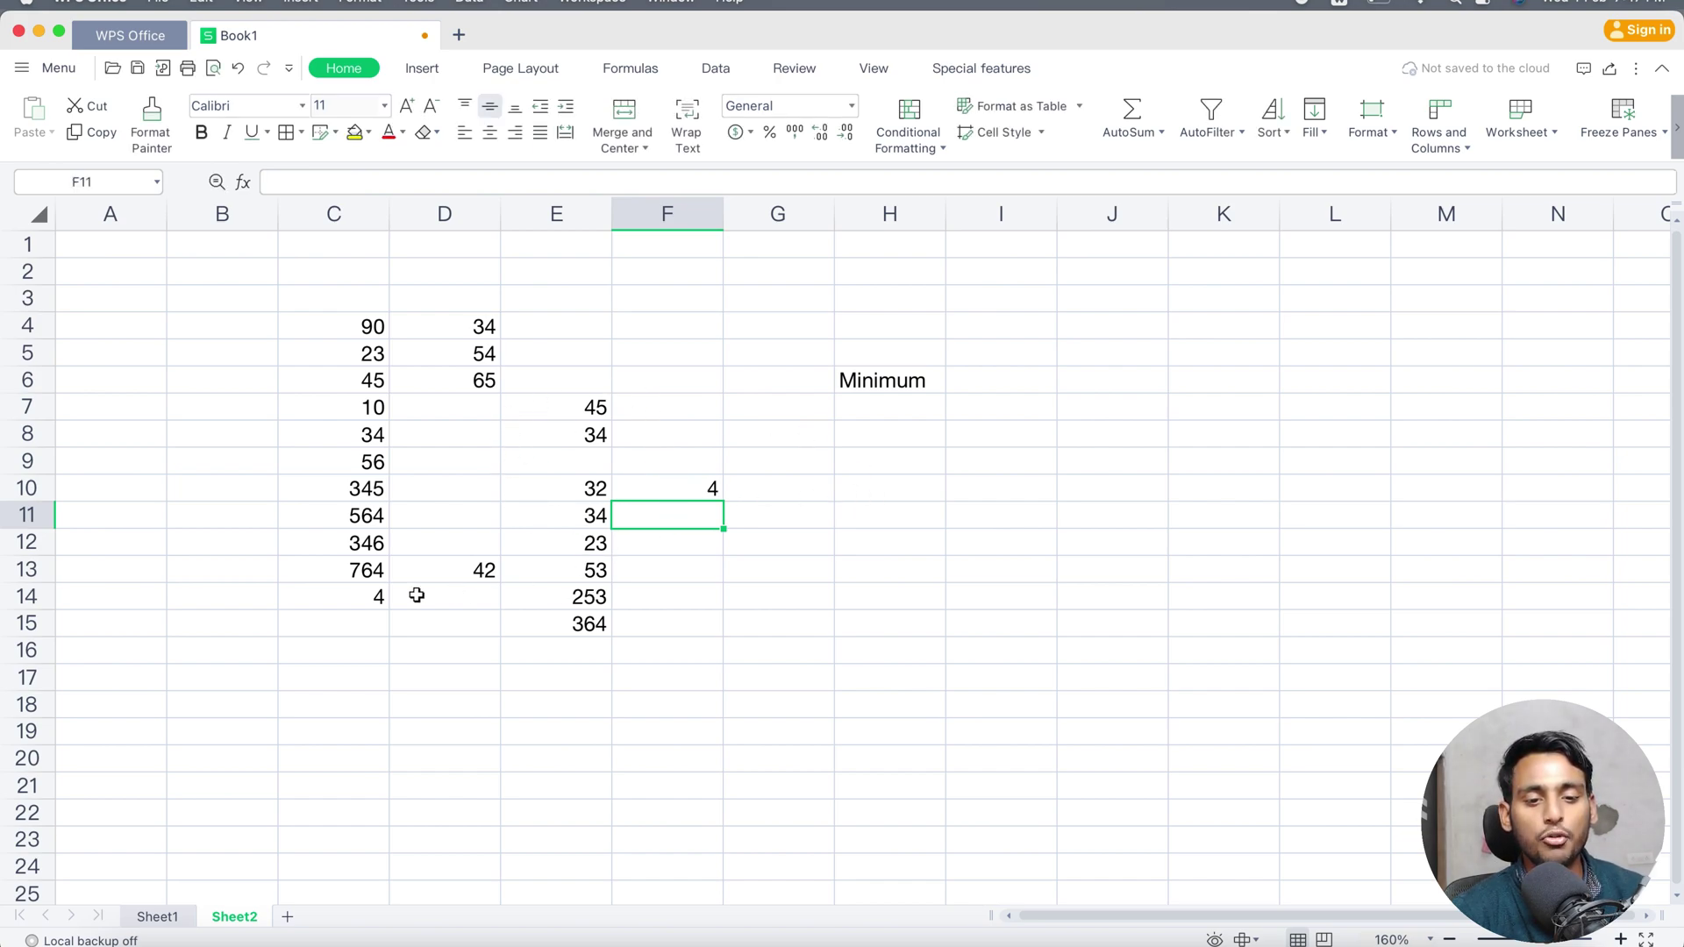
click(378, 603)
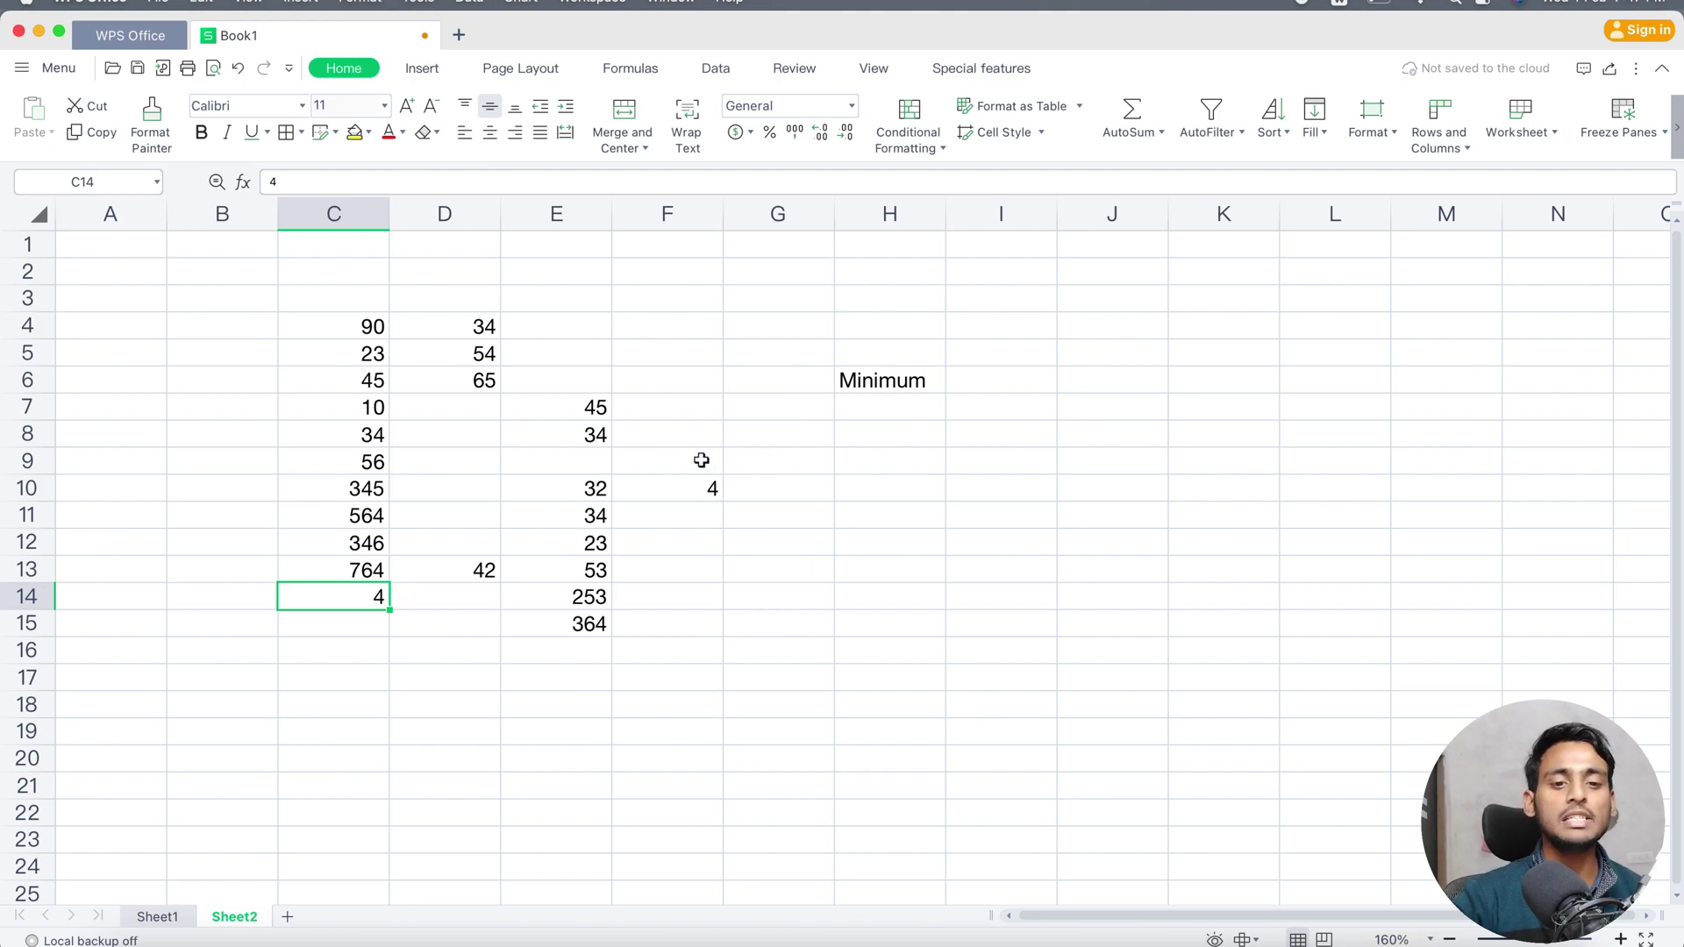
click(701, 460)
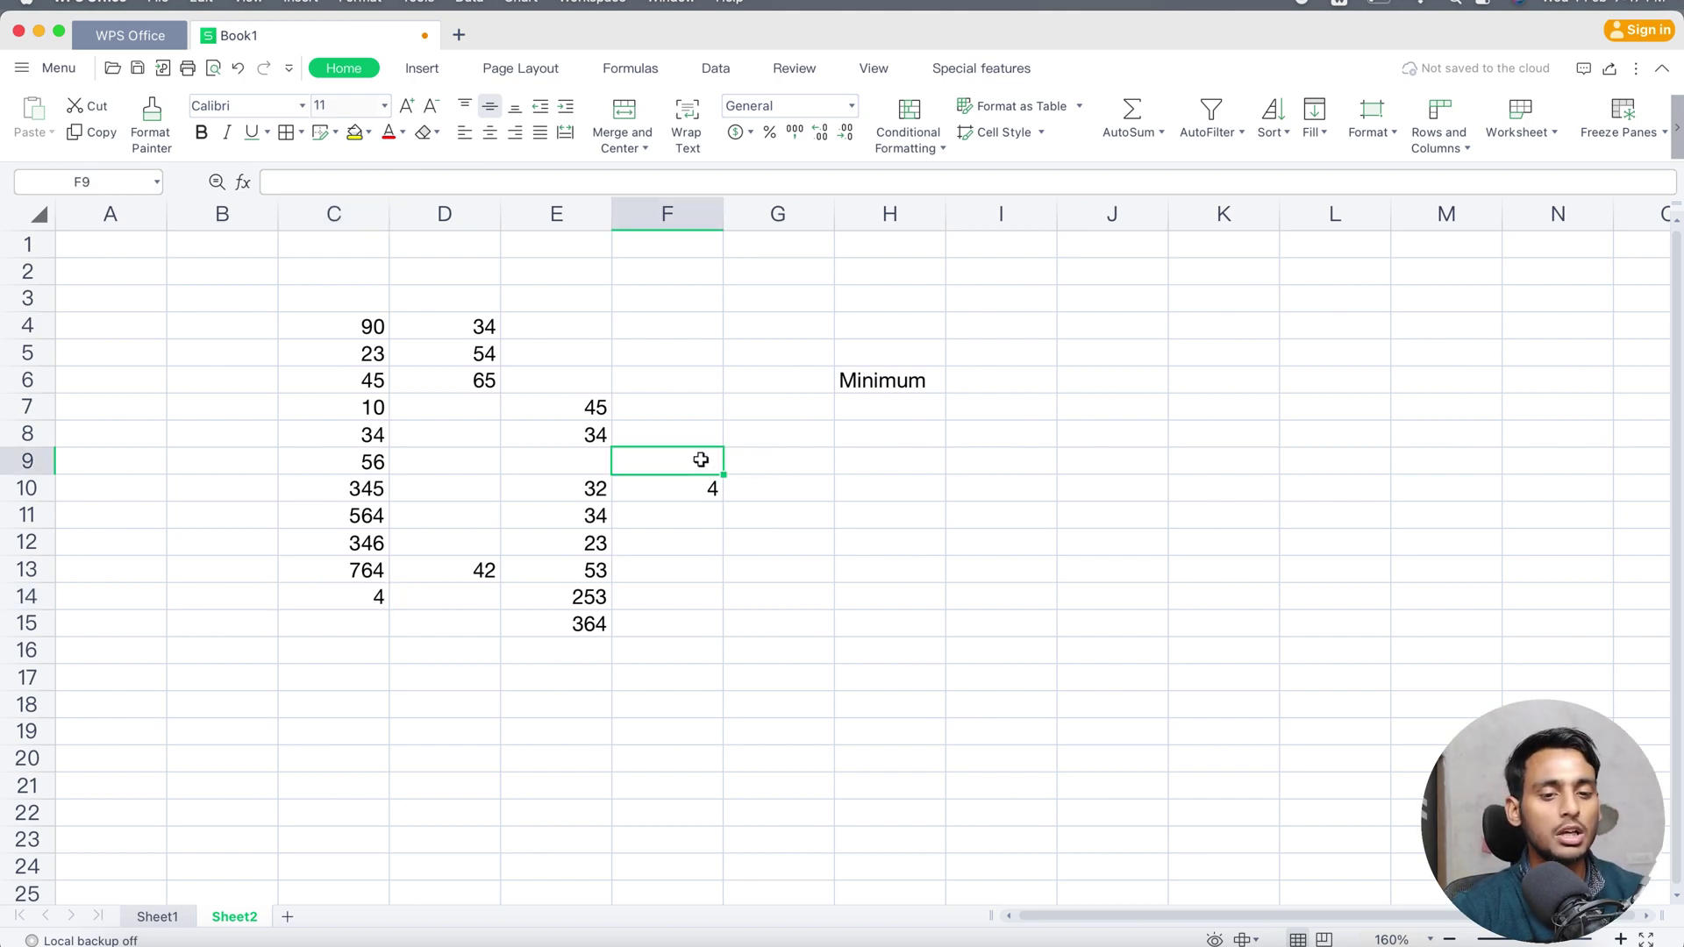
- Enter =MAX(C4:E15) in cell F9 to find the largest number across the three columns
text(=max)
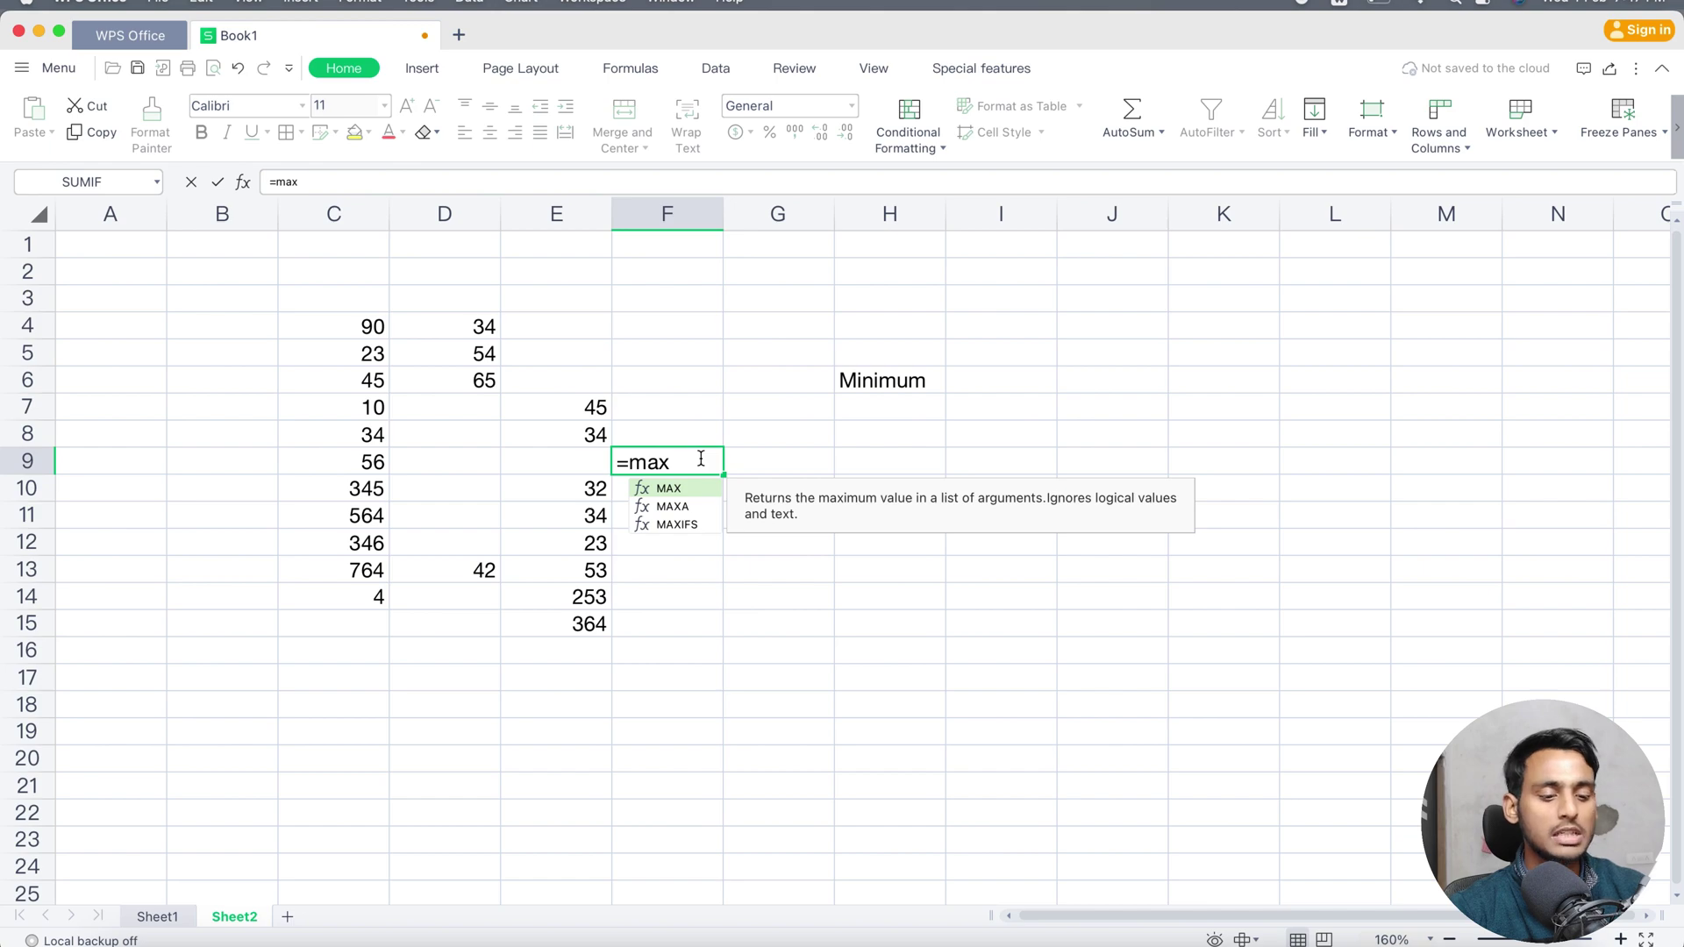
text(()
click(360, 329)
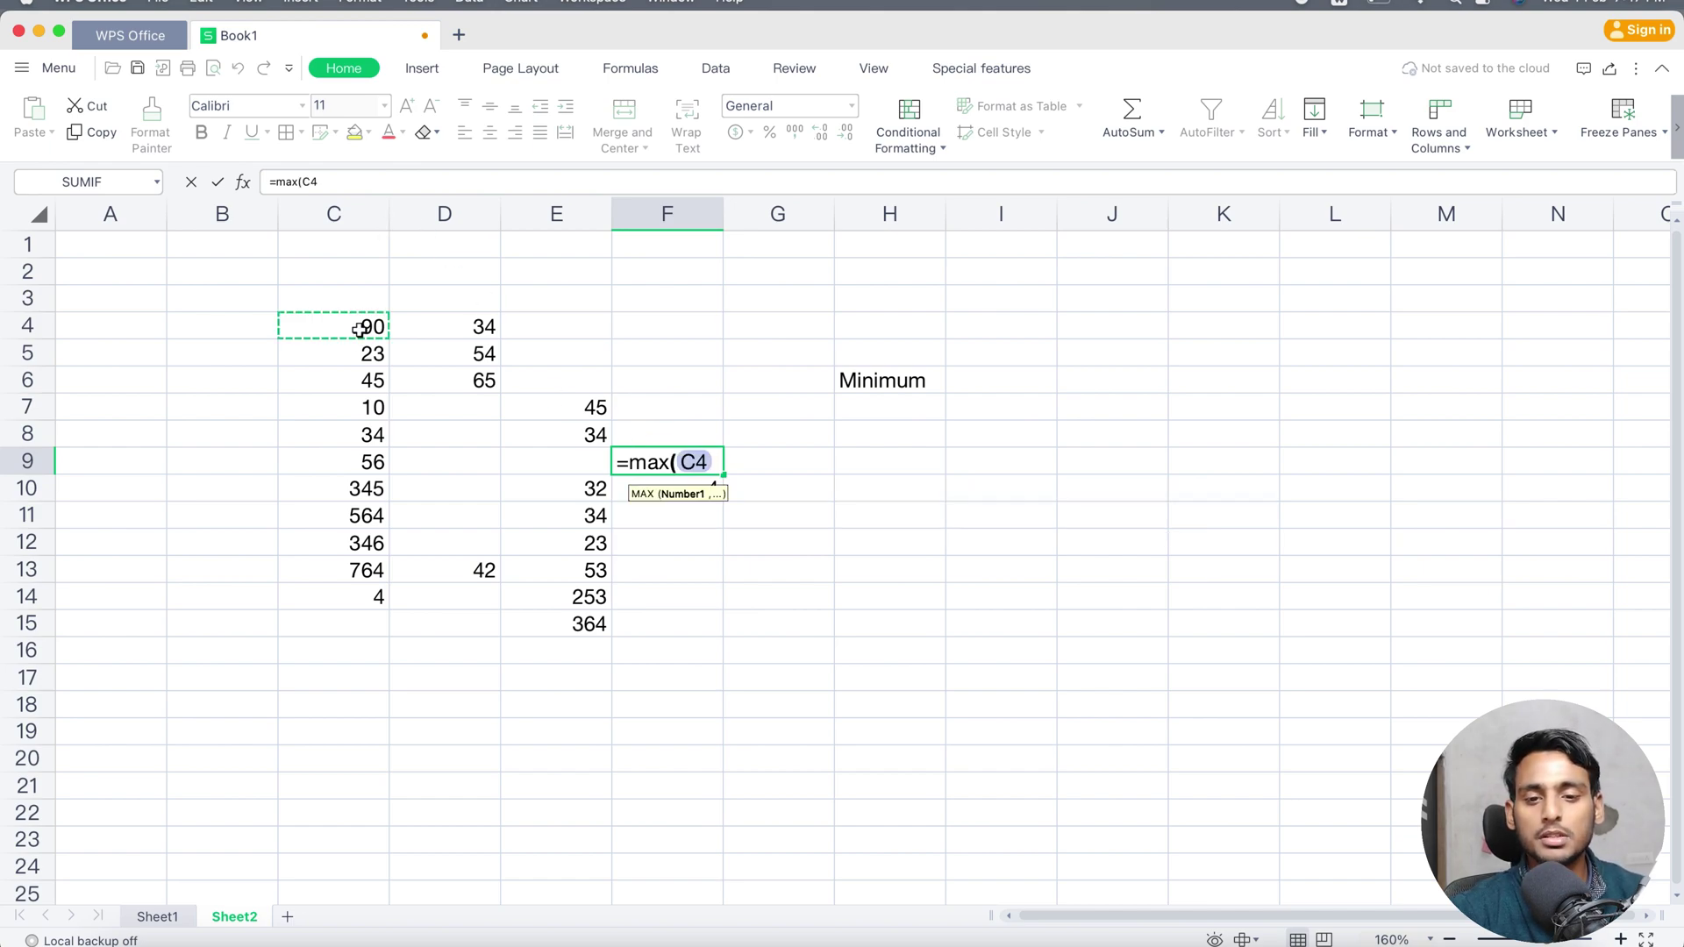
text(:)
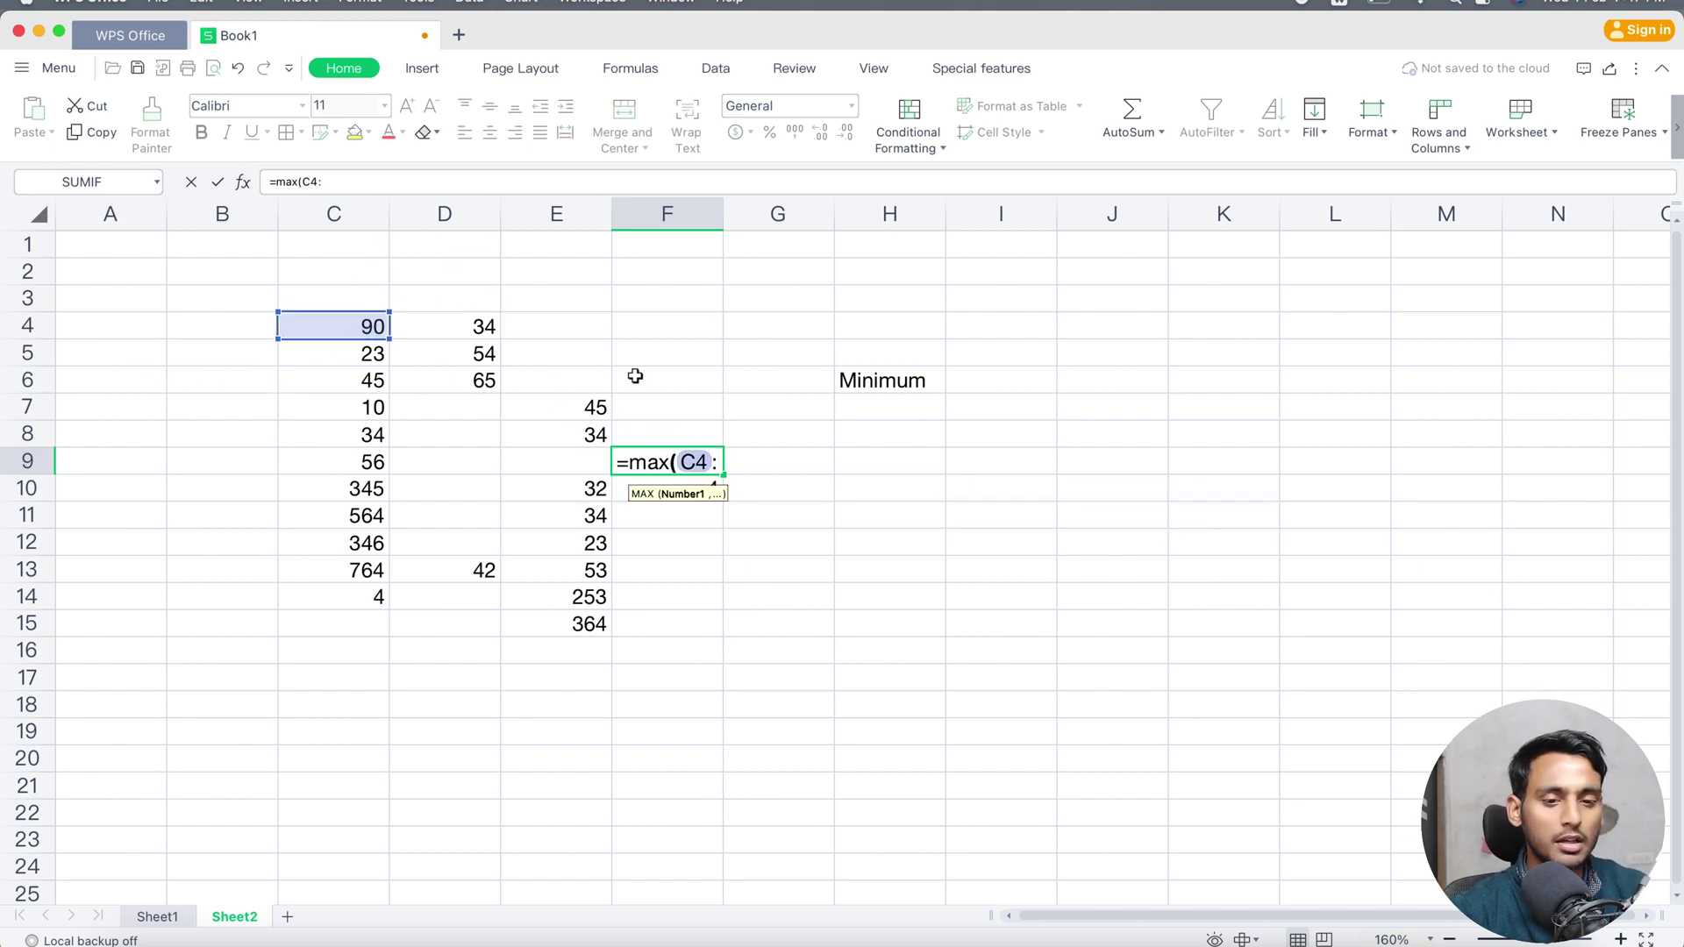
click(586, 624)
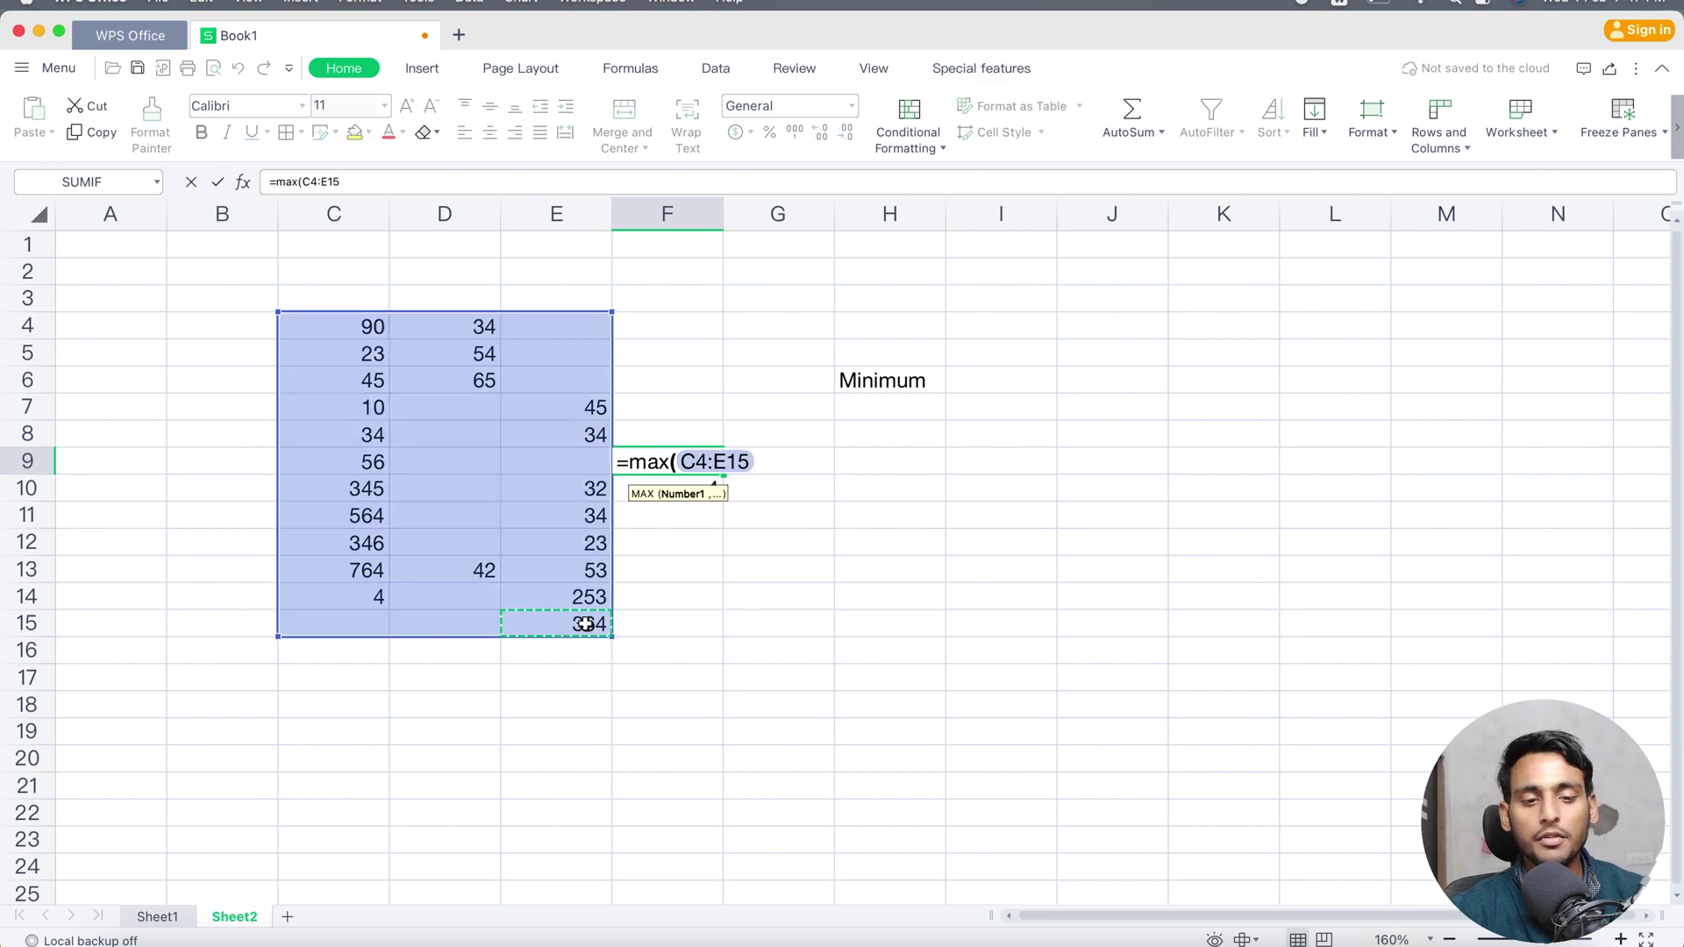
text())
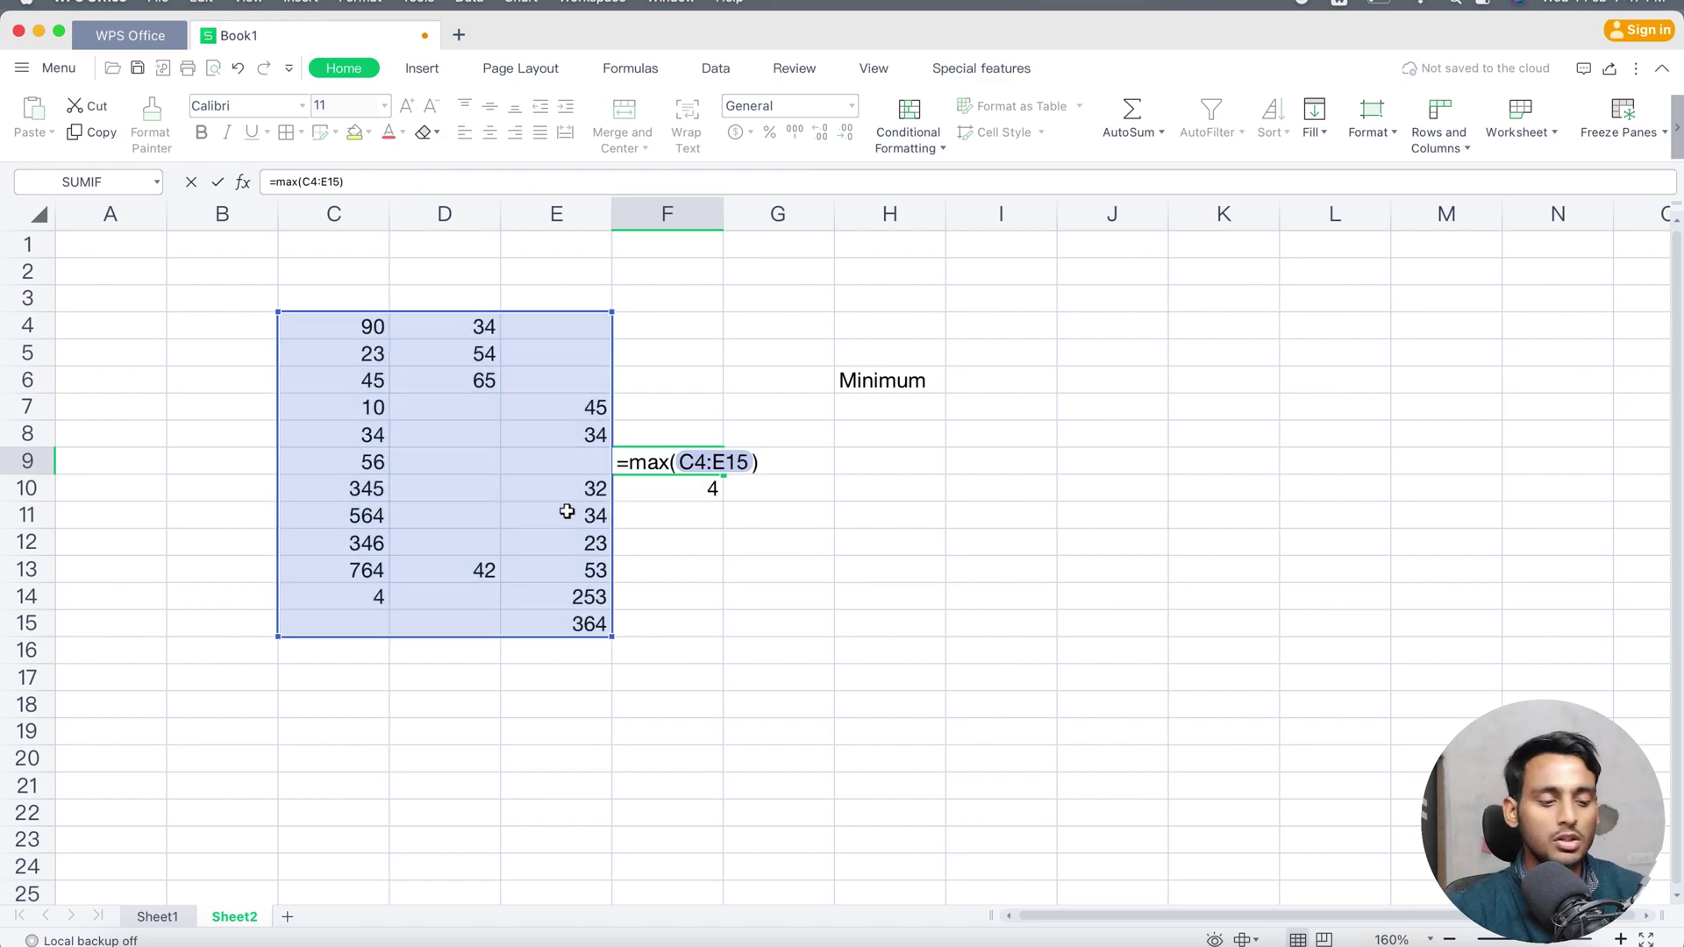
key(Return)
click(700, 462)
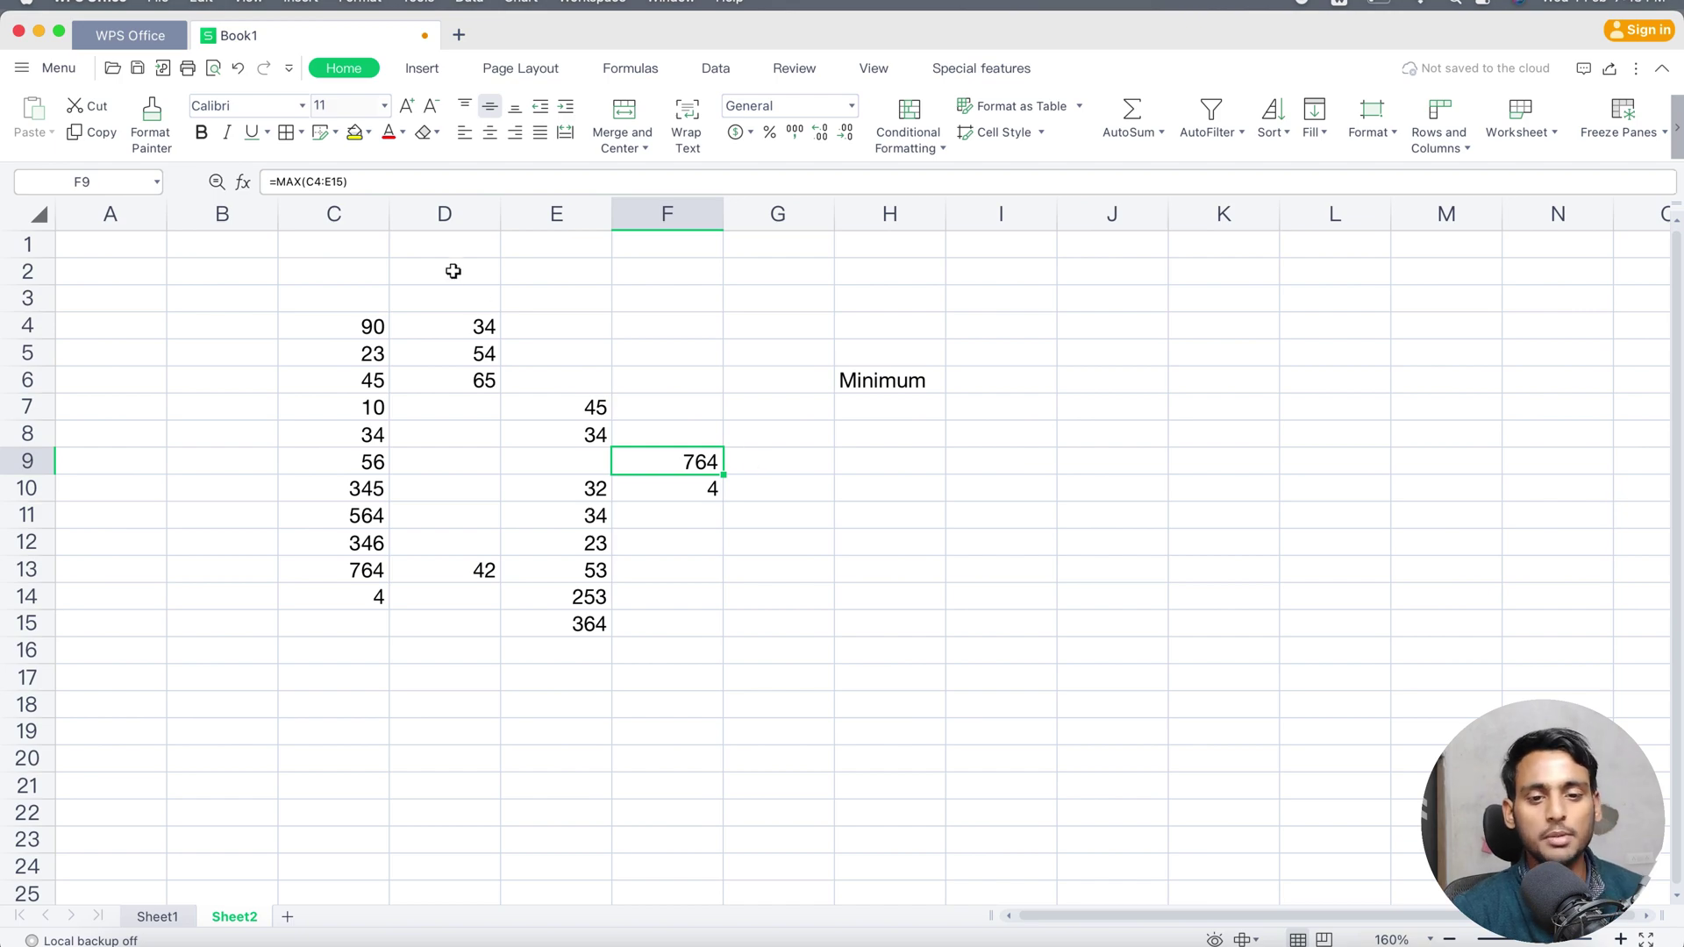
- Clear all contents of the range C4:H16 and return to cell A1
drag(312, 329, 907, 646)
key(Delete)
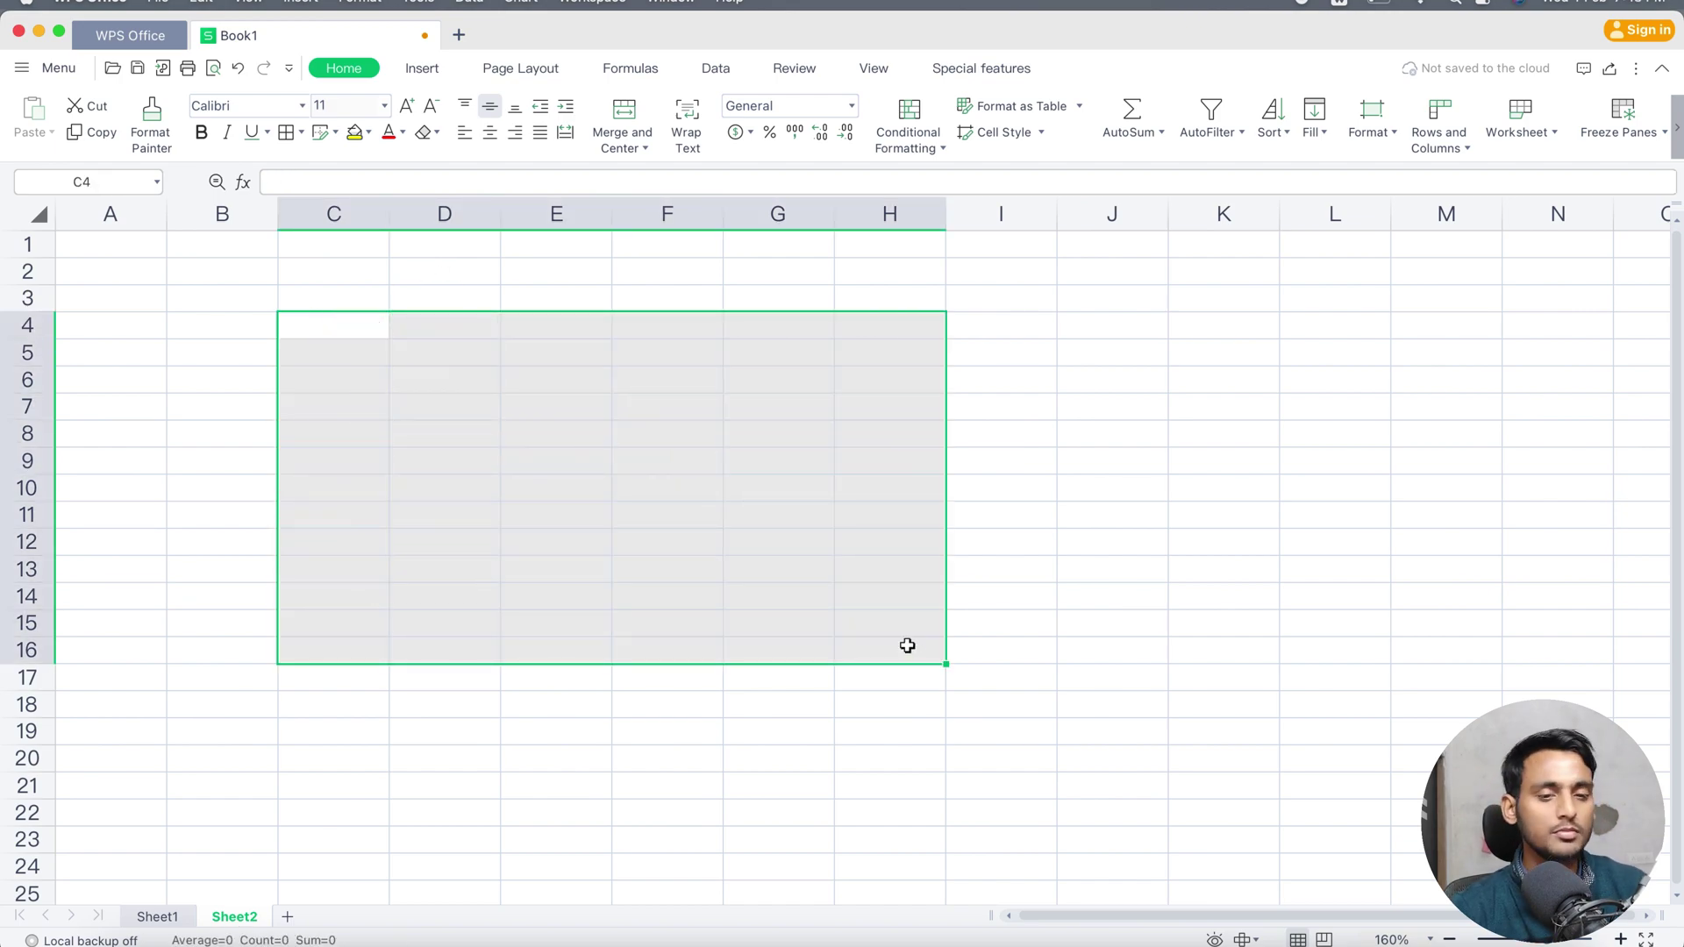
click(222, 215)
click(140, 255)
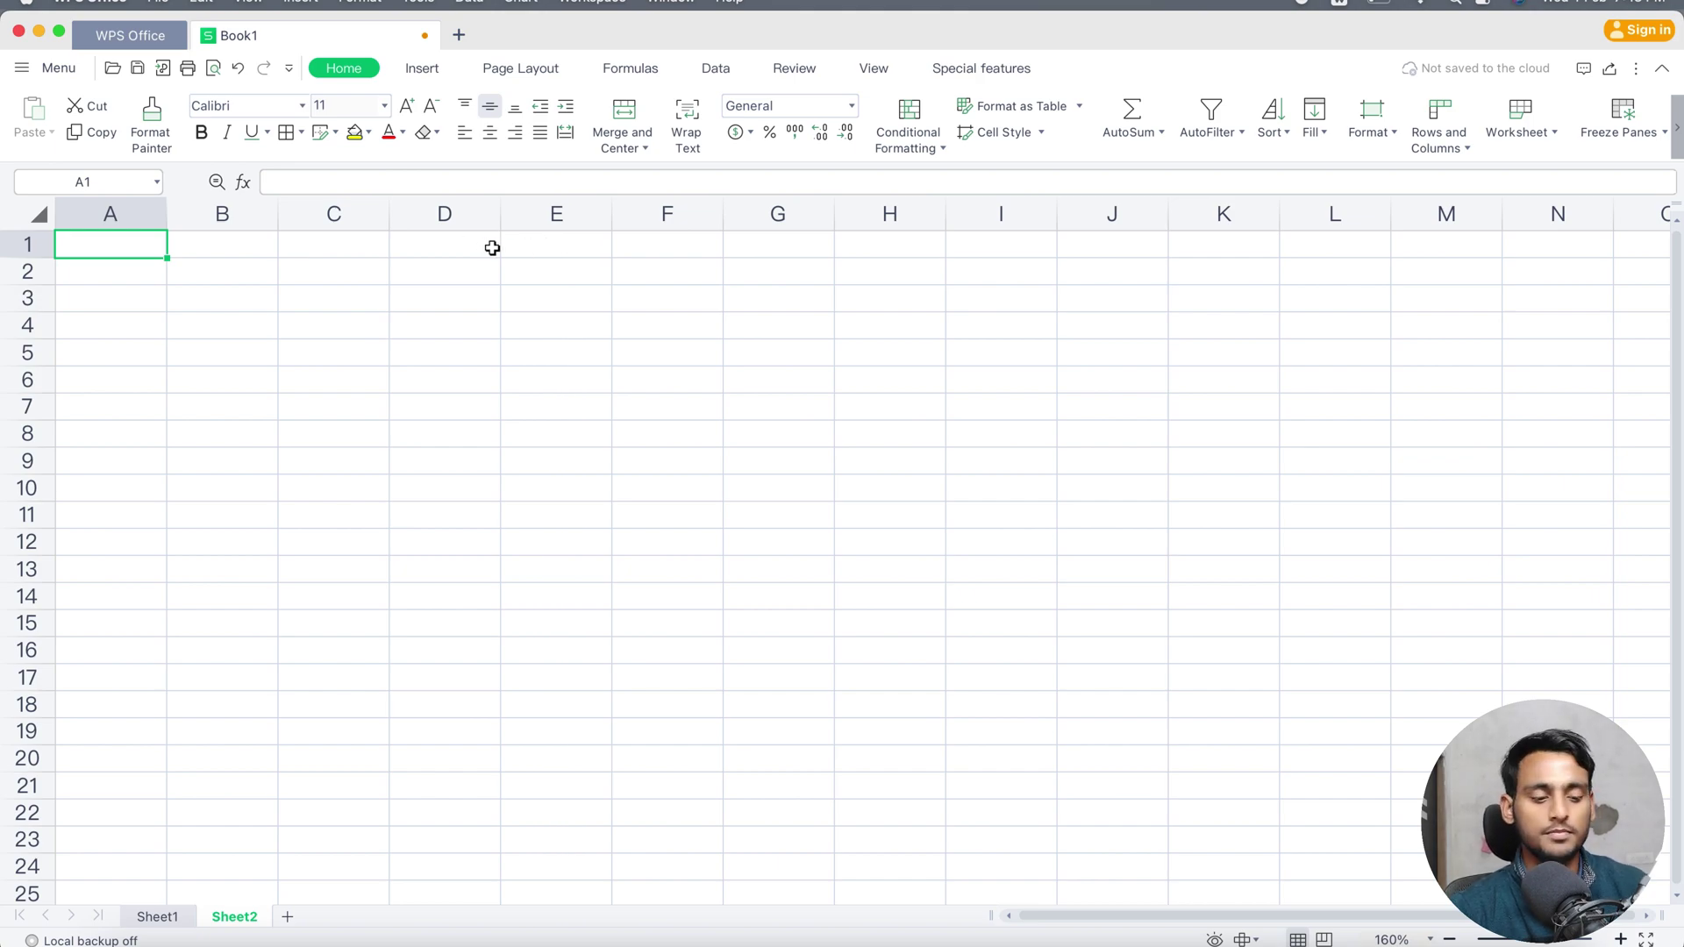
- Enter the title Result in cell A1 and the heading Name in cell A2
text(Result)
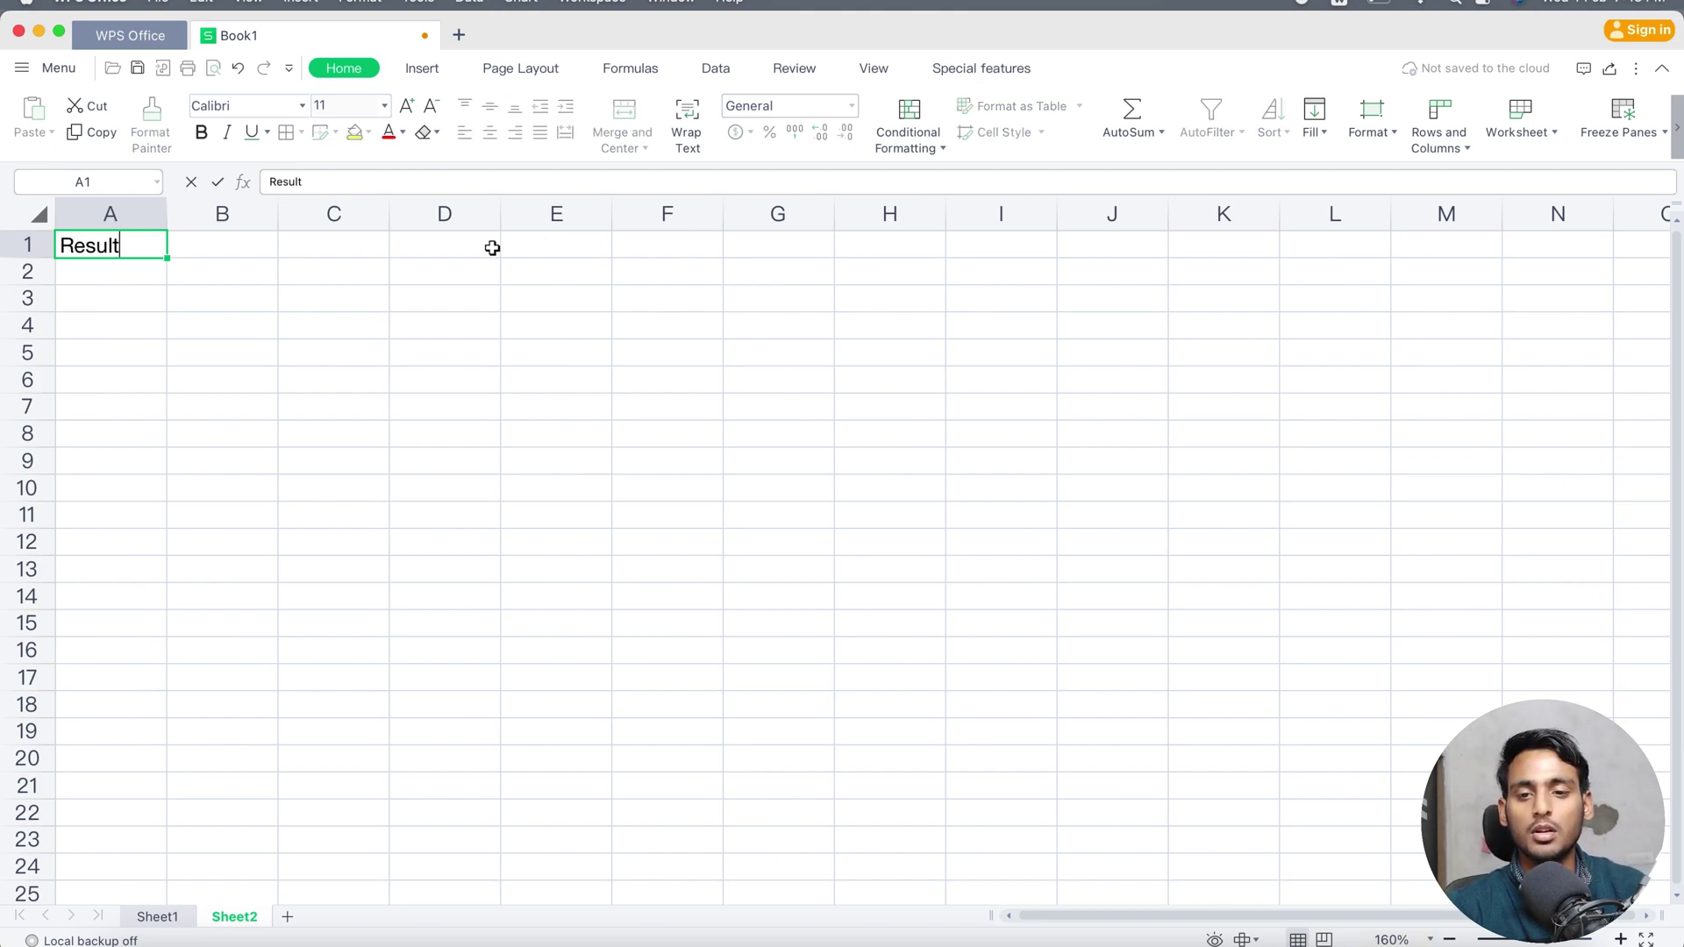
key(Return)
text(')
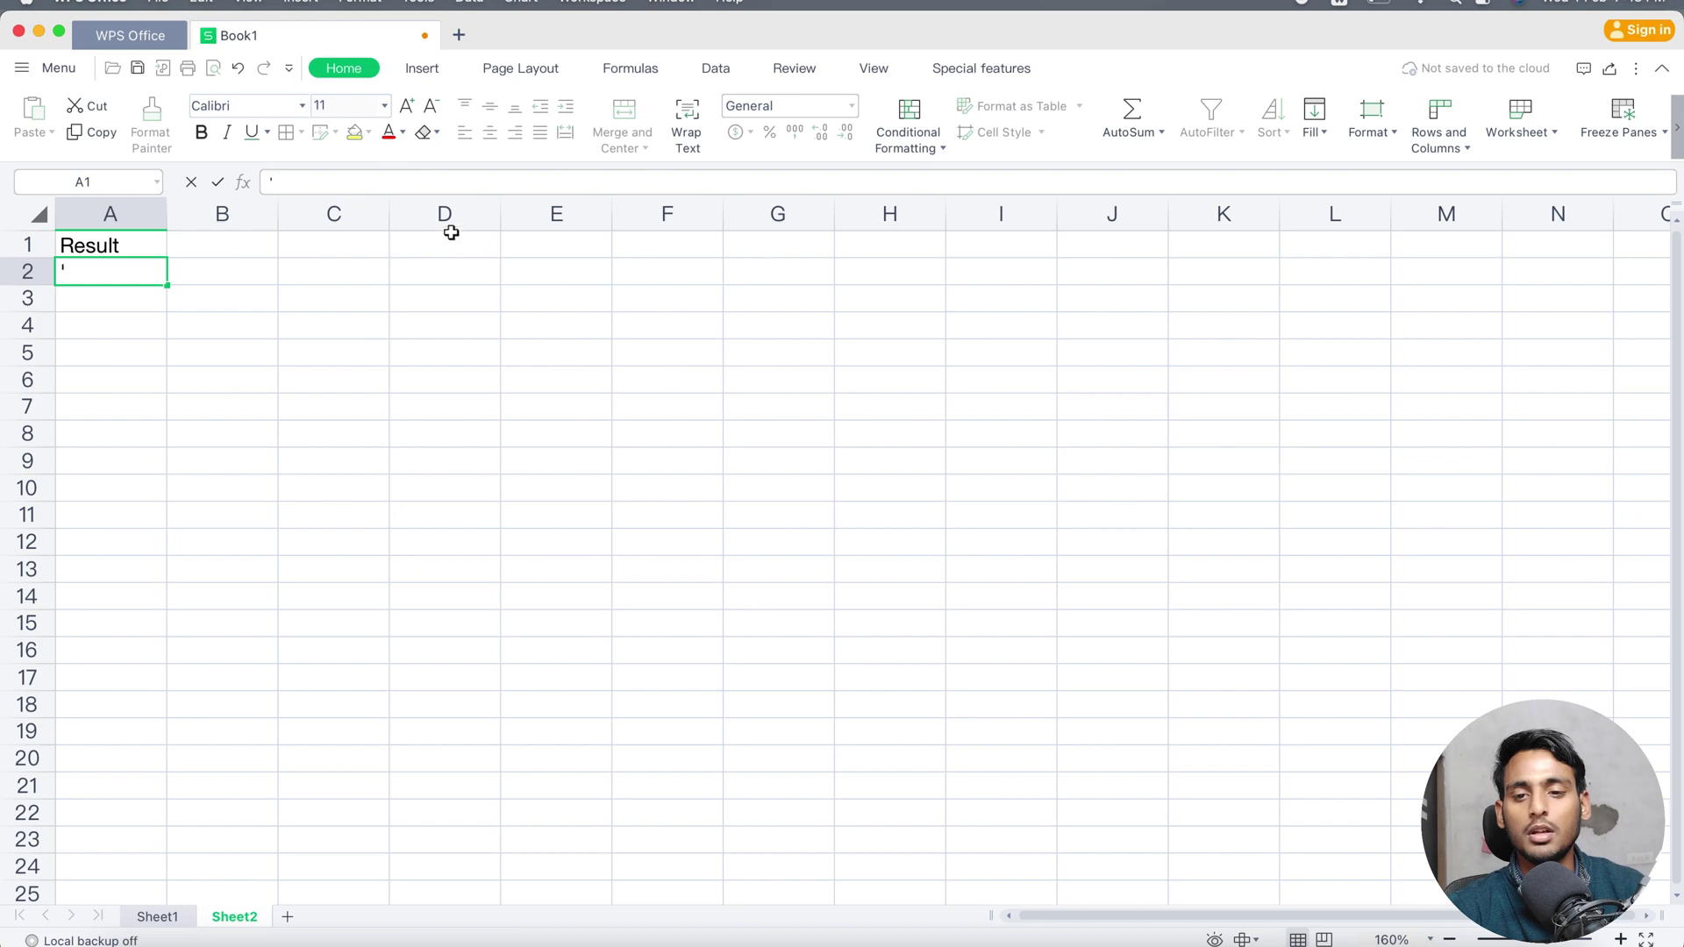
click(282, 246)
click(122, 274)
text(Name)
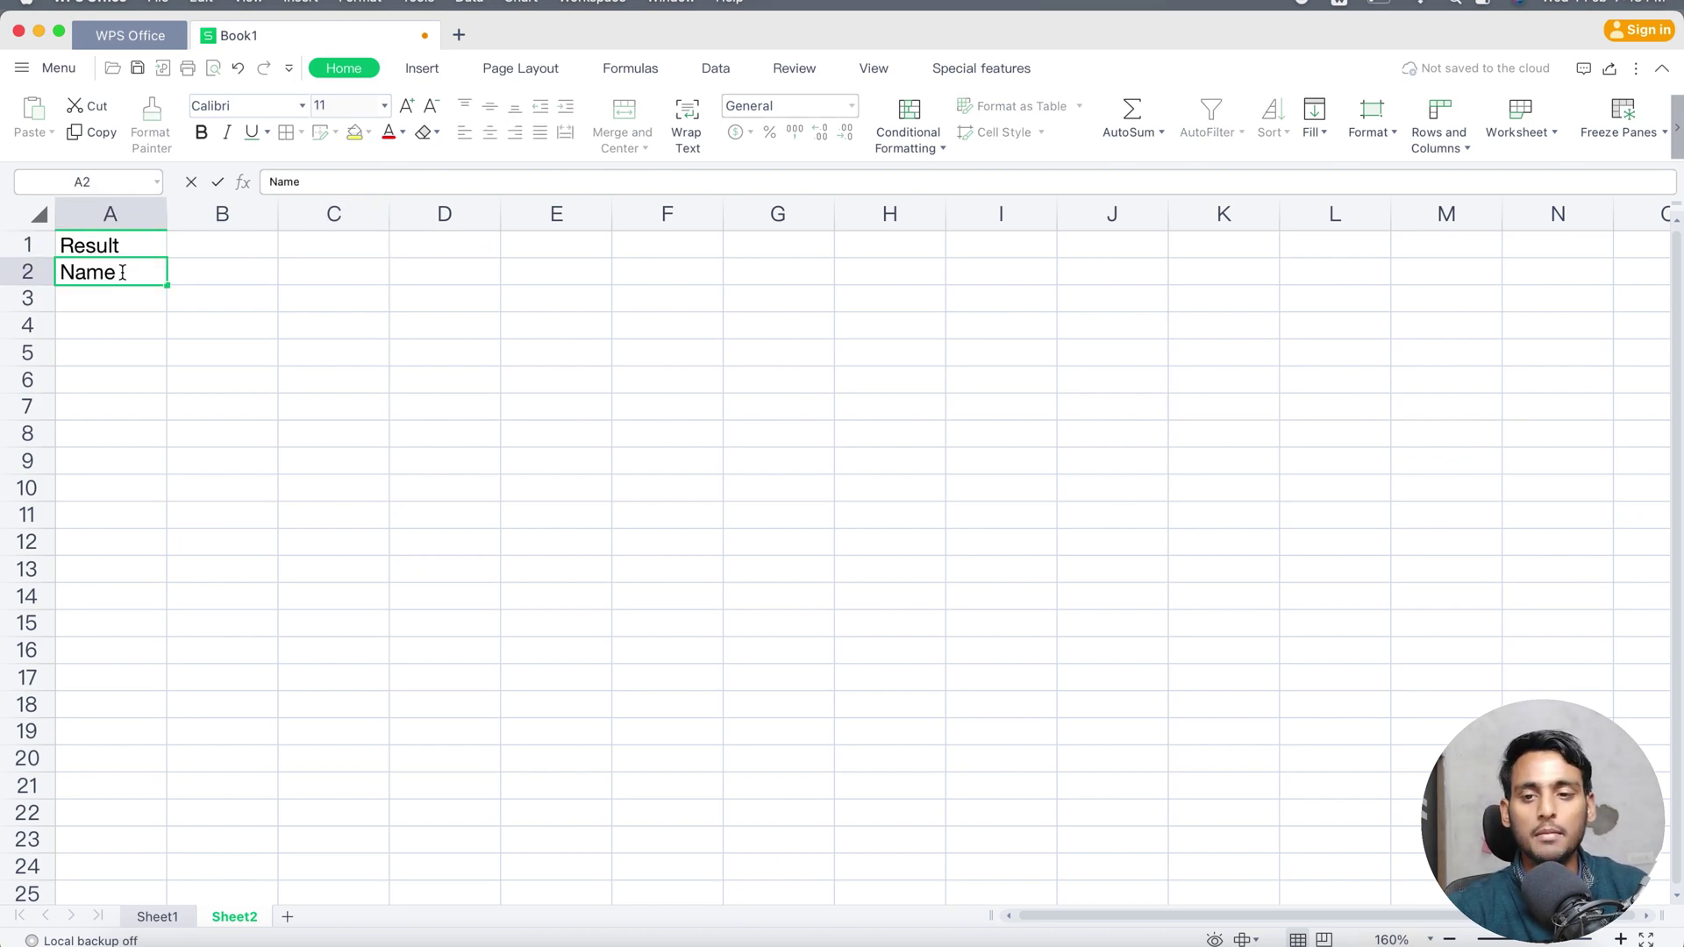
key(Return)
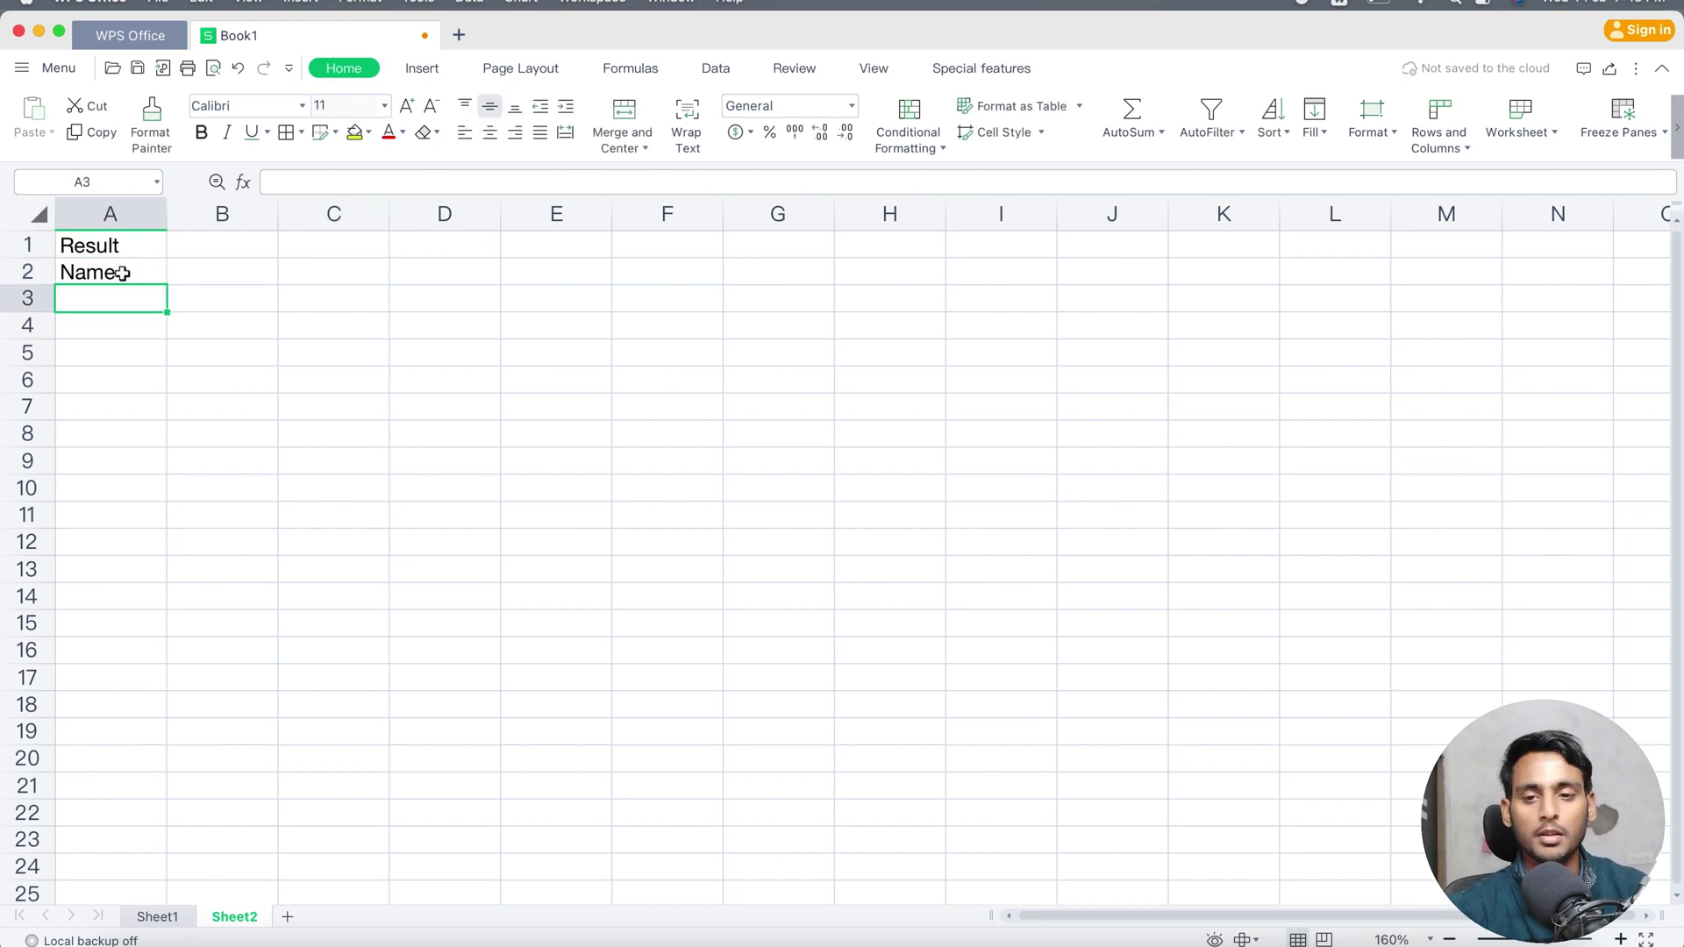
- Enter the heading Subject in cell B2 beside the Name heading
click(123, 274)
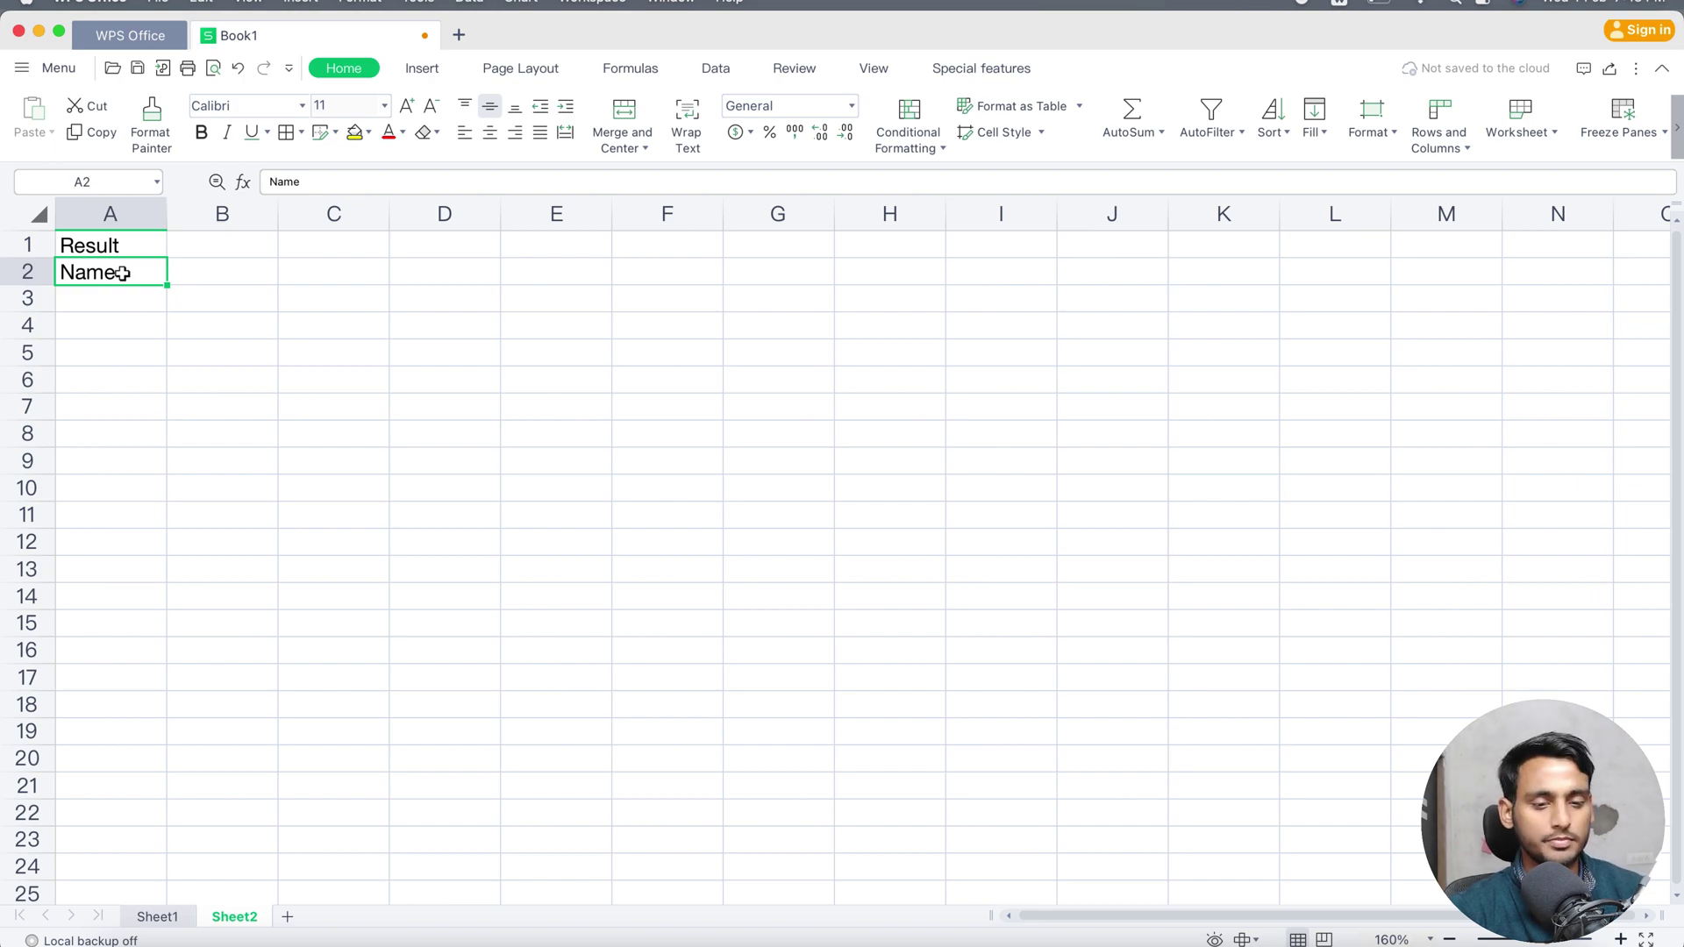
key(Tab)
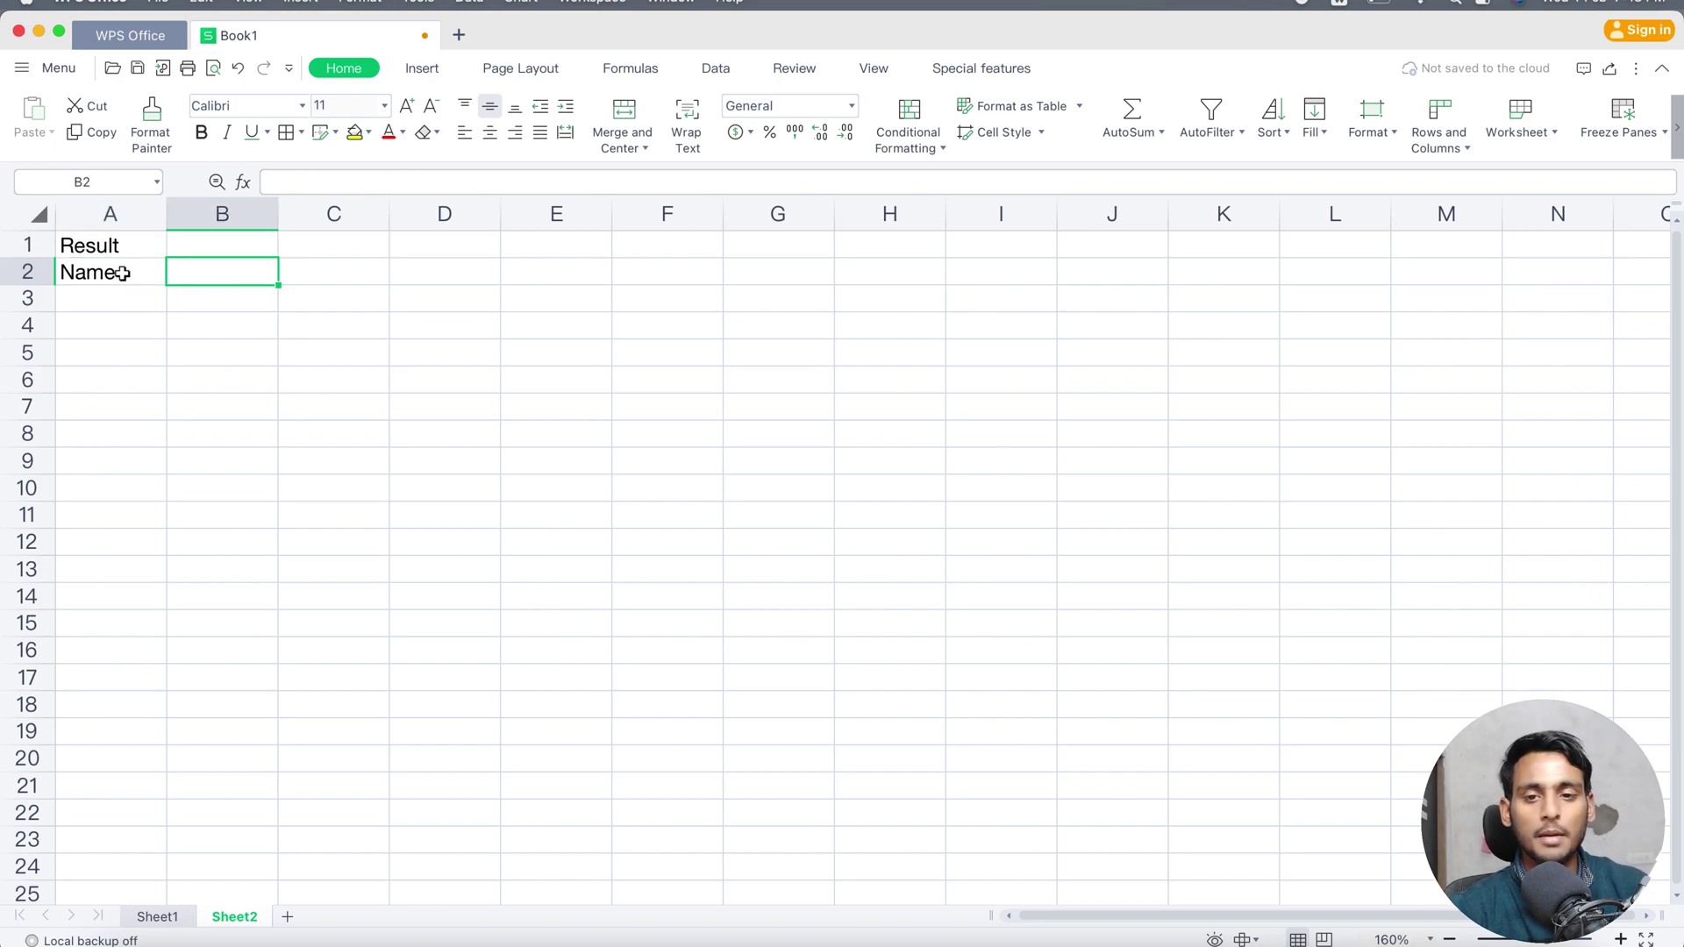
text(Subje)
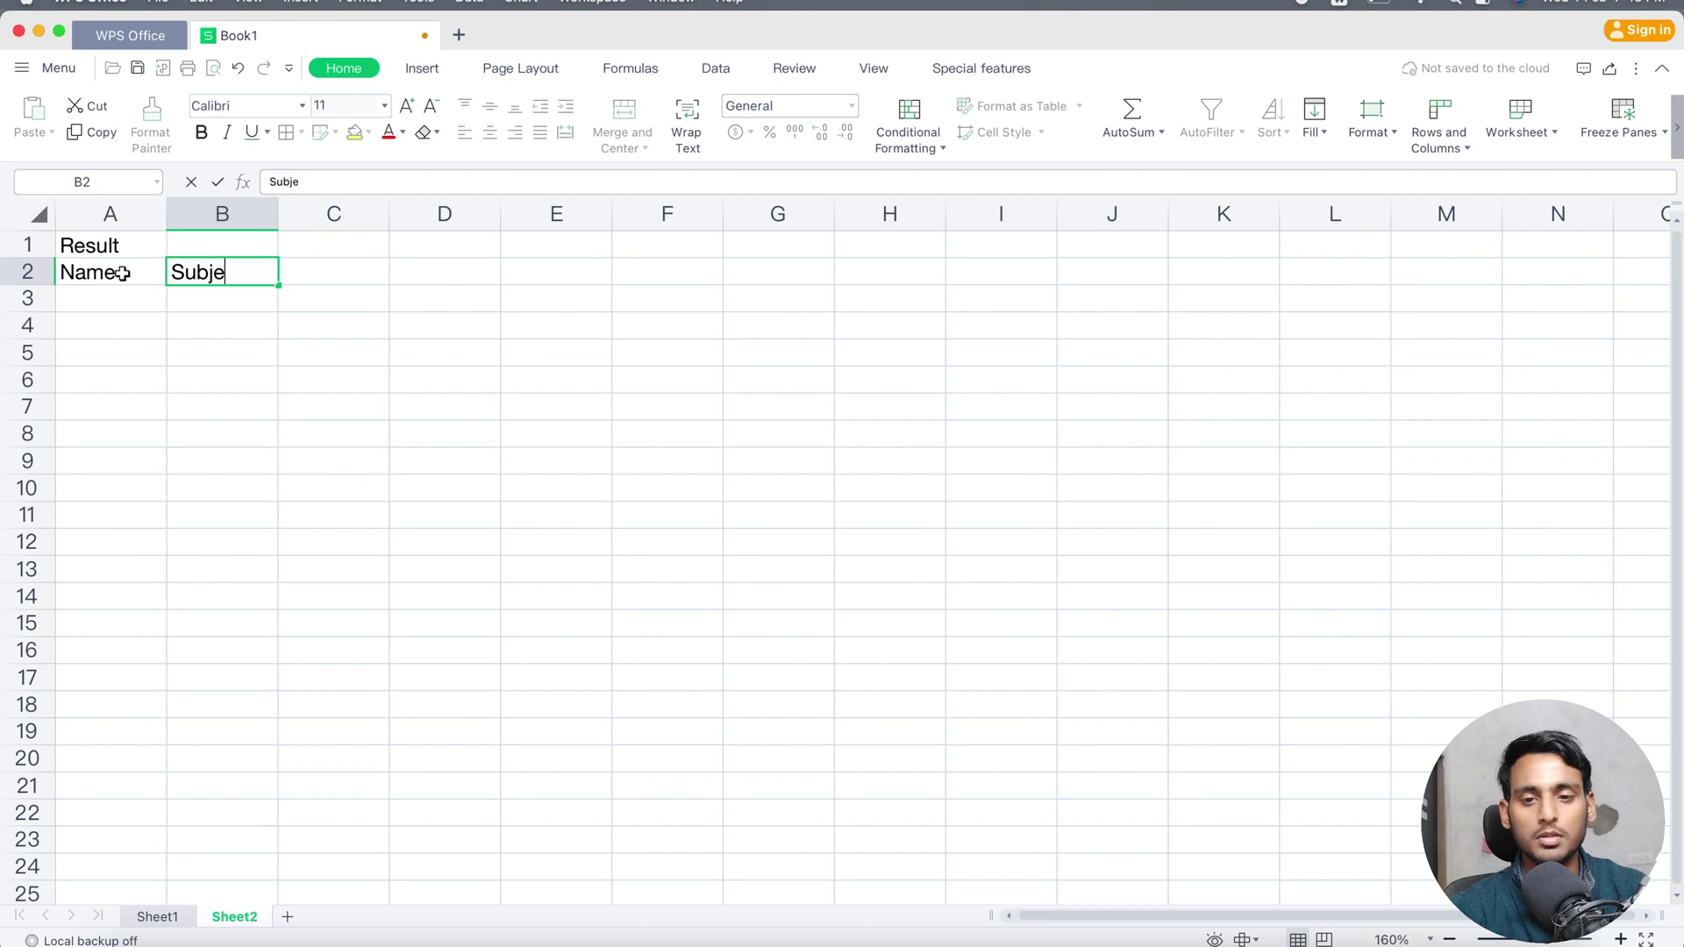
text(ct)
key(Return)
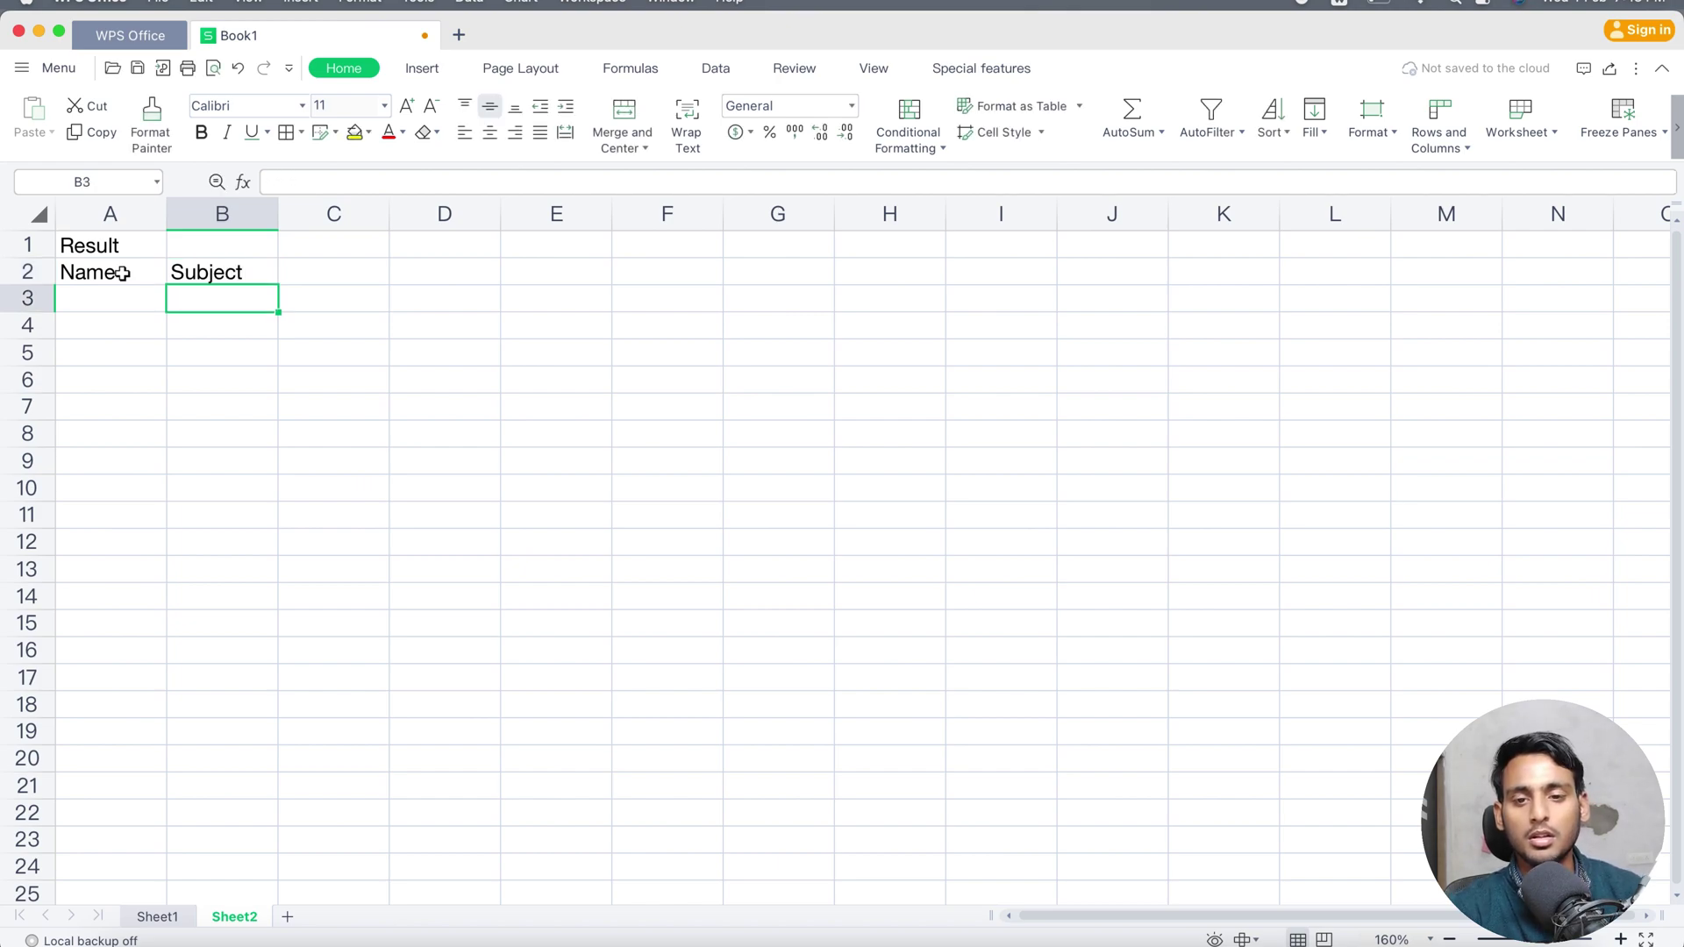
key(Up)
- List five students' first names in cells A3 to A7 under the Name heading
click(109, 282)
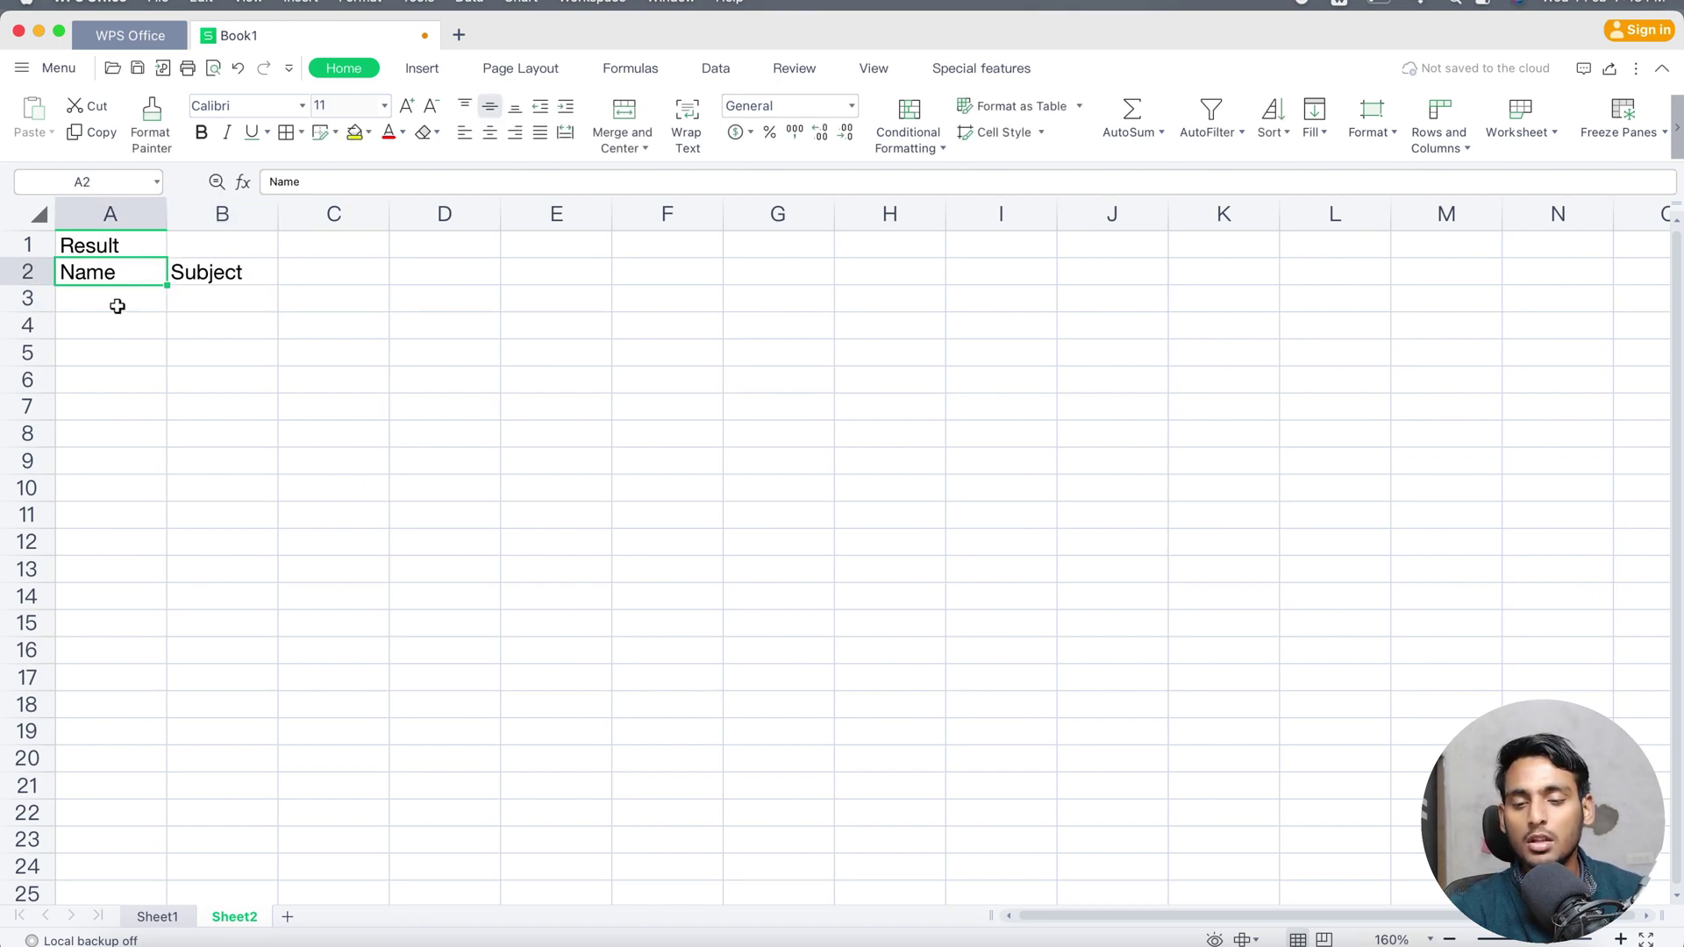
click(117, 305)
text(Radhay)
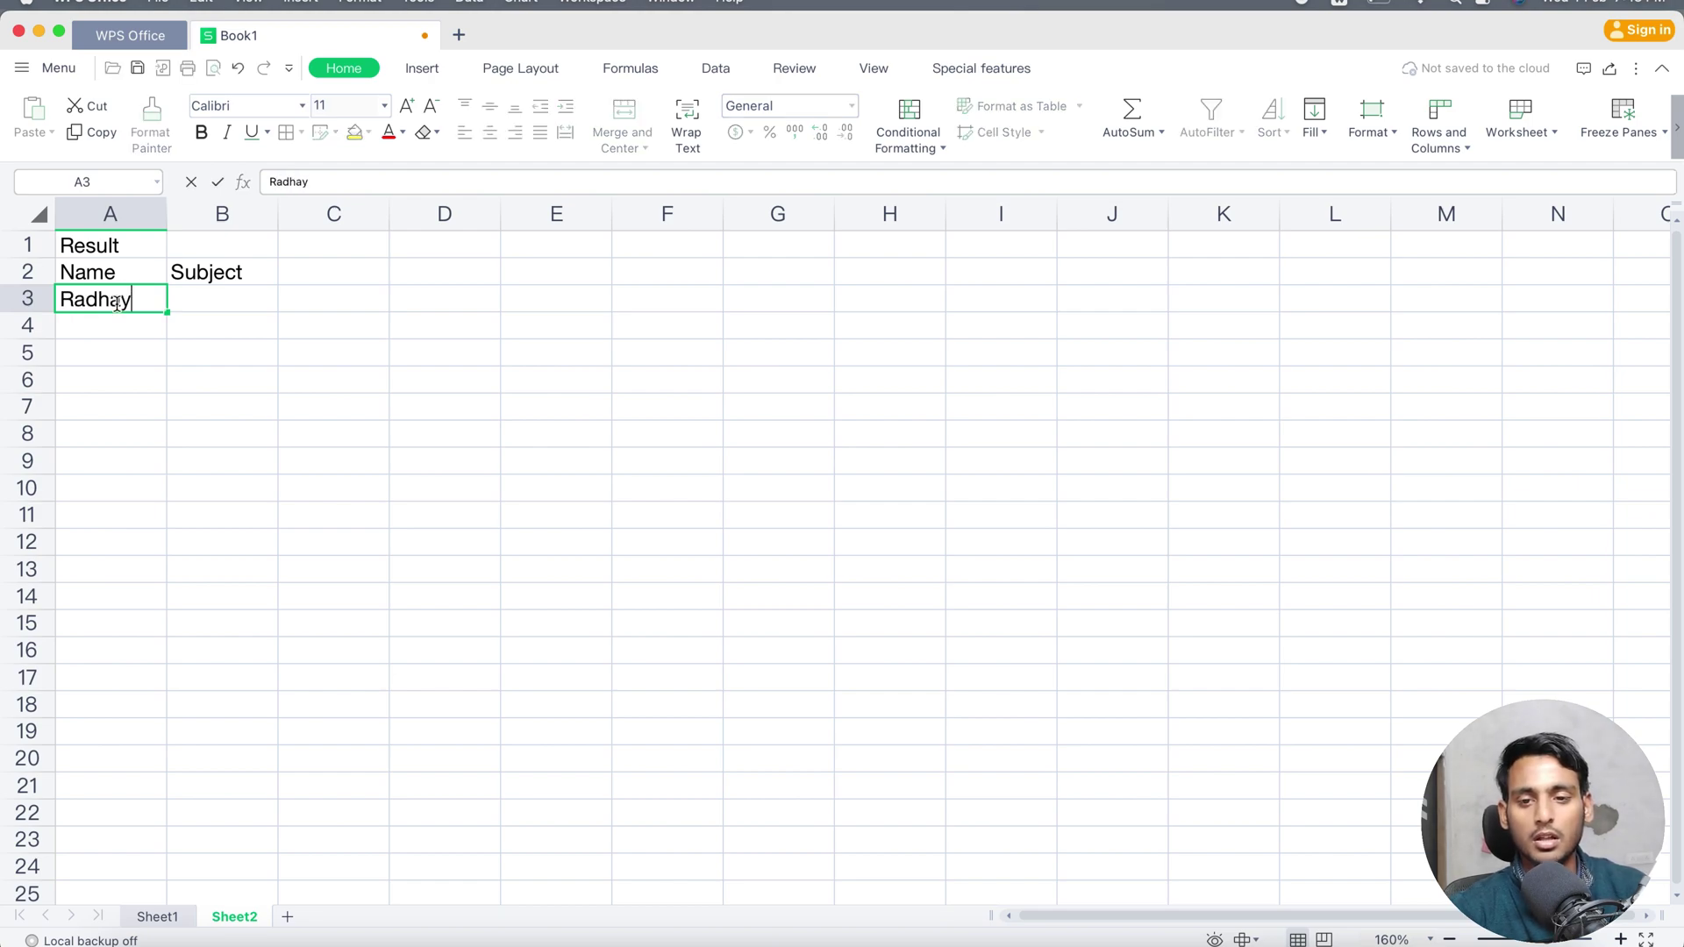
key(Return)
text(NAdee)
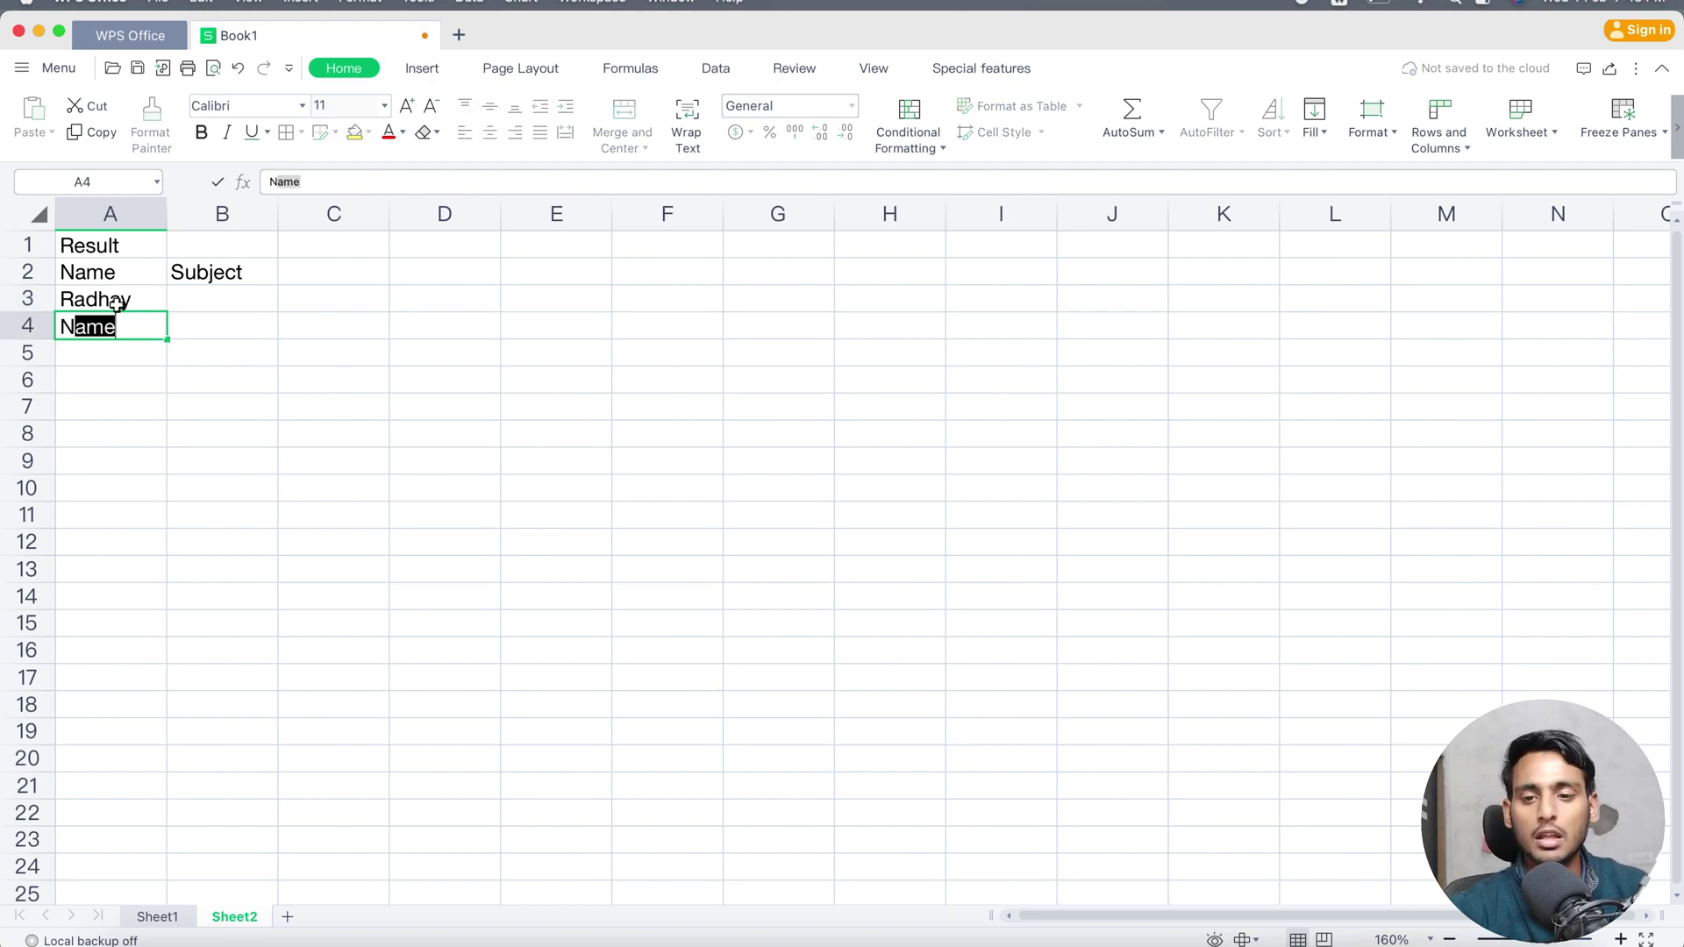
key(BackSpace)
key(BackSpace)
key(BackSpace)
key(BackSpace)
text(adeem)
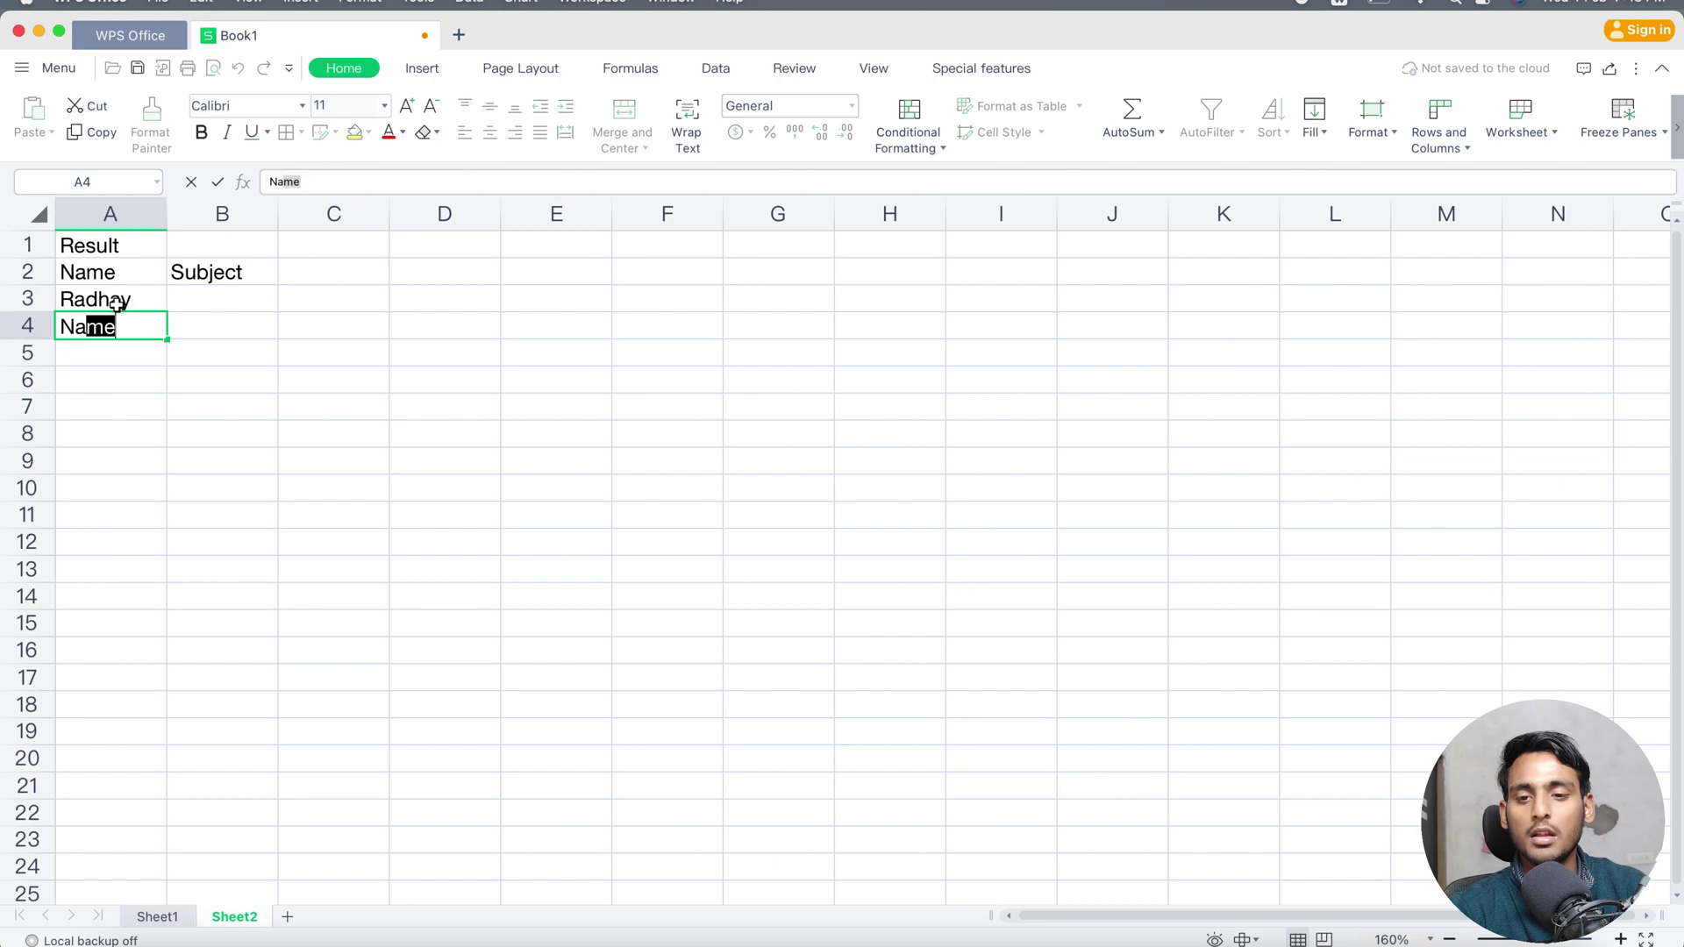
text(Afan)
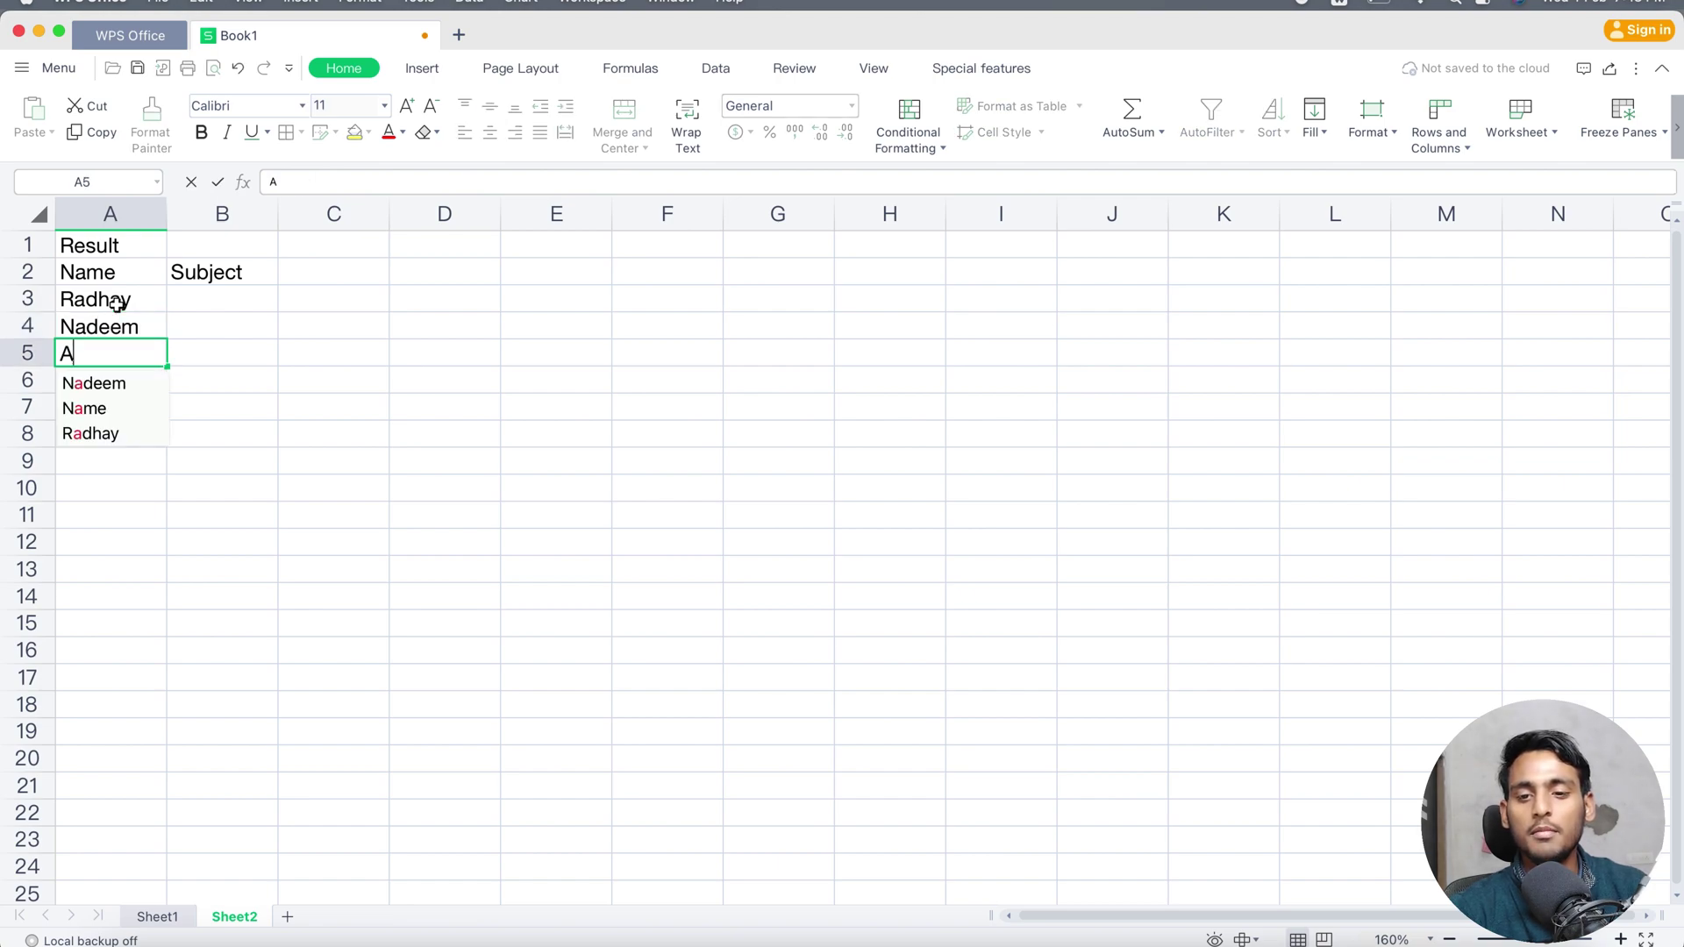
key(Return)
text(Rizwan)
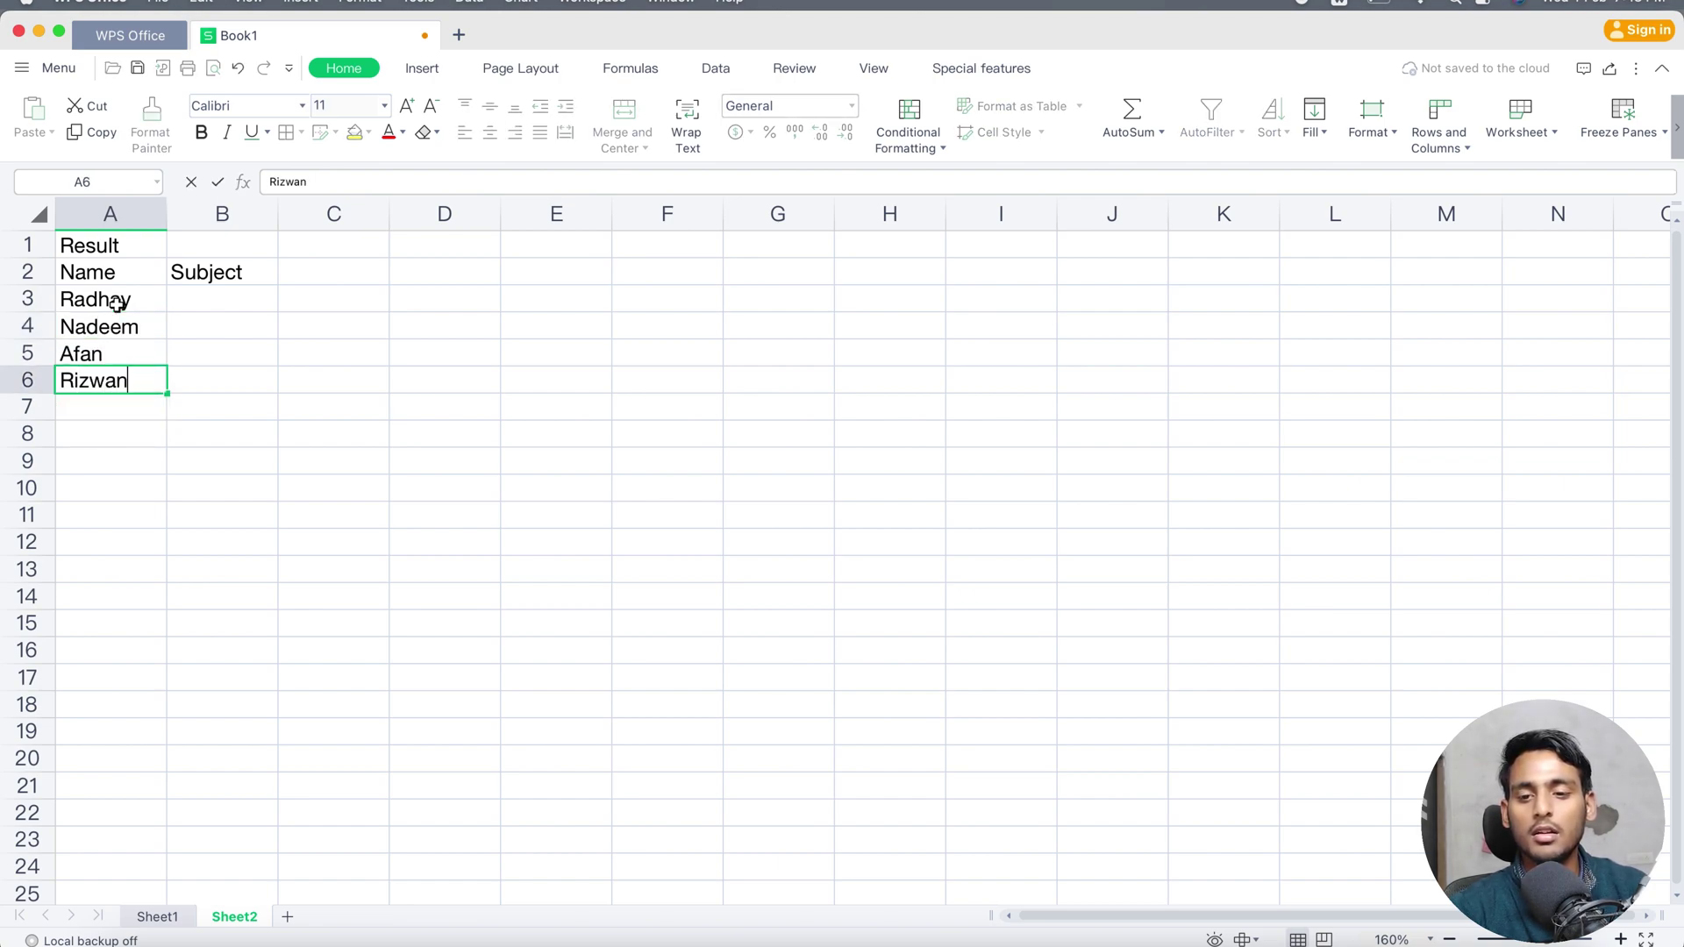
key(Return)
text(Aman)
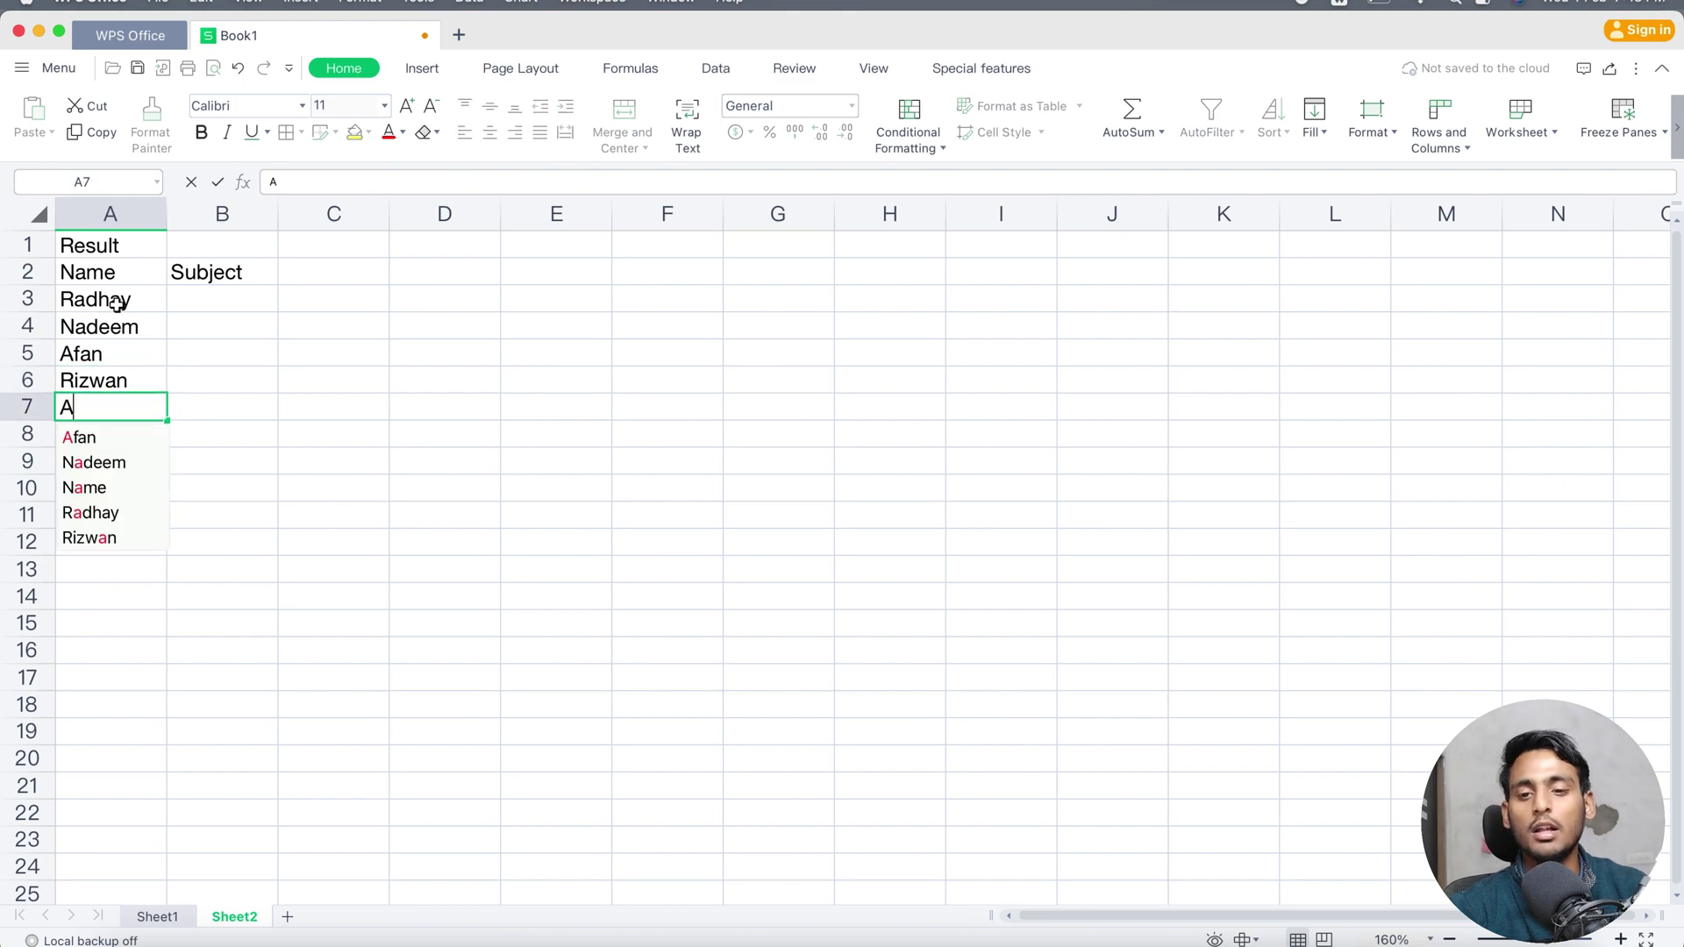
key(Return)
- Replace the Subject heading in cell B2 with Hindi and add the heading Eng in C2
click(211, 297)
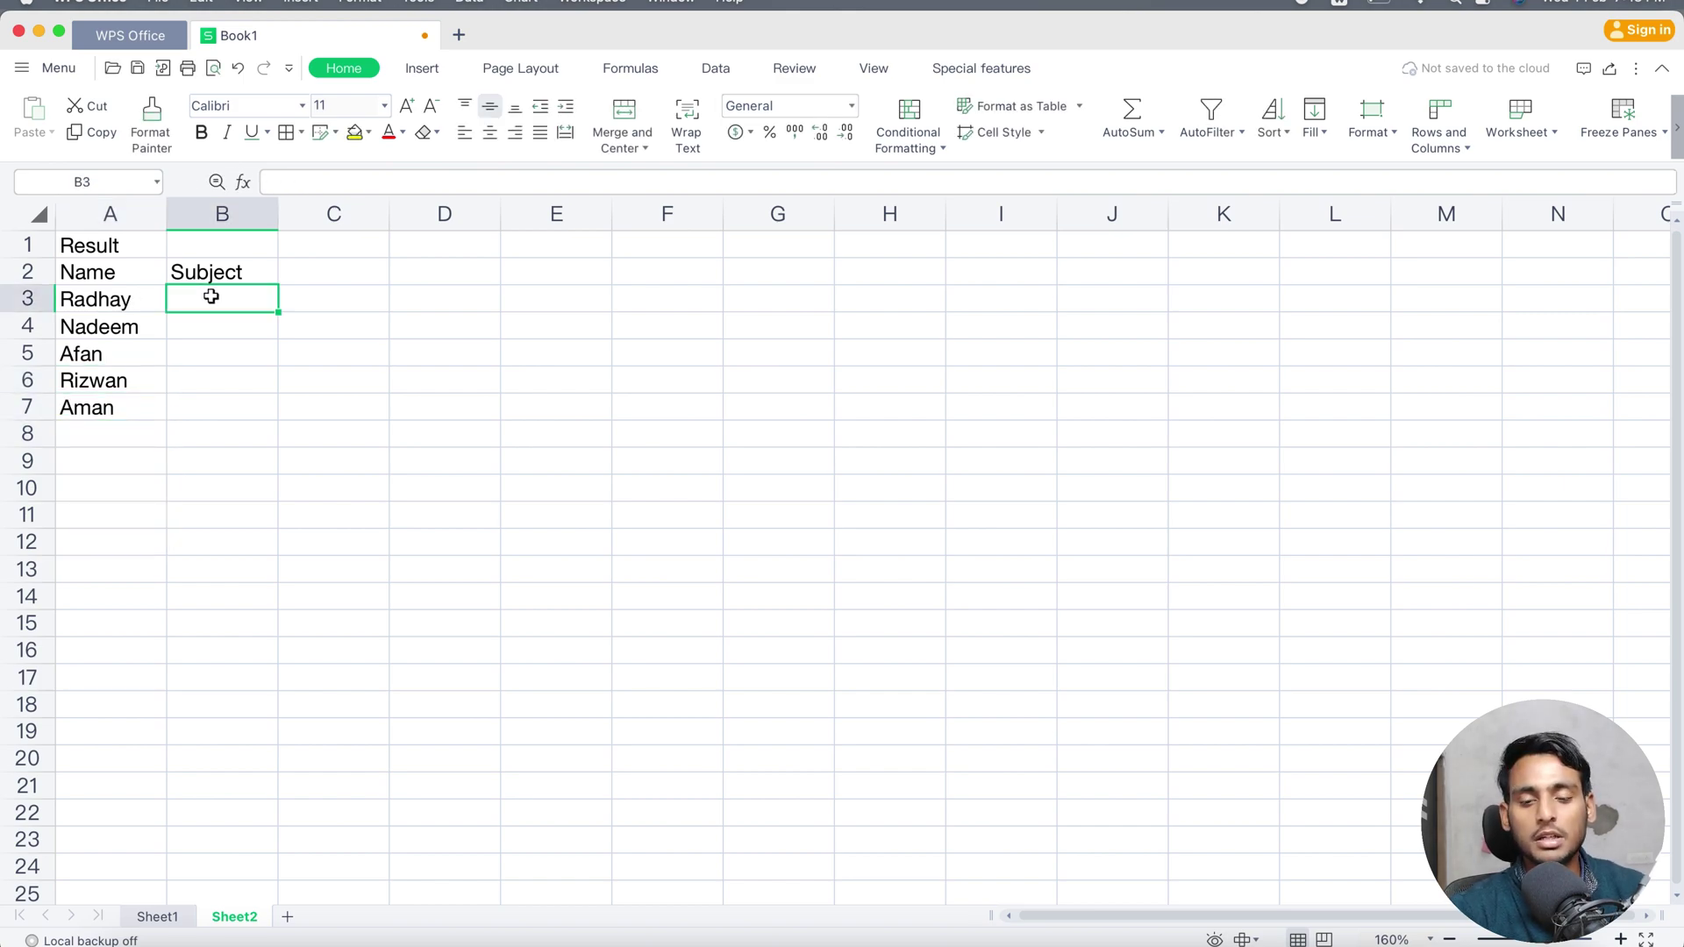
key(Up)
key(Delete)
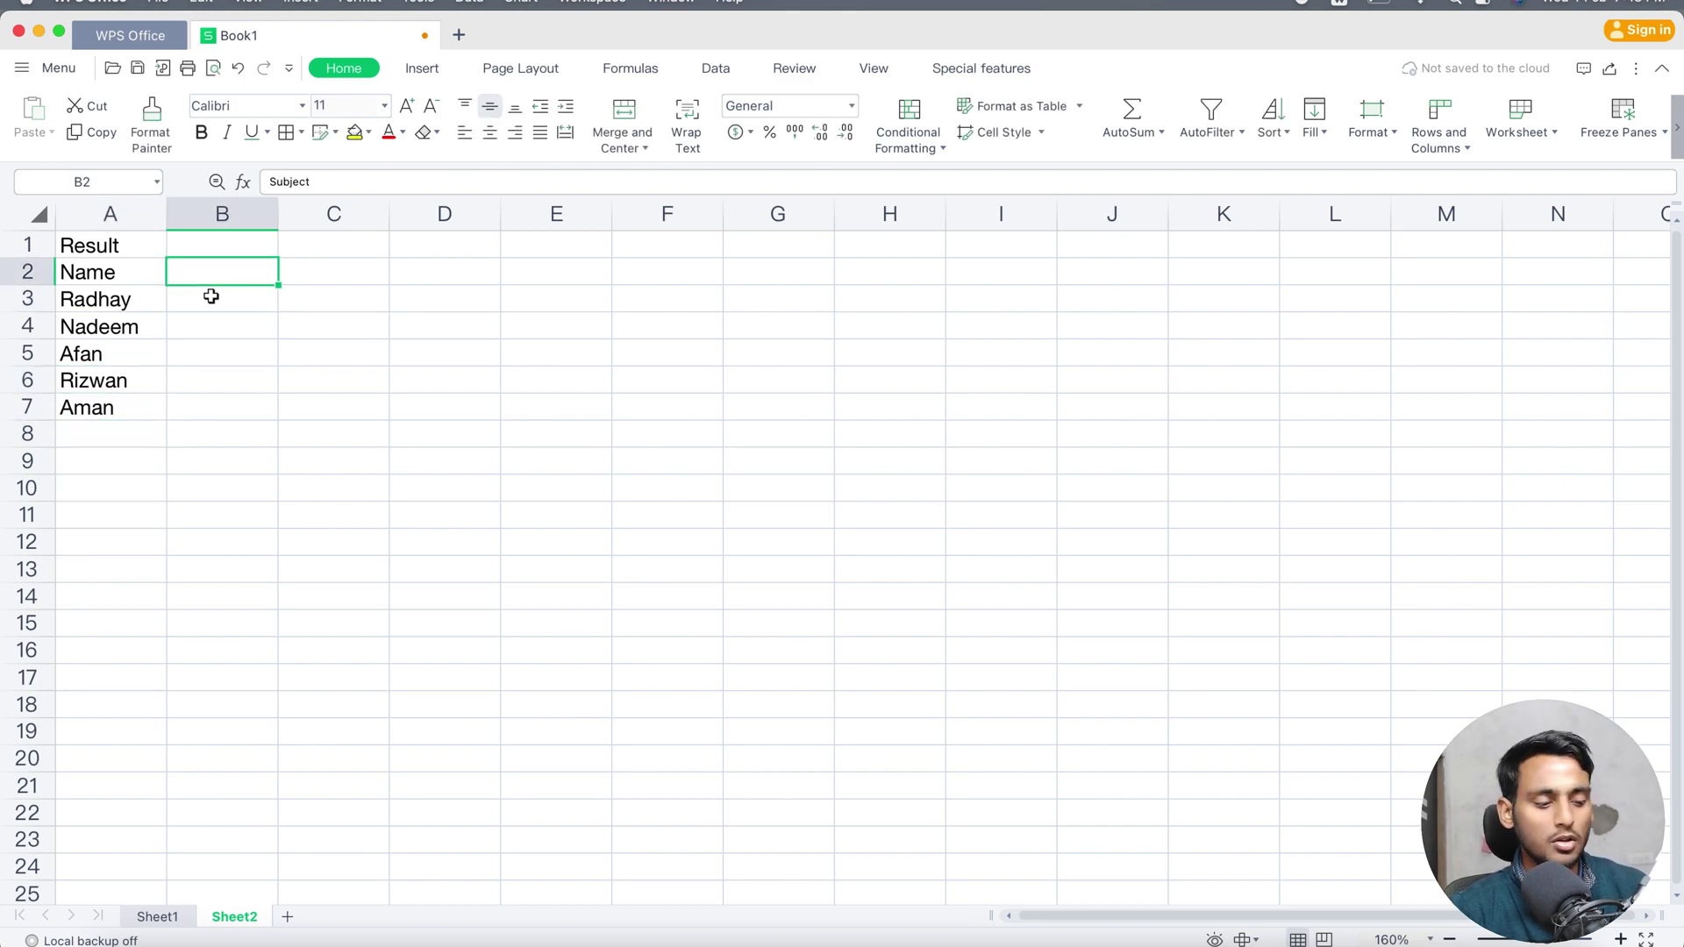
text(Hindi)
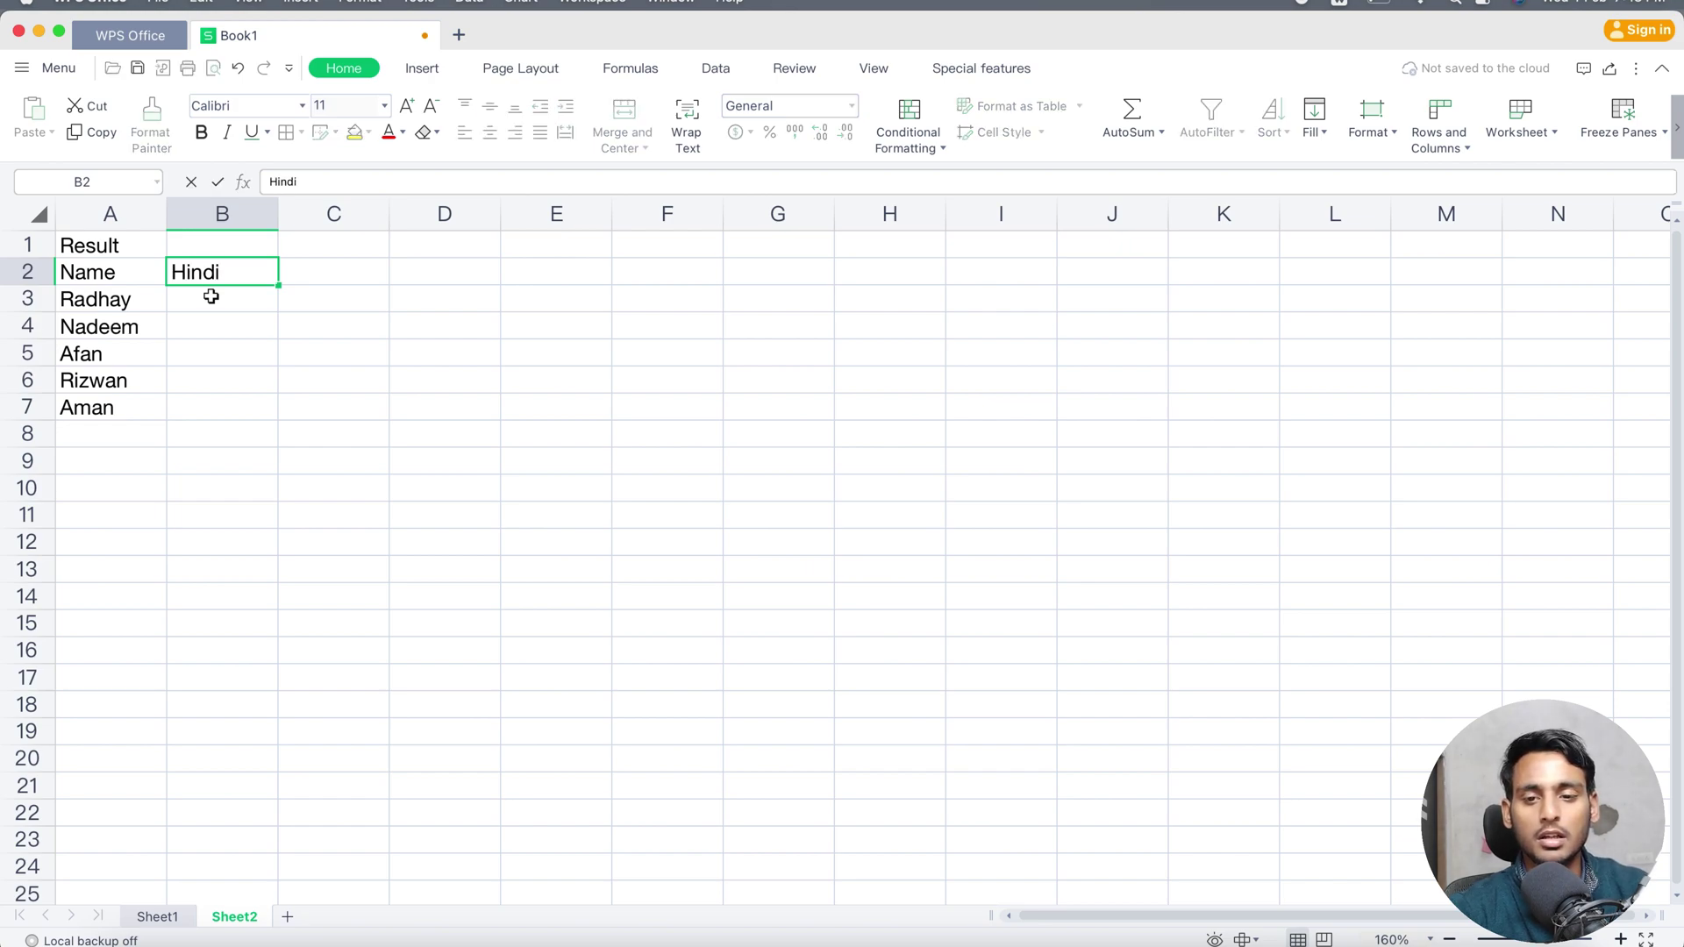
key(Tab)
text(Eng)
key(Return)
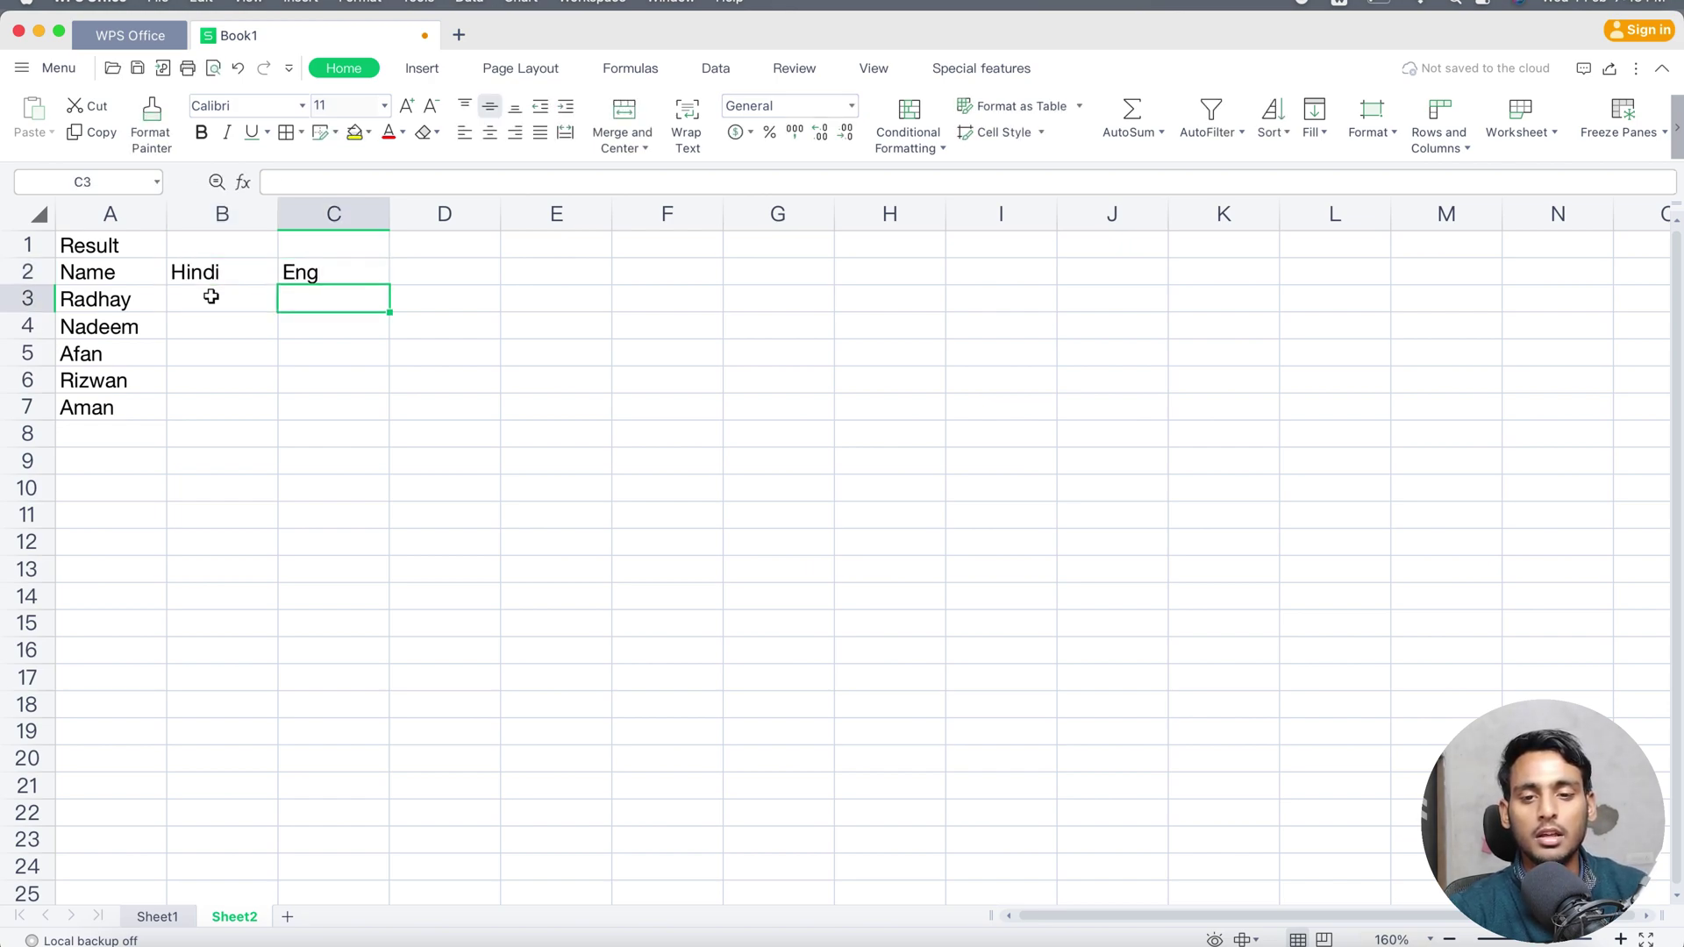
- Add the subject headings math, Science and Drawing in cells D2 to F2
key(Up)
key(Right)
text(math)
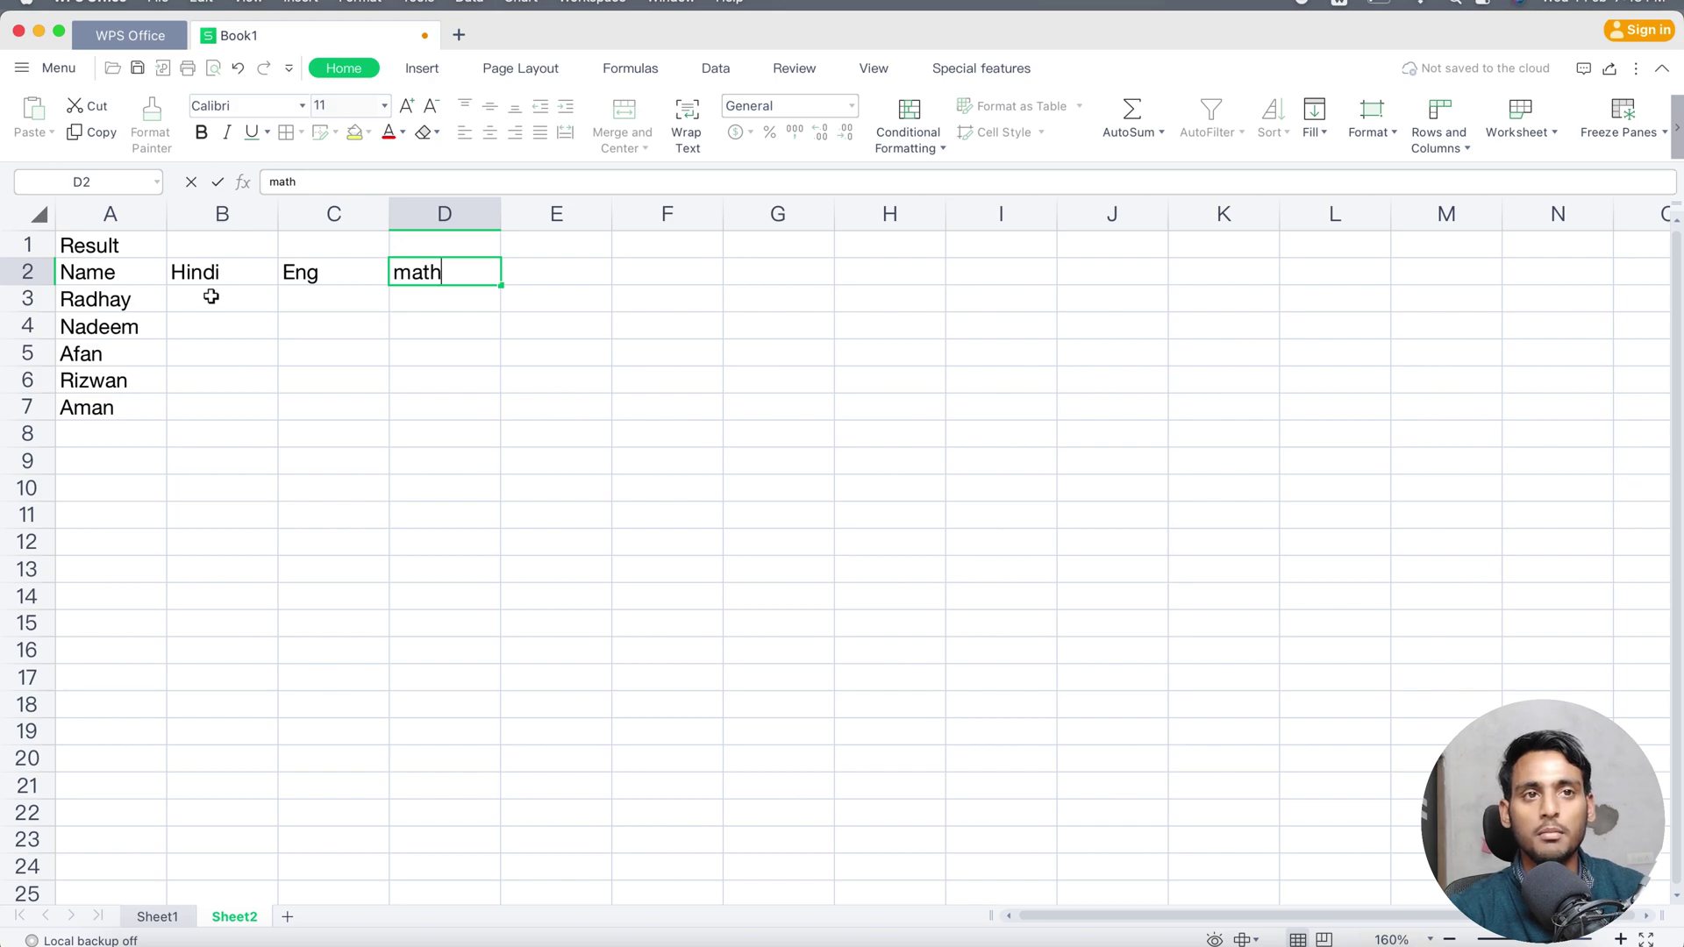
key(Tab)
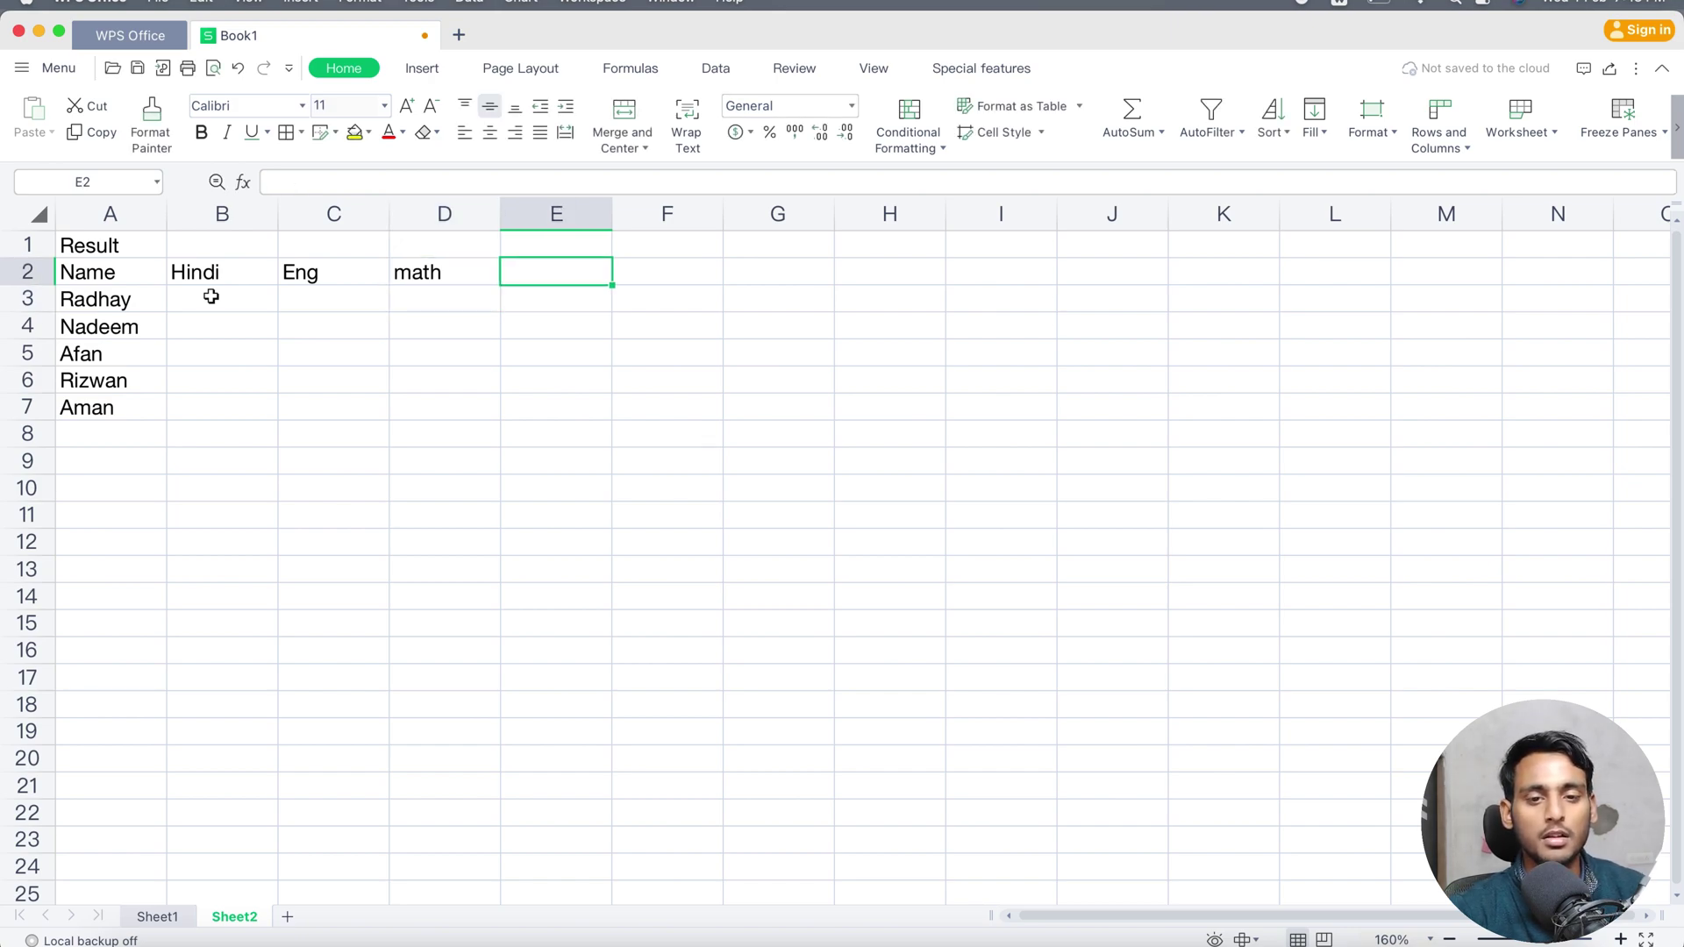
text(Scien)
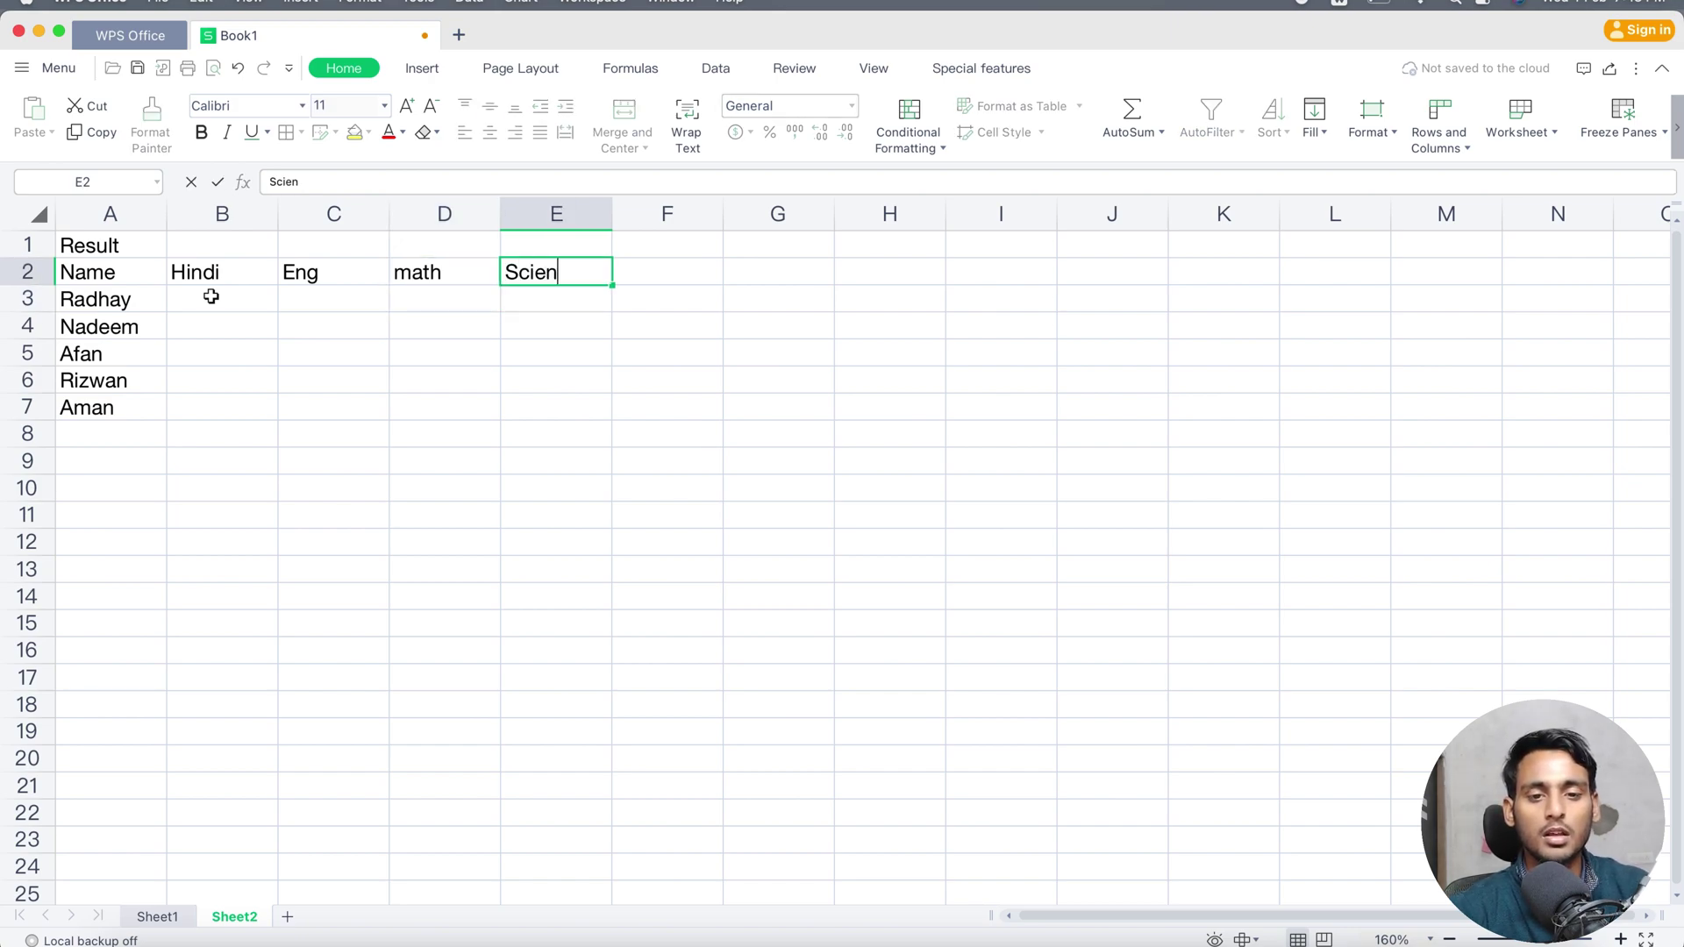
text(ce)
key(Tab)
text(A)
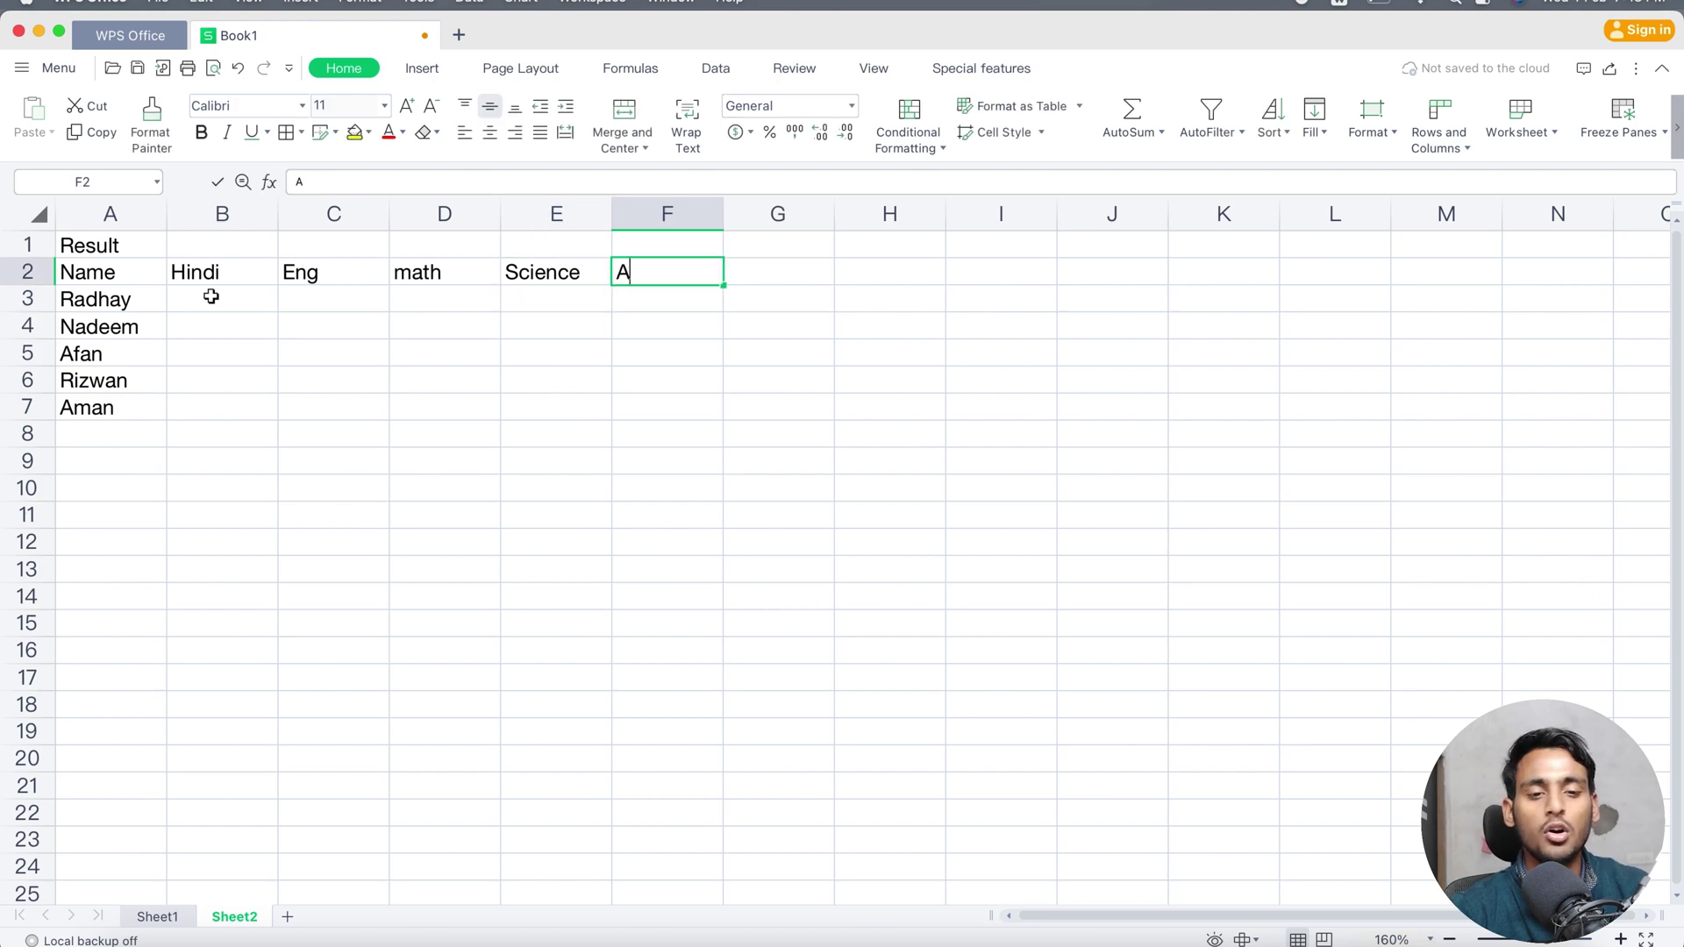
key(BackSpace)
text(Drawing)
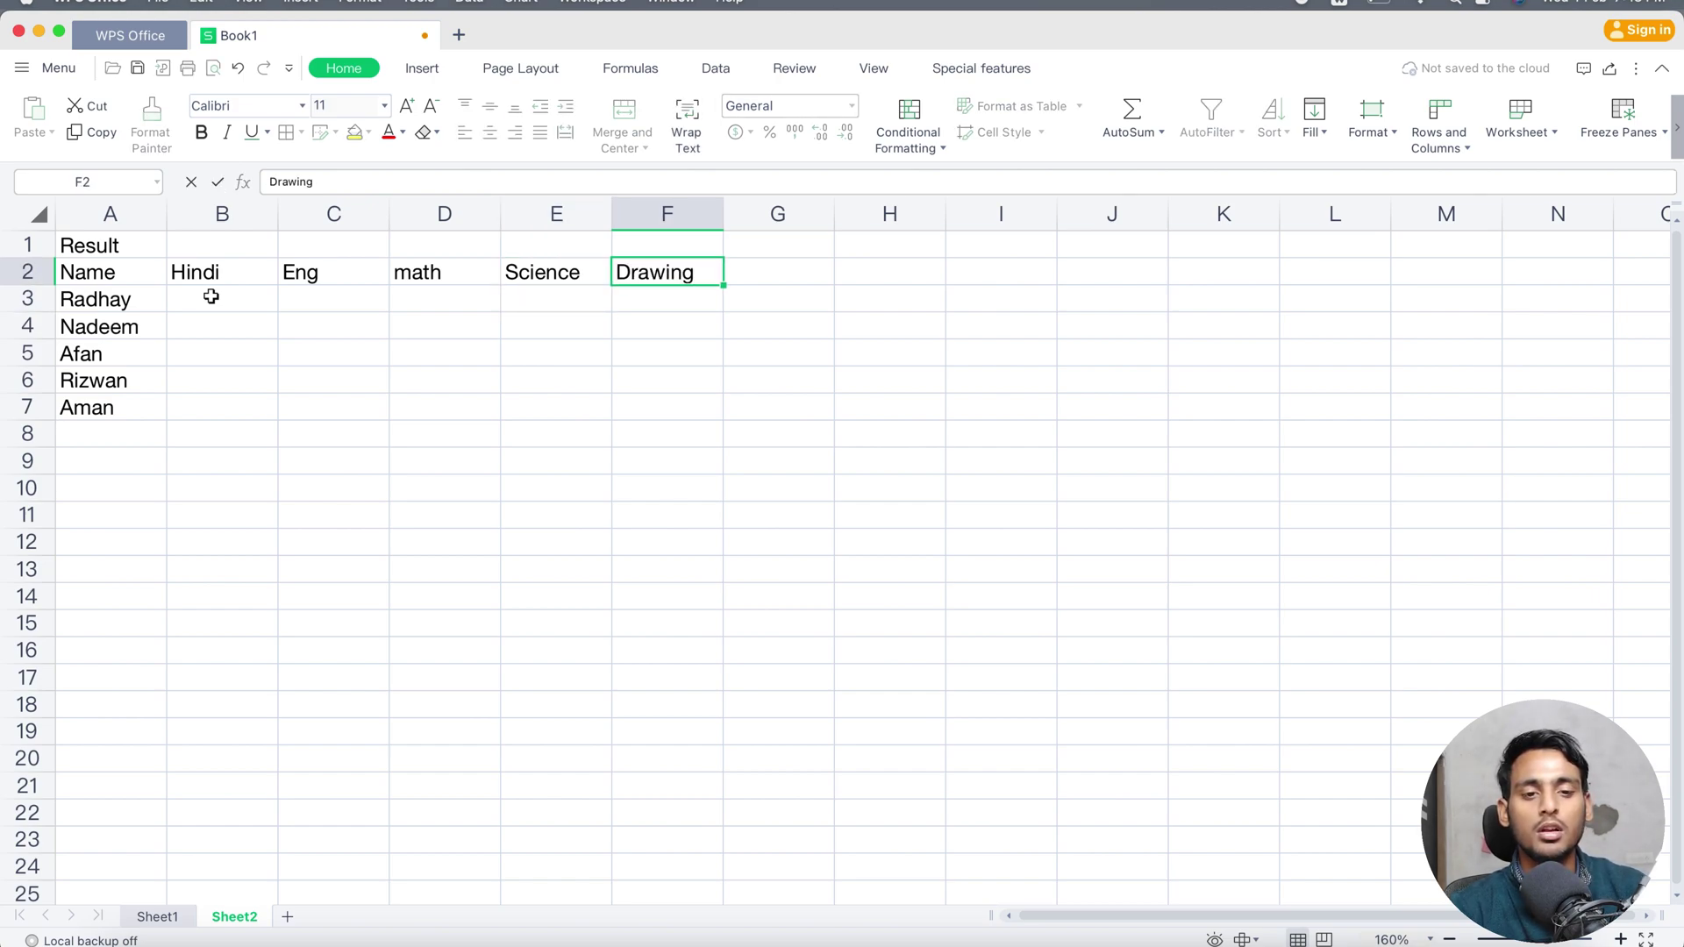
key(Return)
- Enter the first student's marks 43, 54, 65, 76 and 87 in cells B3 to F3
text(43)
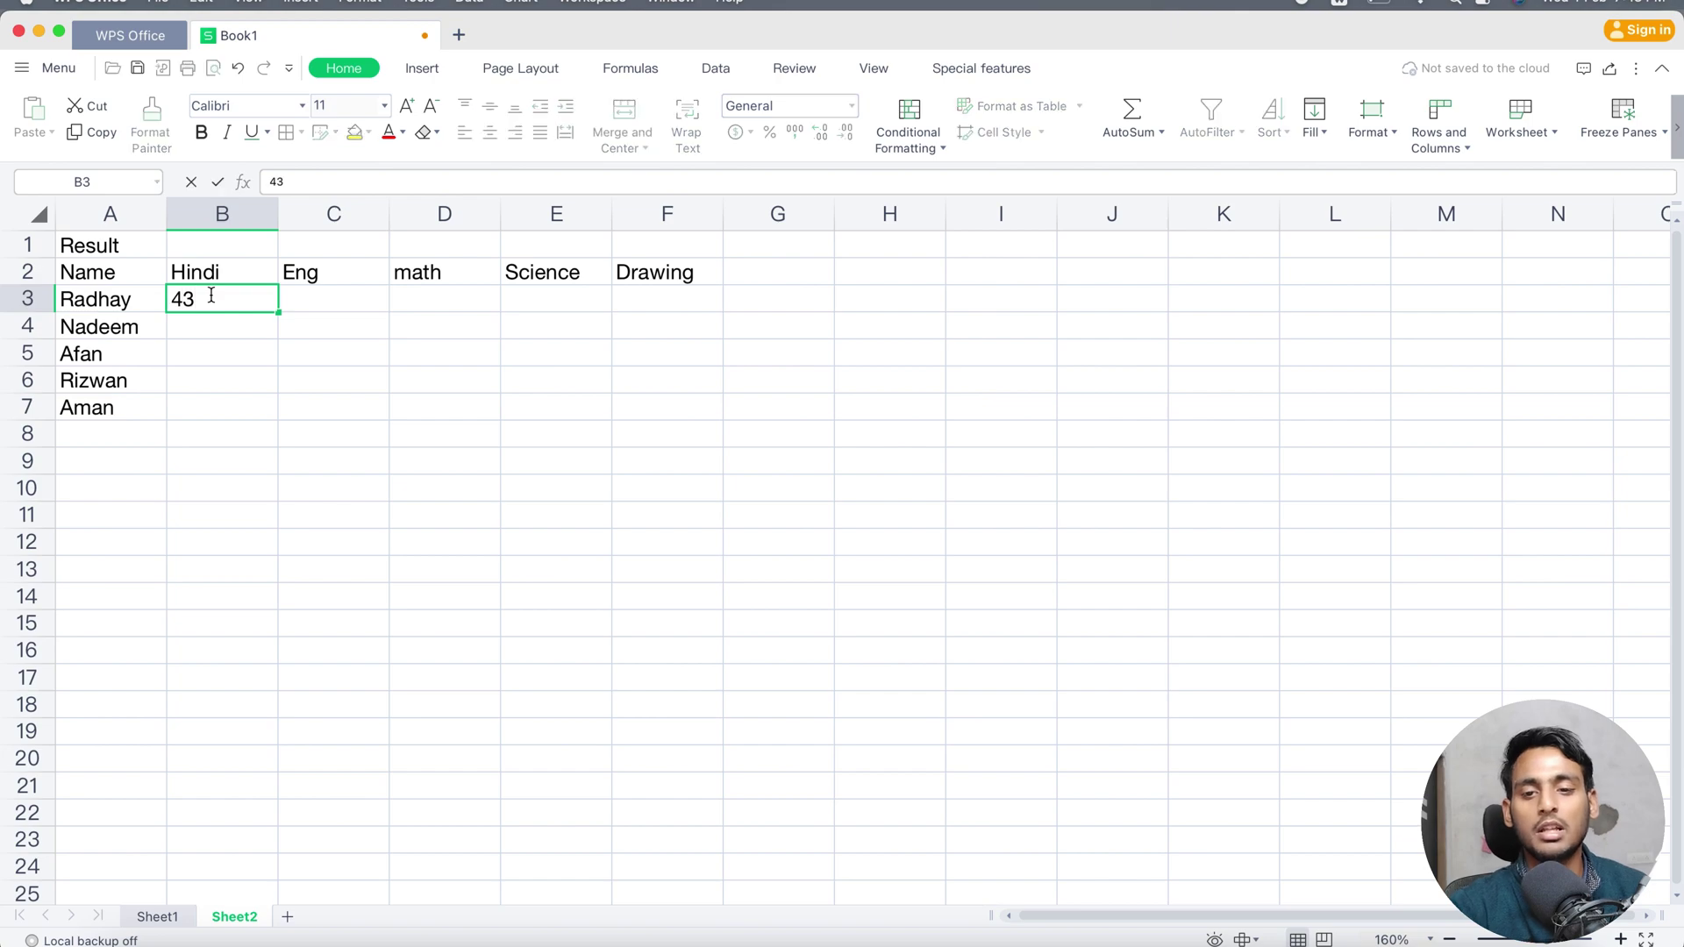
key(Tab)
text(54)
key(Tab)
text(65)
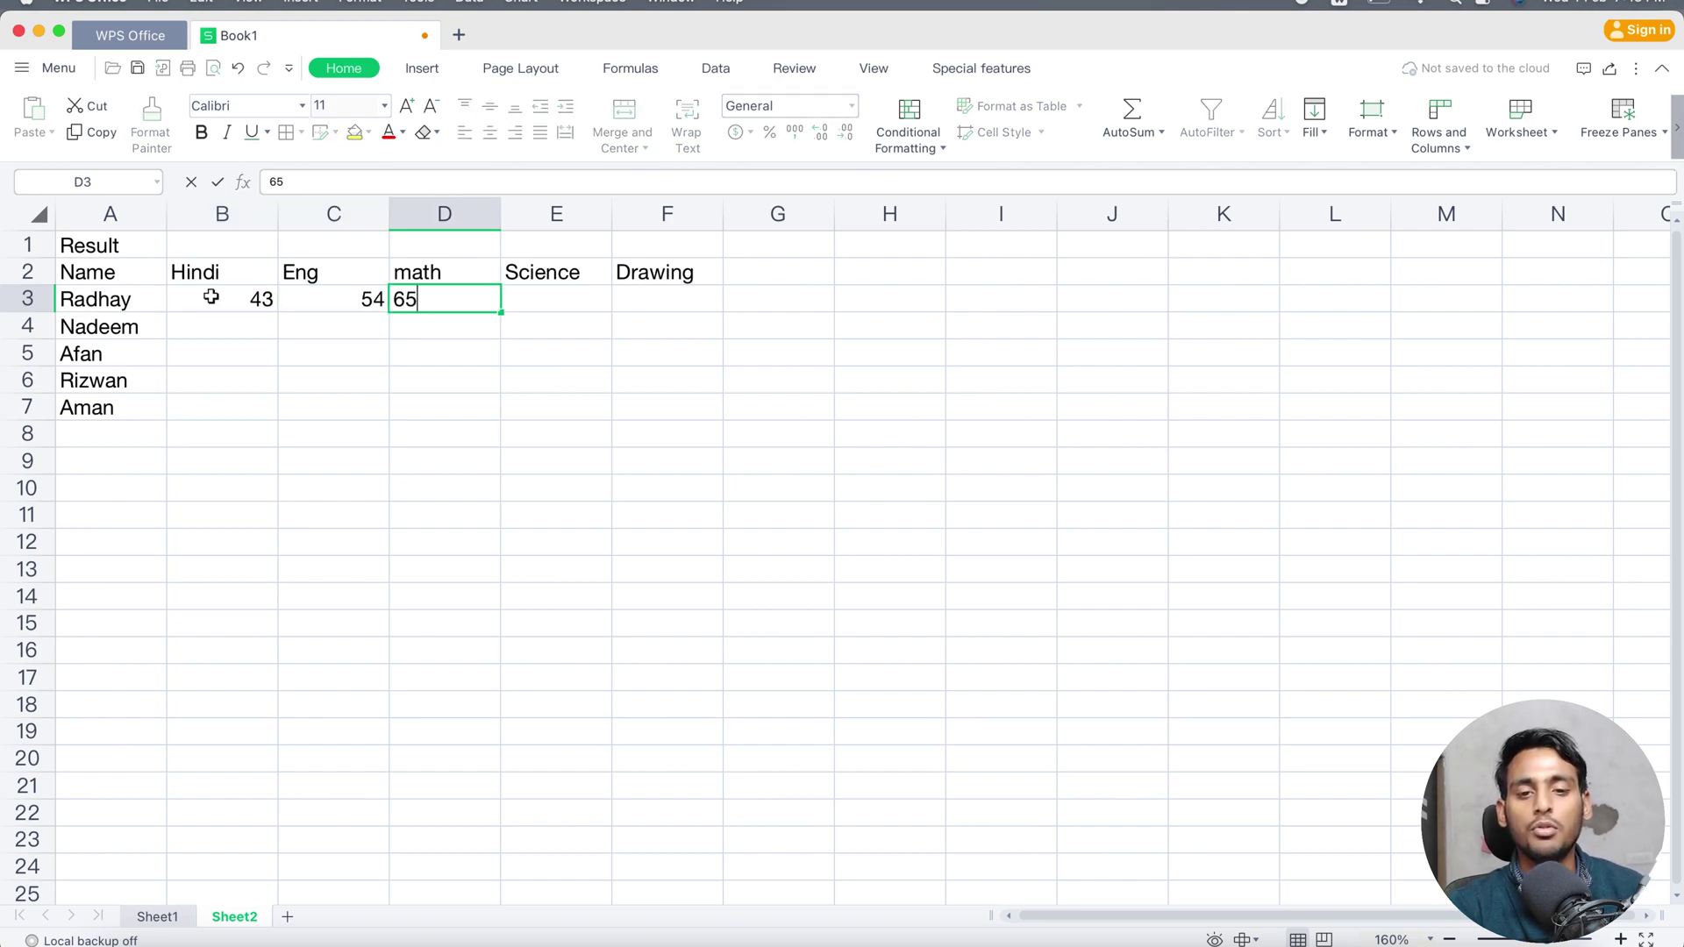
key(Tab)
text(76)
key(Tab)
text(87)
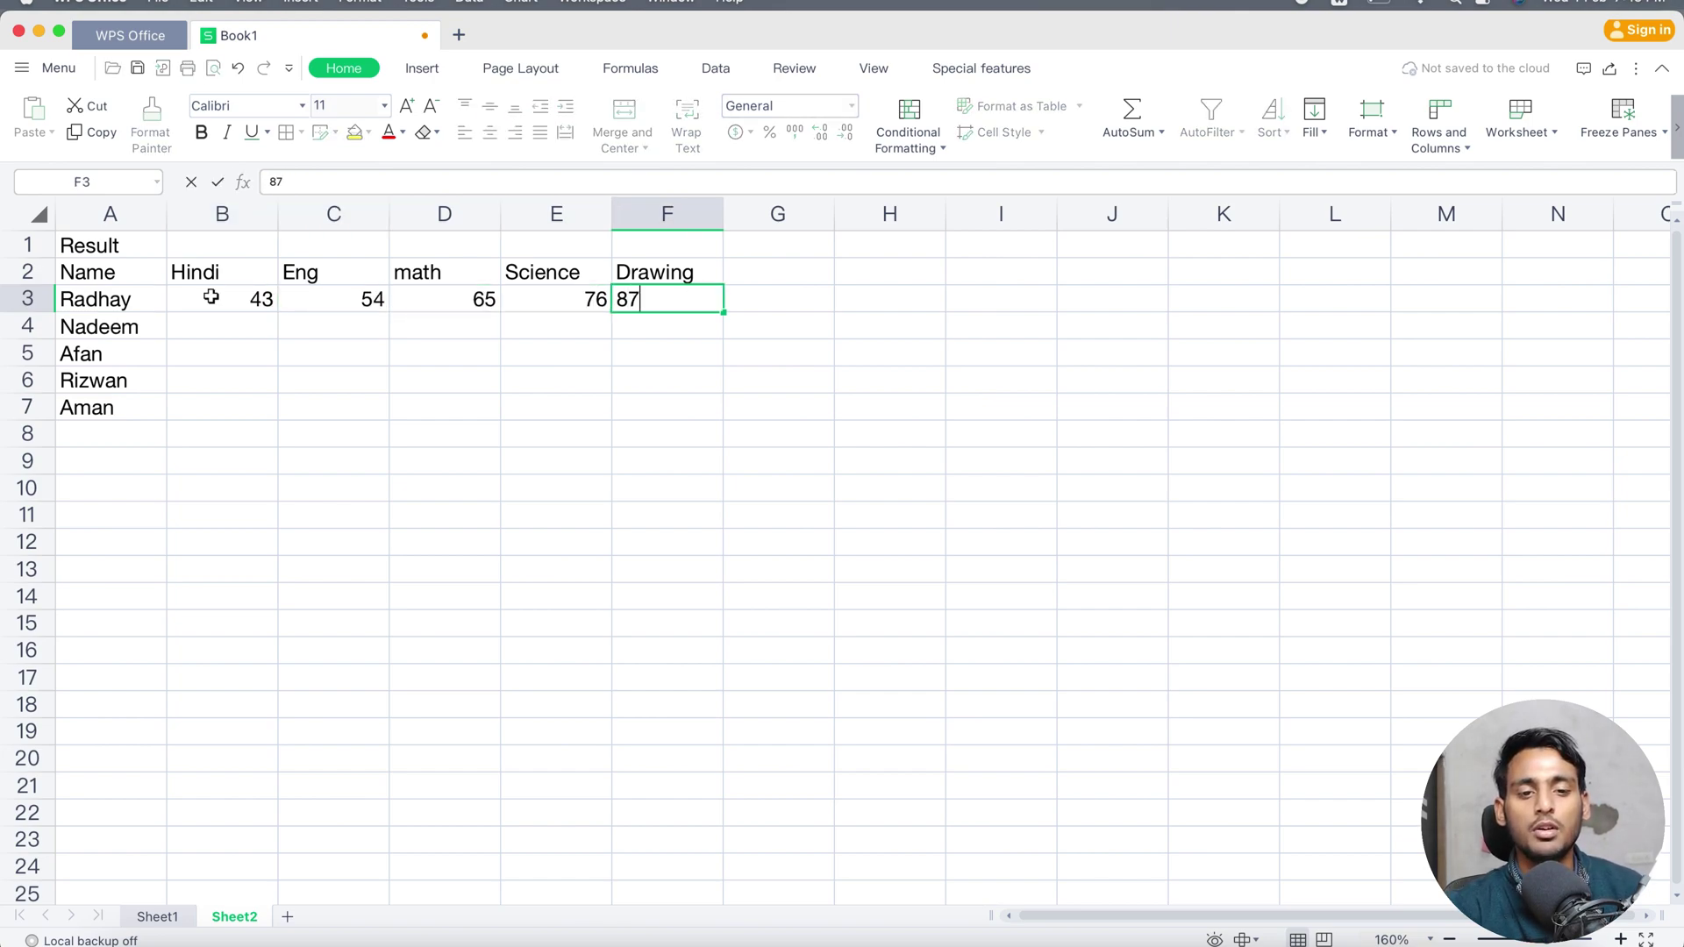
key(Return)
- Enter the second student's marks 34, 65, 78, 98 and 76 in cells B4 to F4
key(Left)
key(Left)
key(Left)
key(Left)
text(34)
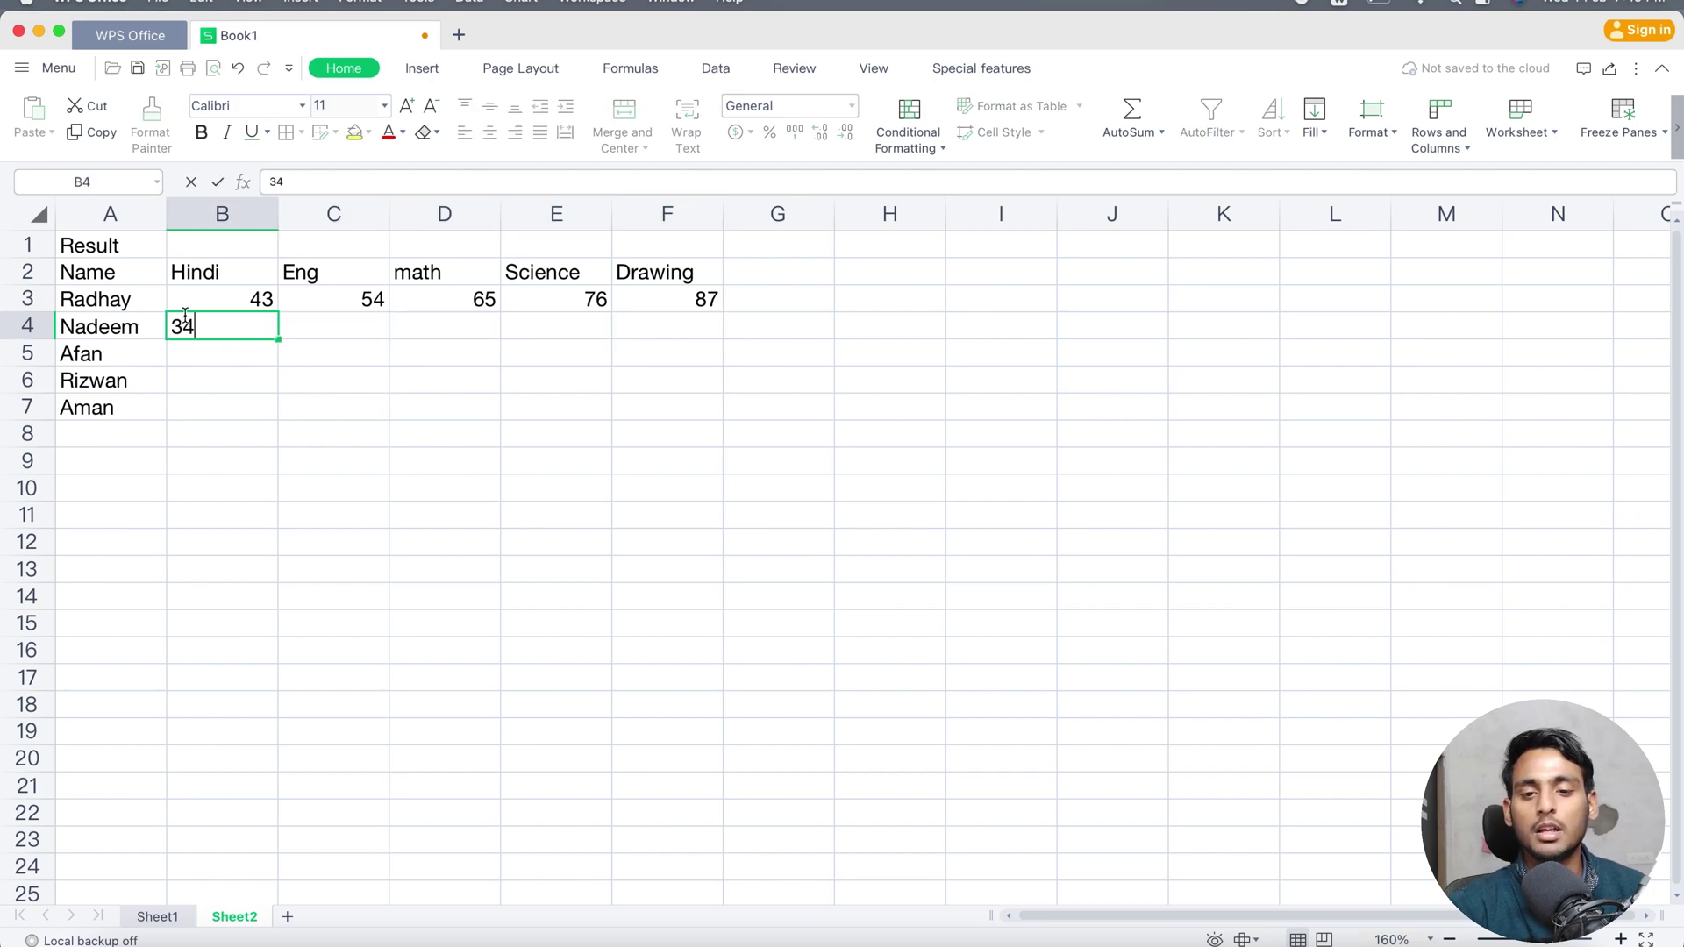
key(Tab)
text(65)
key(Tab)
text(7)
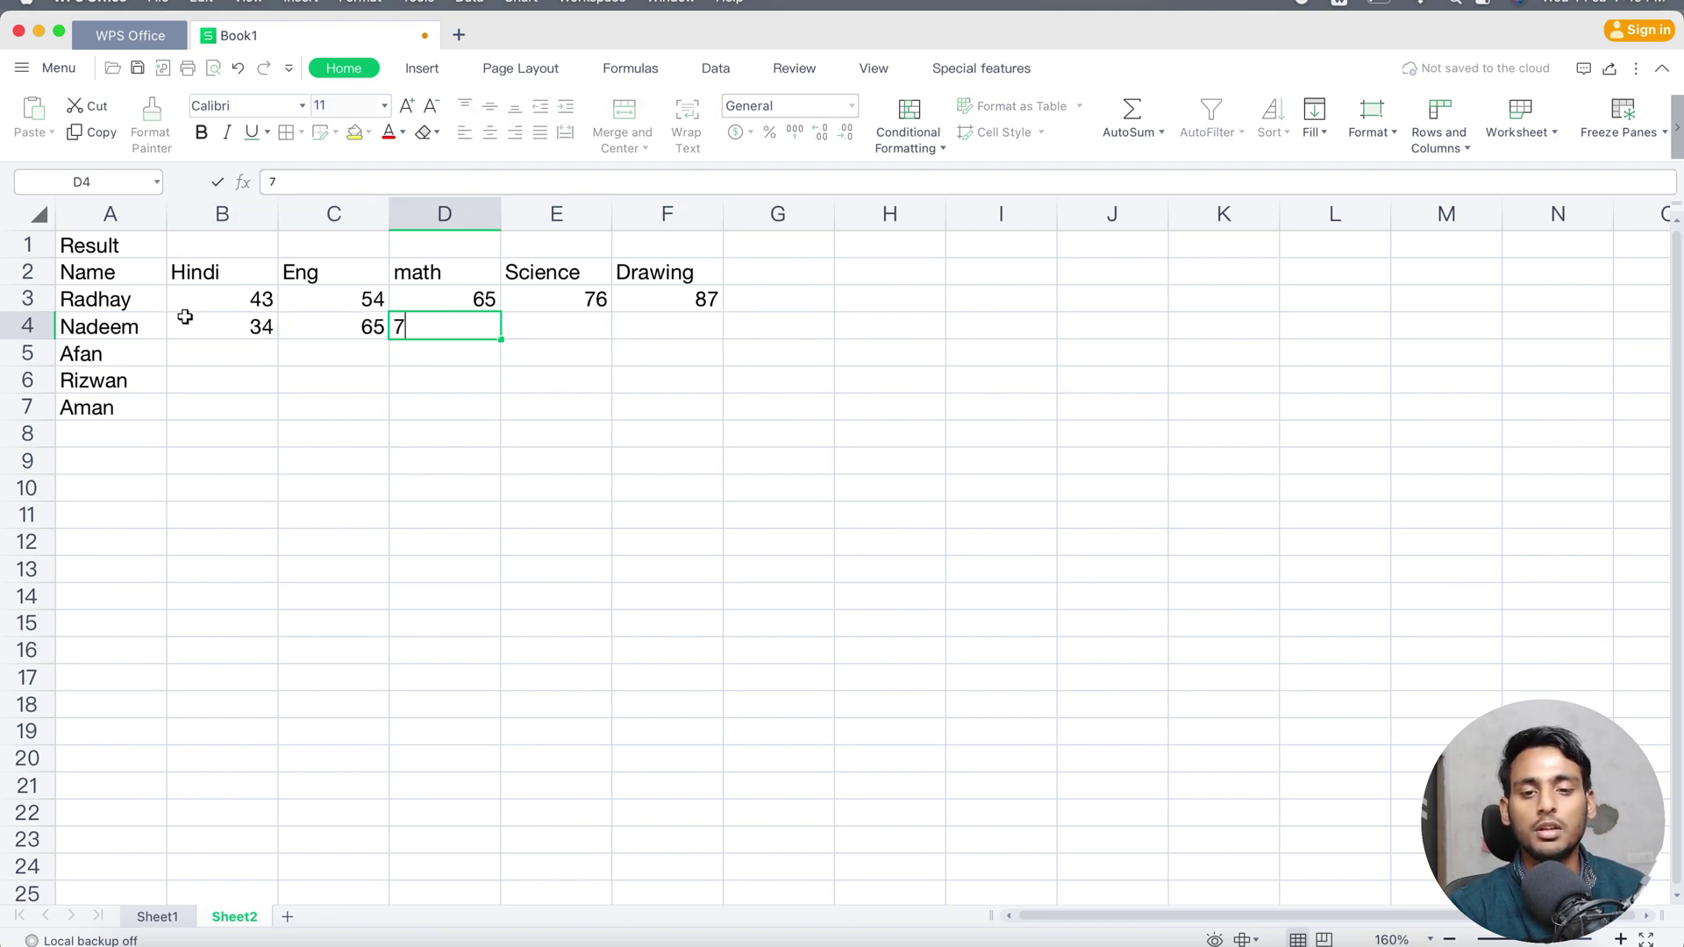
text(8)
key(Tab)
text(98)
key(Tab)
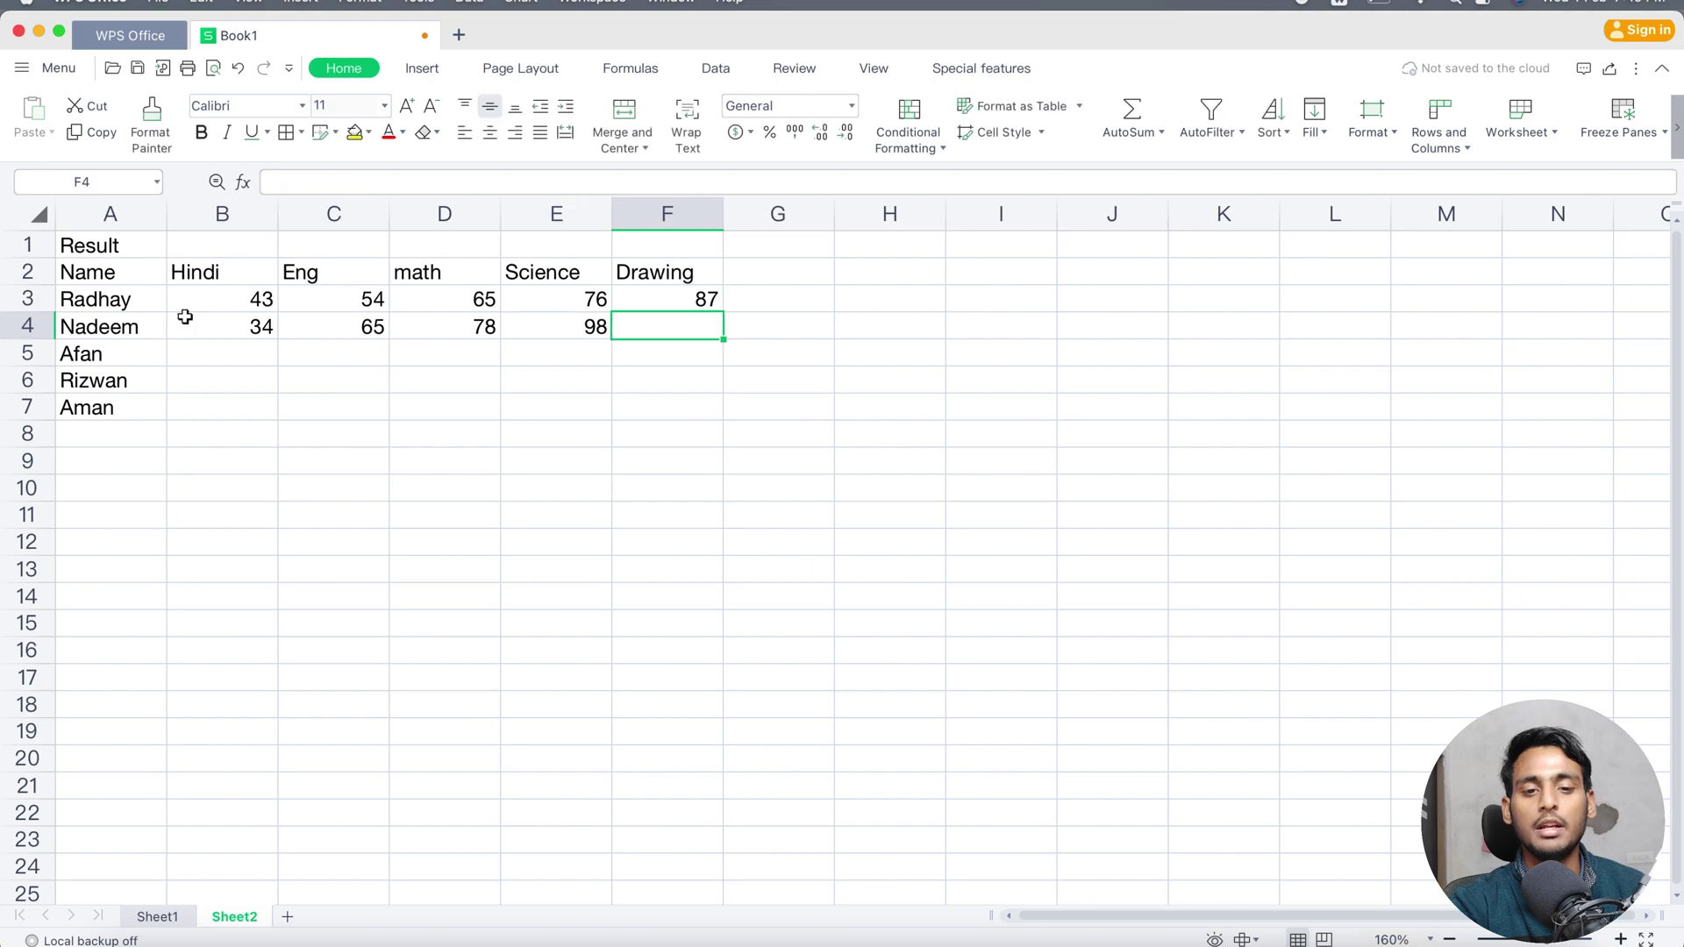
text(76)
key(Return)
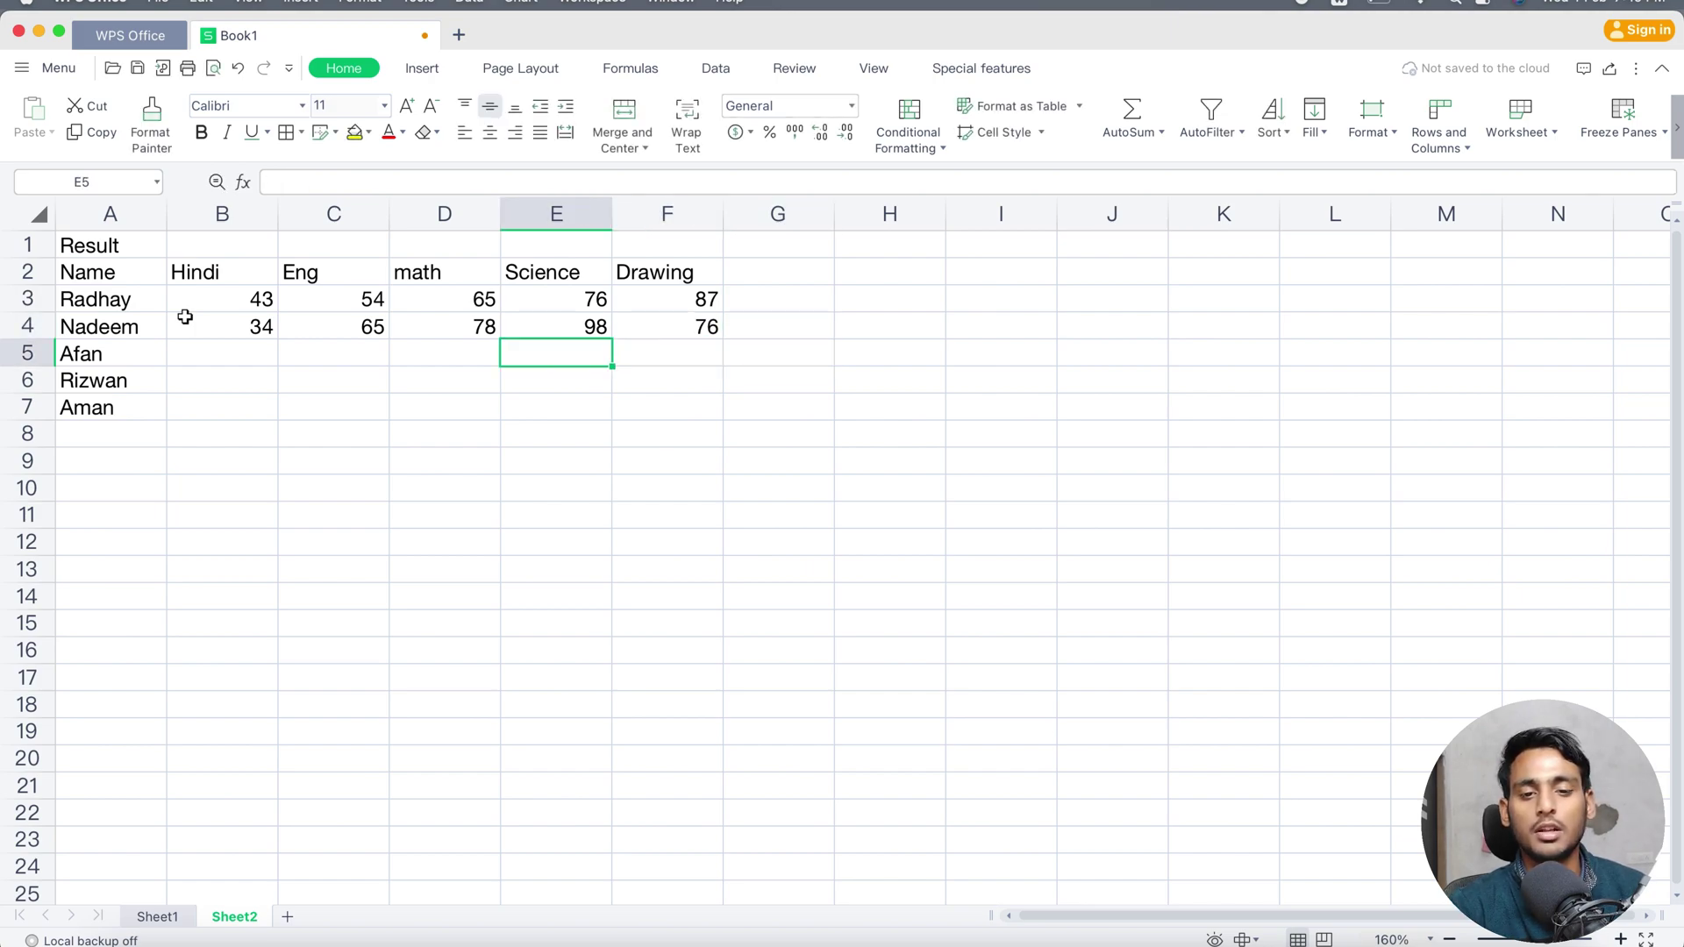
- Enter the third student's marks 64, 67, 78, 89 and 90 in cells B5 to F5
text(645)
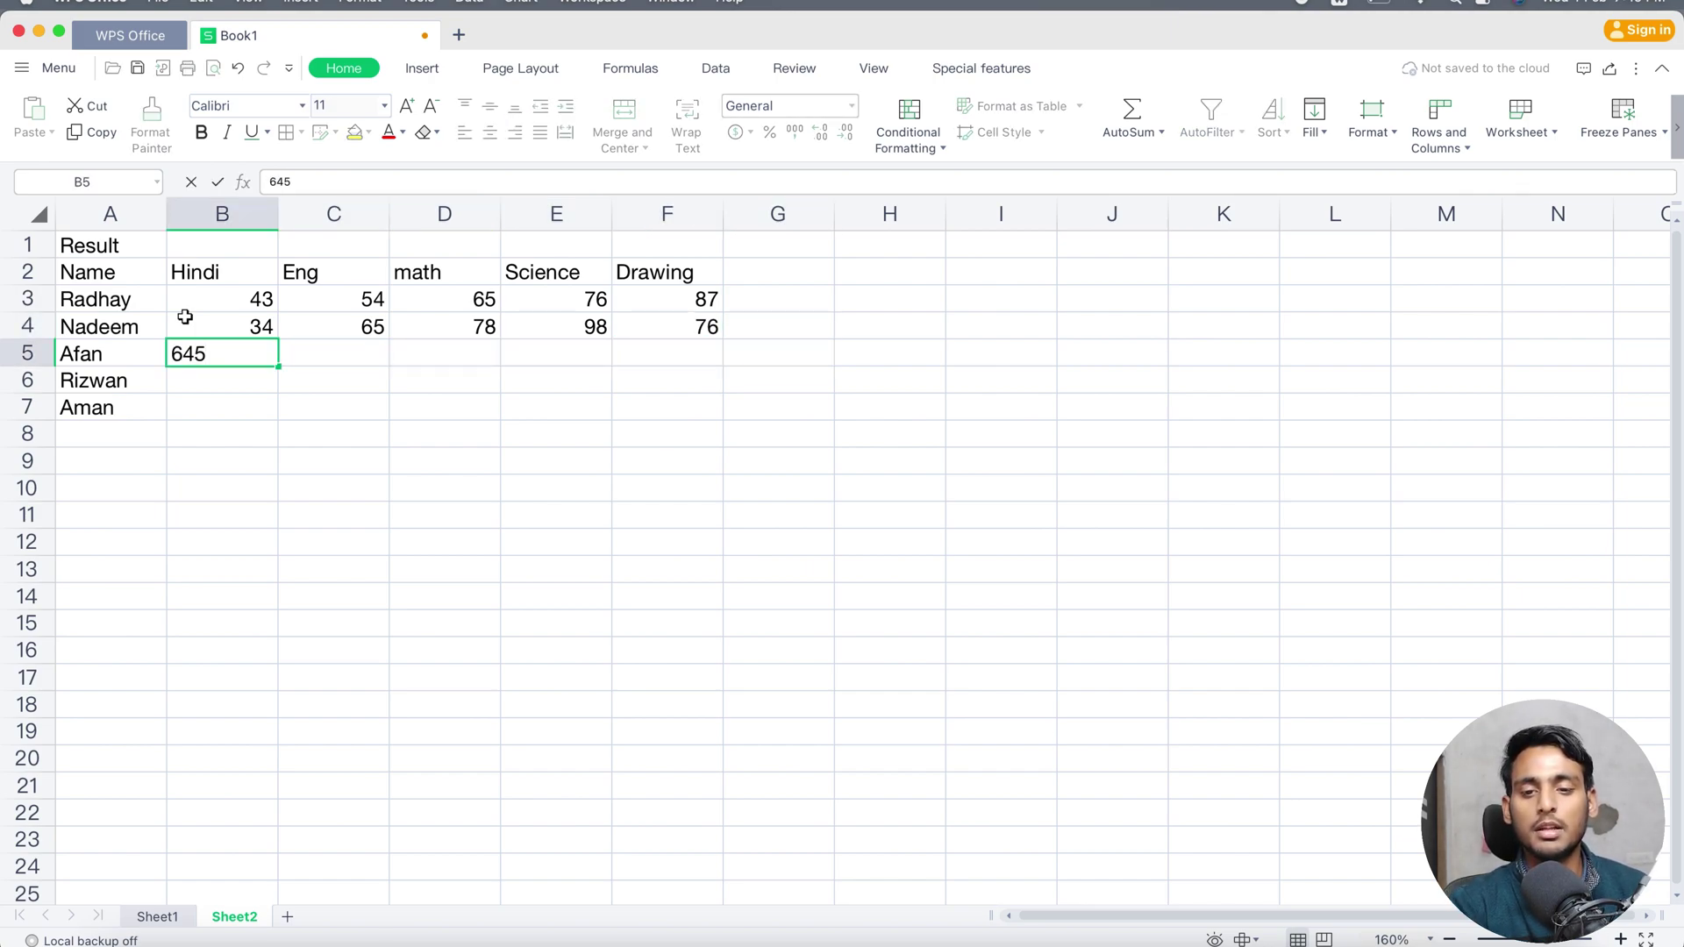
key(Tab)
text(67)
key(Tab)
text(78)
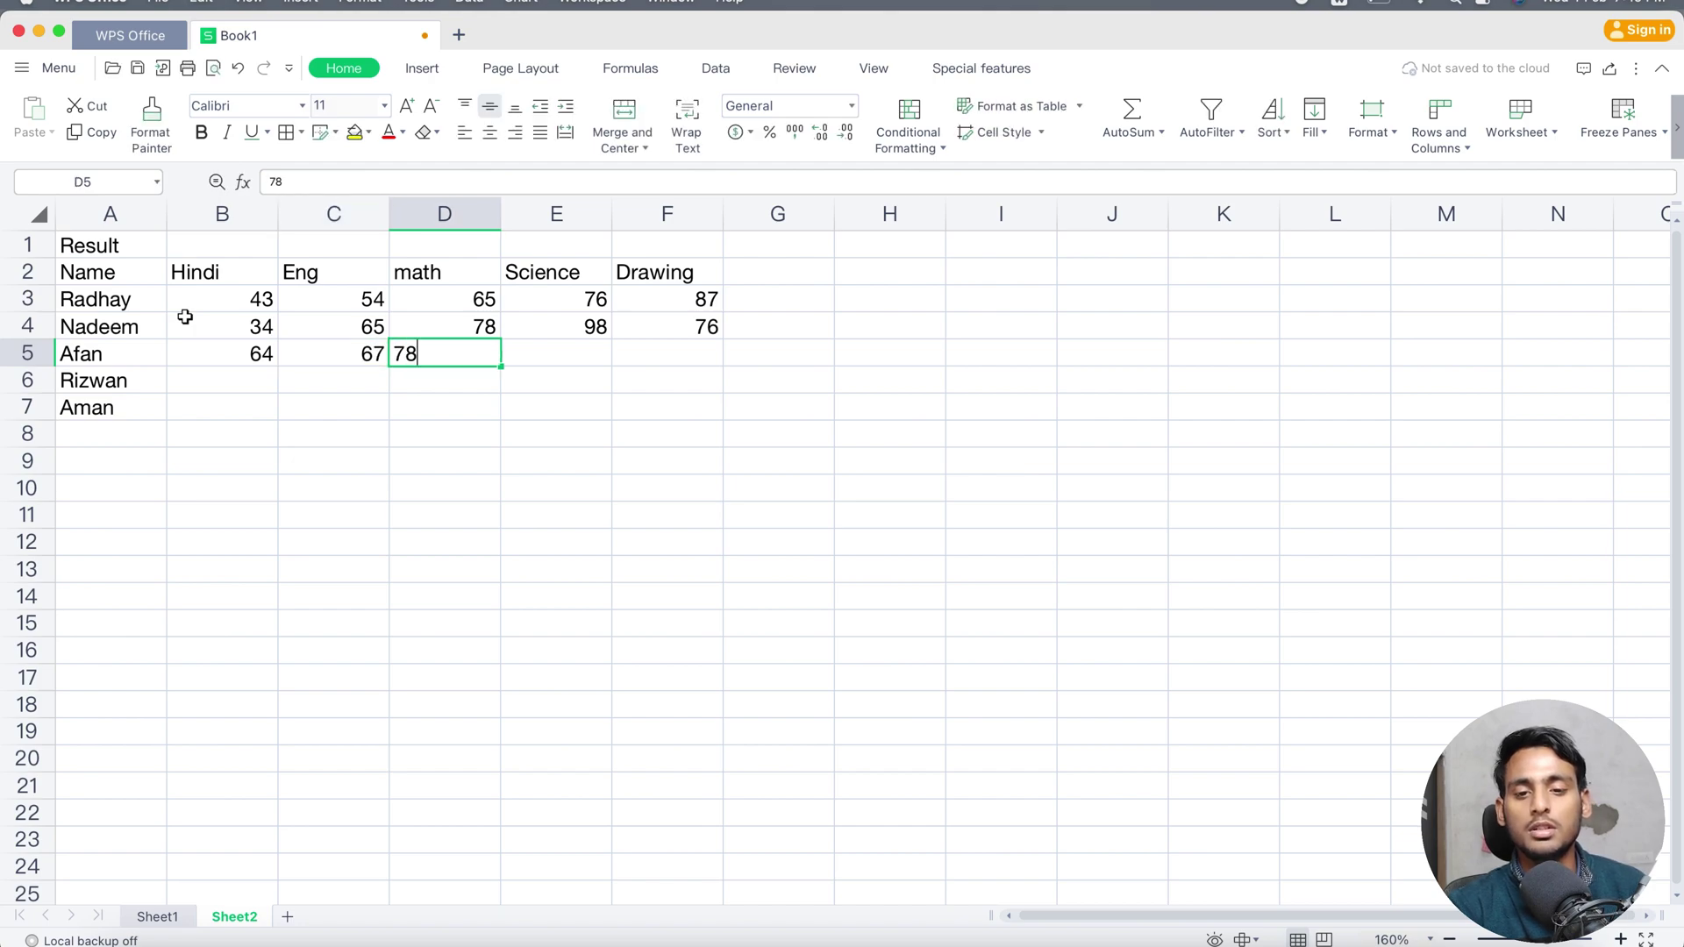
key(Tab)
text(89)
key(Tab)
text(90)
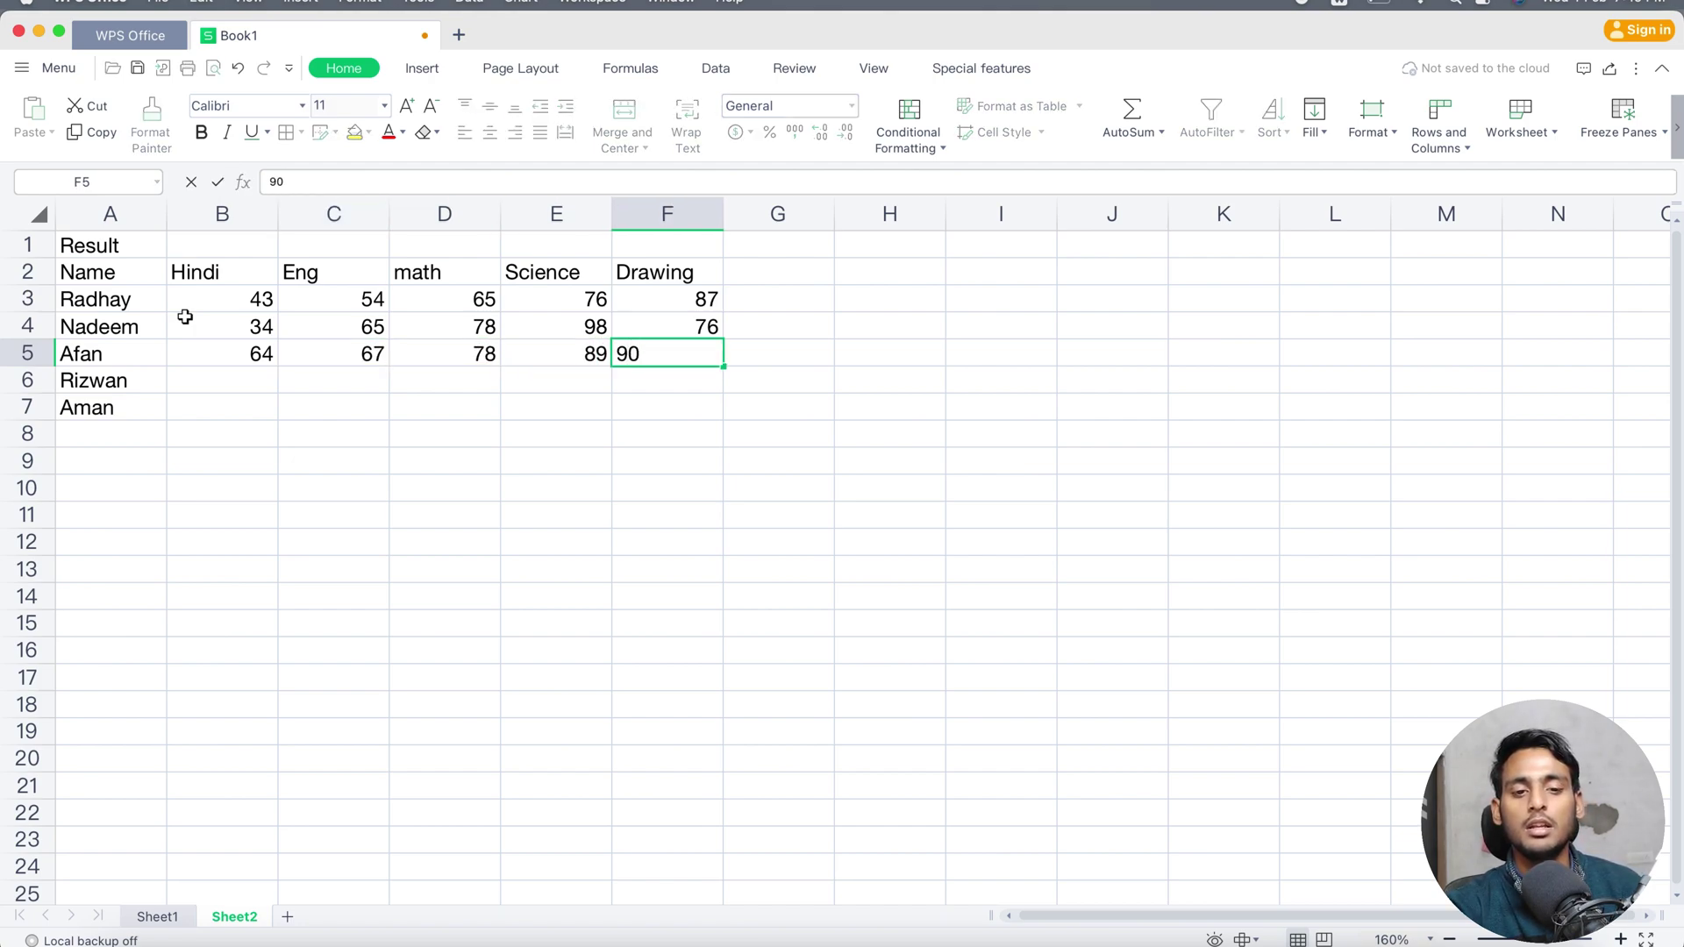
key(Return)
- Enter the fourth student's marks 23, 54, 67, 87 and 89 in cells B6 to F6
text(23)
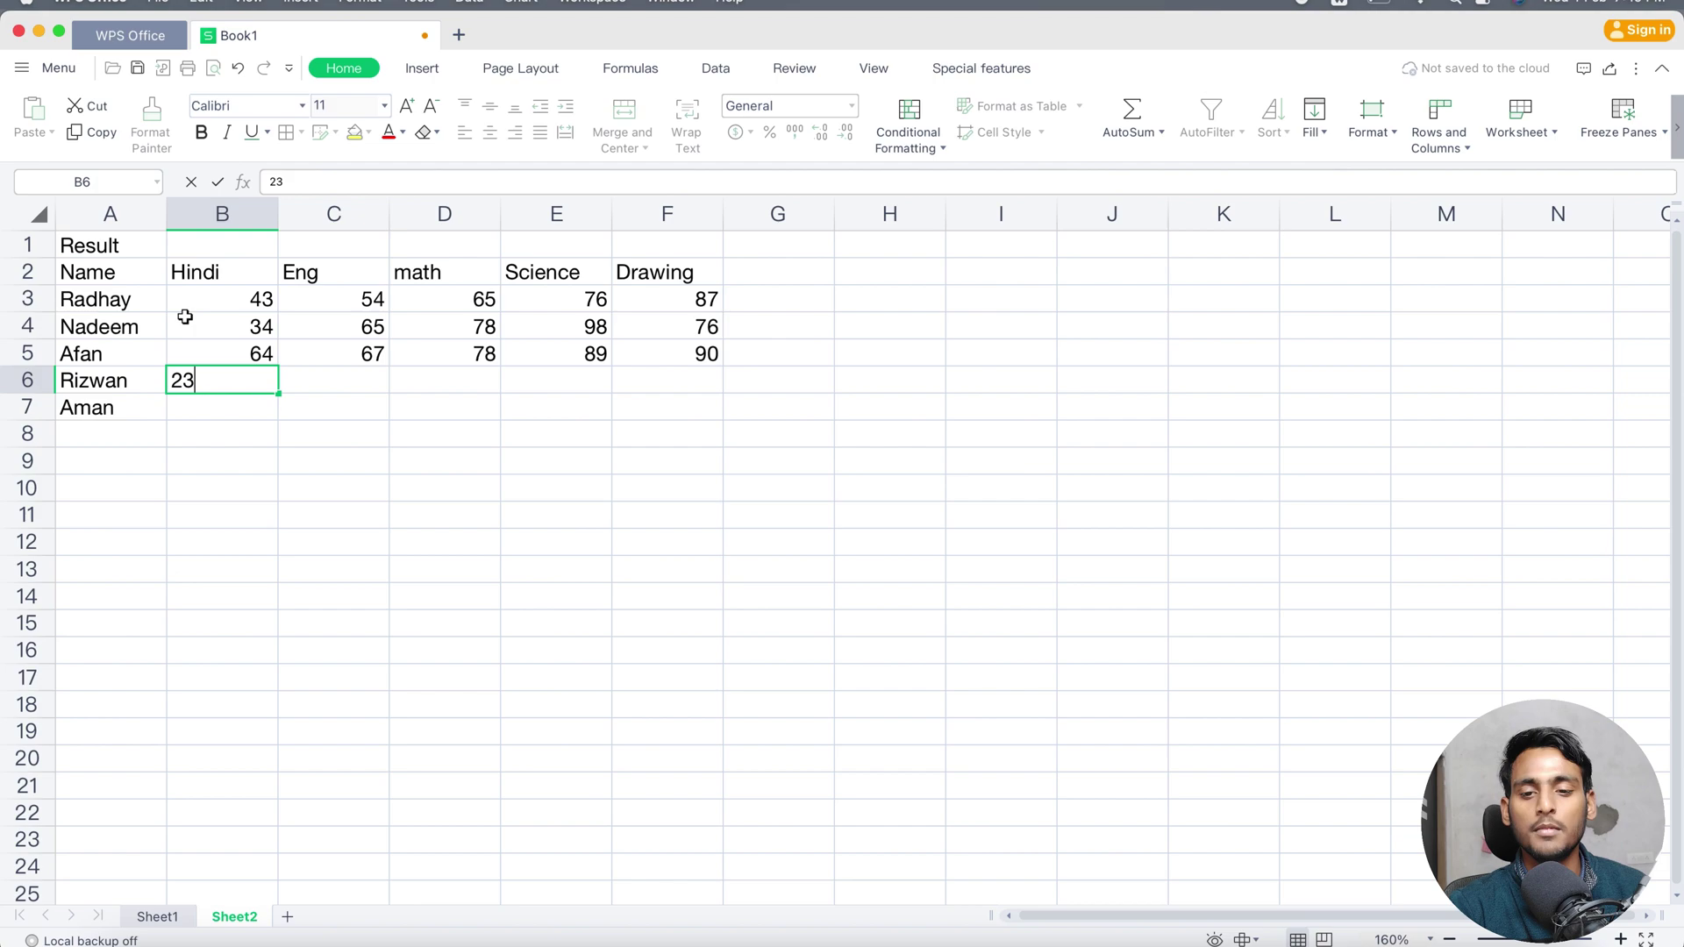
key(Tab)
text(54)
key(Tab)
text(67)
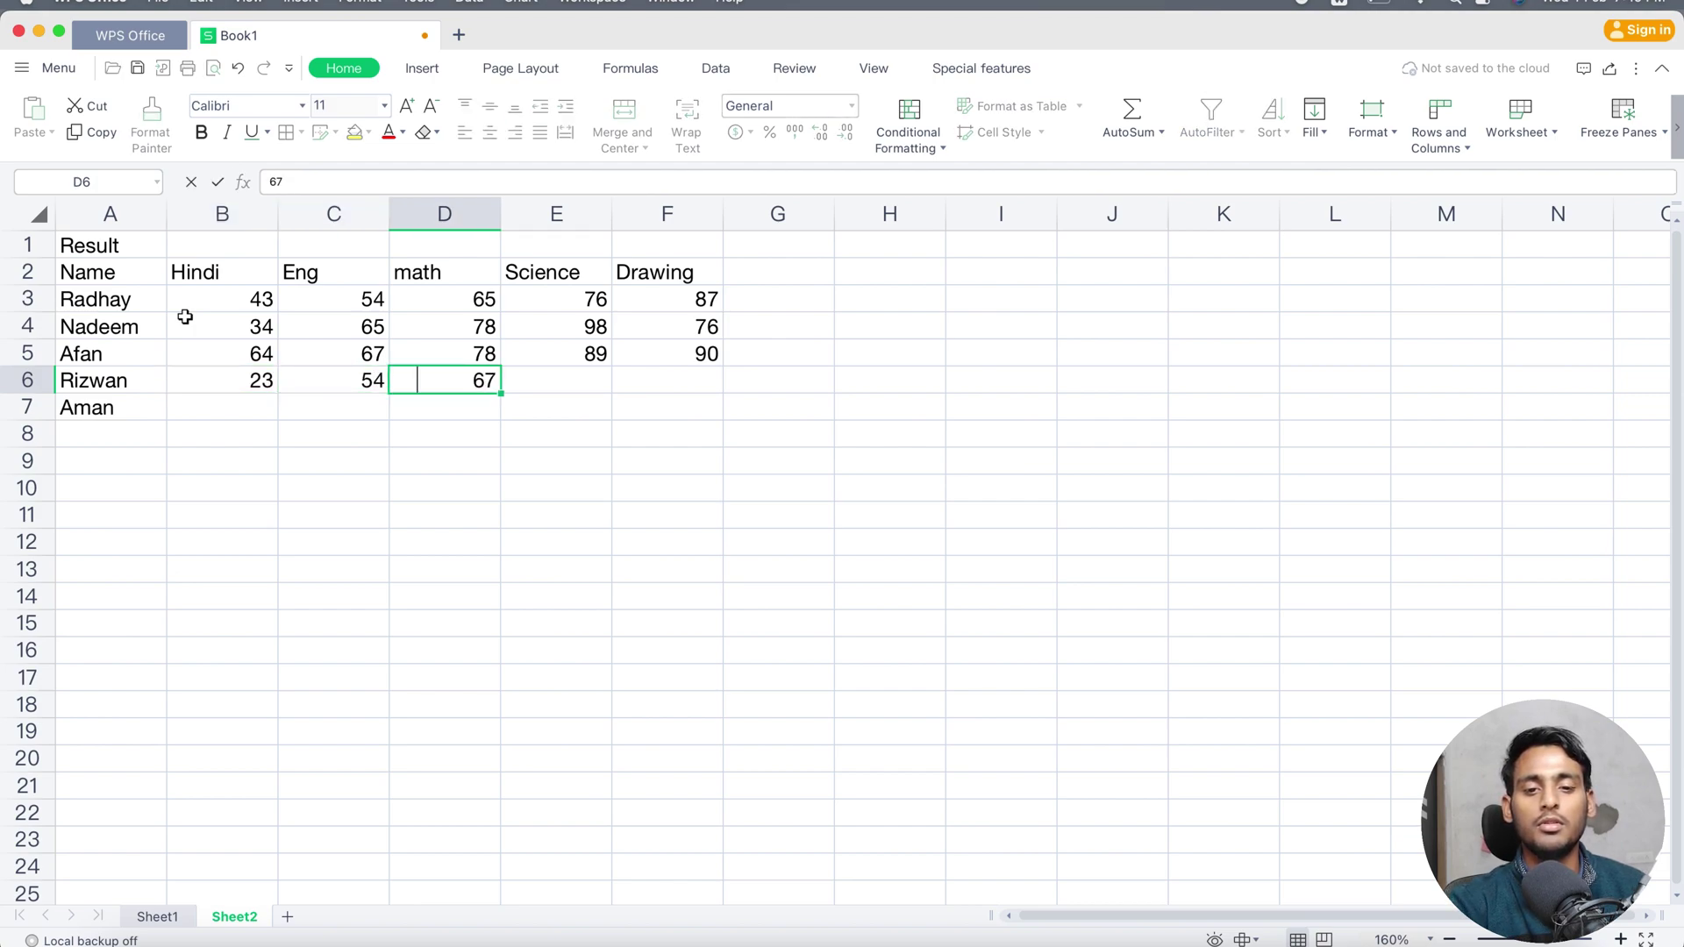
key(Tab)
text(87)
key(Tab)
text(89)
key(Return)
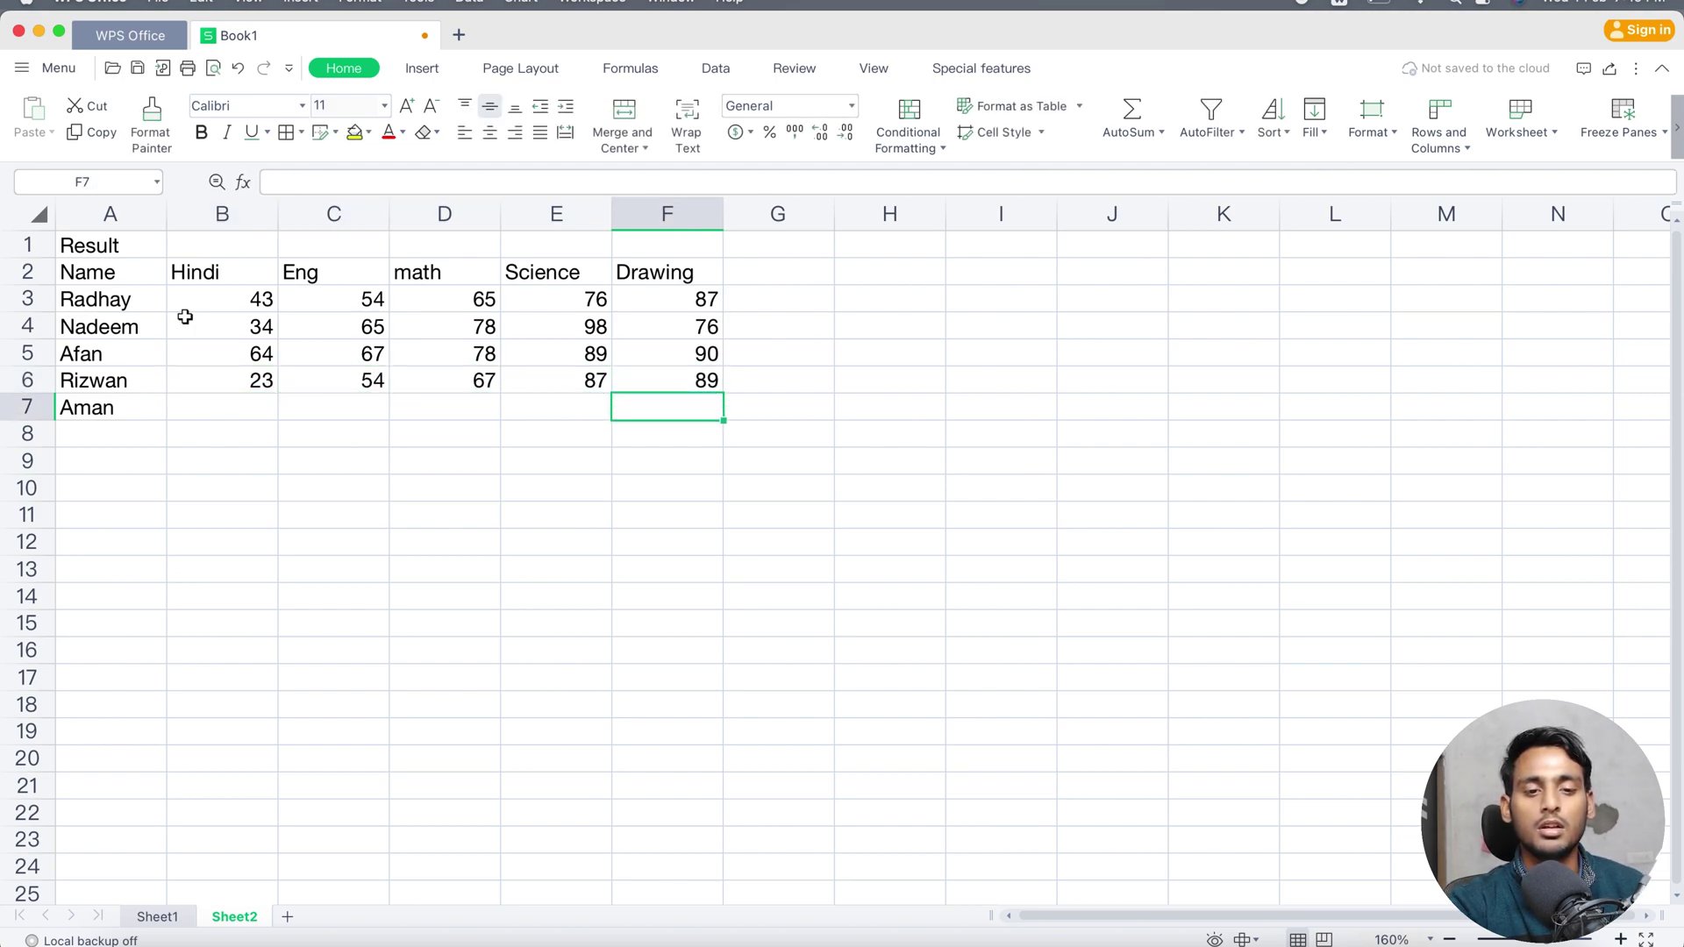
- Enter the fifth student's marks 23, 86, 78, 89 and 87 in cells B7 to F7
key(Left)
key(Left)
key(Left)
key(Left)
text(23)
key(Tab)
text(867)
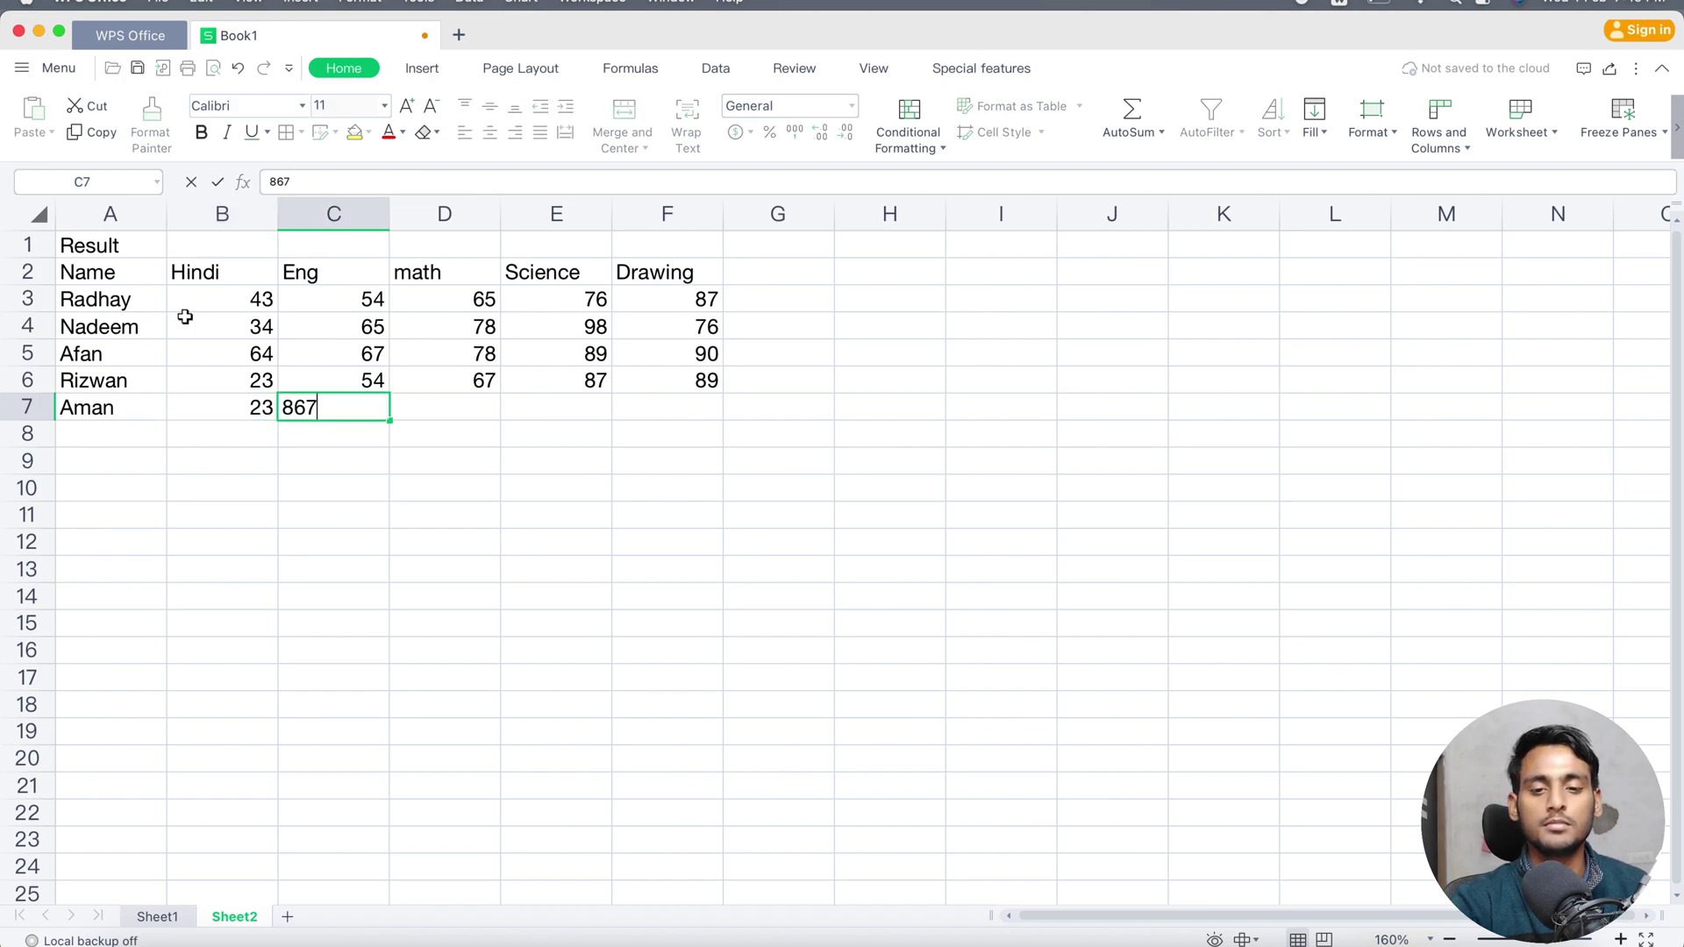
key(BackSpace)
key(Tab)
text(78)
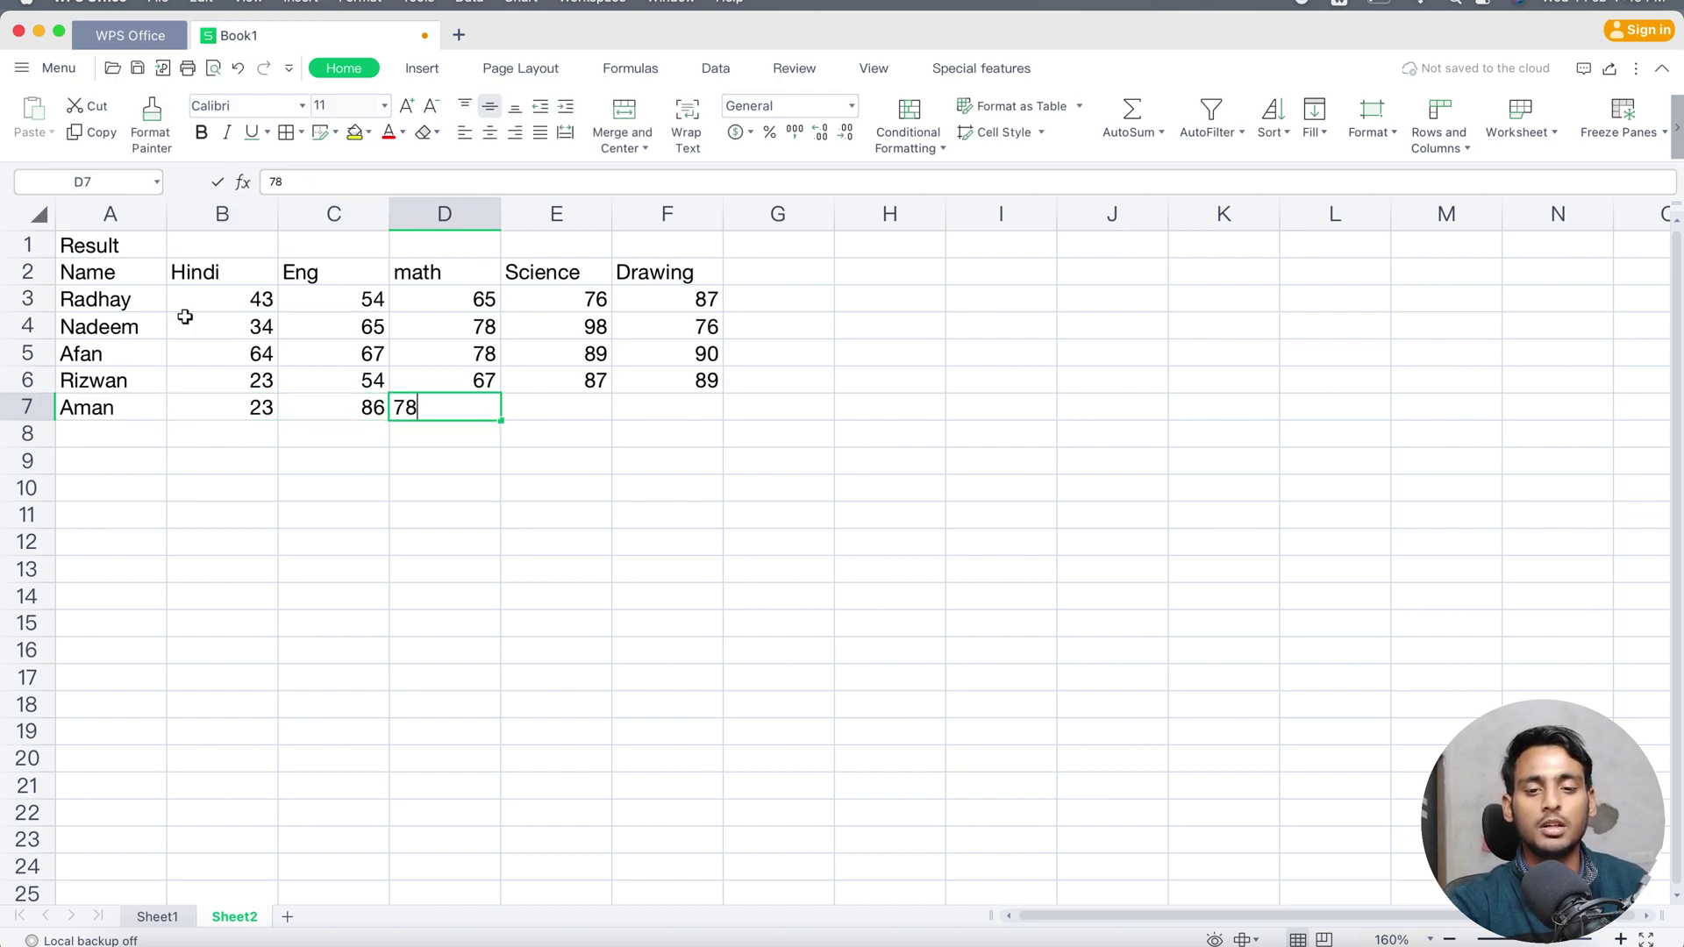
key(Tab)
text(89)
key(Tab)
text(87)
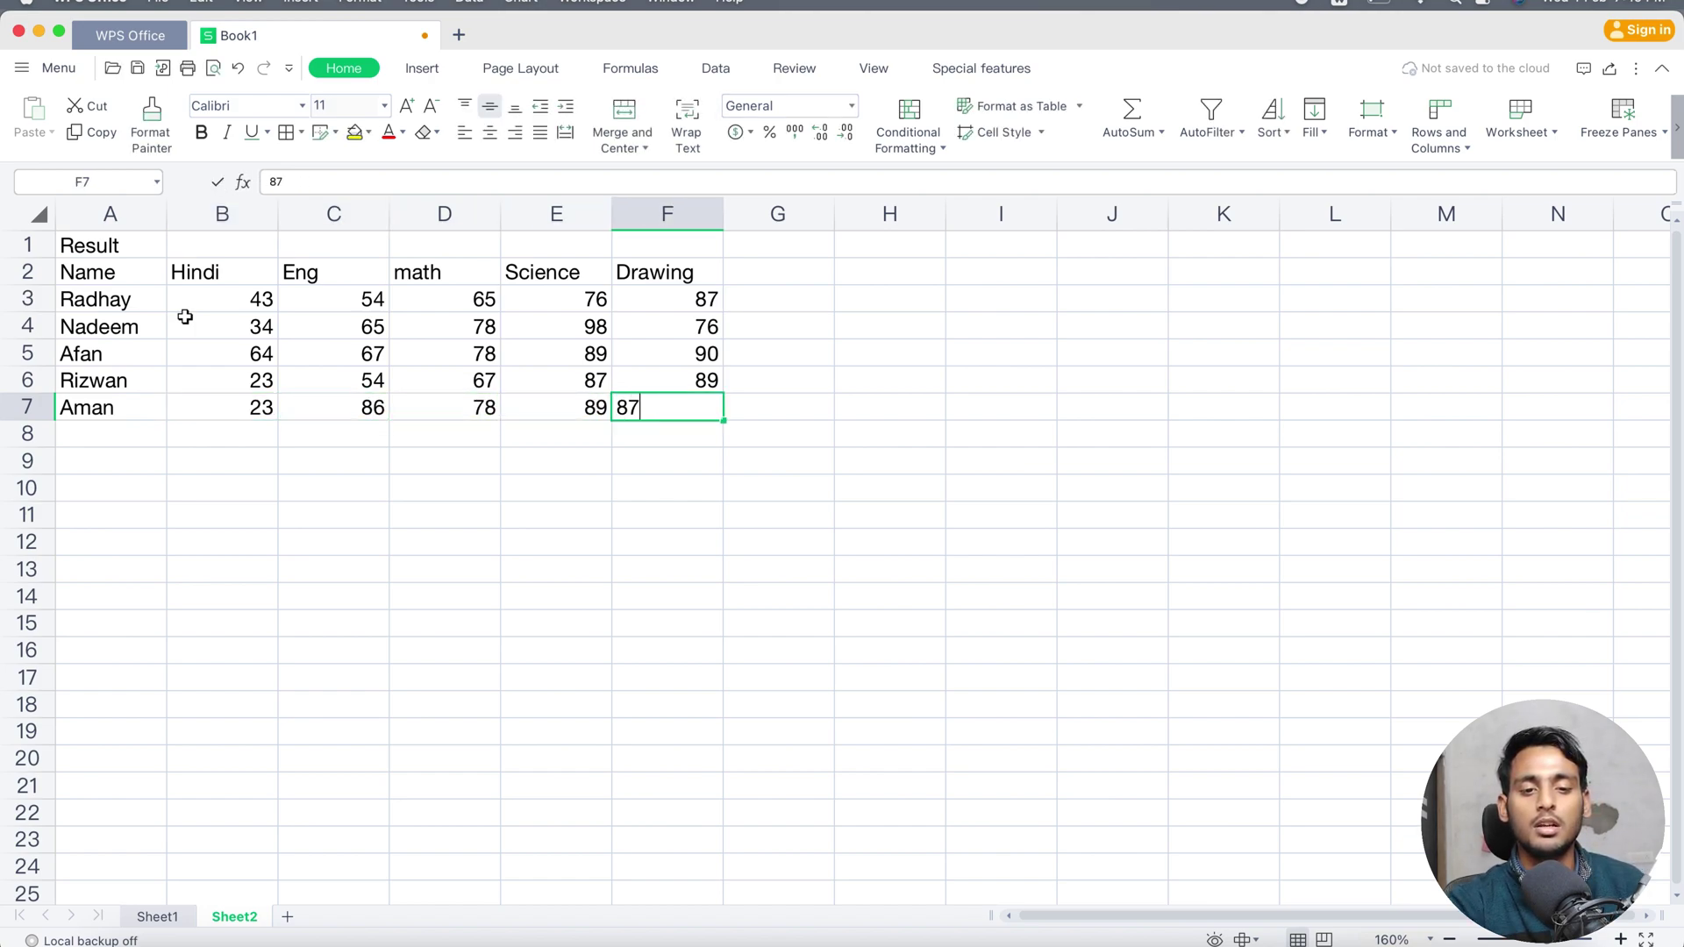
key(Tab)
- Add the heading Total in cell G2 beside the Drawing heading
key(Up)
key(Up)
key(Up)
key(Up)
key(Up)
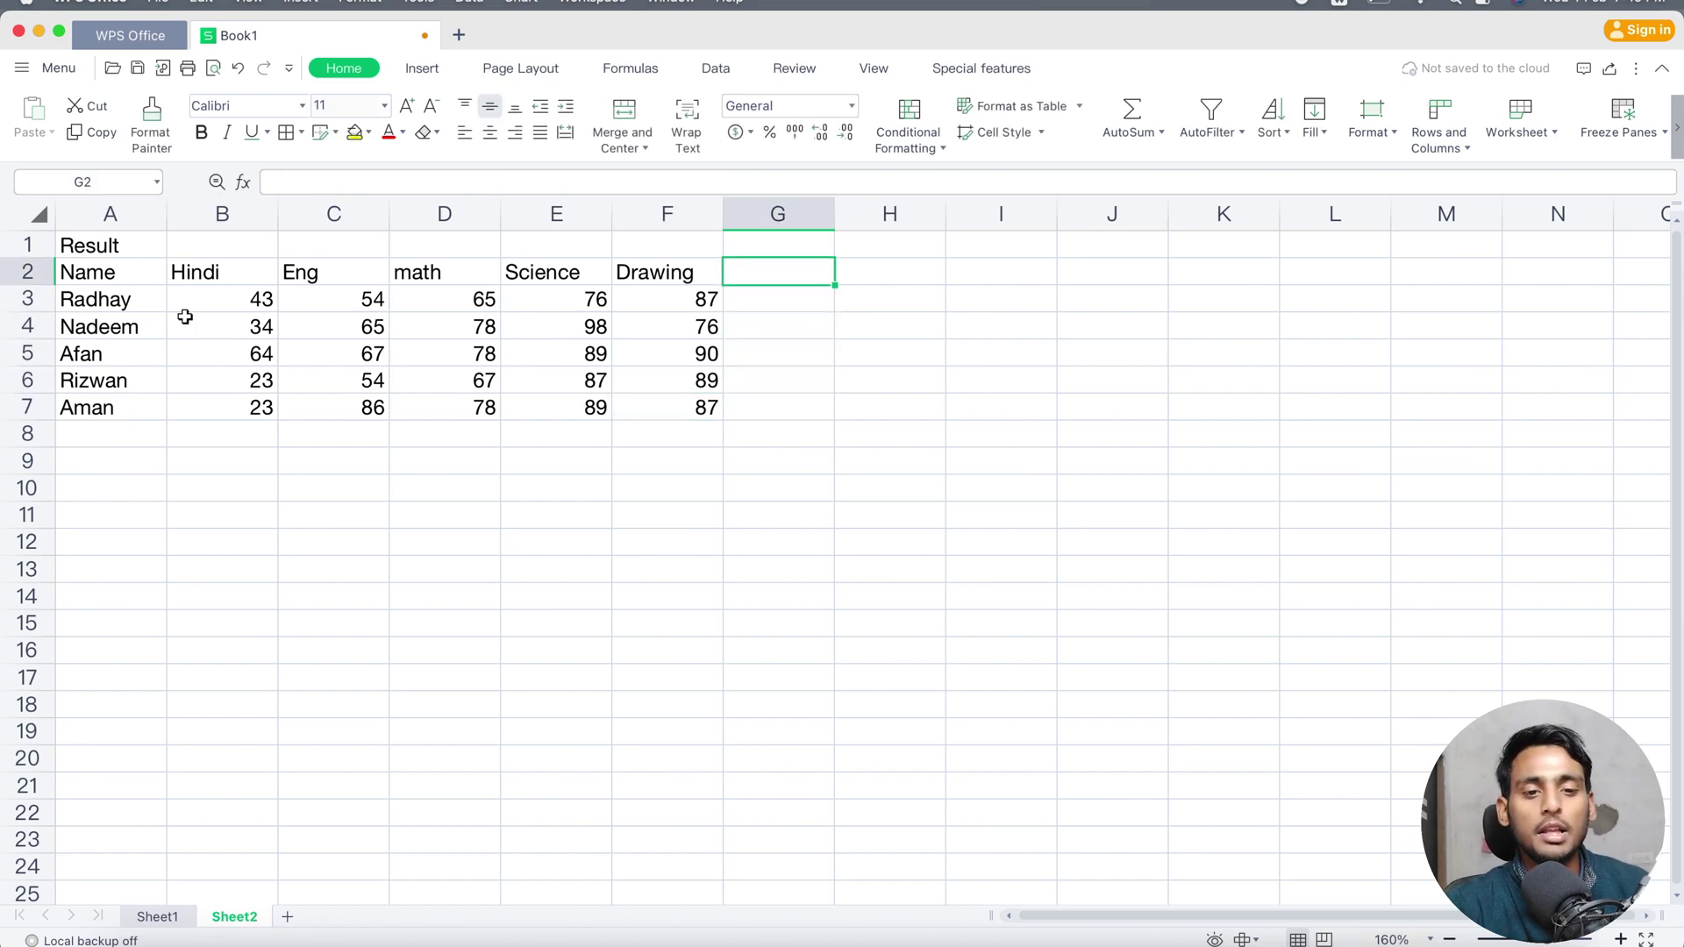
text(Total)
key(Return)
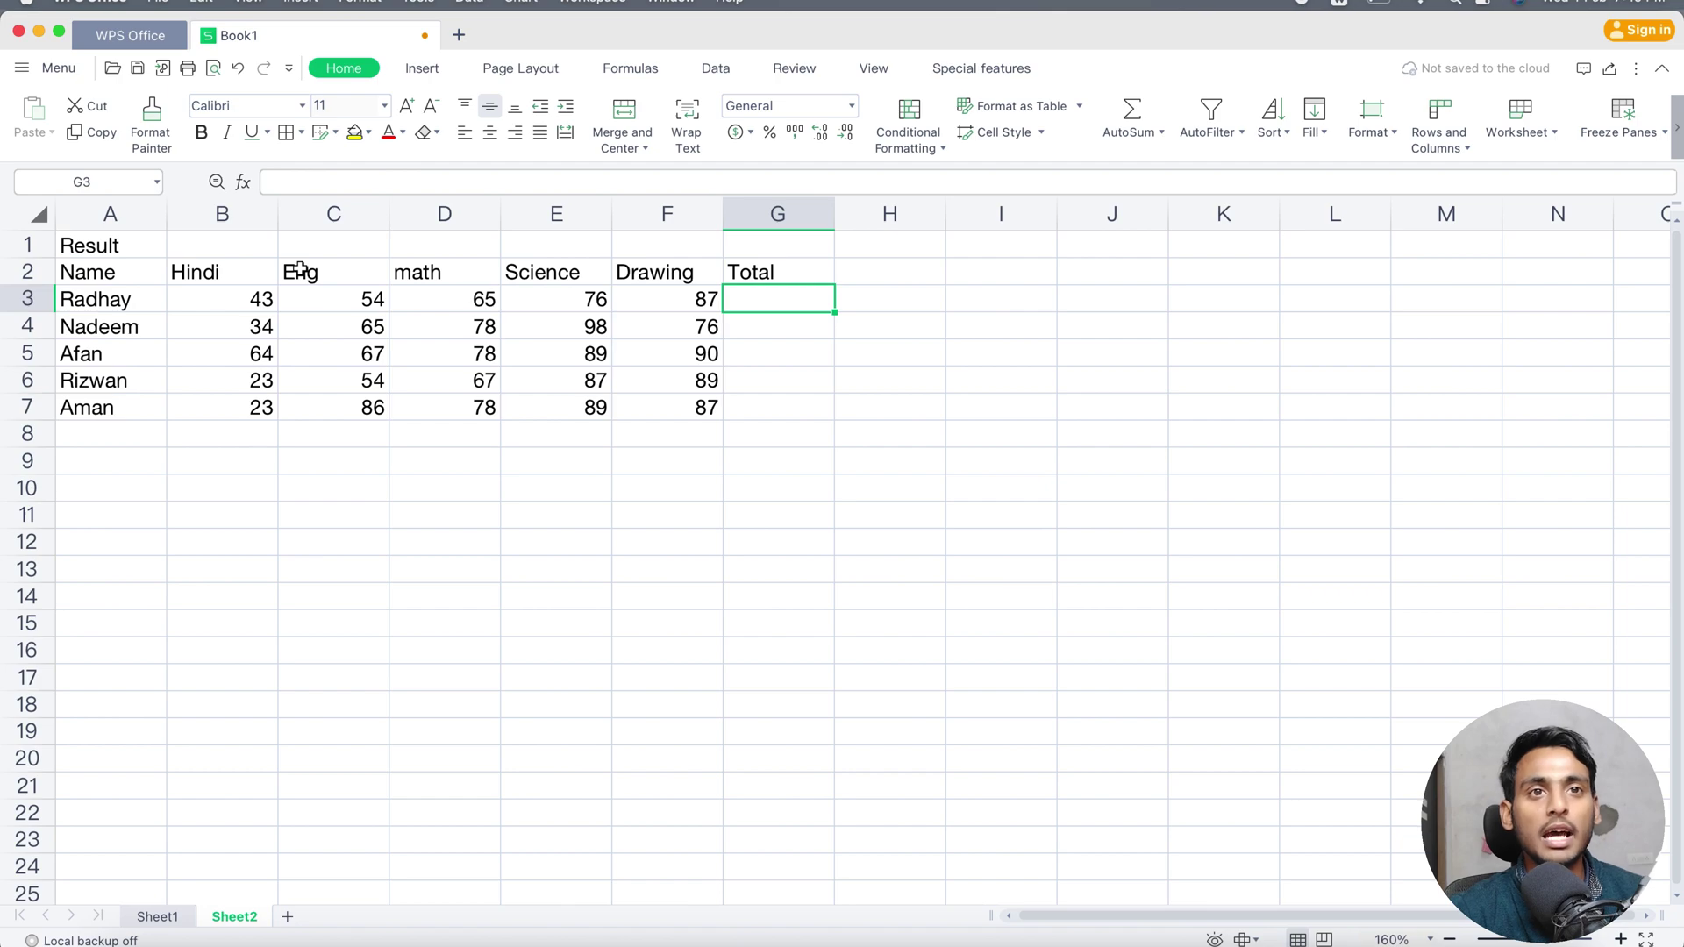
- Total the first student's marks in cell G3 with the formula =sum(b3:f3)
text(=)
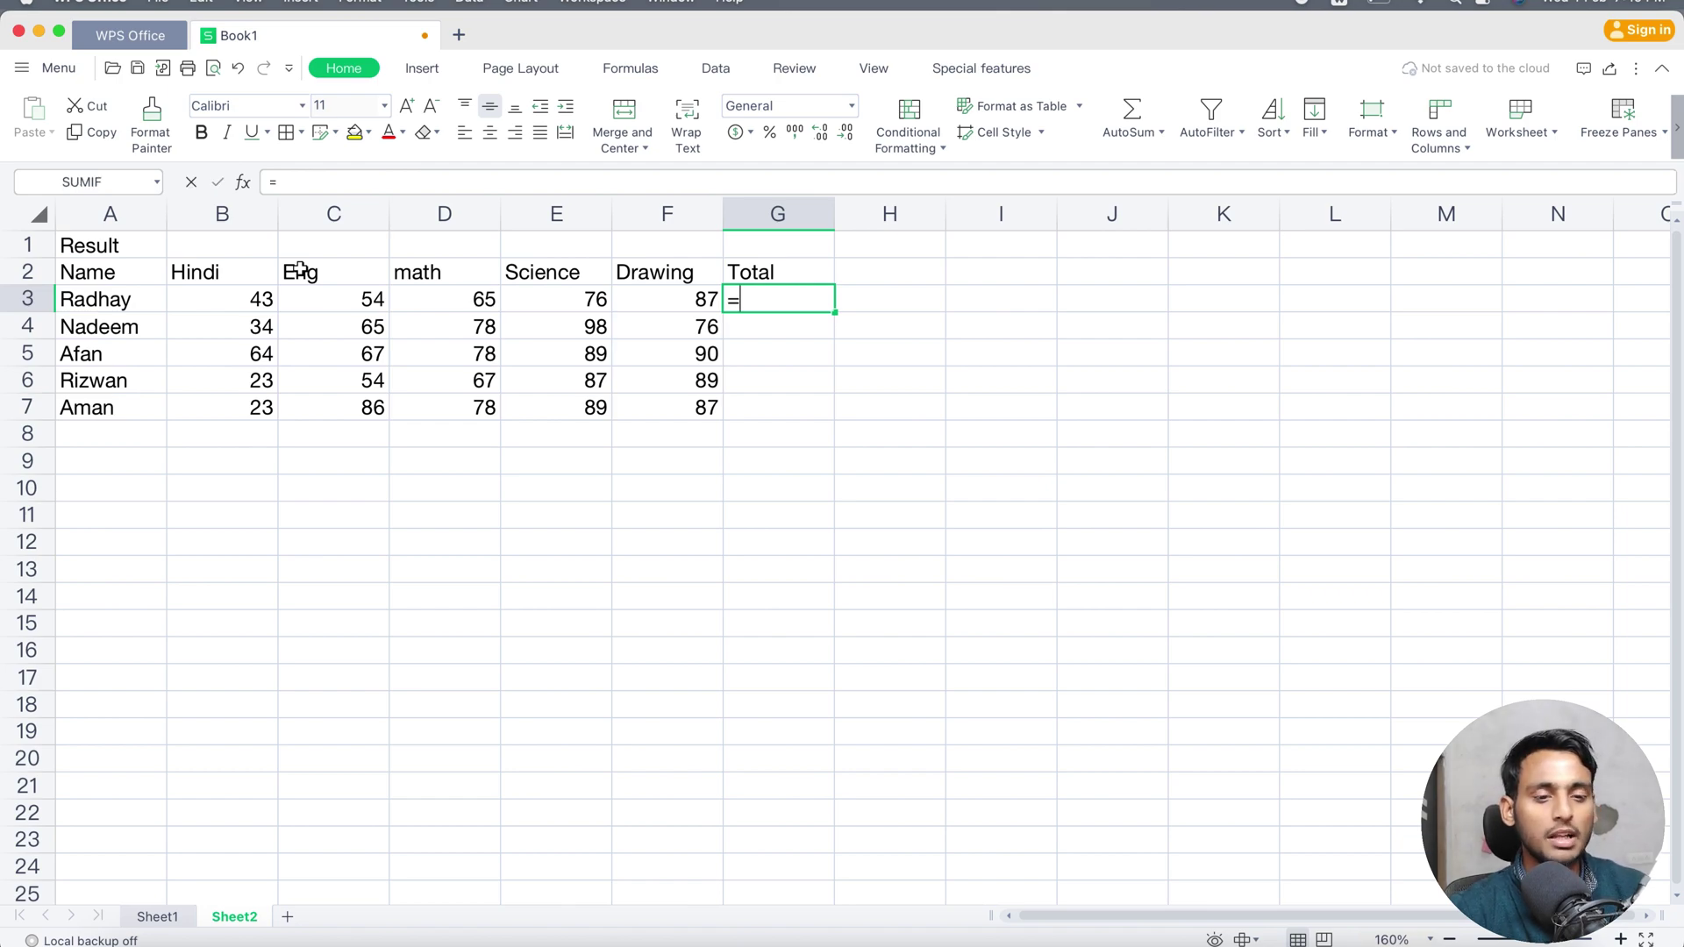
text(sum()
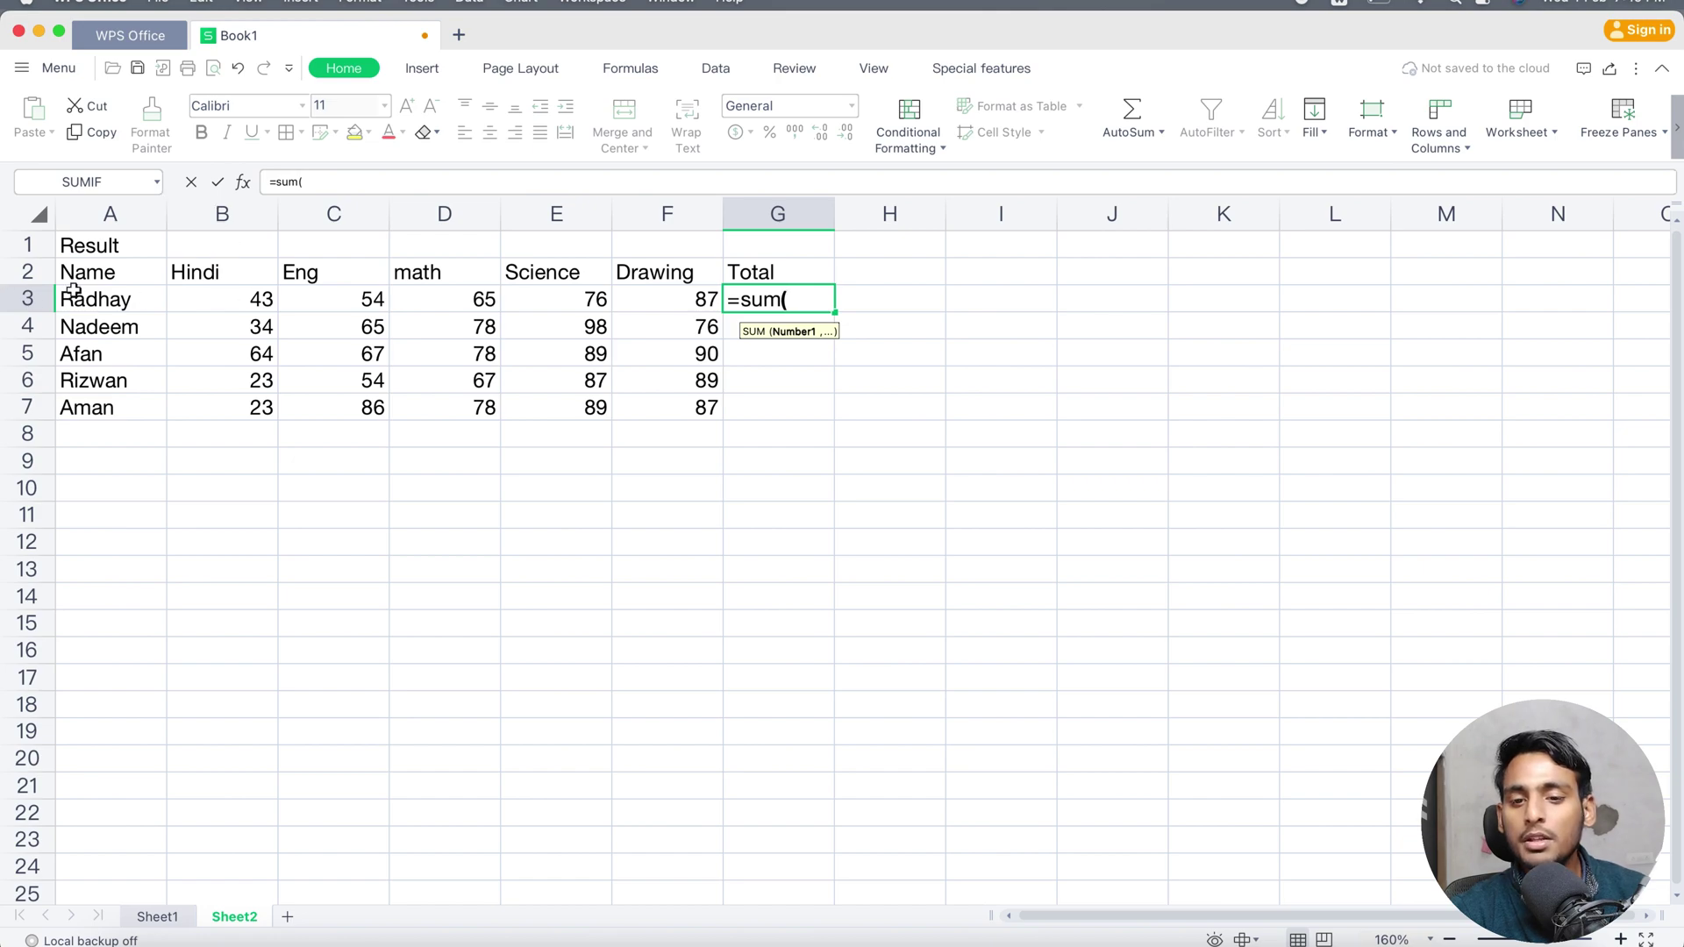
text(b3)
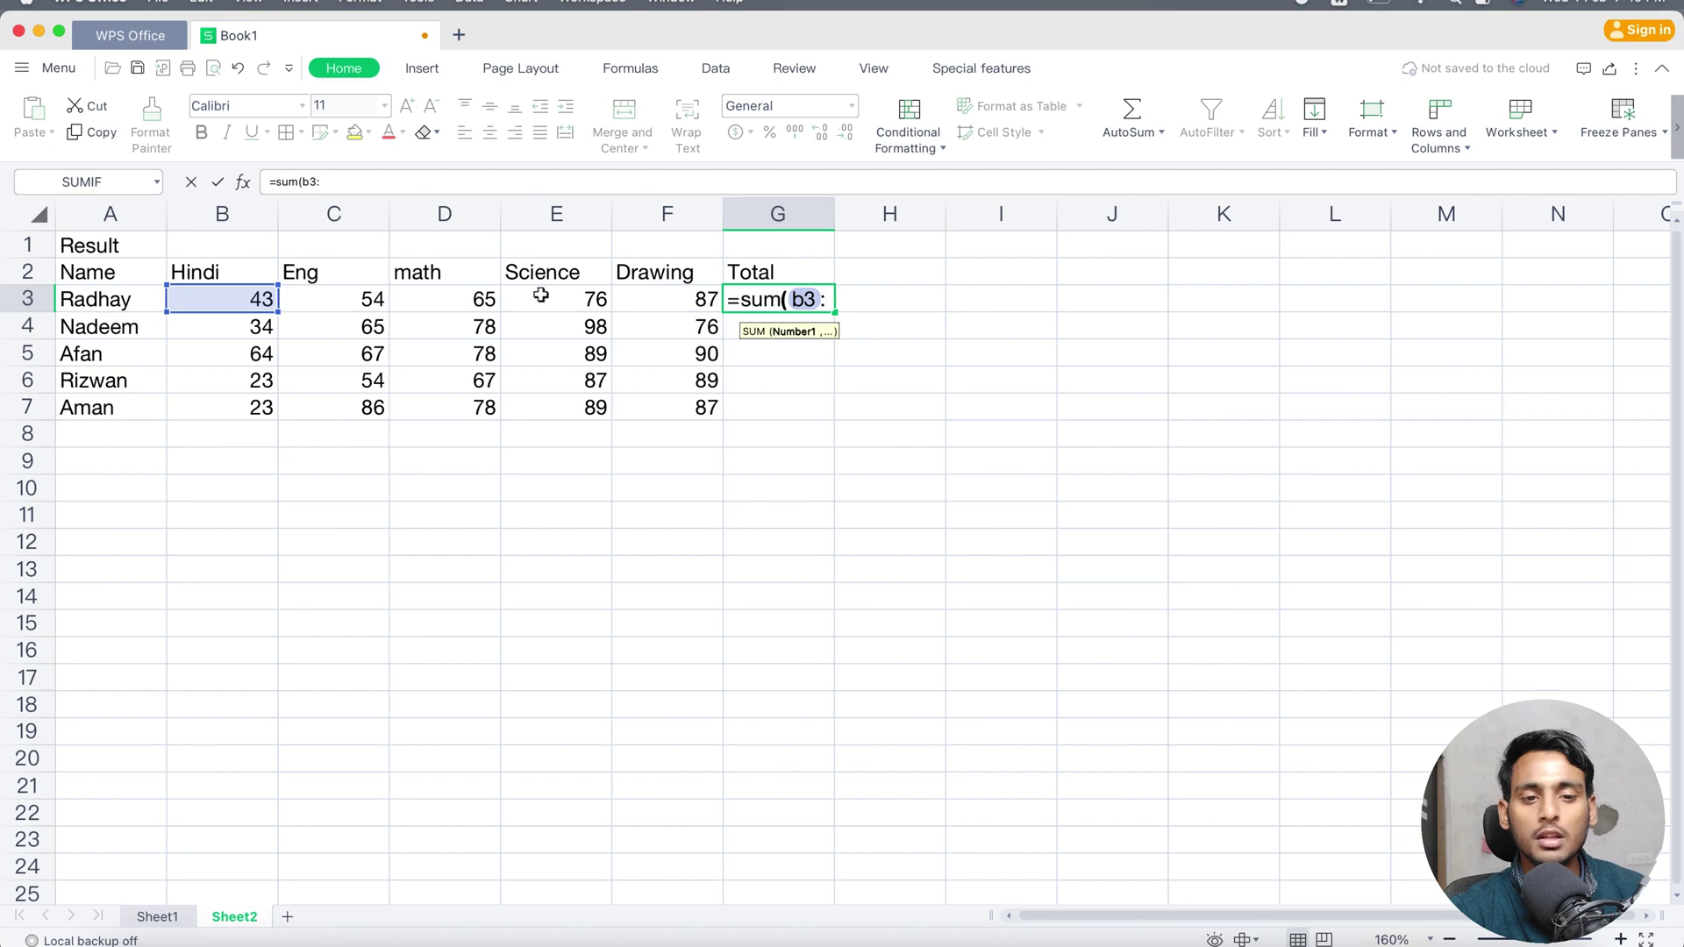
text(:f)
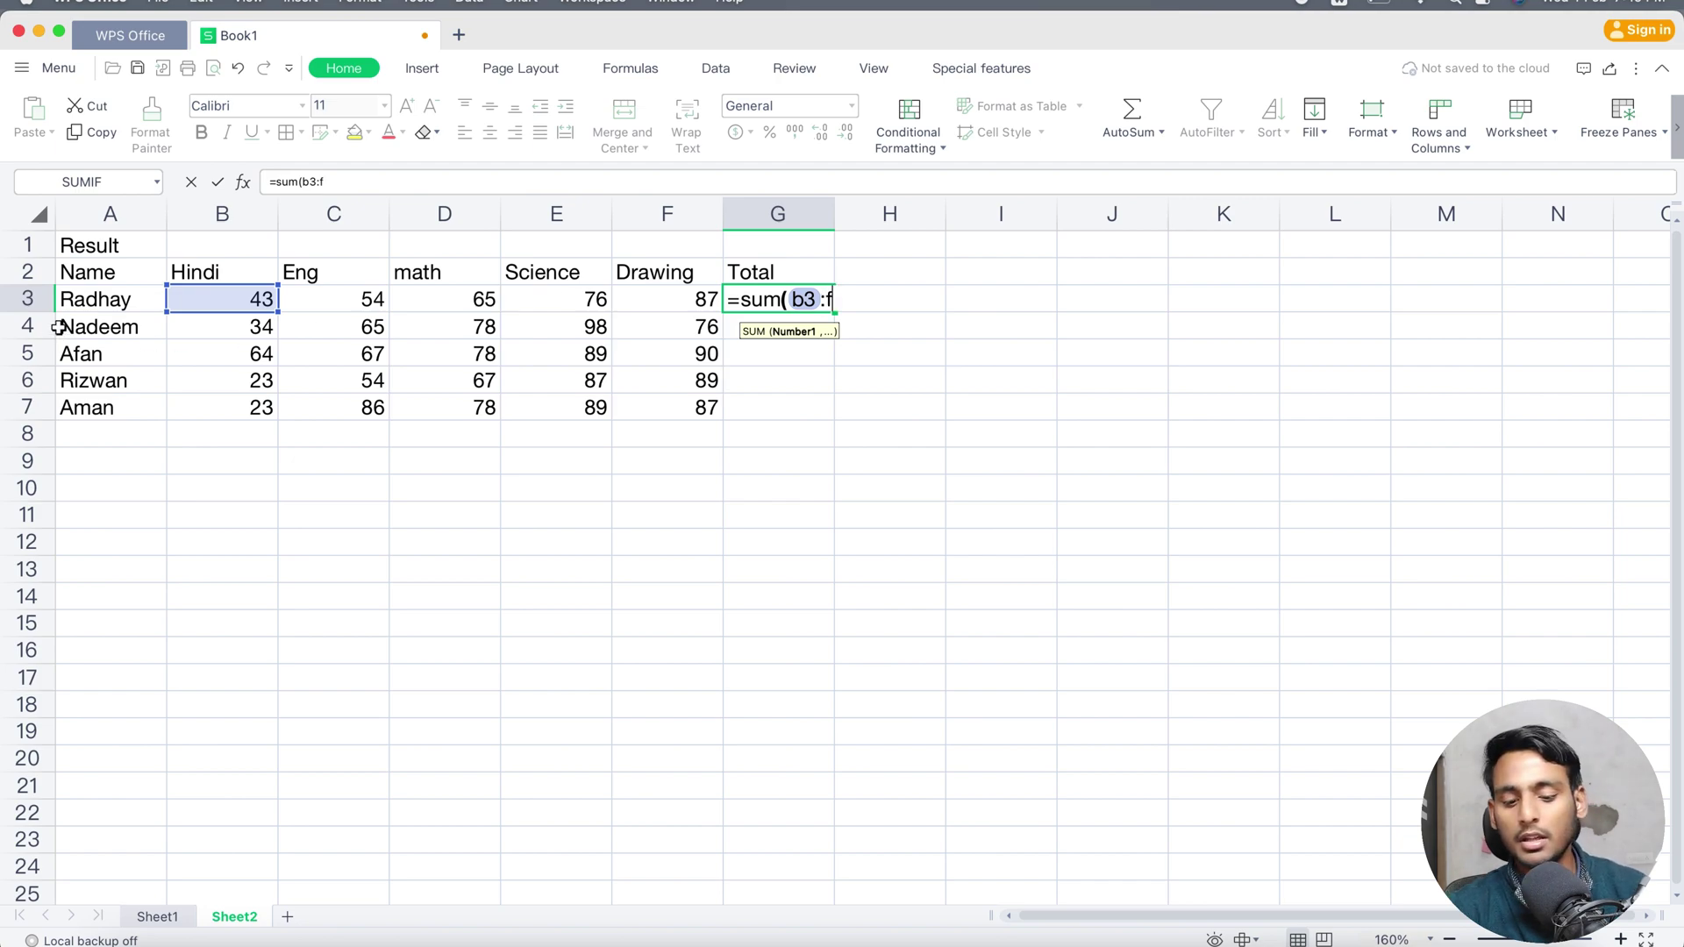
text(3))
key(Return)
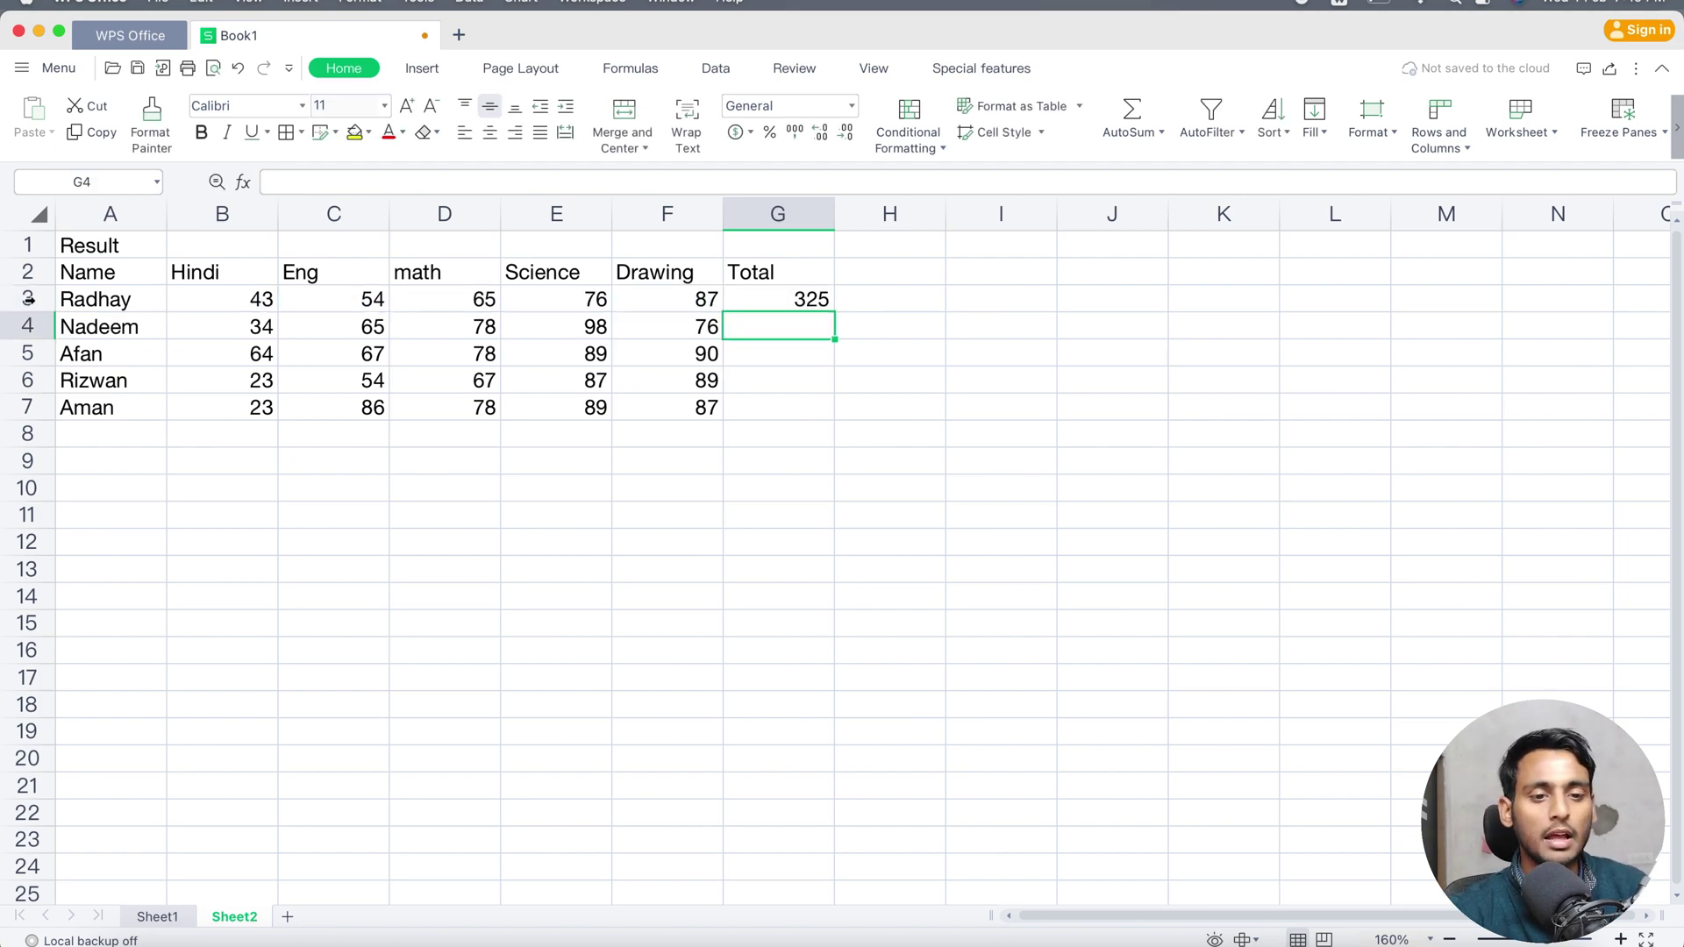
- Total the second student's marks in cell G4 with the formula =sum(b4:f4)
text(=sum()
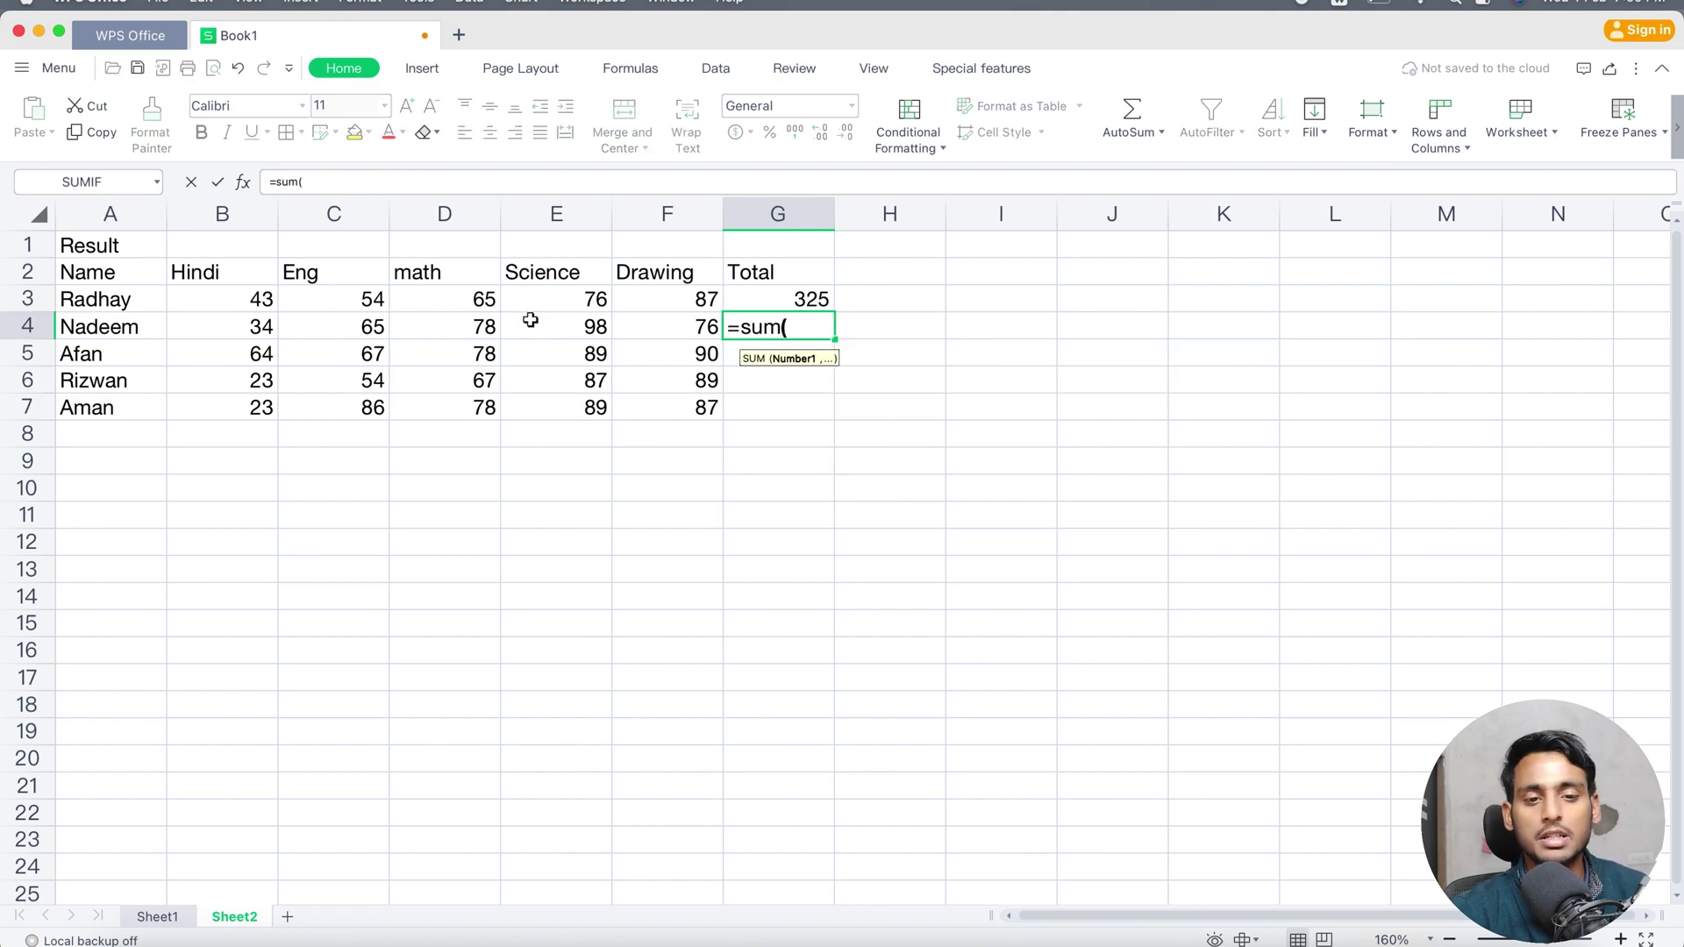
text(b)
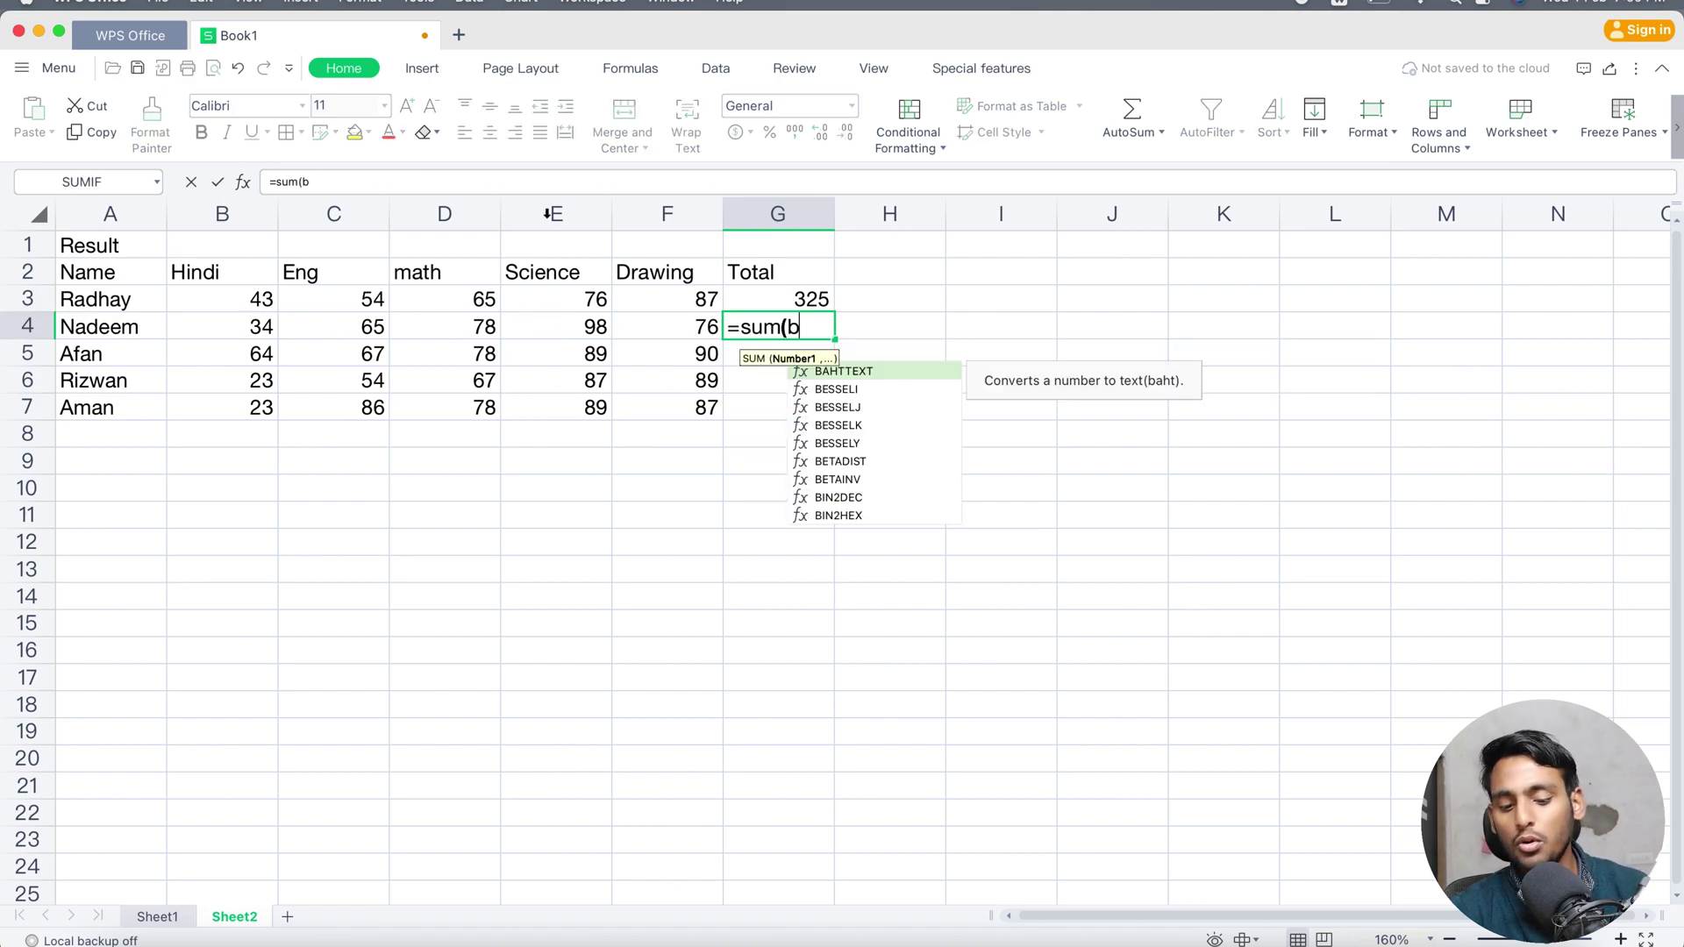
text(4:)
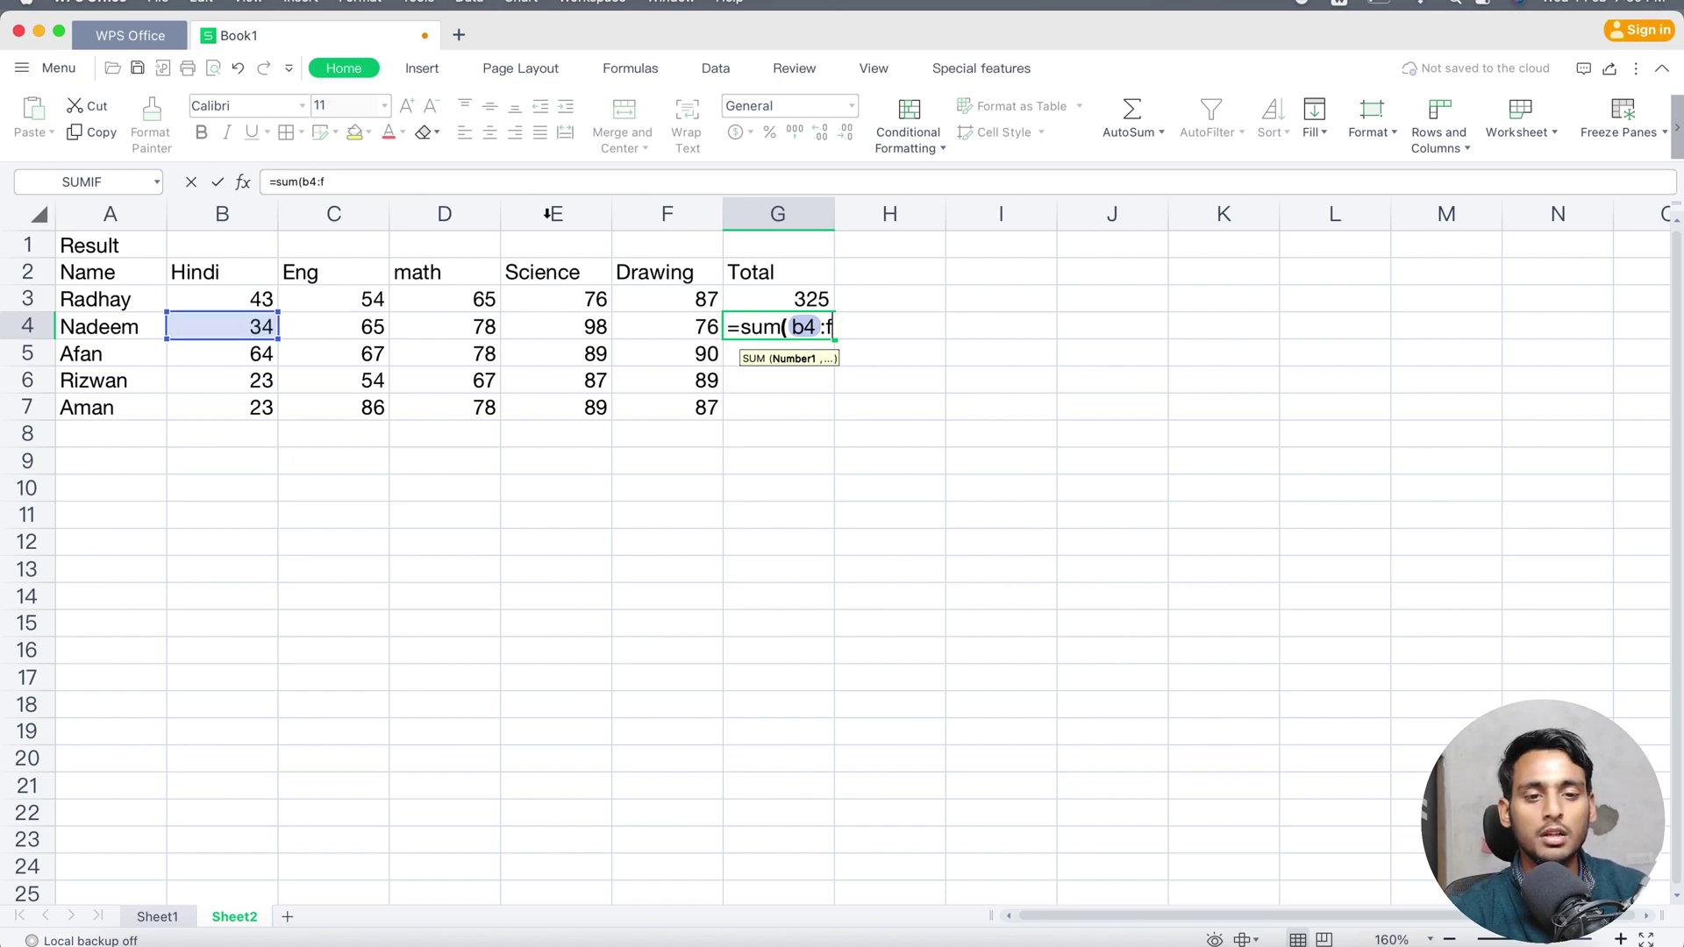
text(f4))
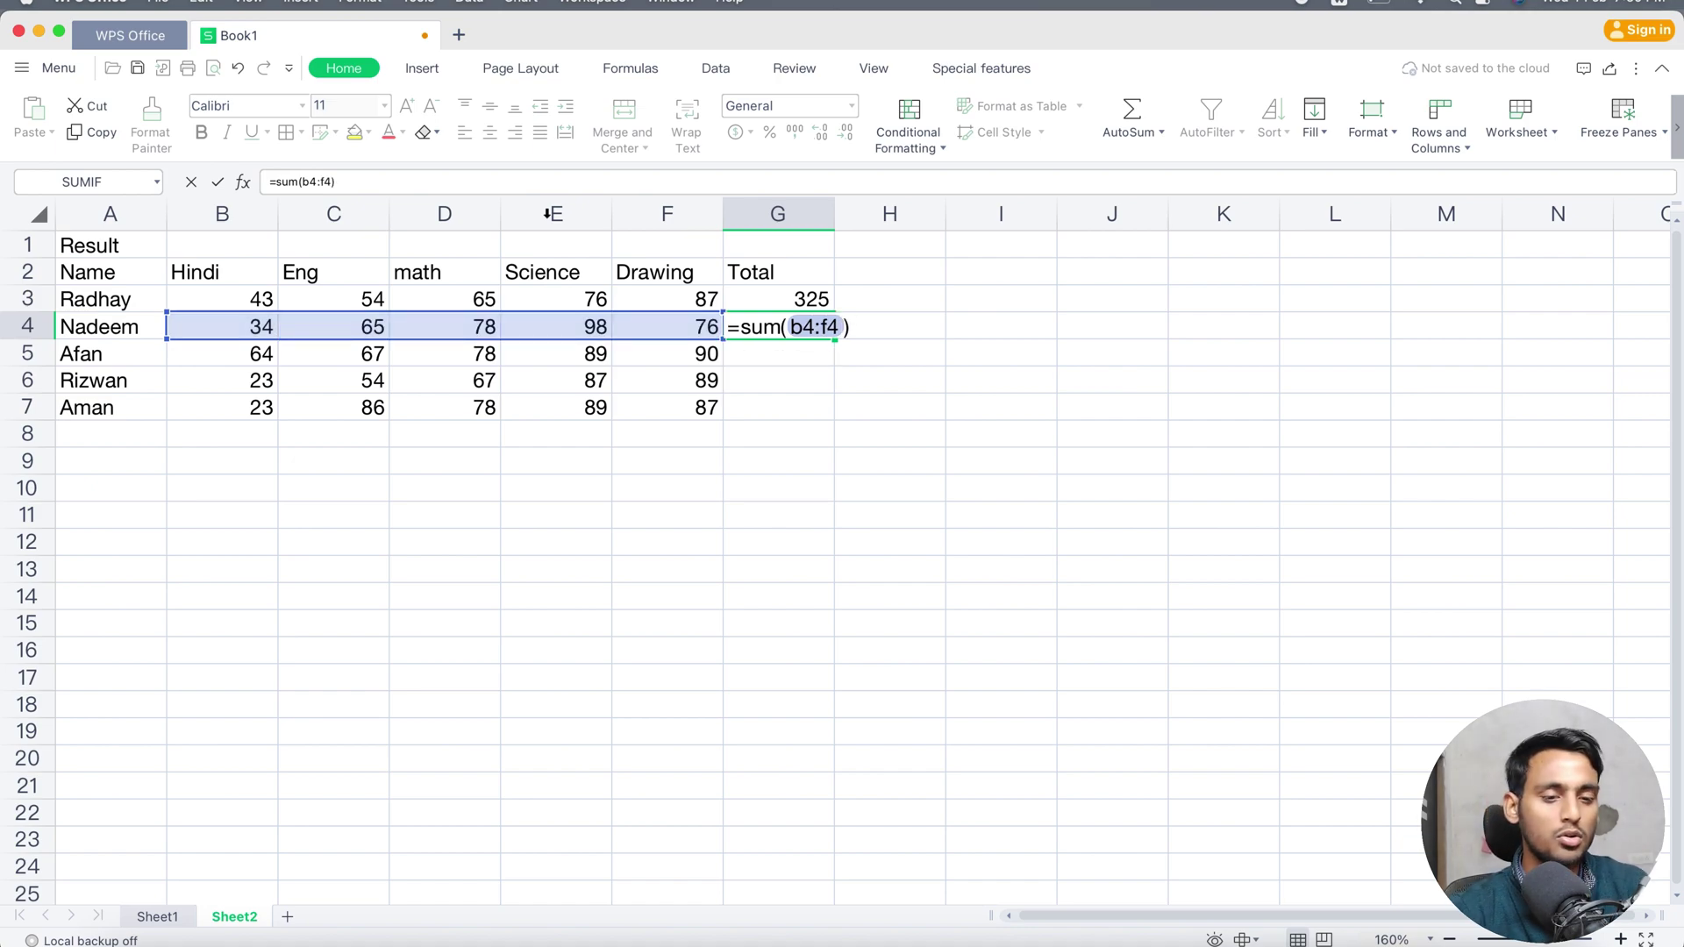
key(Return)
- Total the third student's marks in cell G5 with a SUM formula over the range B5:F5
text(=s)
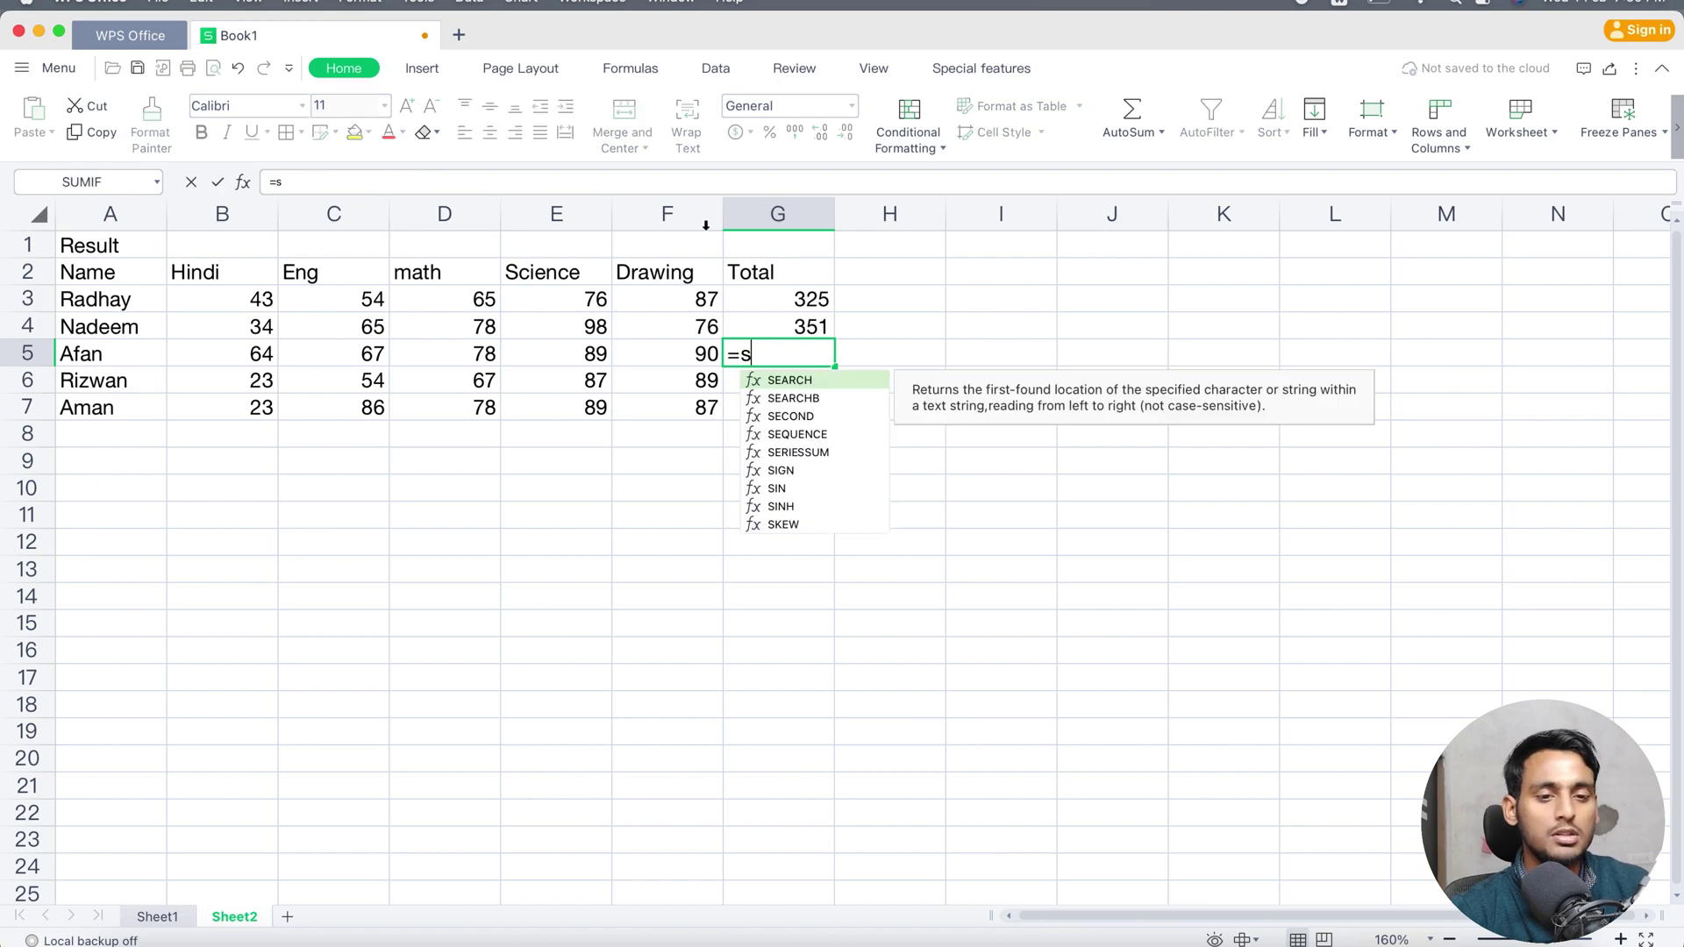
text(um()
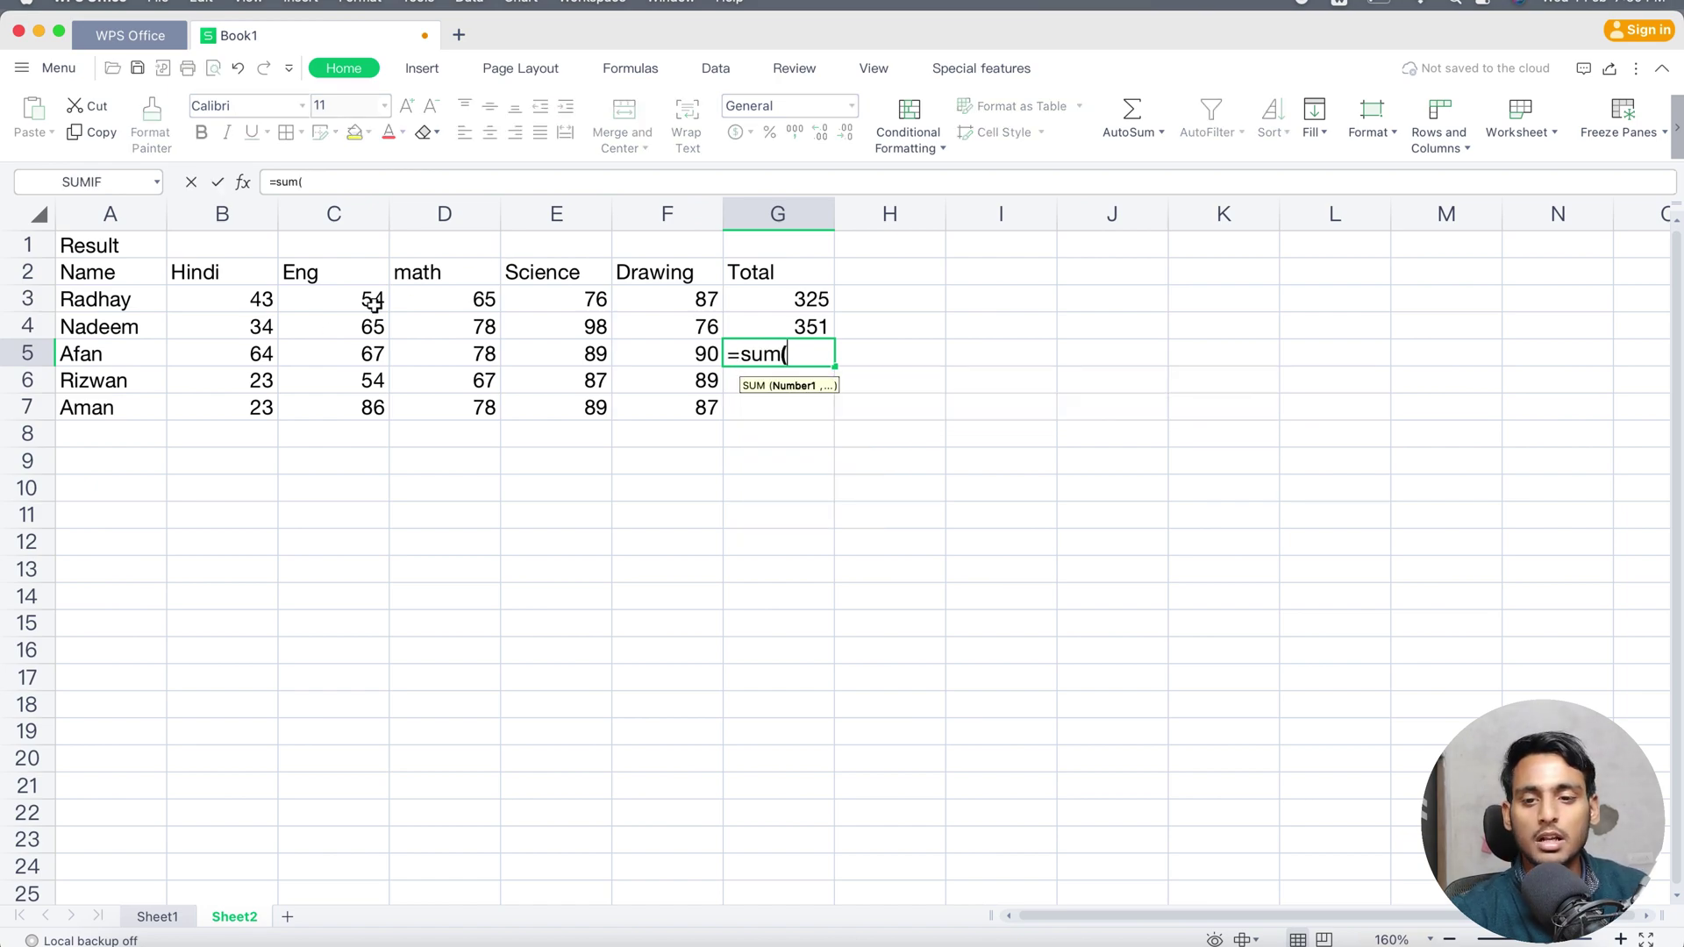
click(253, 351)
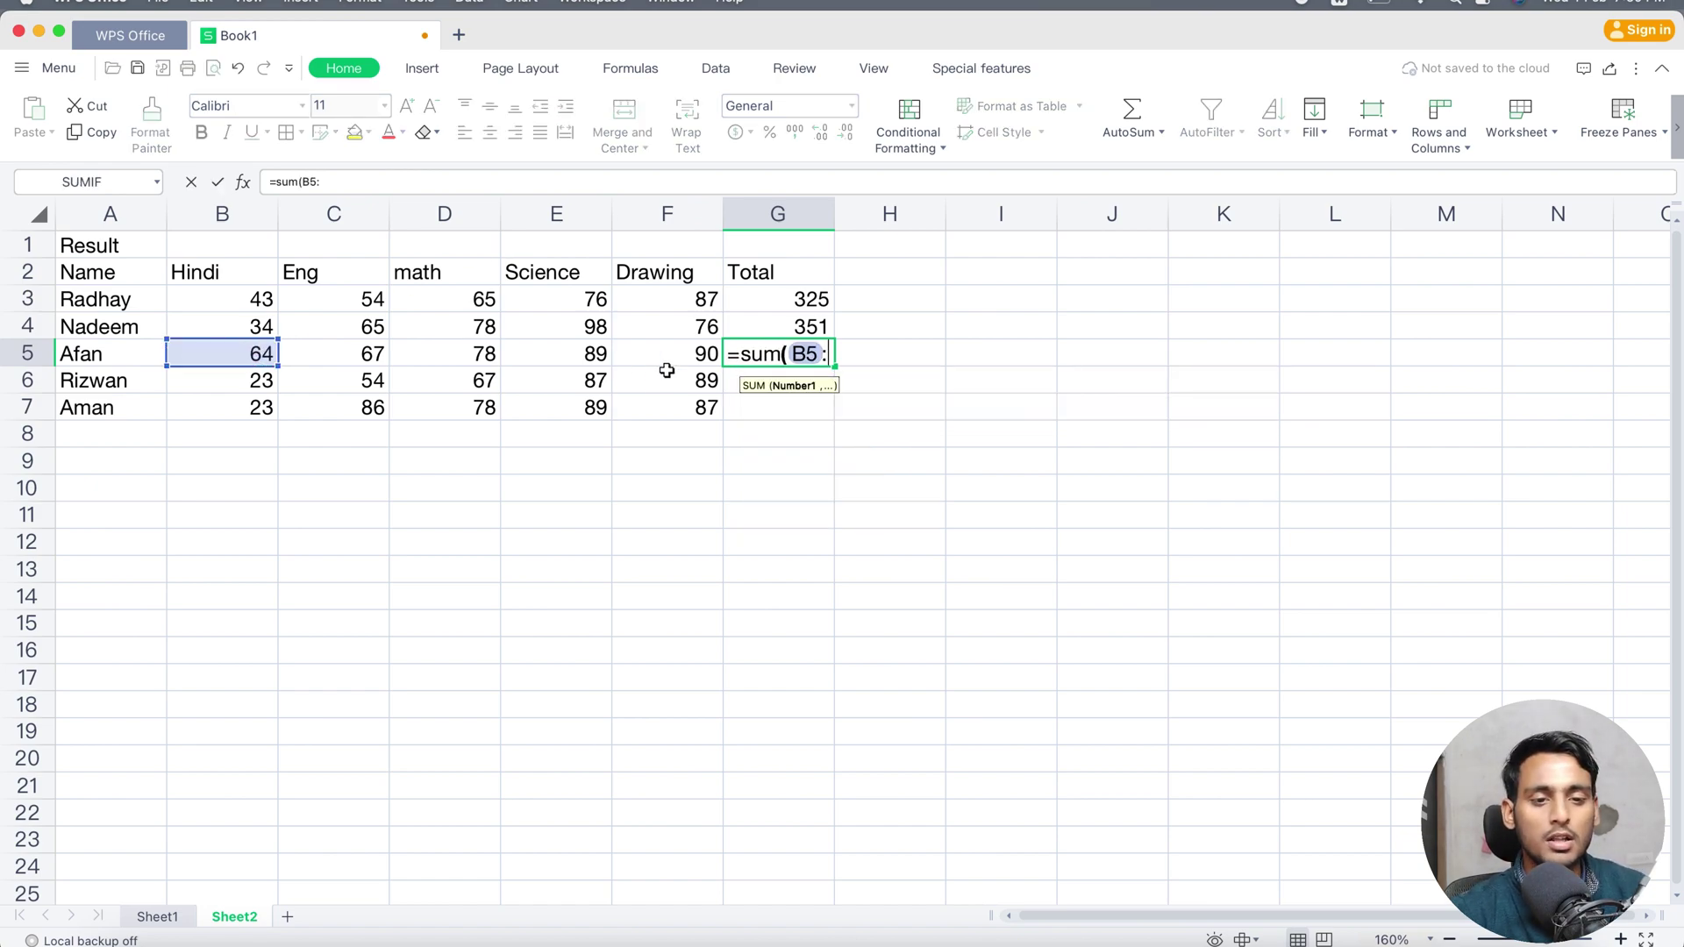
shift+click(691, 358)
key(Return)
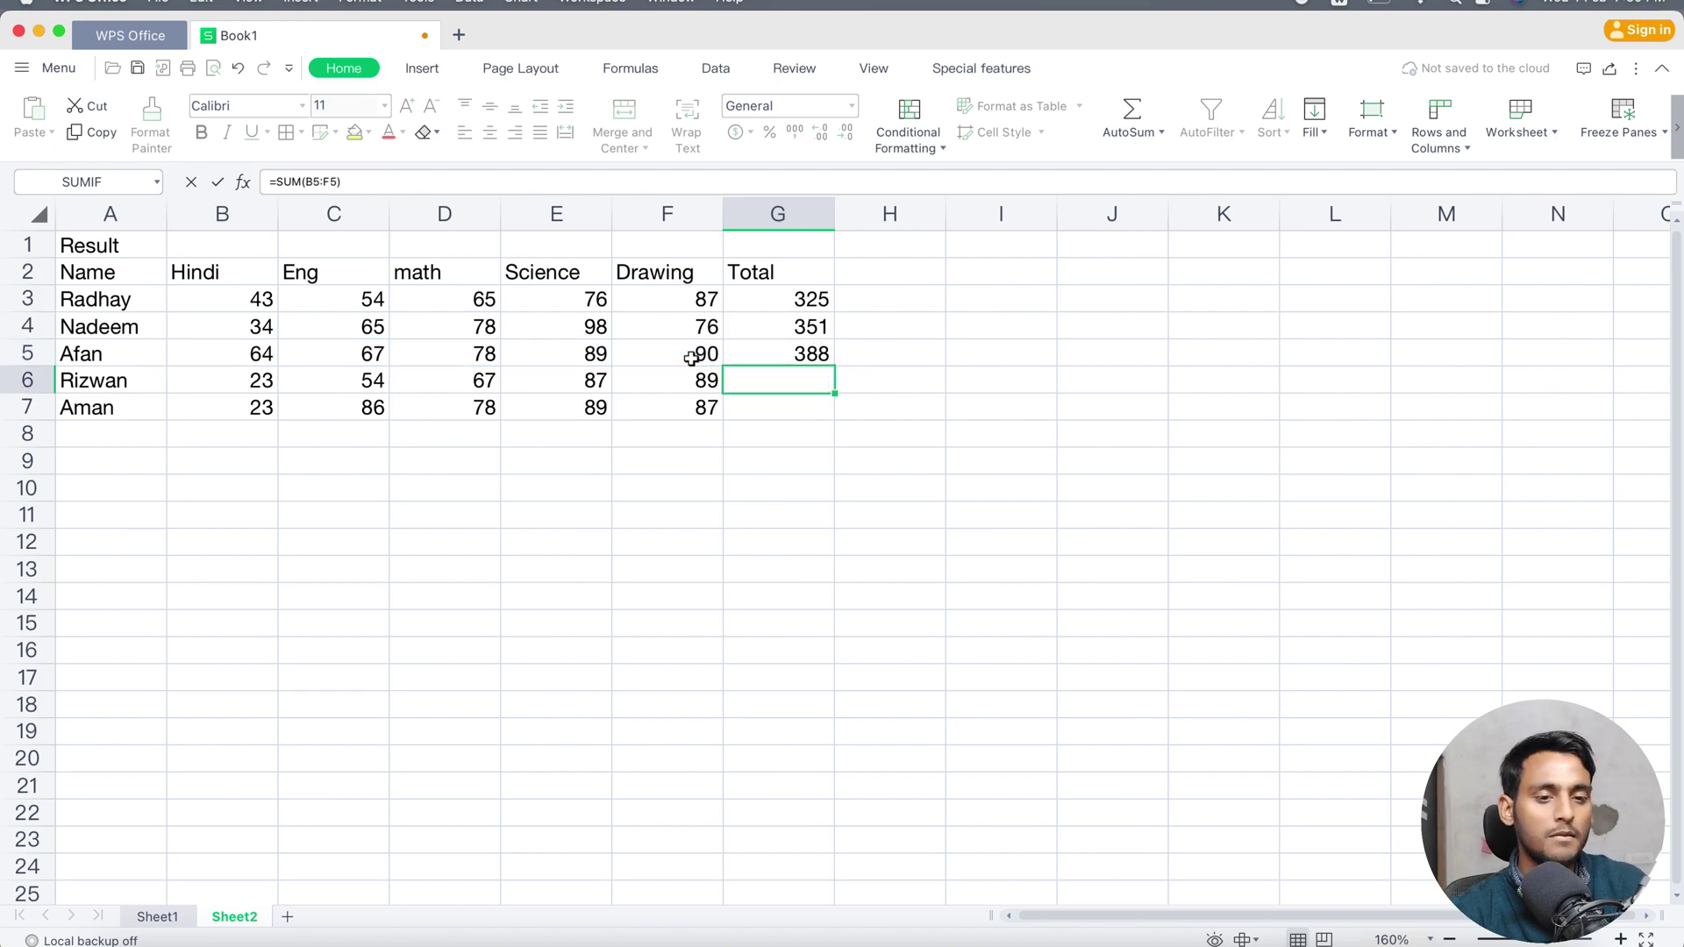
- Total the fourth student's marks in cell G6 with a SUM formula over the range B6:F6
text(=sum()
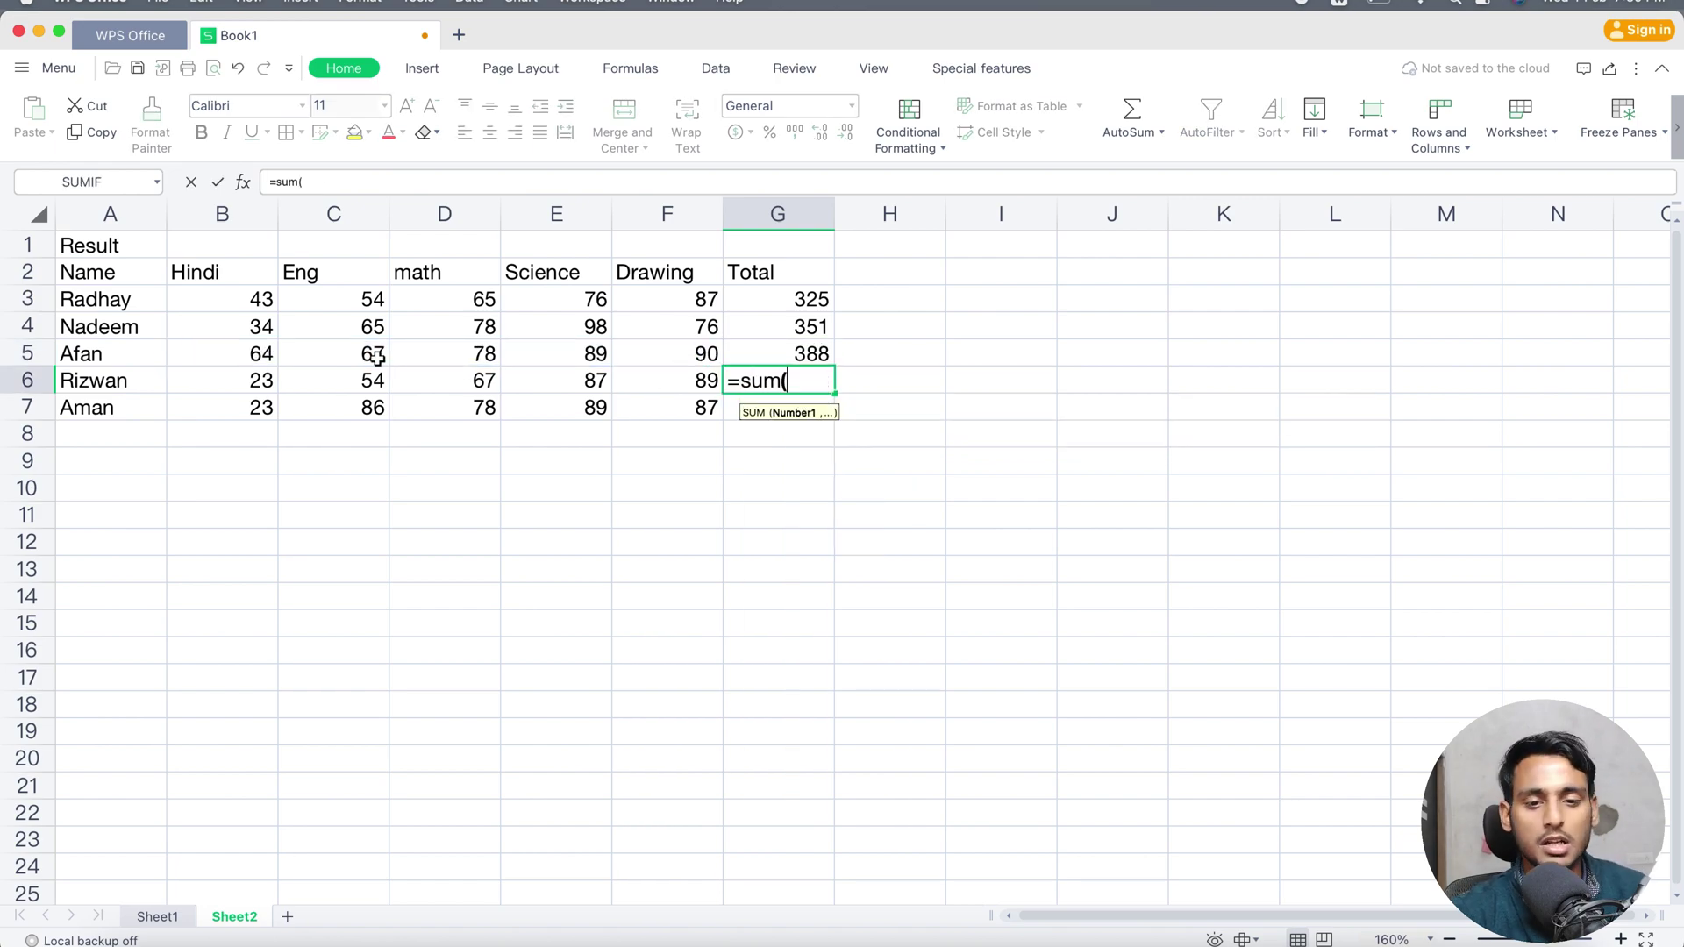
click(249, 381)
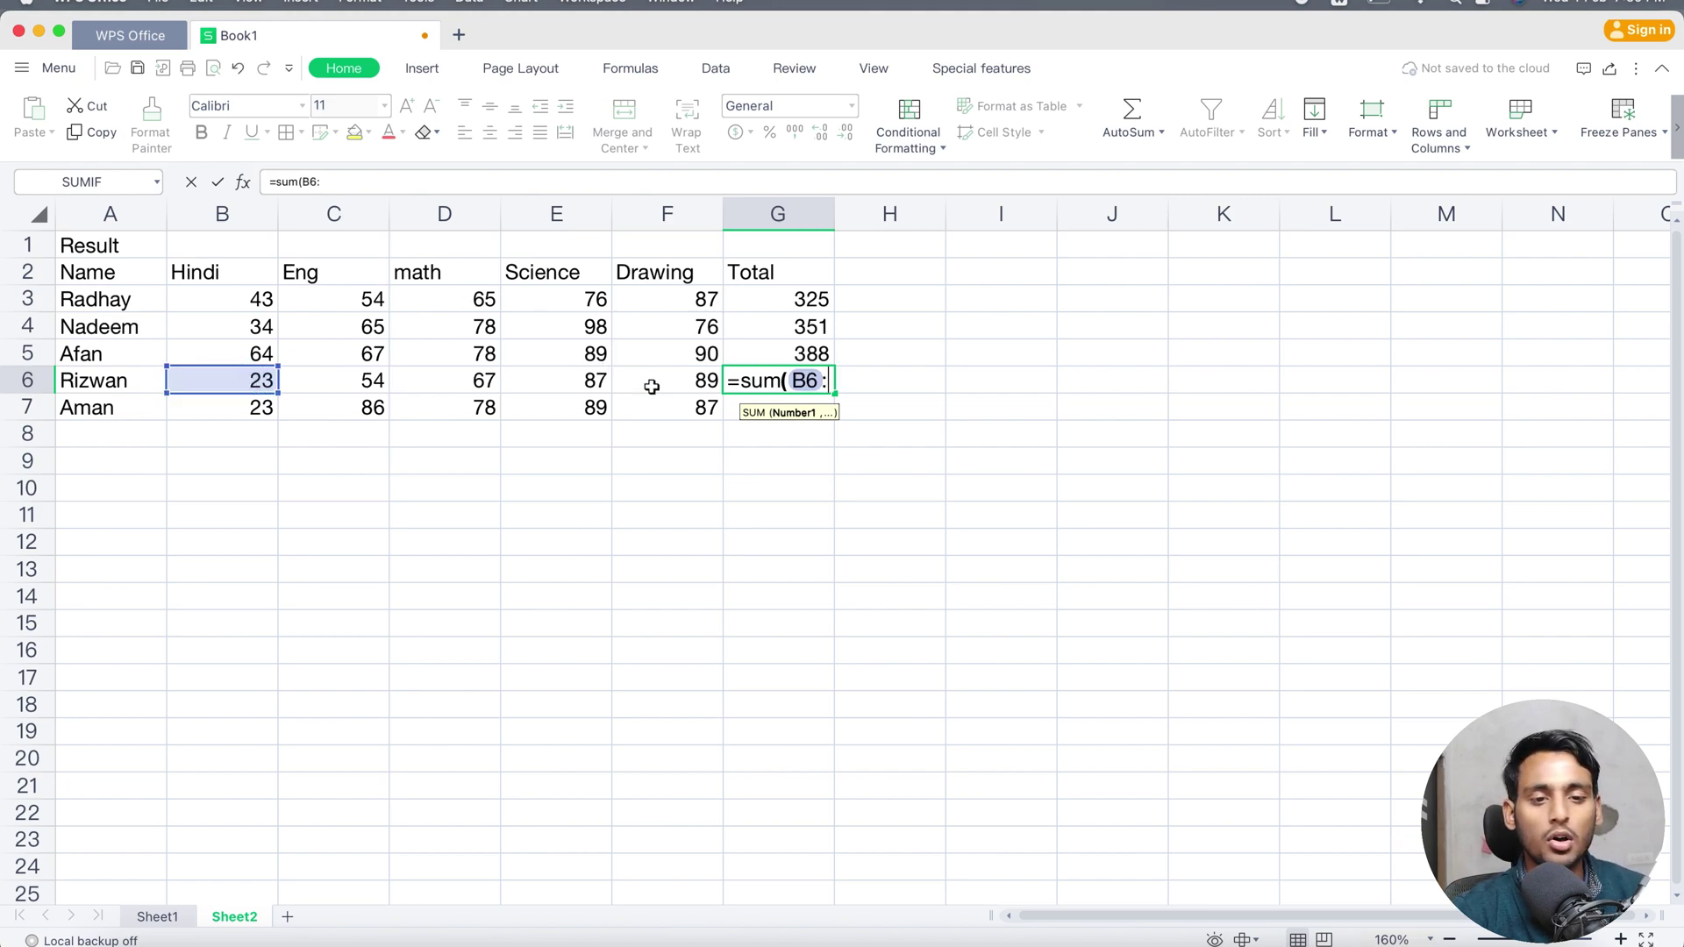
shift+click(693, 383)
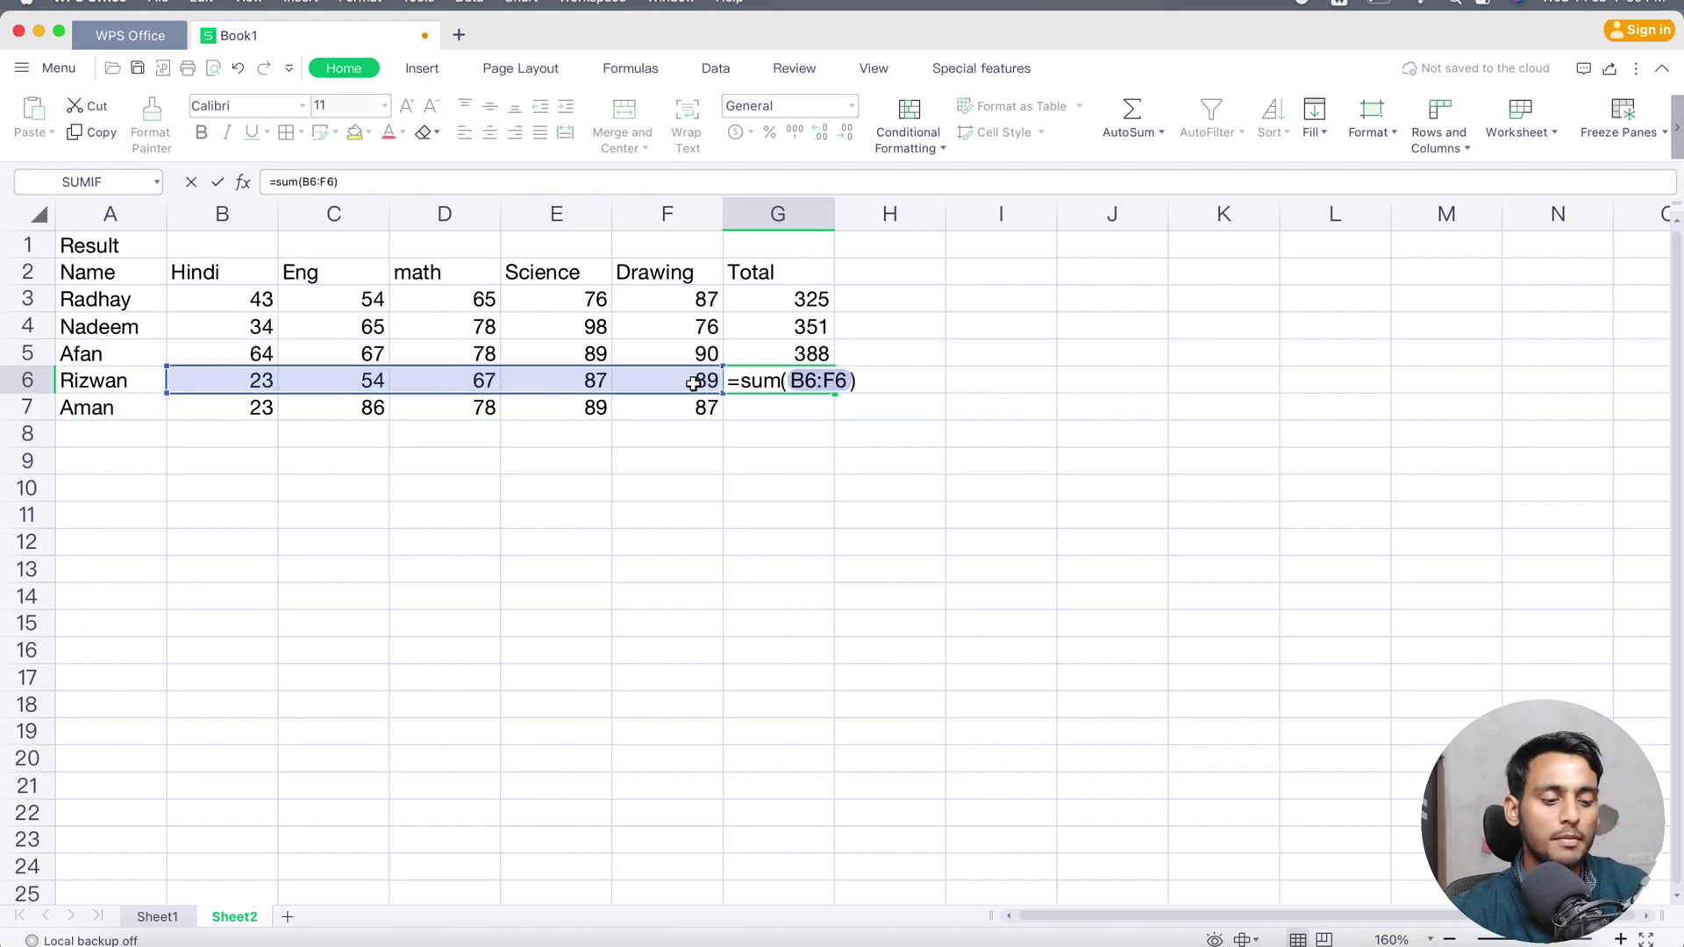
key(Return)
- Total the fifth student's marks in cell G7 with a SUM formula over the range B7:F7
text(=)
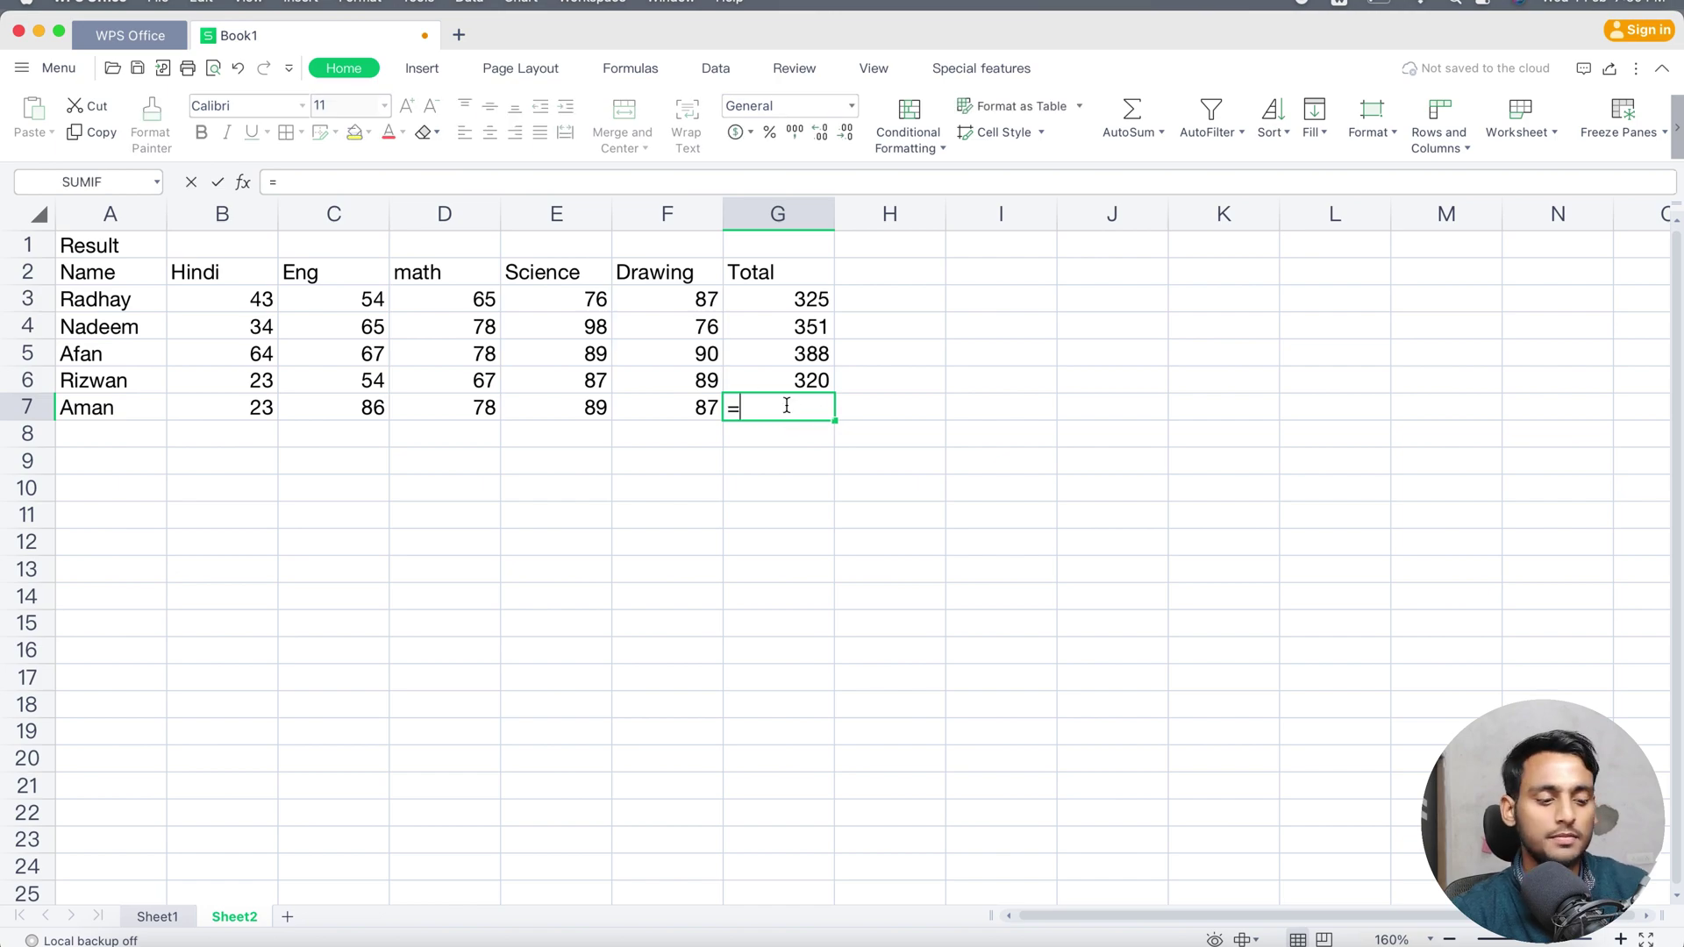
text(sum()
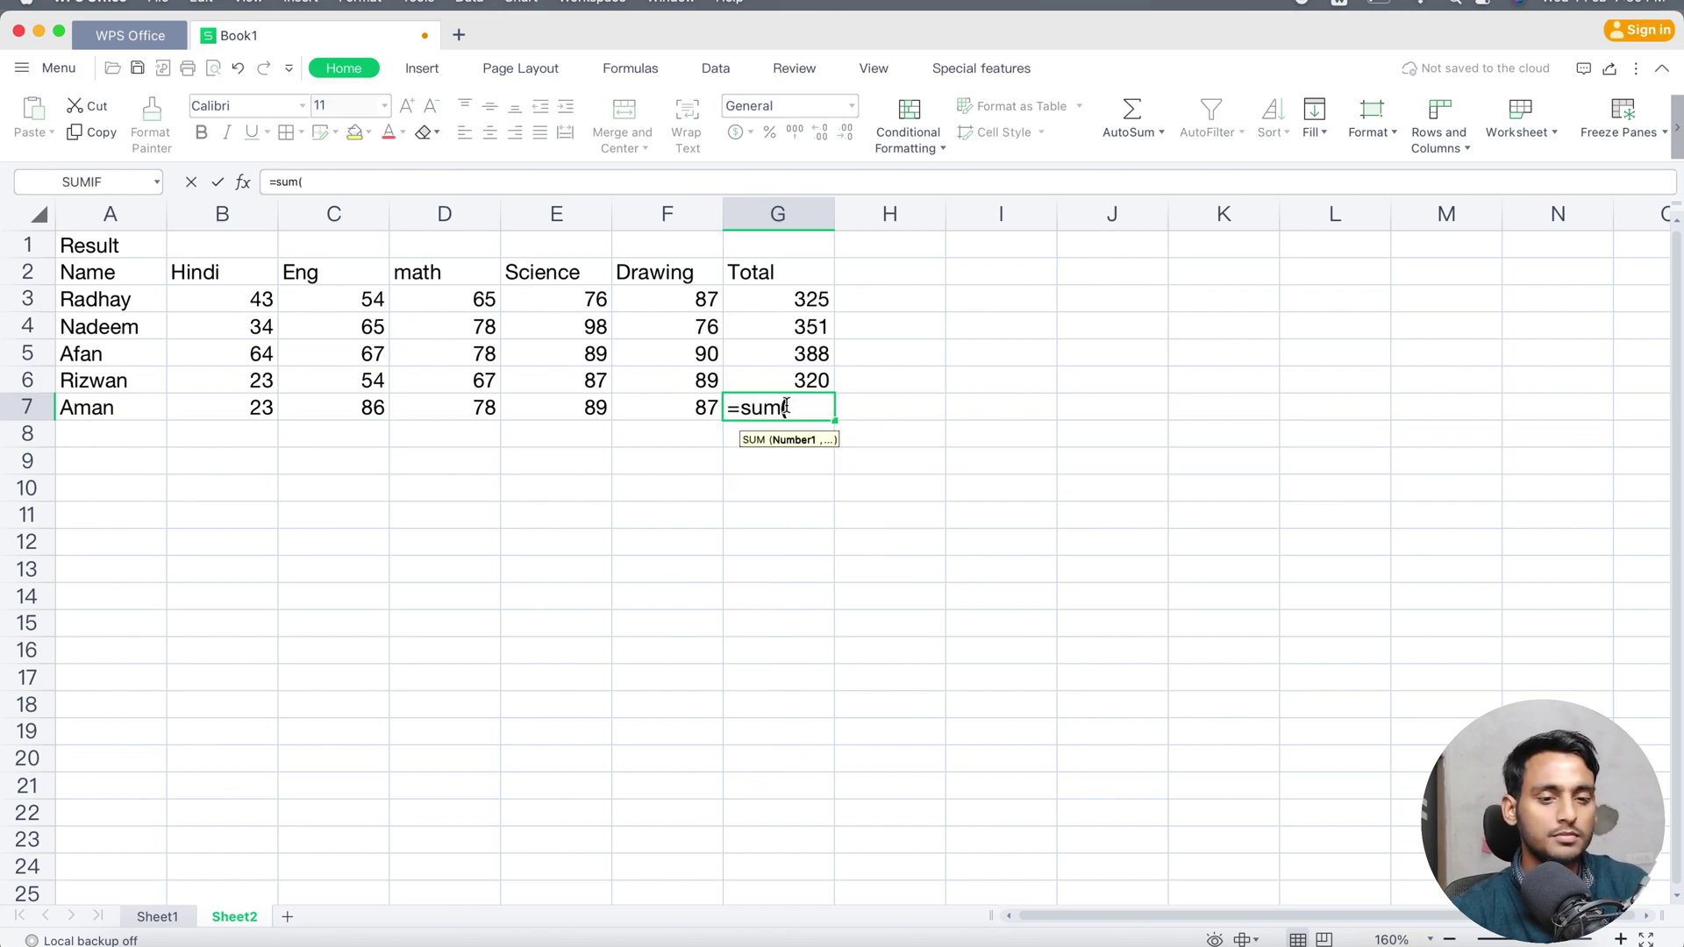
click(224, 407)
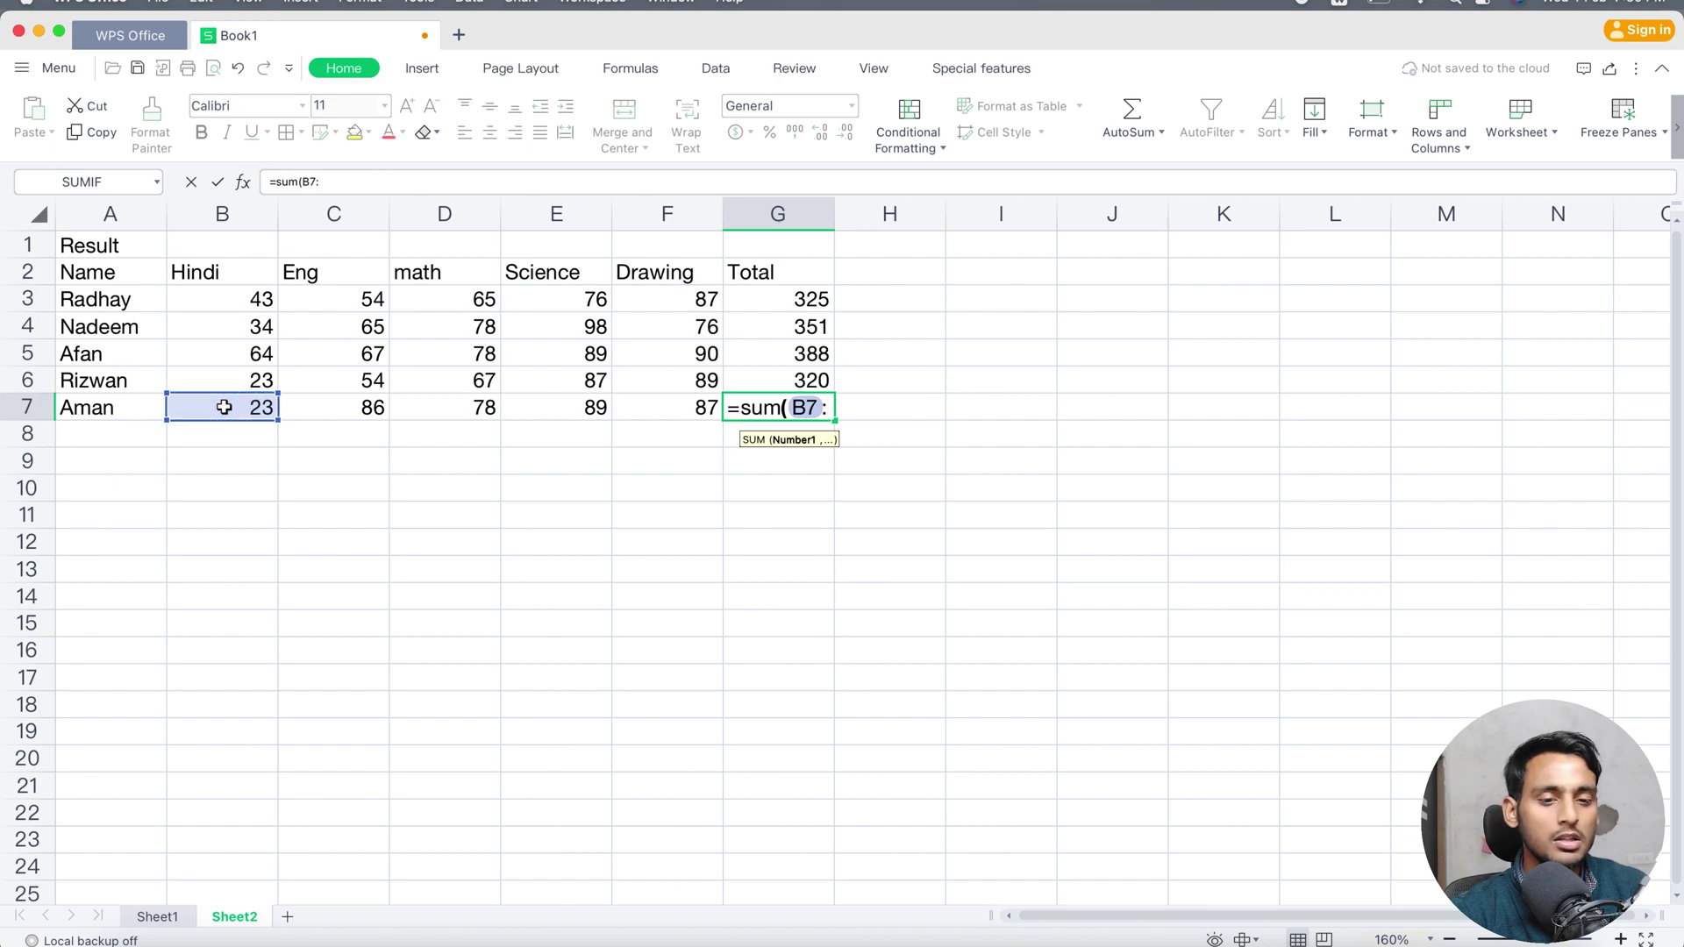
shift+click(689, 420)
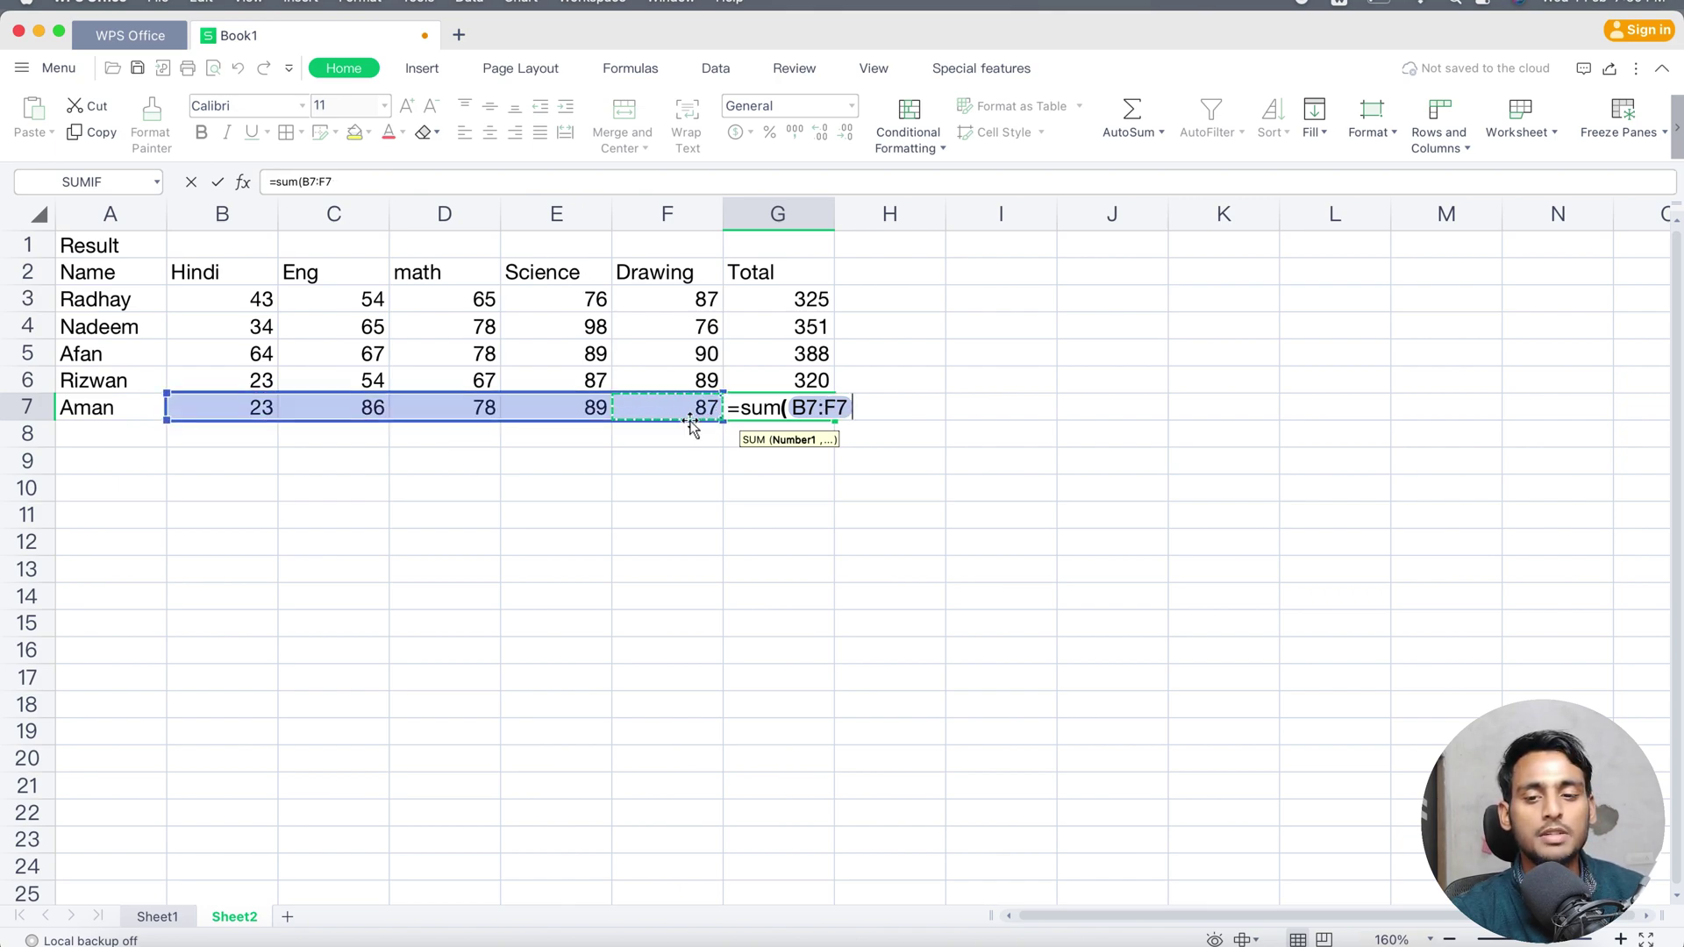
text())
key(Return)
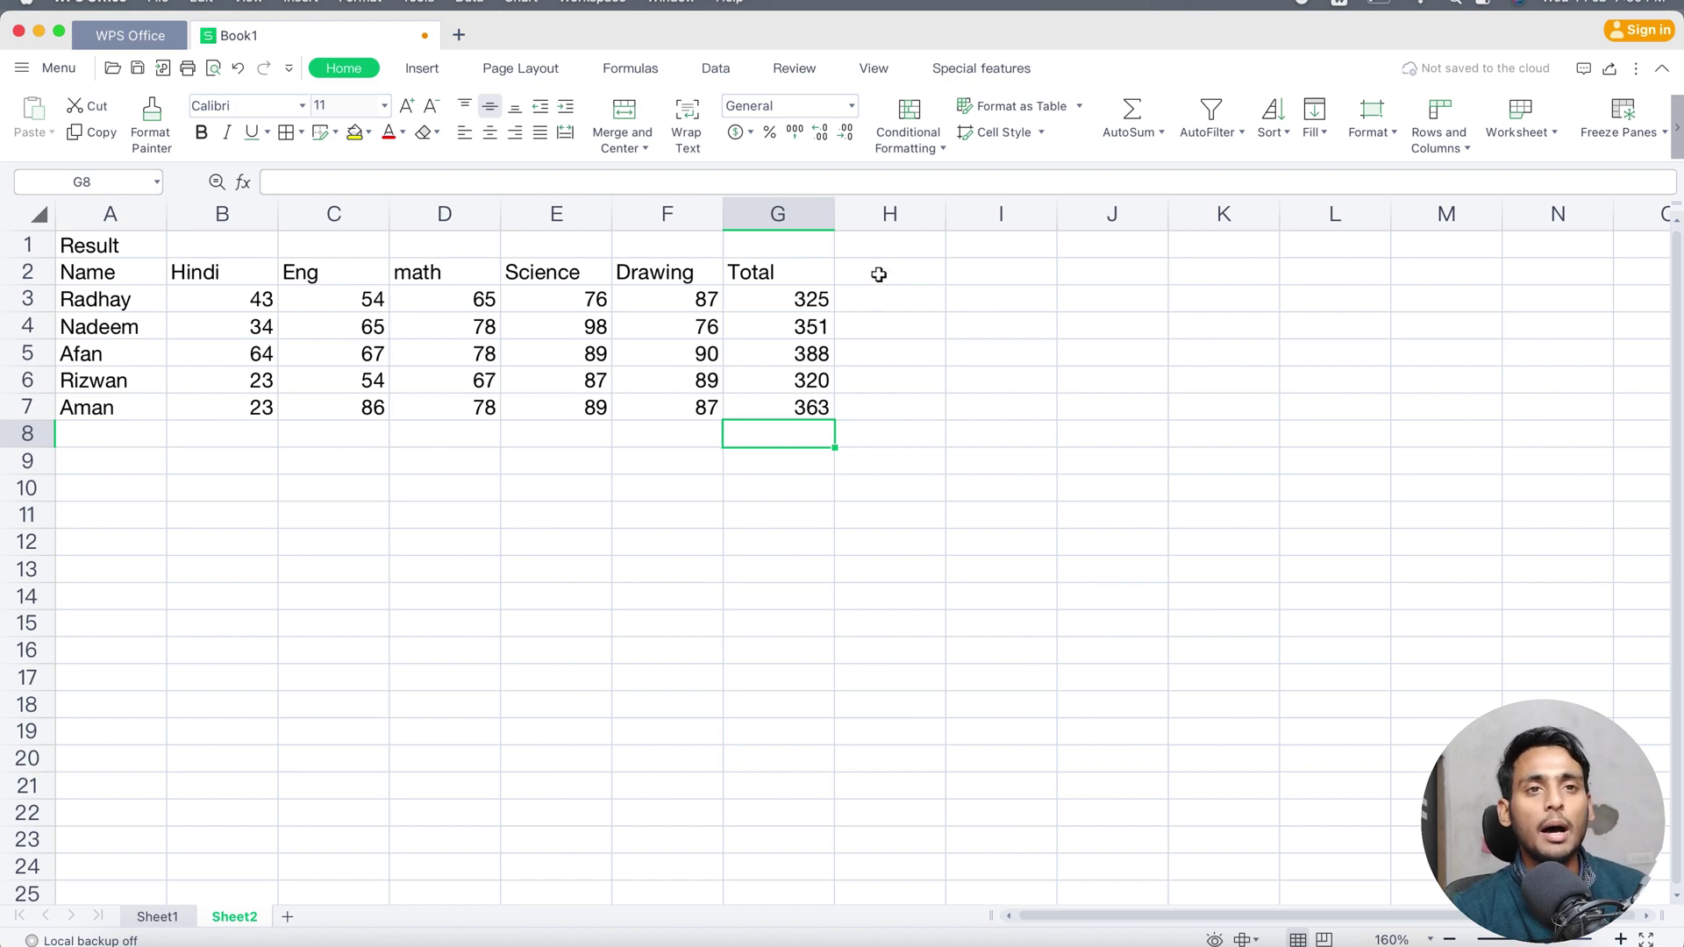
- Fill the student totals in cells G3:G7 with yellow
click(785, 299)
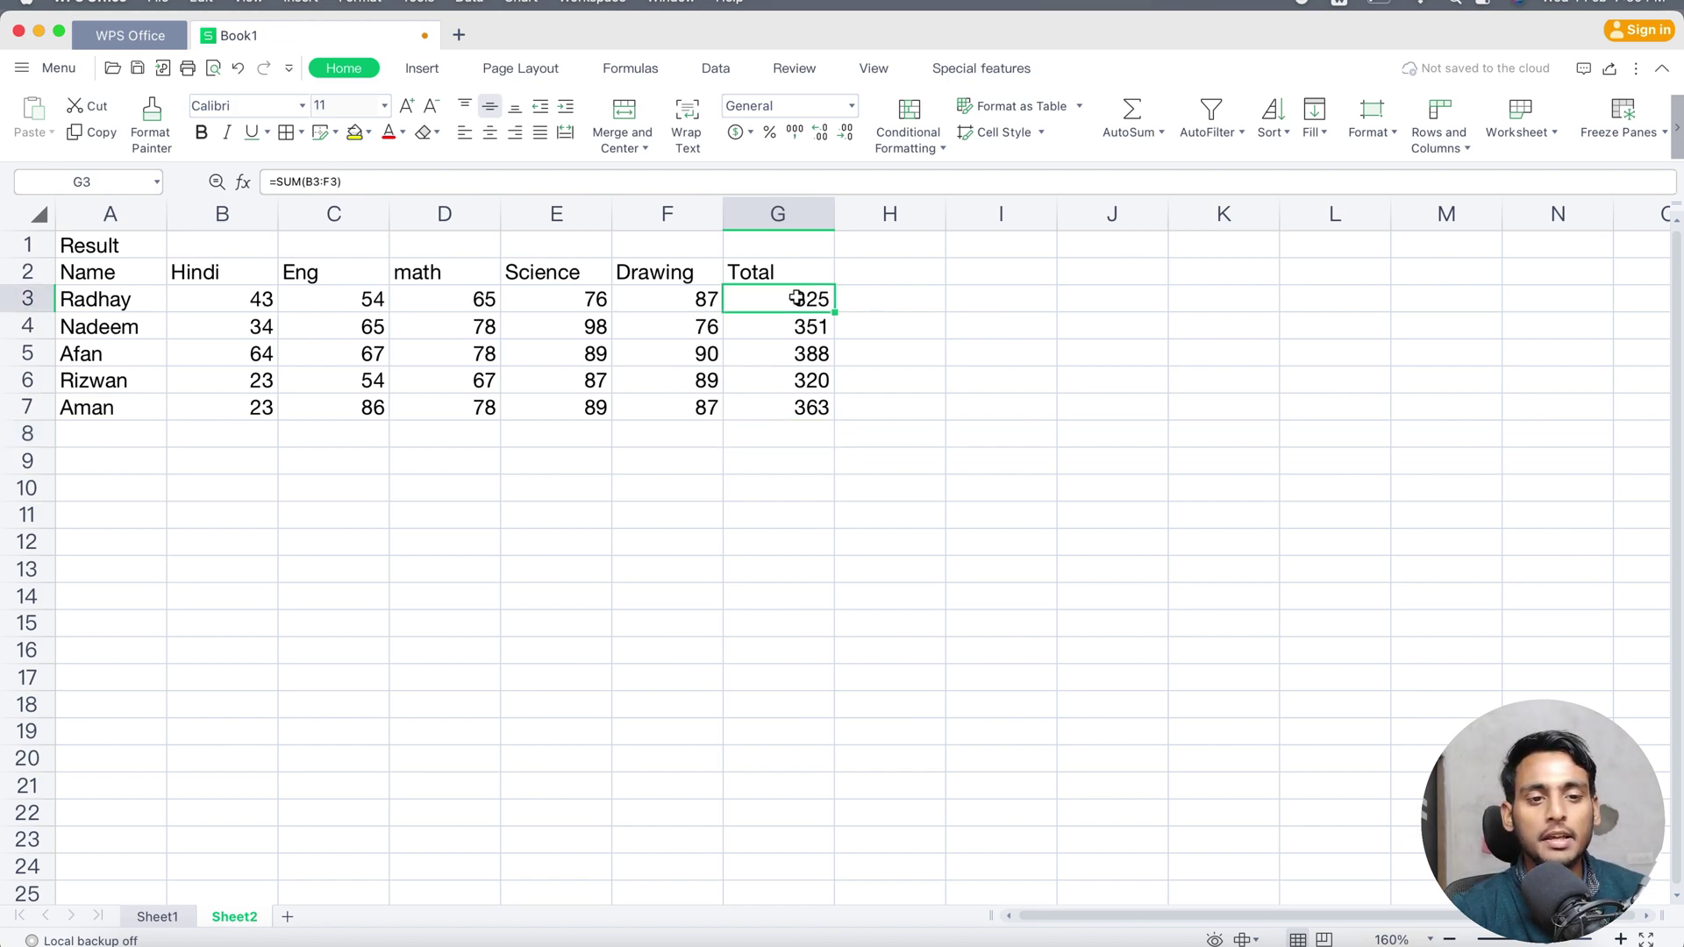
shift+click(812, 408)
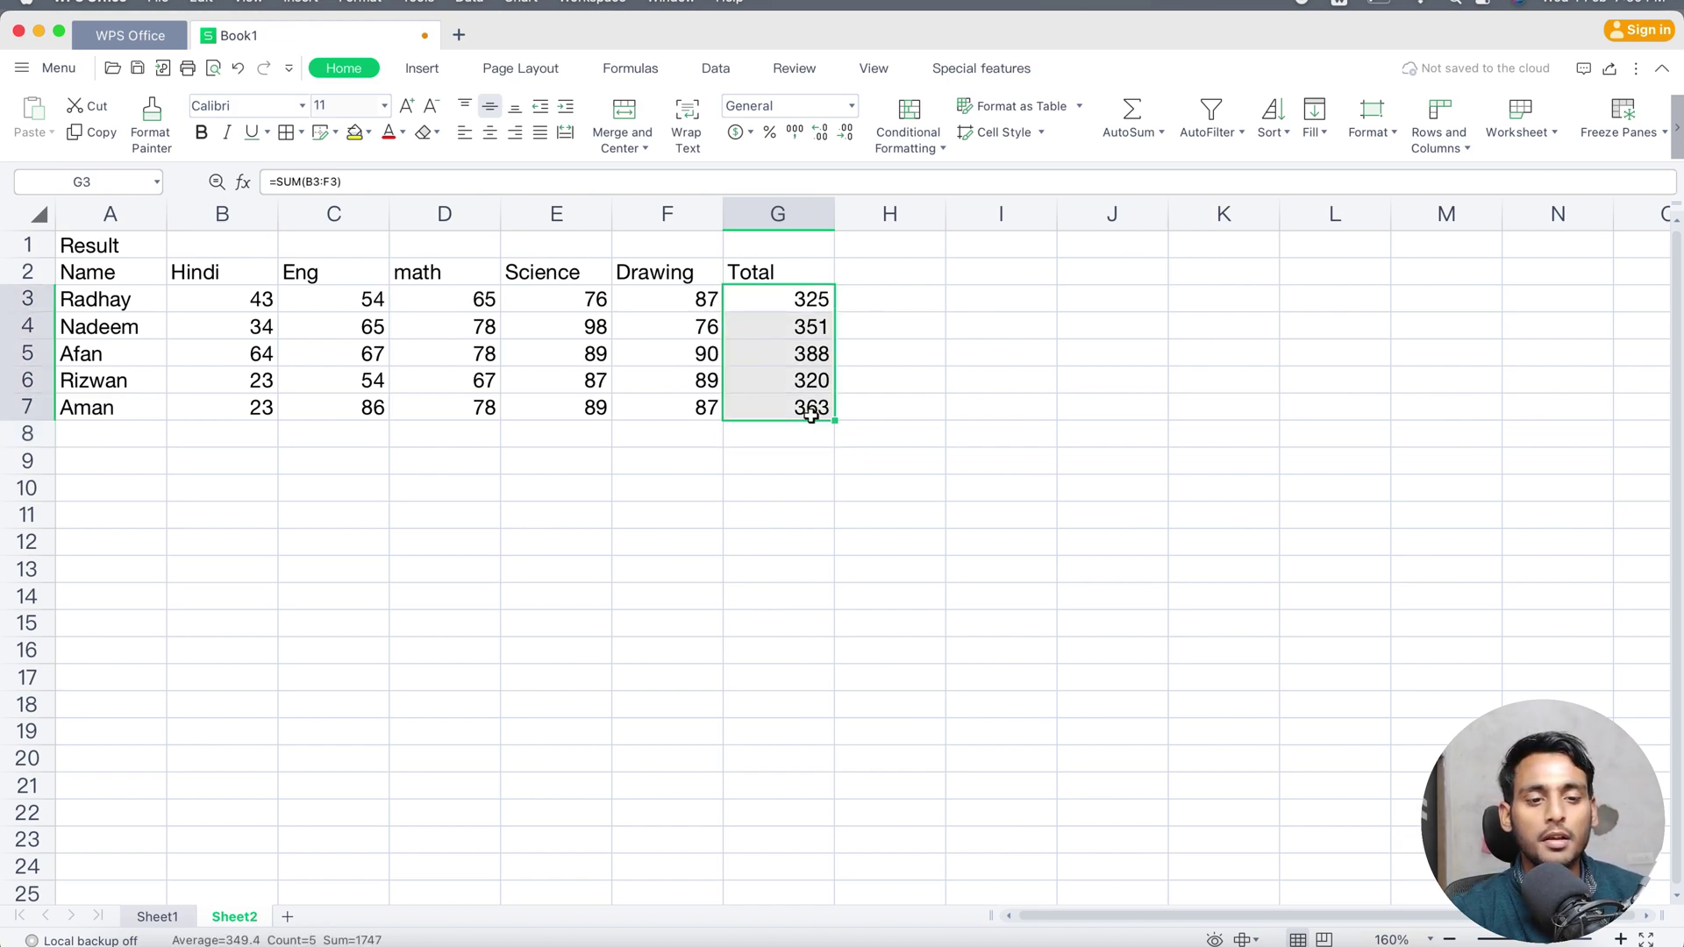
click(353, 133)
click(972, 364)
click(913, 427)
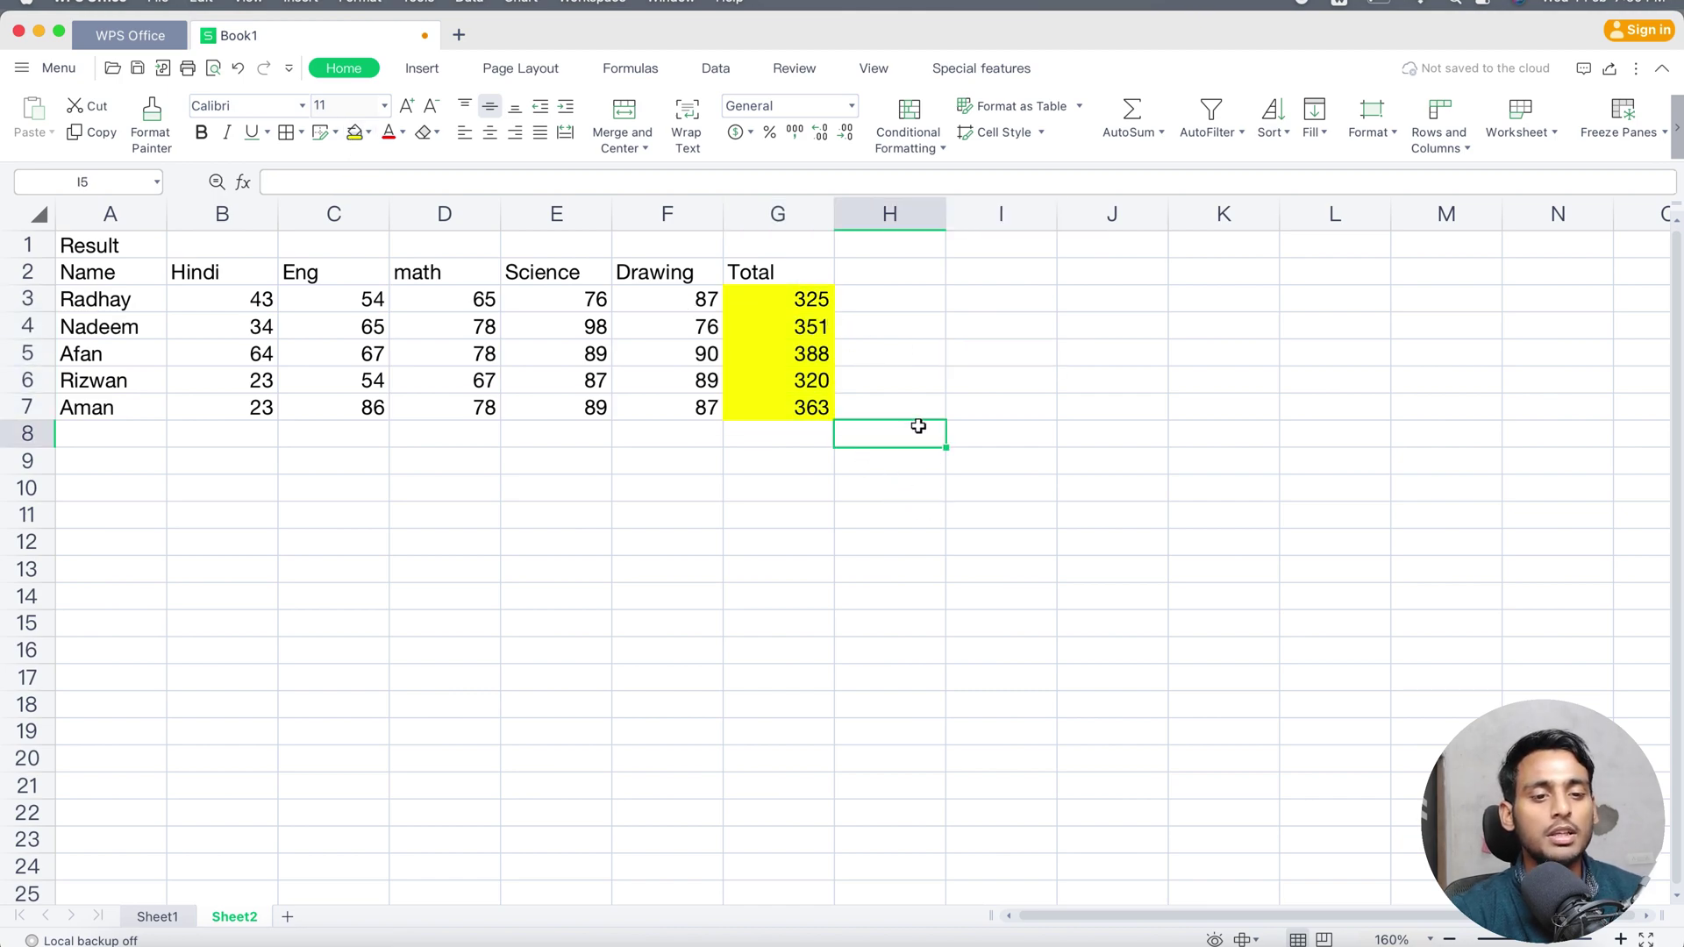
- Set the font color of the student totals in cells G3:G7 to red
click(812, 408)
shift+click(795, 300)
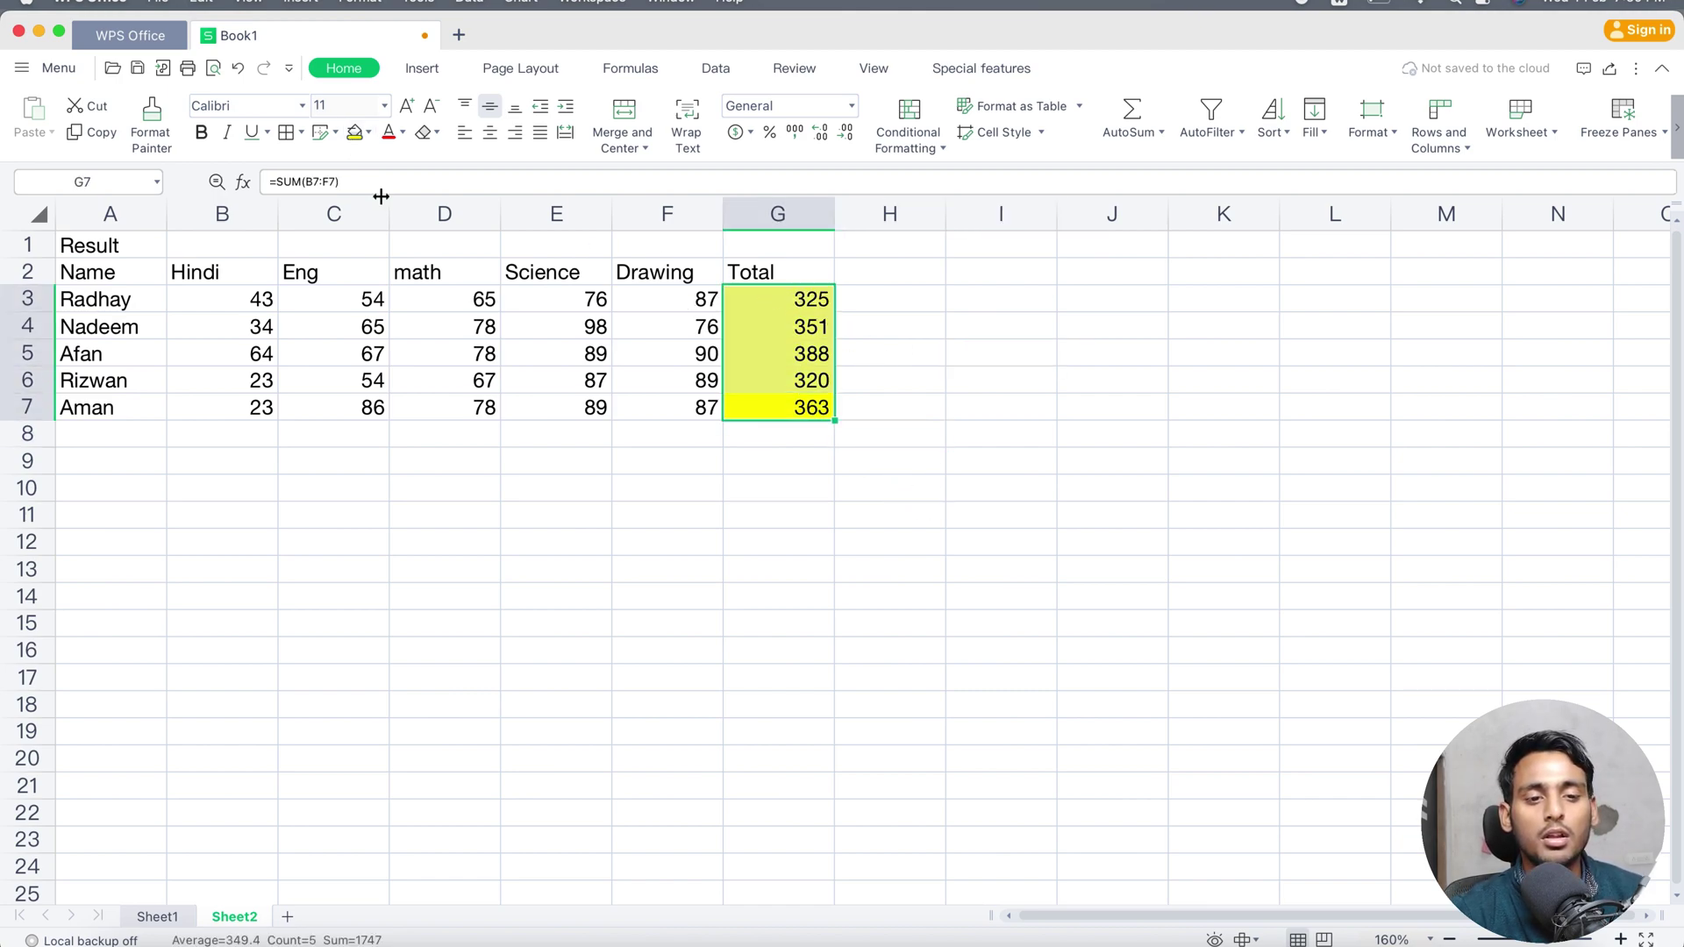
click(390, 131)
click(985, 510)
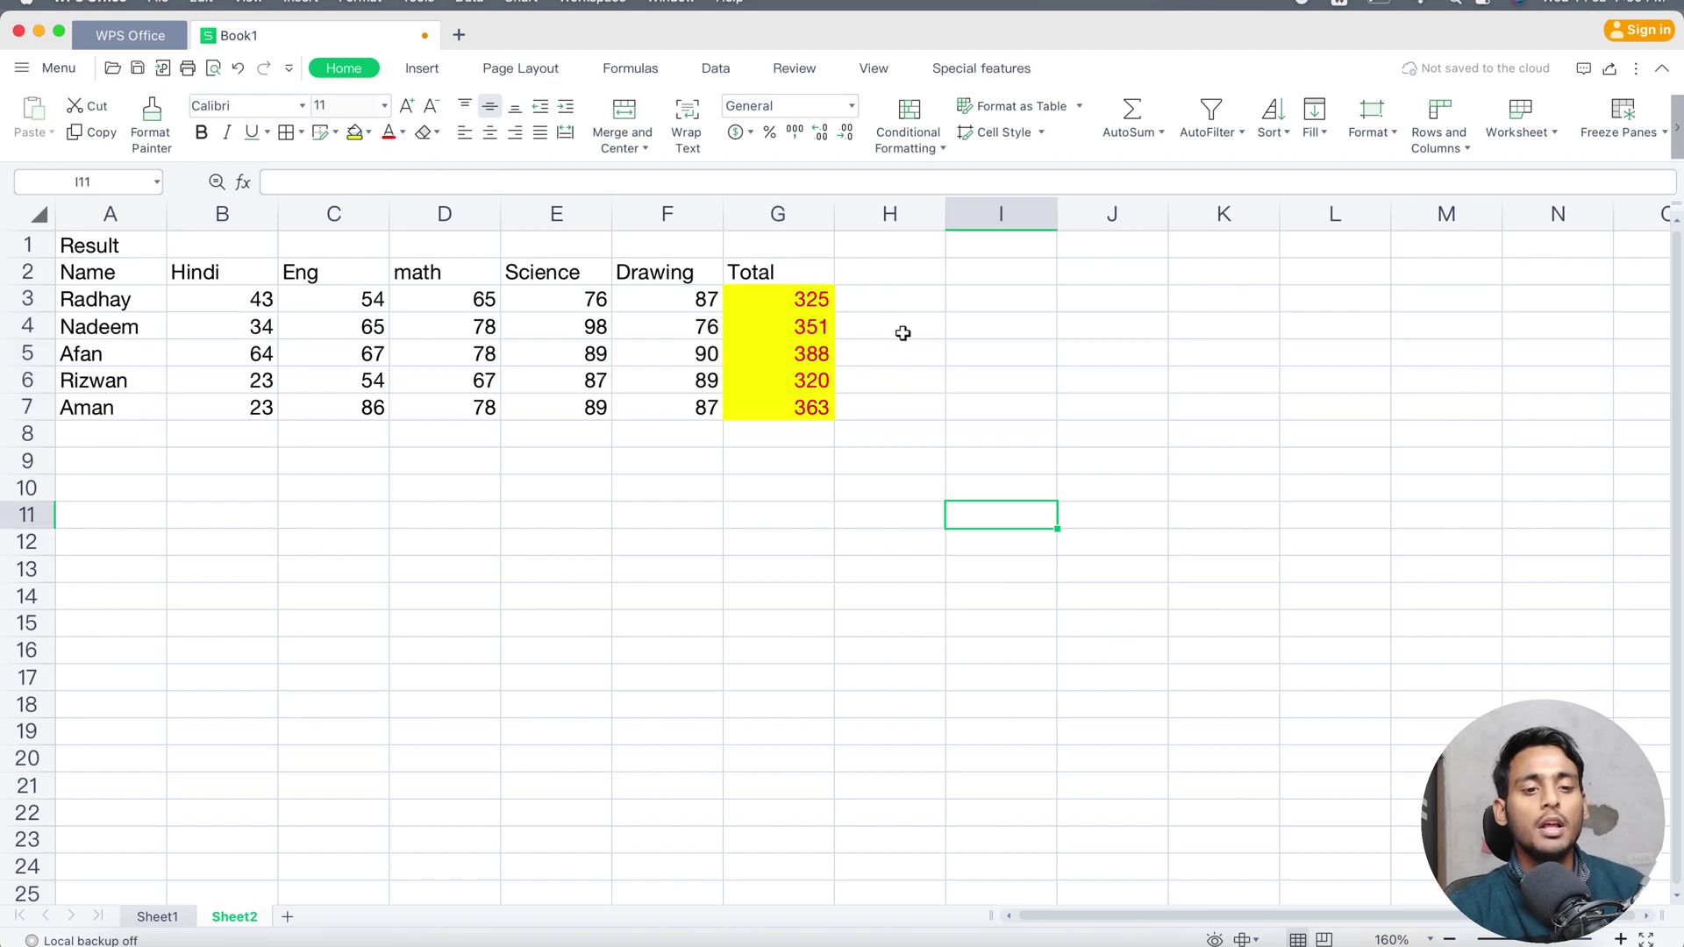
click(879, 307)
click(792, 439)
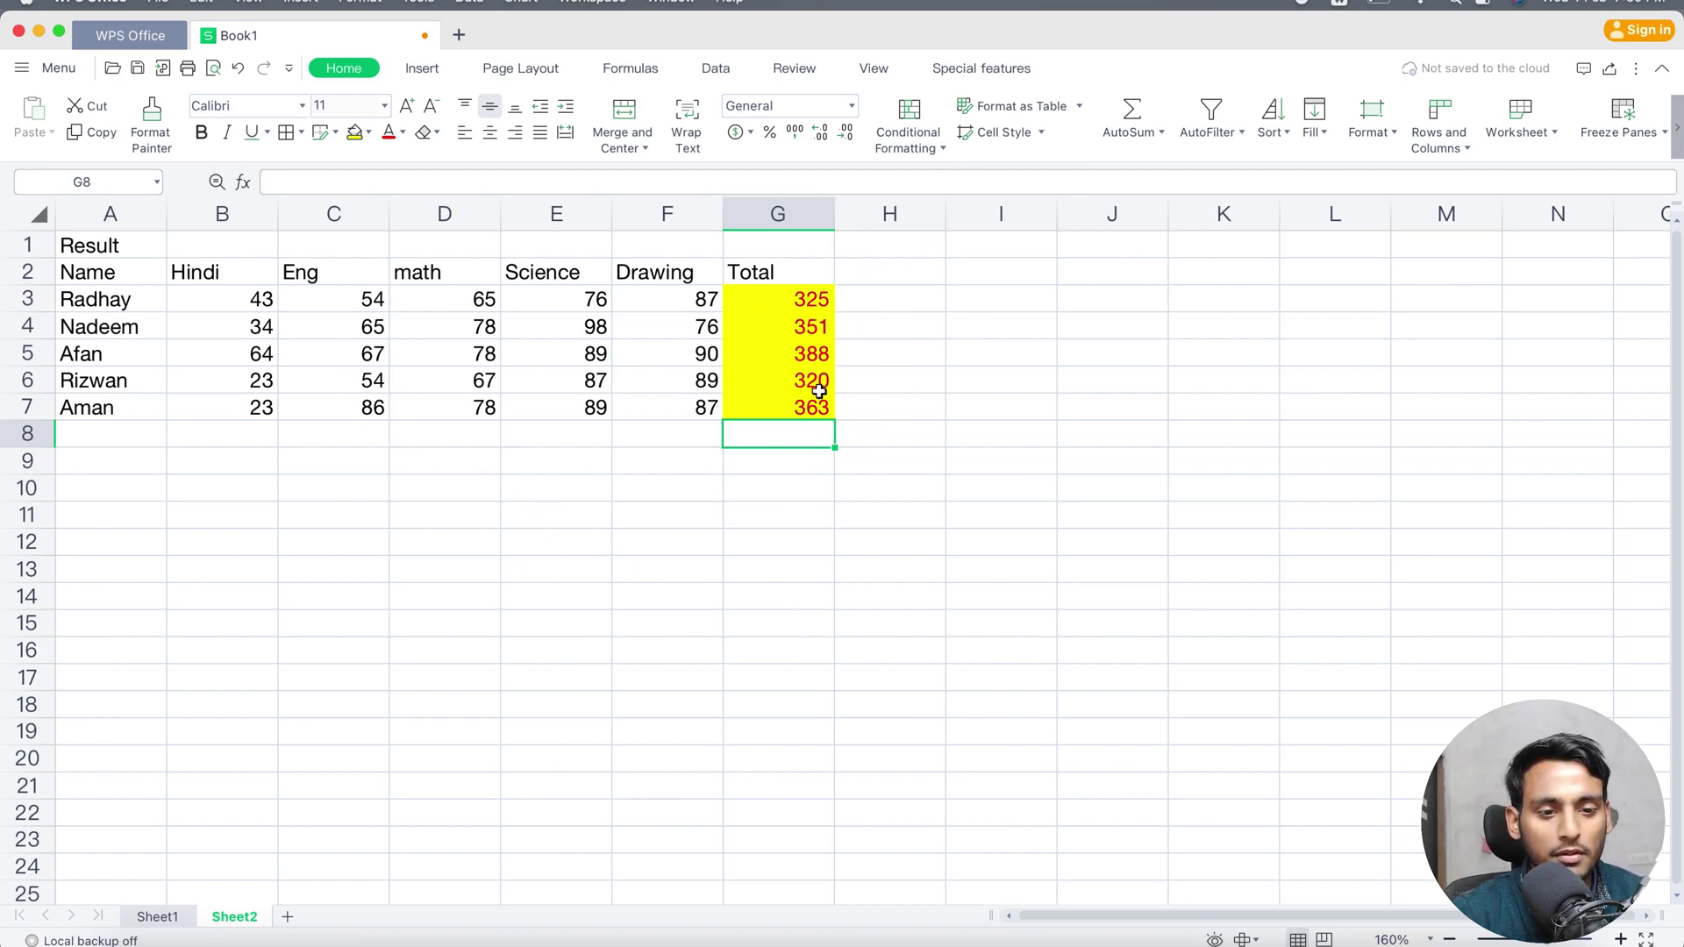
click(886, 396)
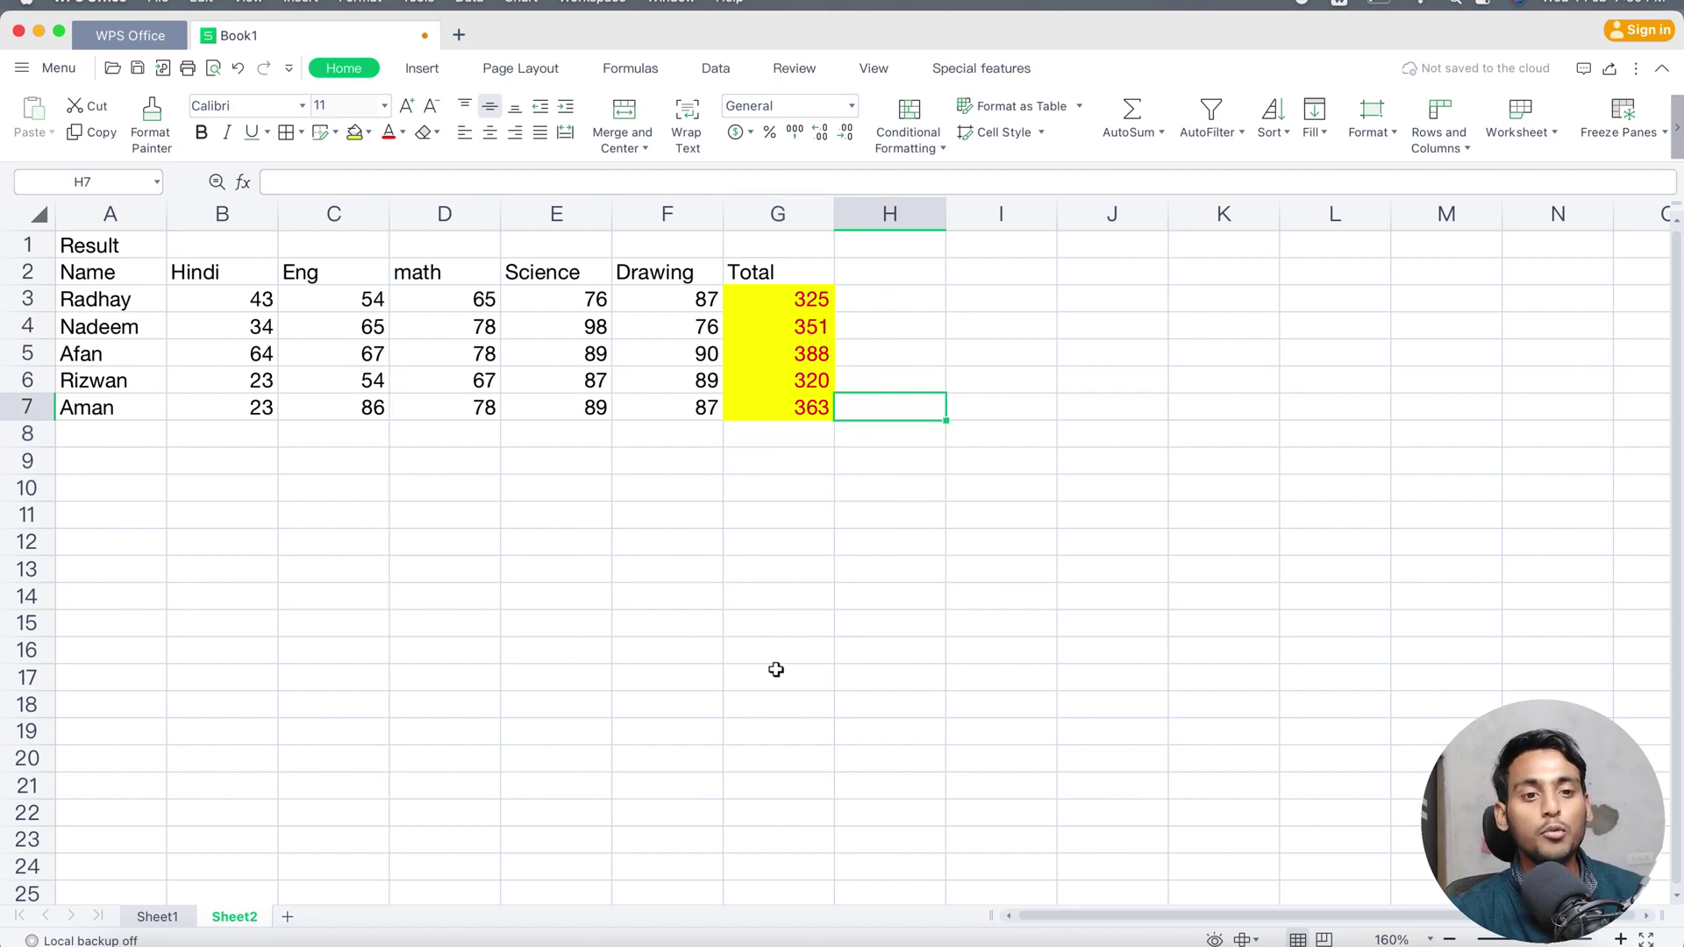
- Find the lowest student total in cell H9 with the formula =min(g3:g7)
click(902, 463)
text(=sum)
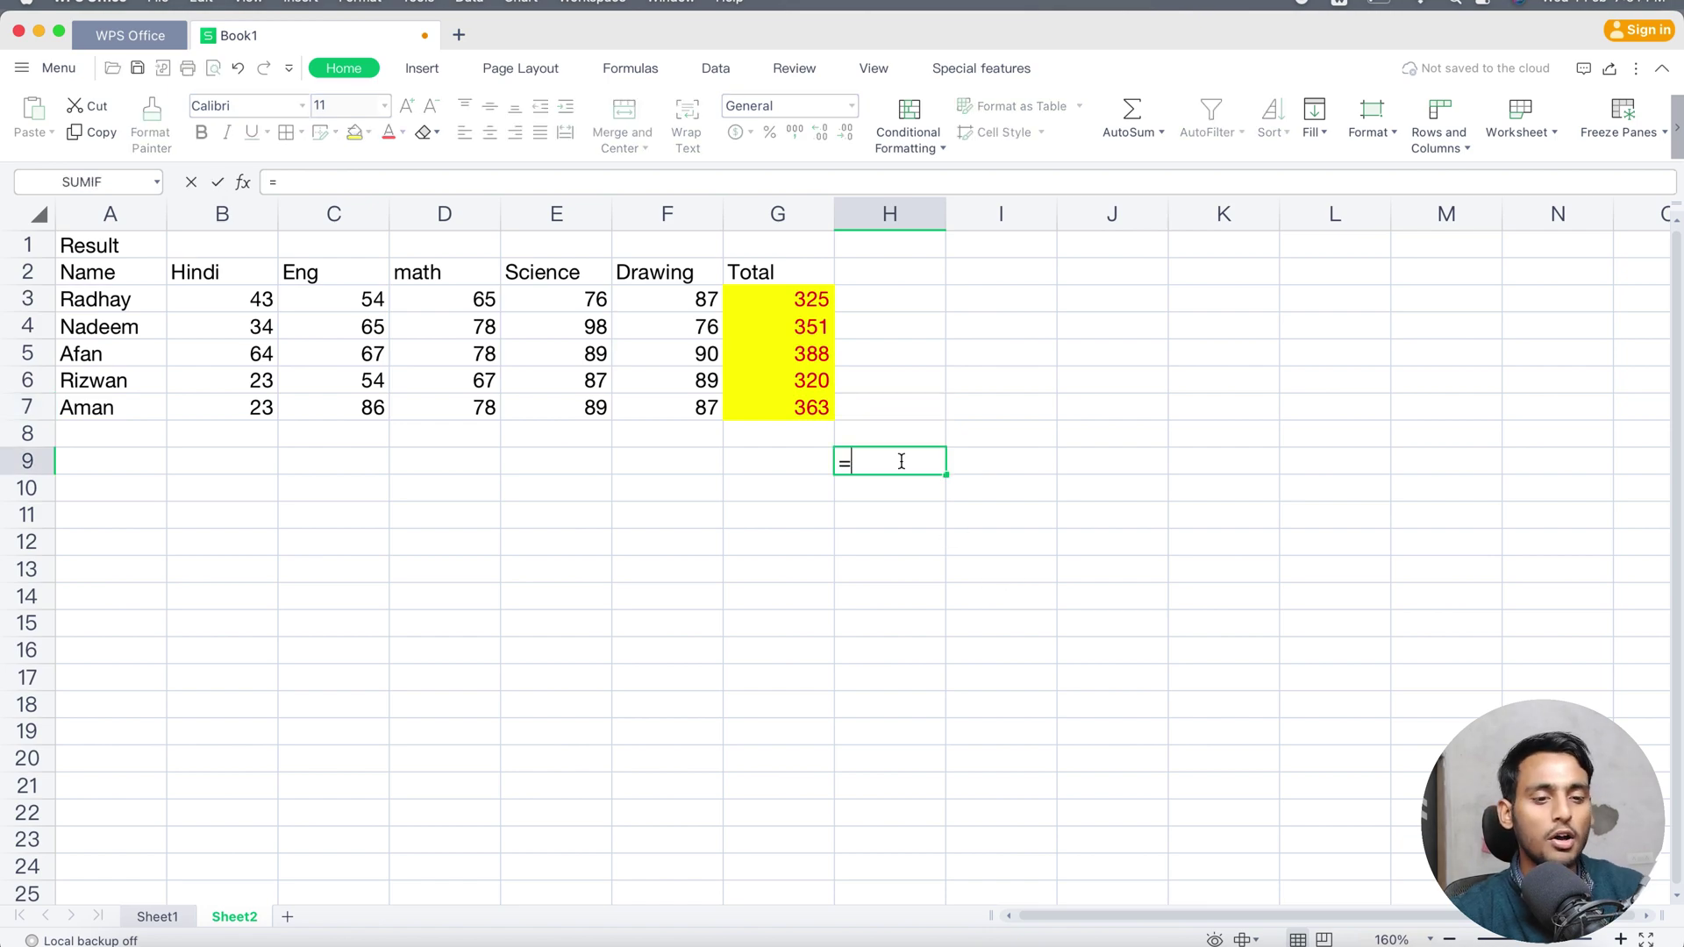
key(BackSpace)
key(BackSpace)
key(BackSpace)
text(min()
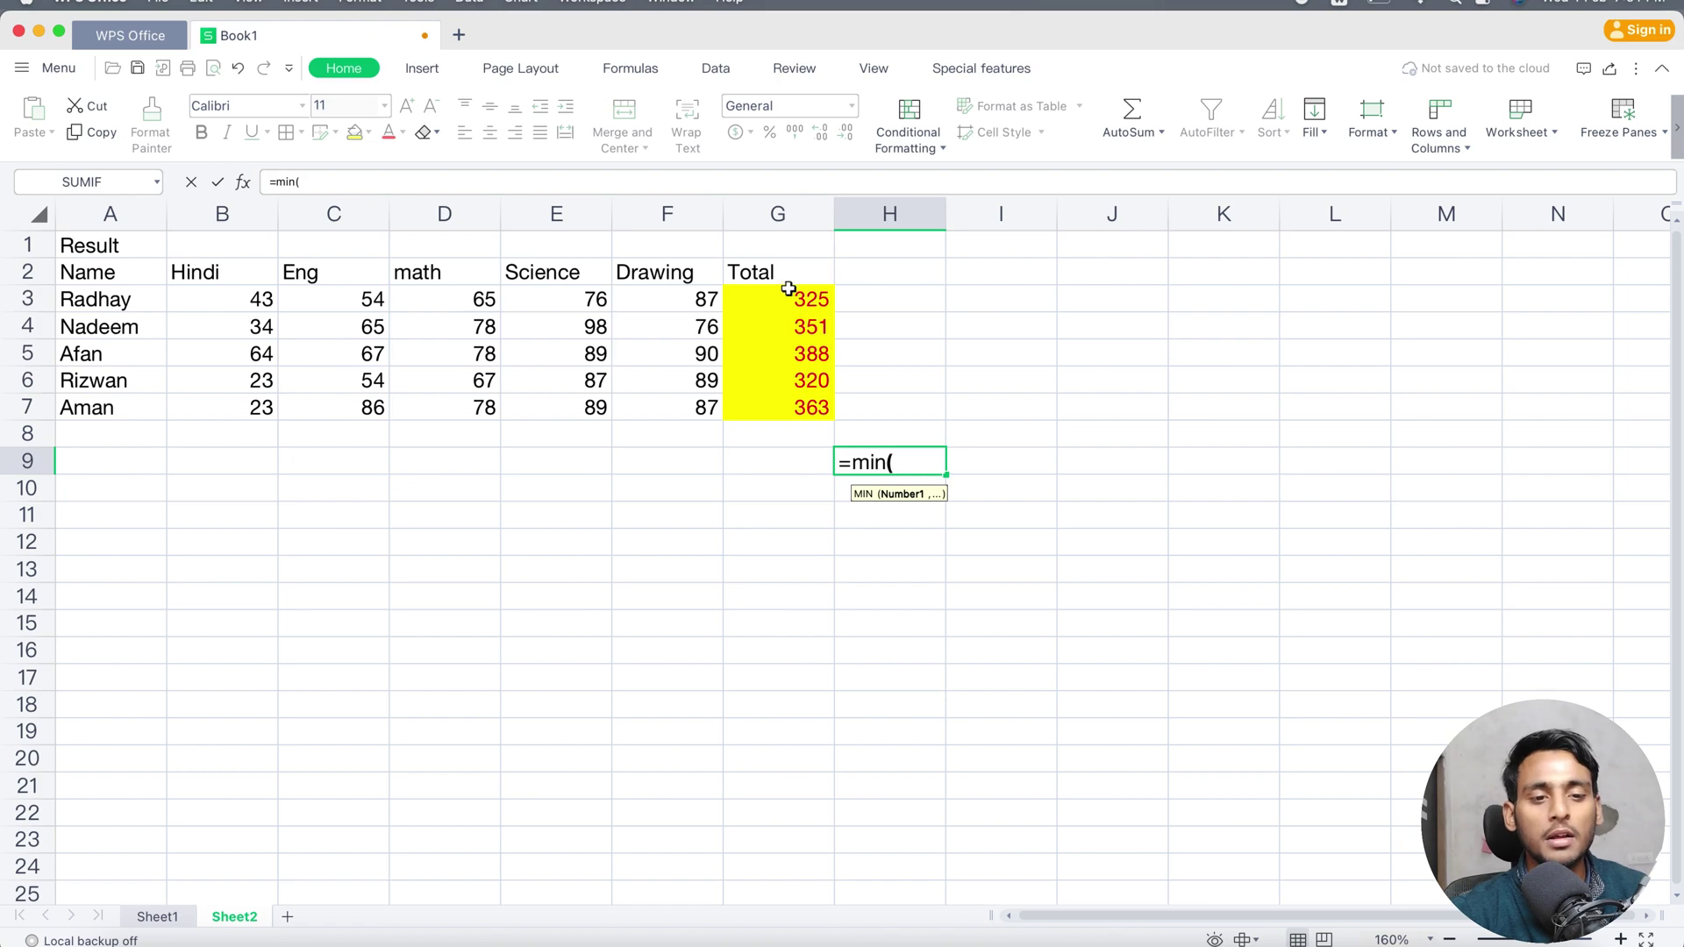
text(g)
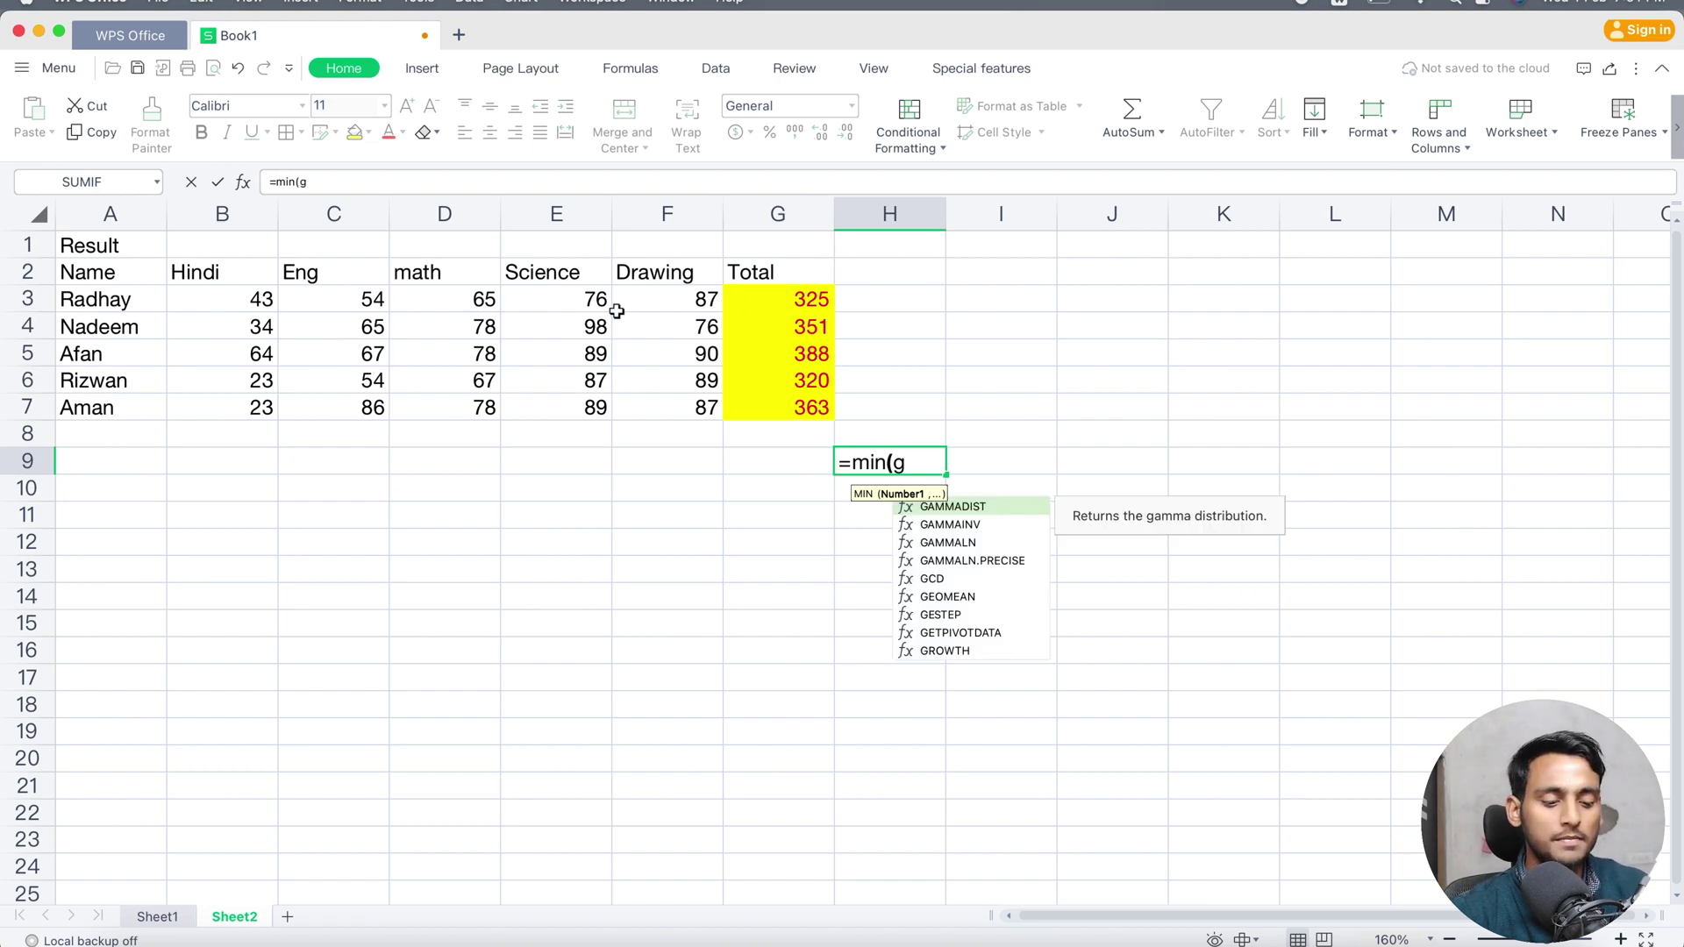
text(3)
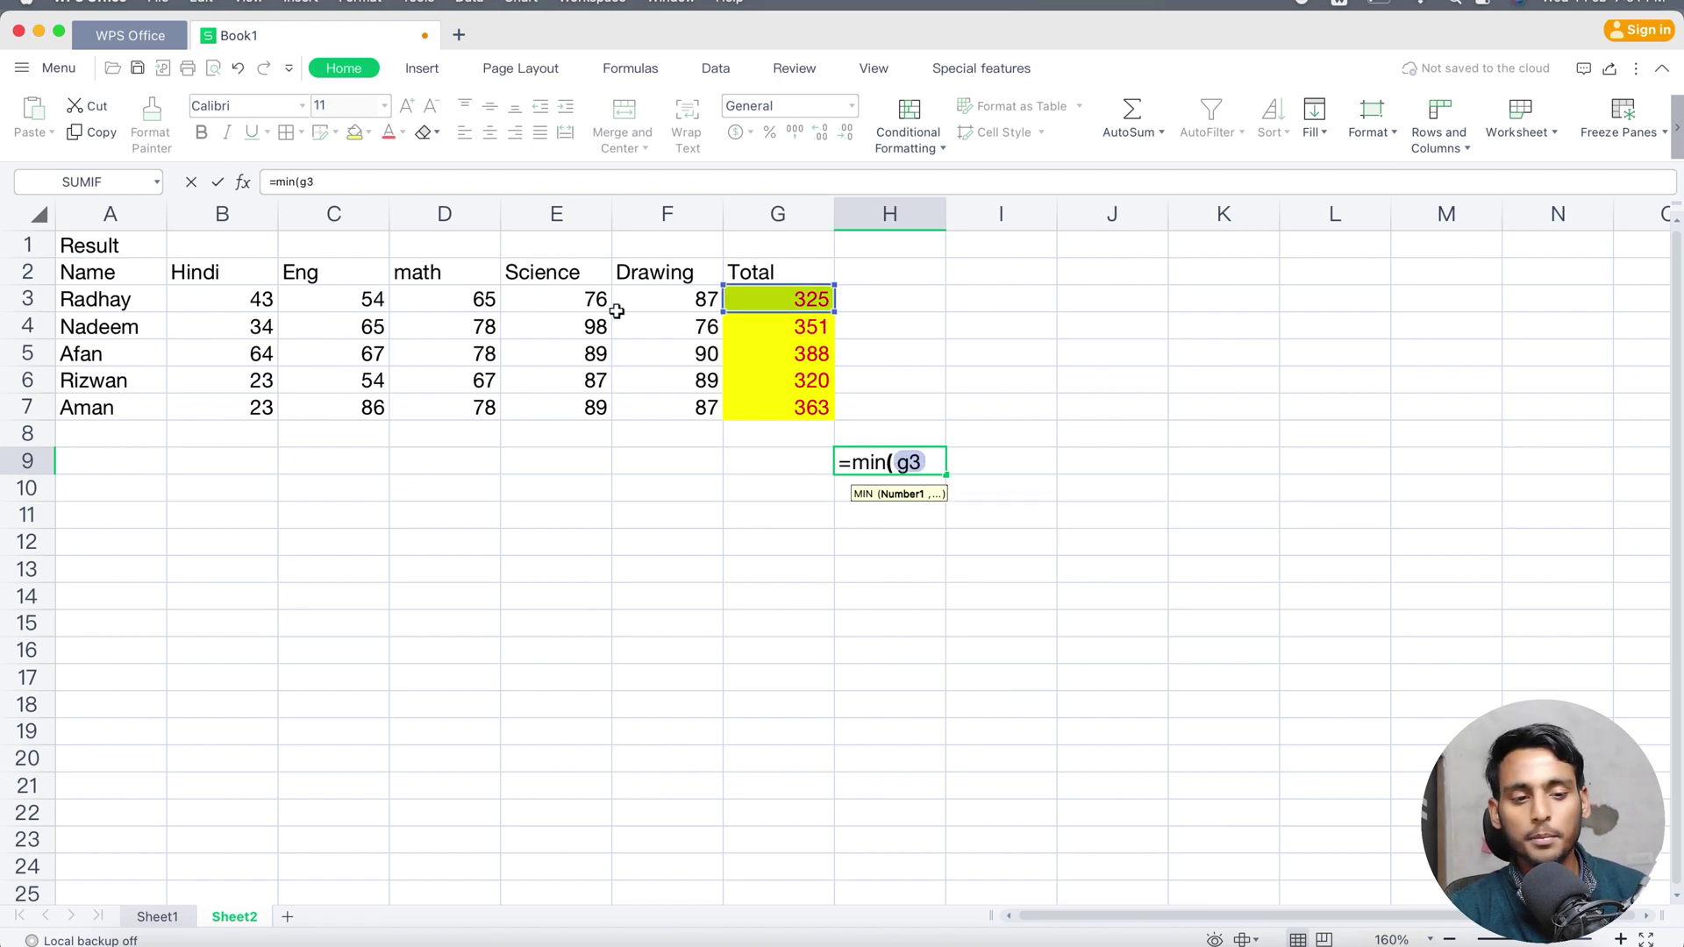
text(:)
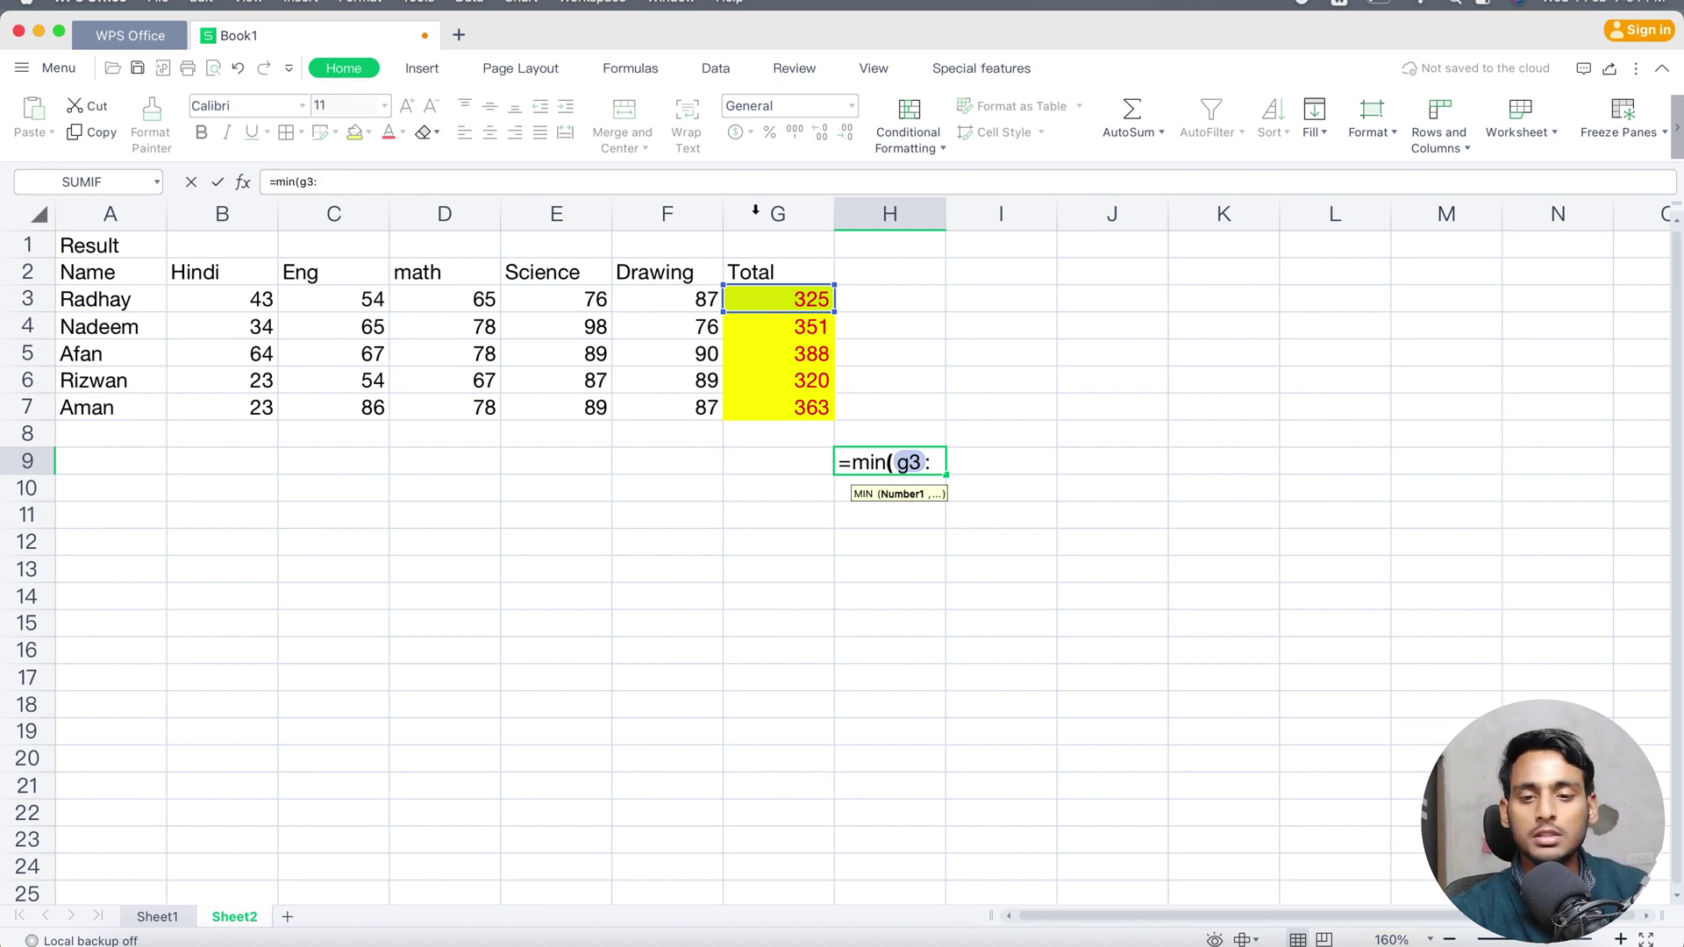
text(g7)
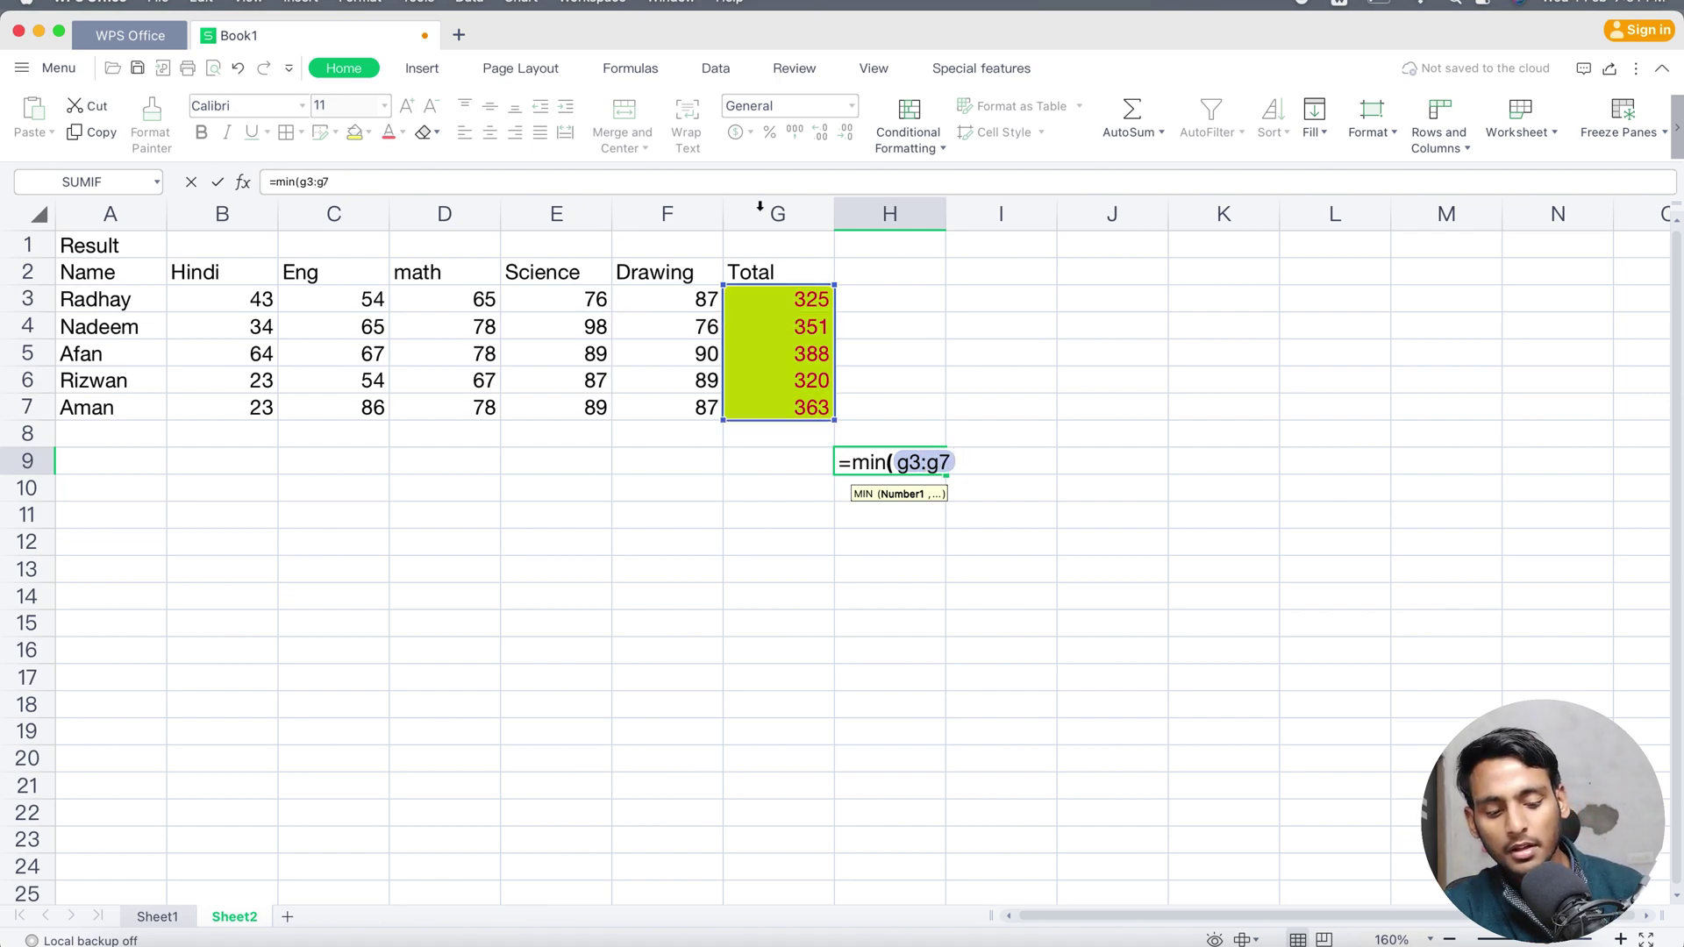
text())
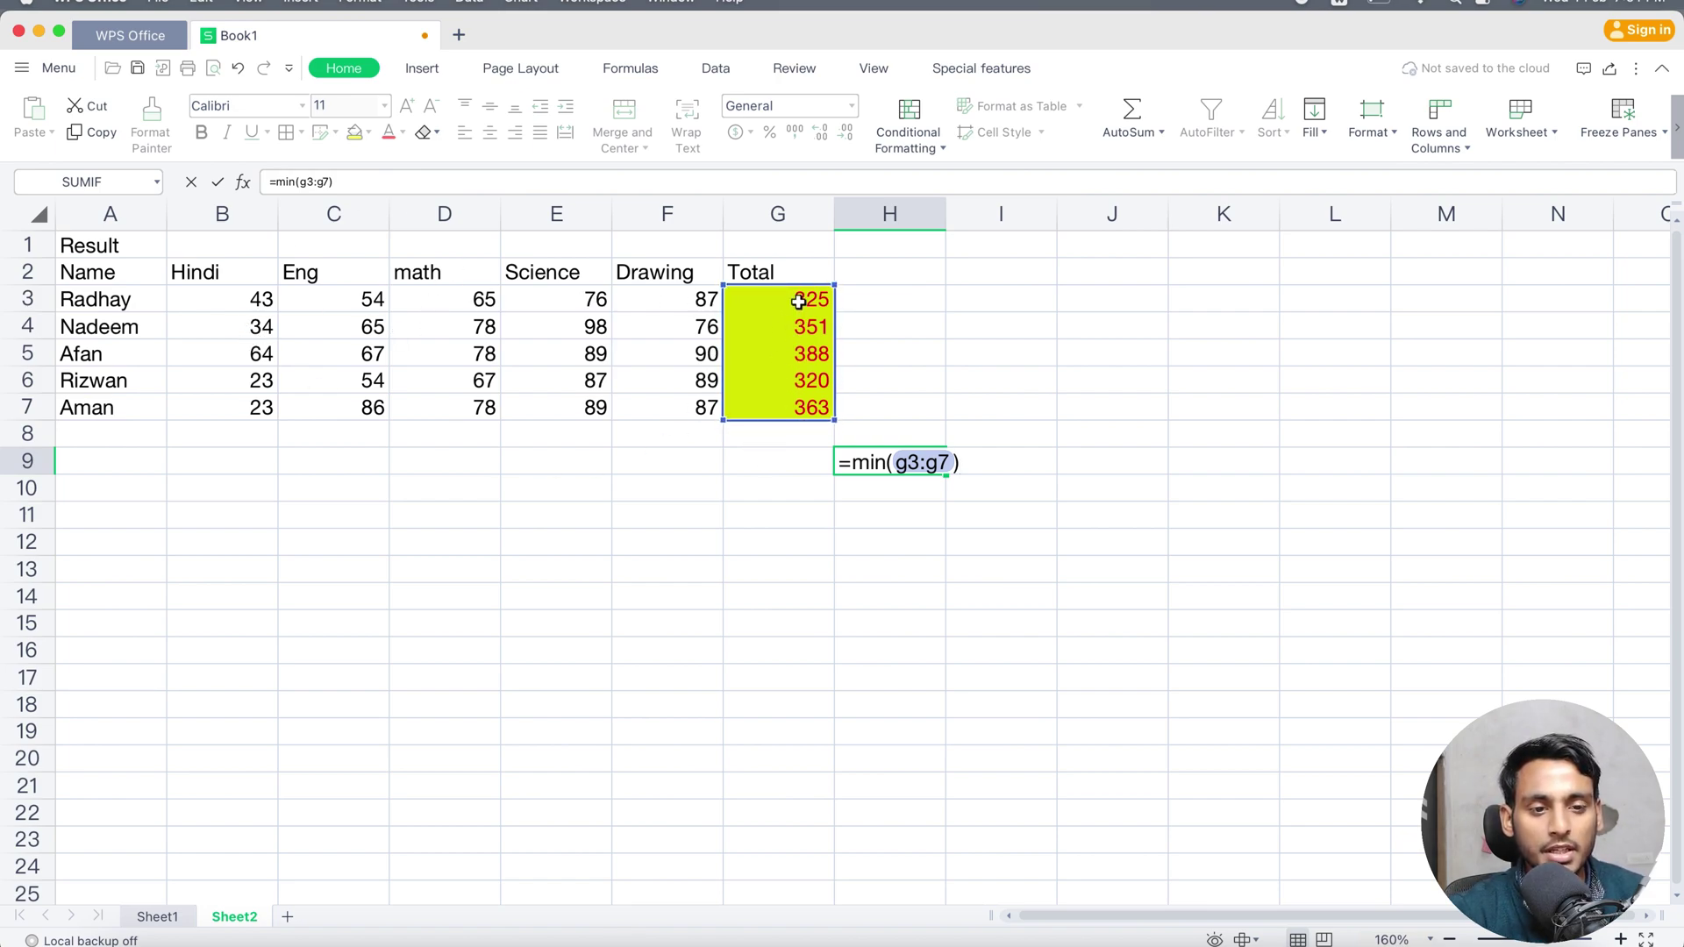
key(Return)
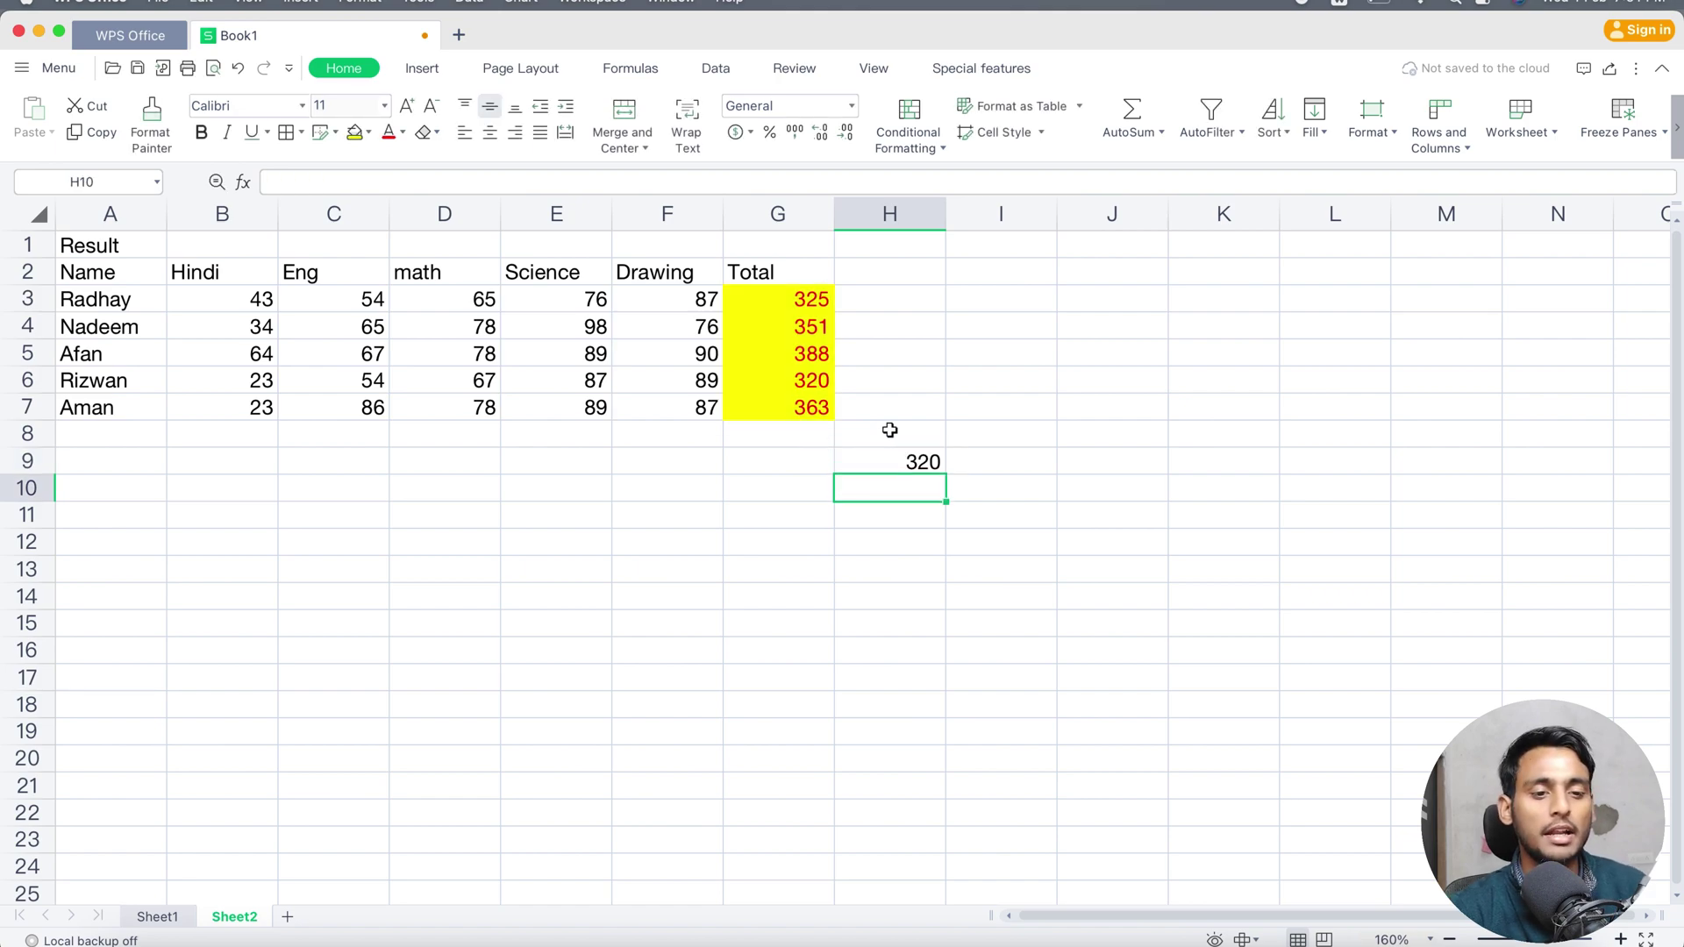
click(912, 462)
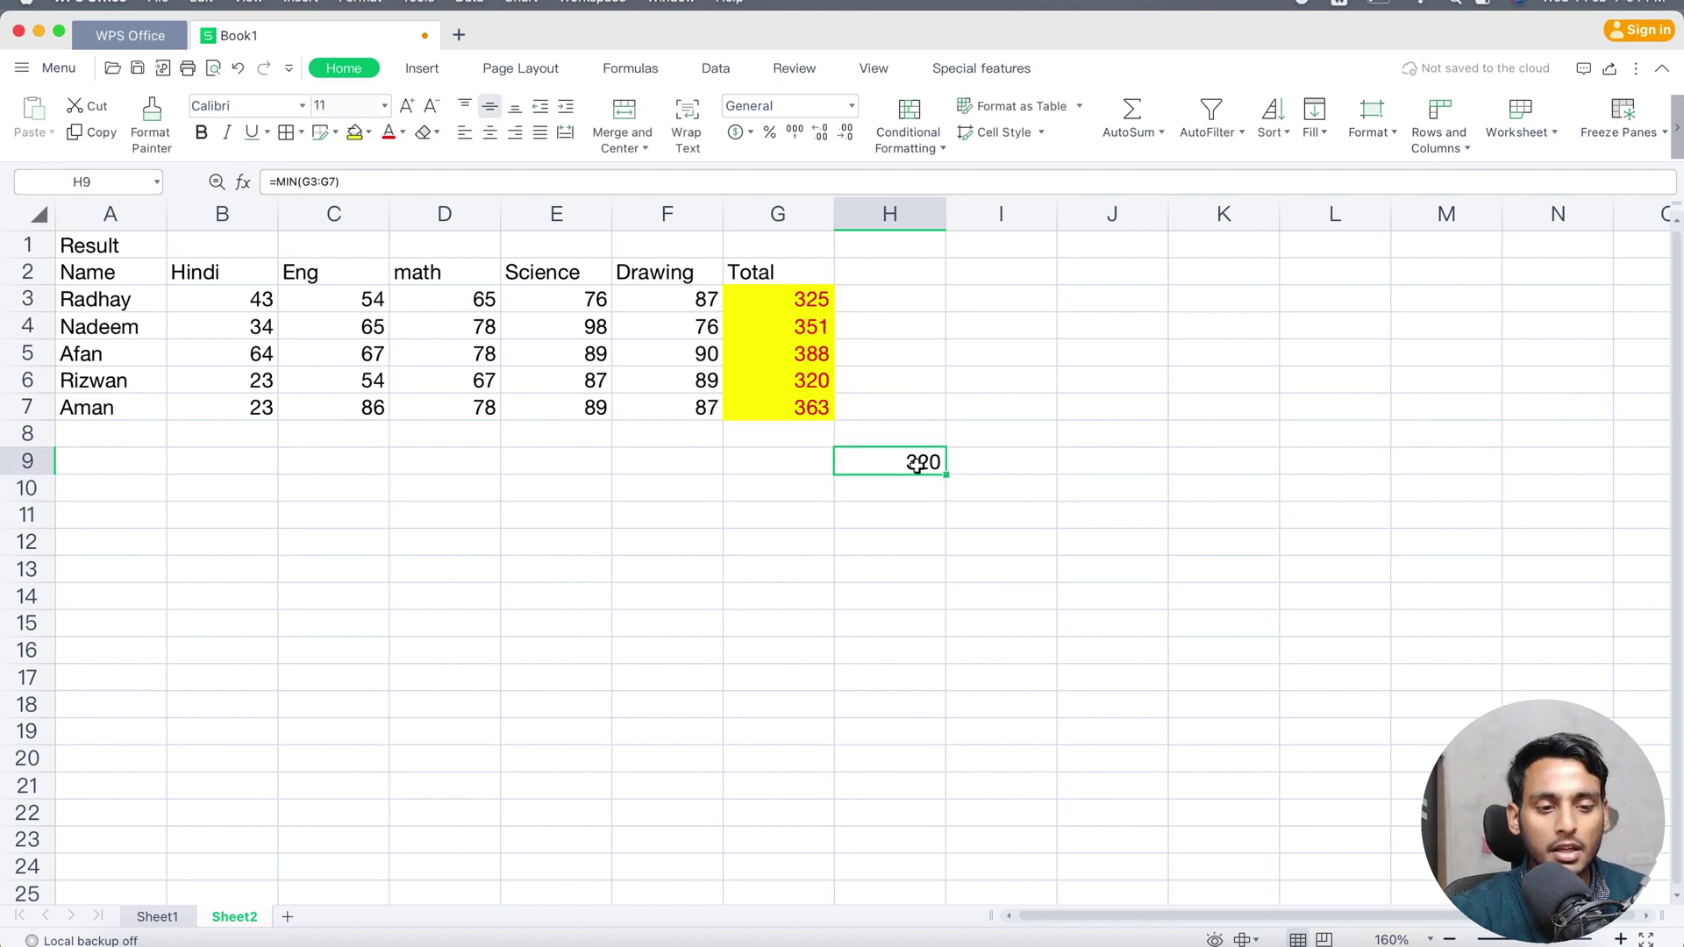
click(821, 388)
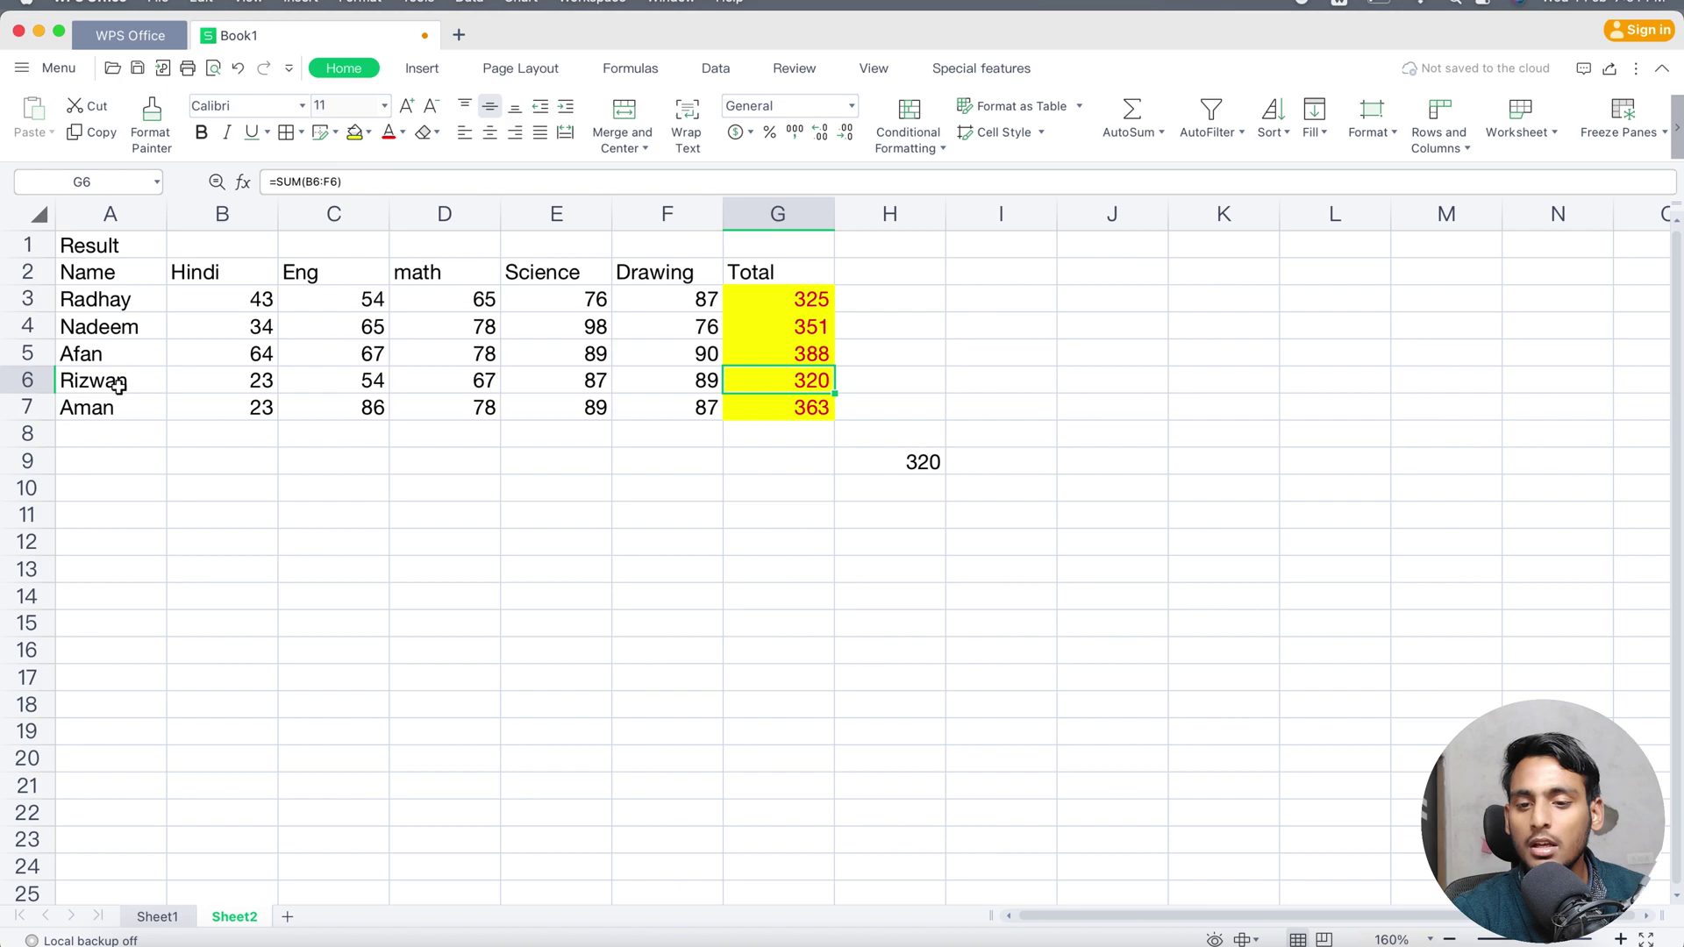
- Find the highest student total in cell H10 with a MAX formula over the range G3:G7
click(926, 486)
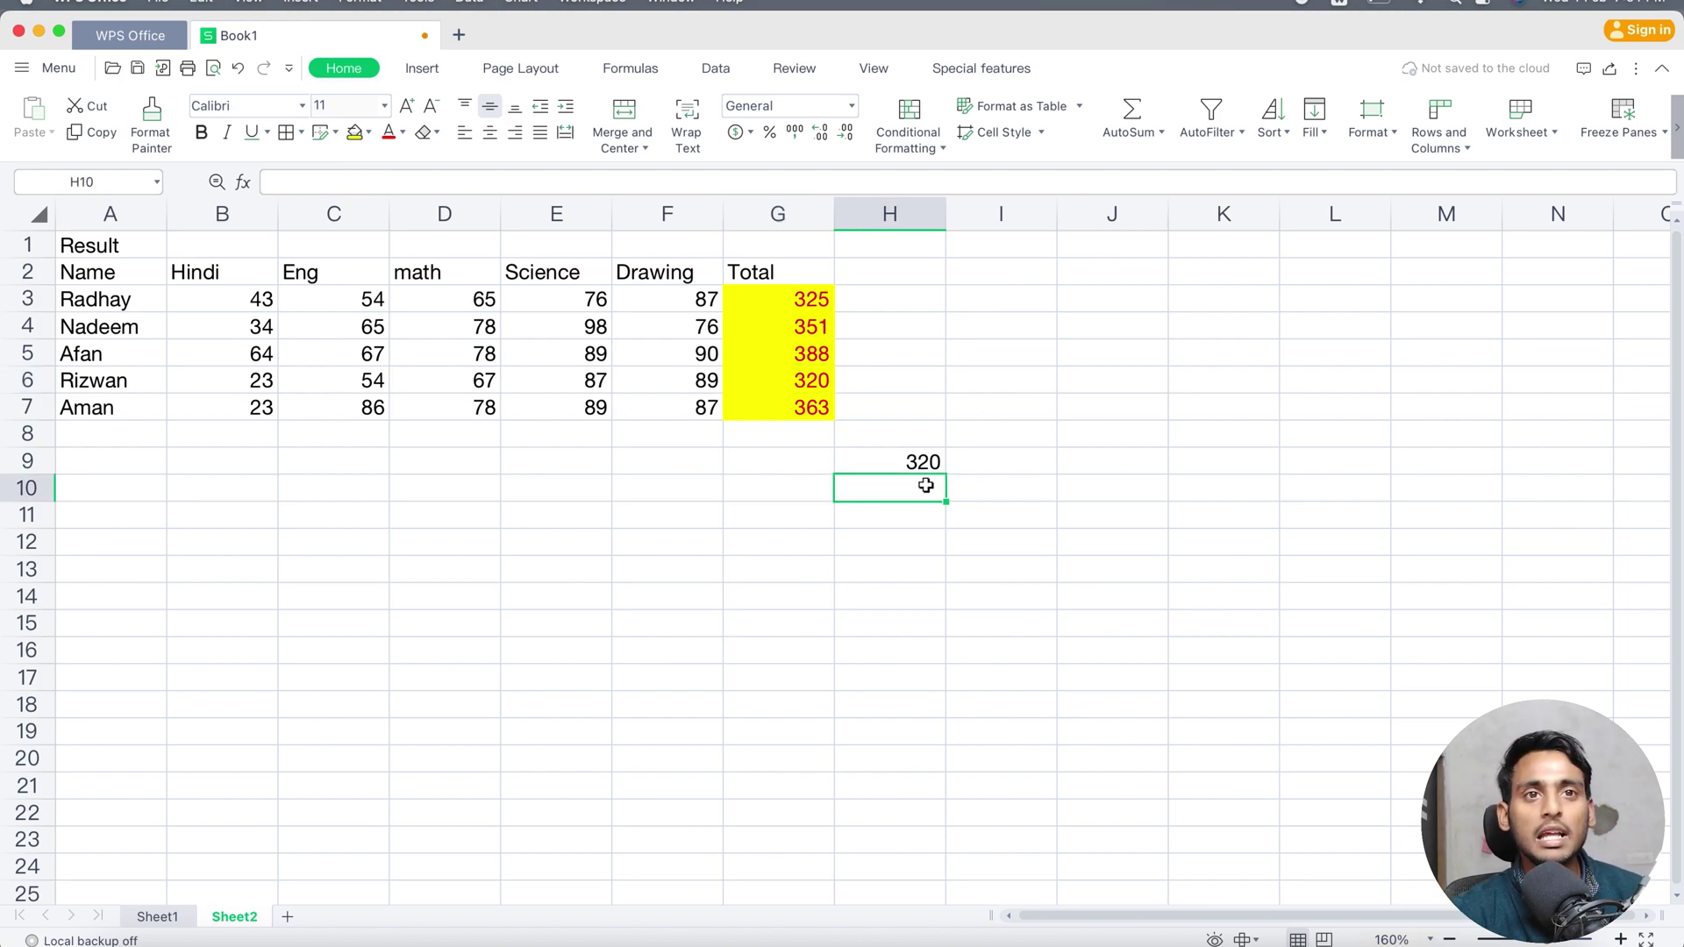
text(=m)
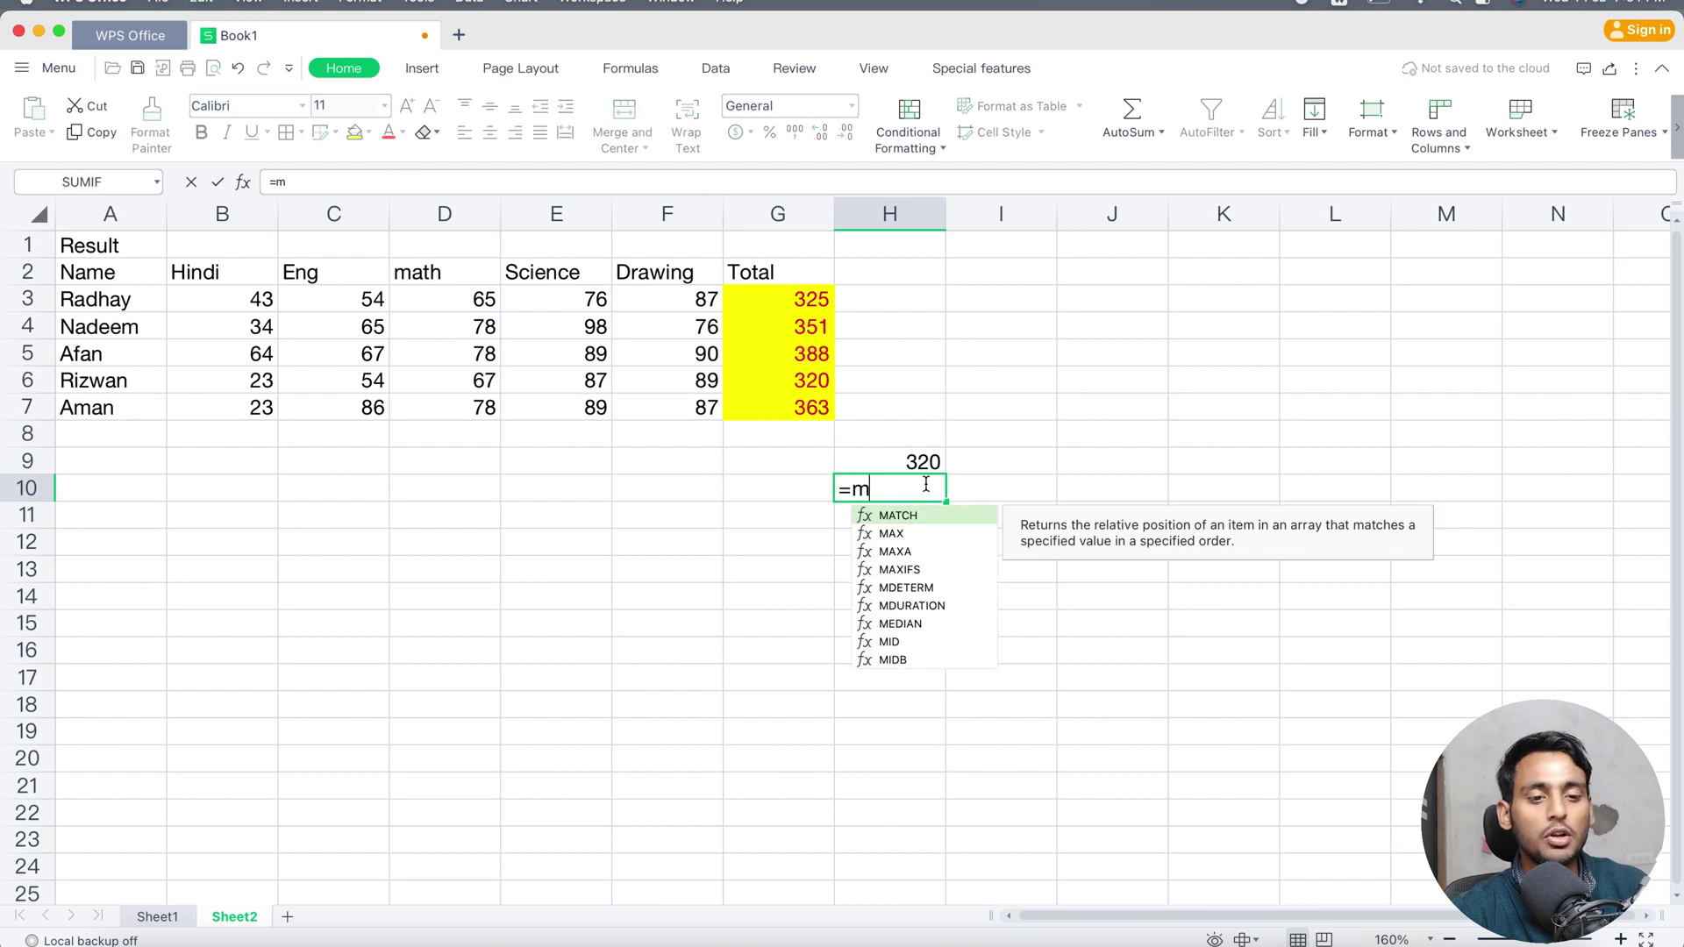
text(ax()
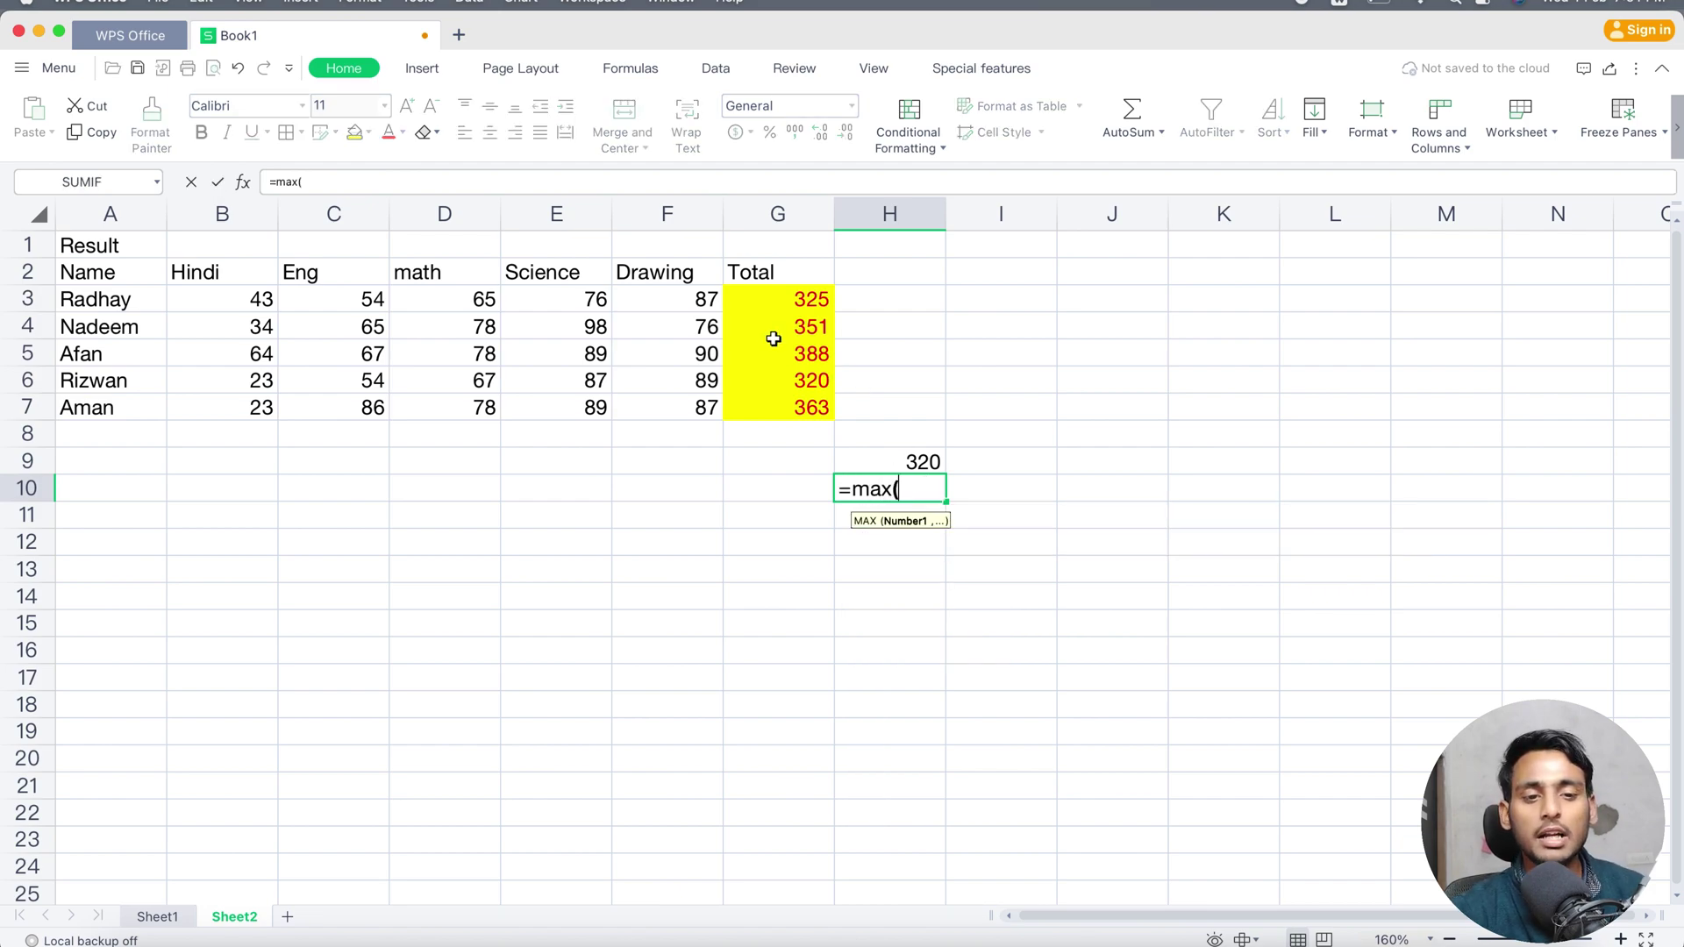
click(805, 300)
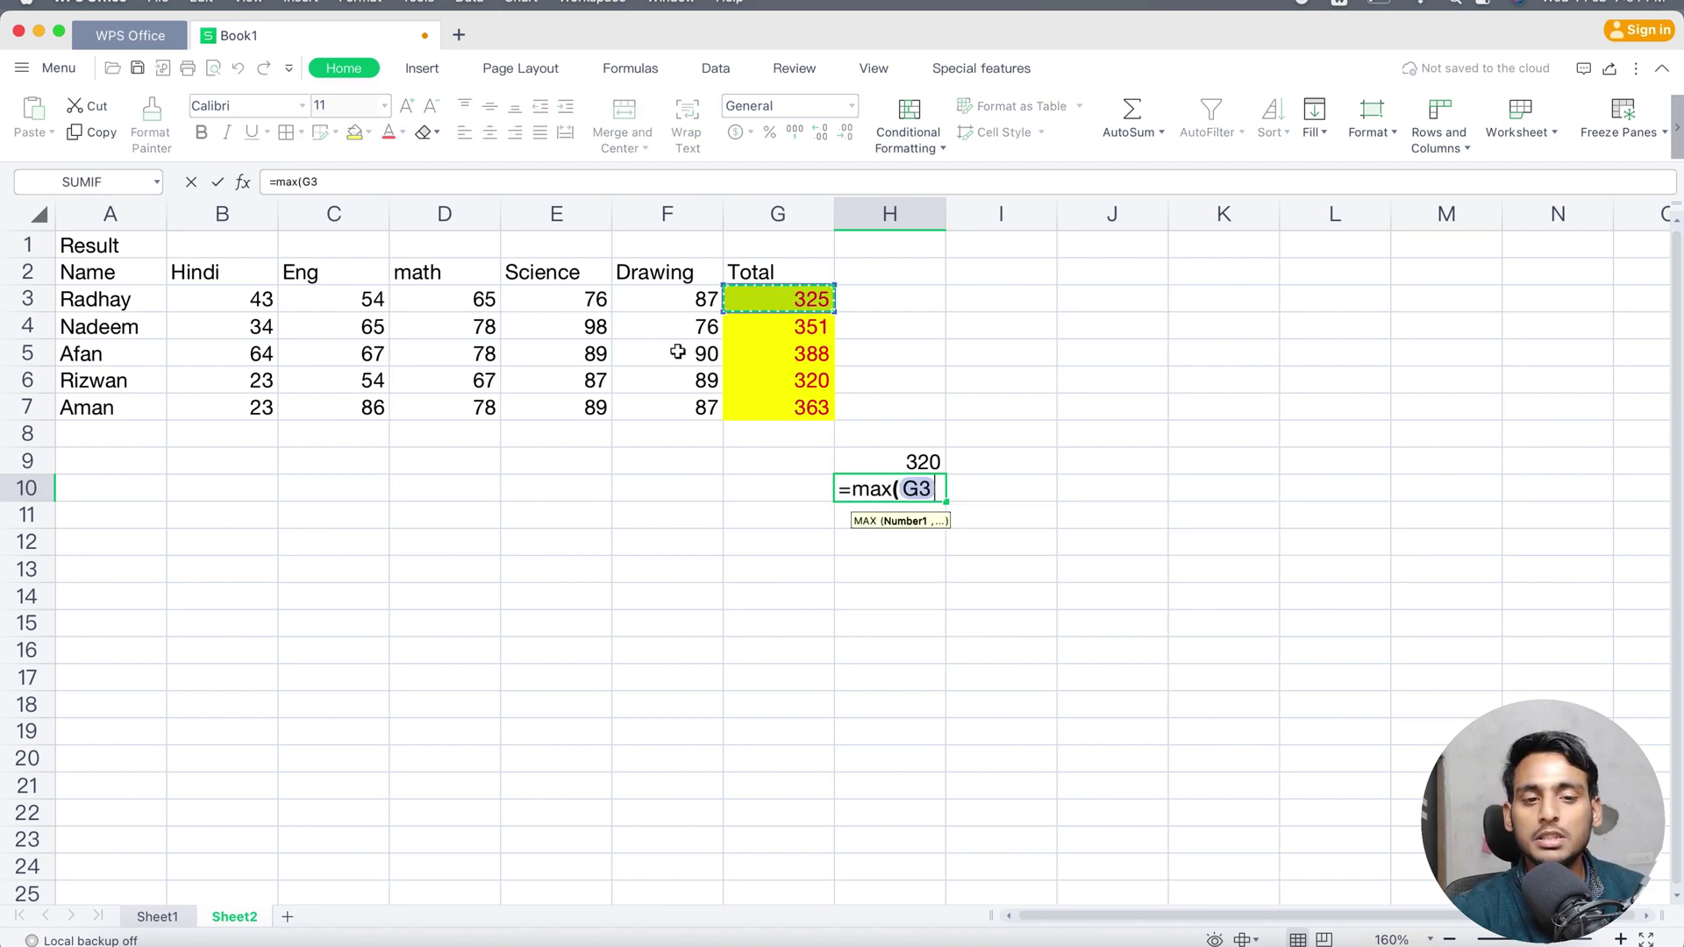
text(:)
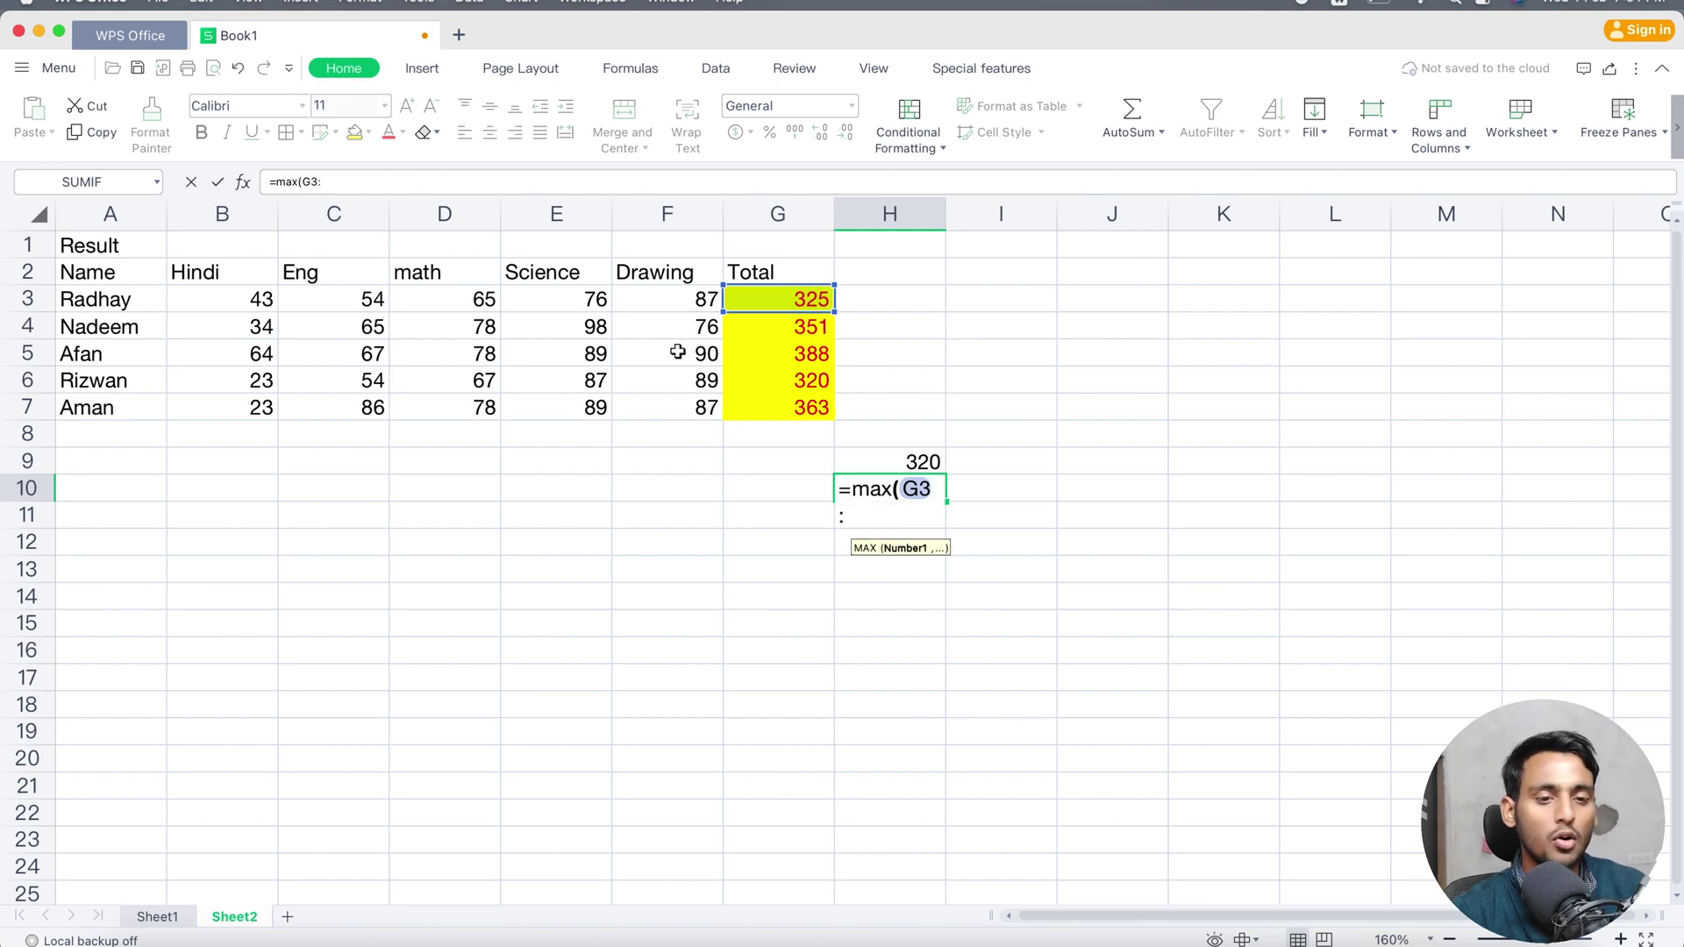
click(799, 407)
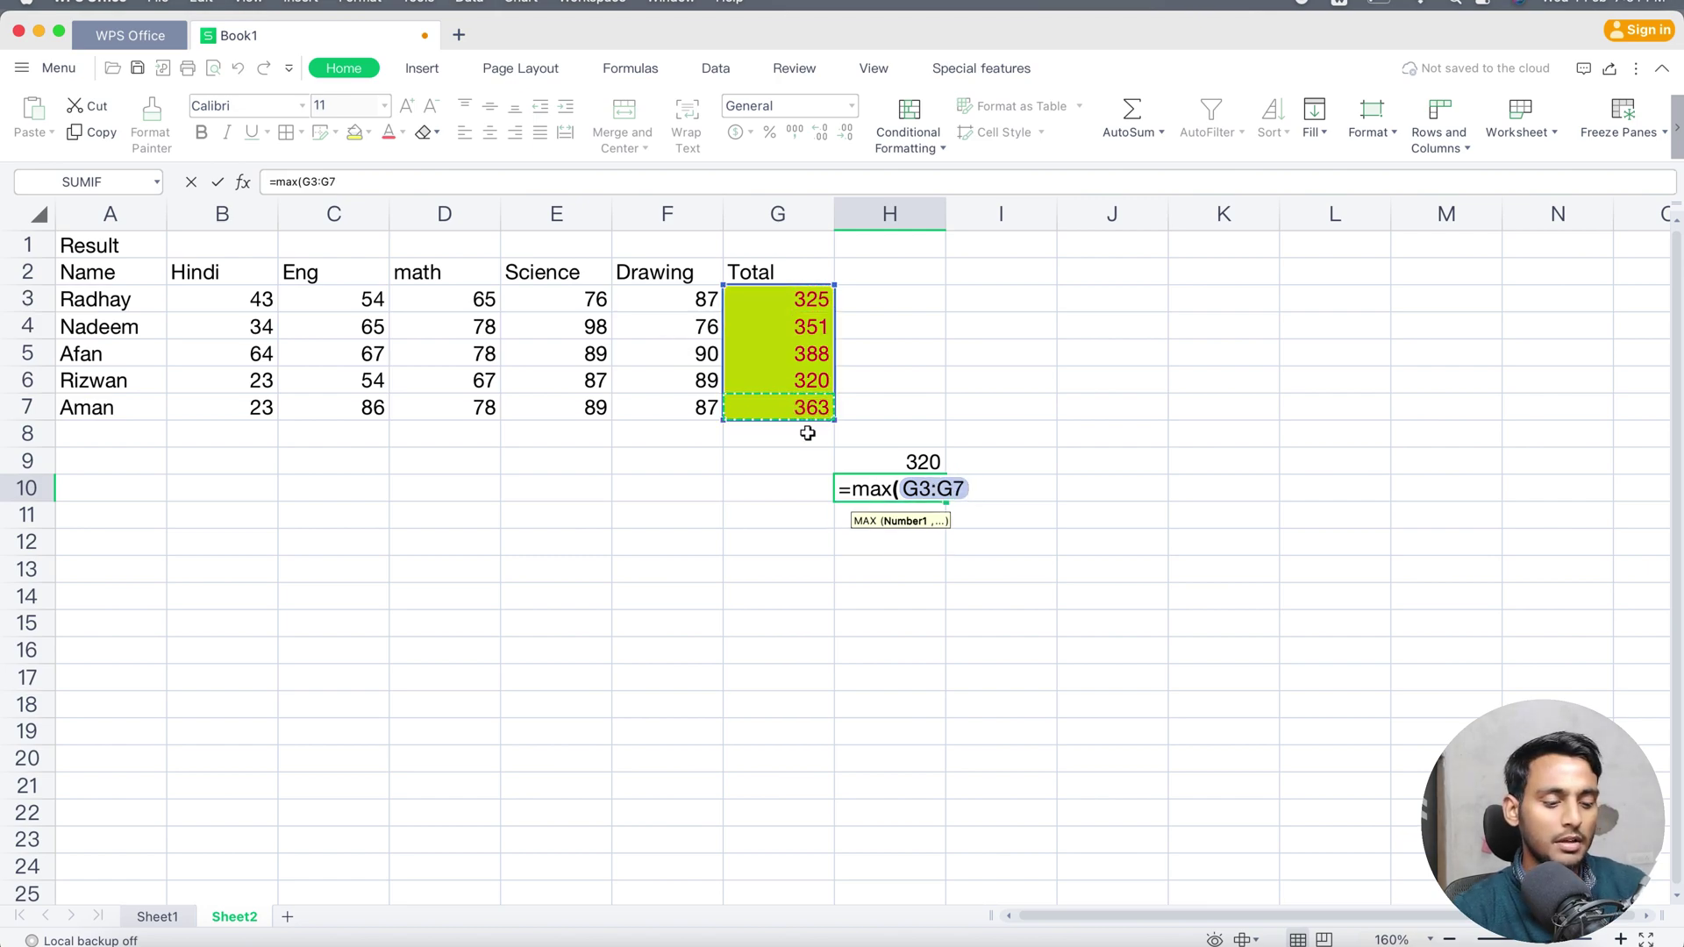
text())
key(Return)
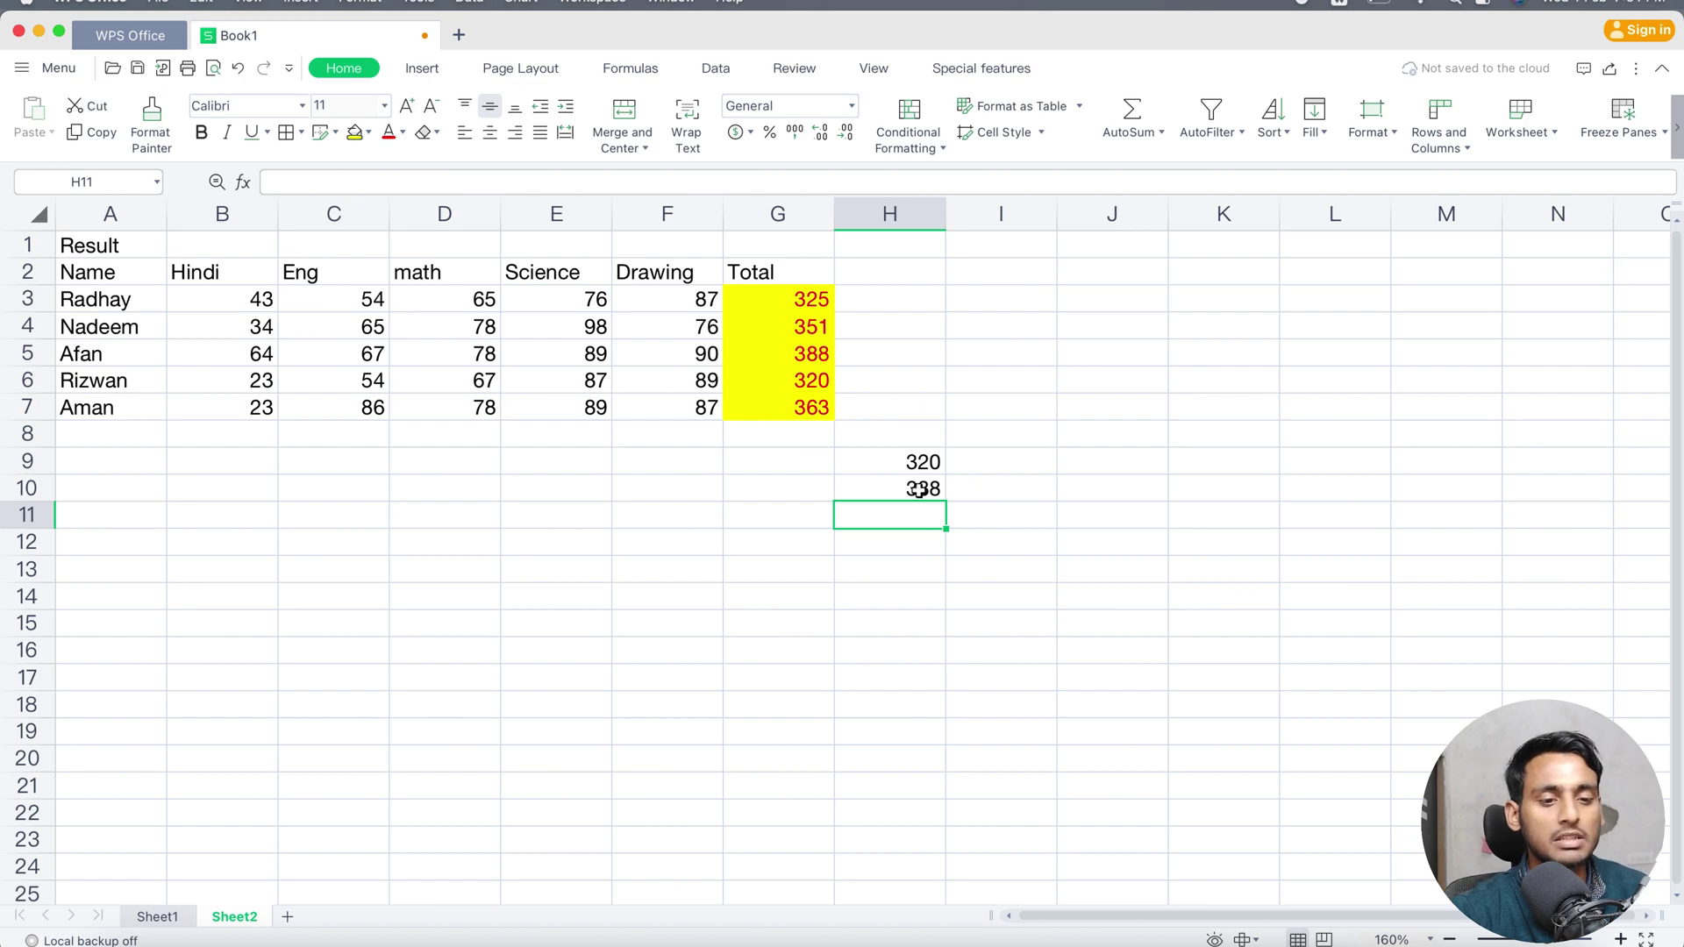
click(917, 490)
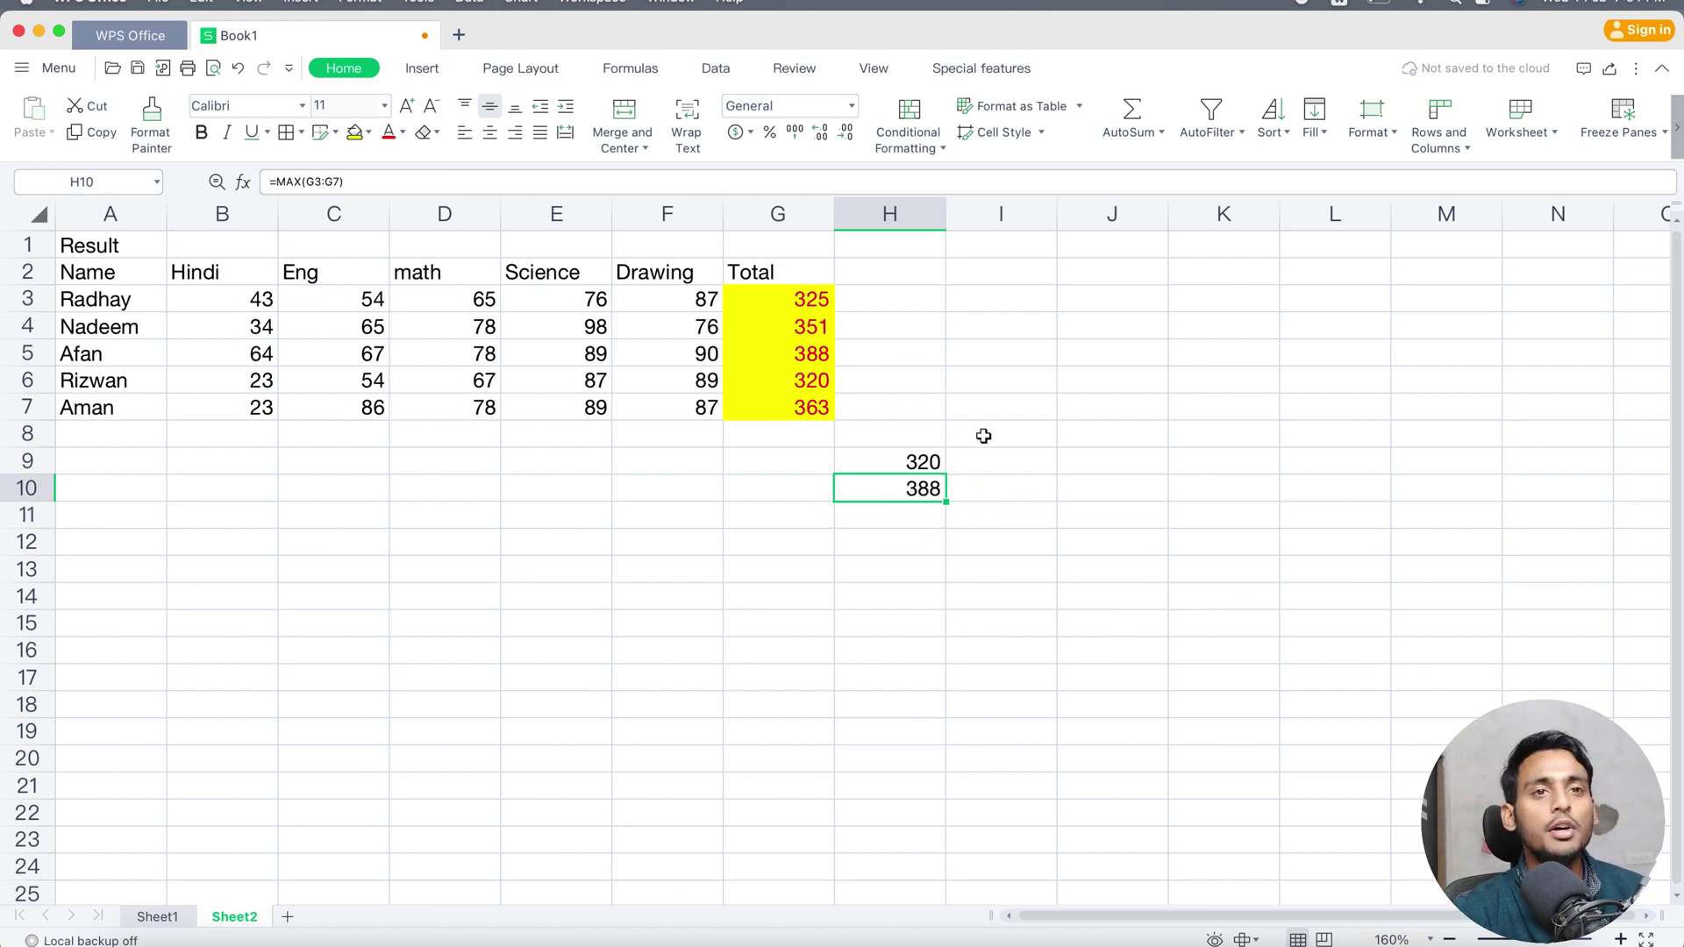
click(993, 463)
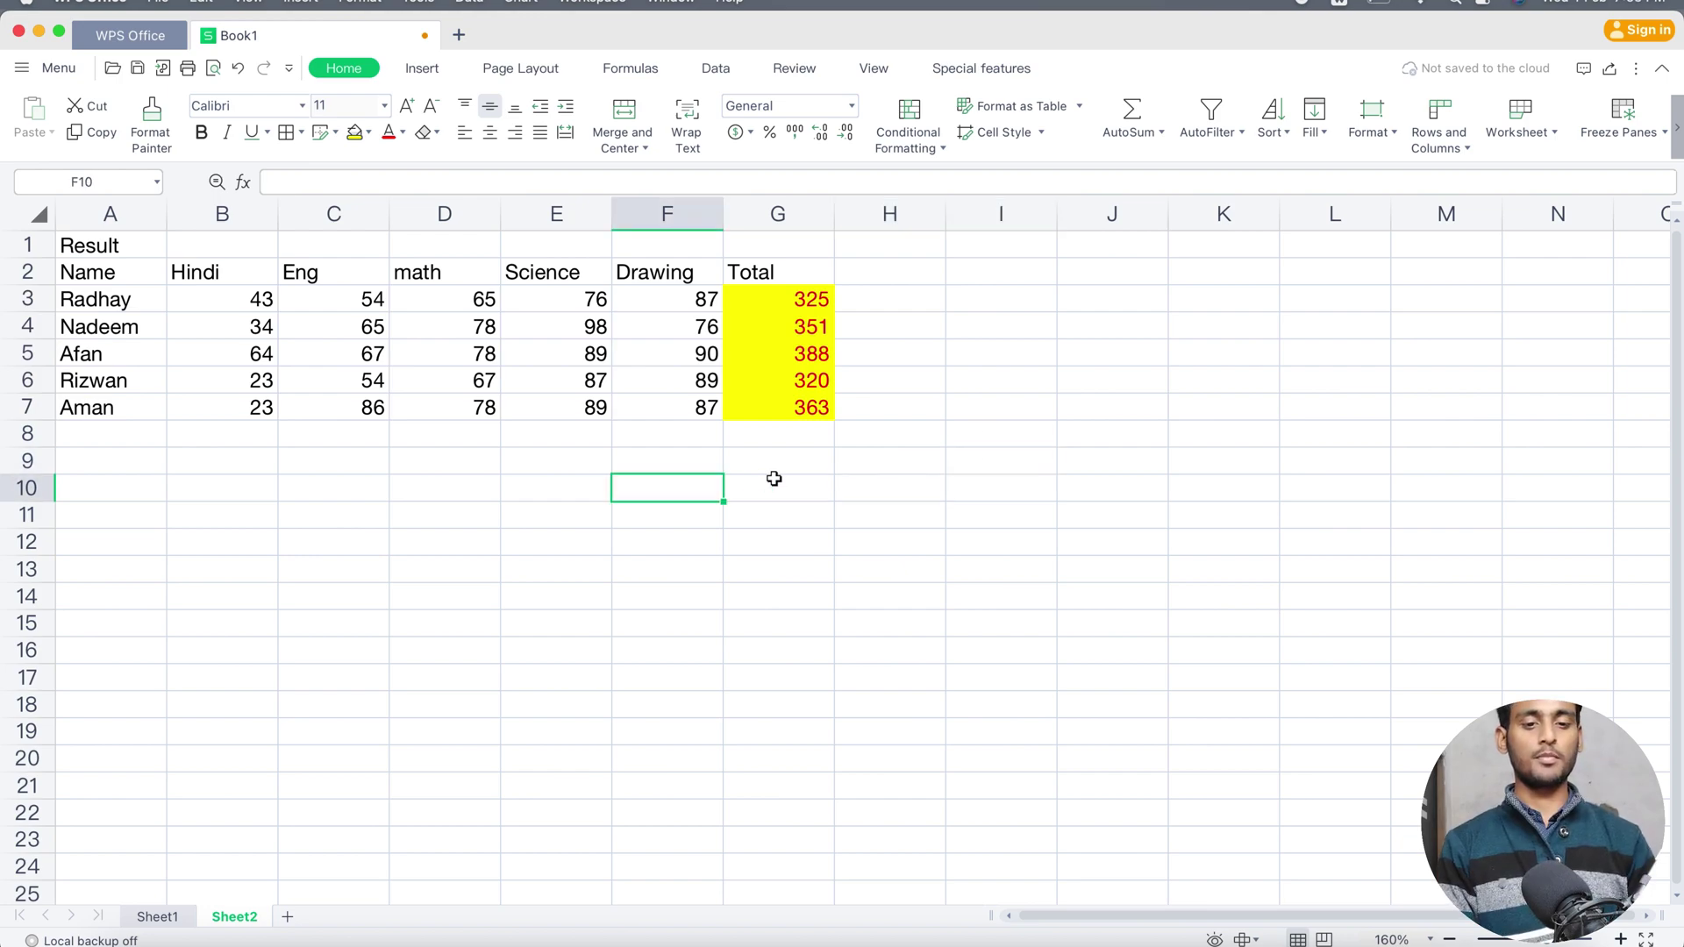
- Enter a first name in cell G10 and a second name in cell H10
click(806, 493)
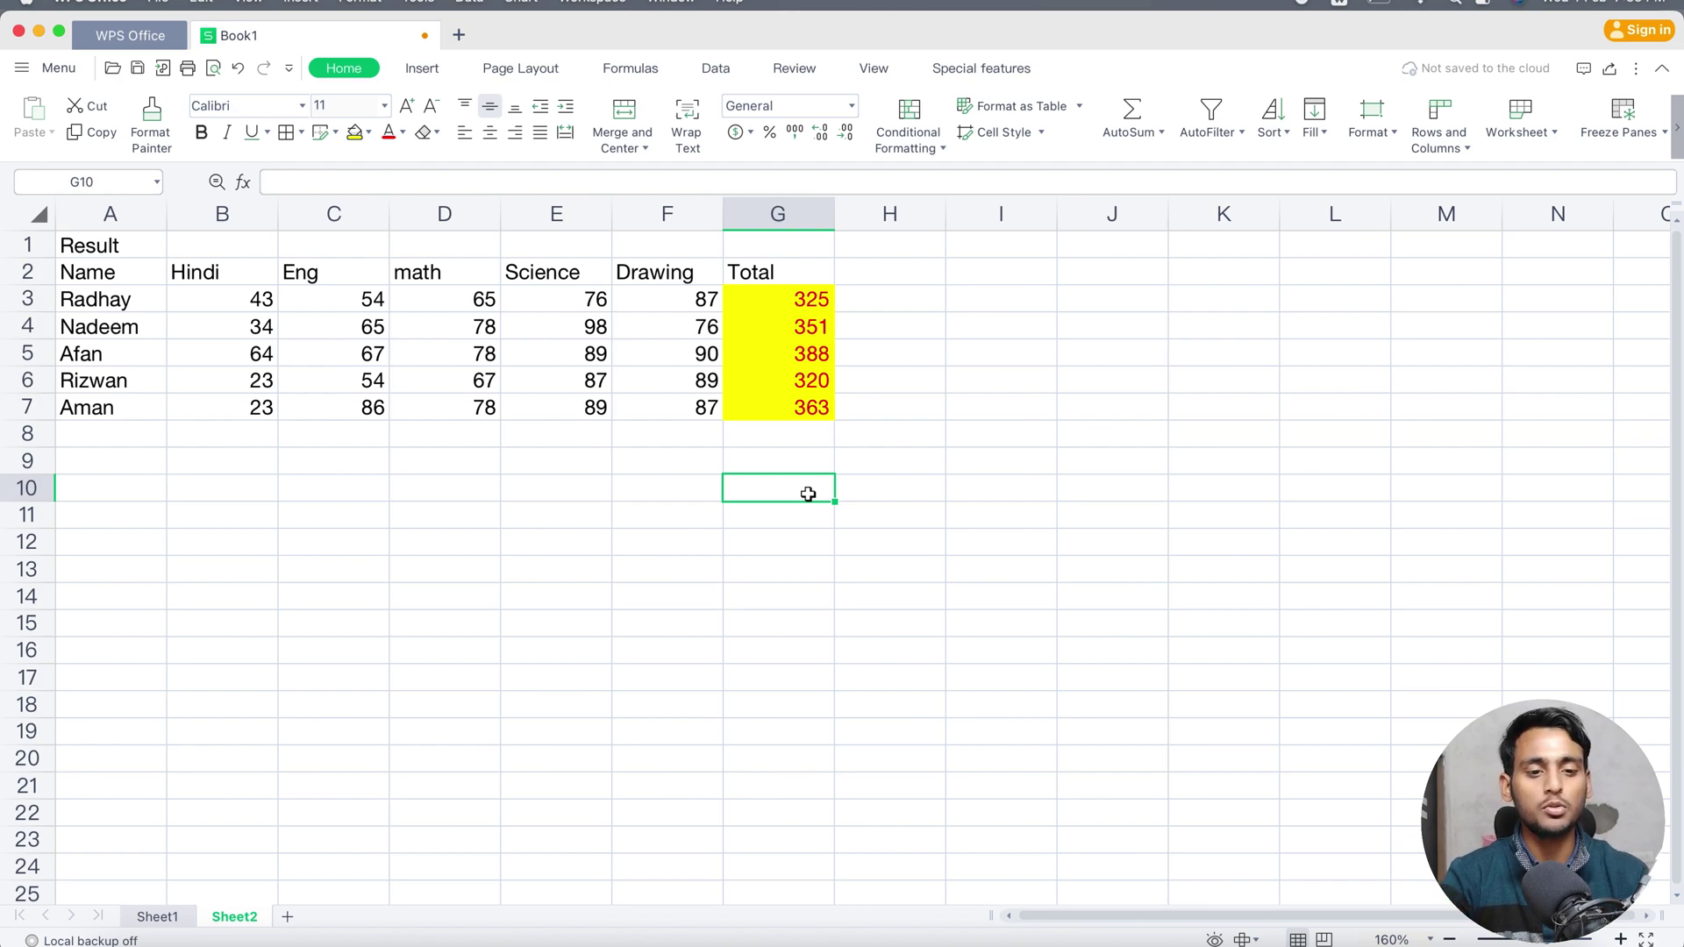
text(Aman)
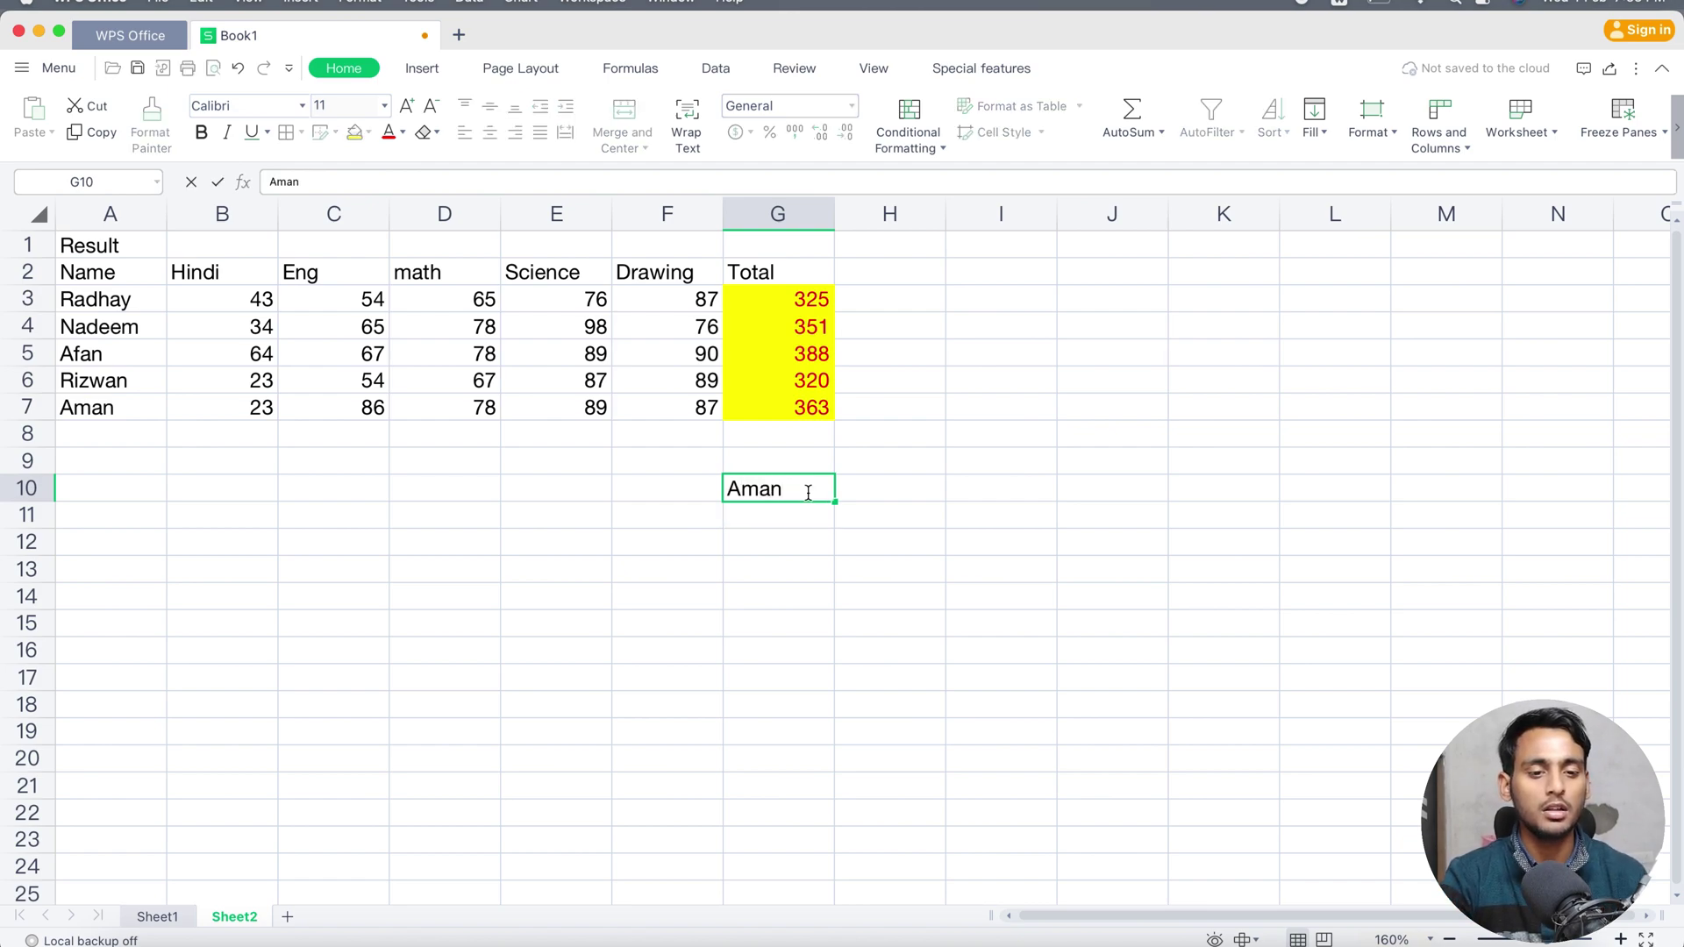
key(Tab)
text(Mohd)
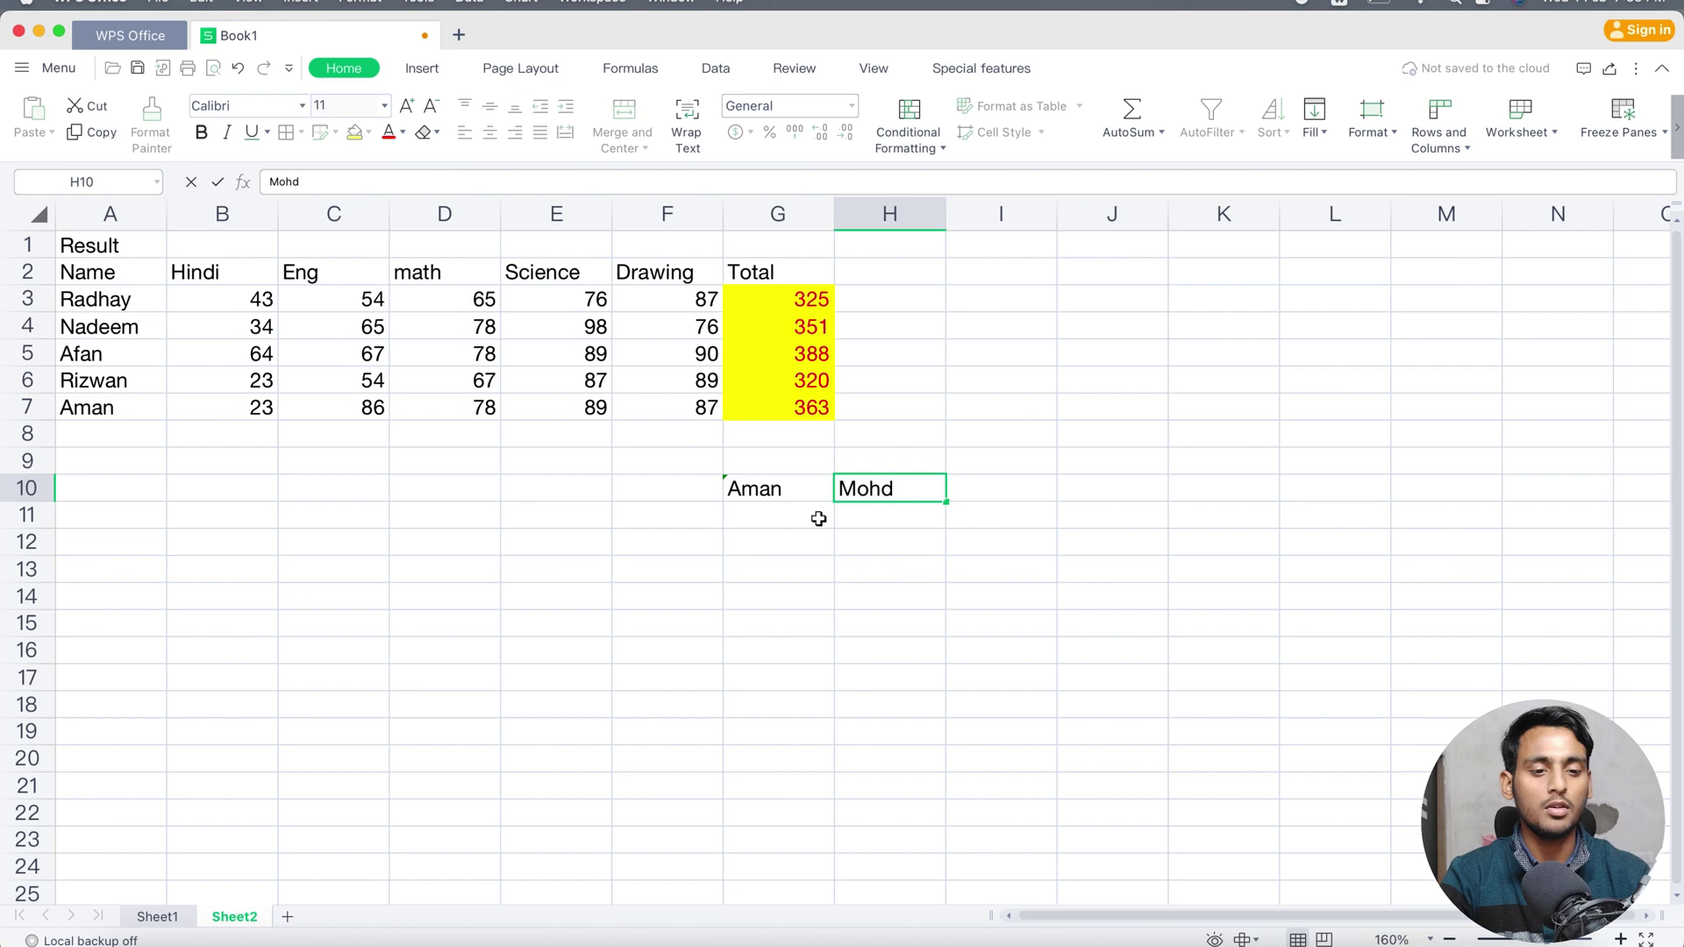
key(Return)
- Join the two names in cell H11 with the formula =concat(g10:h10) and inspect the resulting cell
text(=)
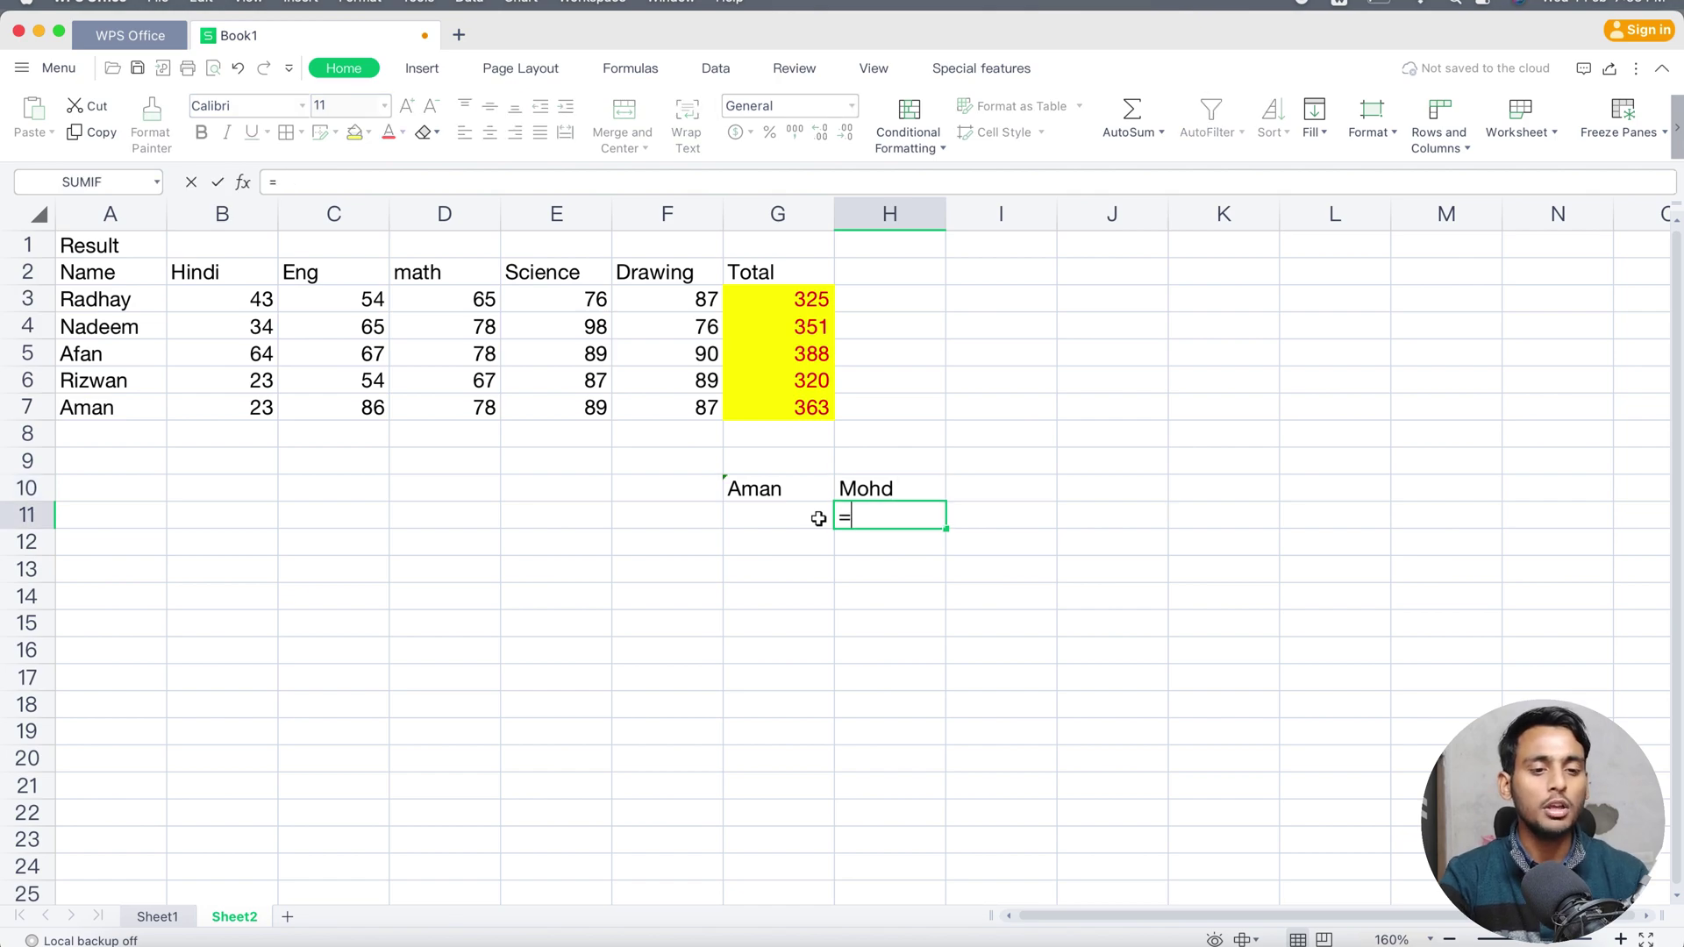
text(concat)
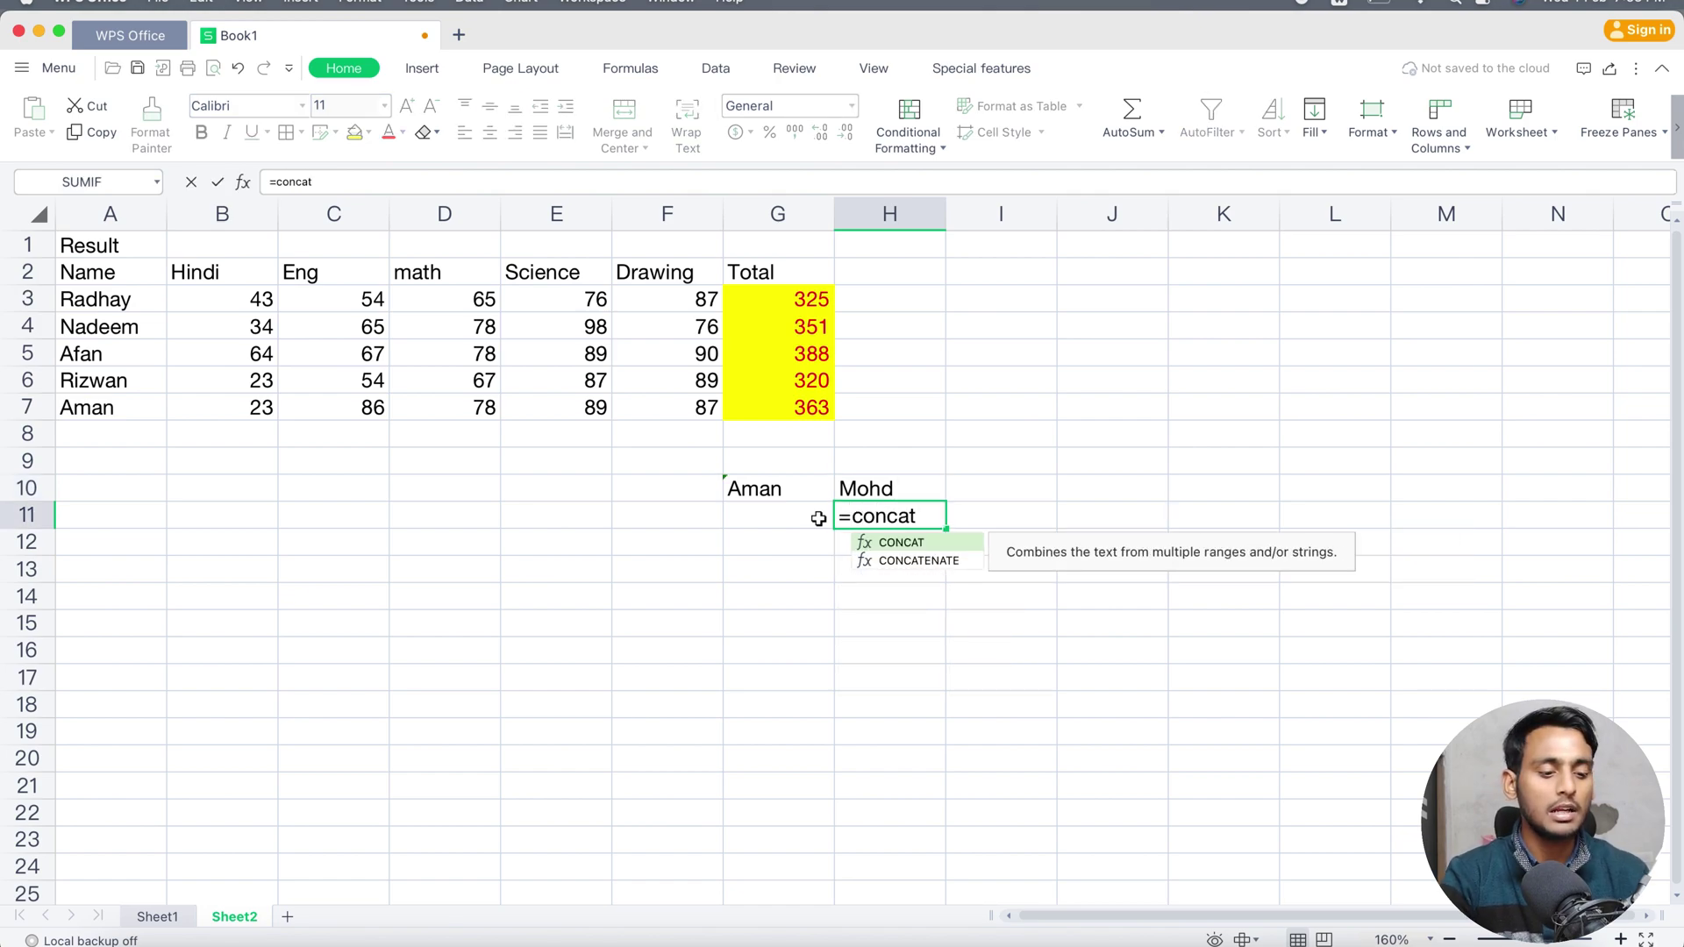
text(()
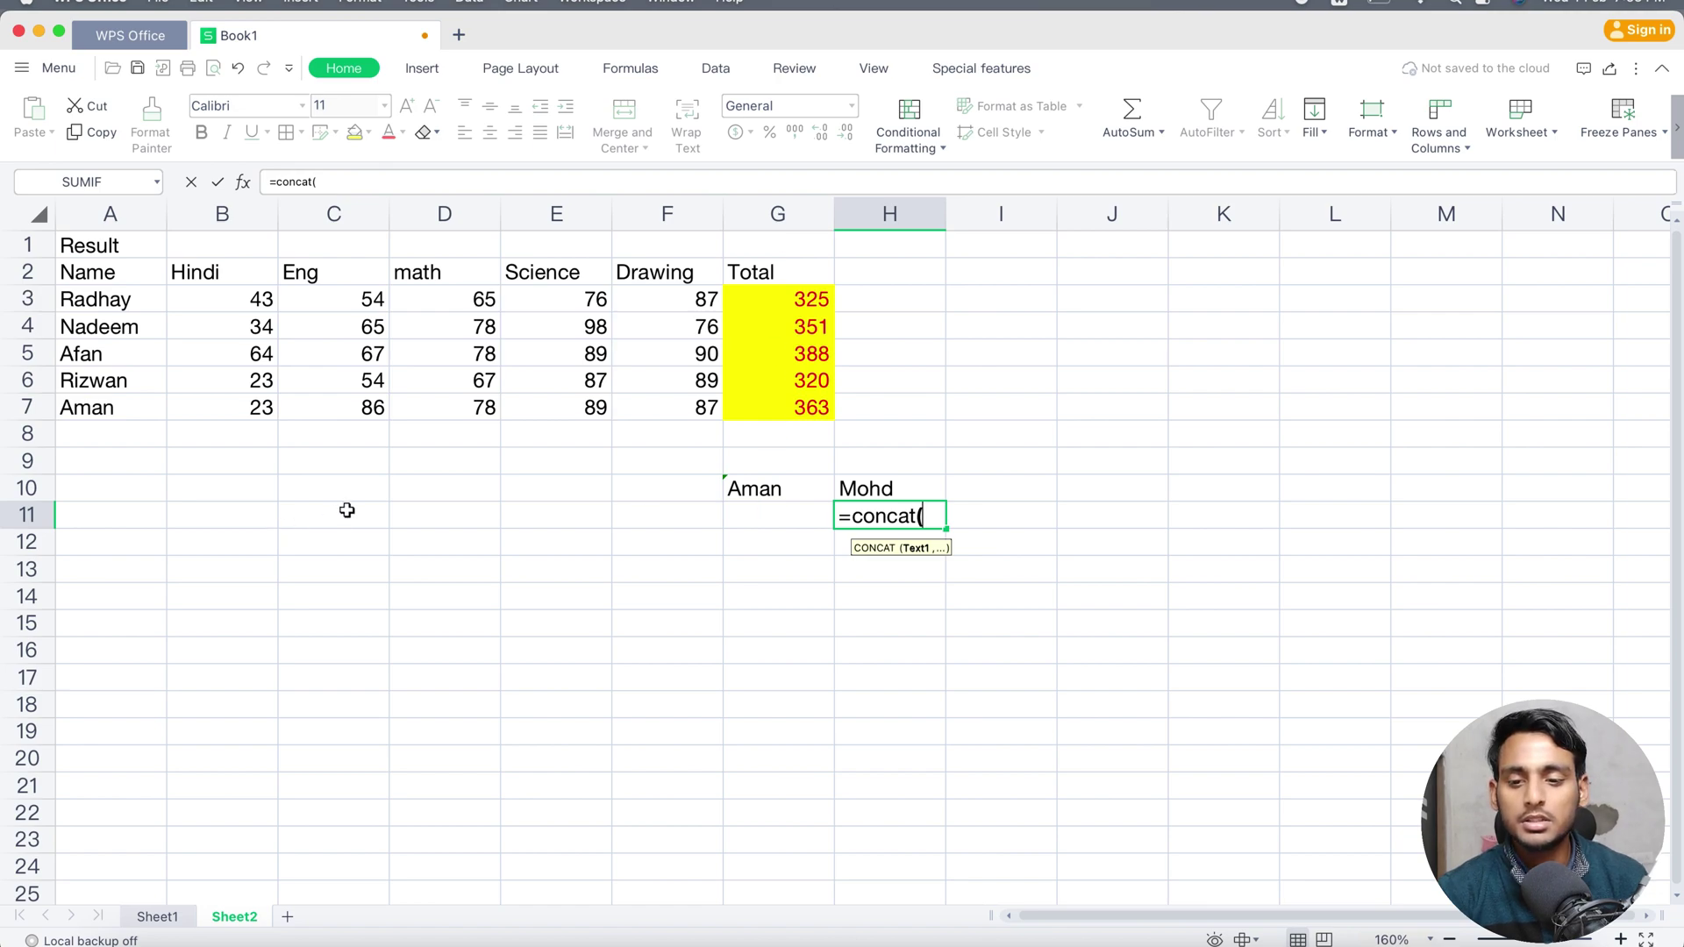
text(g)
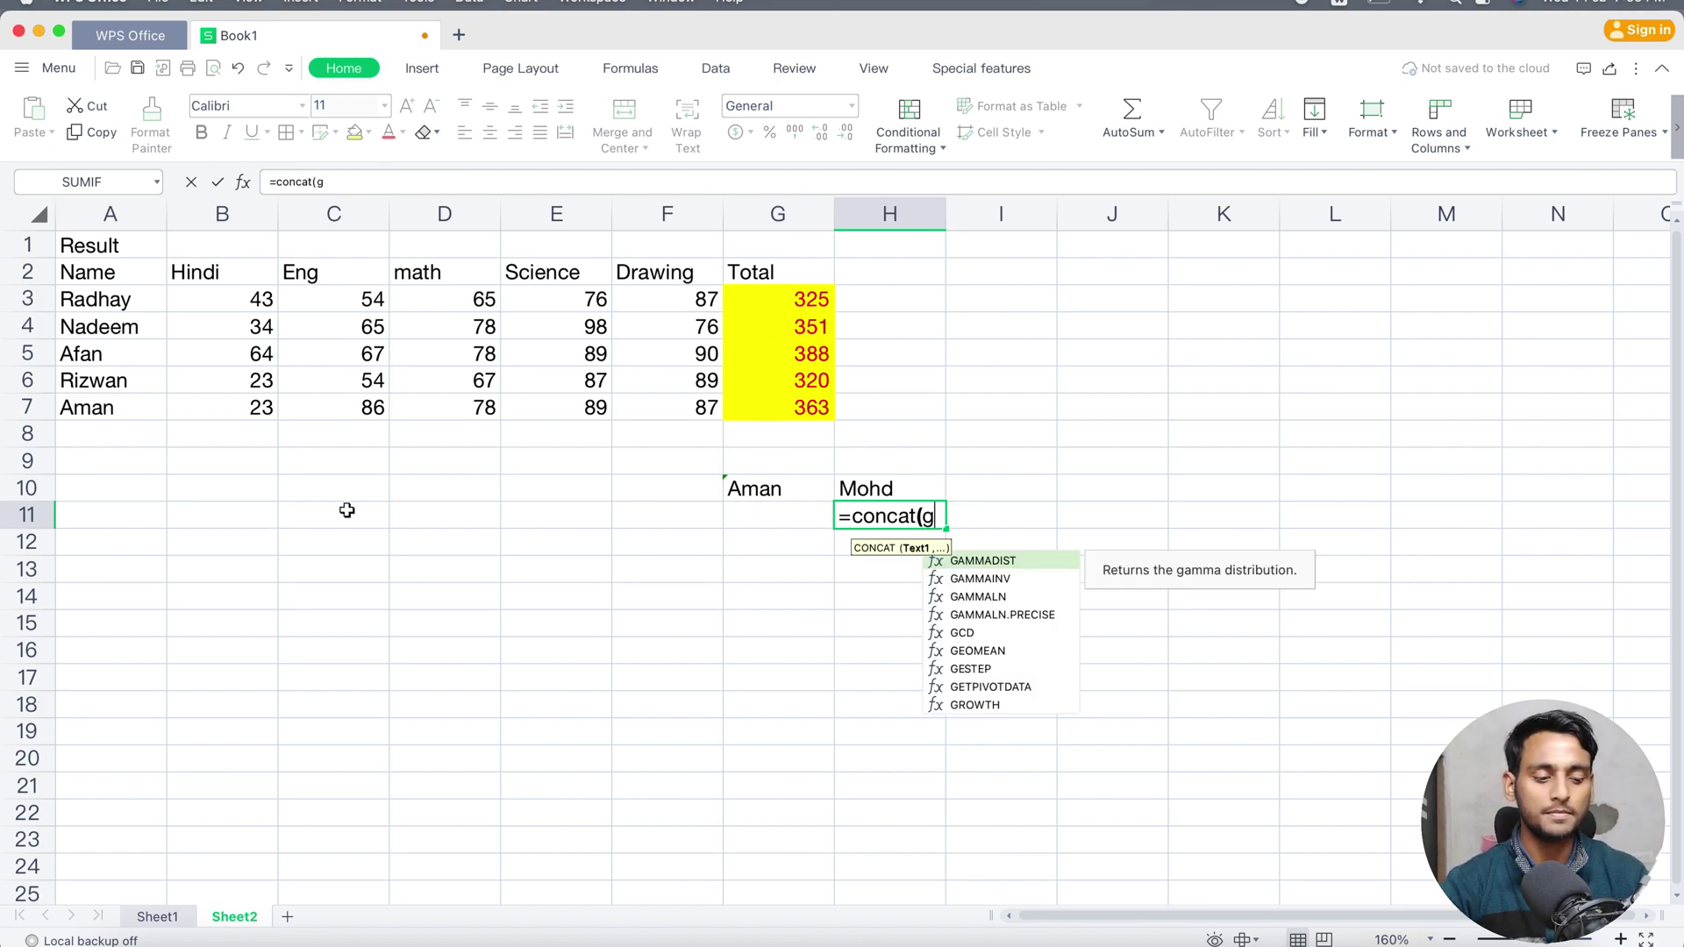
text(10)
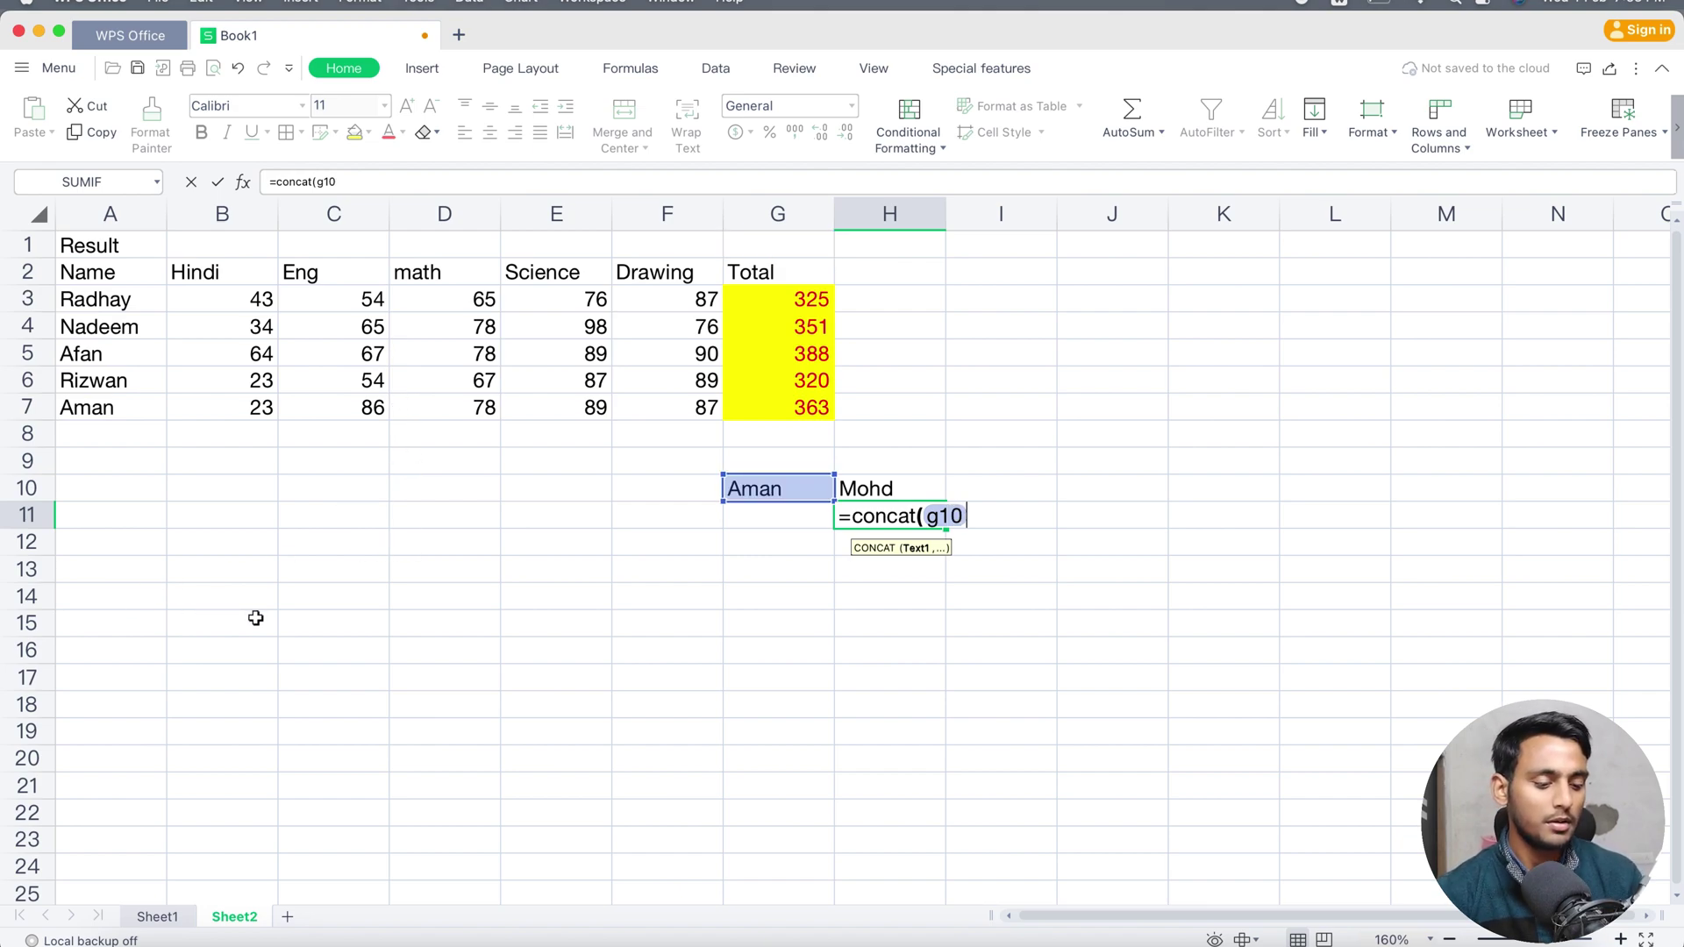
text(:)
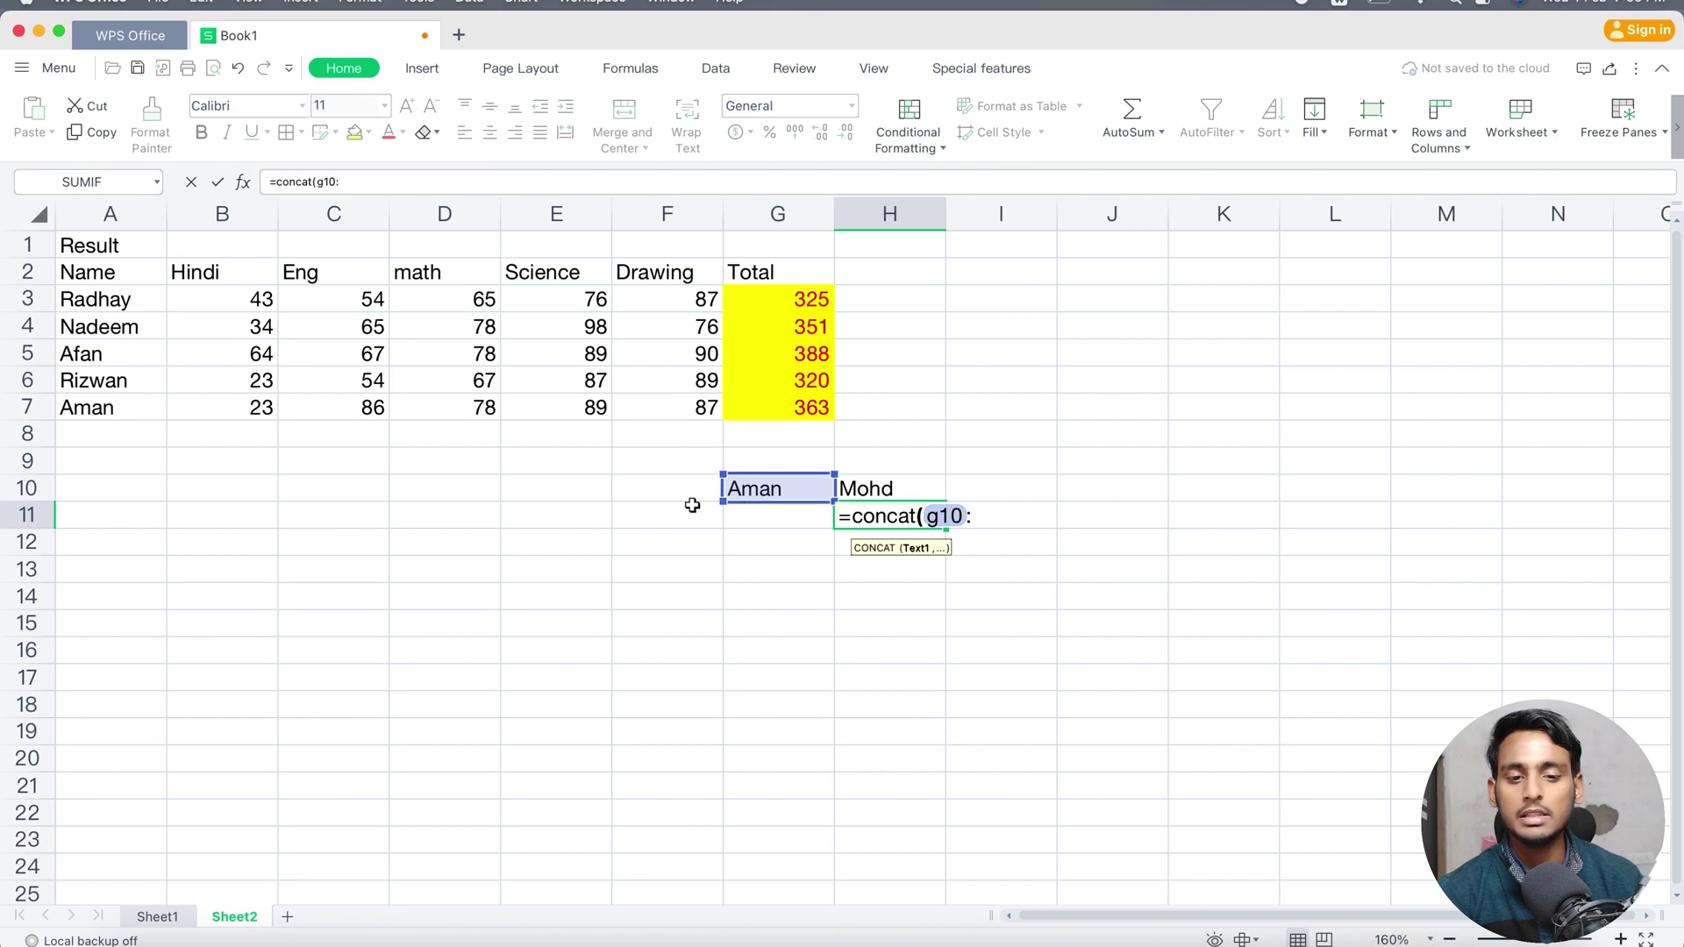
text(h)
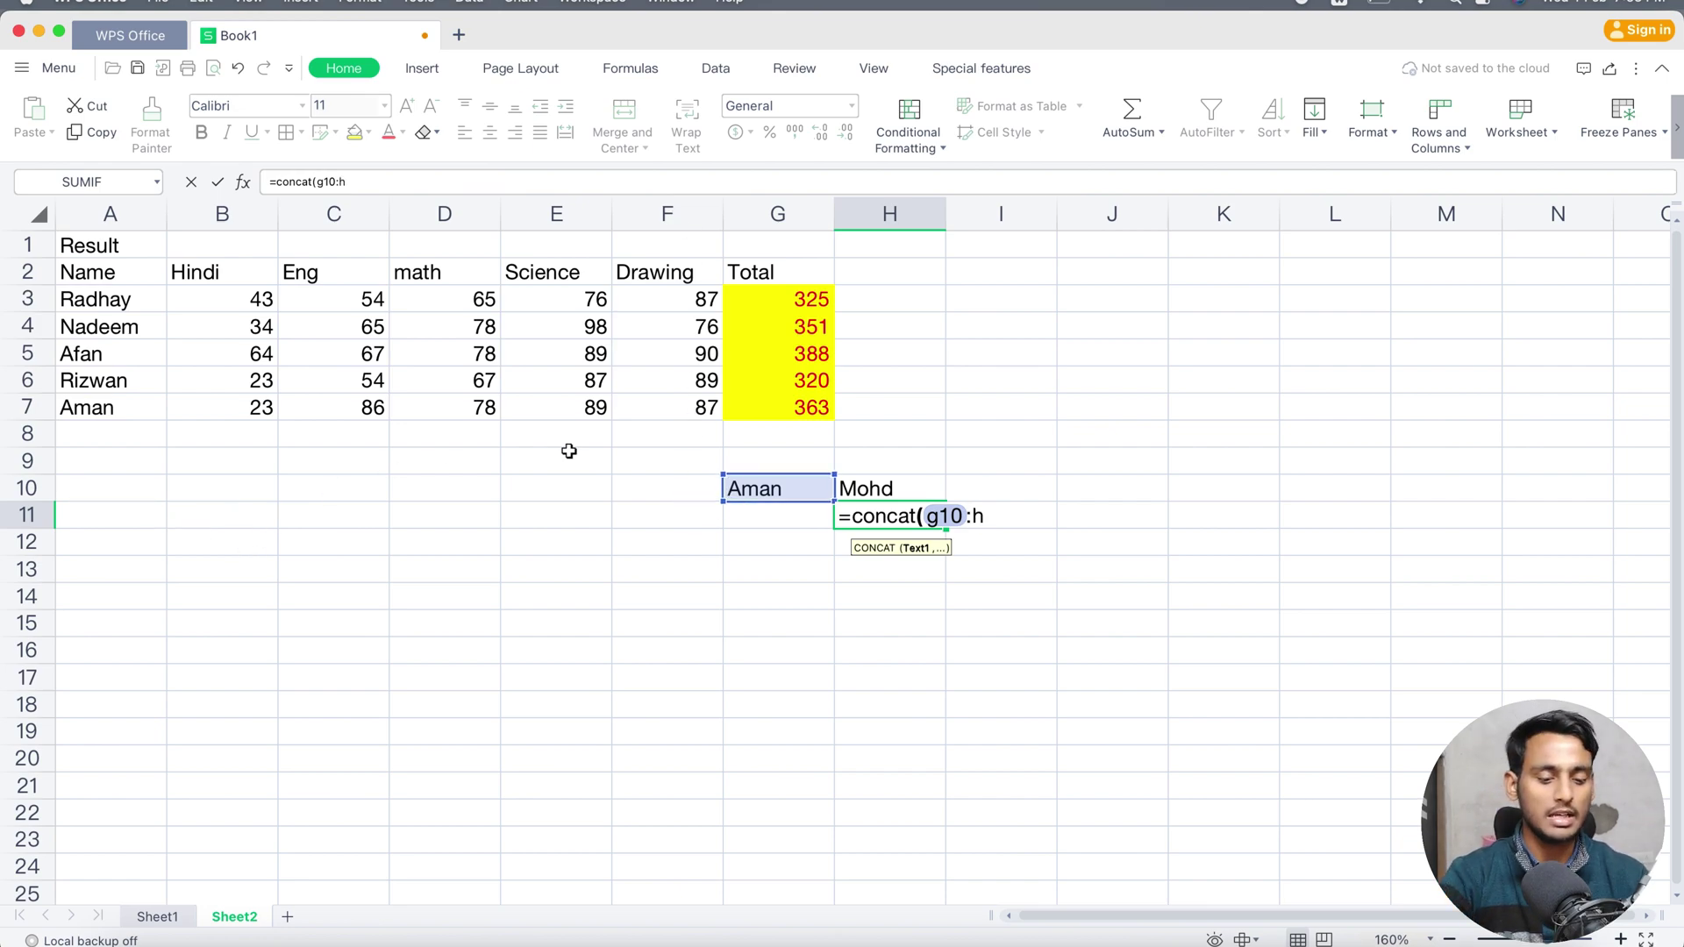
text(10)
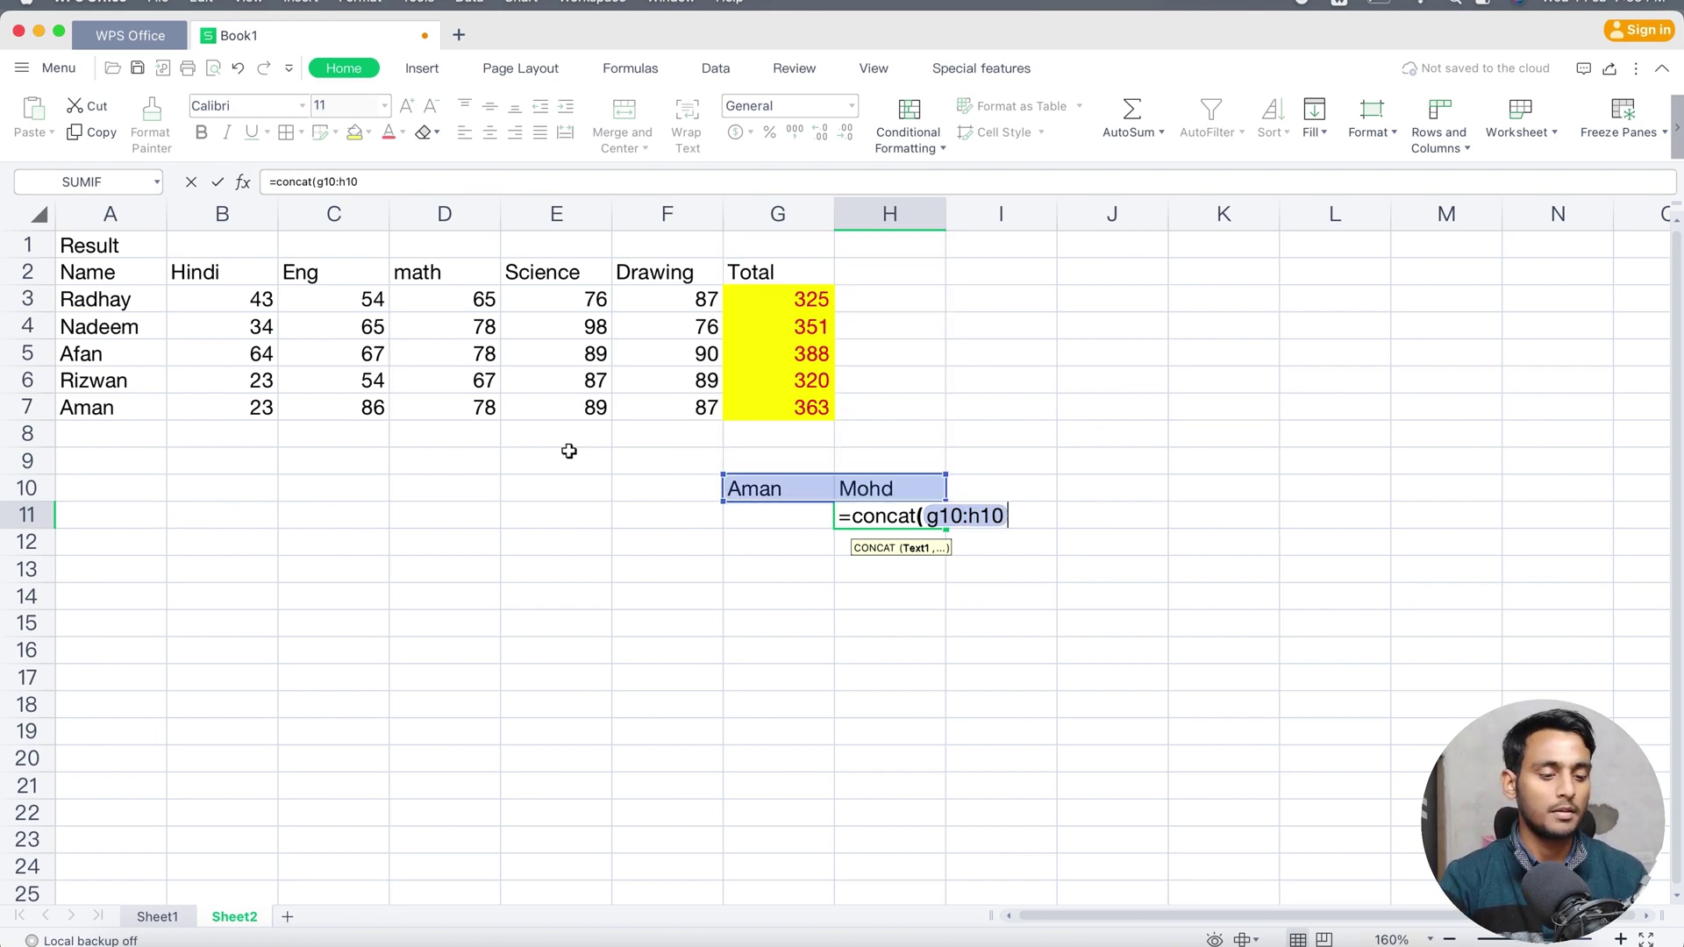
text())
key(Return)
text(')
key(Escape)
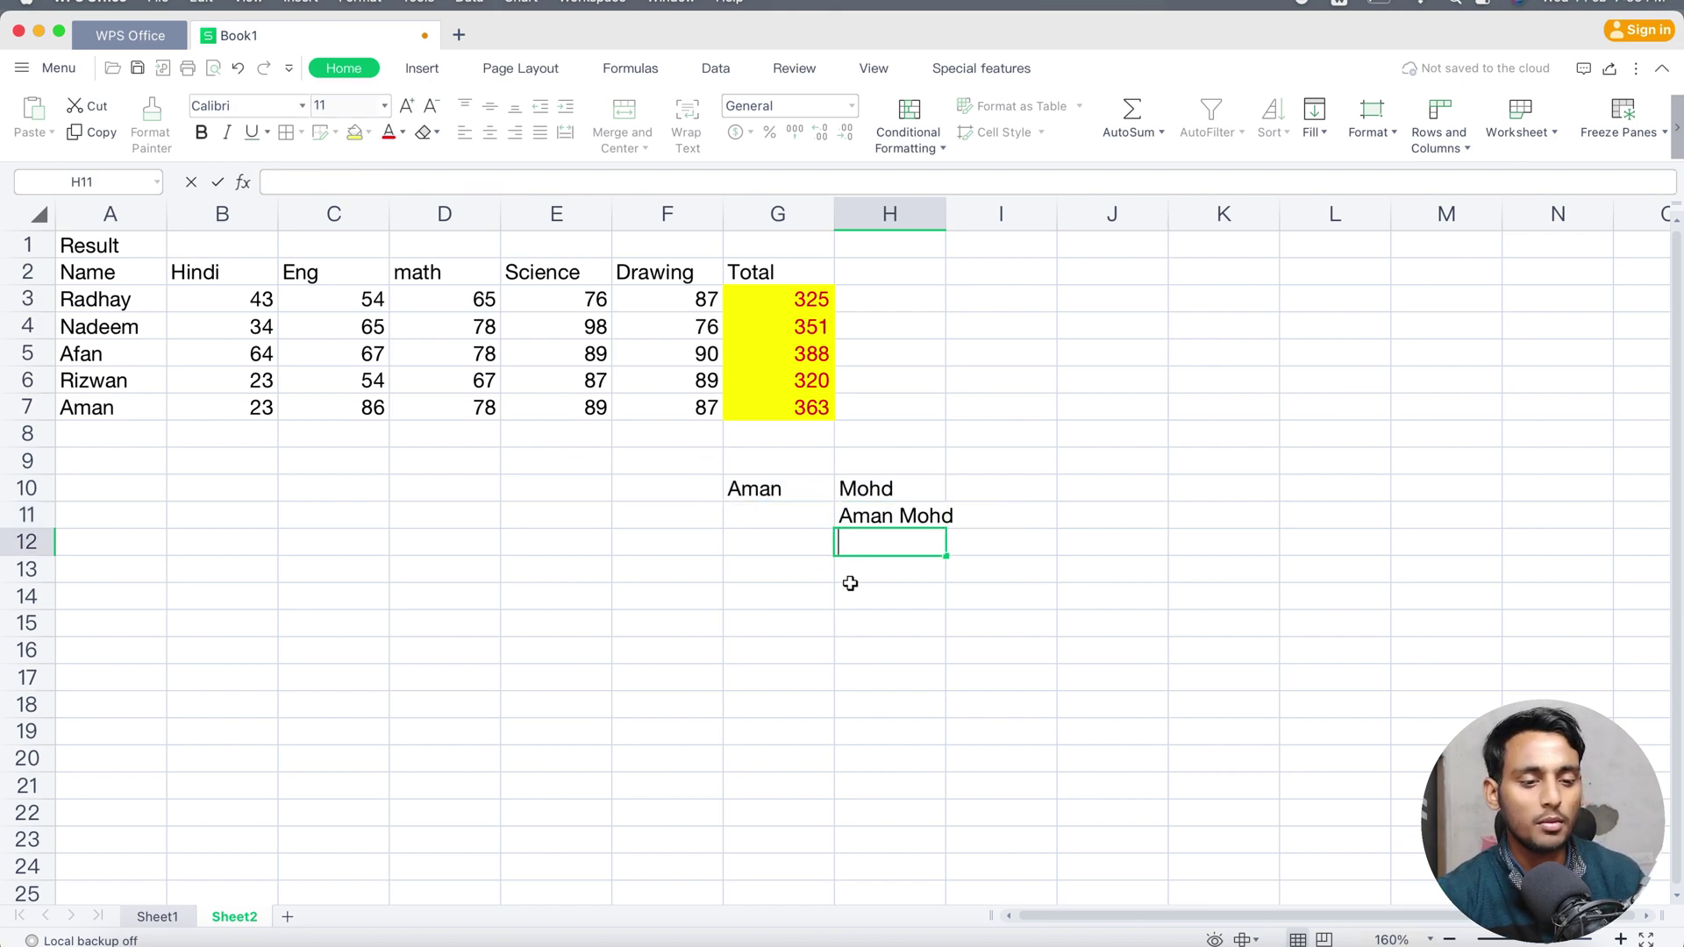
click(926, 518)
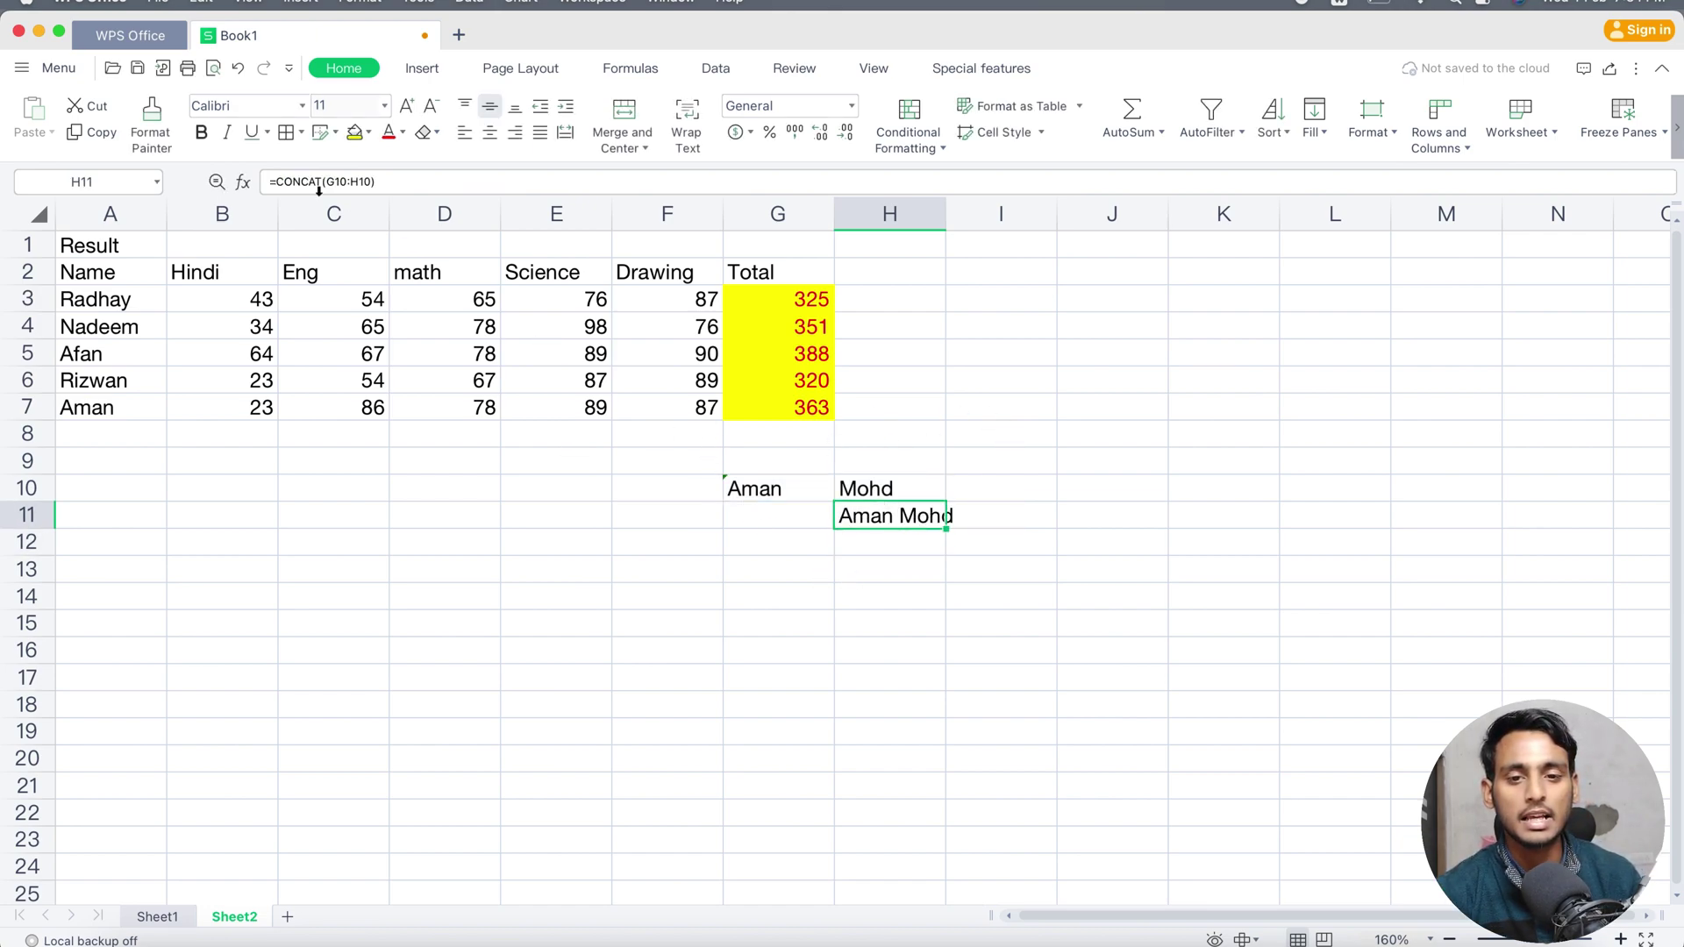
- Replace the first name in cell G10 with a different student's name from the table
click(763, 487)
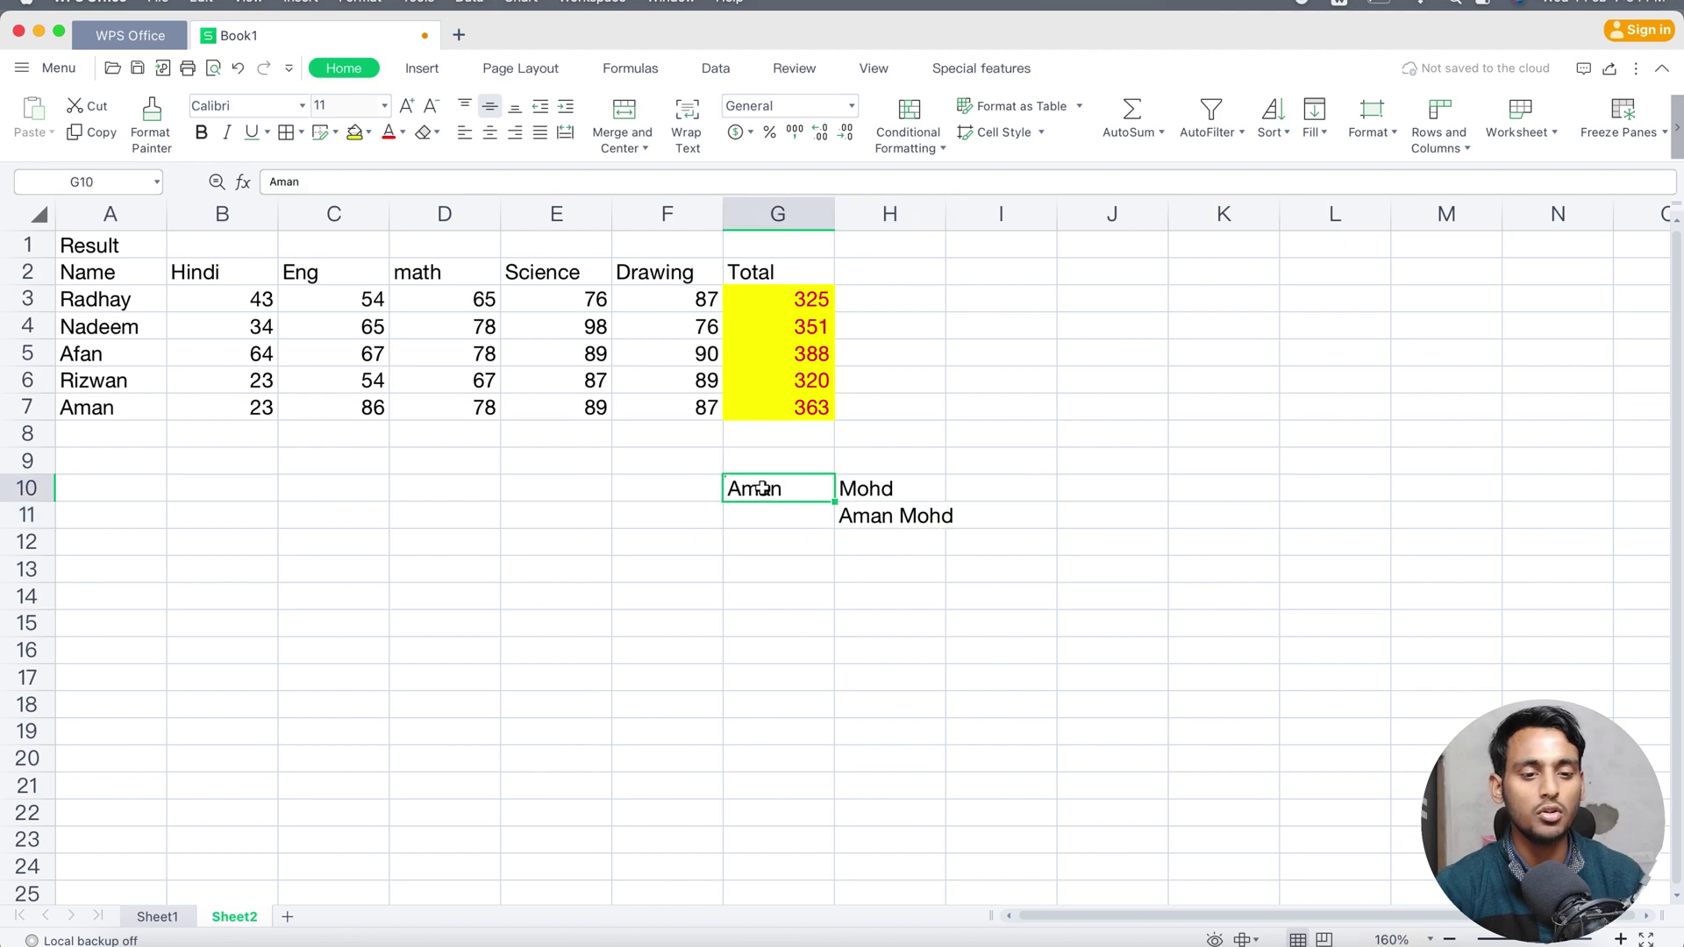
key(Delete)
text(Aman)
key(BackSpace)
key(BackSpace)
key(BackSpace)
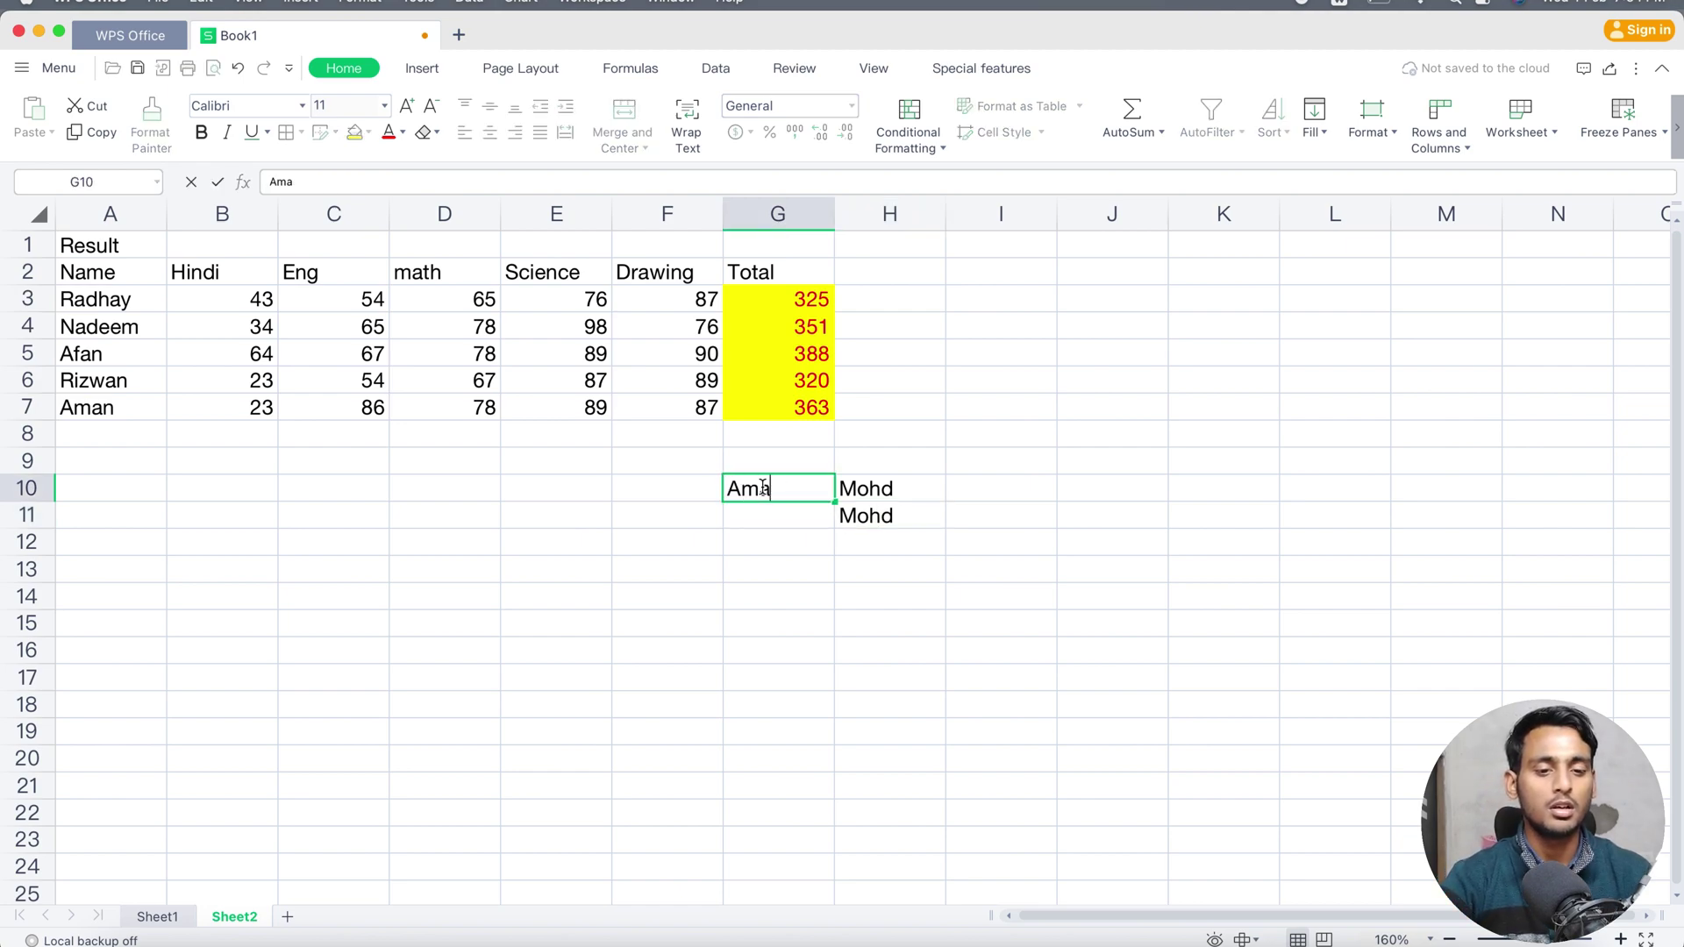
text(fan)
key(Return)
key(Up)
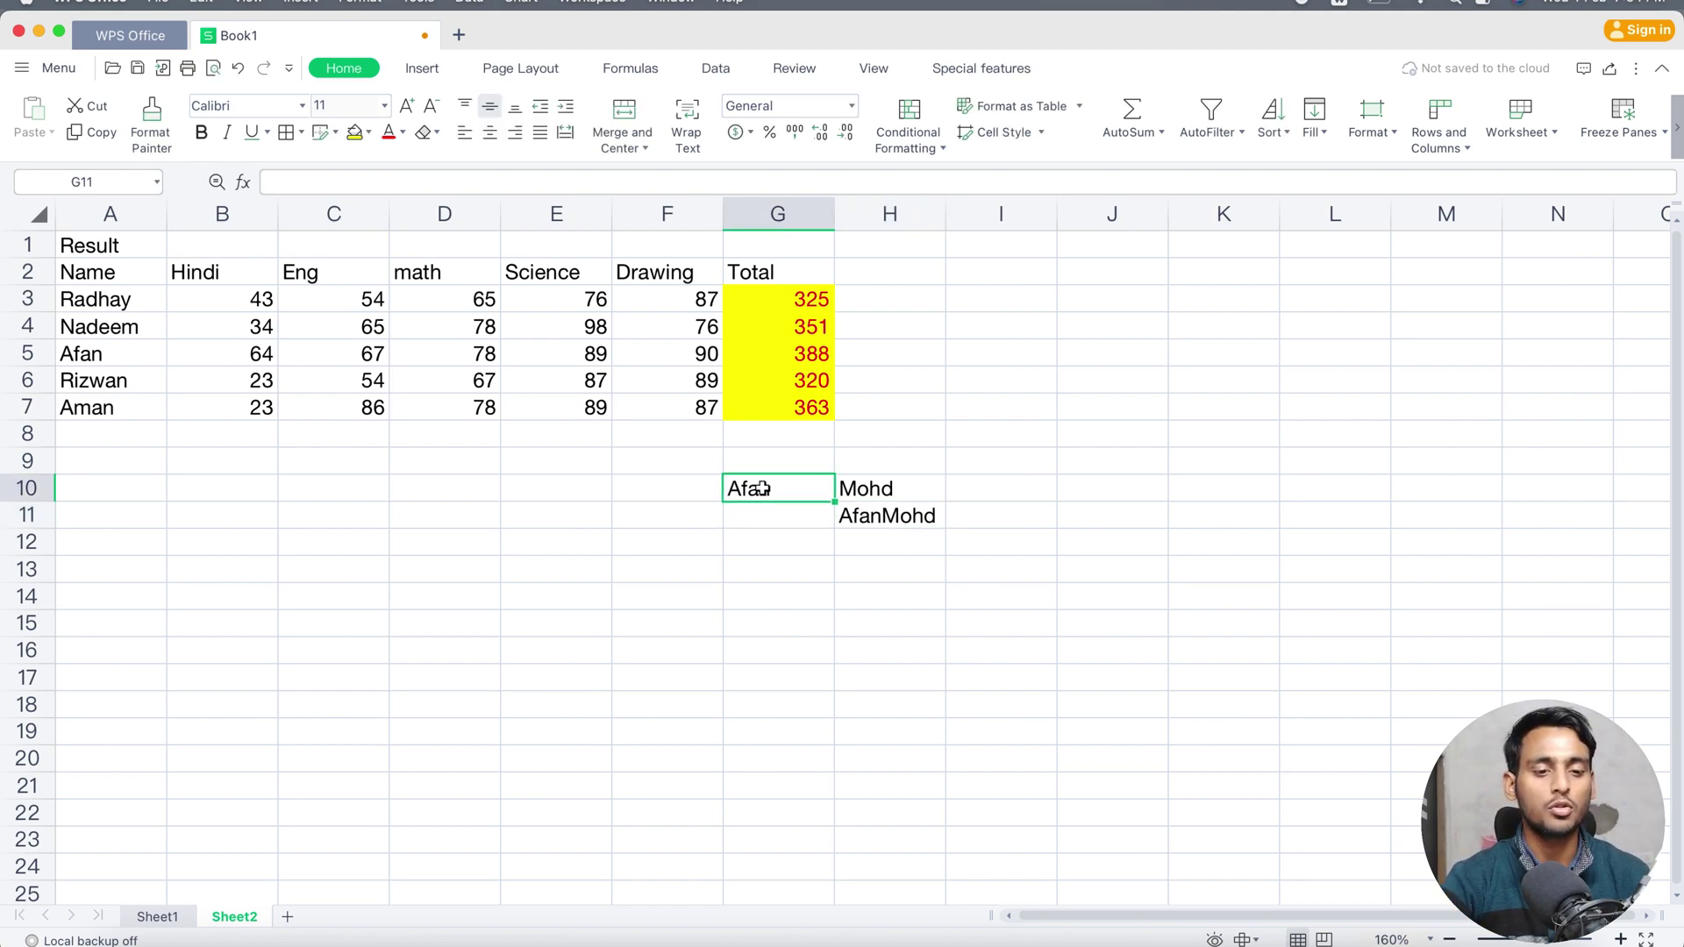
- Replace the second name in cell H10 with the suggested combined name
key(Right)
text(Afan)
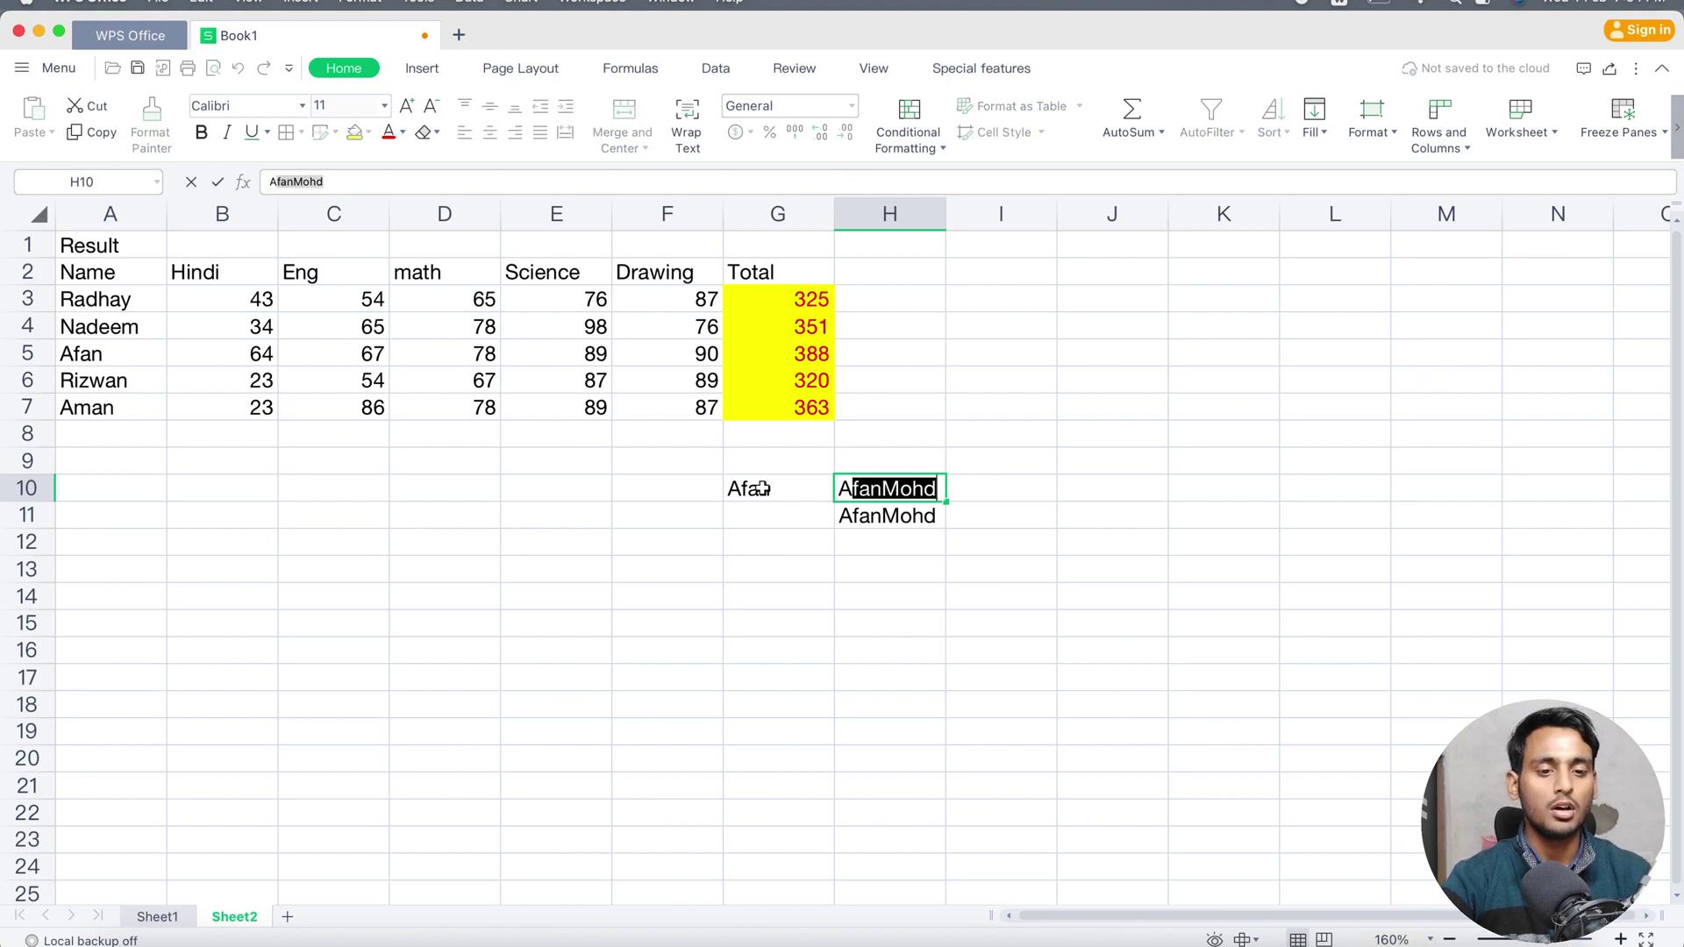
key(Return)
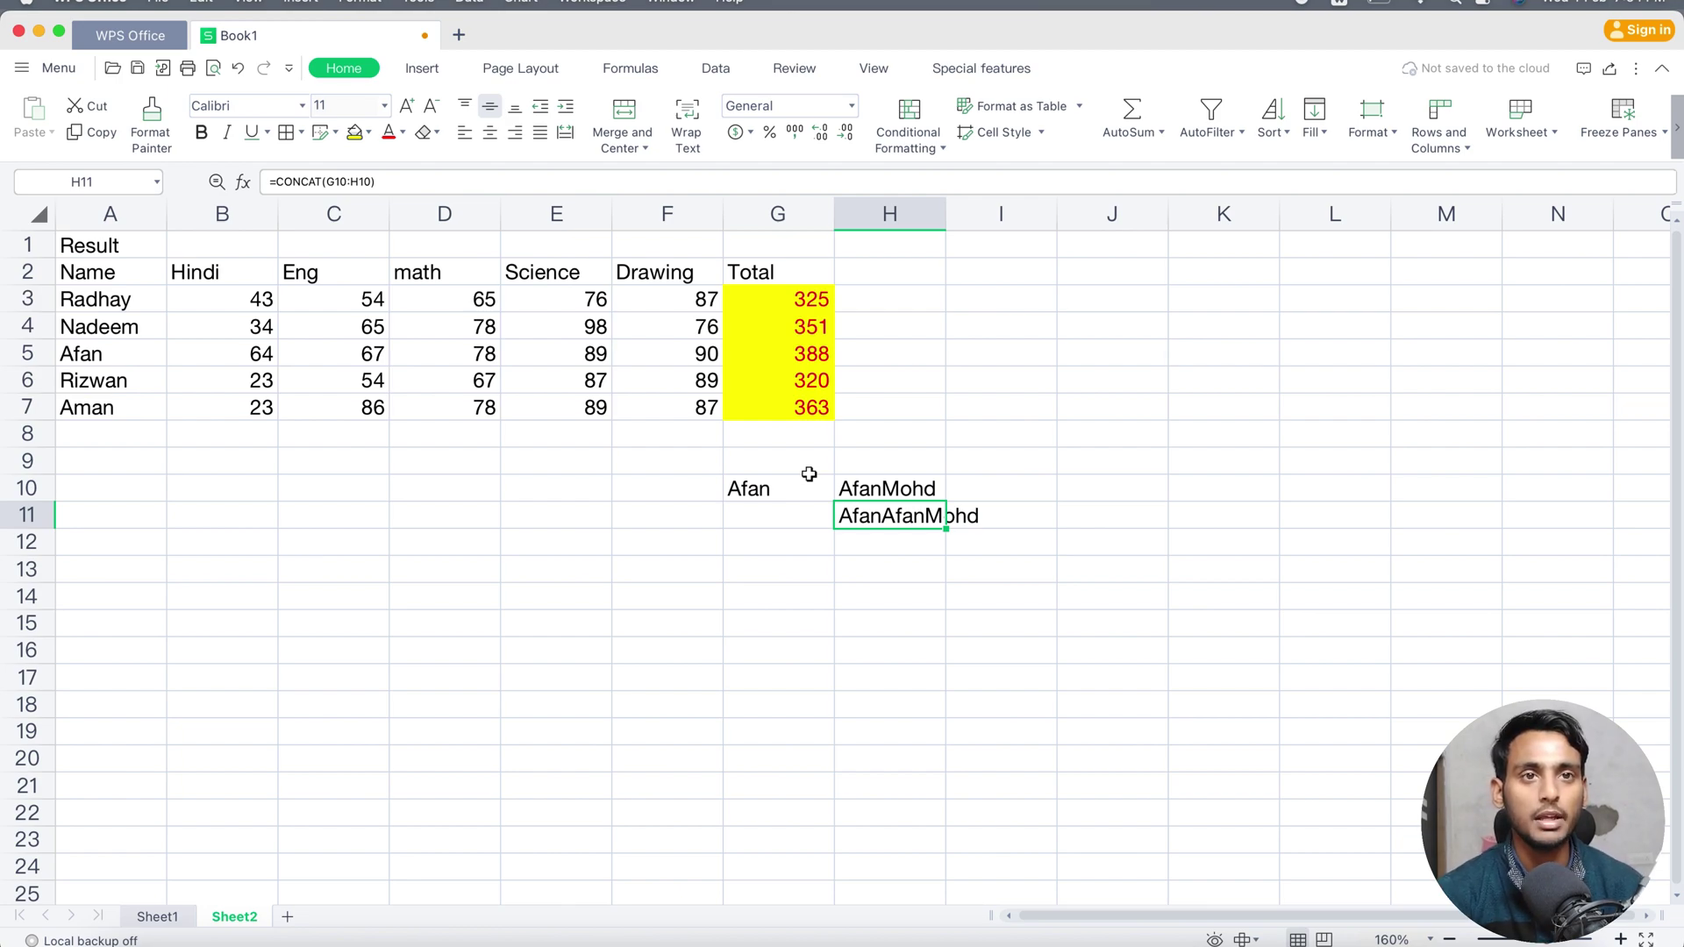
- Clear the CONCAT formula in cell H11 and the names in cells H10 and G10
key(Delete)
click(891, 473)
key(Delete)
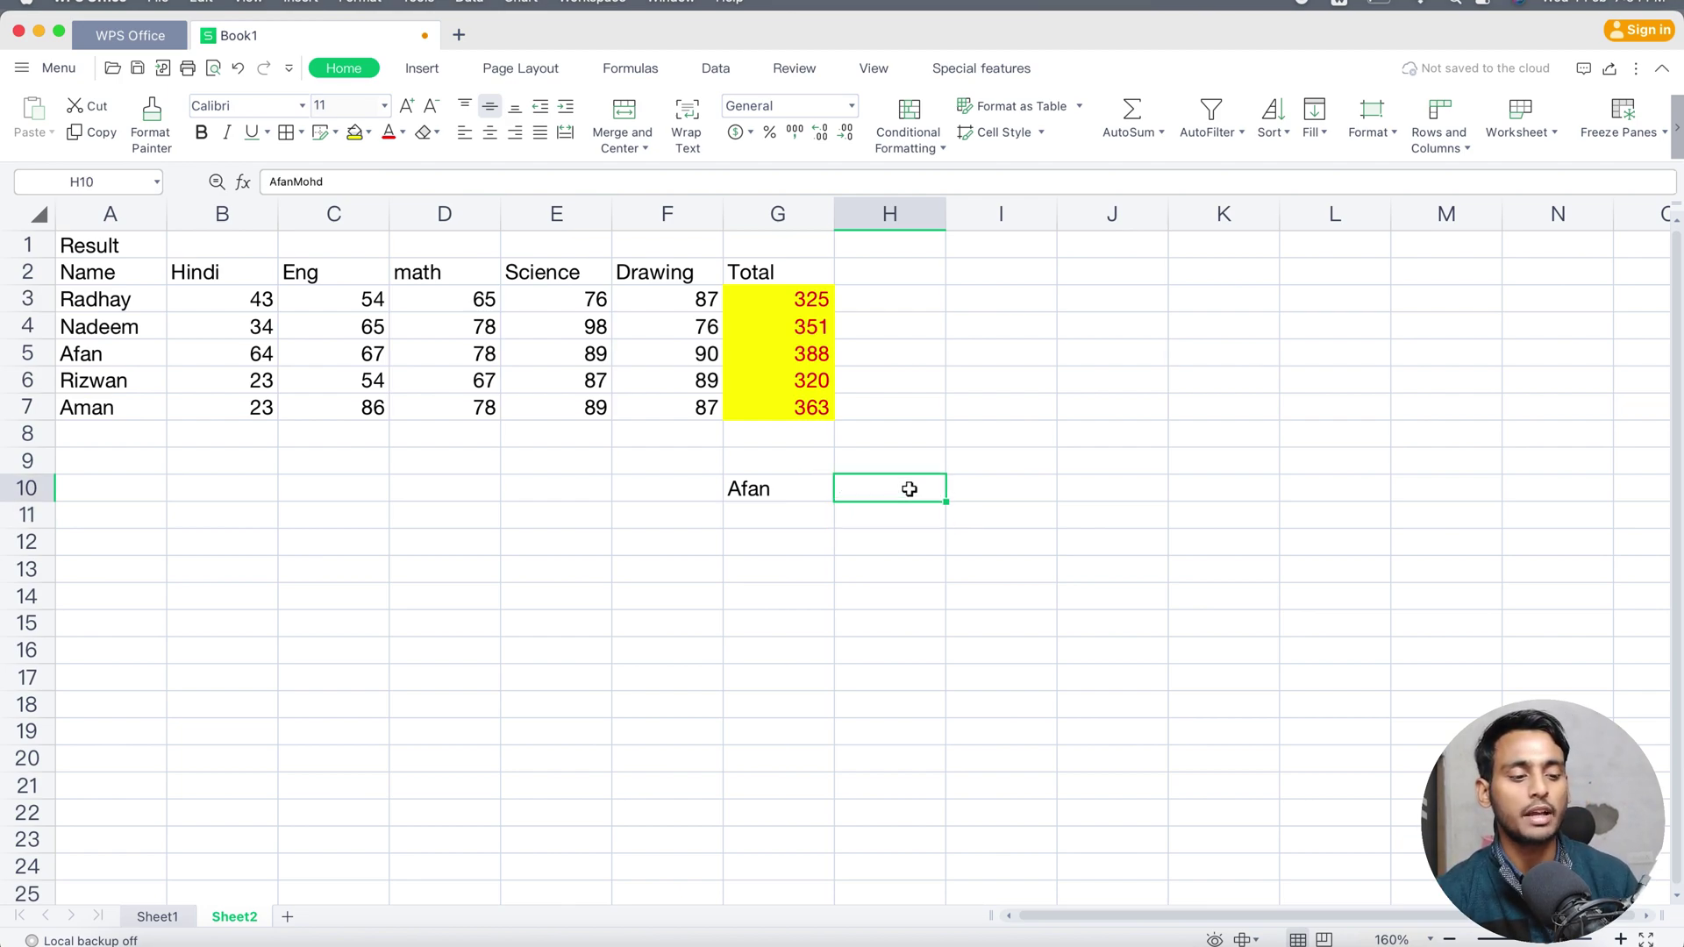
click(765, 491)
key(Delete)
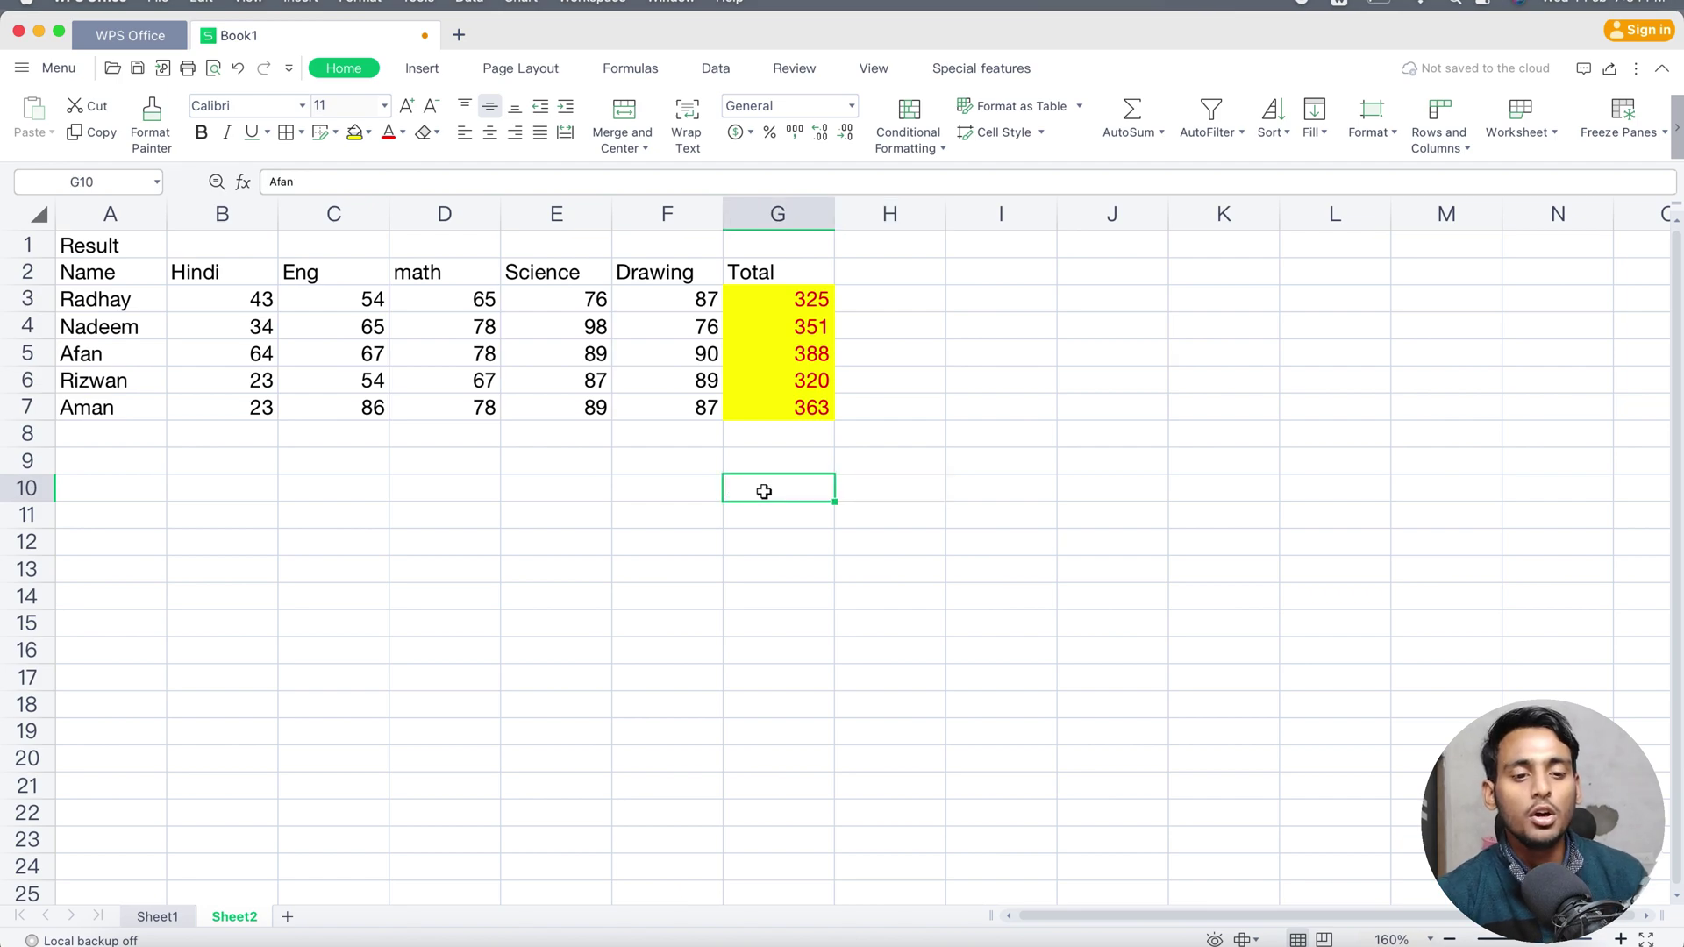
- Insert the current date in cell G10 with the formula =today()
text(=to)
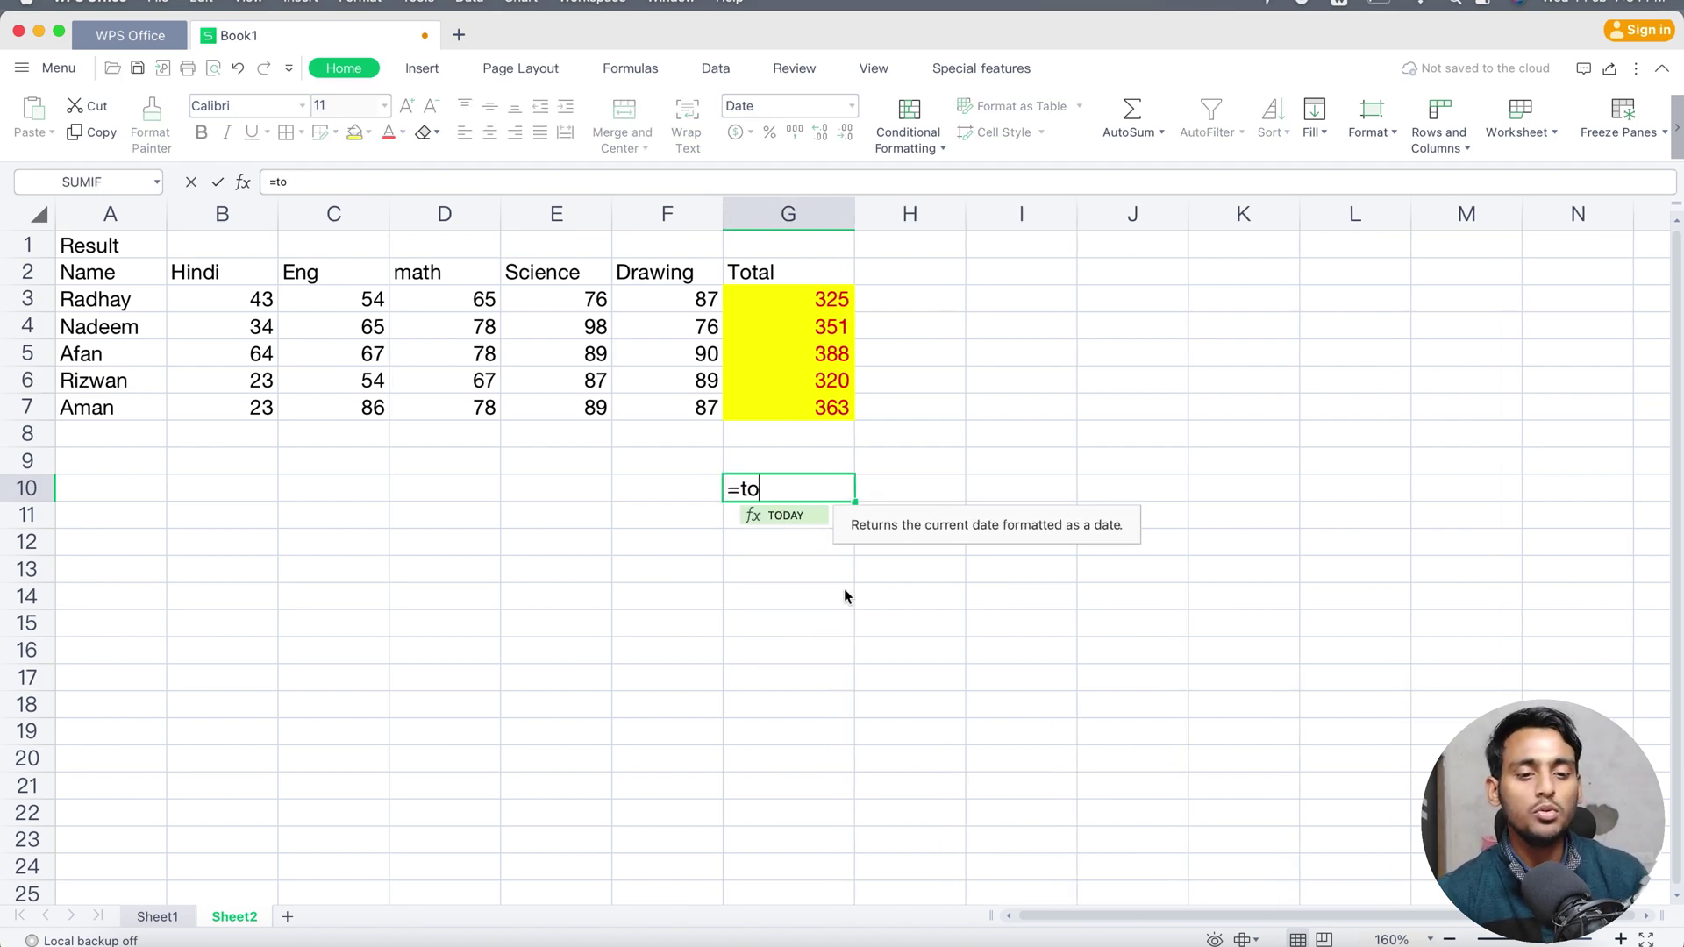
text(day())
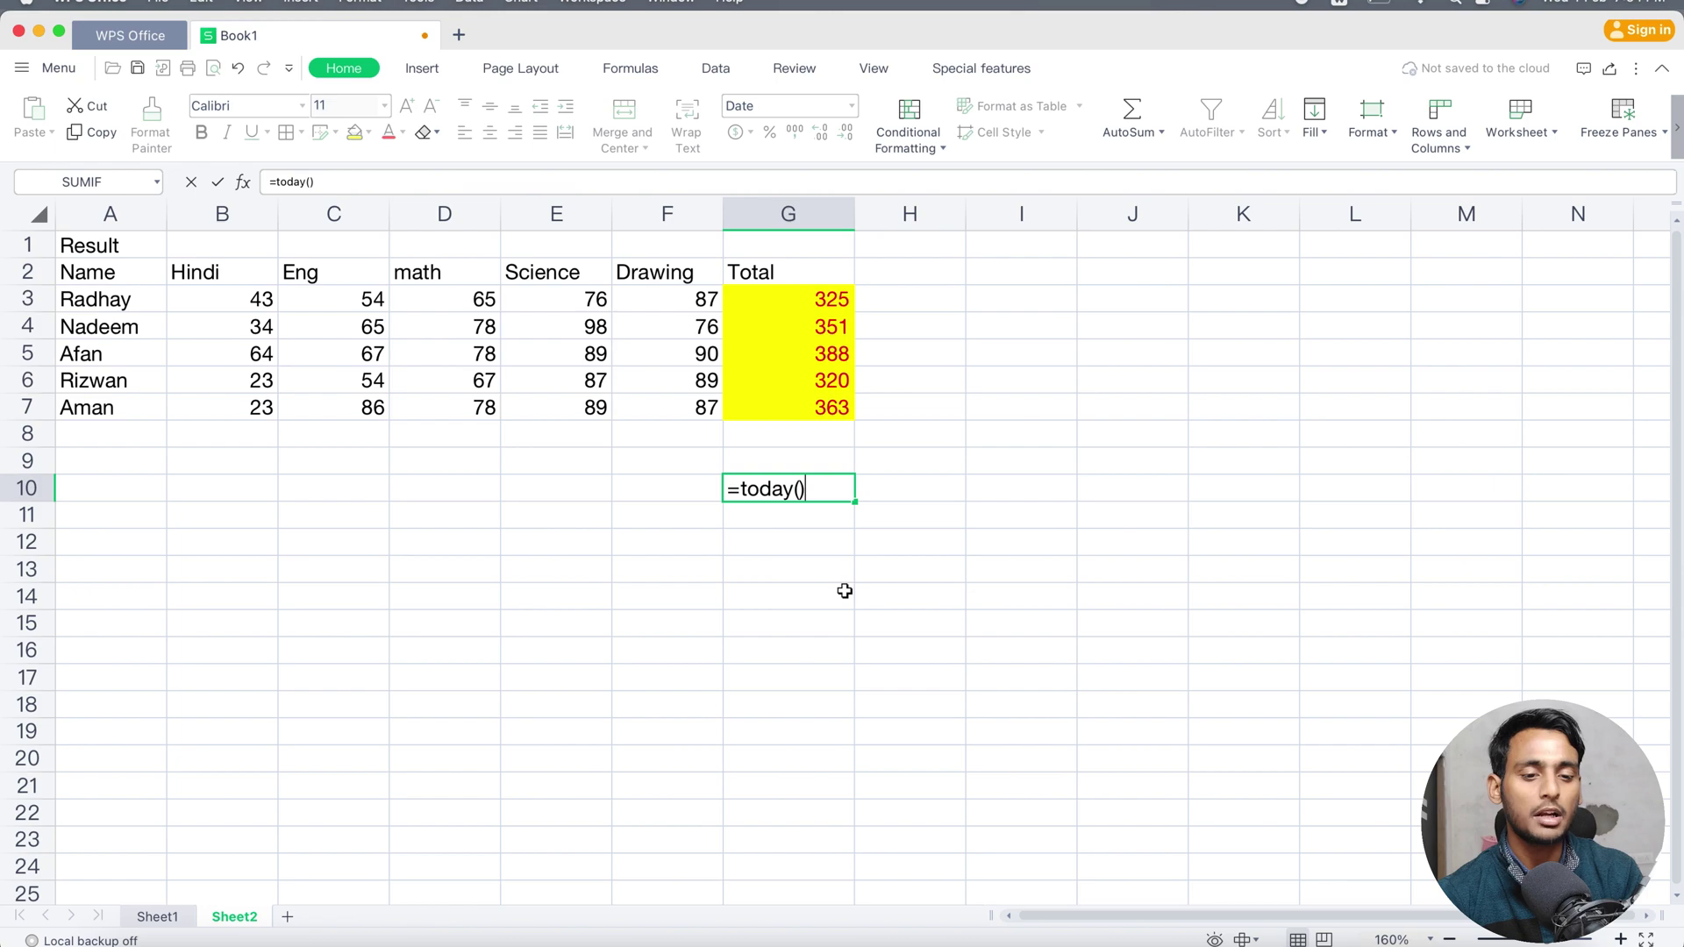
key(Return)
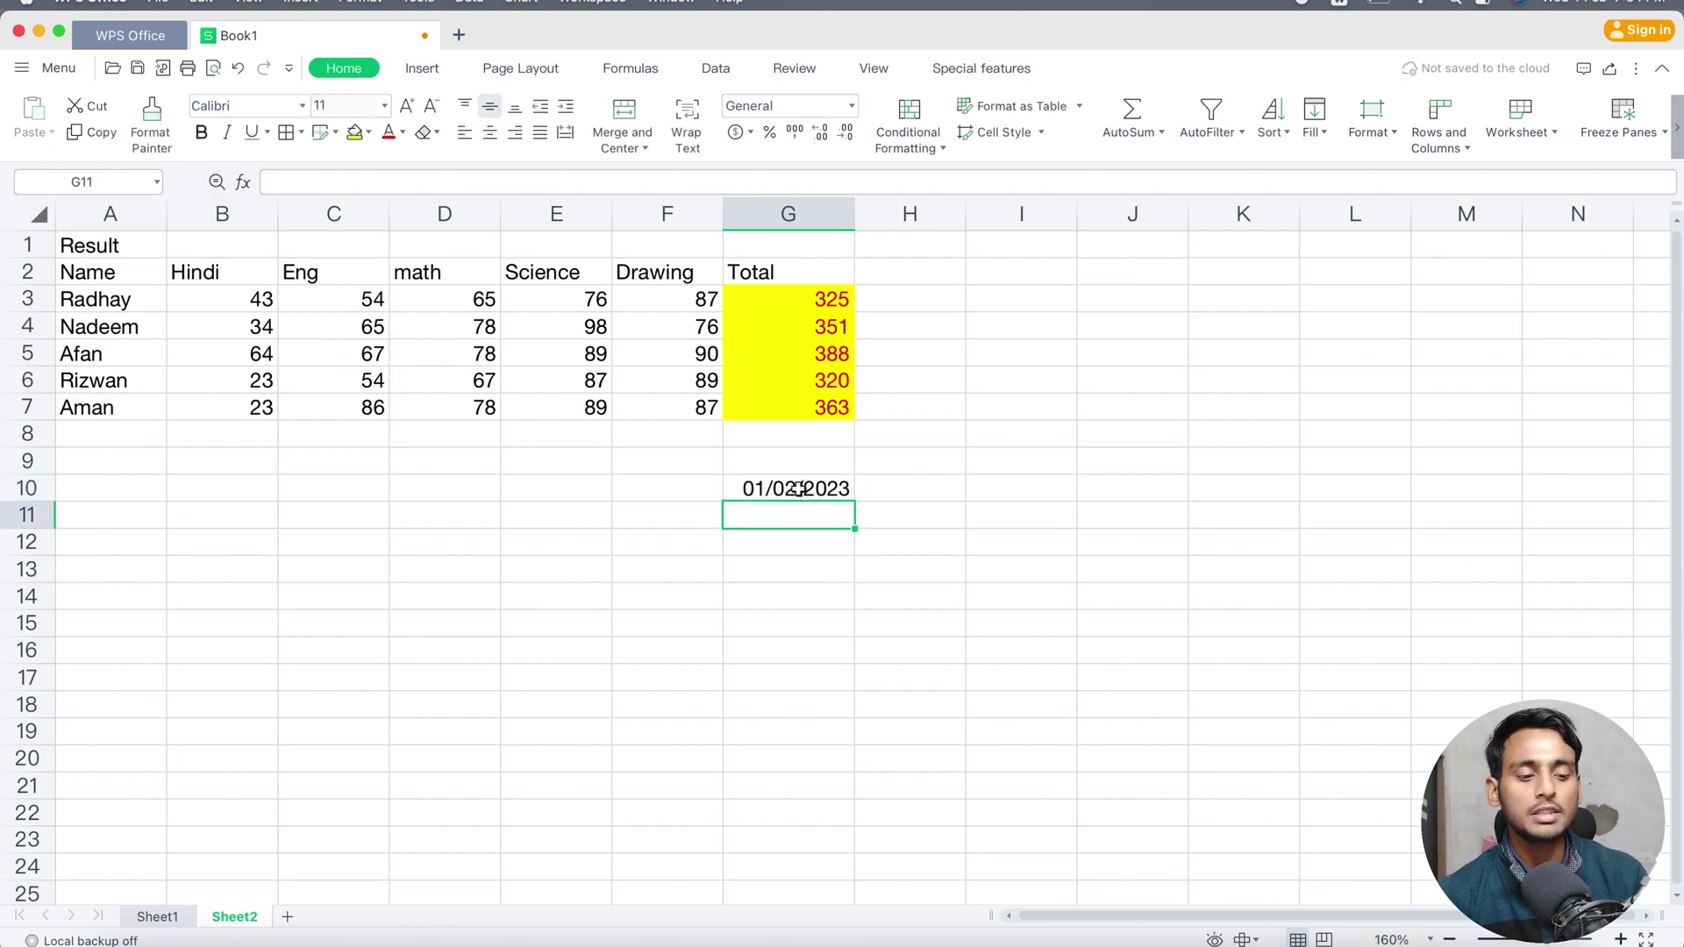
- Insert the current date and time in cell G11 with the formula =now()
text(=)
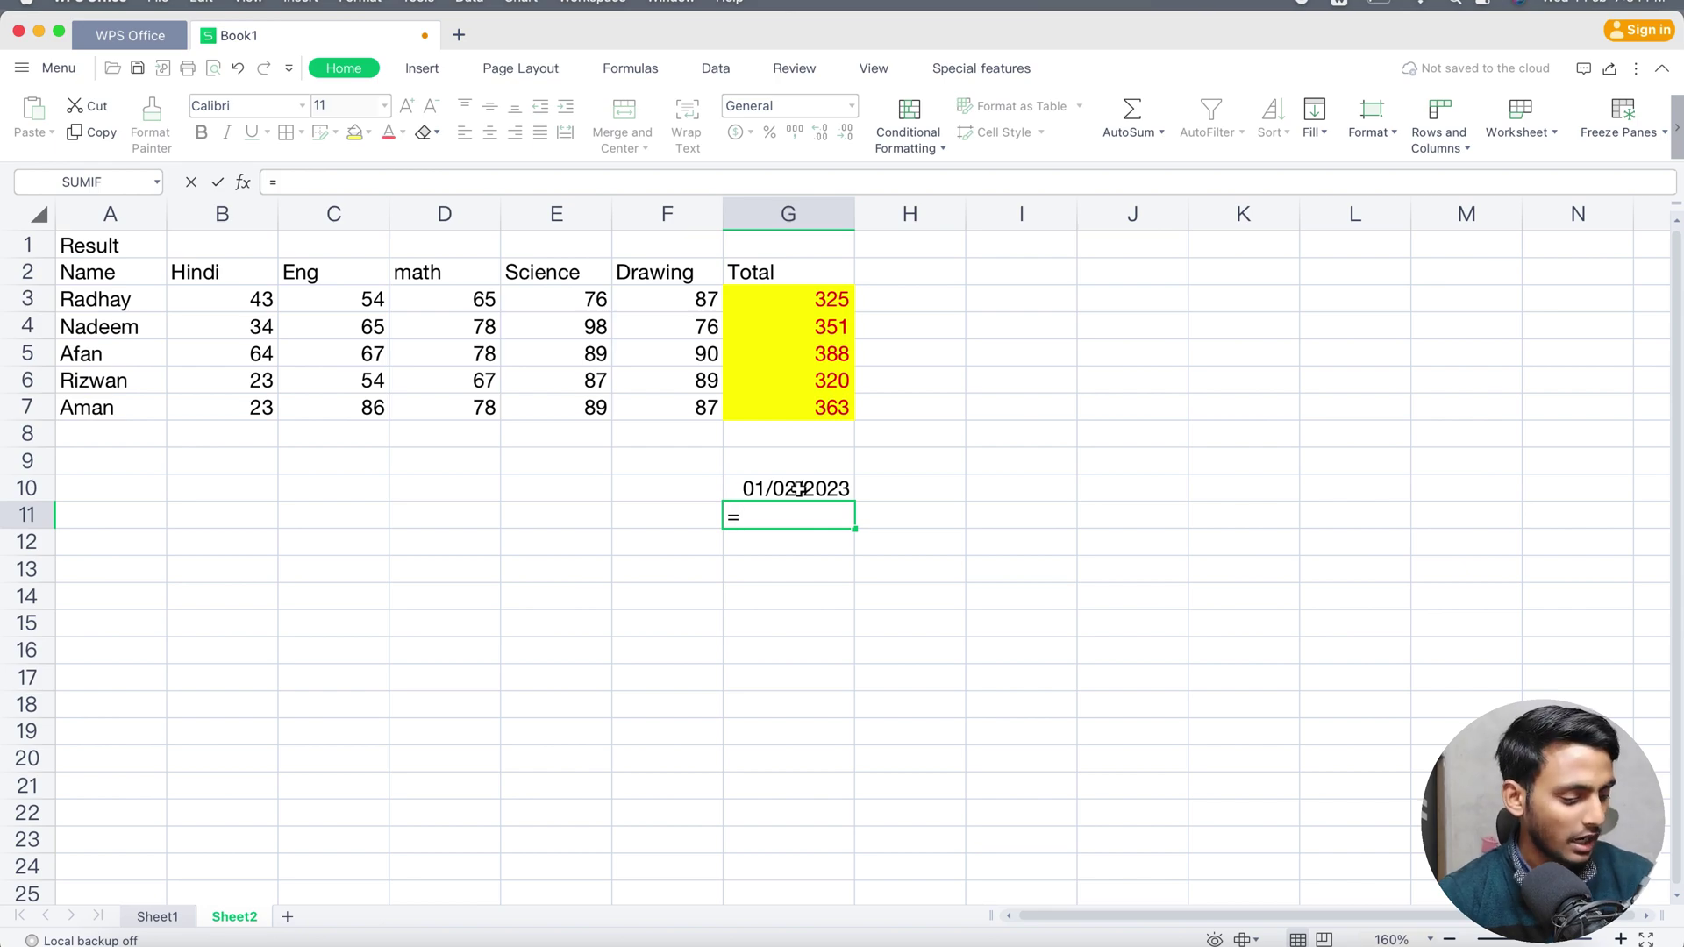
text(now()
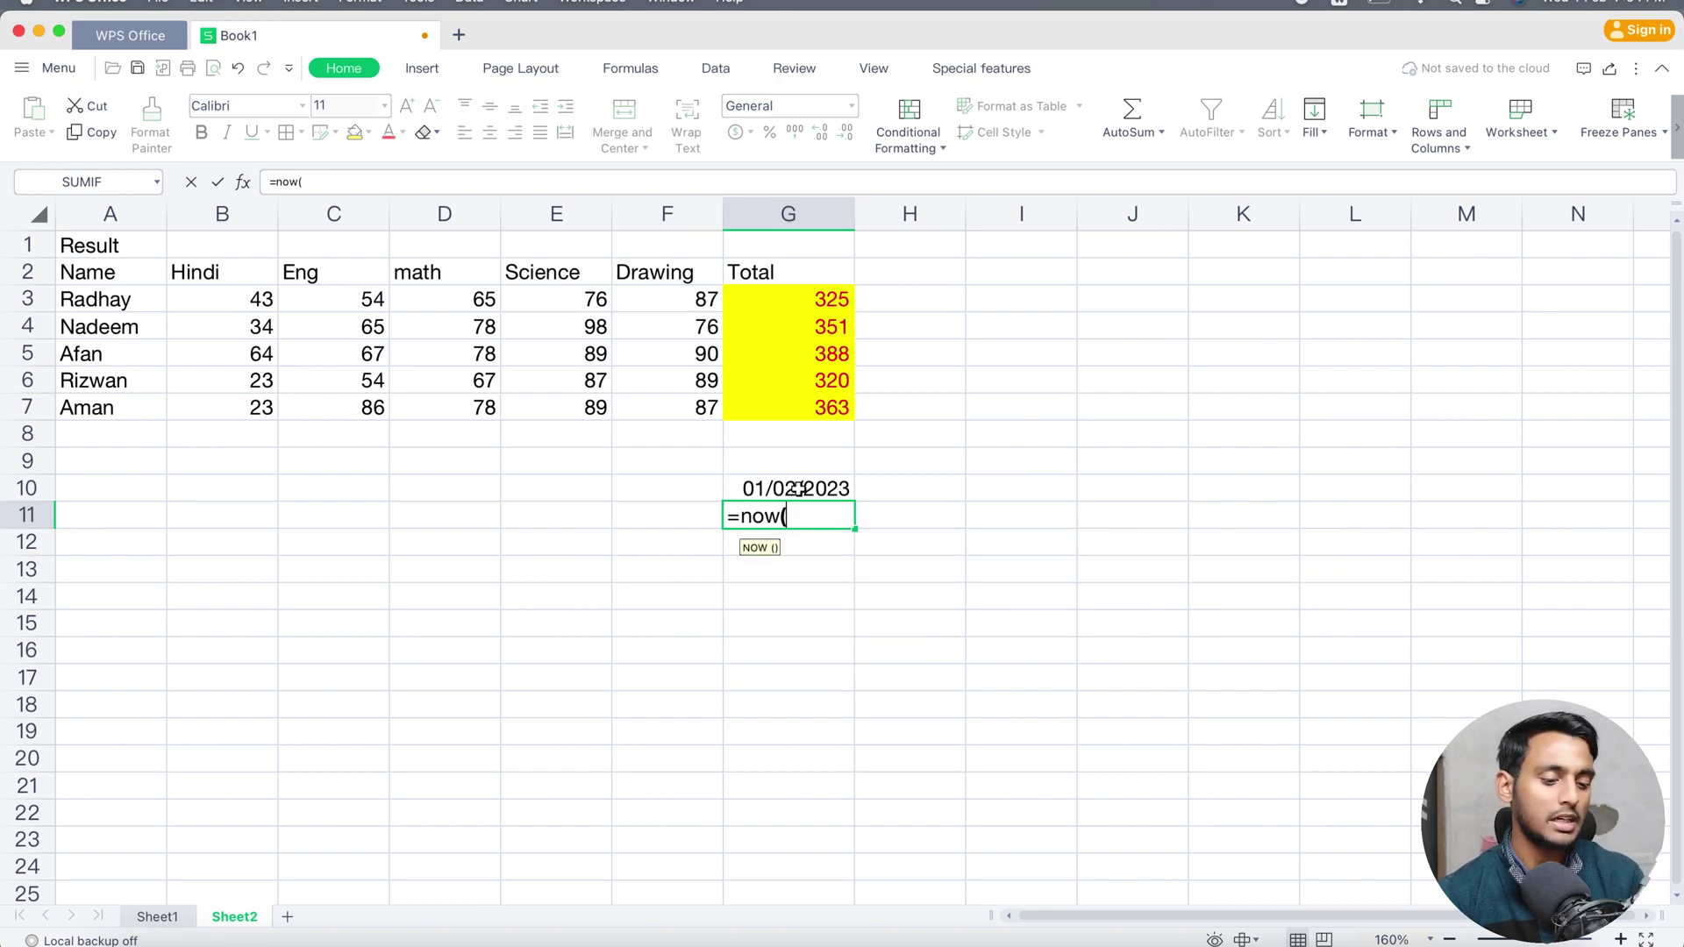
text())
key(Return)
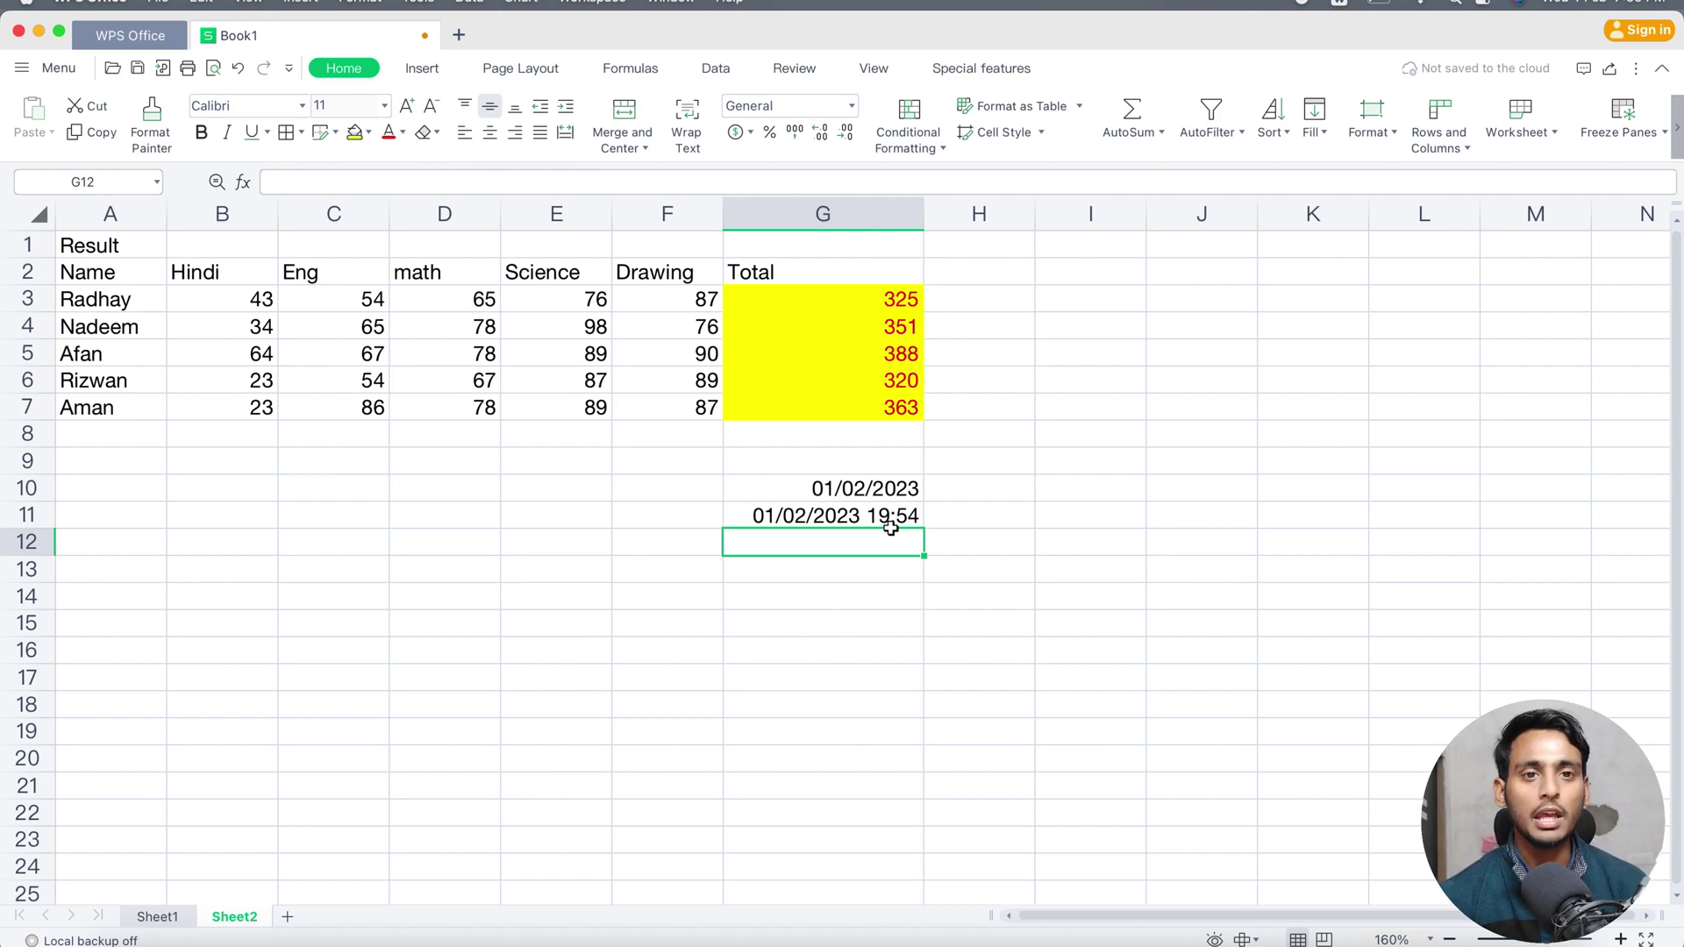
- Clear the date and time formulas from the range G10:H12
drag(951, 560, 805, 498)
key(Delete)
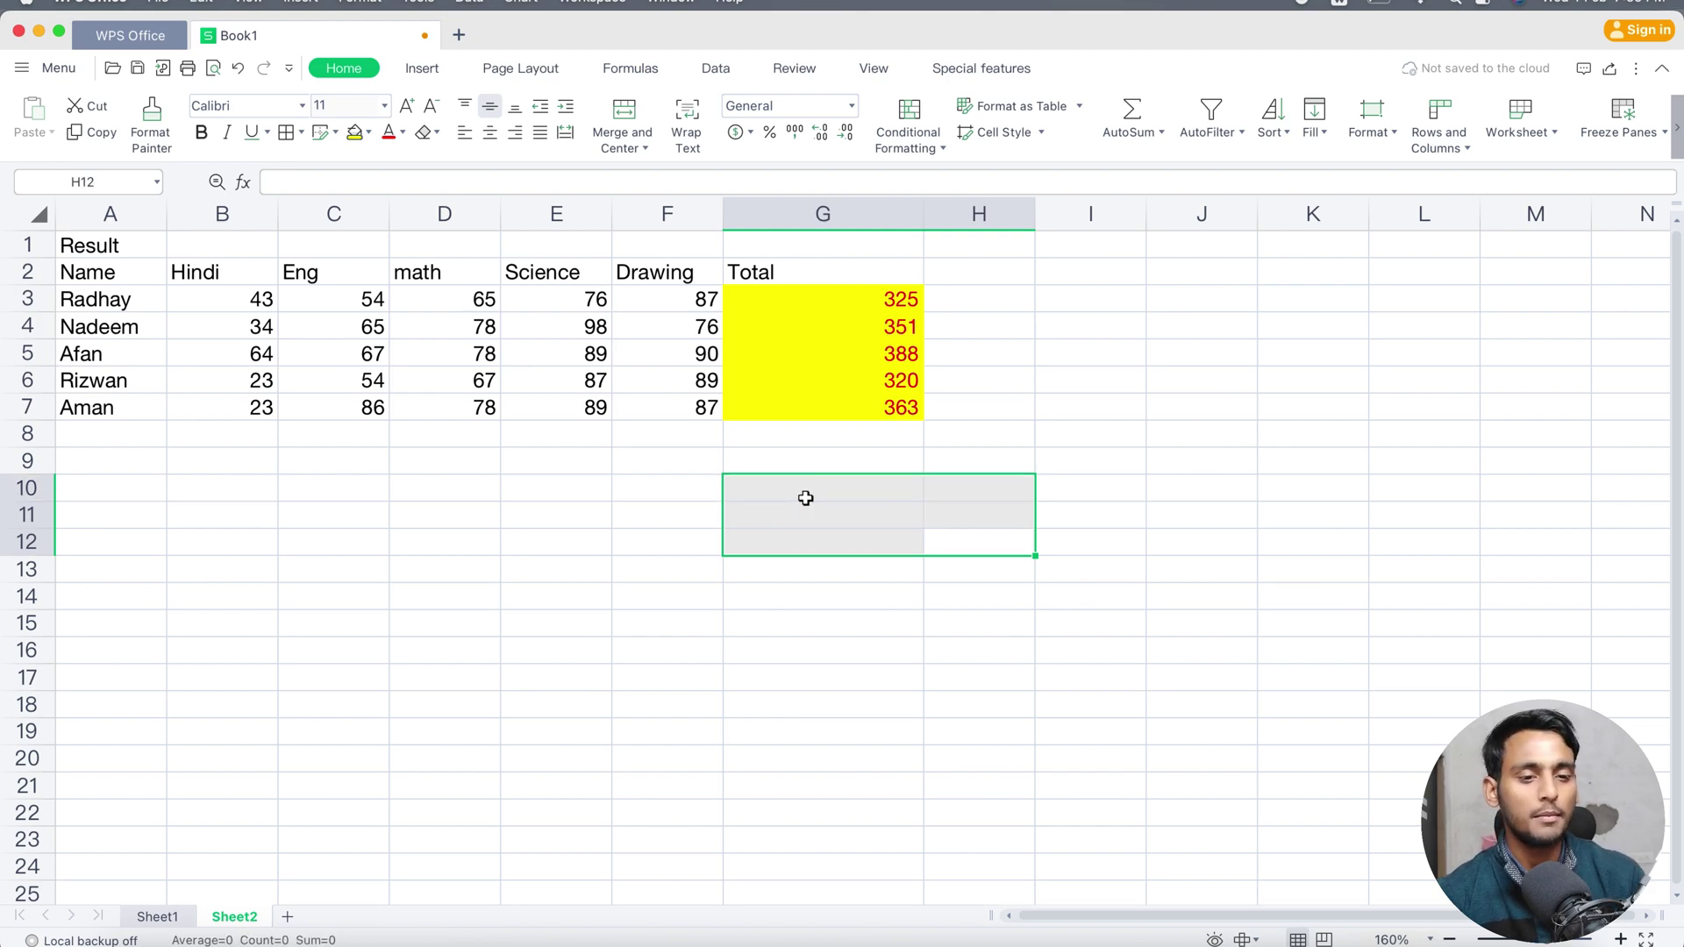
- Enter the formula =IF(B3>23,"Pass","Fail") in cell H3 to grade the first student's Hindi mark
click(980, 296)
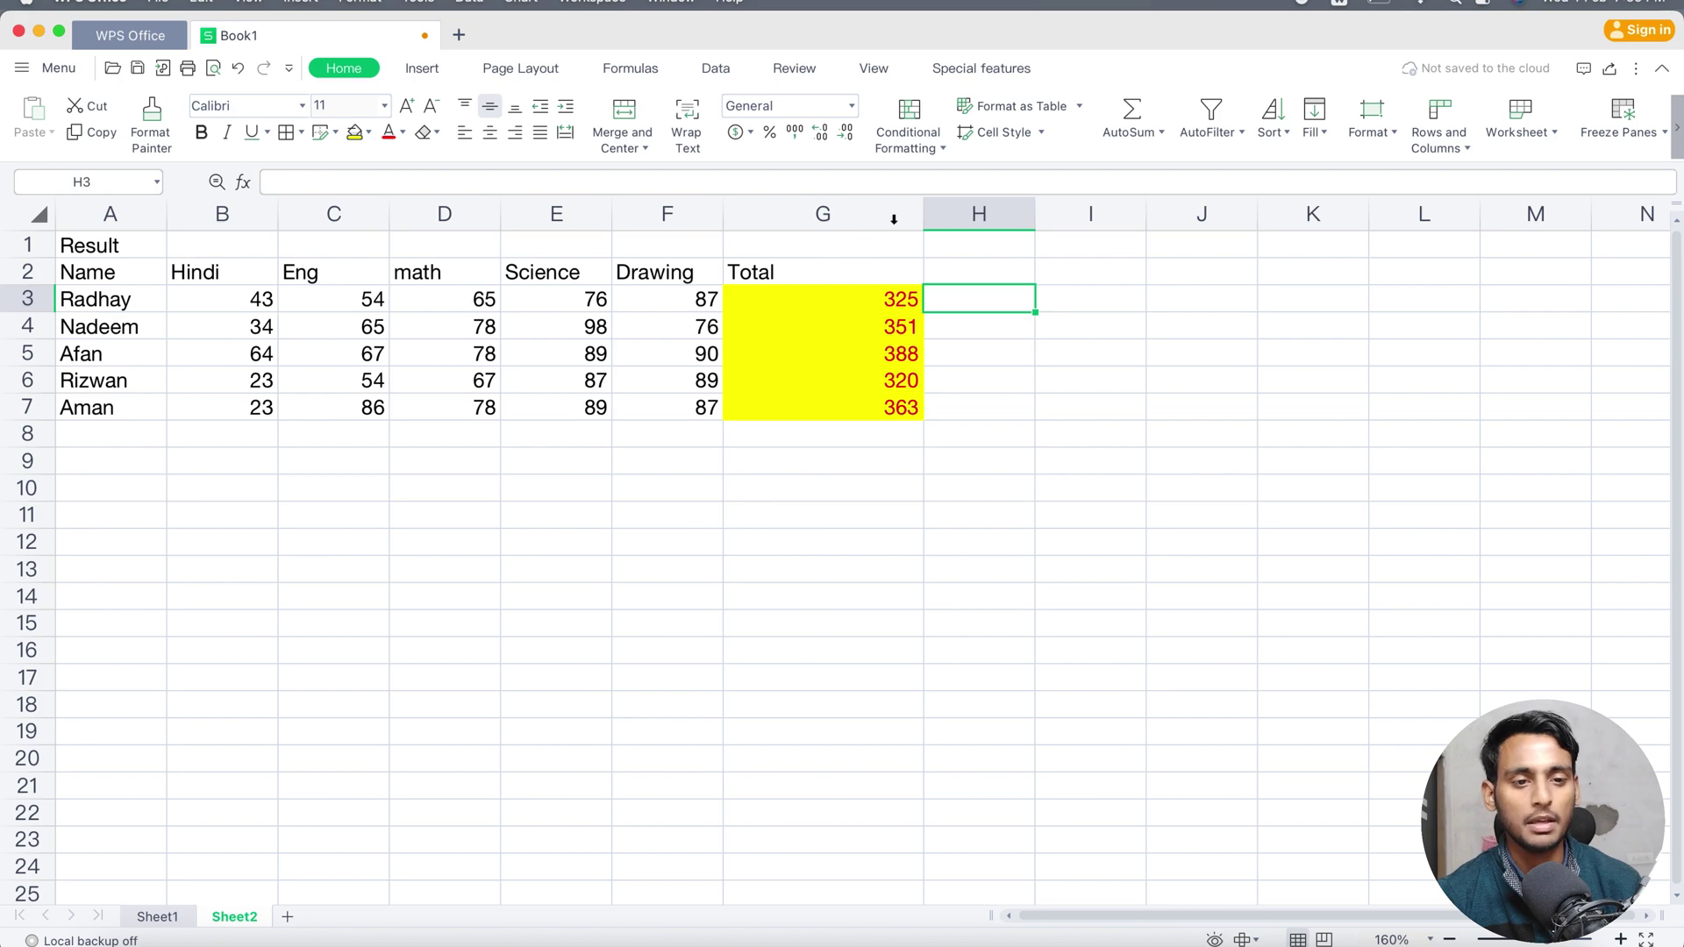
text(=if)
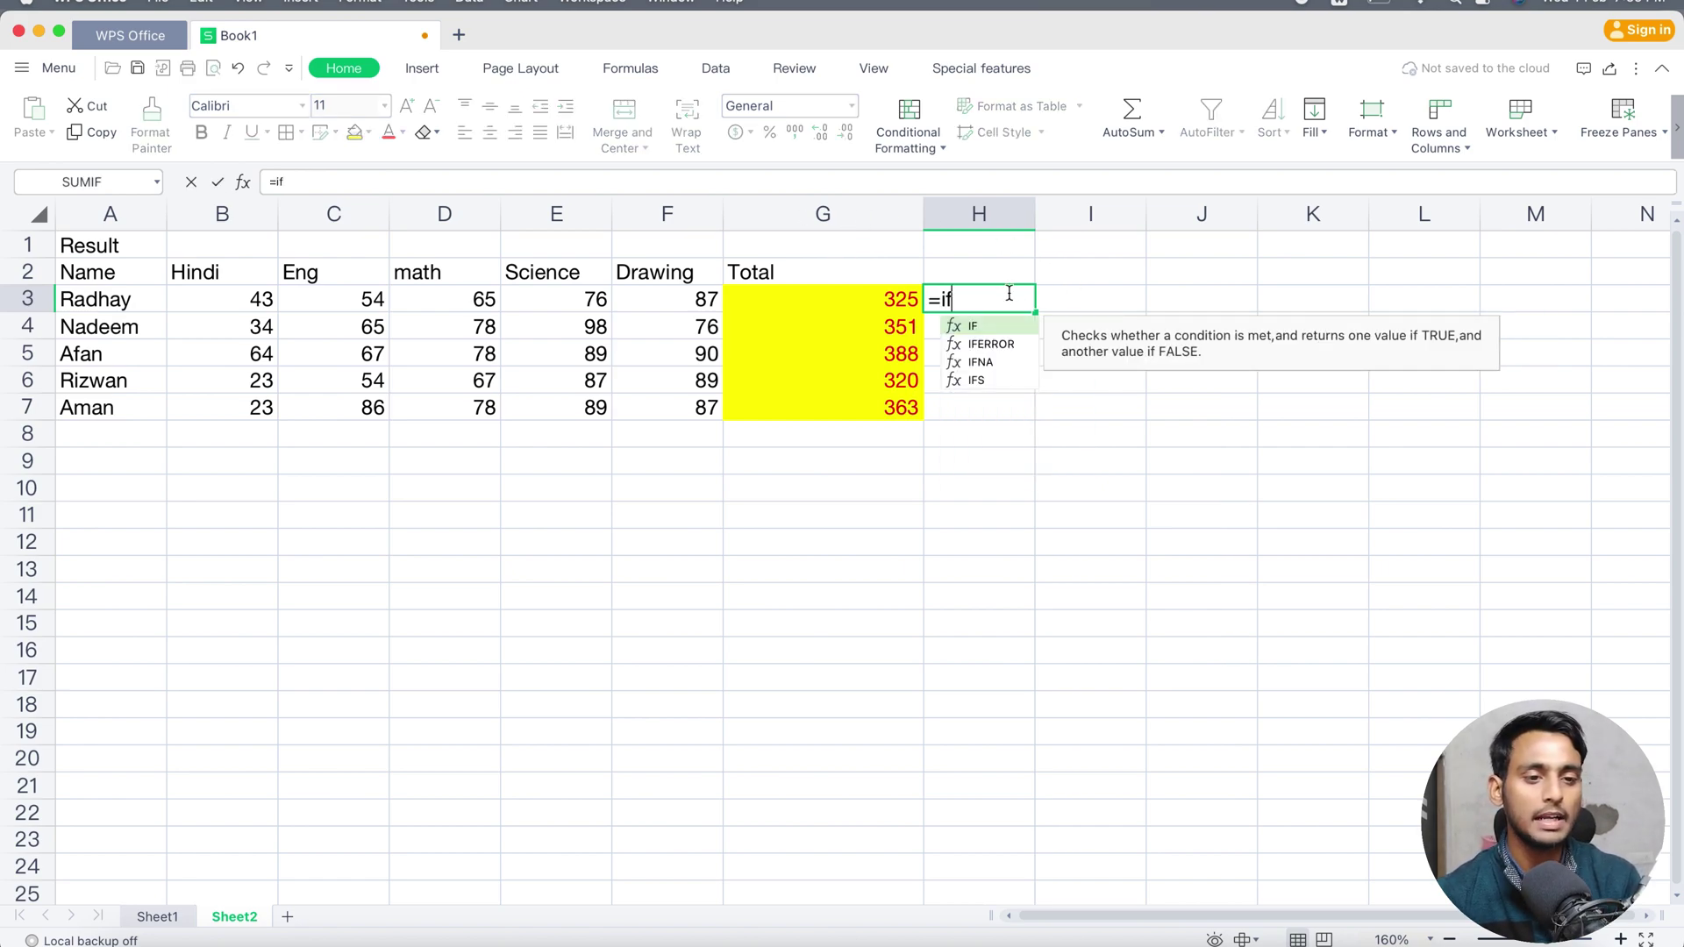
text(()
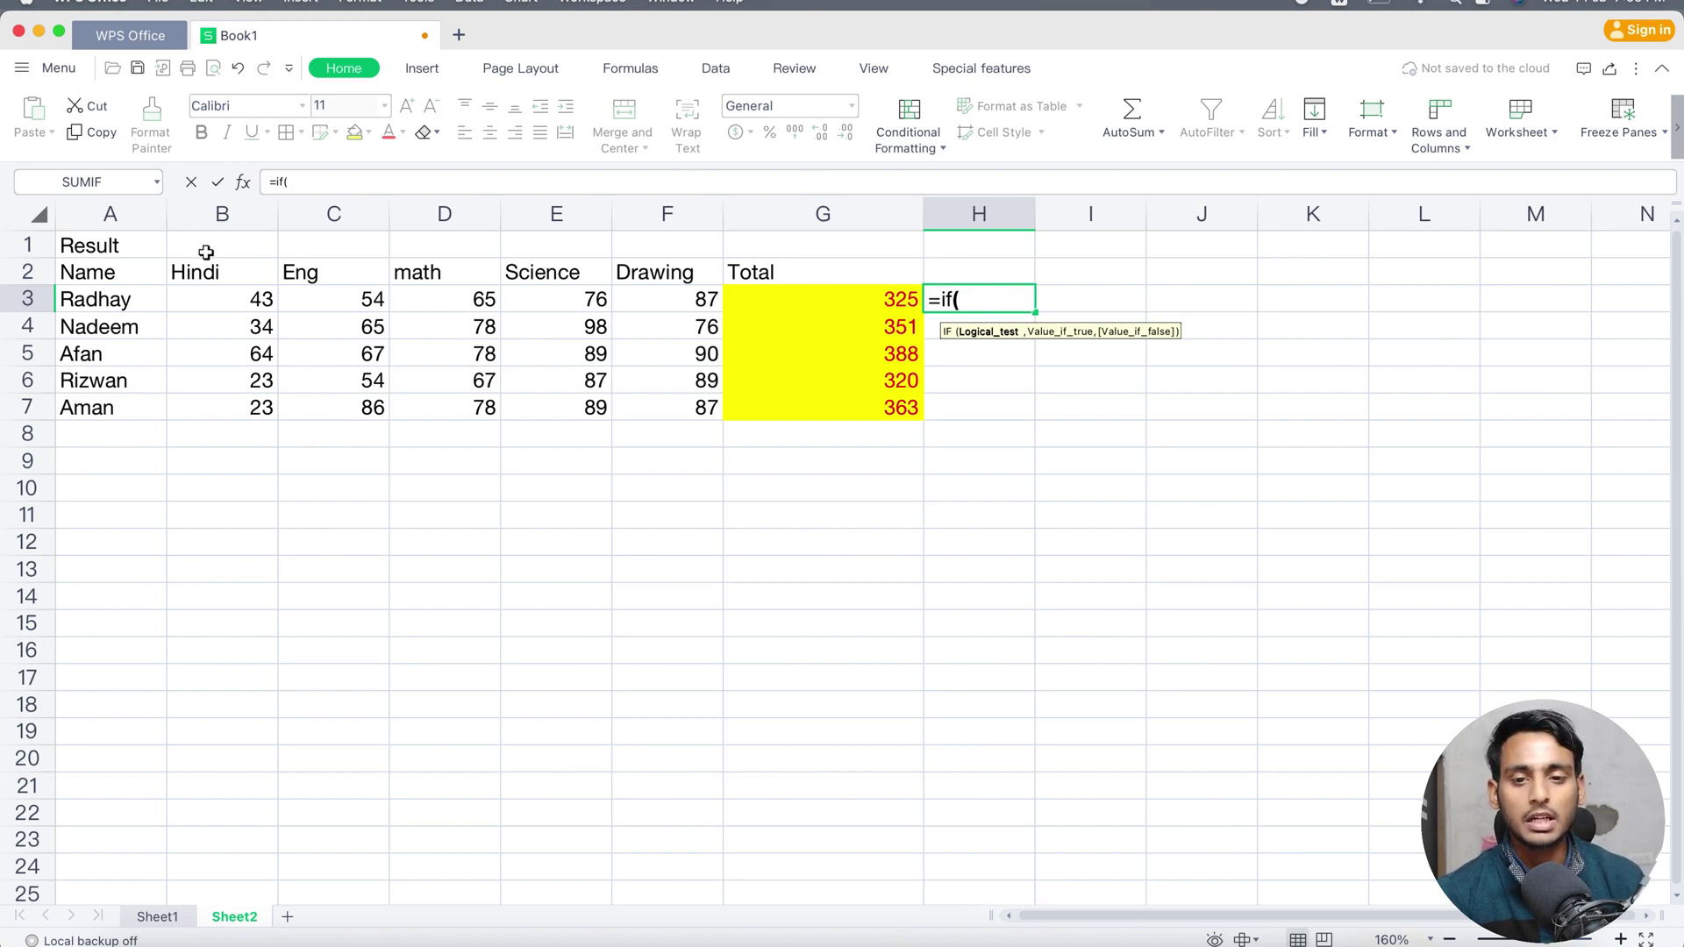
click(249, 300)
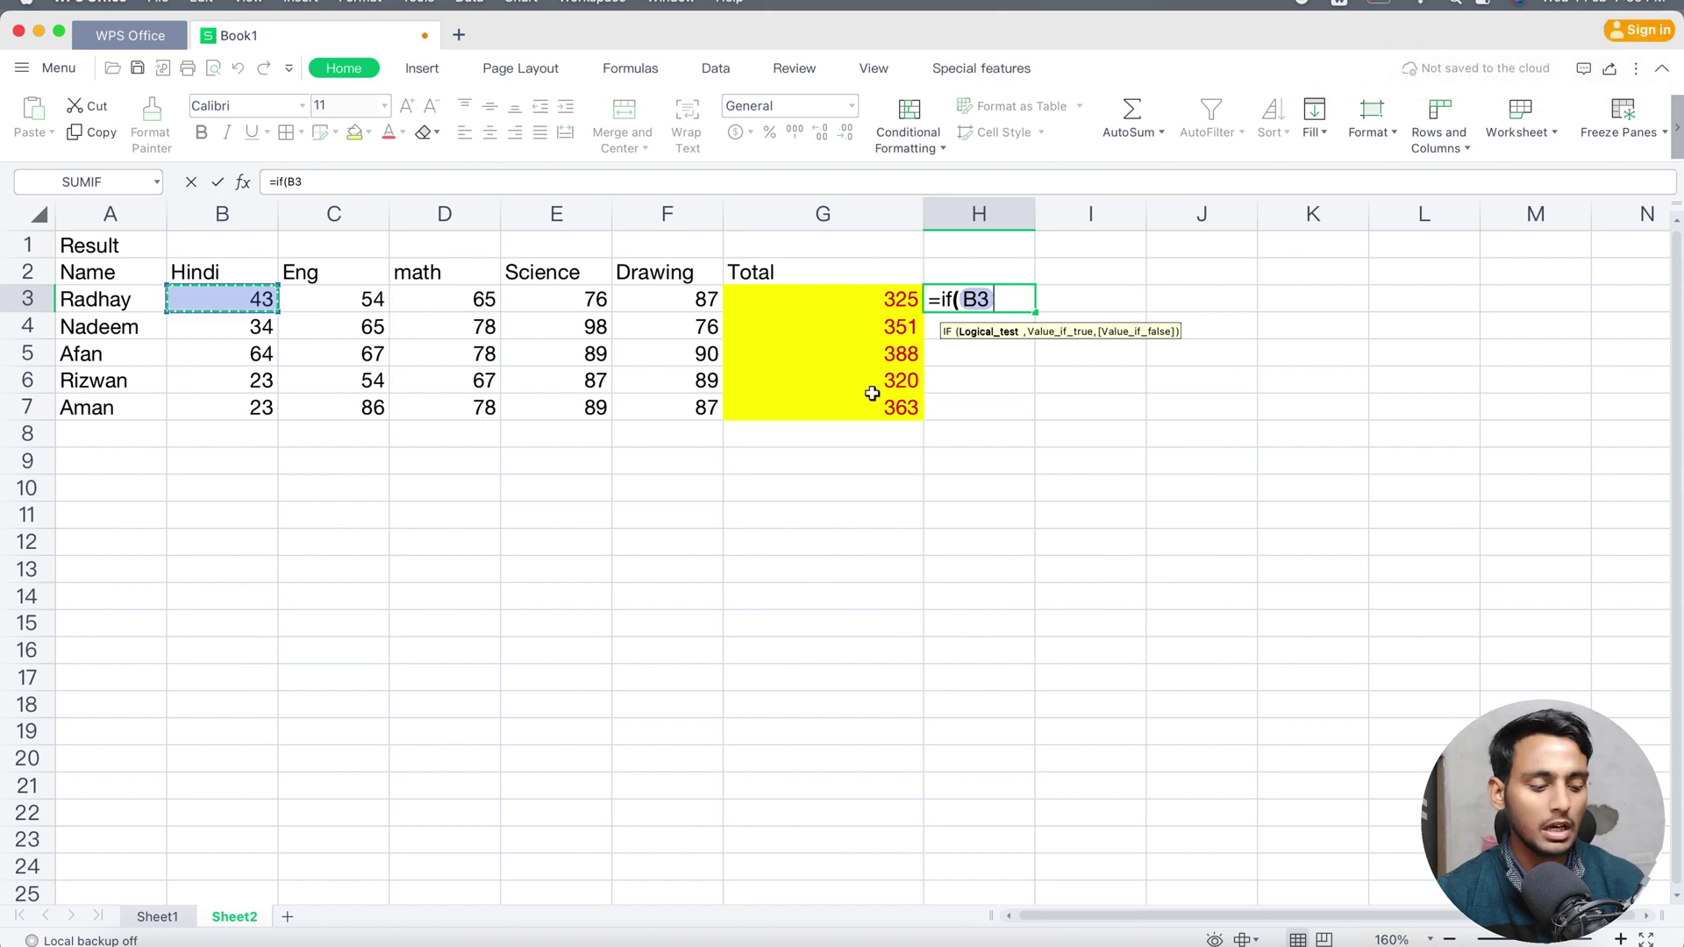
text(>)
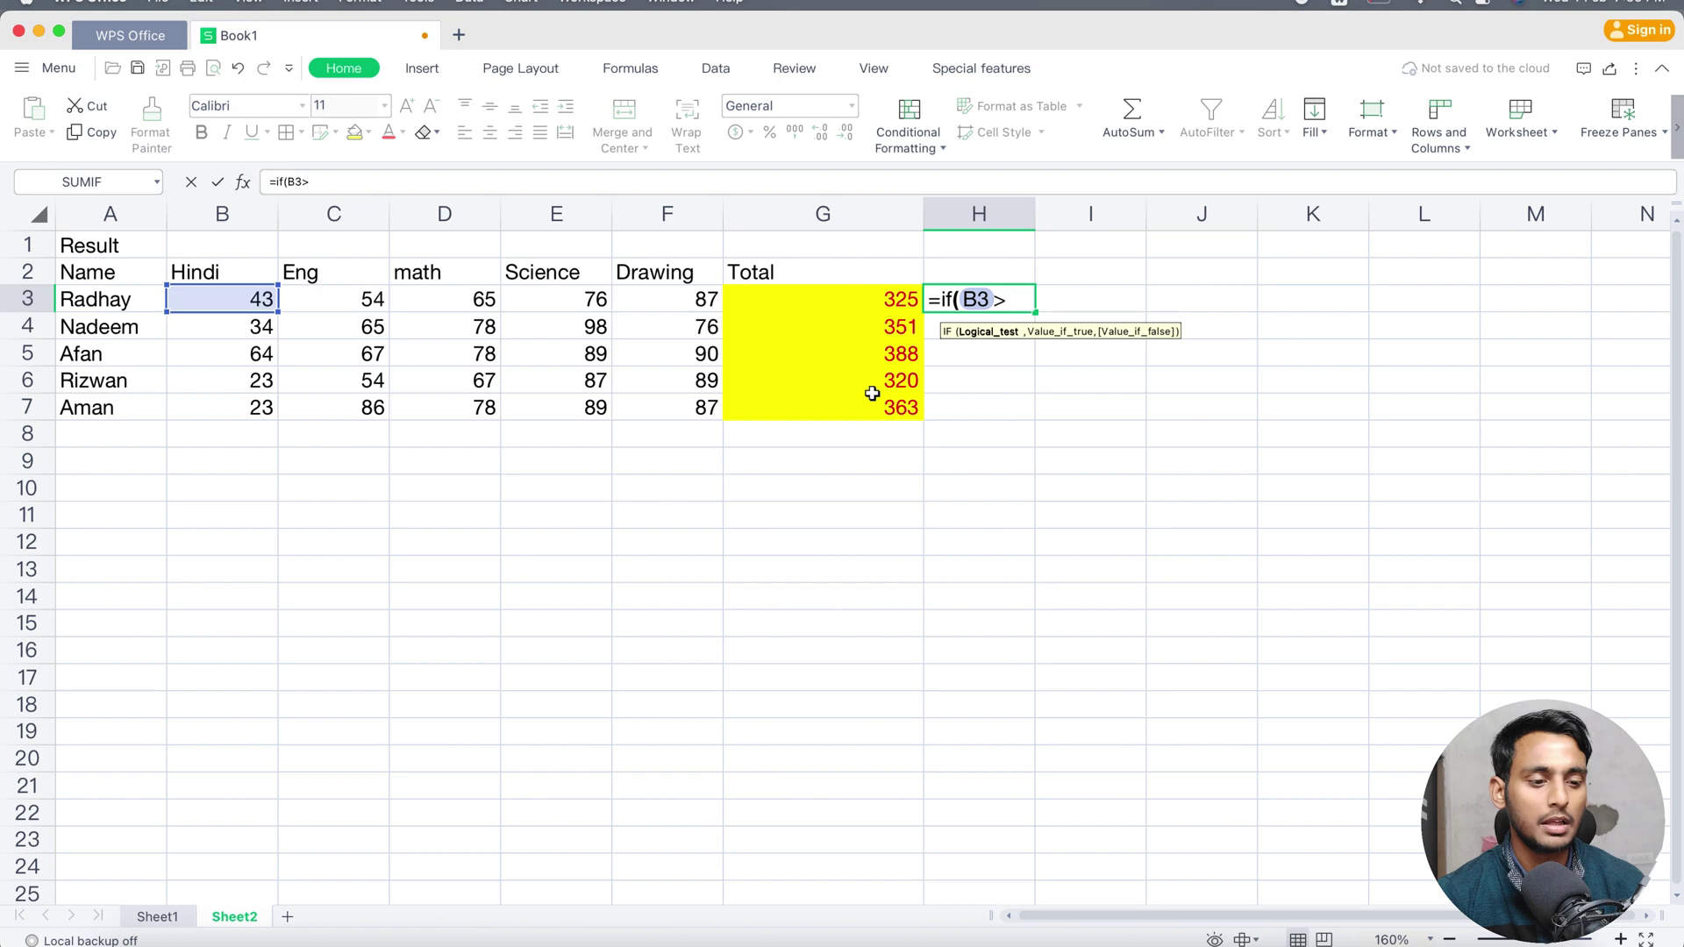
text(23)
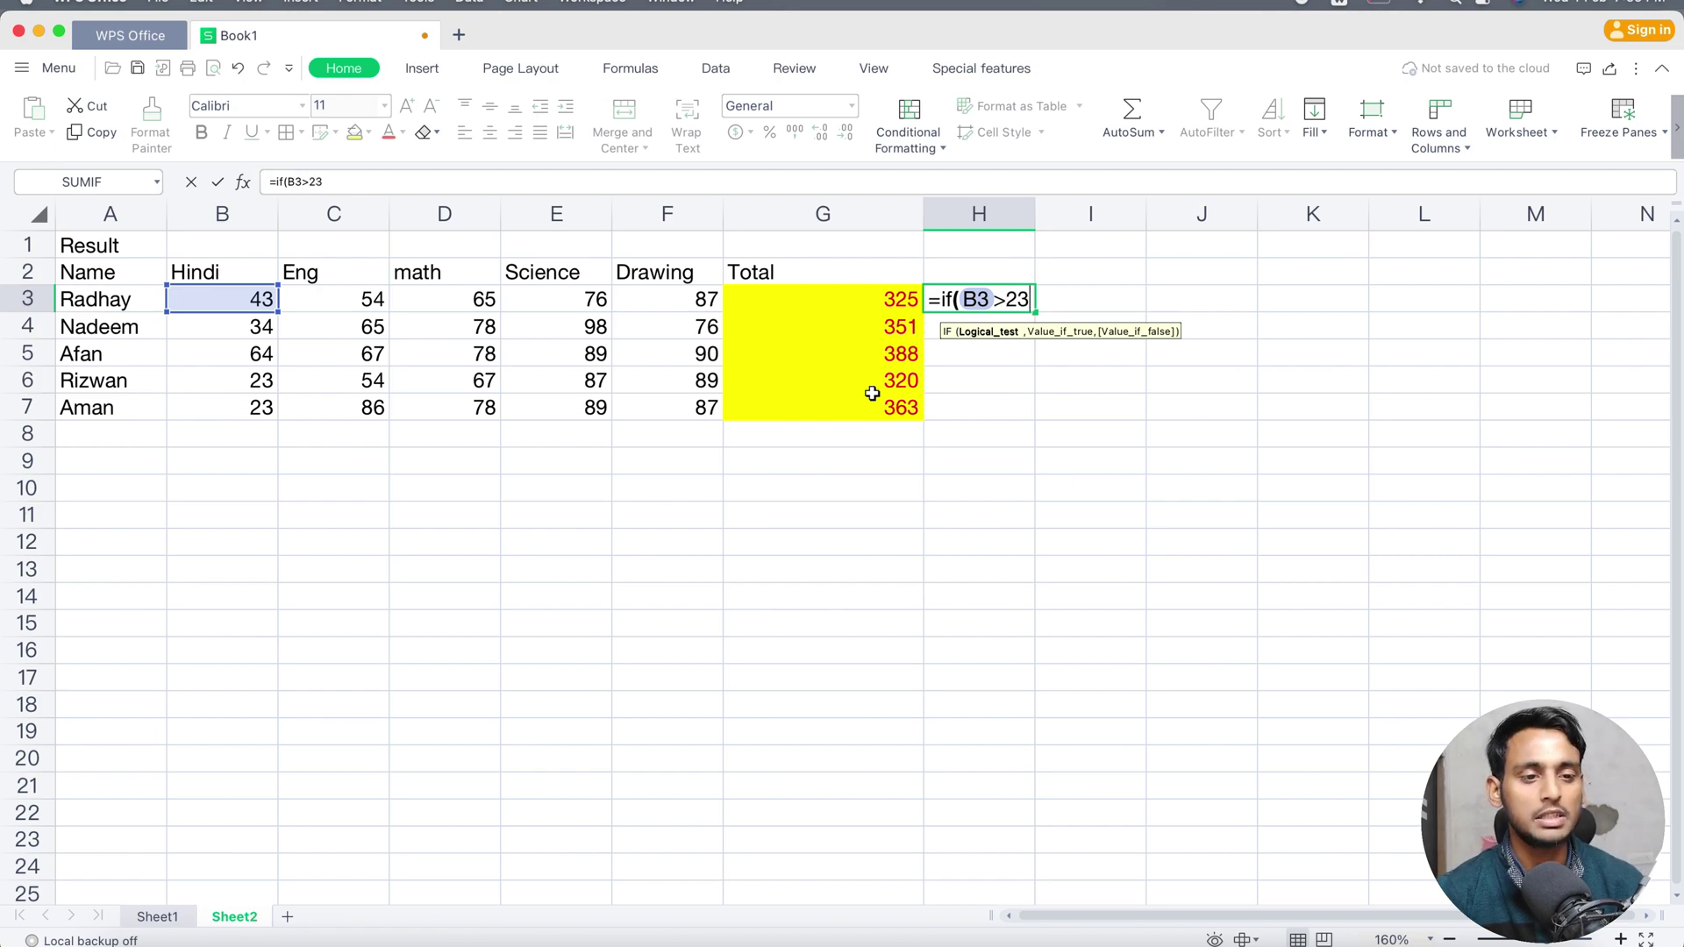
text(,')
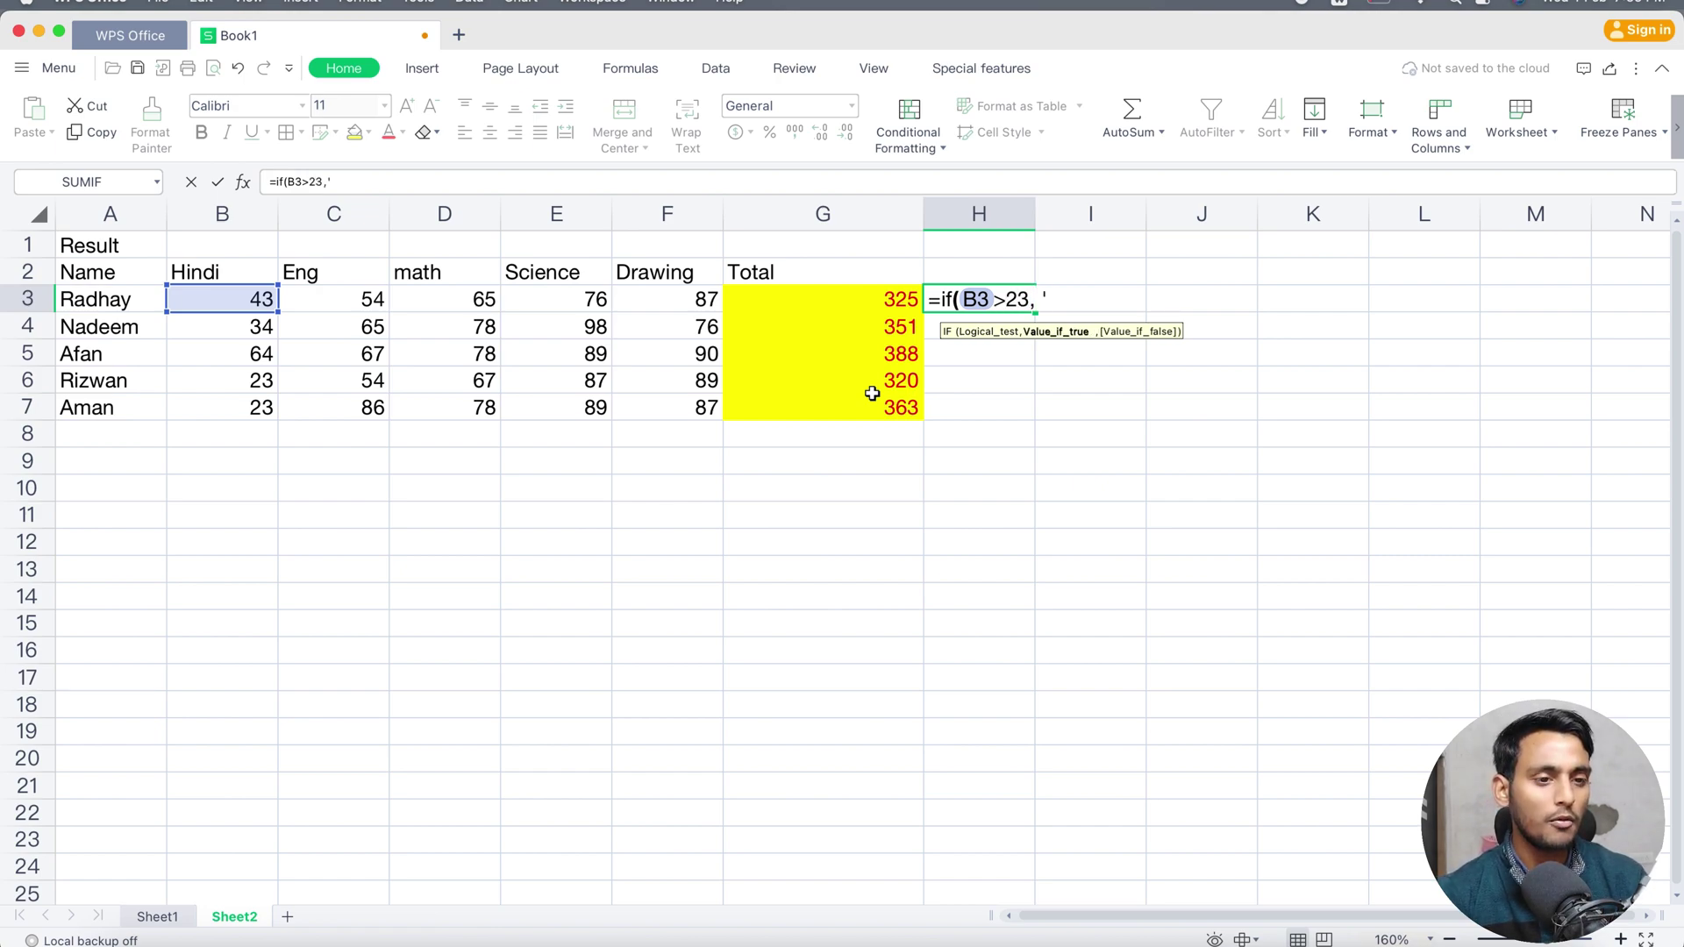
text(")
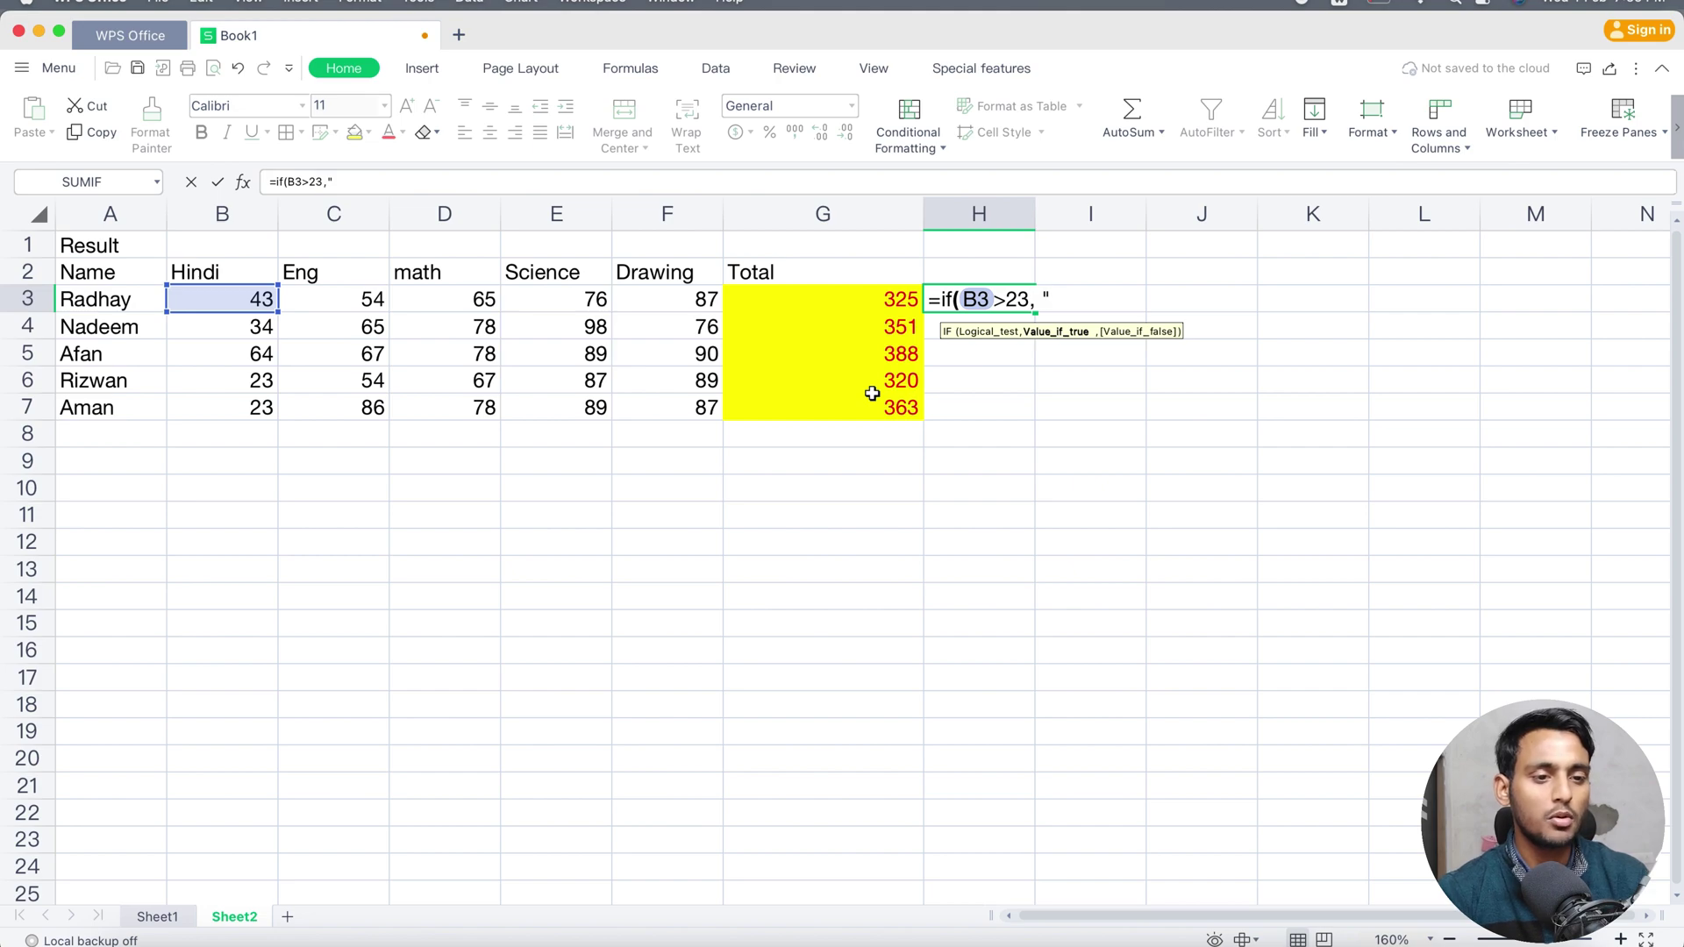
text(fa)
key(BackSpace)
key(BackSpace)
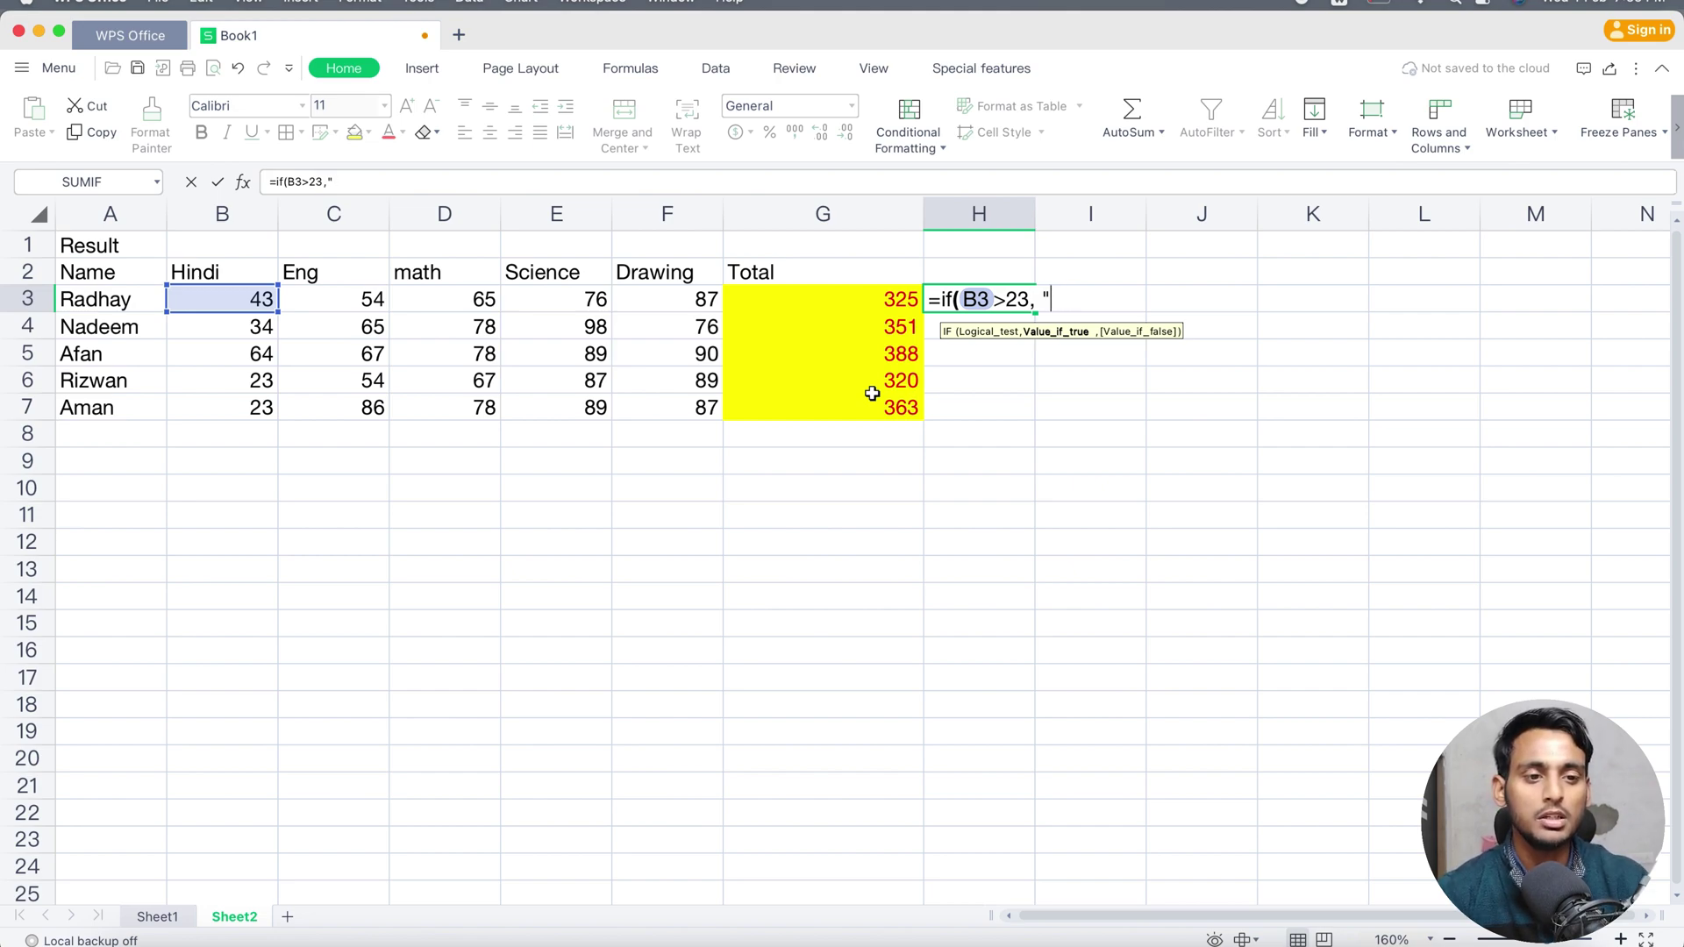
text(Pass)
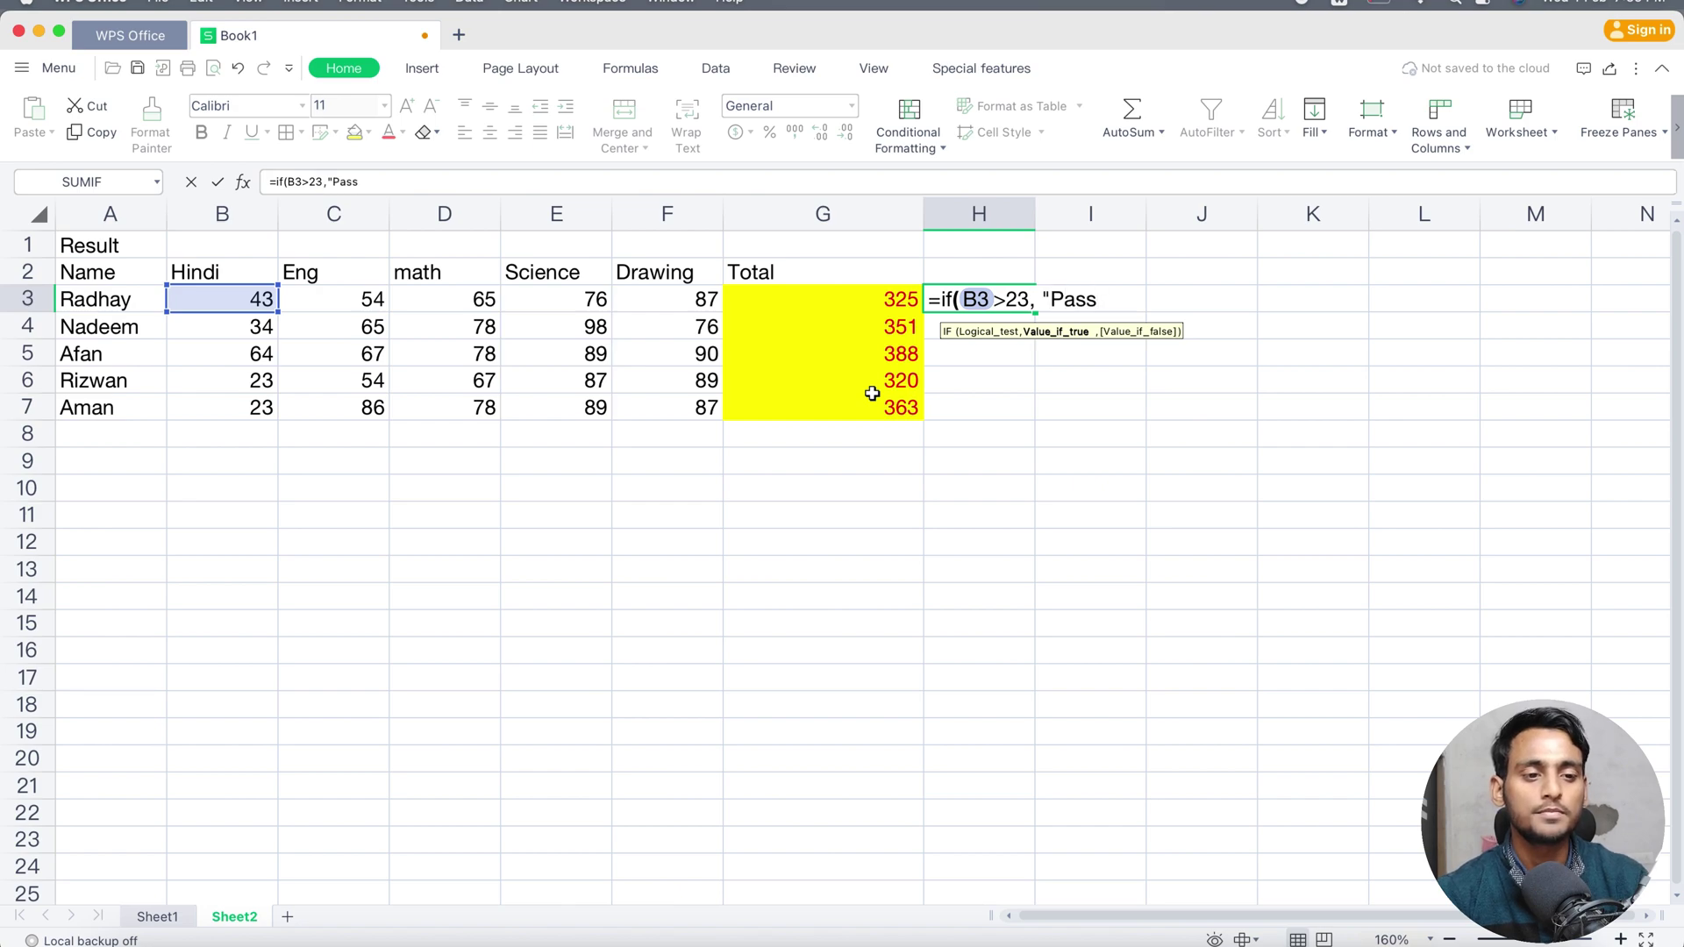
text(",)
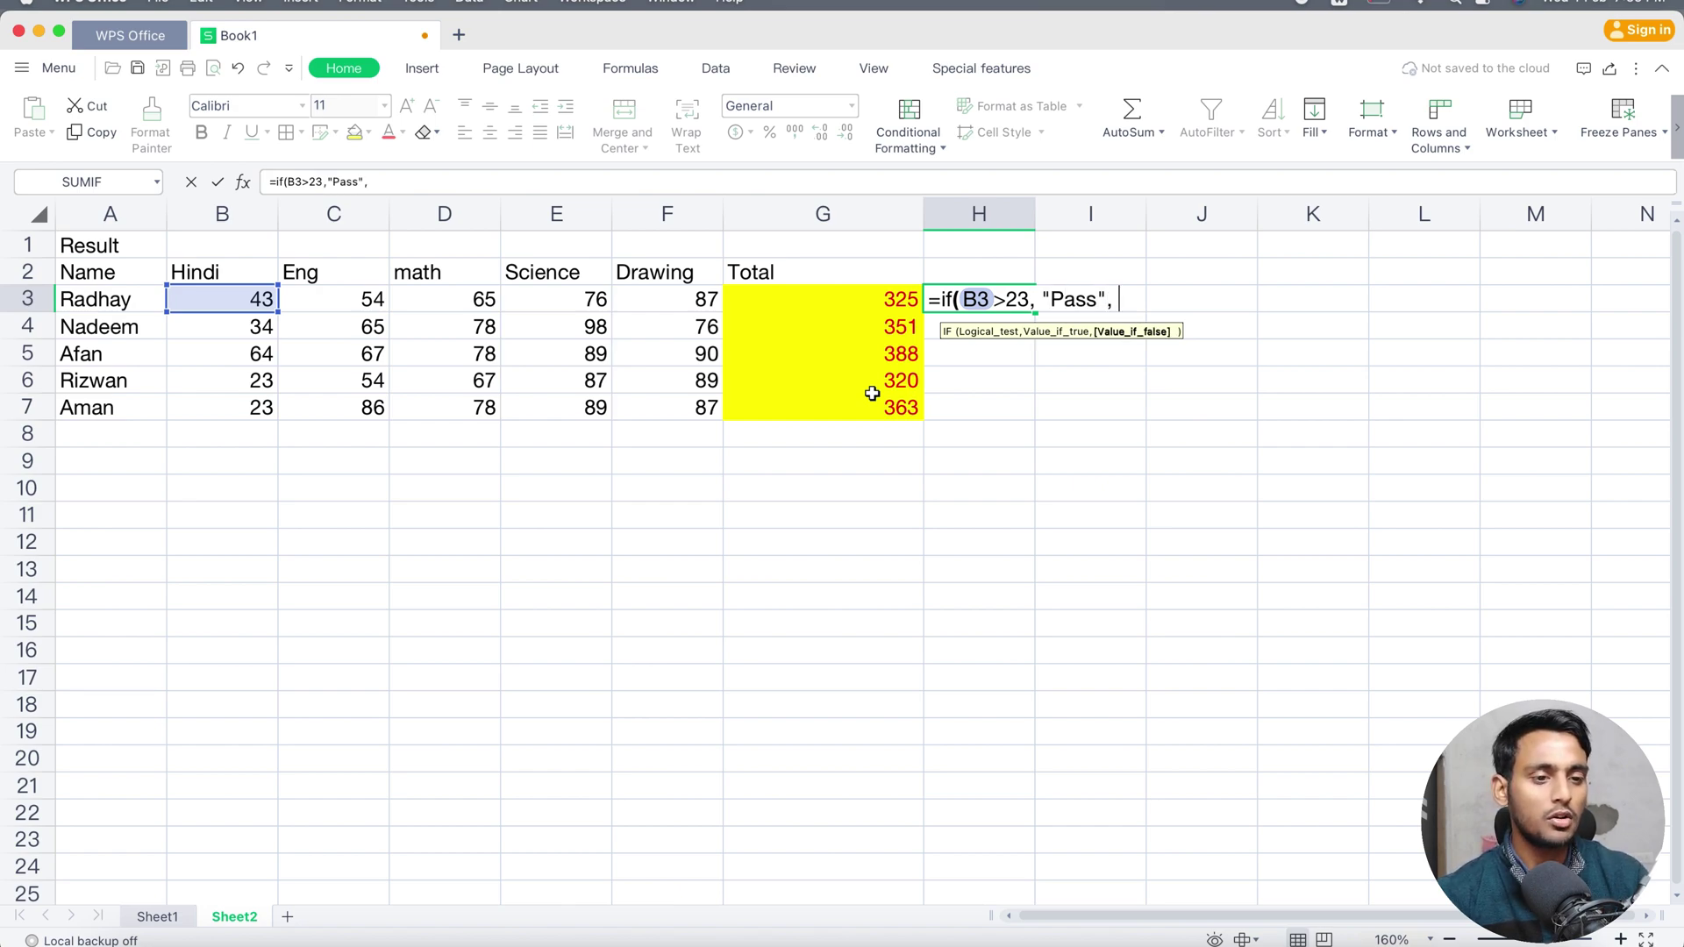
text("Fail)
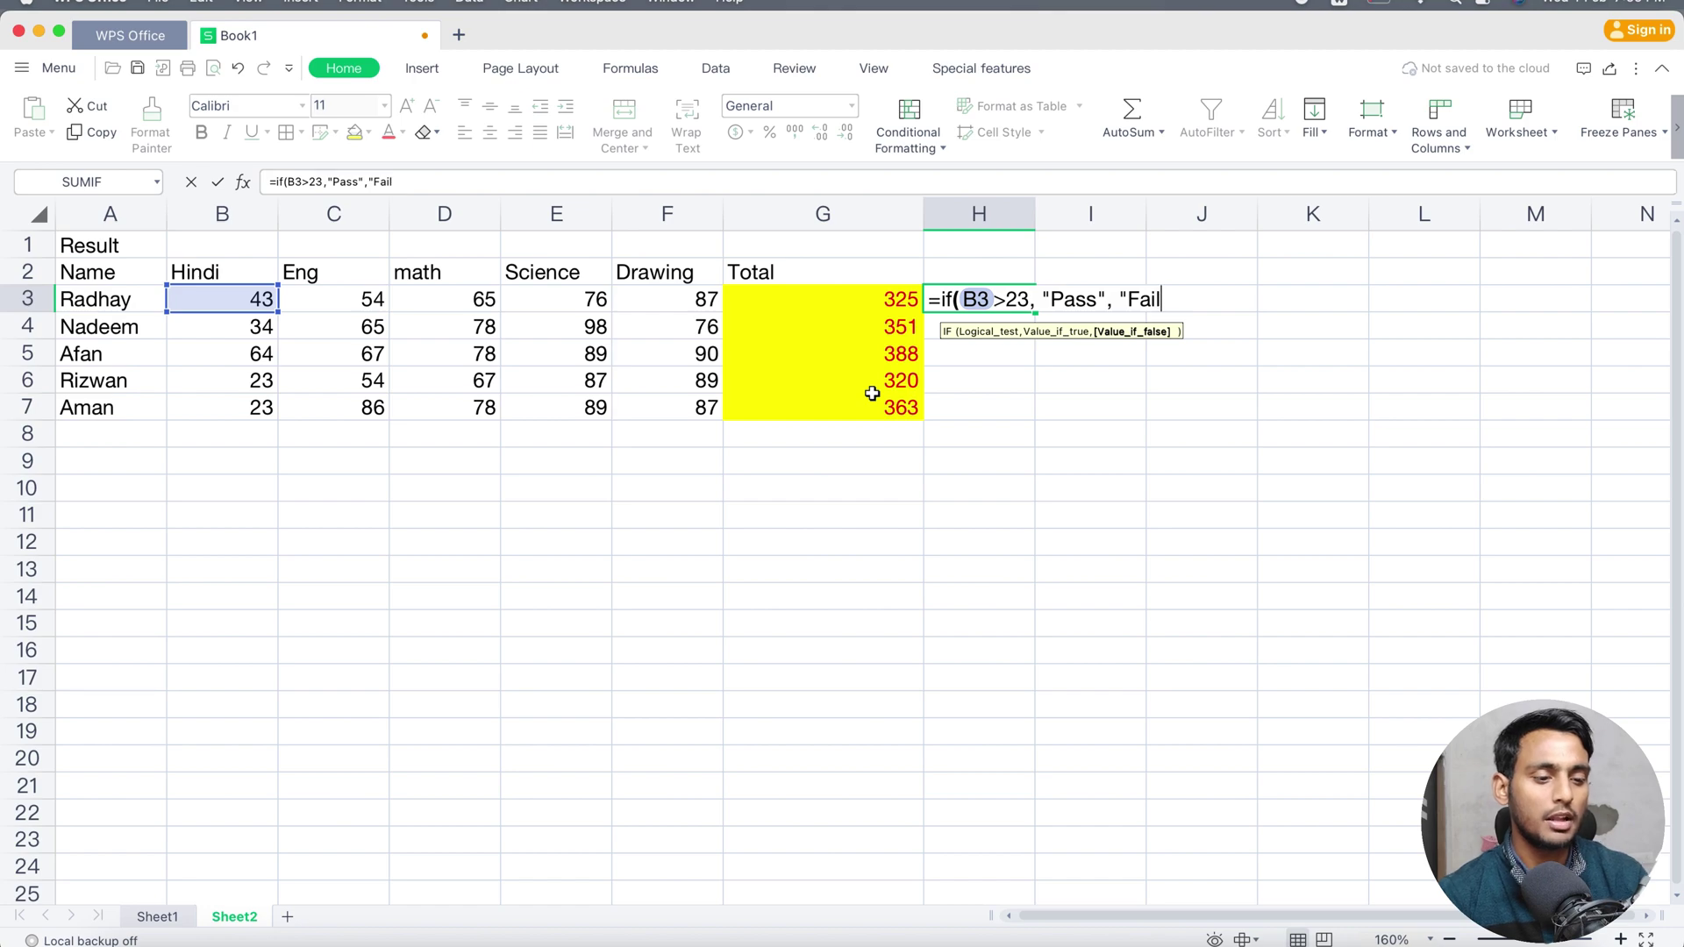
text(")
key(Left)
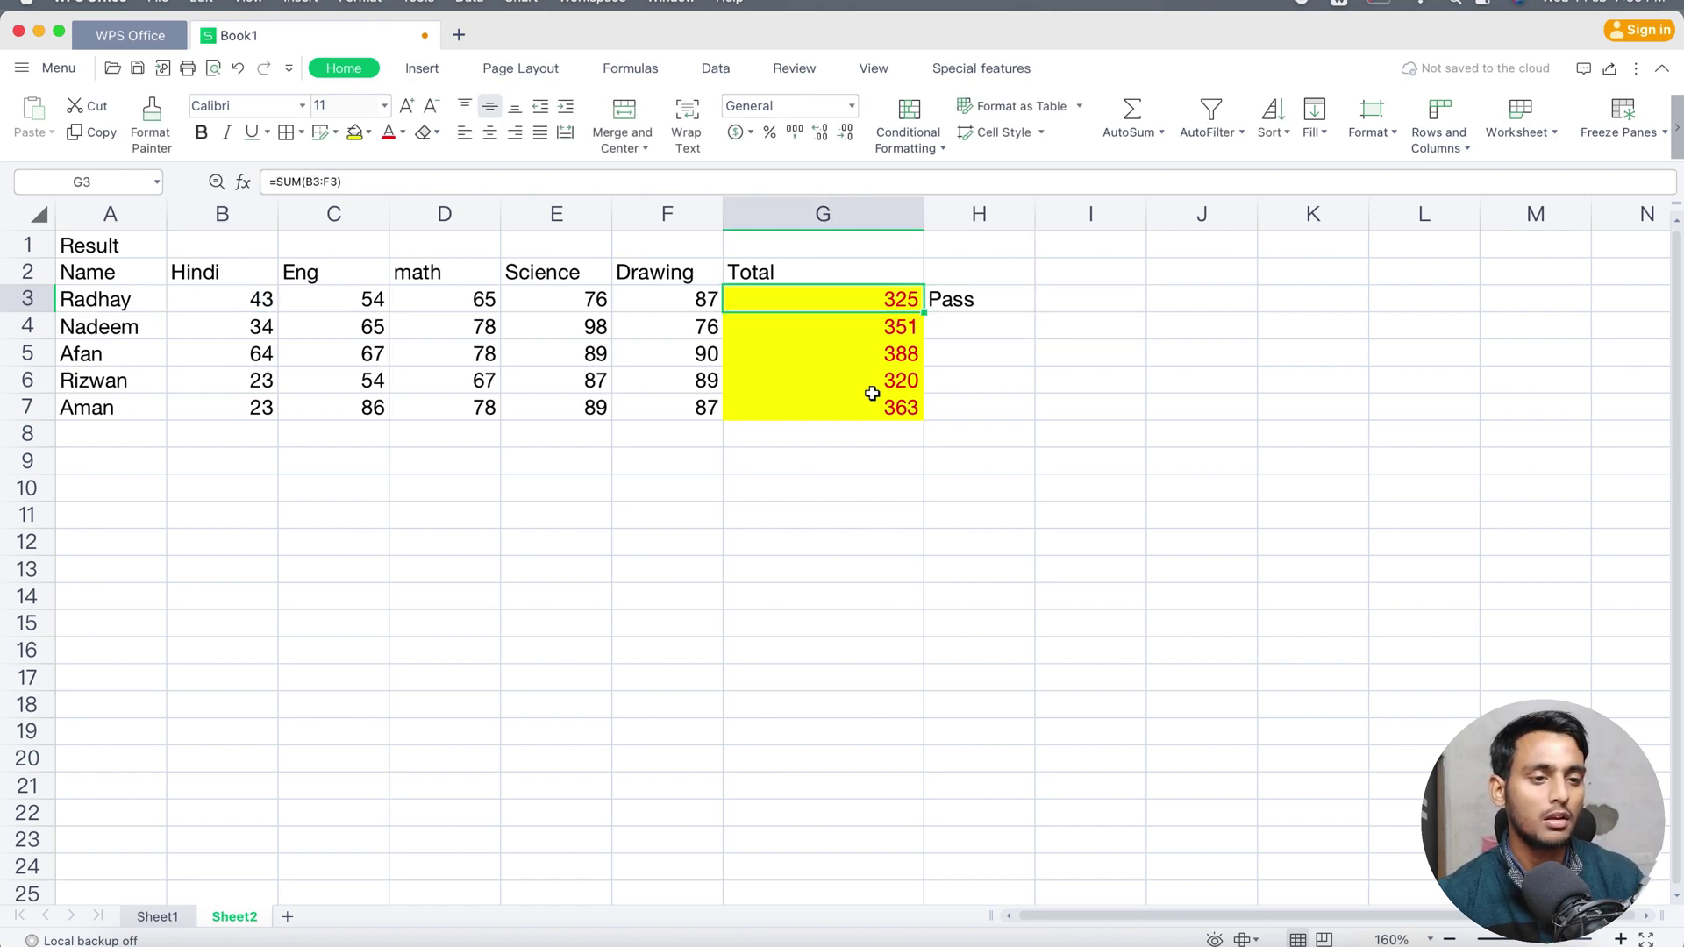
key(Right)
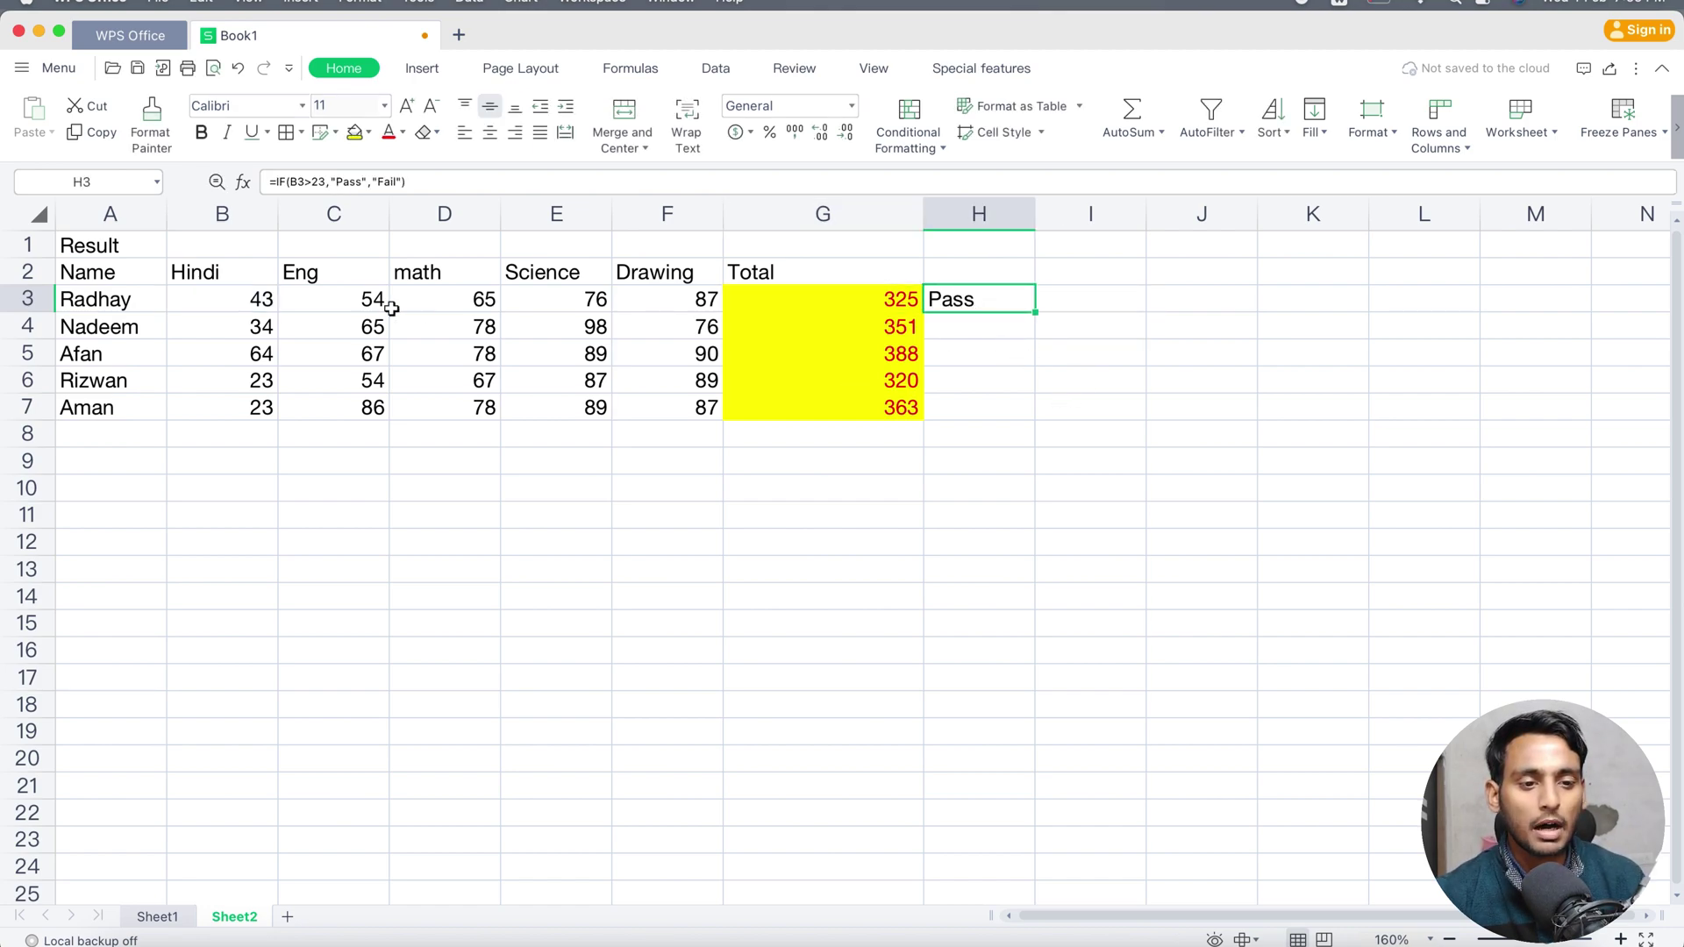
- Set the Hindi mark in cell B3 to 20 and review the IF formula in cell H3
click(268, 300)
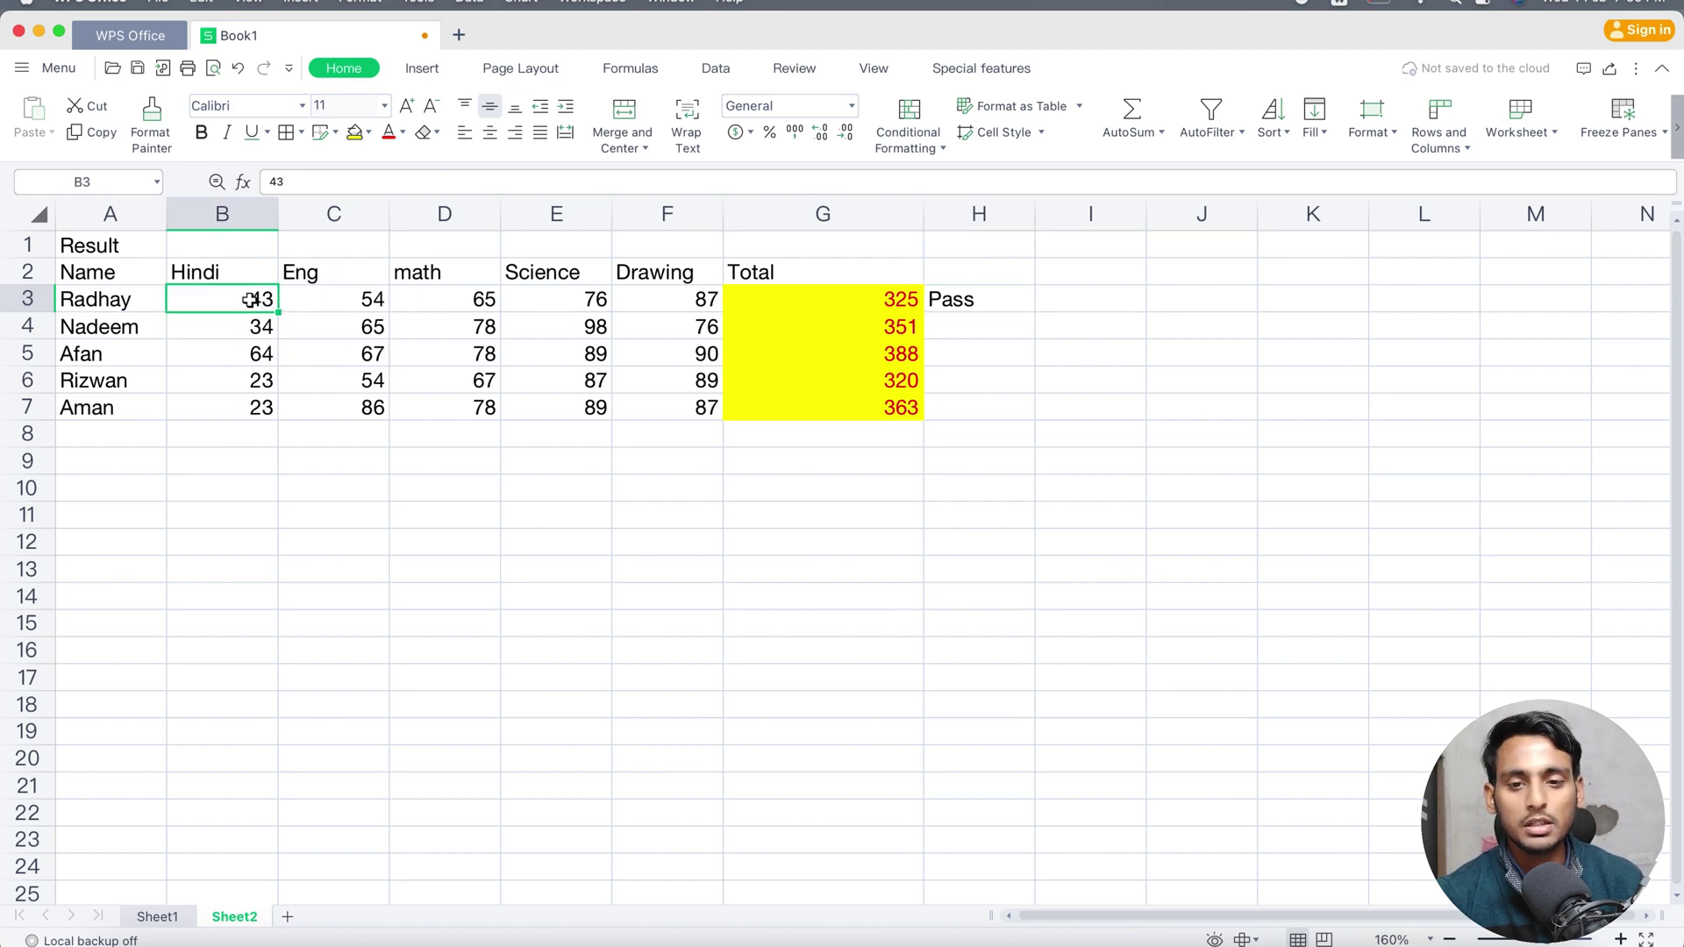
text(20)
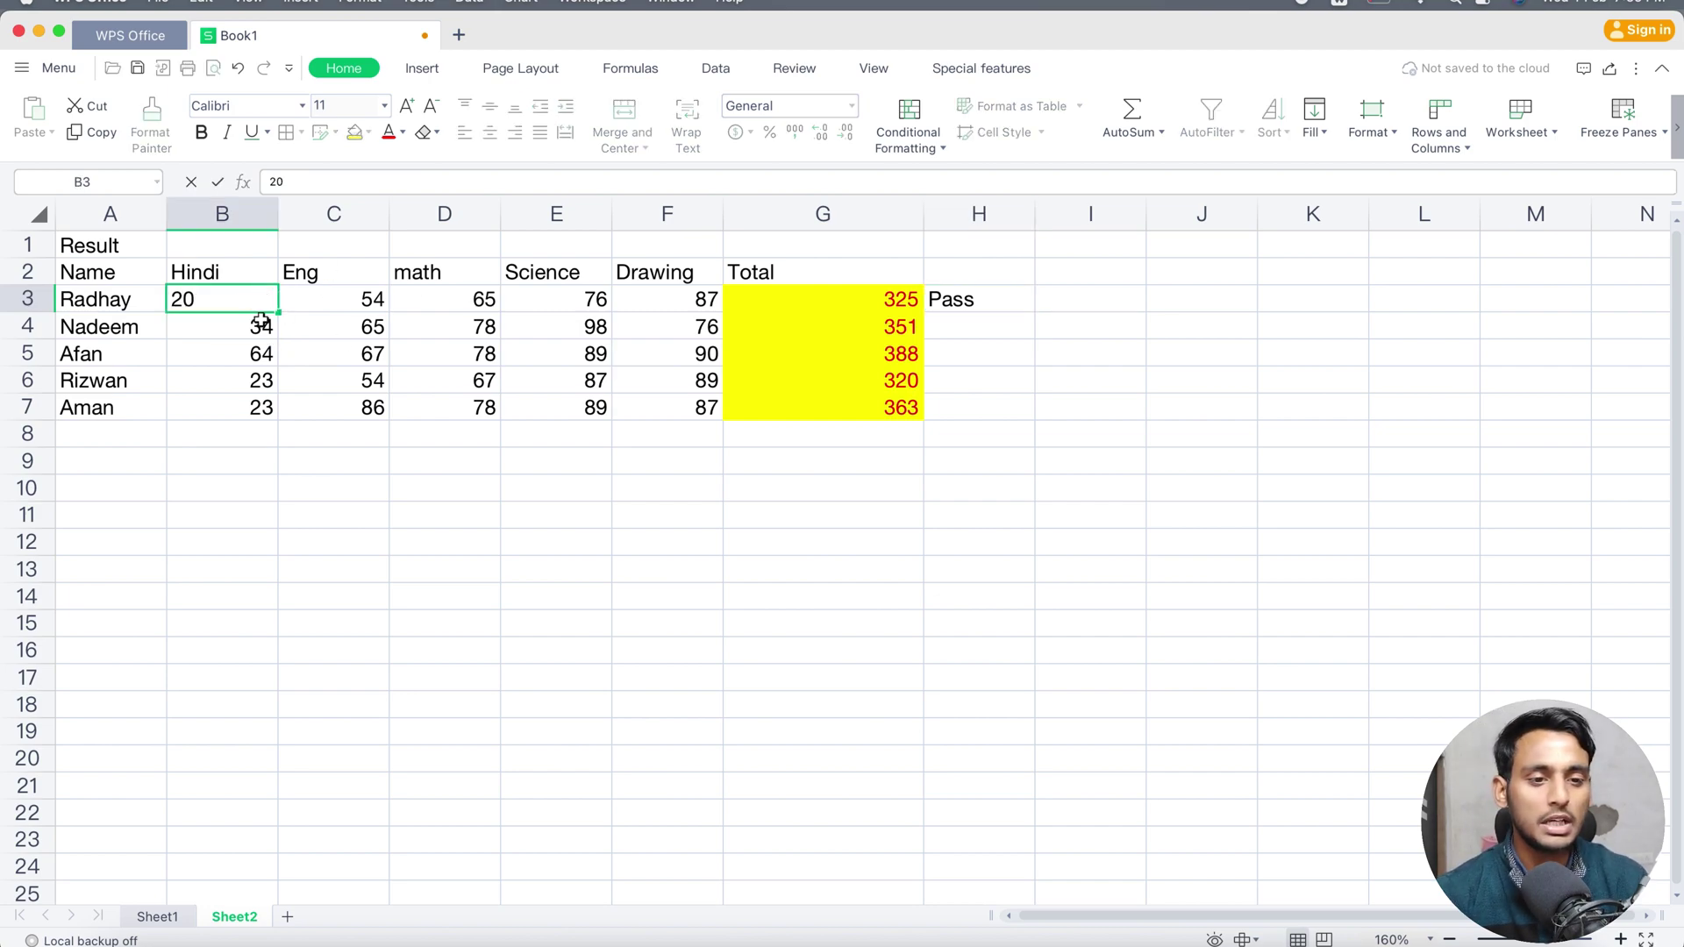
key(Return)
click(961, 301)
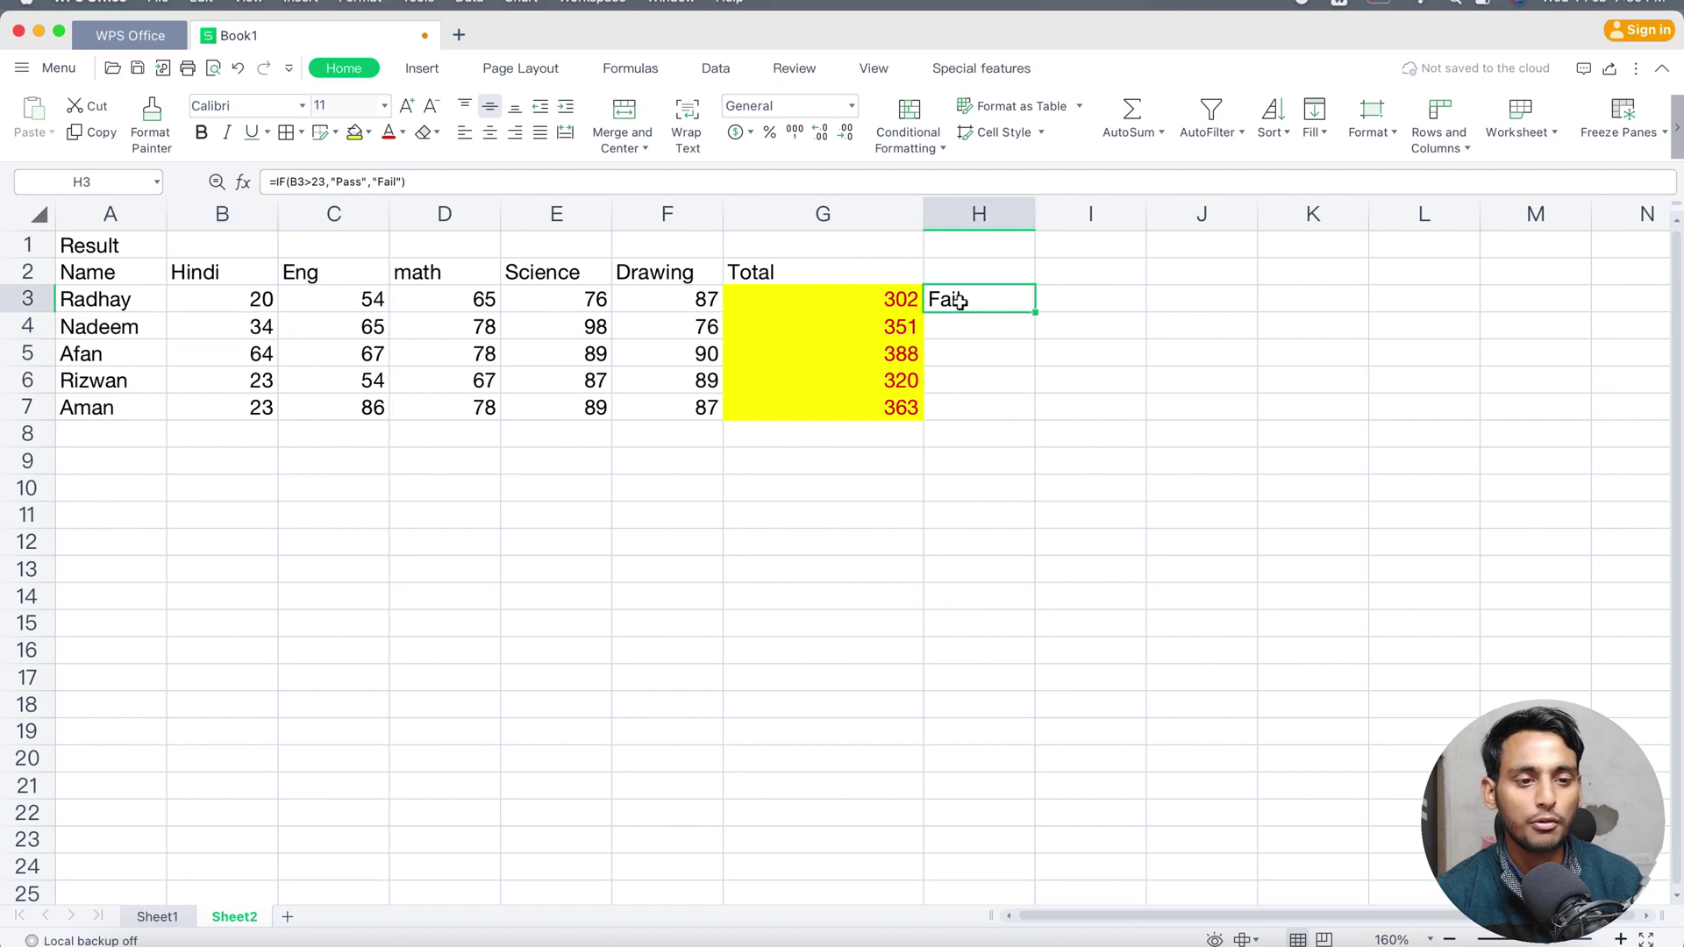
double_click(959, 301)
click(1152, 300)
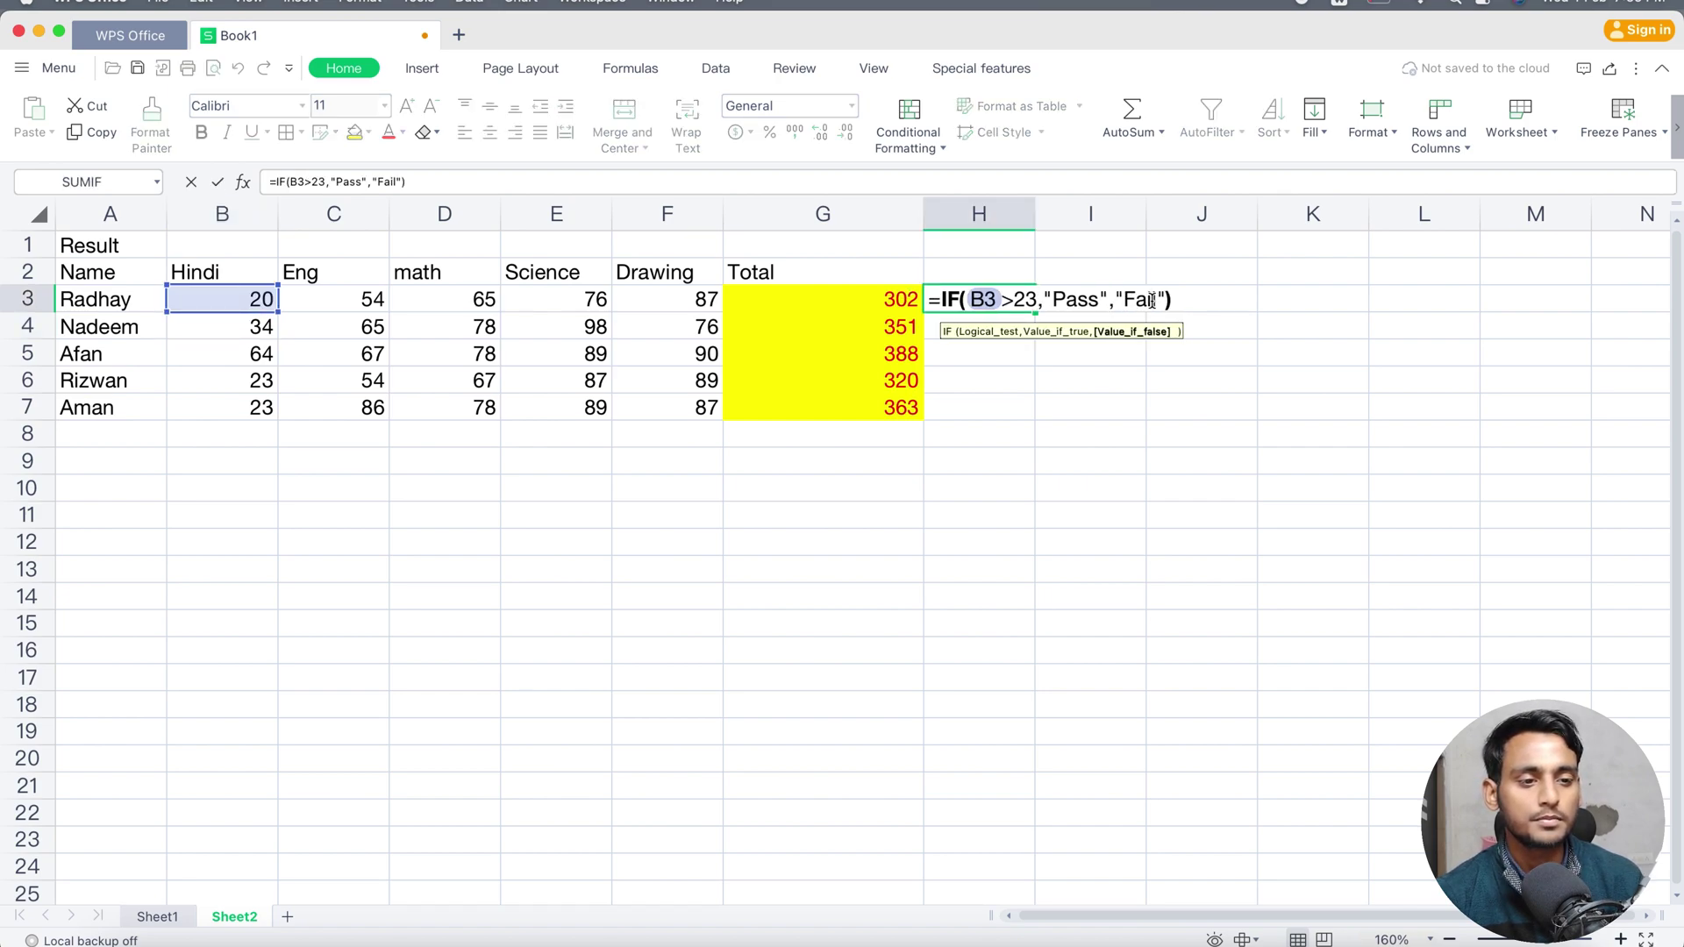
key(Return)
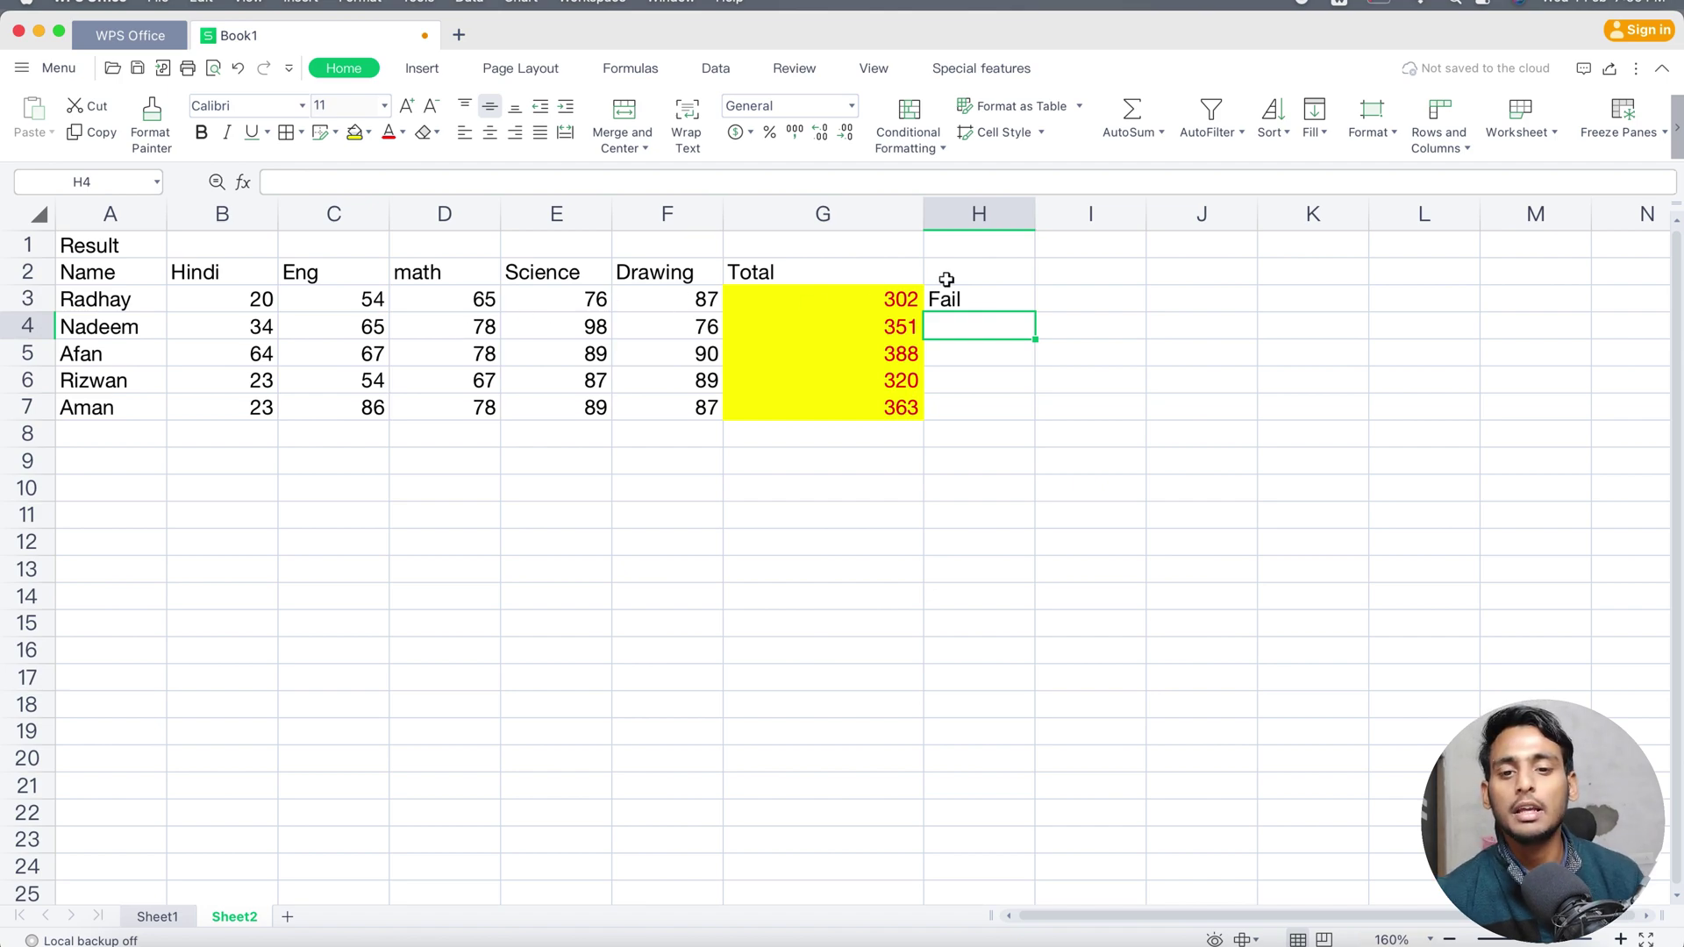
- Fill the IF formula from cell H3 down to H7 and check the result for each student
click(1019, 292)
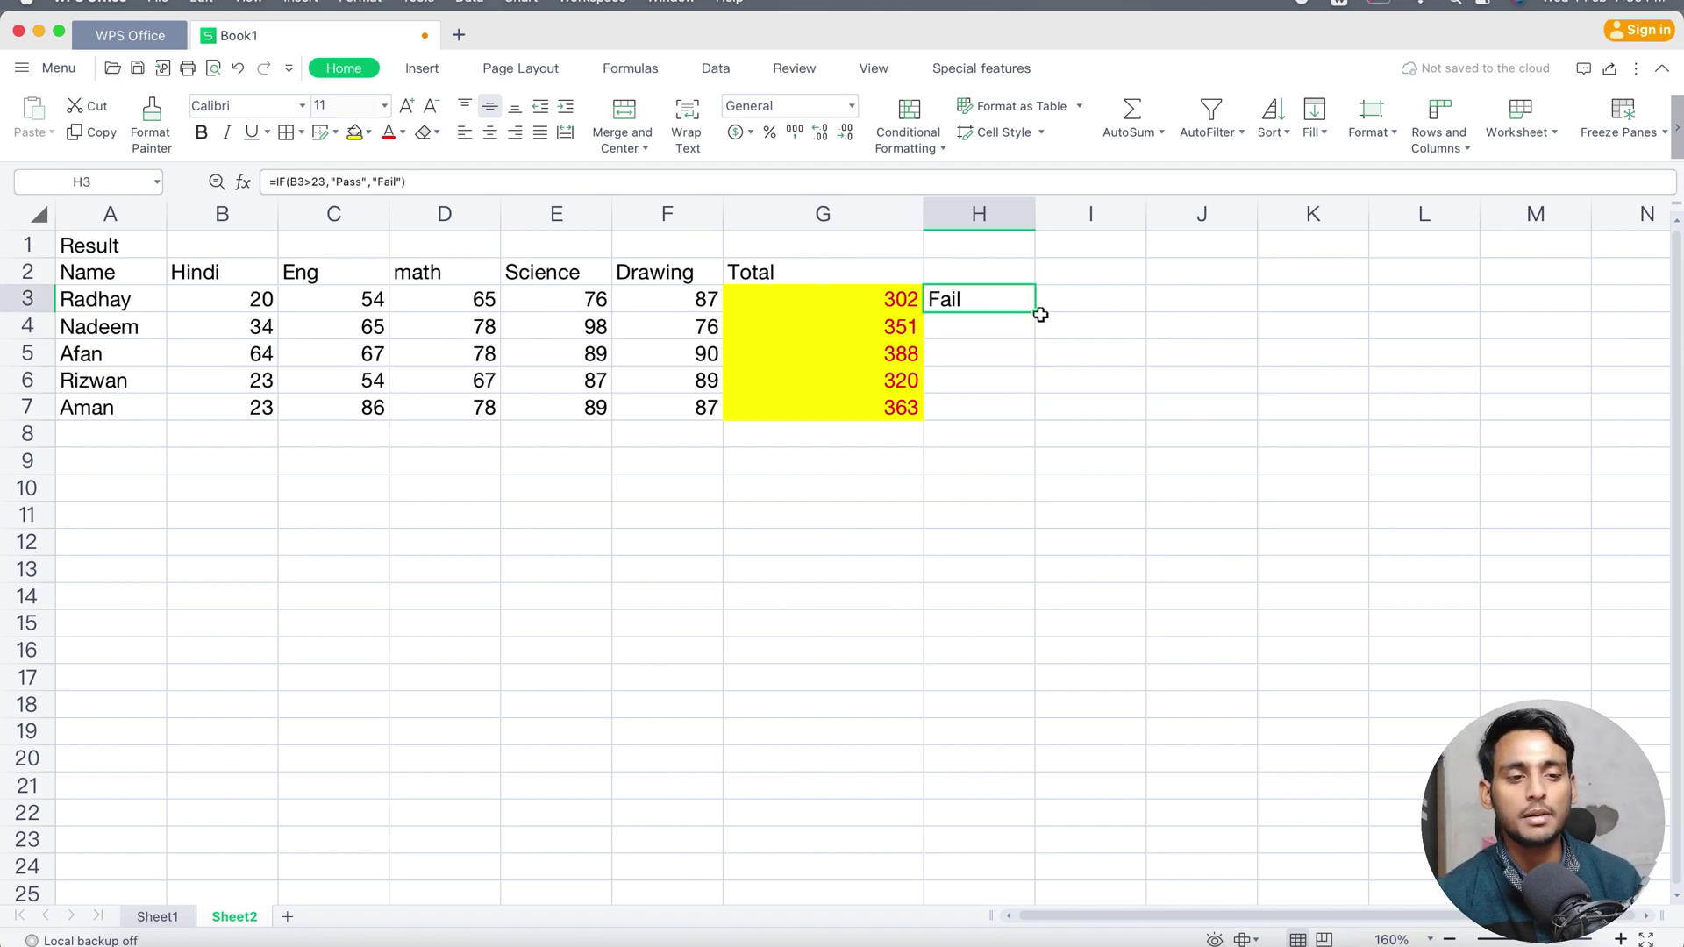
drag(1035, 311, 1031, 411)
click(1115, 307)
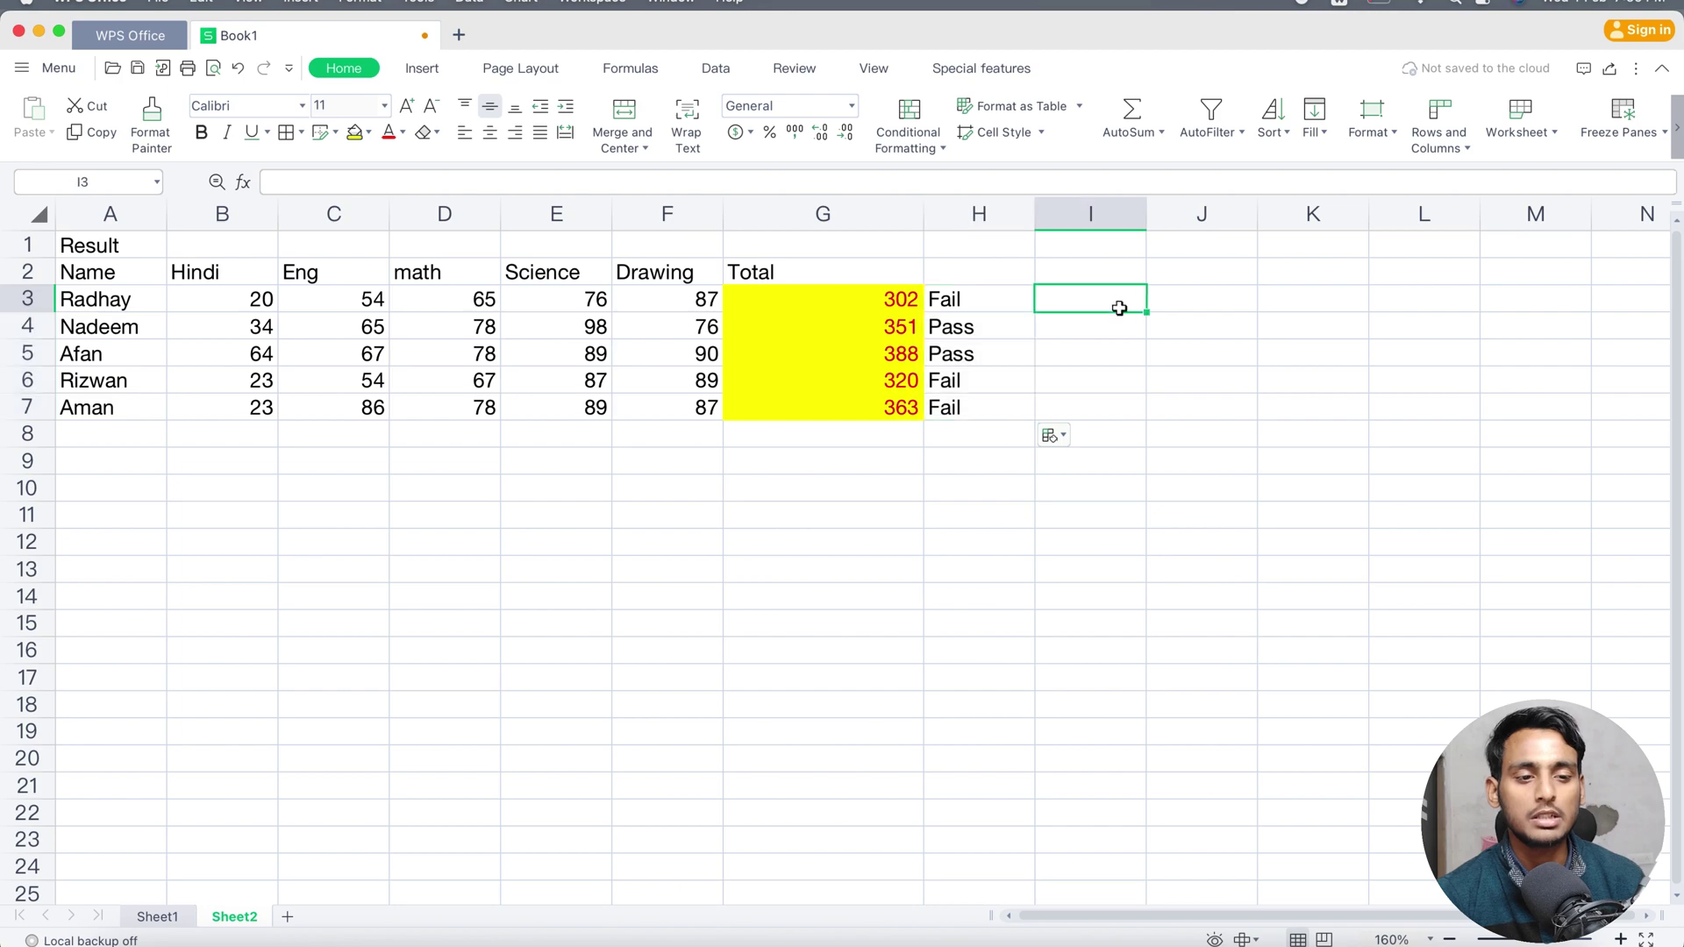
click(956, 302)
click(956, 328)
click(954, 349)
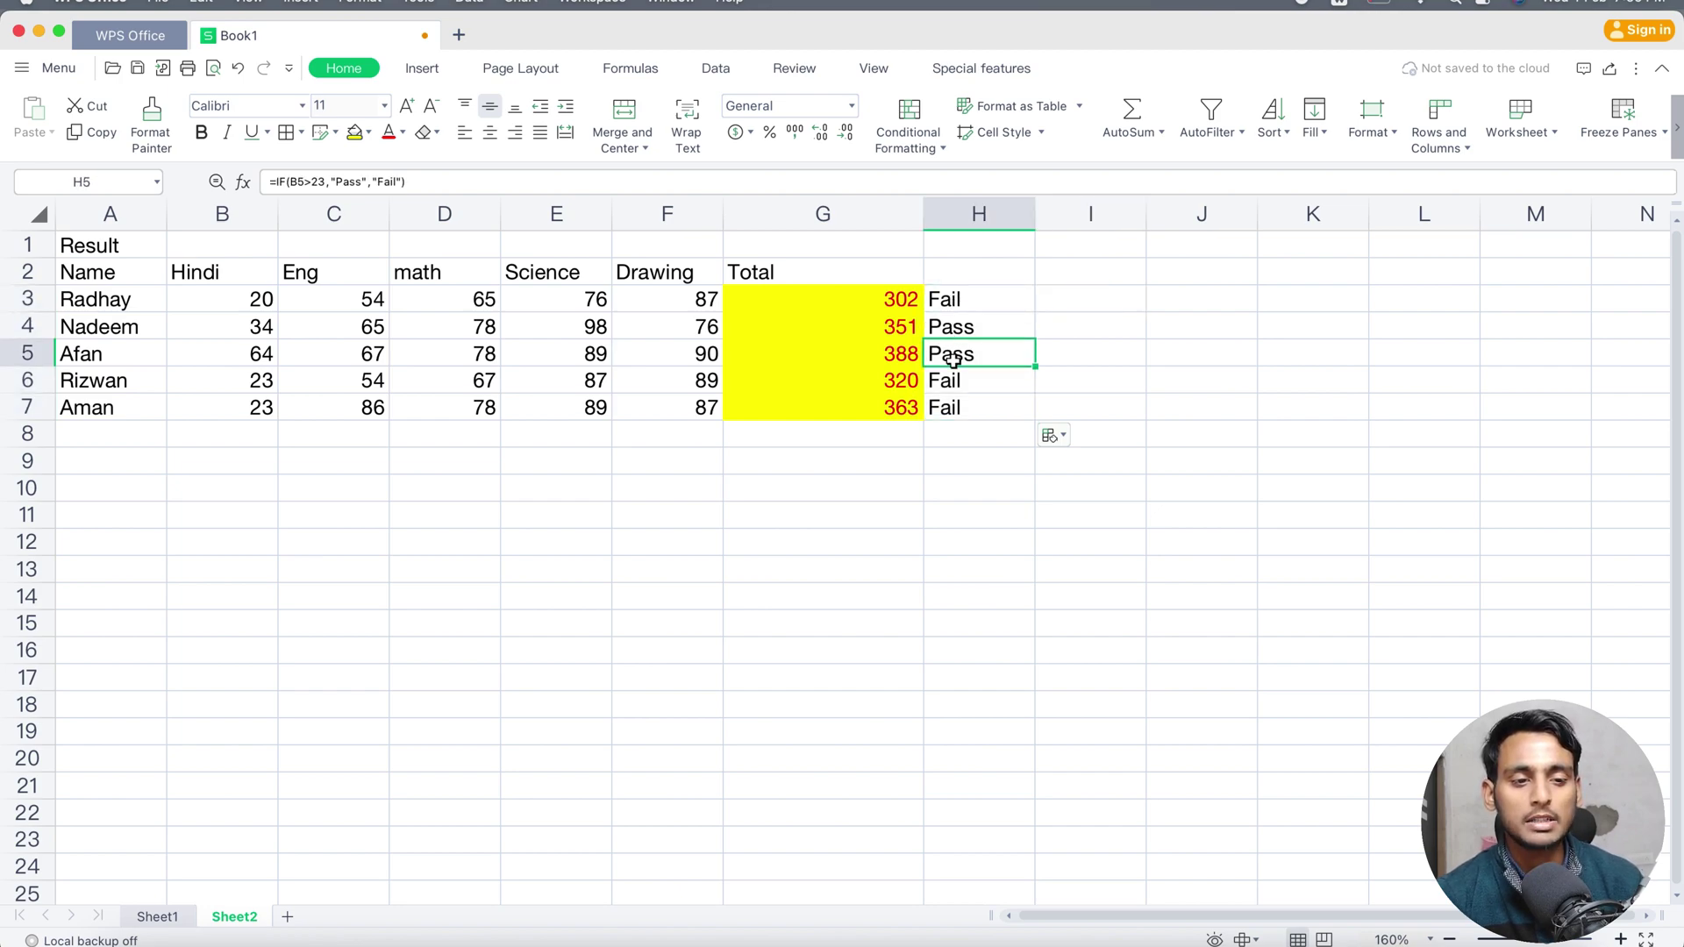
click(952, 388)
click(952, 412)
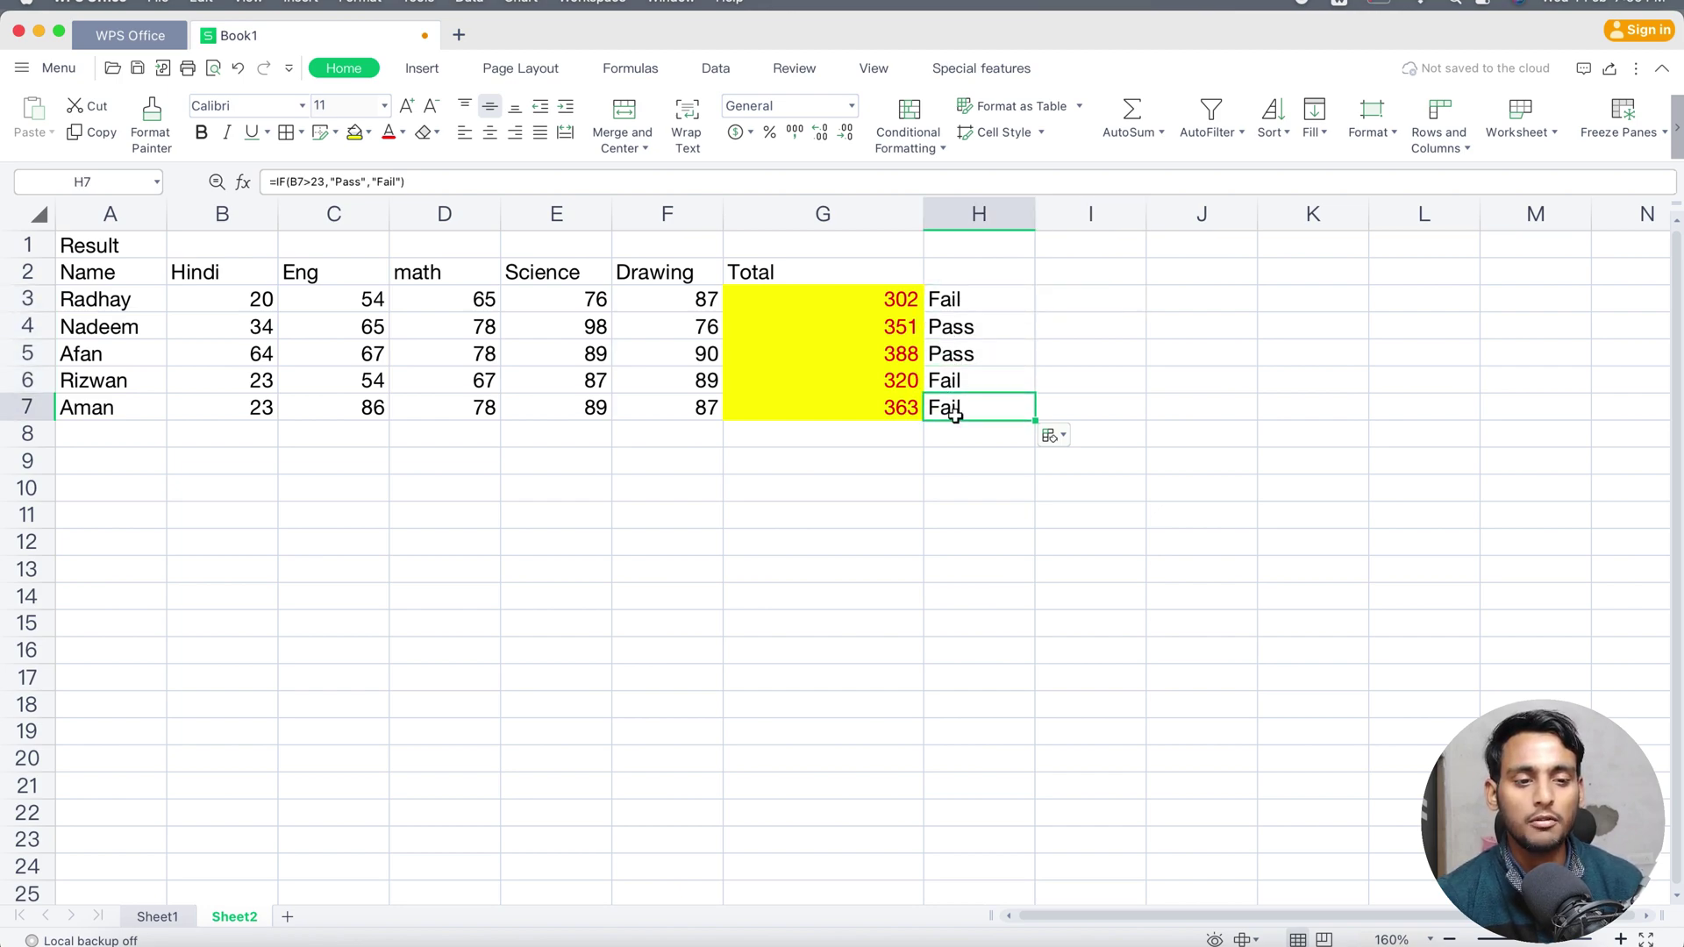
- Set the Hindi mark in cell B6 to 24 to test the IF formula in that row
click(261, 362)
click(260, 386)
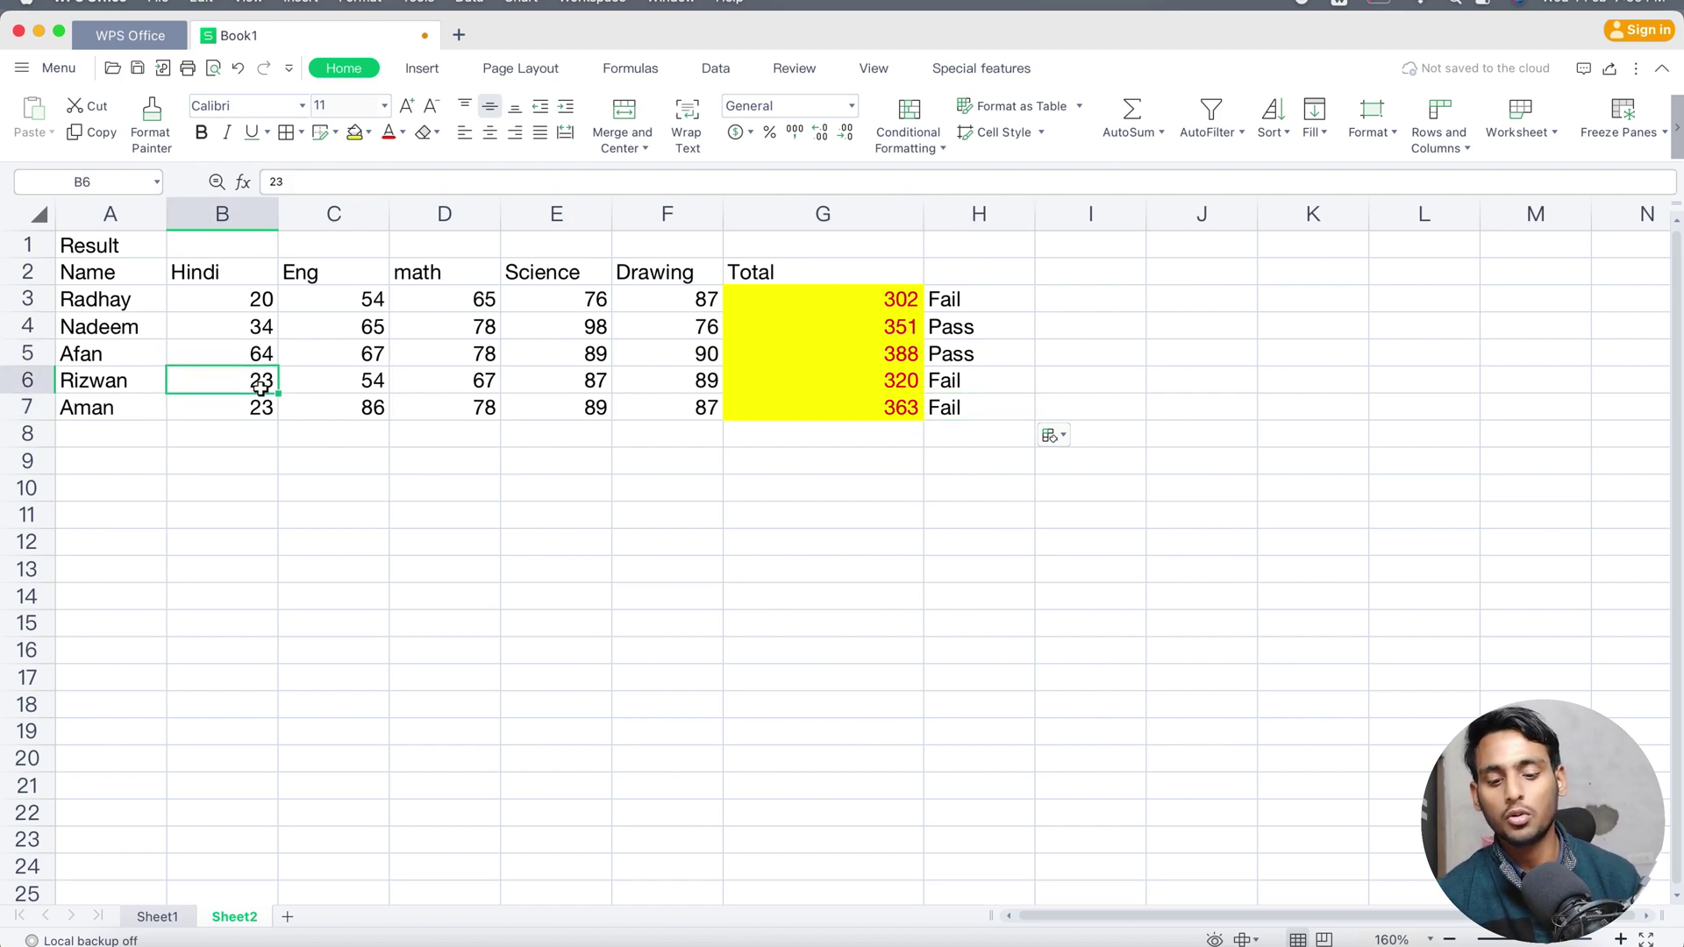
text(24)
key(Return)
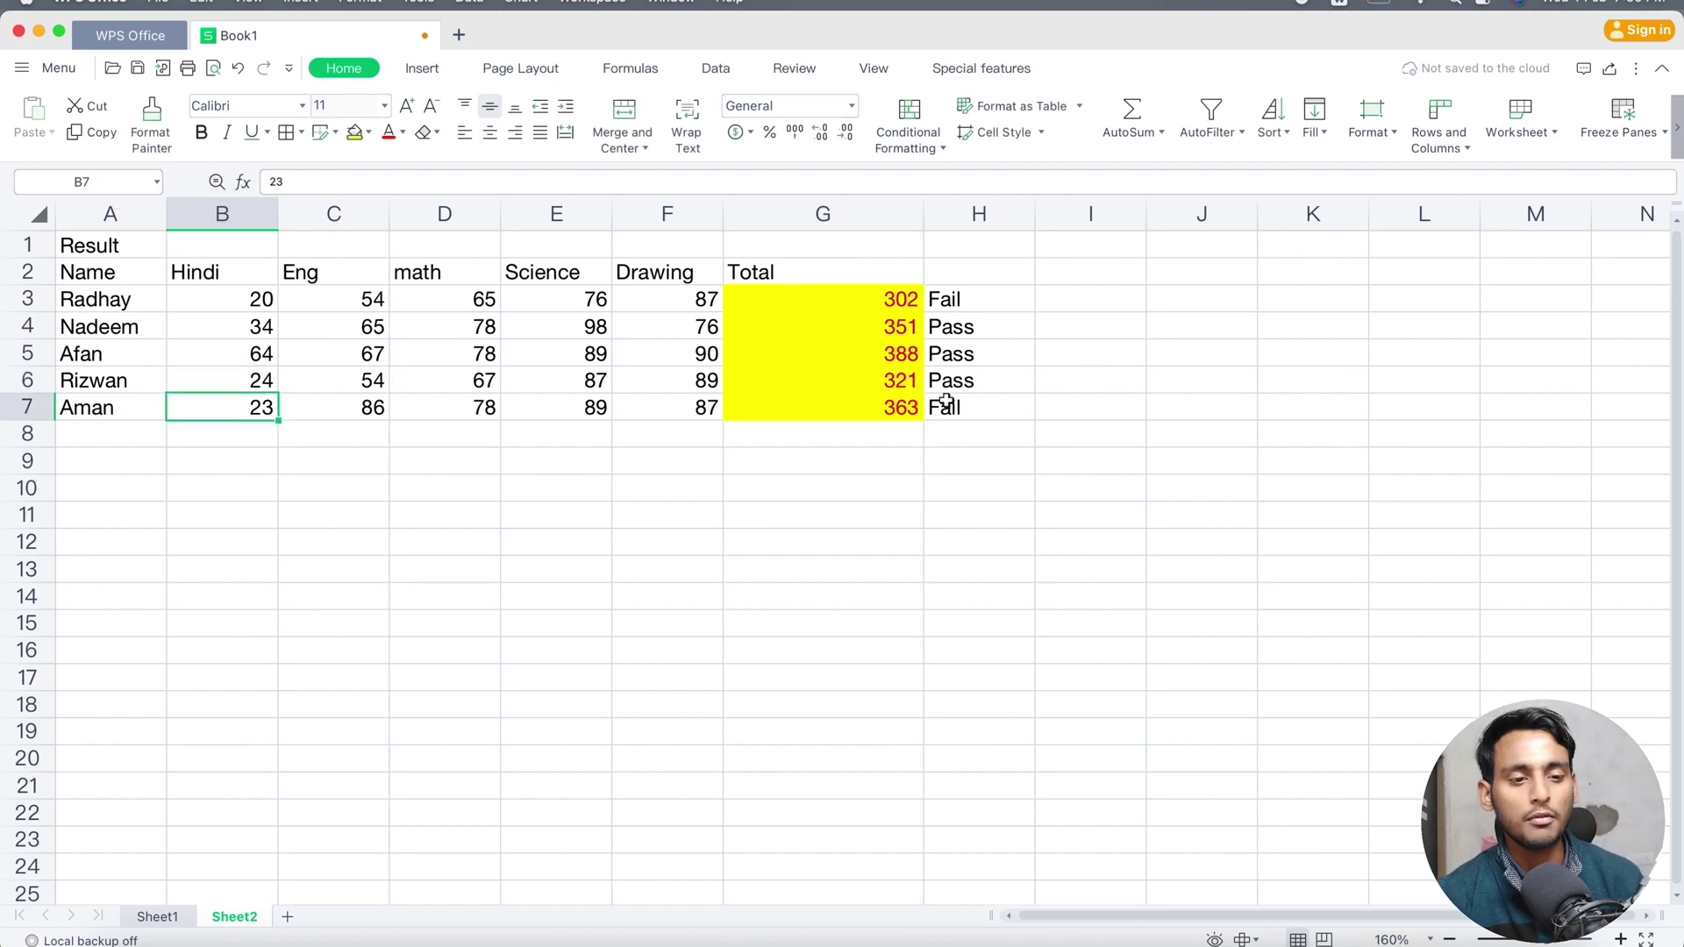
- Set the Hindi mark in cell B6 back to 23
click(269, 384)
text(23)
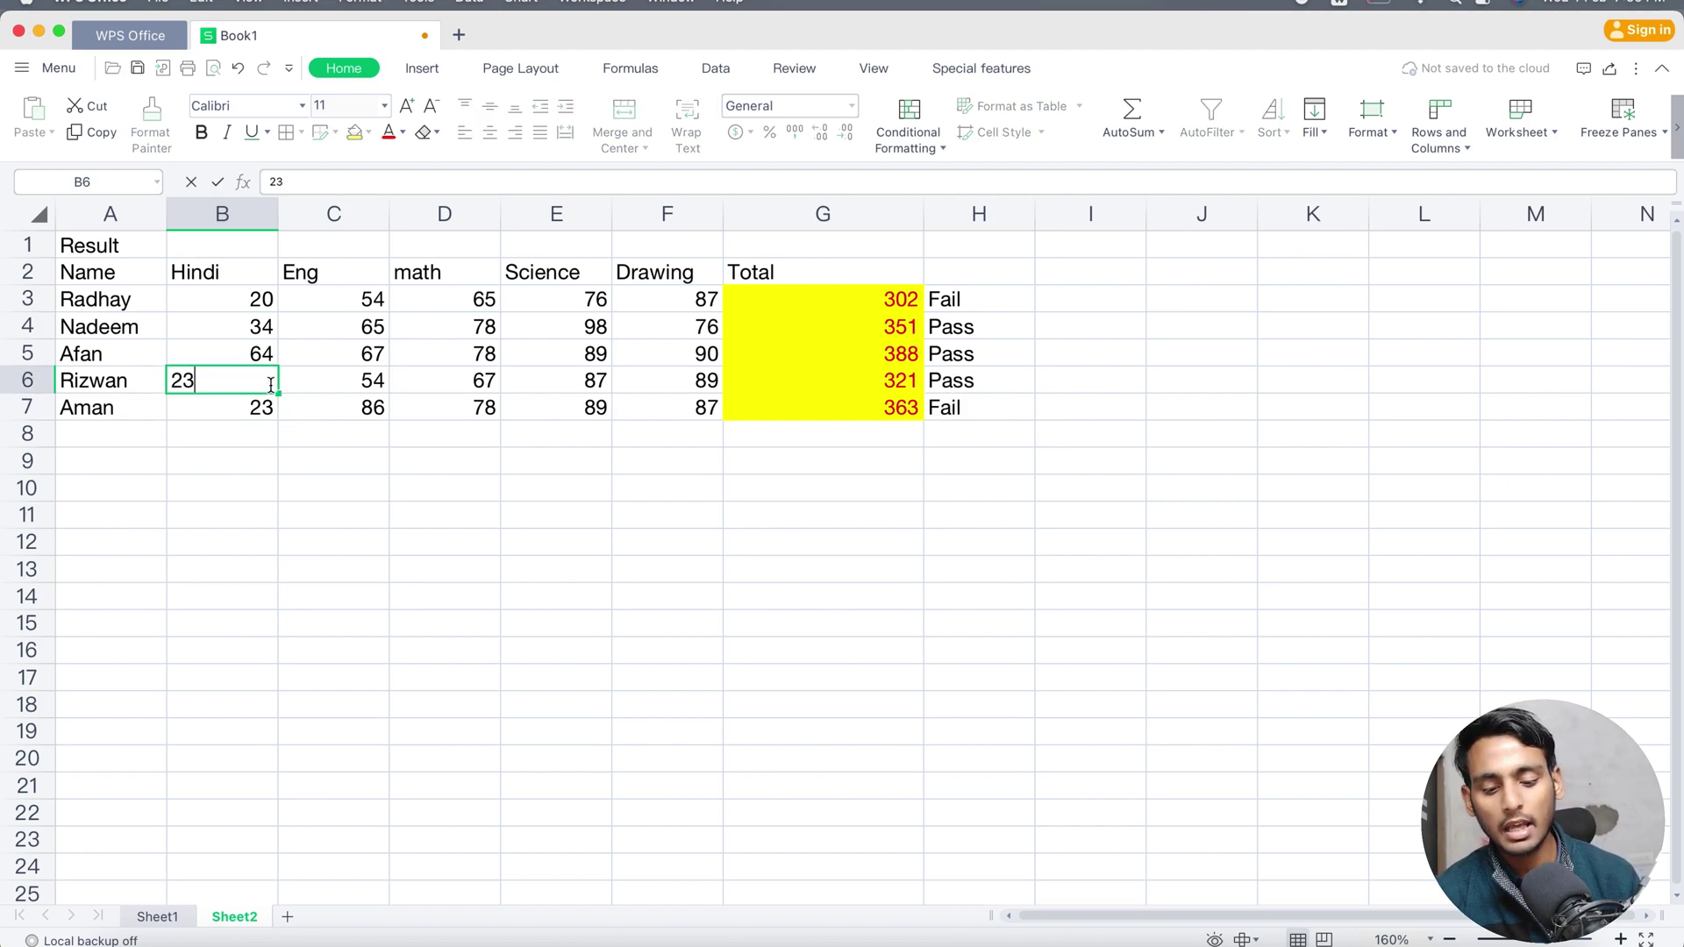
key(Return)
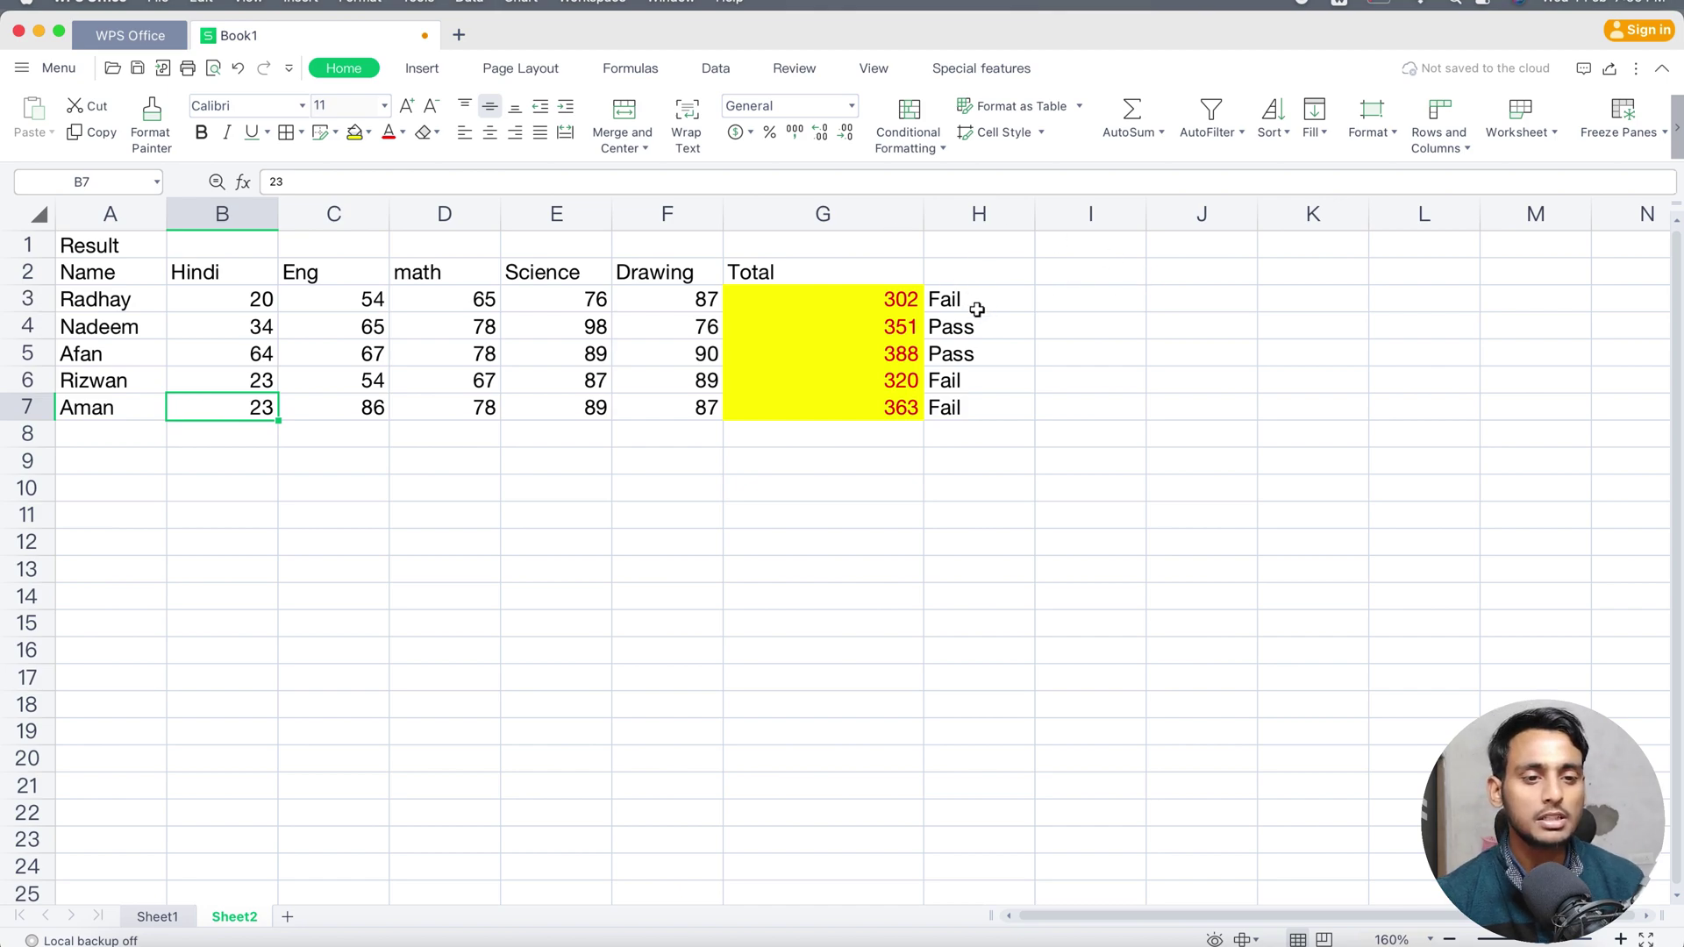
click(1074, 301)
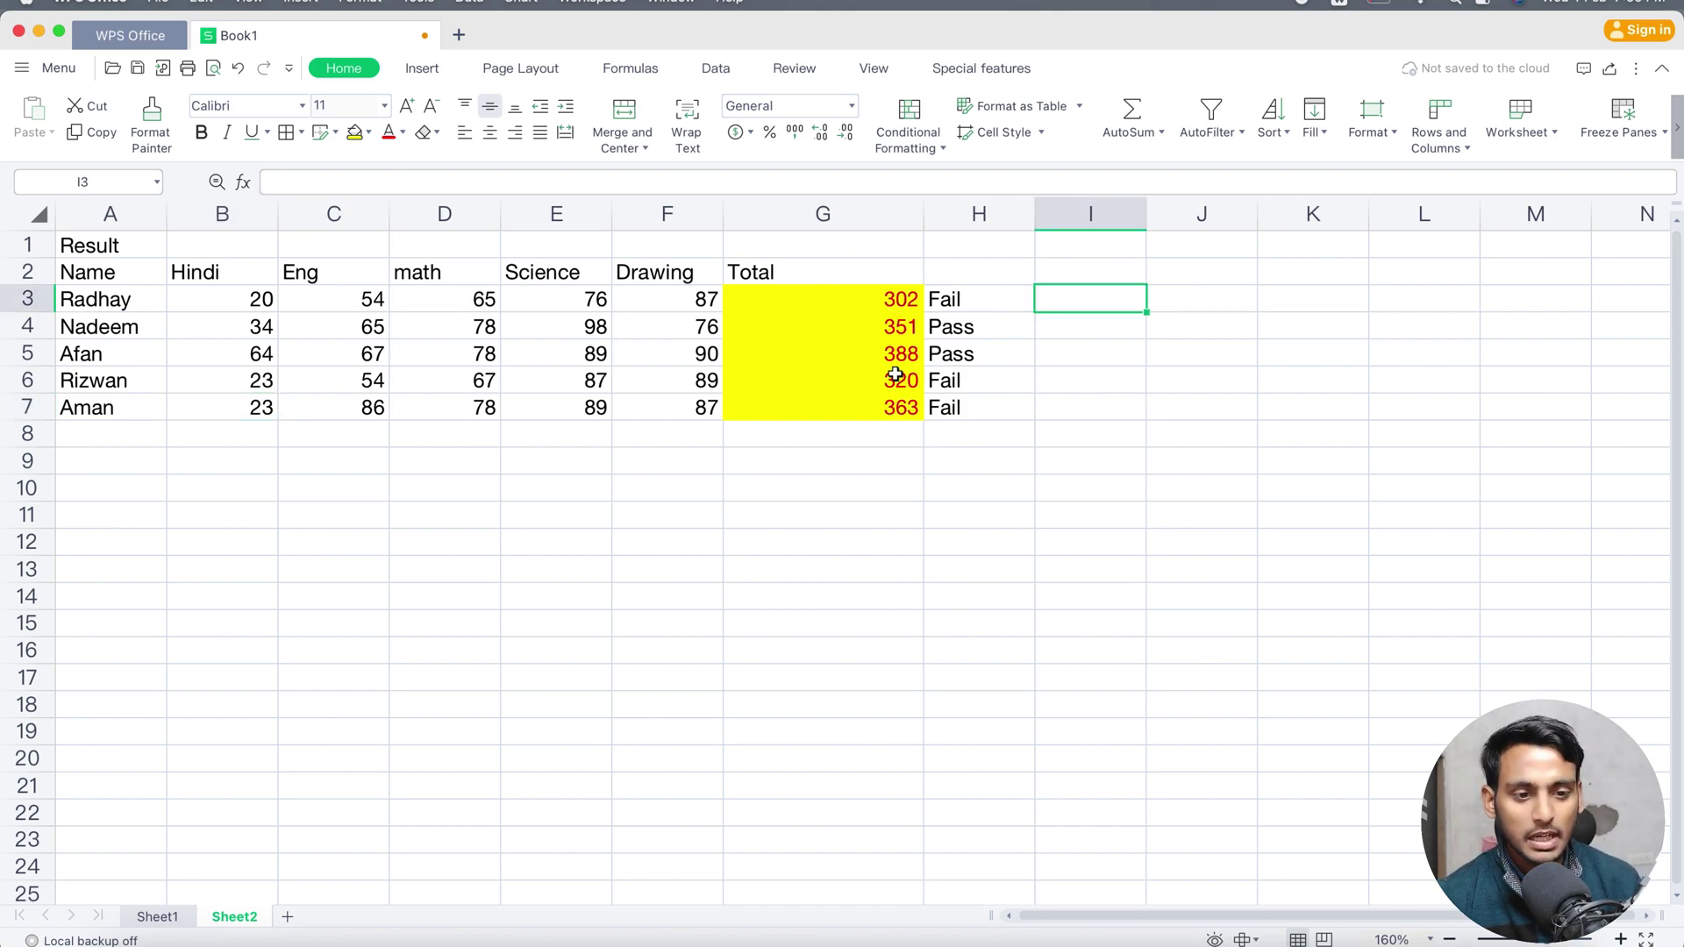